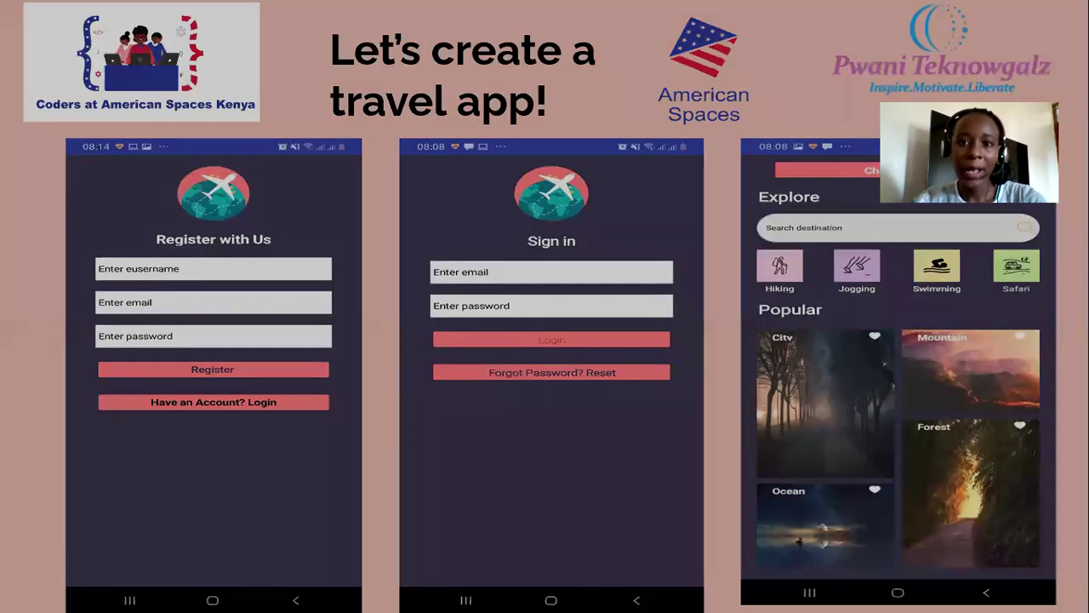
Step: Leave the slideshow and bring up the Material Design home page at material.io
key("Escape")
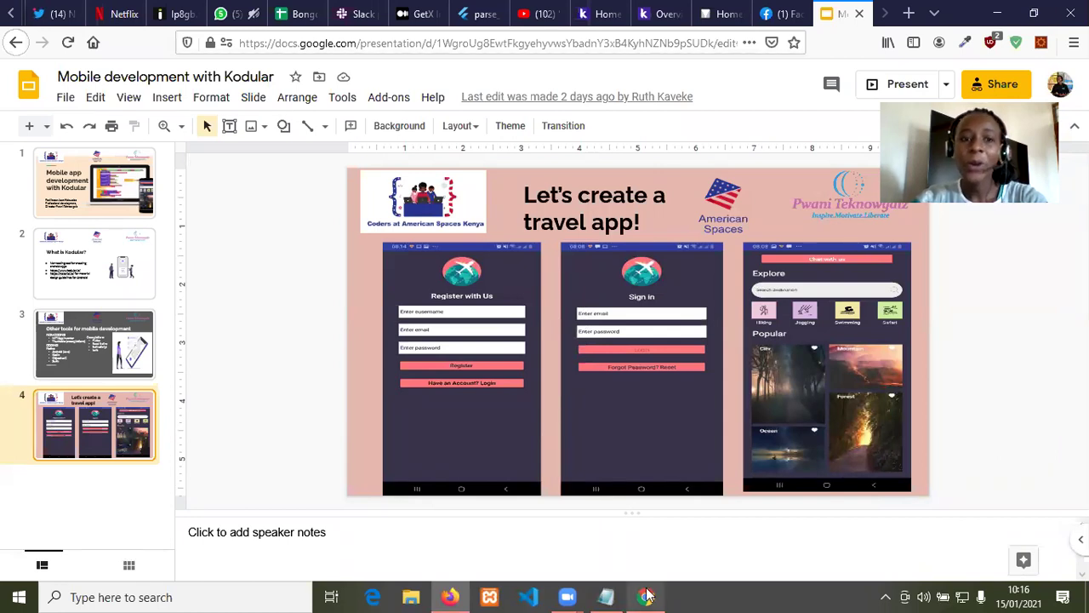
mouse_move(647, 596)
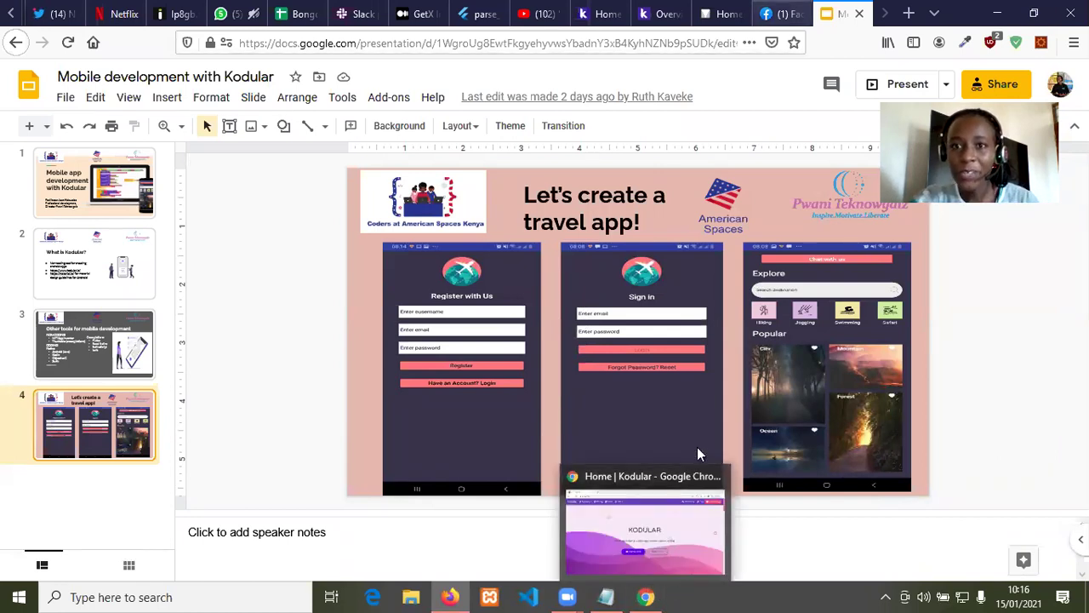
key("ctrl+Tab")
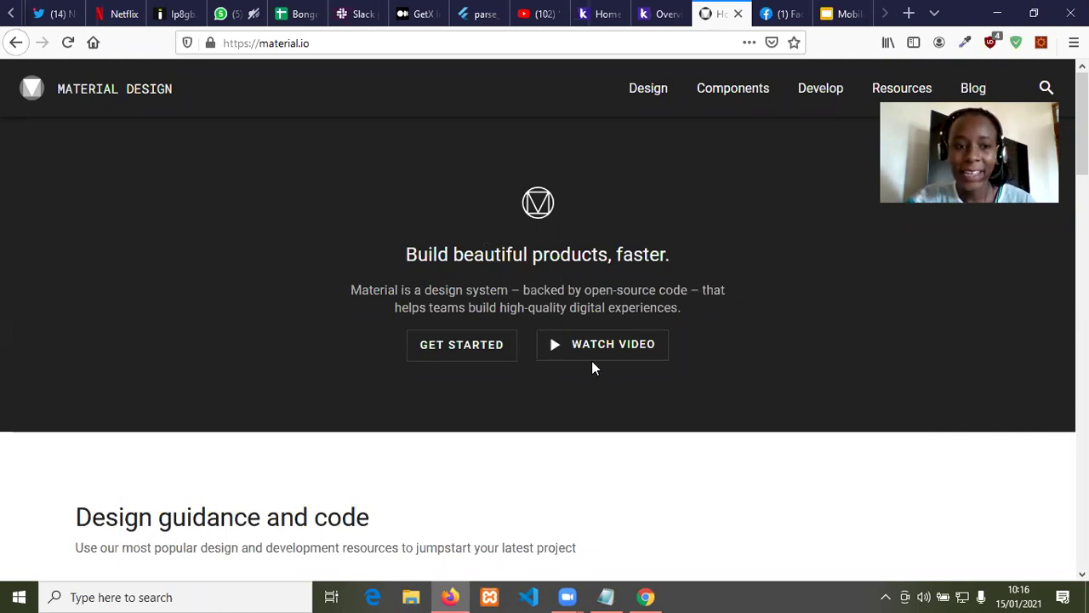
scroll(591, 364, "down", 2)
scroll(594, 368, "up", 2)
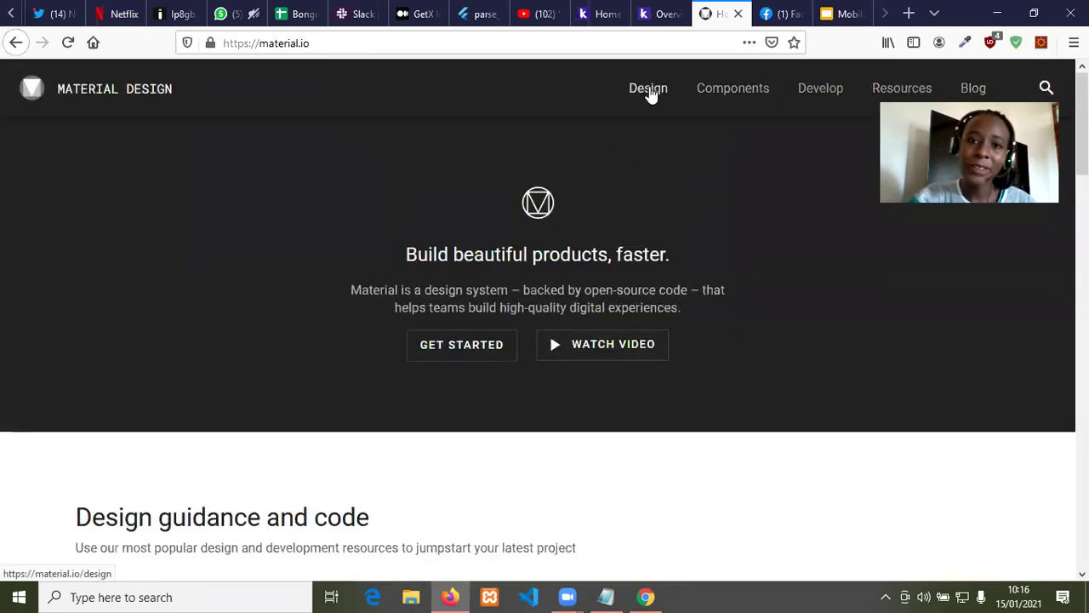
Step: Open the Design section of Material Design and view its Material dark theme article
left_click(650, 90)
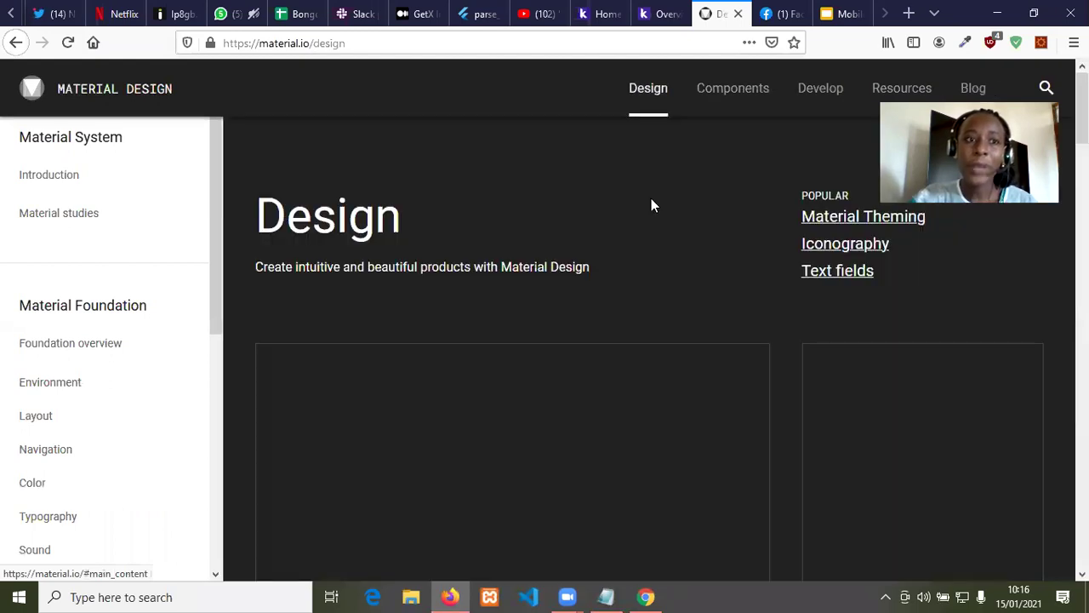
scroll(639, 340, "down", 2)
scroll(638, 339, "down", 1)
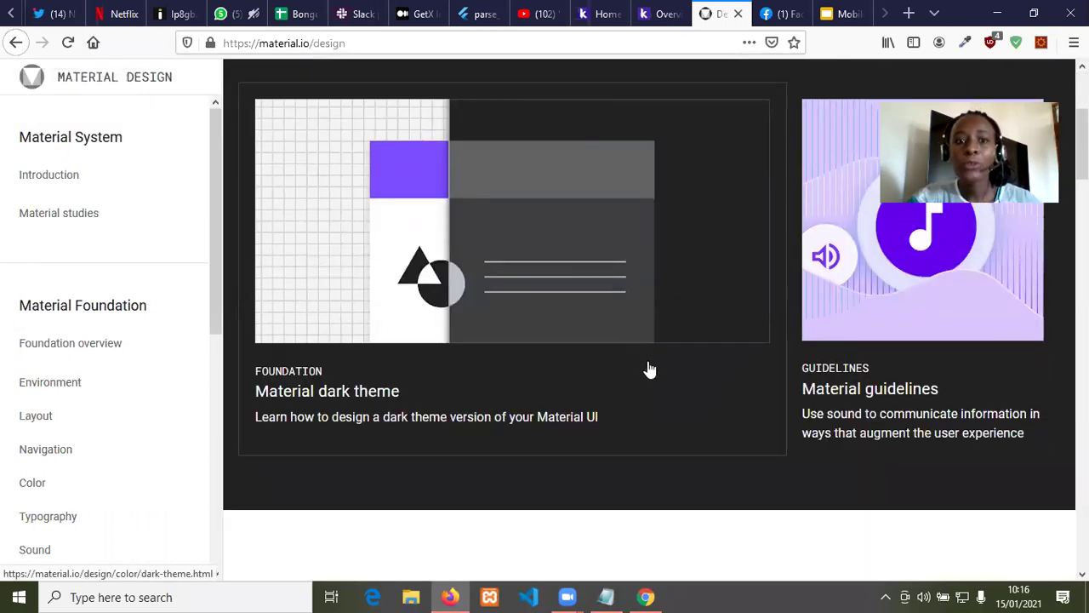
left_click(651, 374)
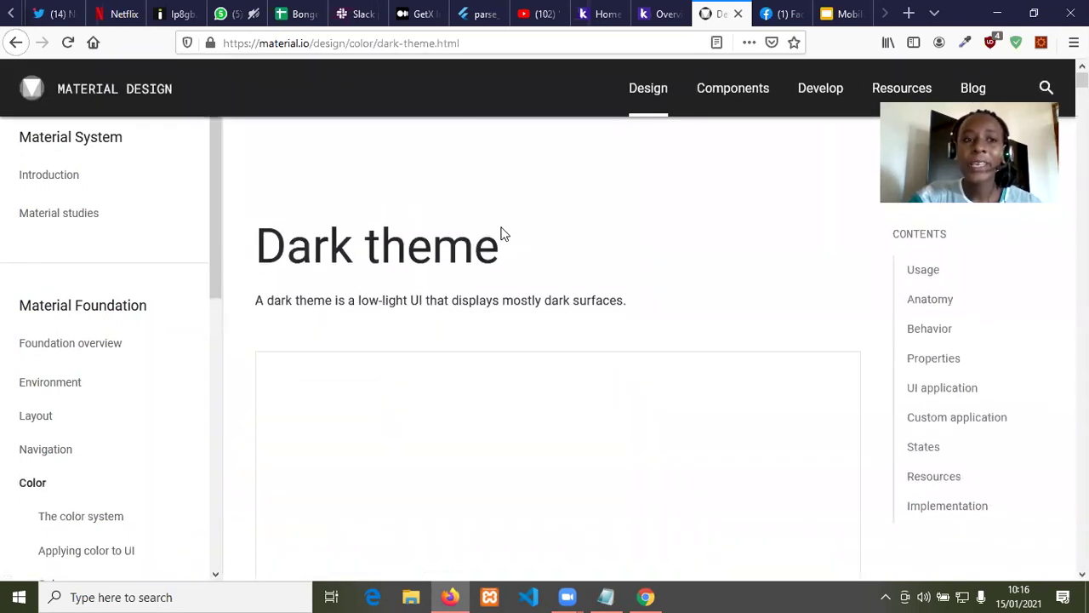
scroll(599, 309, "down", 2)
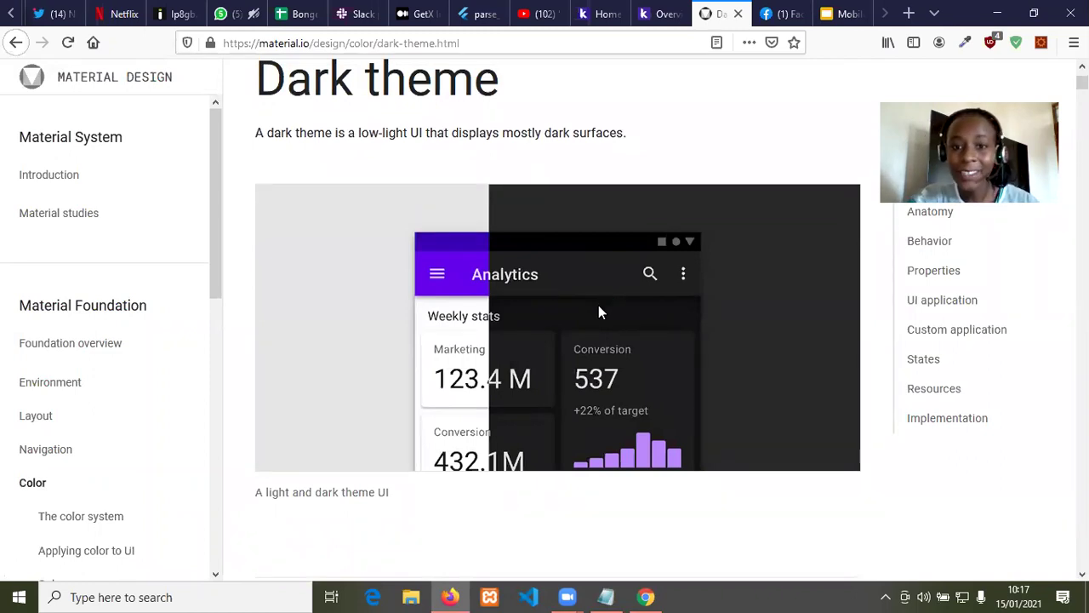
scroll(670, 222, "up", 2)
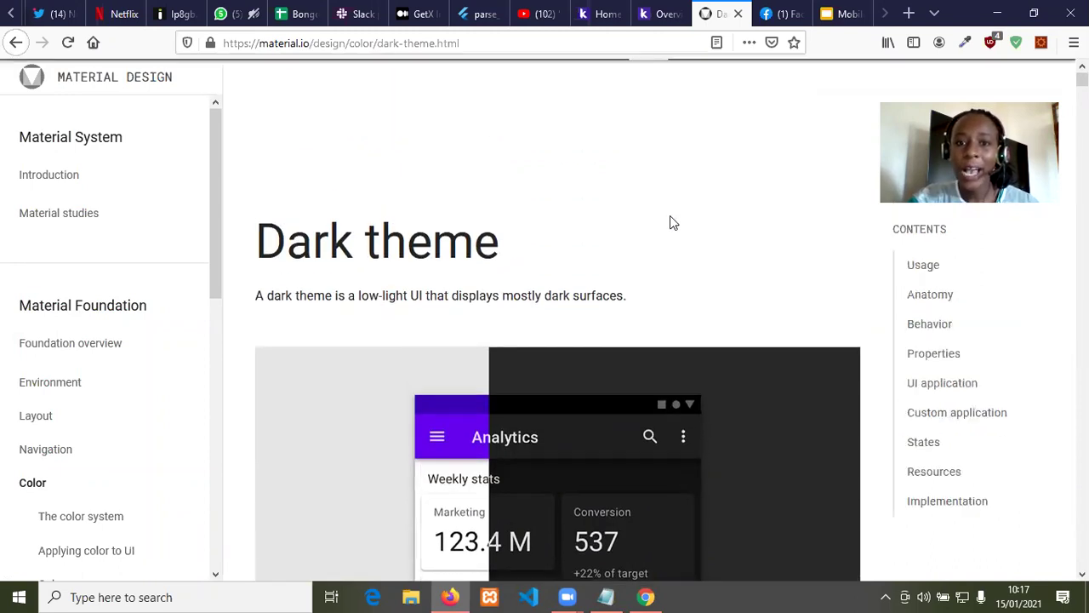
Step: Open the Material Design Components section and look through its catalogue of iOS interface components
left_click(721, 100)
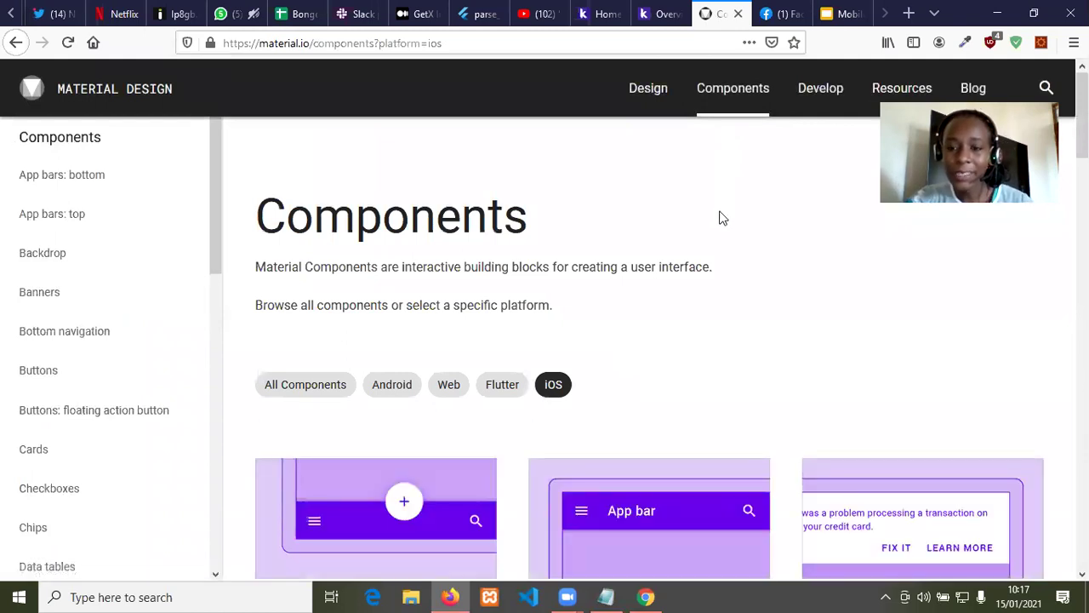
scroll(622, 371, "down", 1)
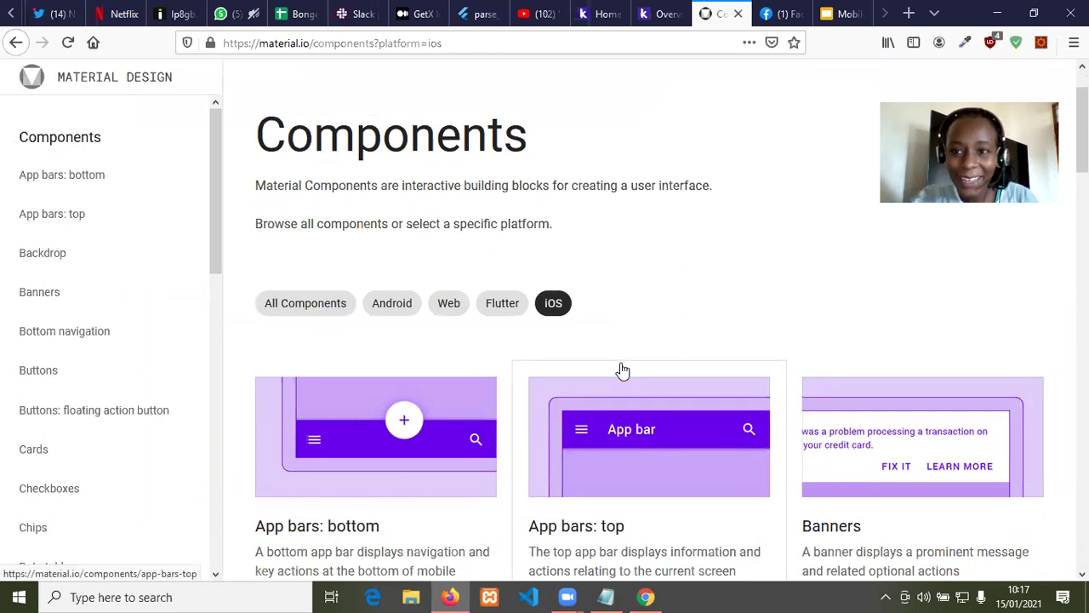
scroll(623, 371, "down", 2)
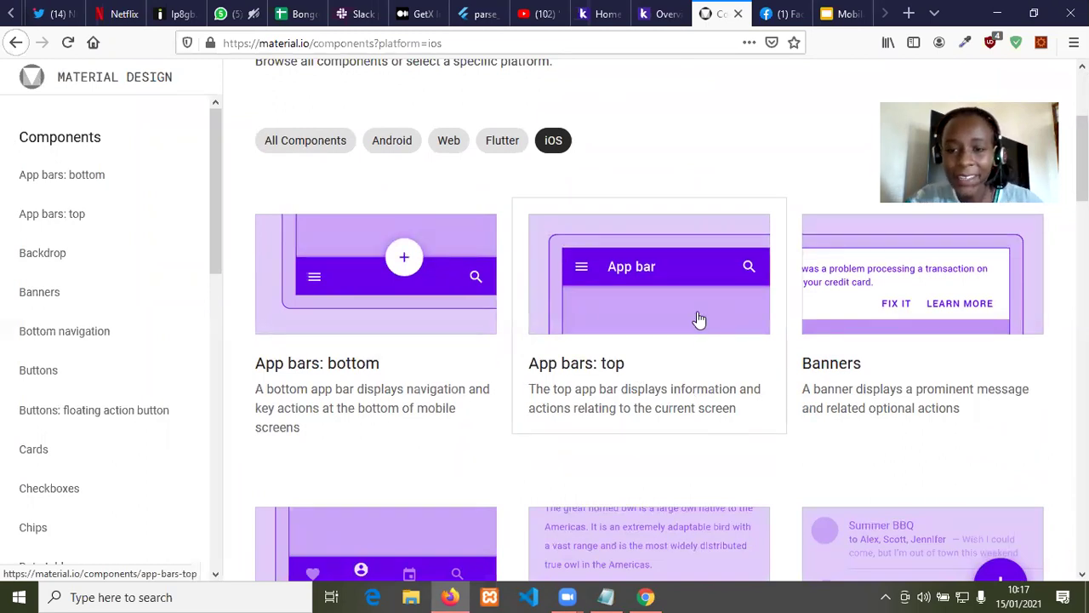
scroll(831, 371, "down", 2)
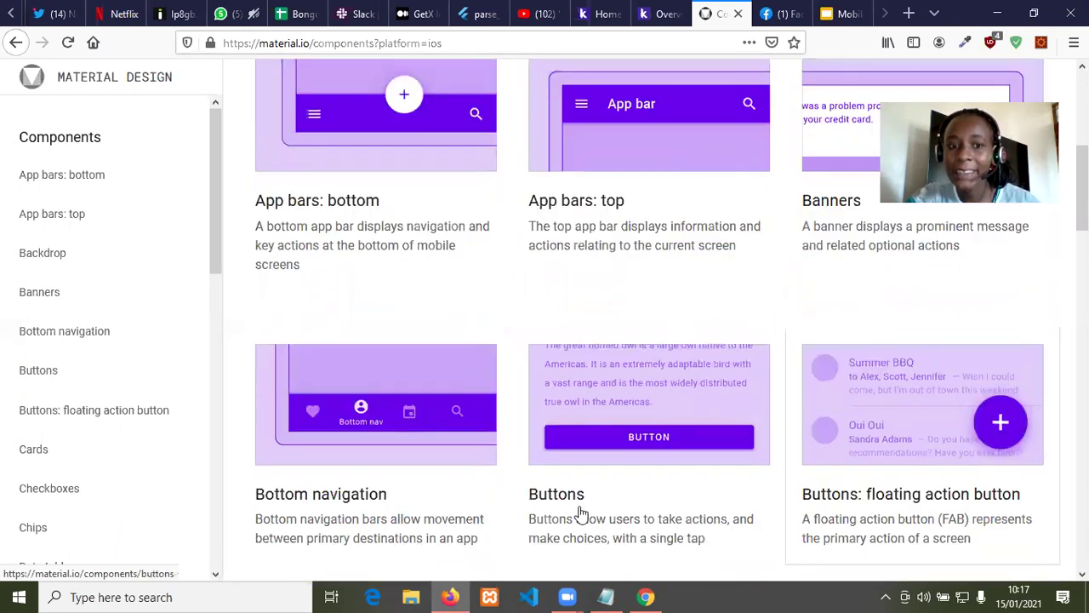
scroll(627, 452, "down", 3)
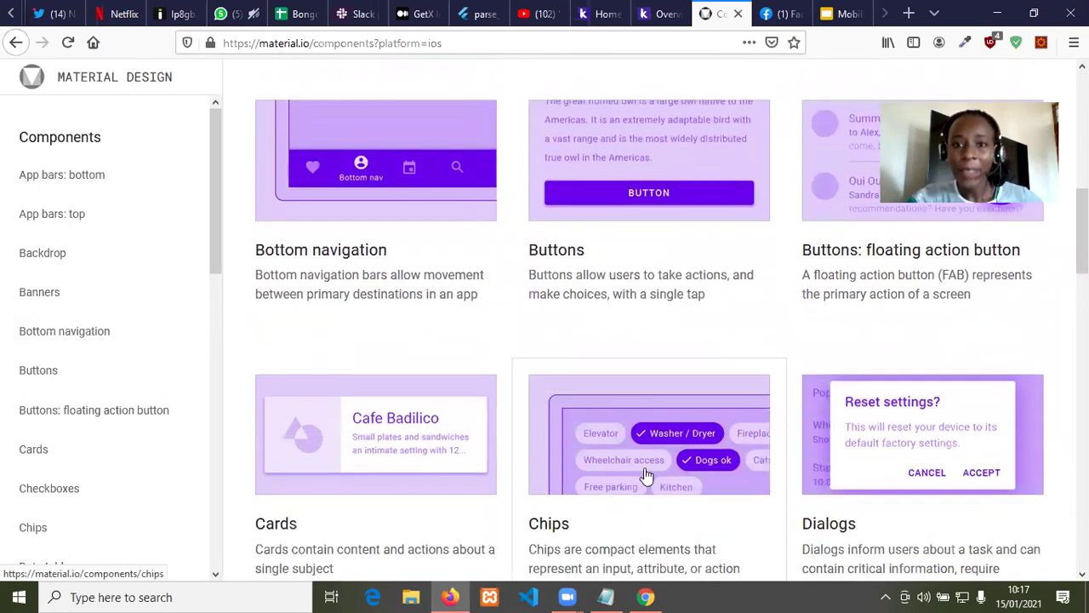
scroll(647, 475, "down", 2)
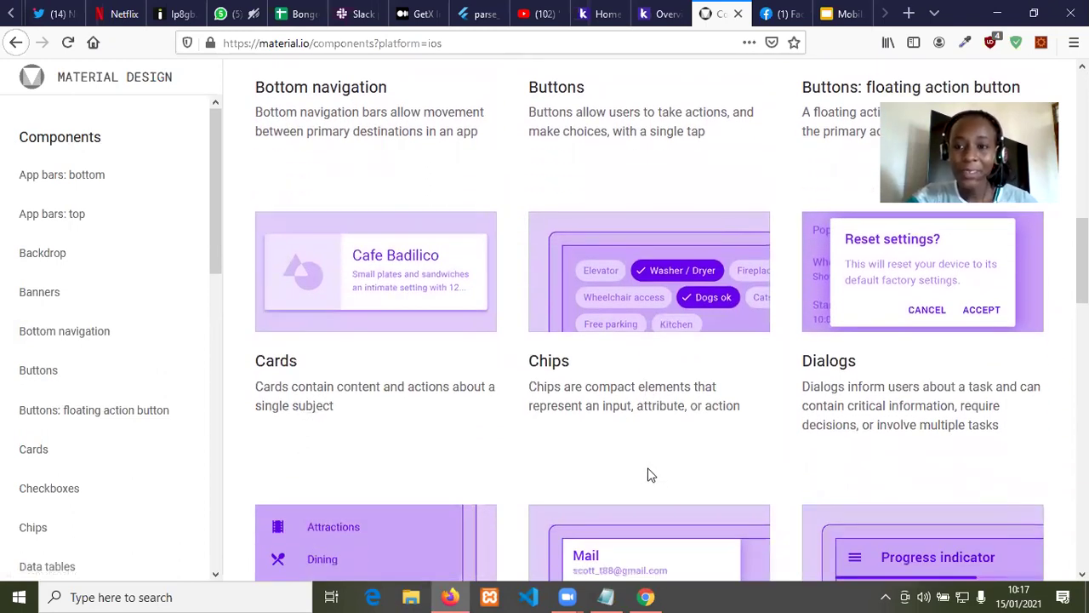
scroll(647, 475, "down", 3)
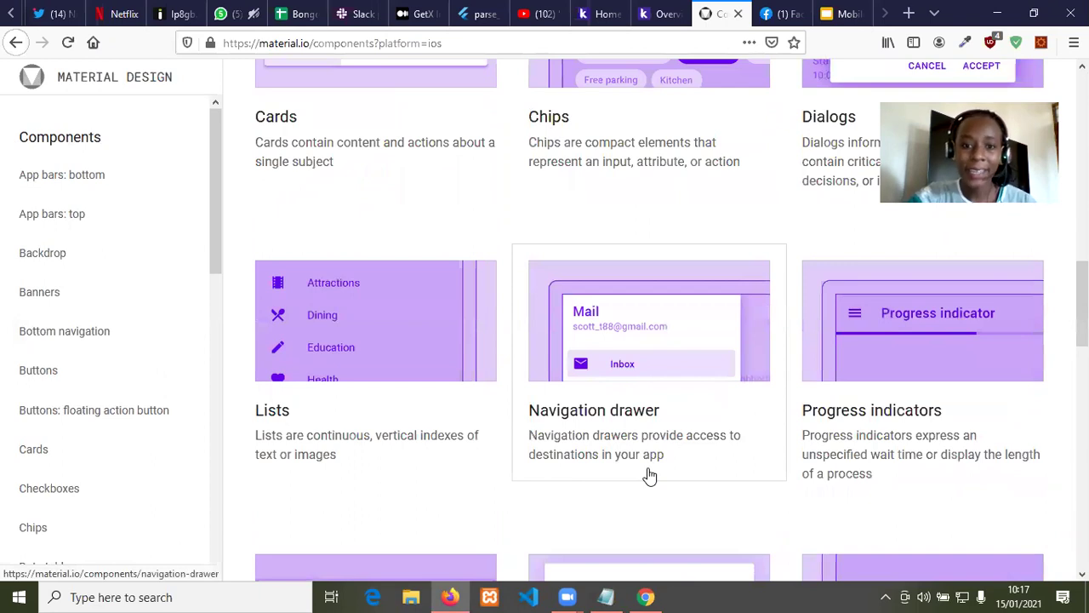
scroll(649, 475, "down", 4)
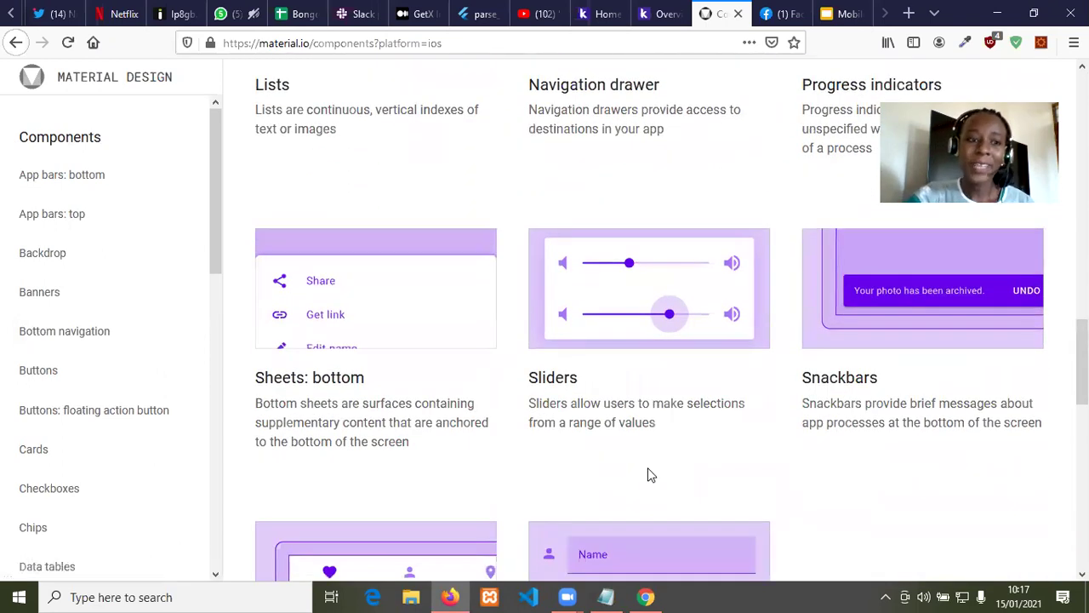
scroll(649, 475, "down", 4)
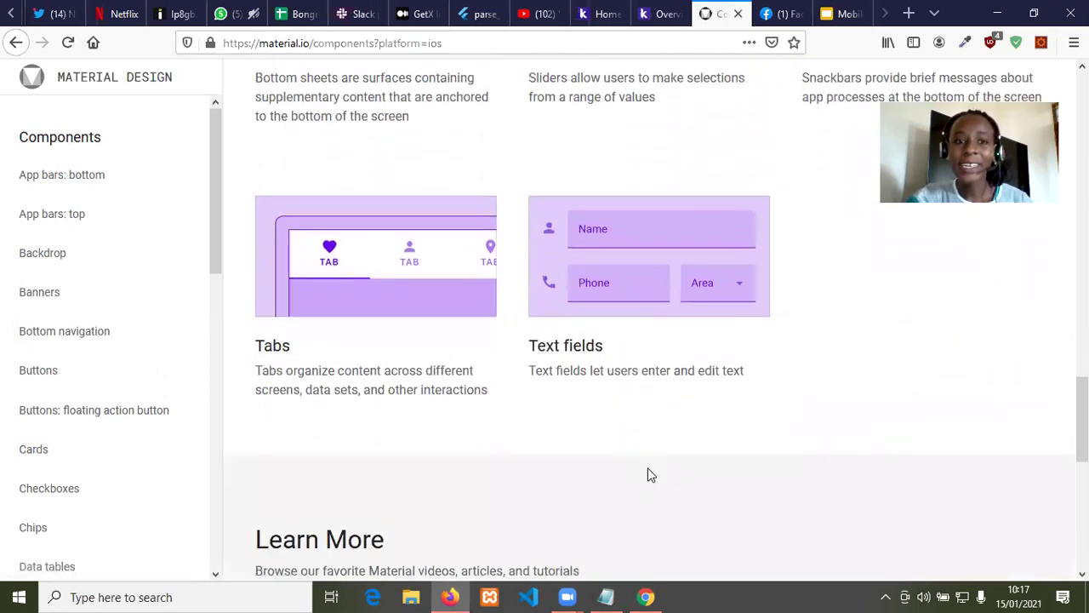
scroll(648, 475, "down", 1)
scroll(648, 475, "down", 1)
scroll(648, 475, "up", 5)
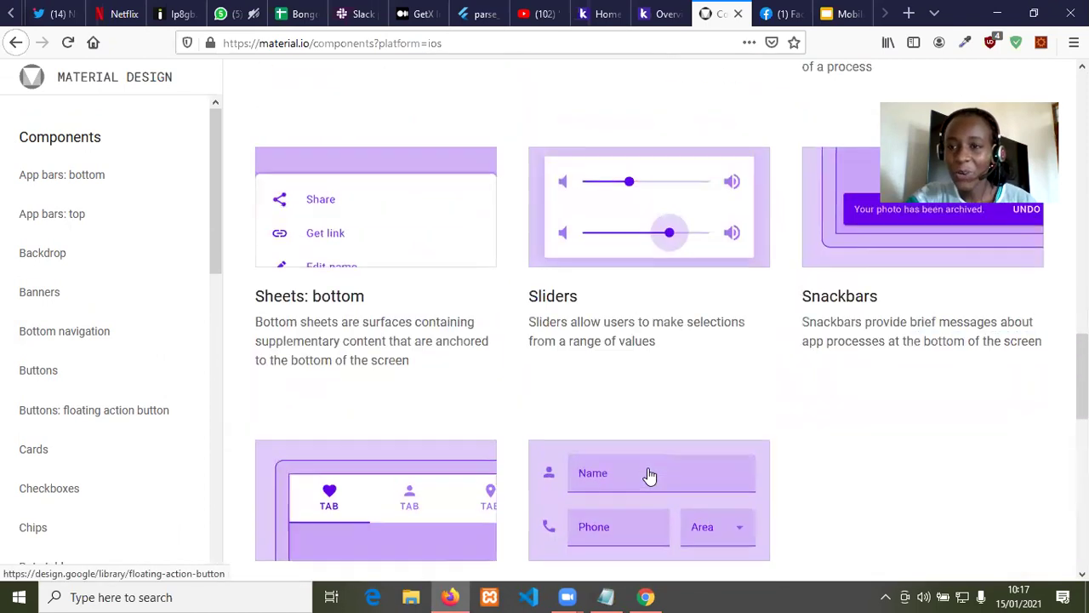
scroll(650, 475, "up", 4)
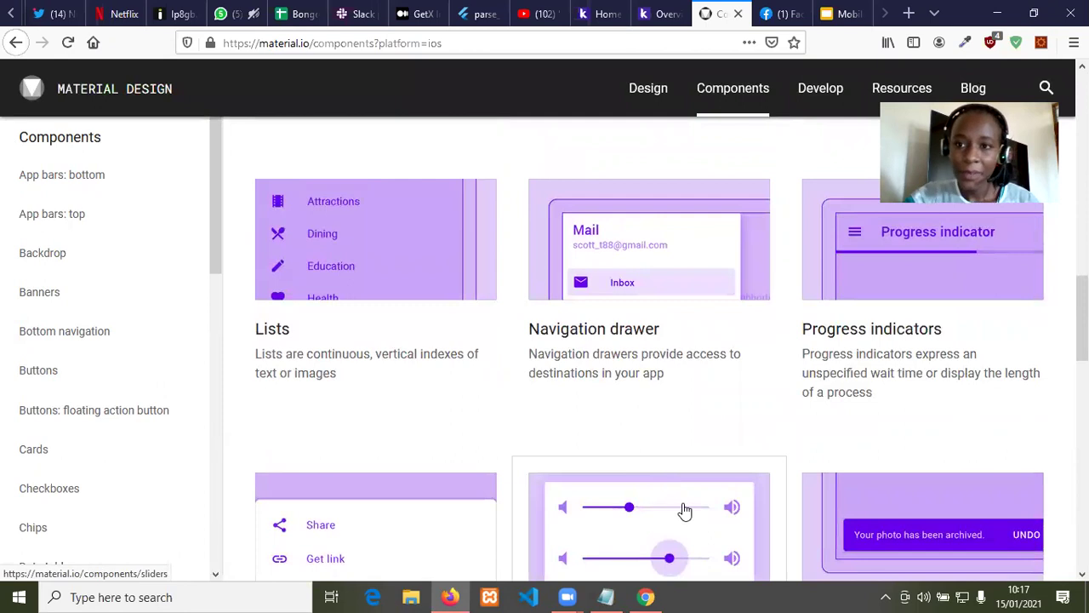
Step: Switch to Chrome, load kodular.io in a new tab and close the older duplicate Kodular tab
left_click(646, 596)
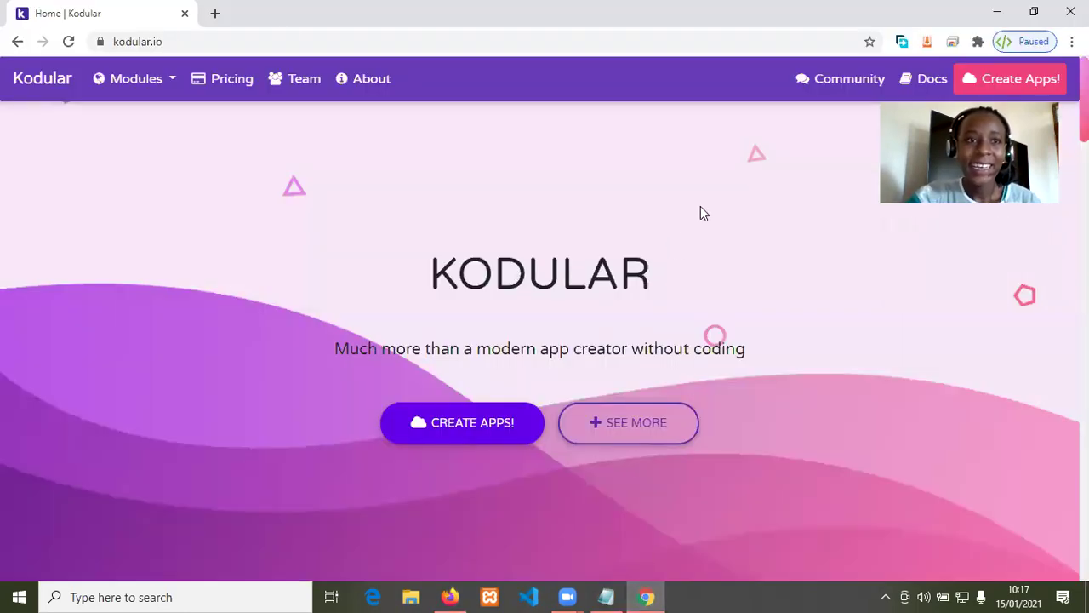
left_click(216, 12)
left_click(247, 44)
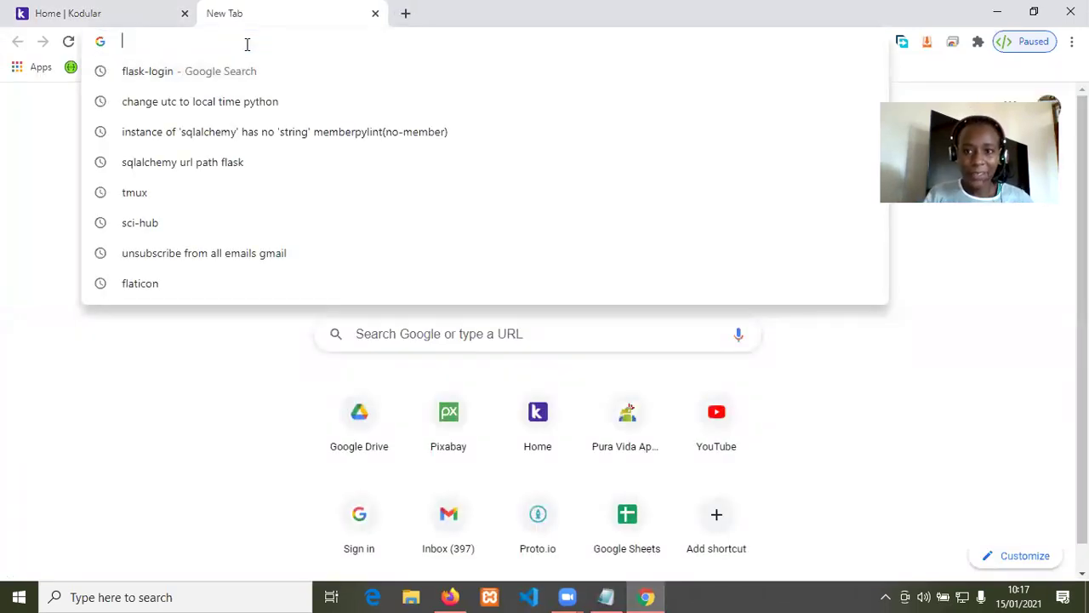
type("k")
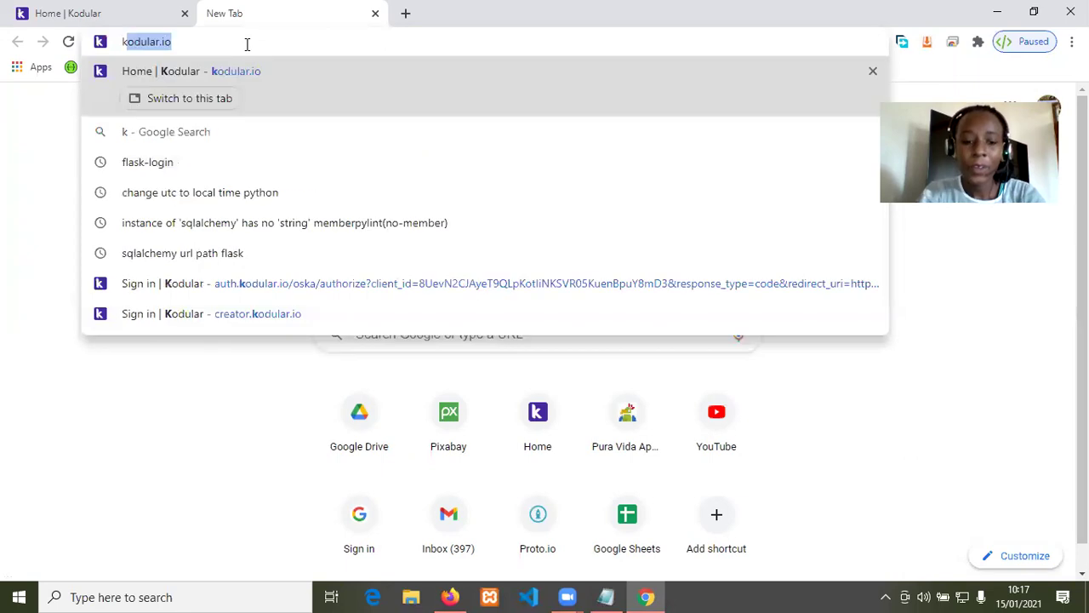
type("odular.io")
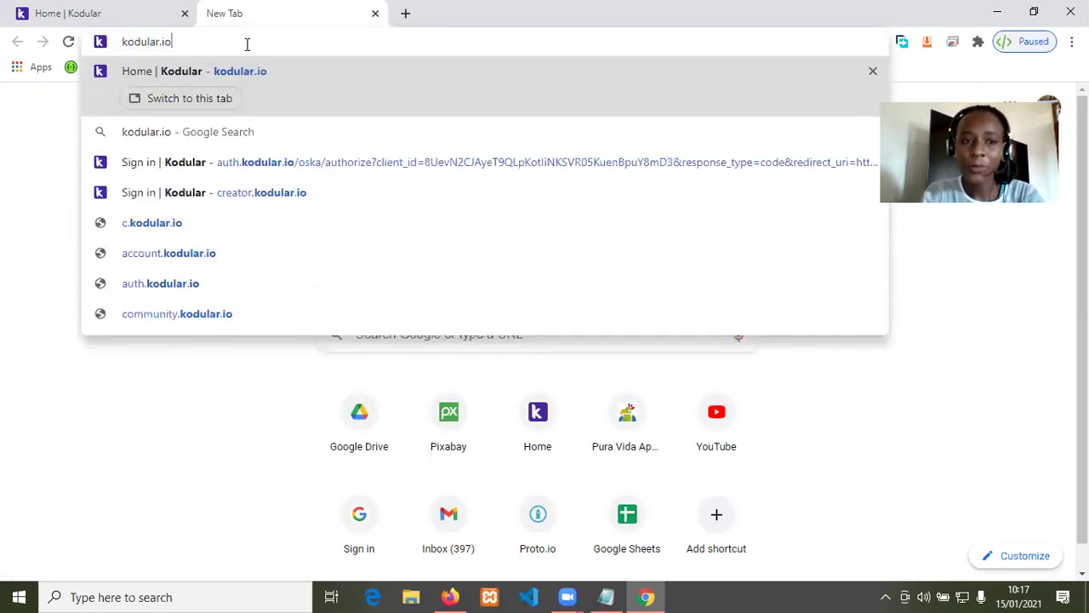
key("Return")
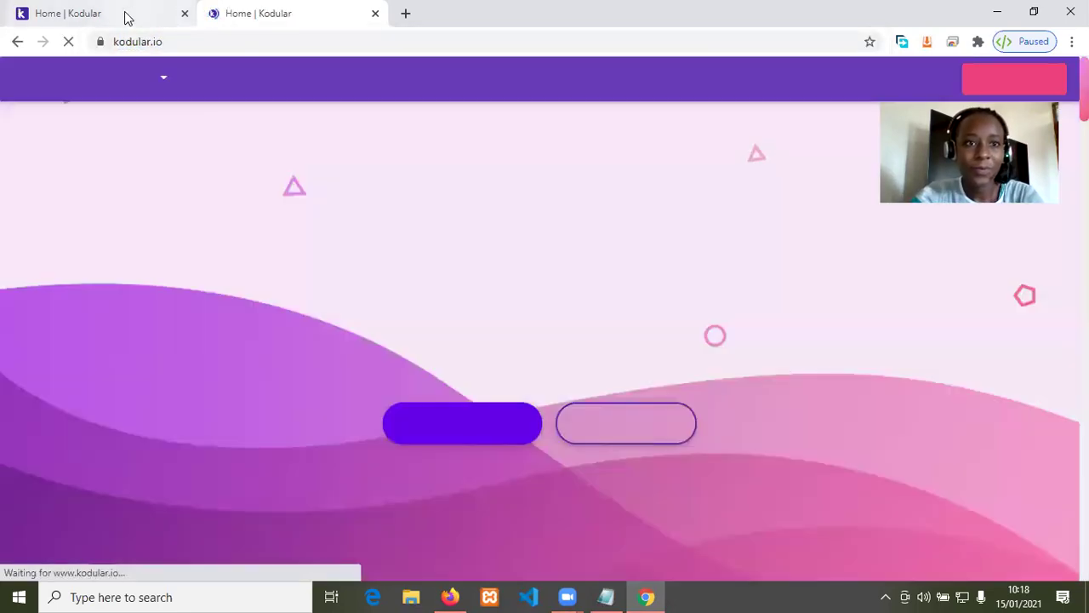
left_click(153, 18)
left_click(183, 15)
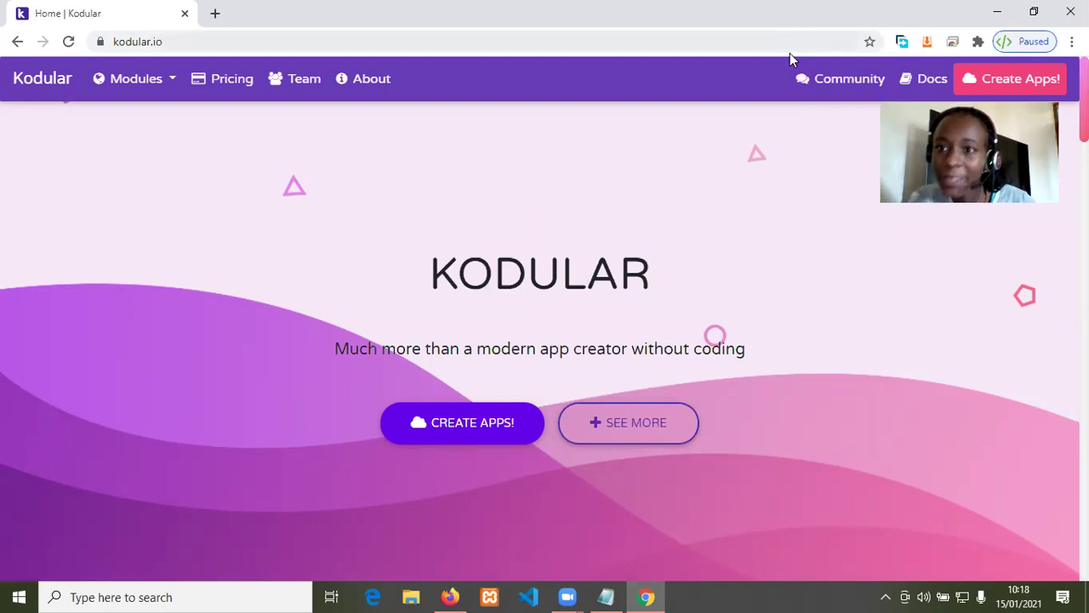
Step: Open the Kodular Community forum in a new tab and look through its list of latest topics
right_click(849, 85)
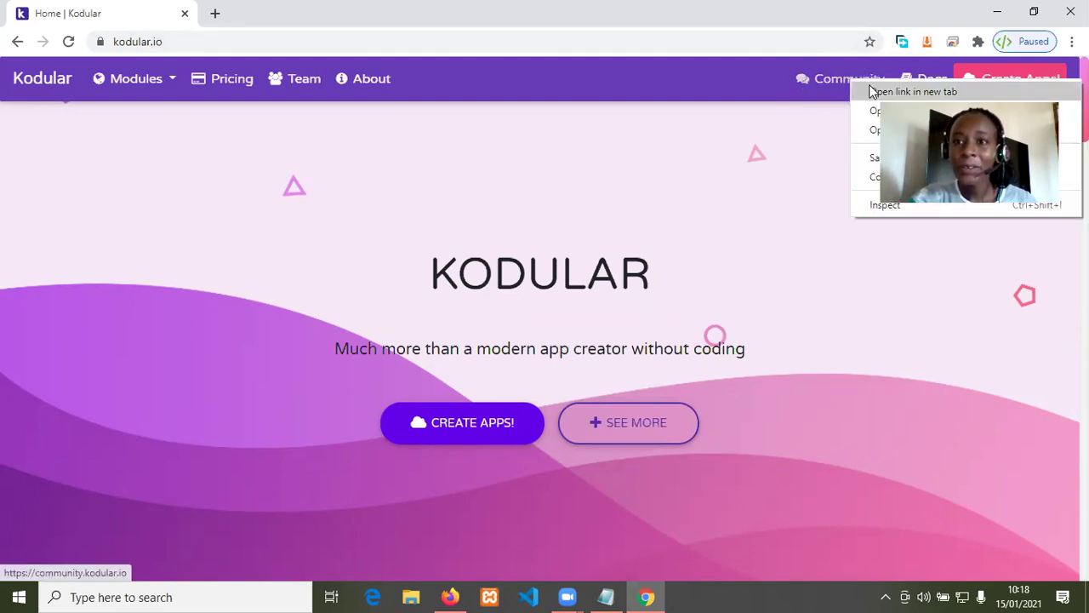
left_click(872, 90)
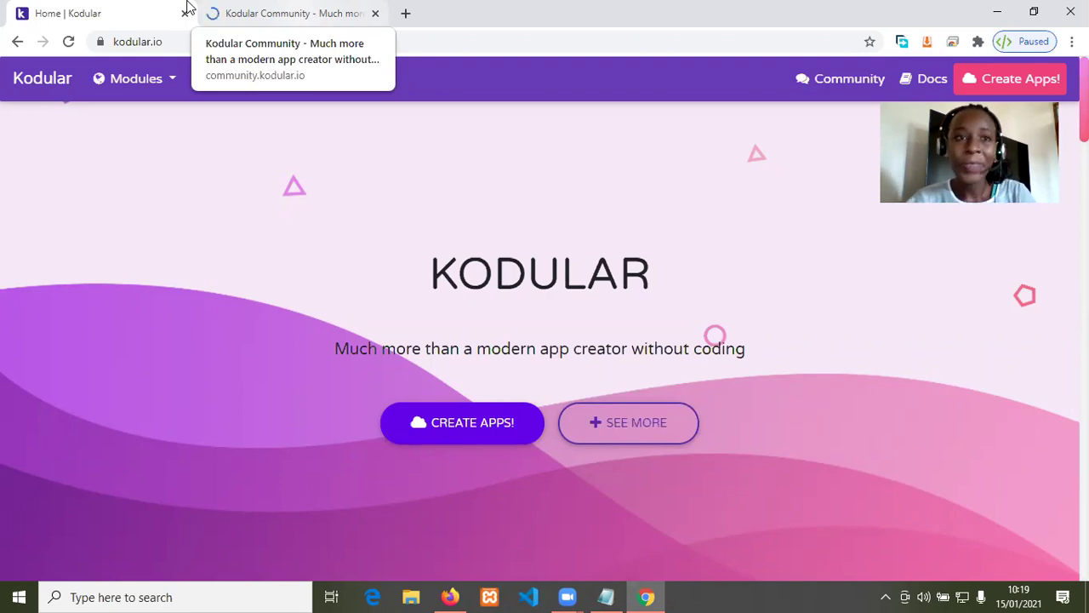
left_click(284, 15)
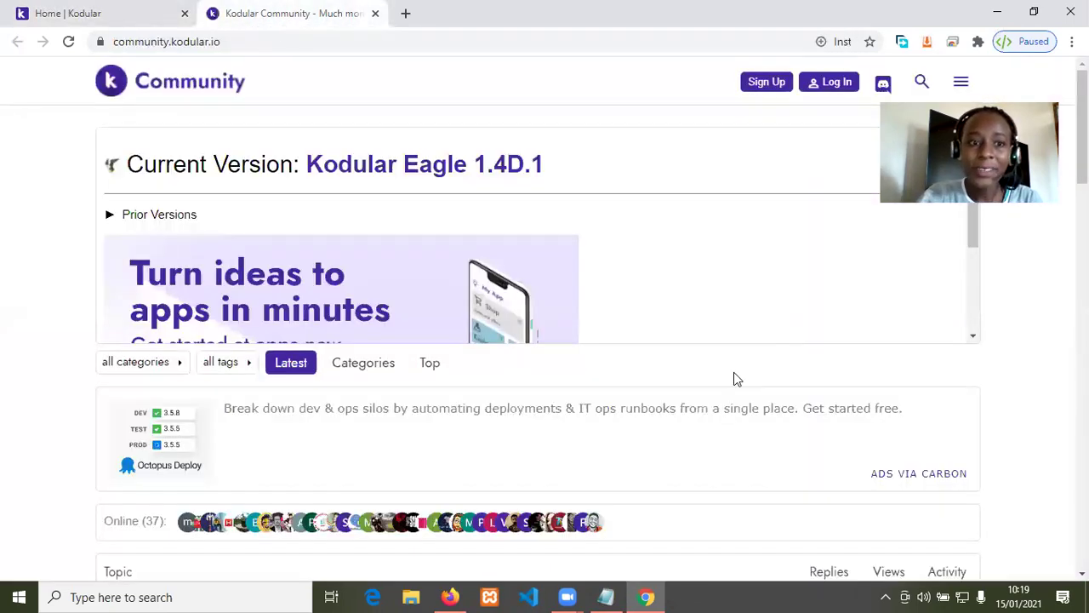
scroll(683, 180, "down", 1)
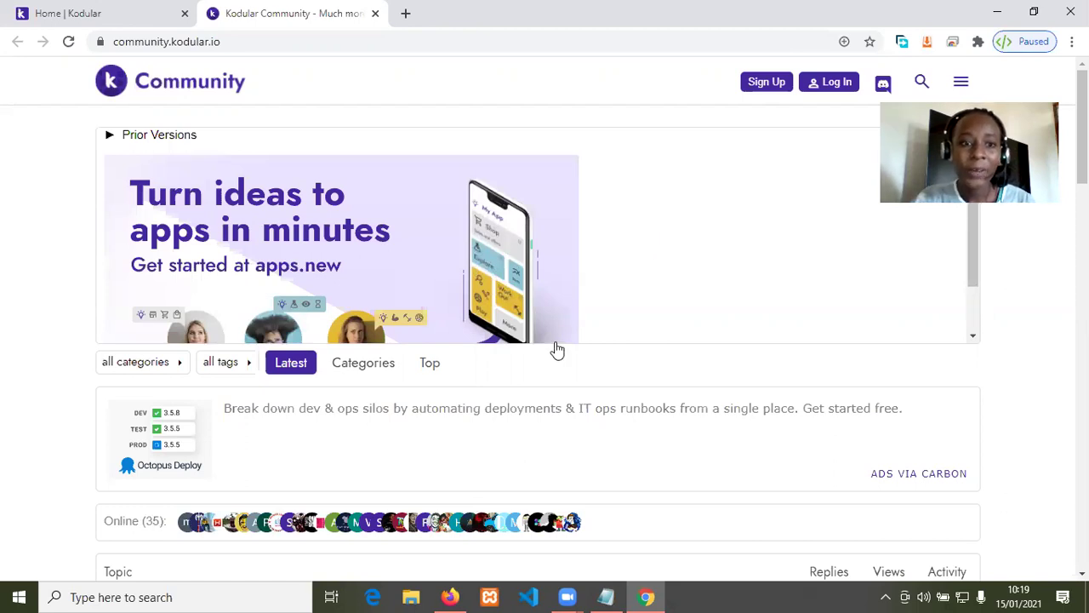
scroll(555, 342, "down", 1)
scroll(762, 380, "down", 4)
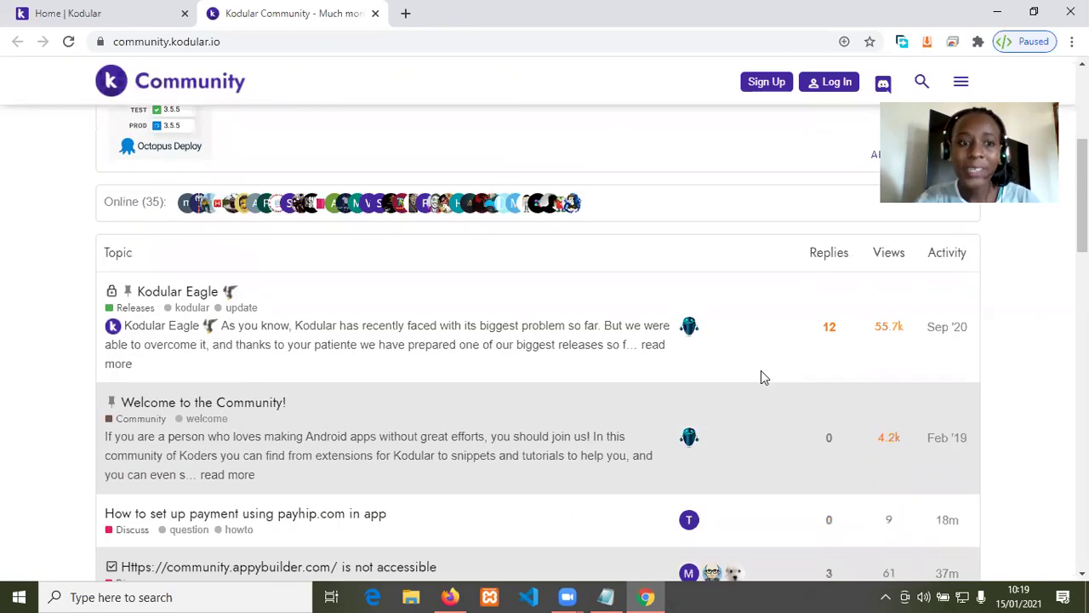
scroll(757, 381, "down", 3)
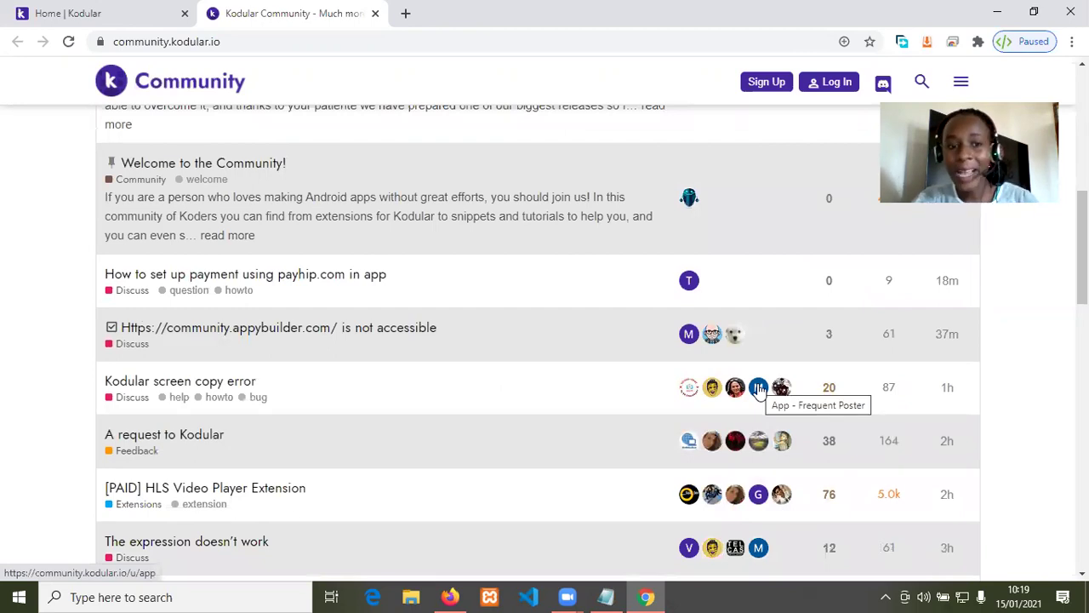
scroll(622, 442, "down", 2)
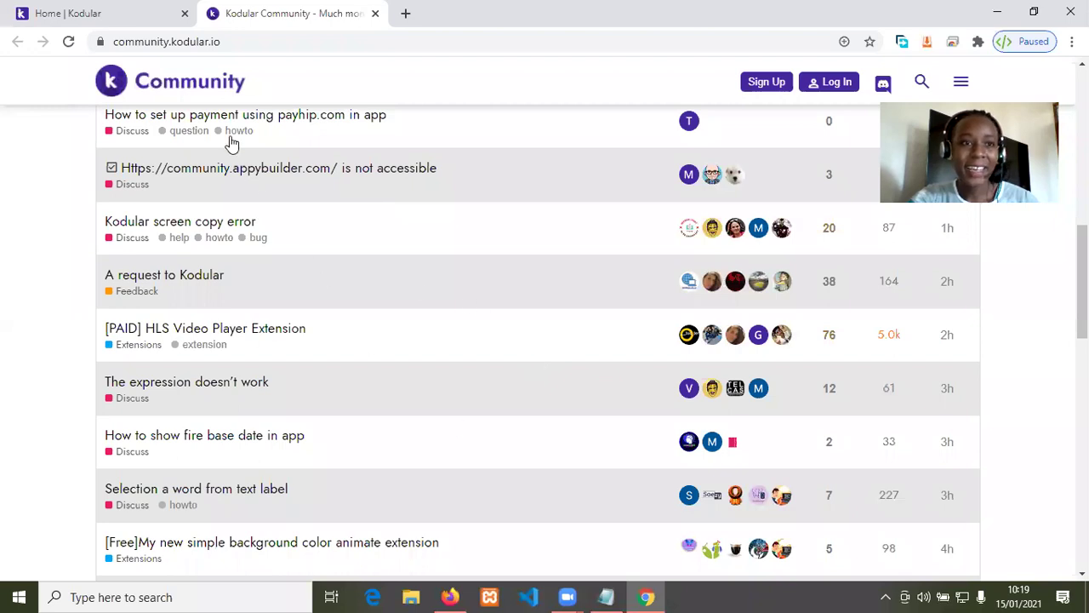
Step: Return to the Kodular home page, open the Store module in a new tab and switch to that tab
left_click(137, 15)
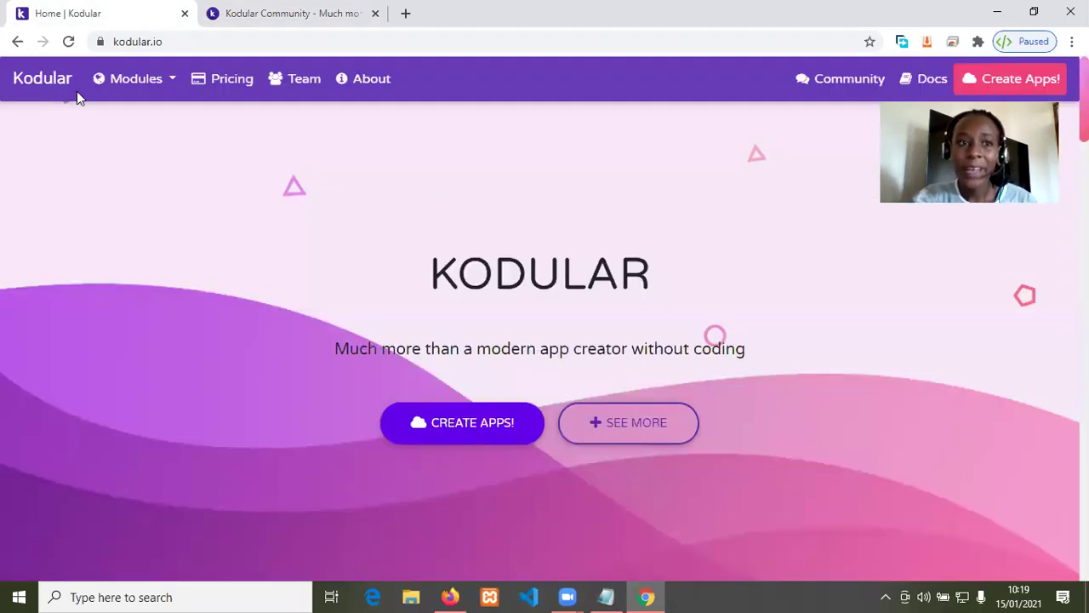
left_click(173, 83)
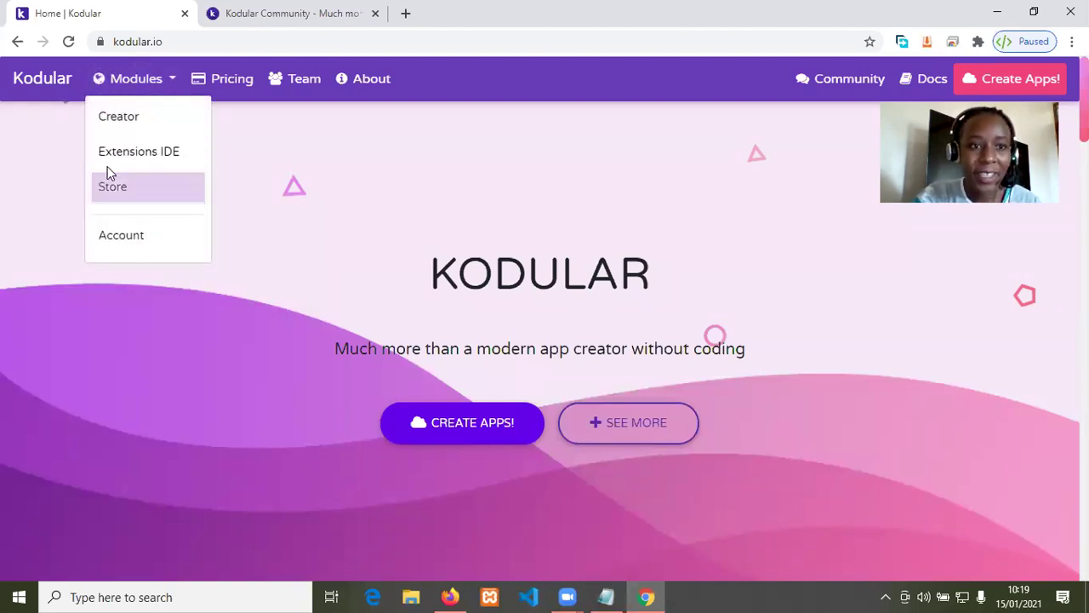
right_click(130, 197)
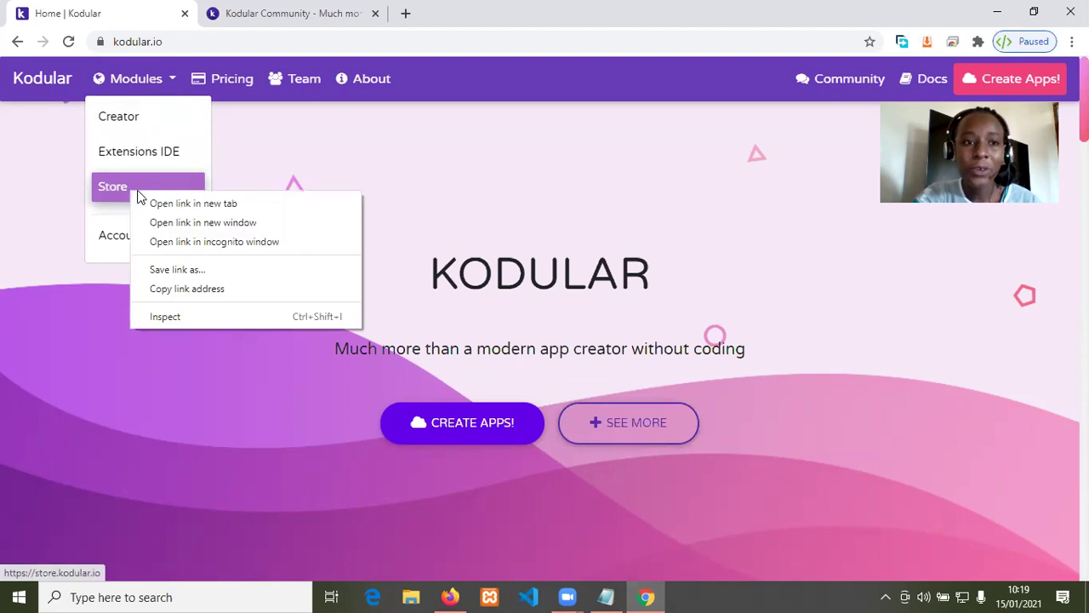
left_click(141, 202)
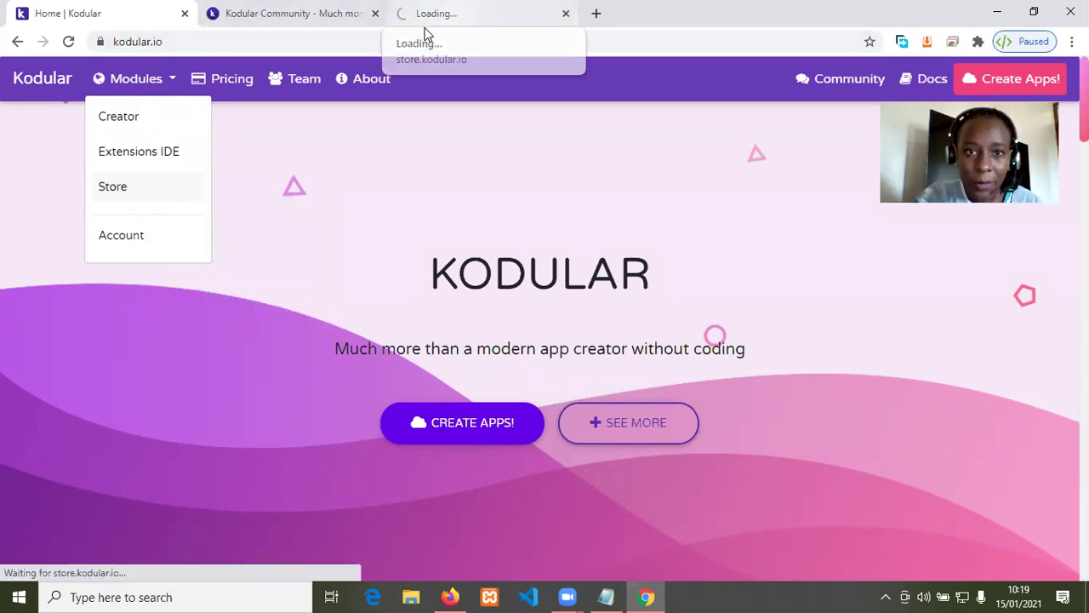
left_click(425, 26)
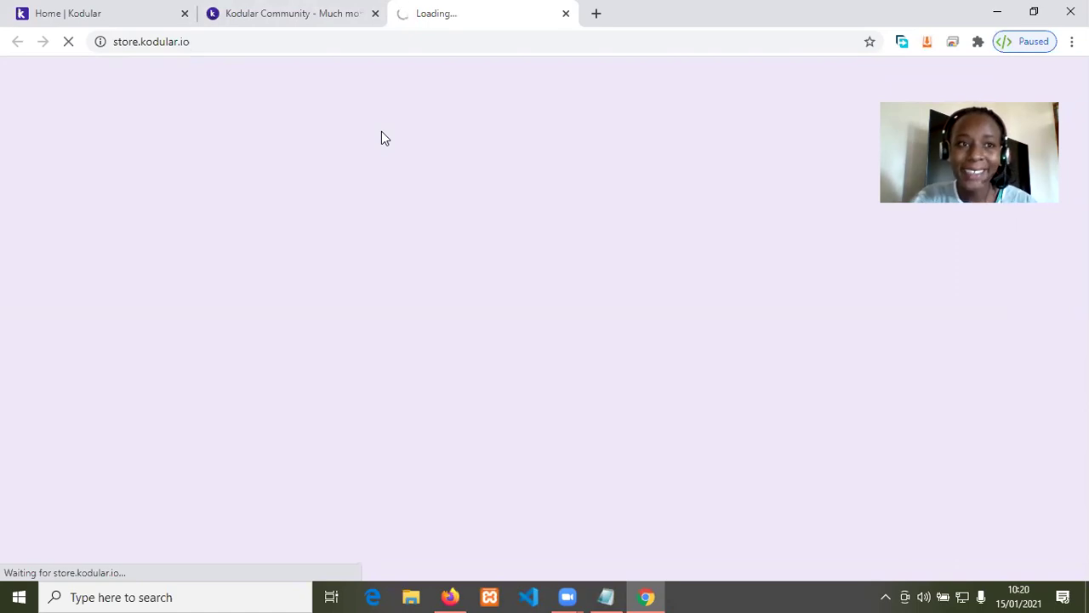
Step: Go back to the Kodular home page and look through its introduction and the Our Modules section
left_click(111, 8)
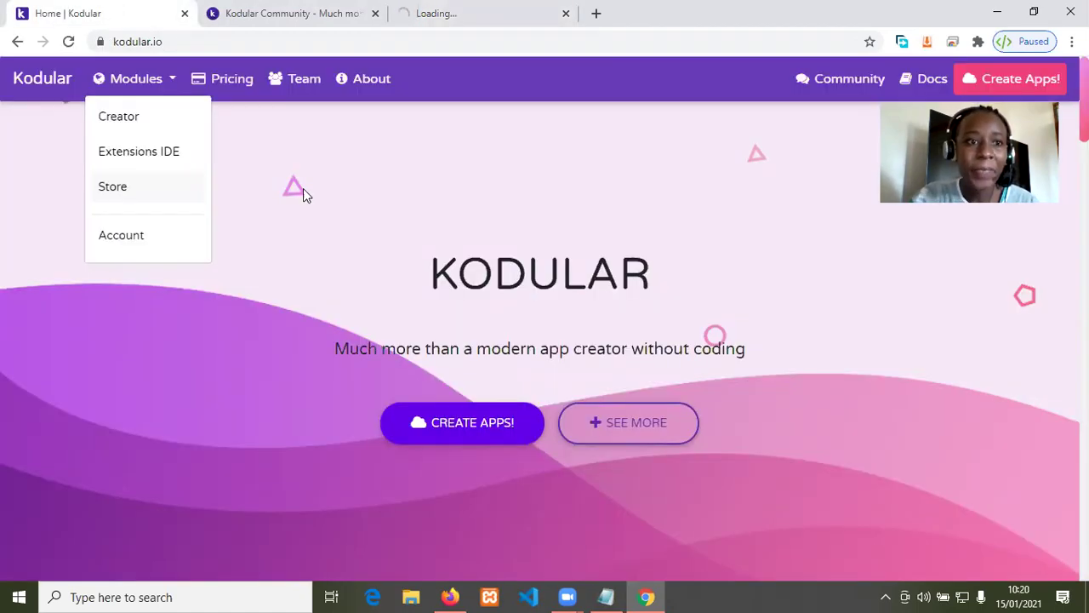
left_click(350, 241)
scroll(350, 244, "down", 4)
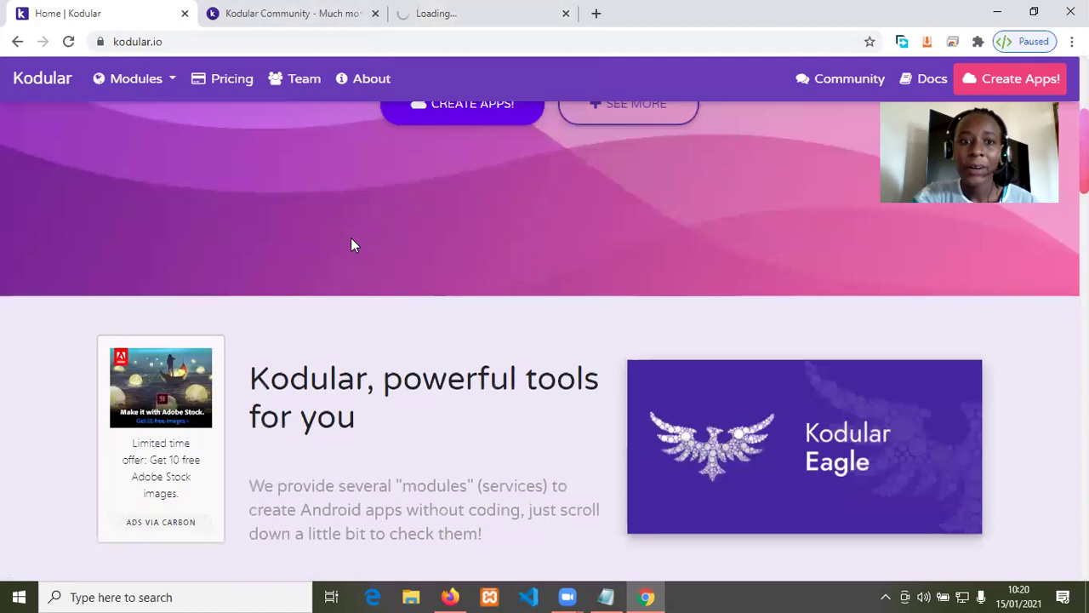
scroll(365, 206, "down", 3)
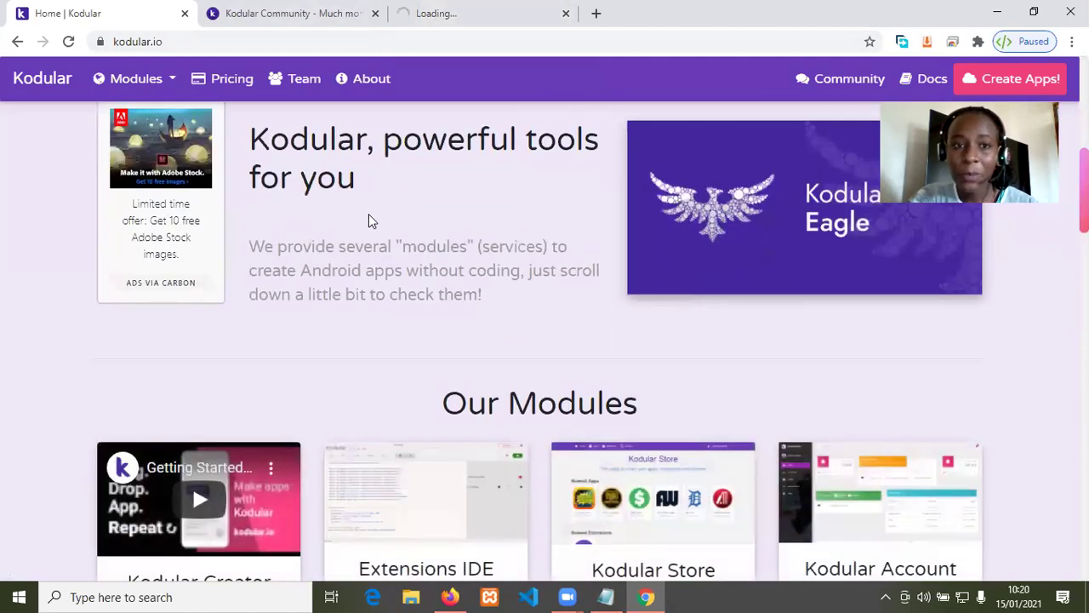
scroll(369, 212, "up", 1)
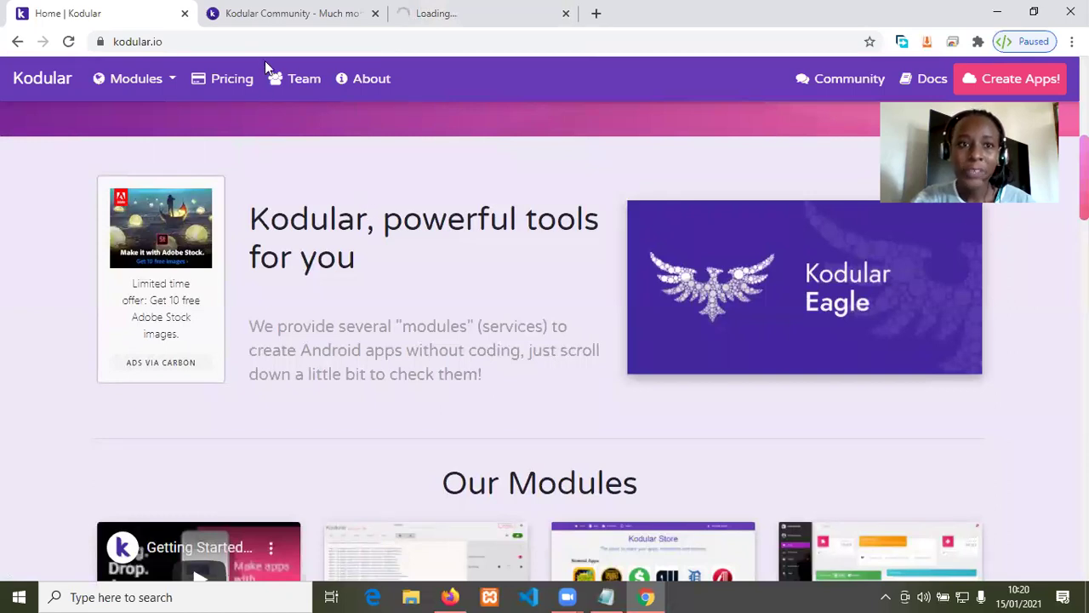
Step: Open the Kodular Docs in a new tab, and check the page loaded in the Kodular Store tab
right_click(930, 81)
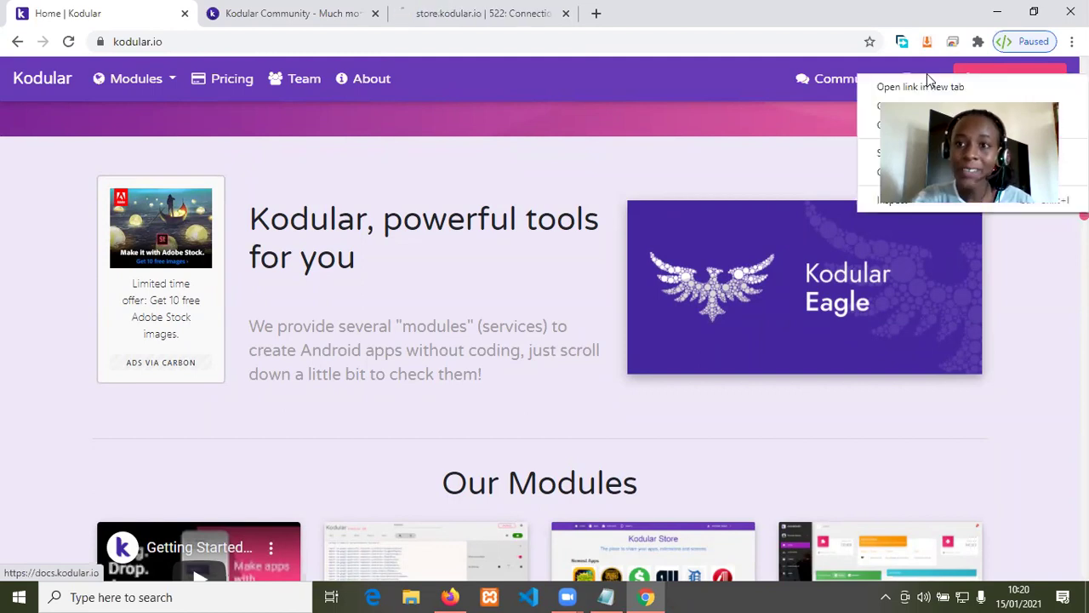
left_click(935, 86)
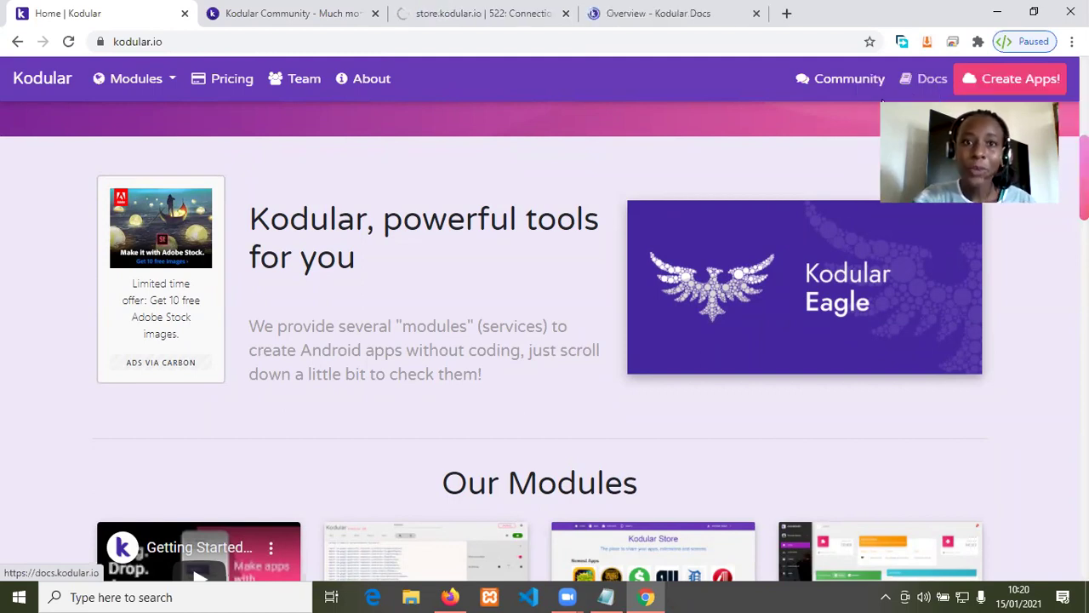
left_click(490, 13)
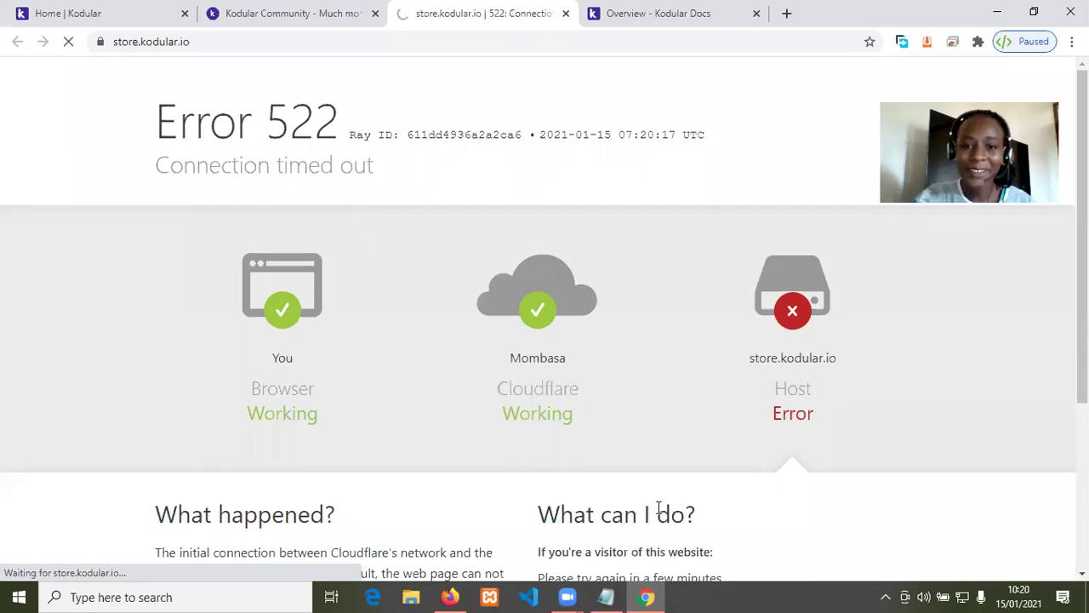
scroll(659, 509, "down", 2)
scroll(698, 518, "up", 2)
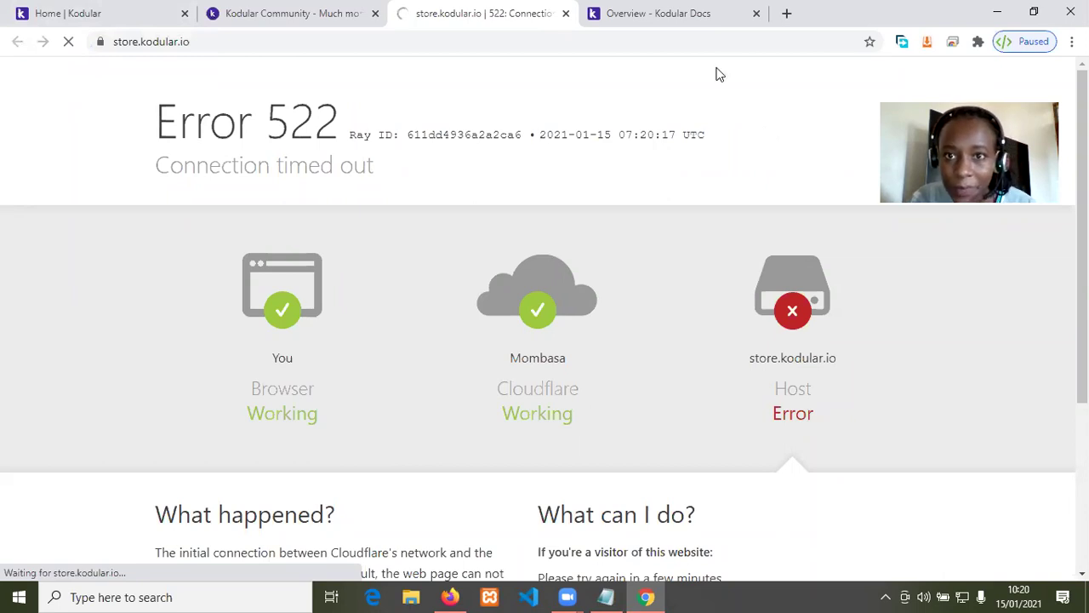
Step: Switch to the Kodular Docs tab and look through the Introduction page and its Useful Links
key("ctrl+Tab")
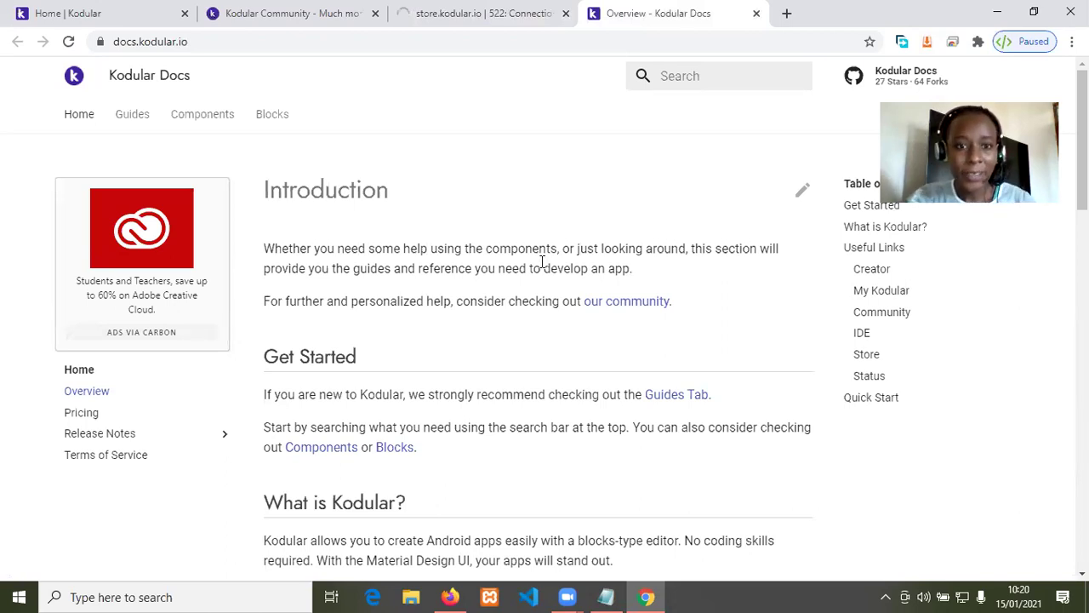
scroll(569, 344, "down", 5)
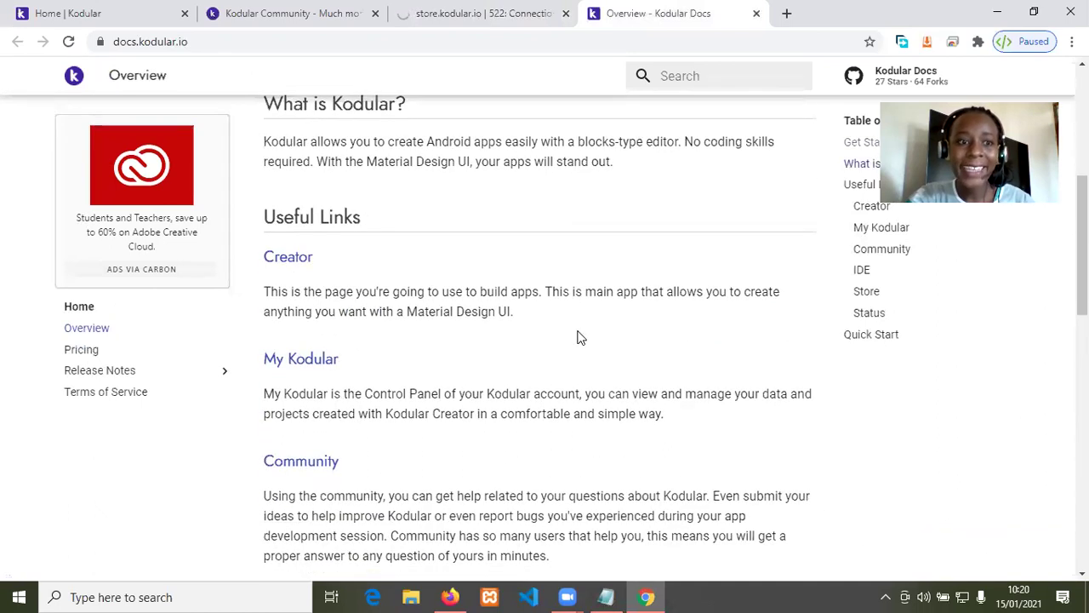
scroll(577, 338, "up", 5)
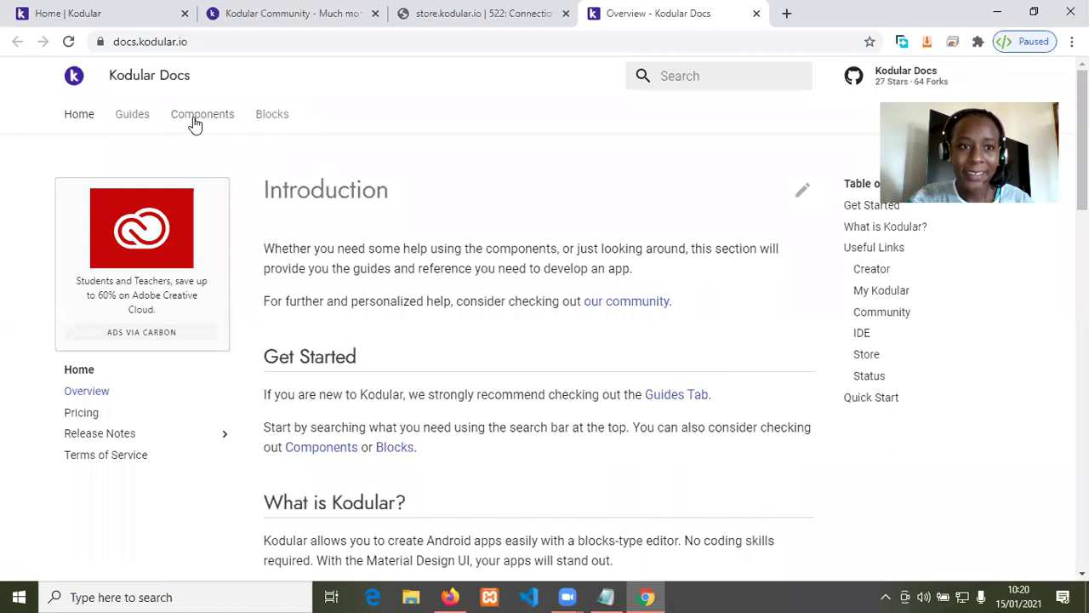
Step: Open the Guides section of the docs and examine the Components and Blocks diagram on the Understanding Kodular page
left_click(130, 117)
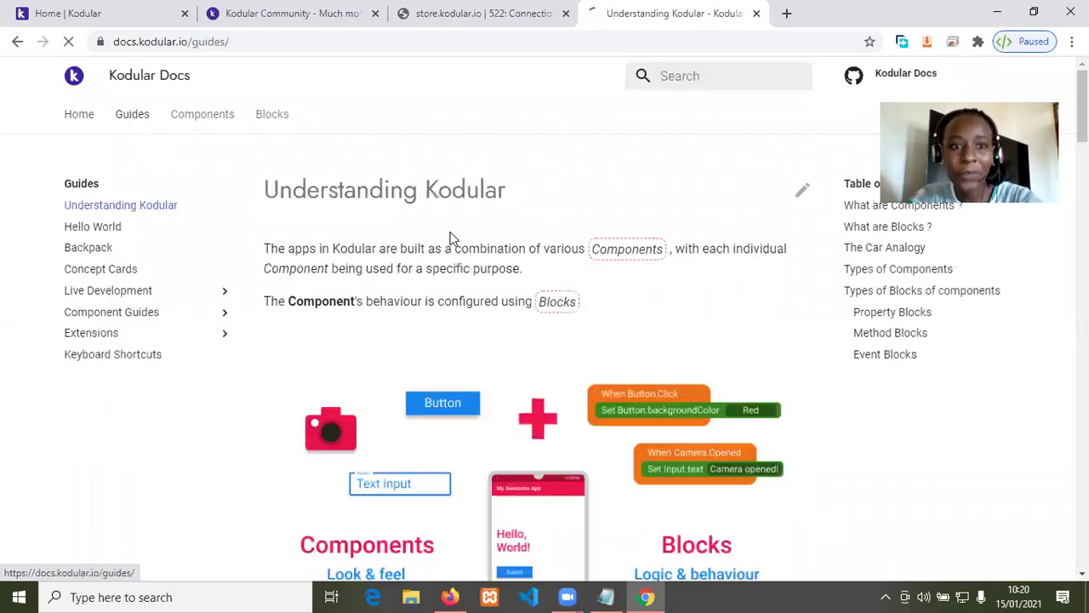
scroll(486, 407, "down", 2)
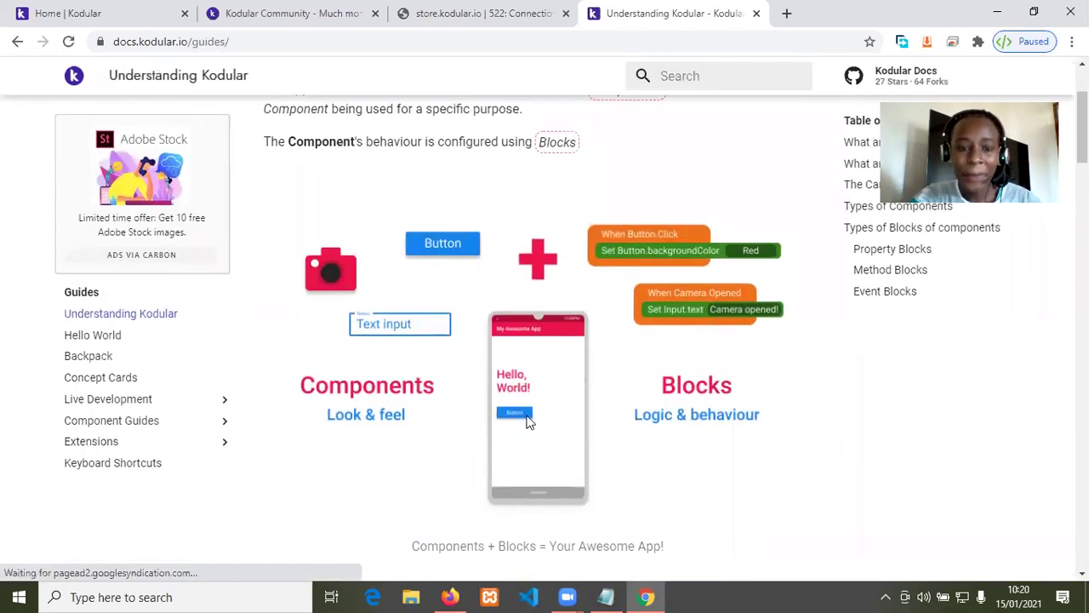
scroll(496, 357, "up", 2)
scroll(496, 358, "down", 2)
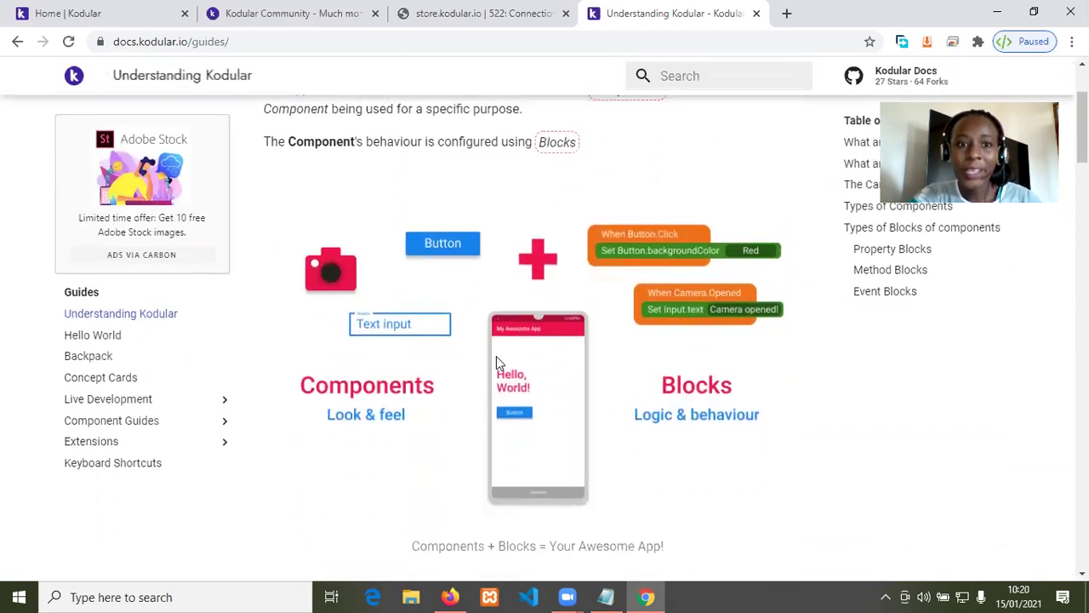
scroll(496, 356, "up", 2)
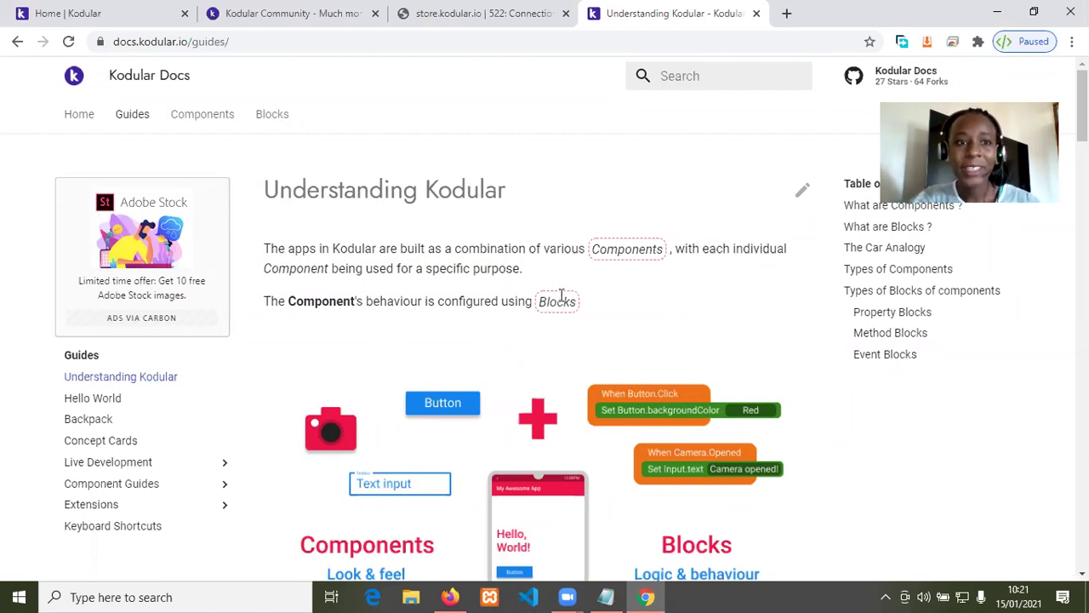
Step: Read through the Understanding Kodular guide, covering blocks, the car analogy and types of components, and return to its beginning
scroll(561, 295, "down", 5)
scroll(560, 295, "down", 4)
scroll(560, 295, "up", 3)
scroll(560, 295, "down", 3)
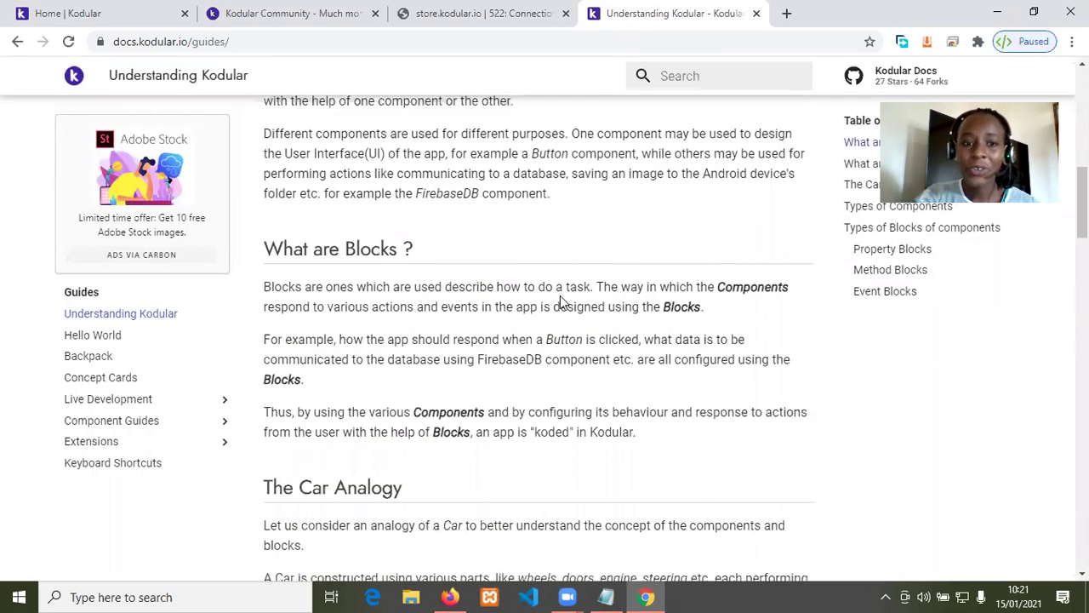
scroll(560, 296, "down", 6)
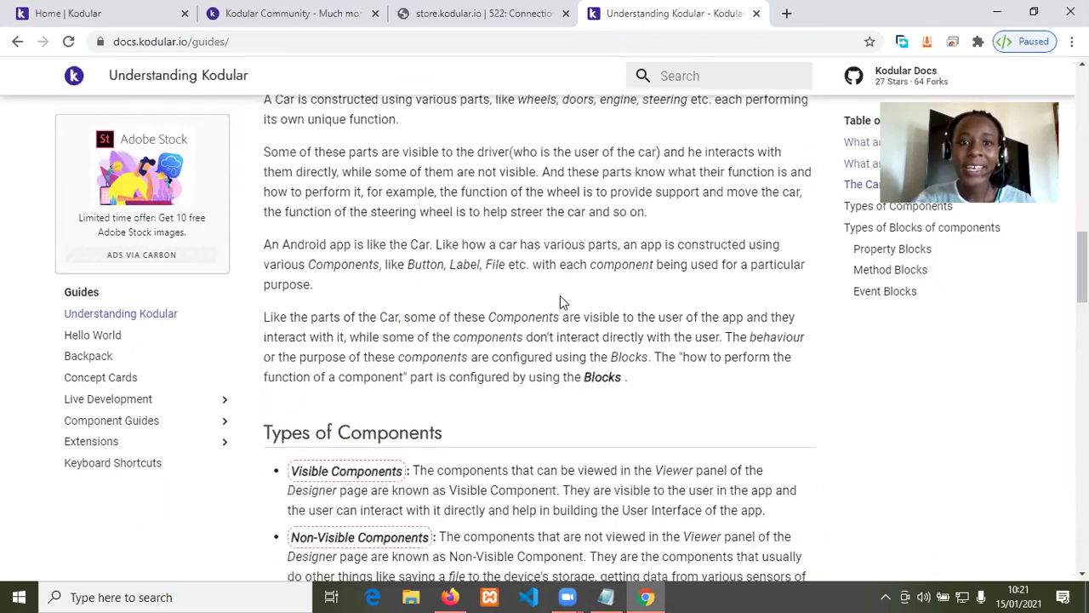
scroll(559, 296, "down", 8)
scroll(560, 296, "down", 1)
scroll(560, 296, "up", 15)
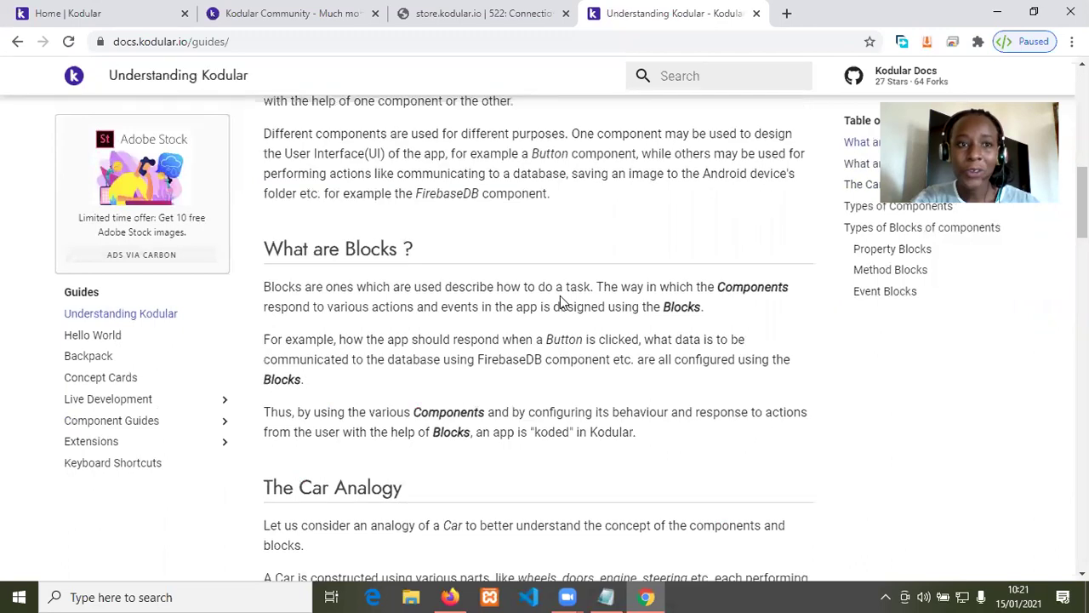
scroll(560, 295, "up", 9)
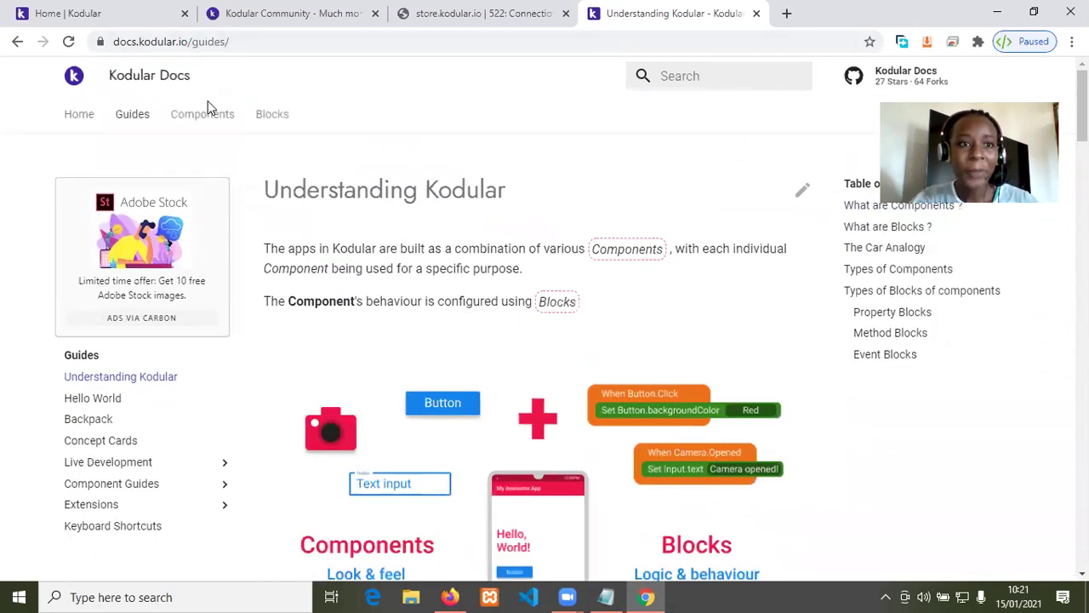
Step: Open the Components section of the docs and look through its component categories and data types
left_click(219, 116)
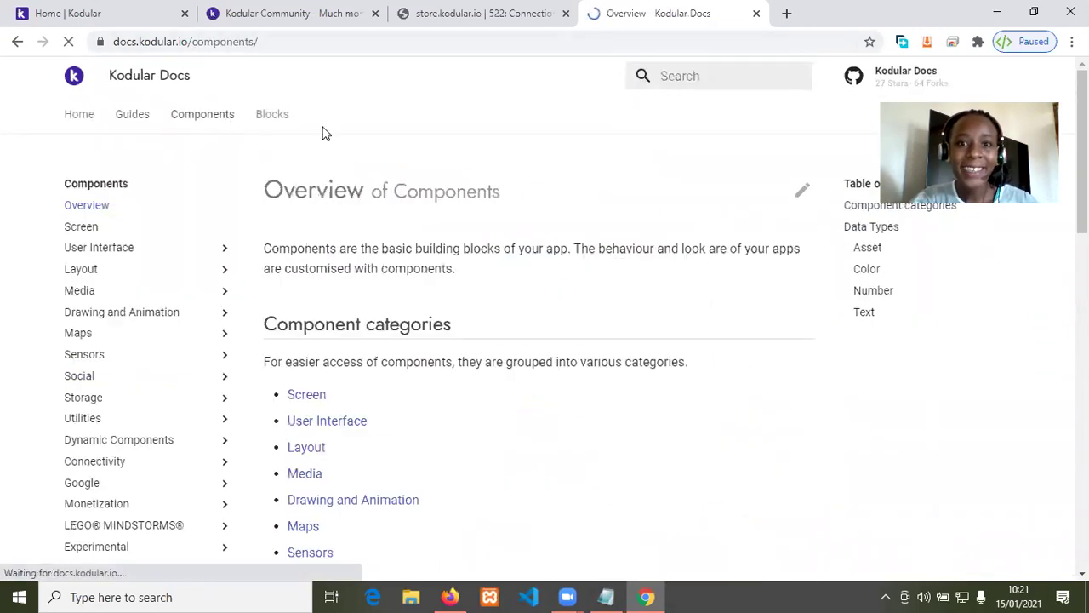
scroll(508, 274, "down", 1)
scroll(506, 275, "up", 4)
scroll(505, 274, "down", 3)
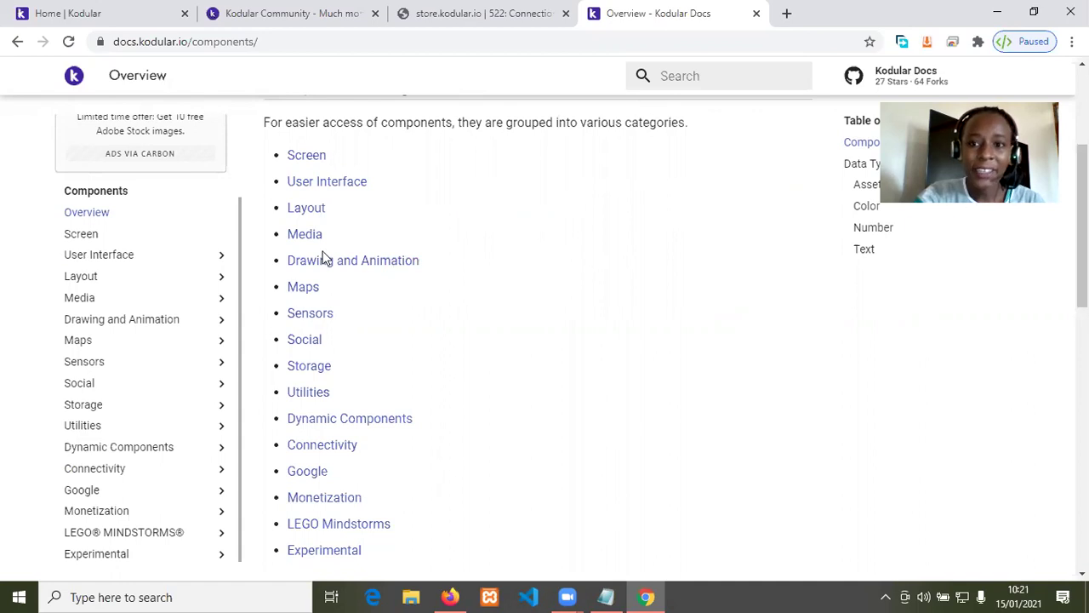
scroll(471, 170, "down", 1)
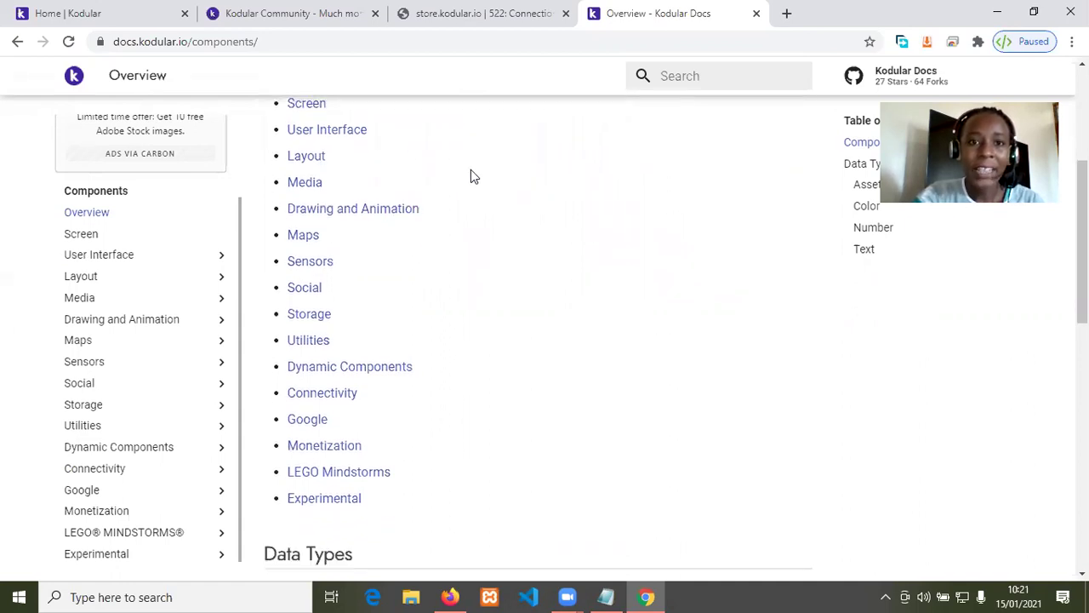
scroll(470, 175, "down", 3)
scroll(471, 177, "up", 1)
scroll(470, 177, "down", 4)
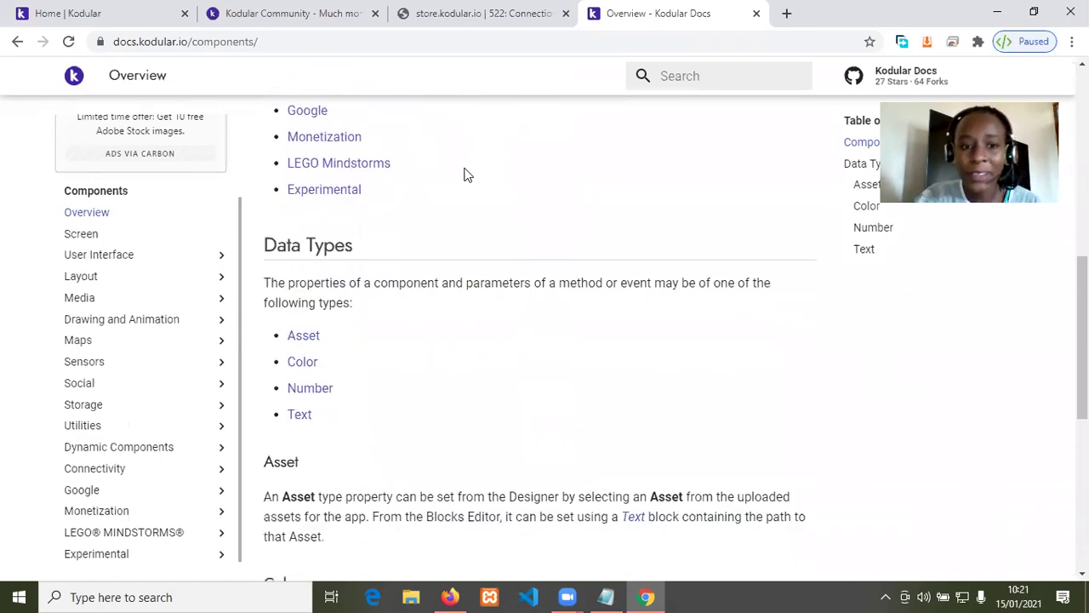
scroll(466, 175, "down", 1)
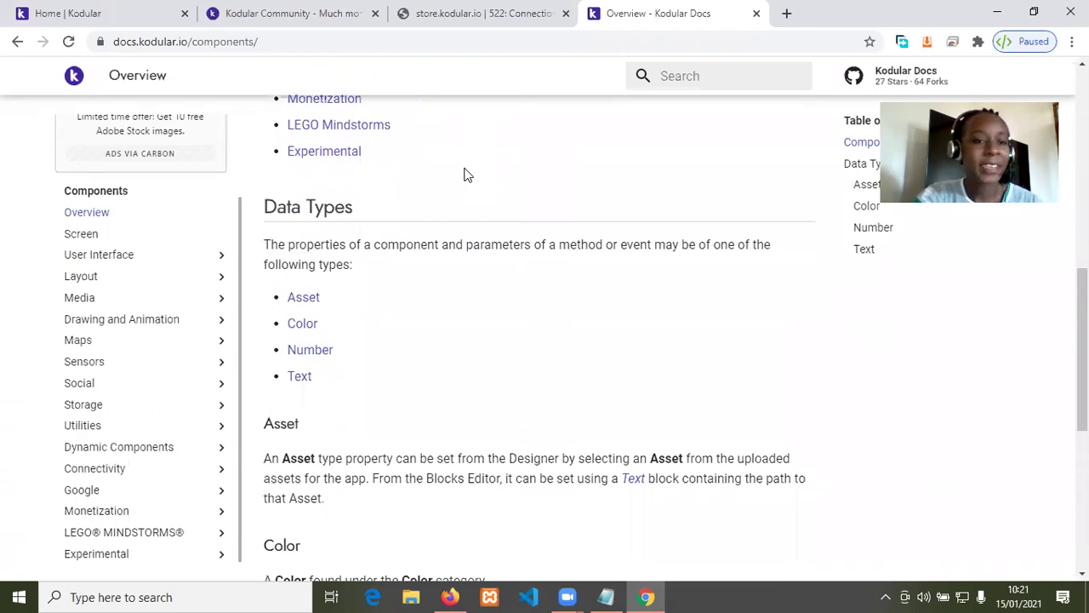
scroll(465, 170, "up", 6)
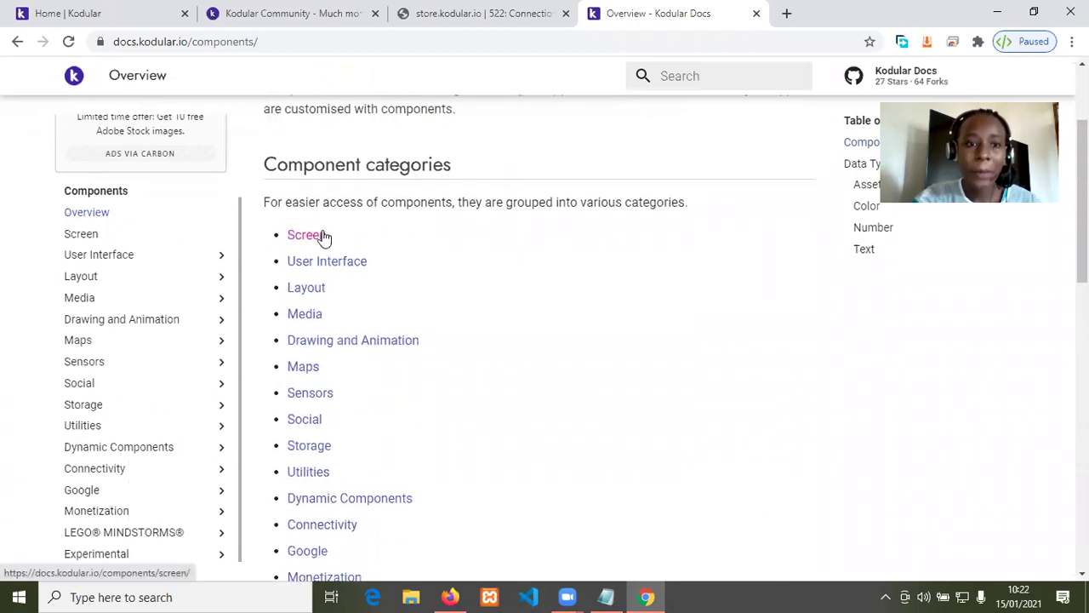
Step: Open the Screen component's documentation and look through its overview illustration and Events blocks
left_click(324, 236)
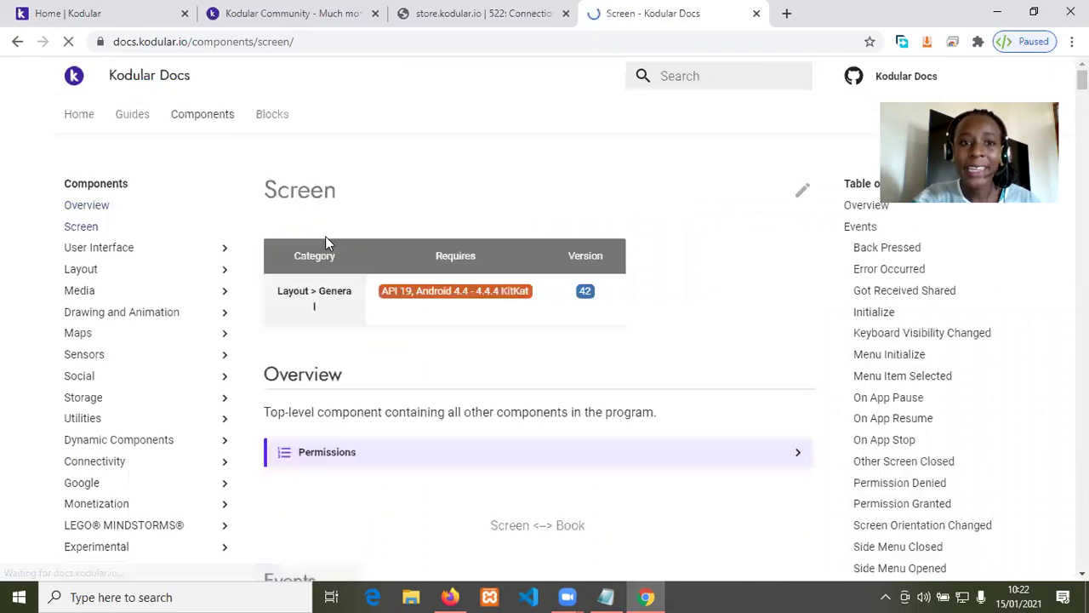
scroll(423, 309, "down", 4)
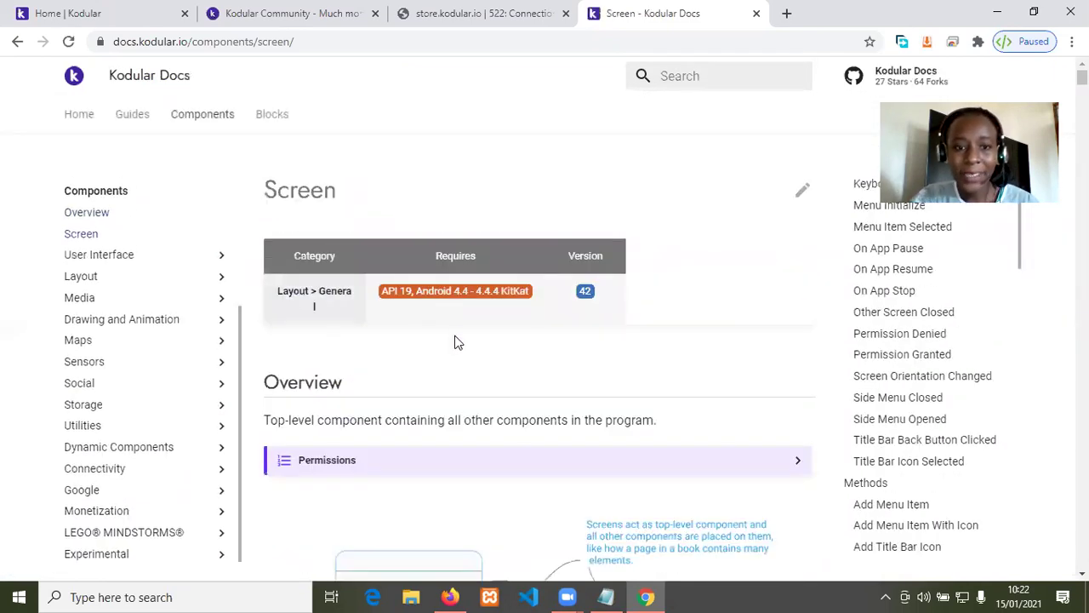
scroll(501, 380, "down", 5)
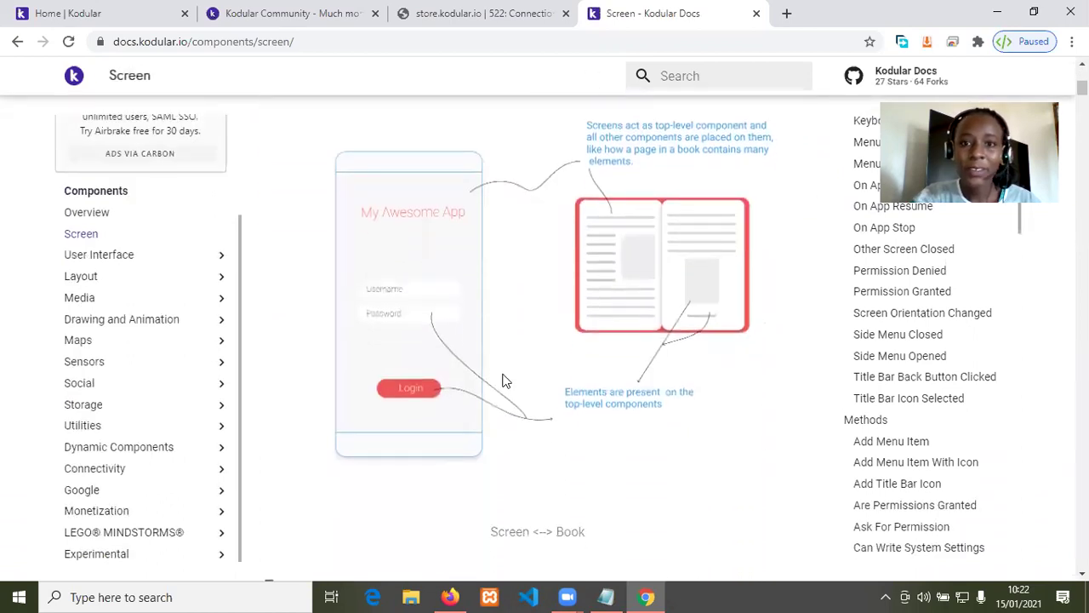
scroll(502, 380, "down", 6)
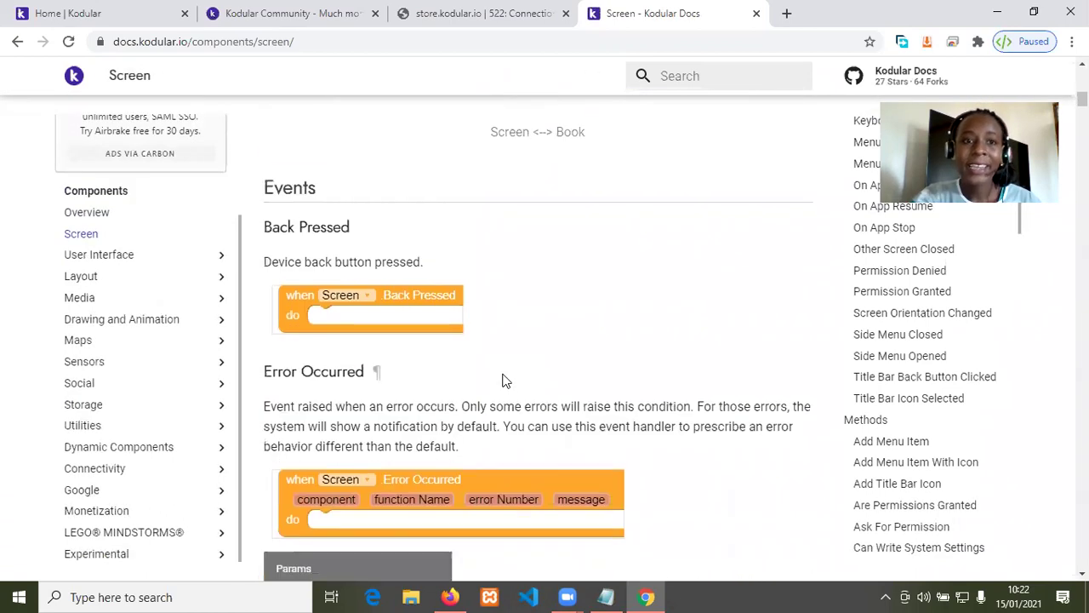
scroll(505, 378, "down", 3)
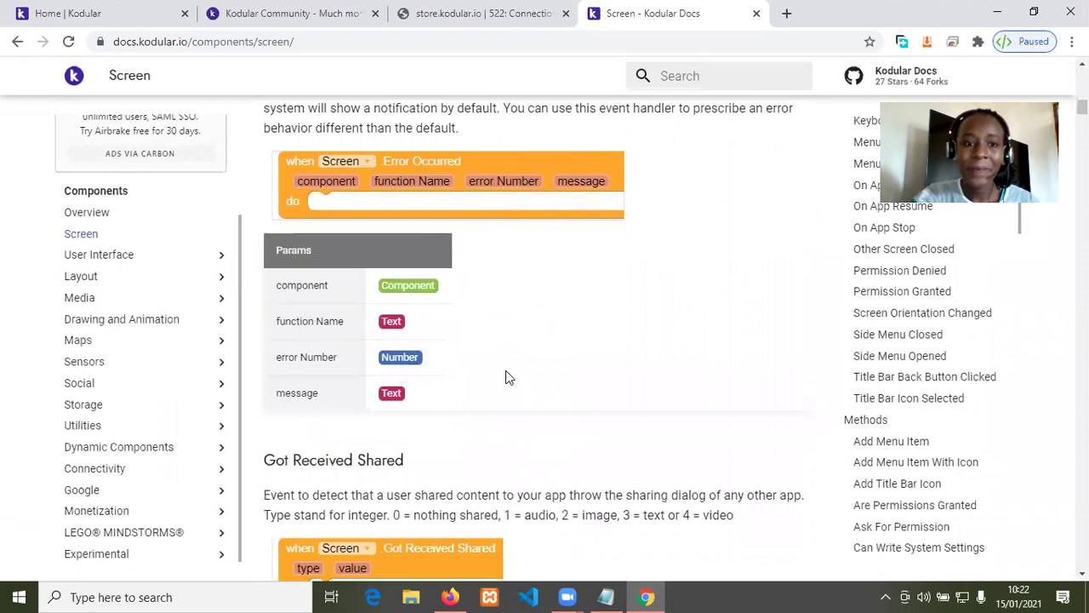
Step: Open the Circular Progress documentation among the User Interface components and look through its overview and property blocks
scroll(505, 377, "down", 2)
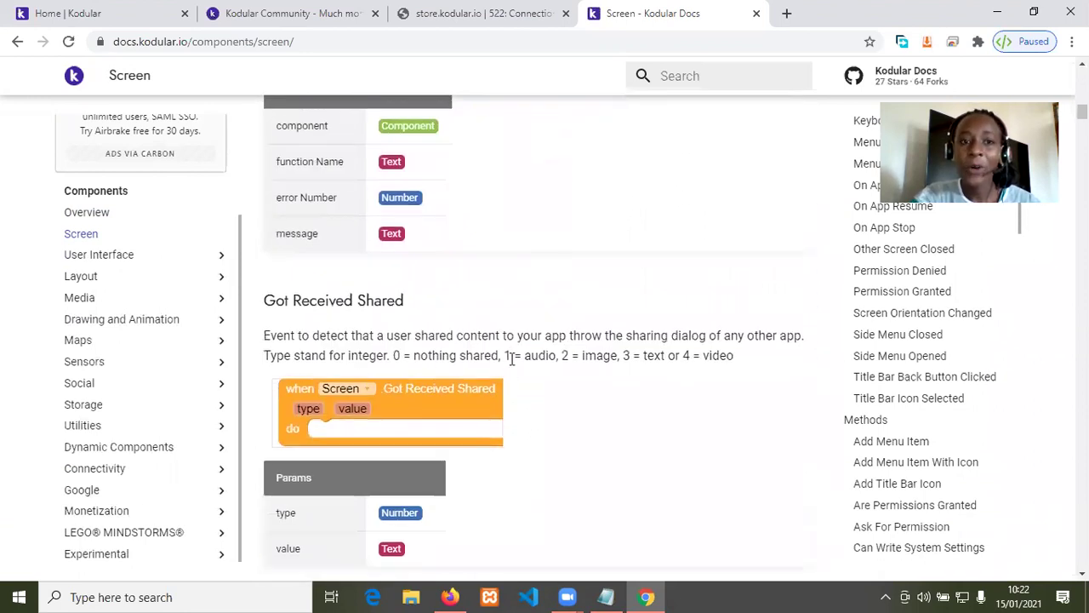
scroll(525, 381, "down", 2)
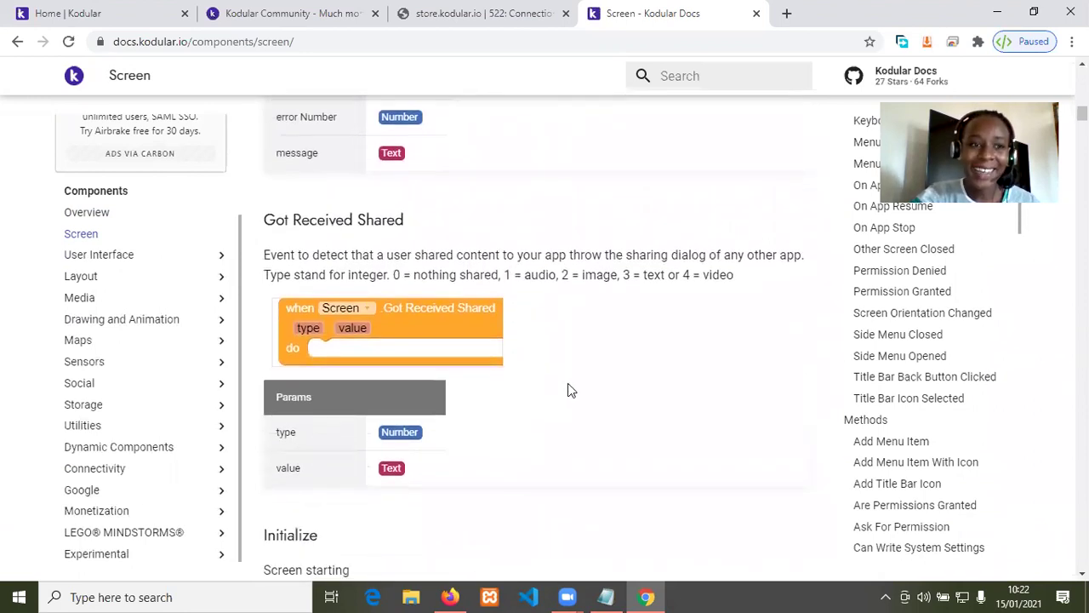
left_click(104, 258)
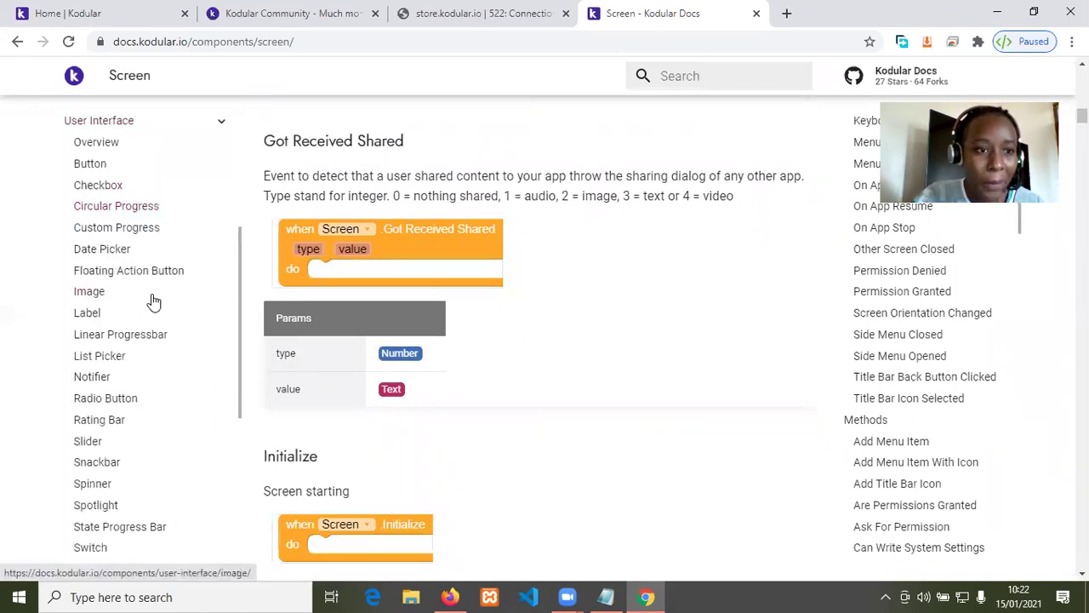
left_click(113, 210)
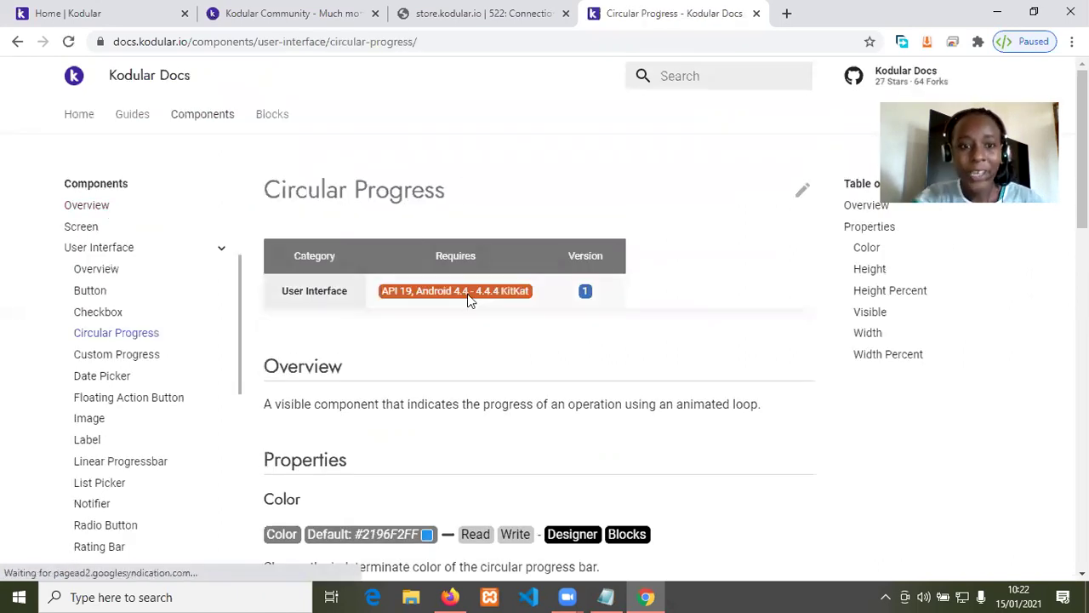
scroll(721, 289, "down", 1)
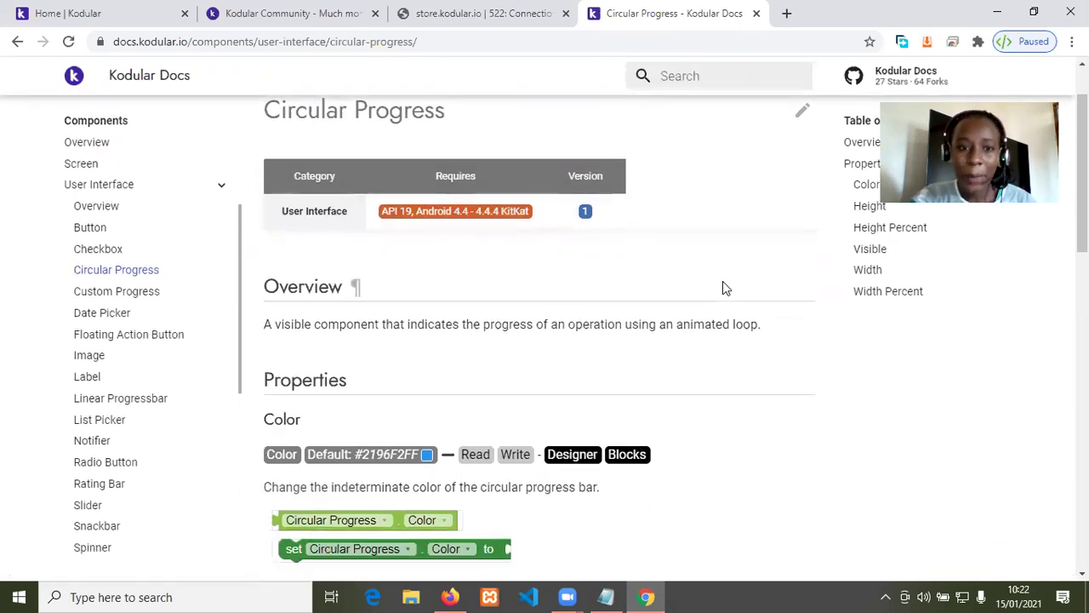
scroll(722, 289, "down", 4)
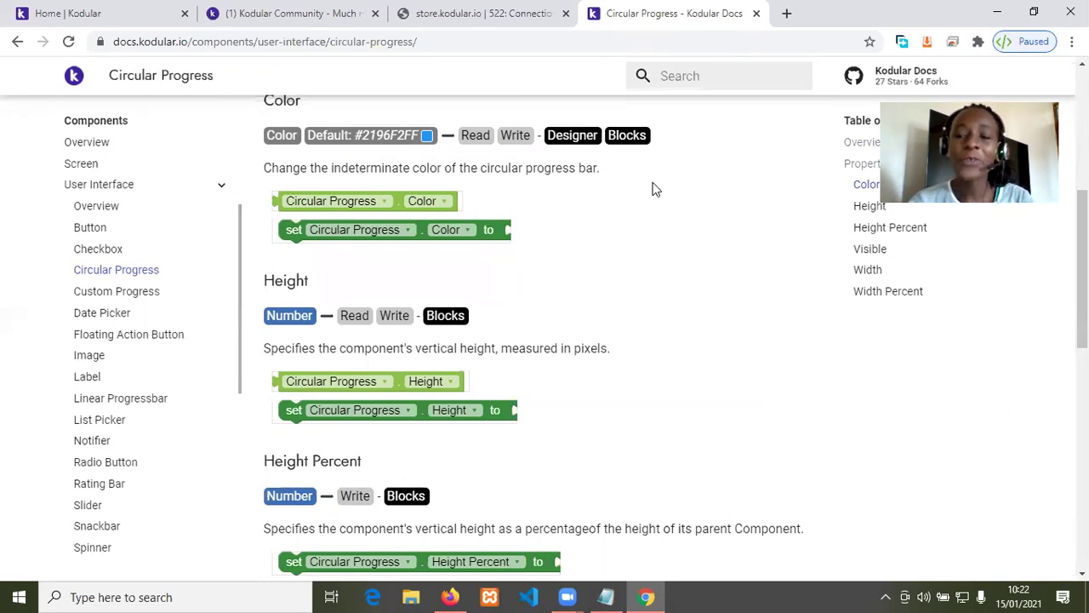
Step: Return to the Kodular home page, start creating apps and open the account sign-up form
left_click(126, 17)
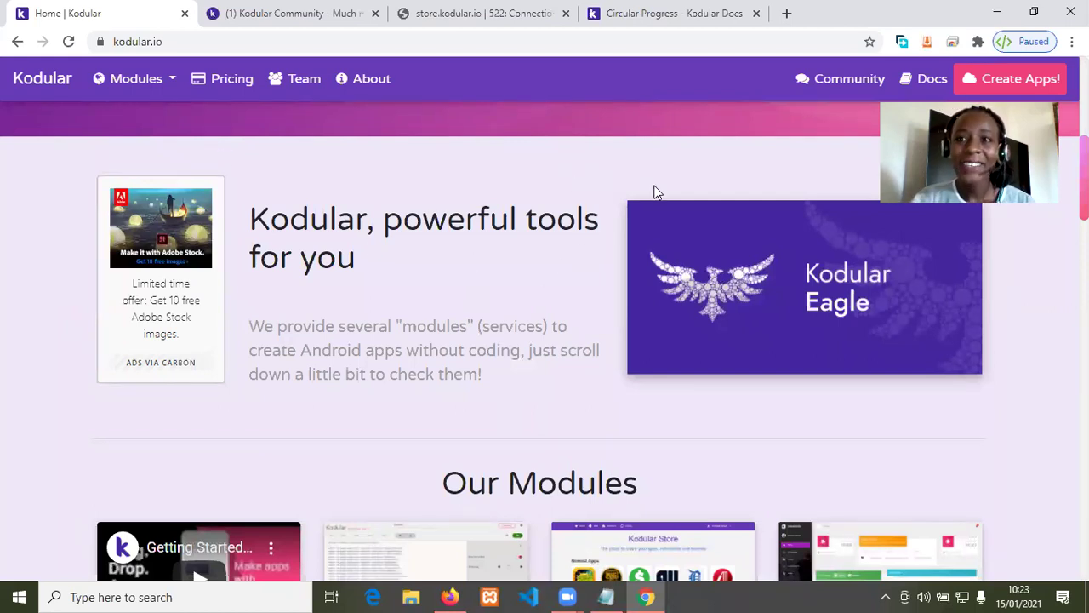
left_click(1030, 80)
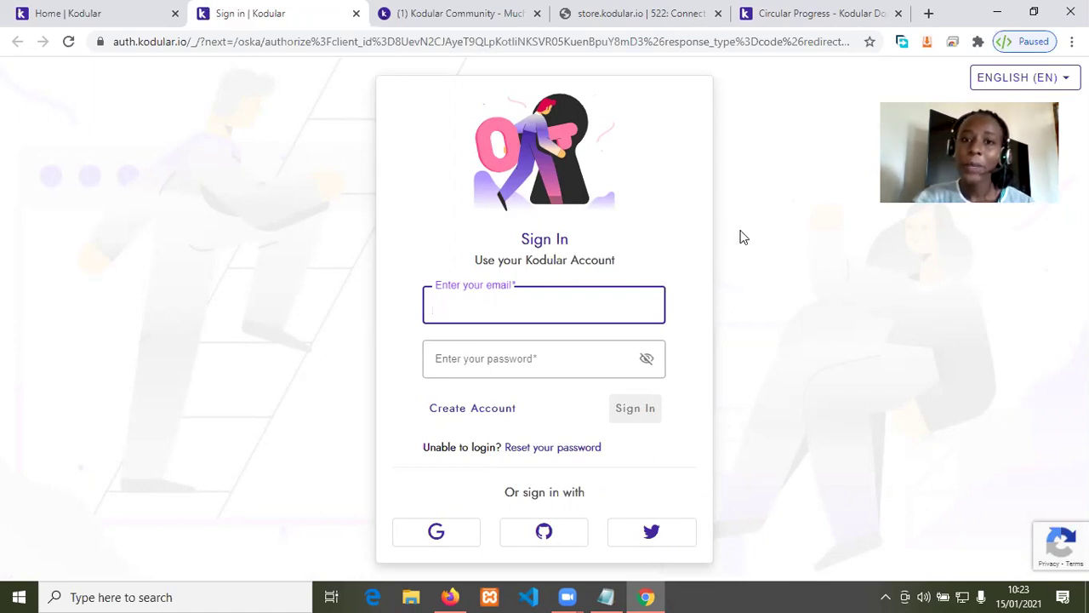
left_click(511, 413)
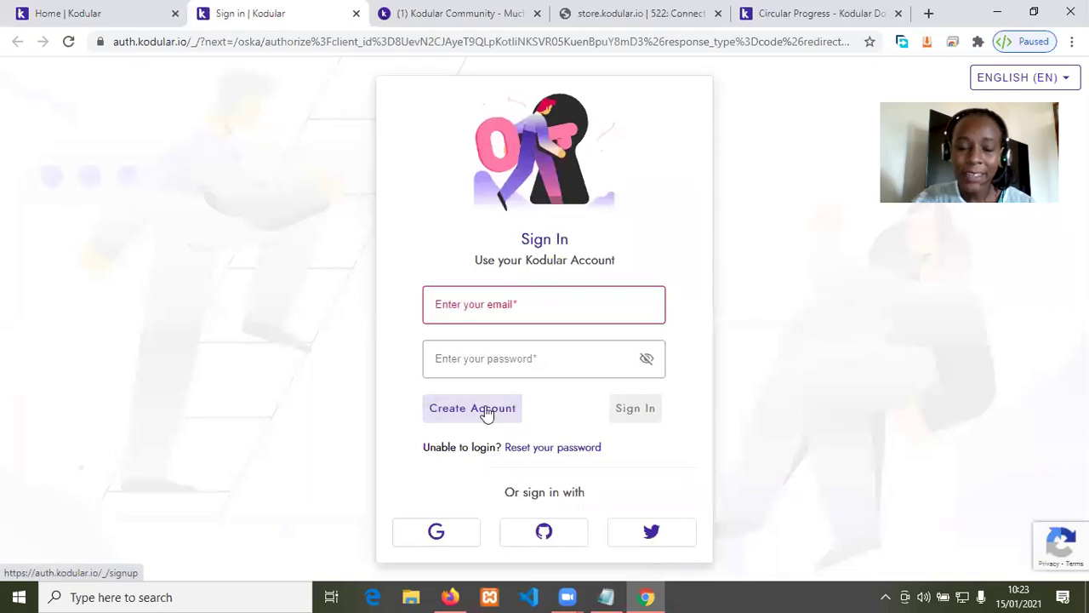
left_click(457, 416)
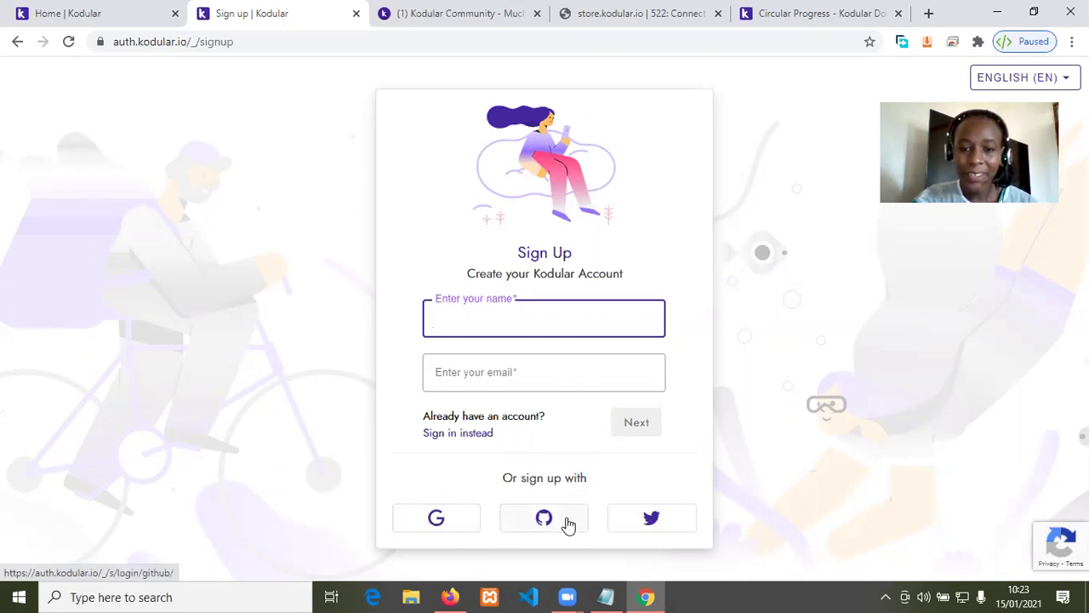
Step: Sign up with the organisation's Google account, entering the account password, and authorize Kodular Creator
left_click(459, 519)
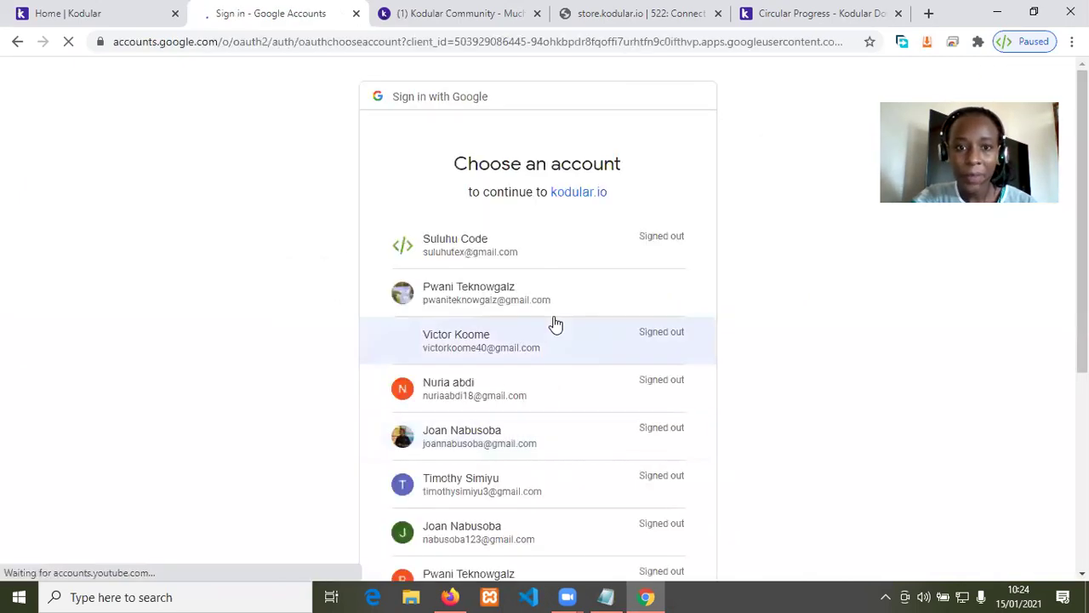
scroll(689, 253, "down", 2)
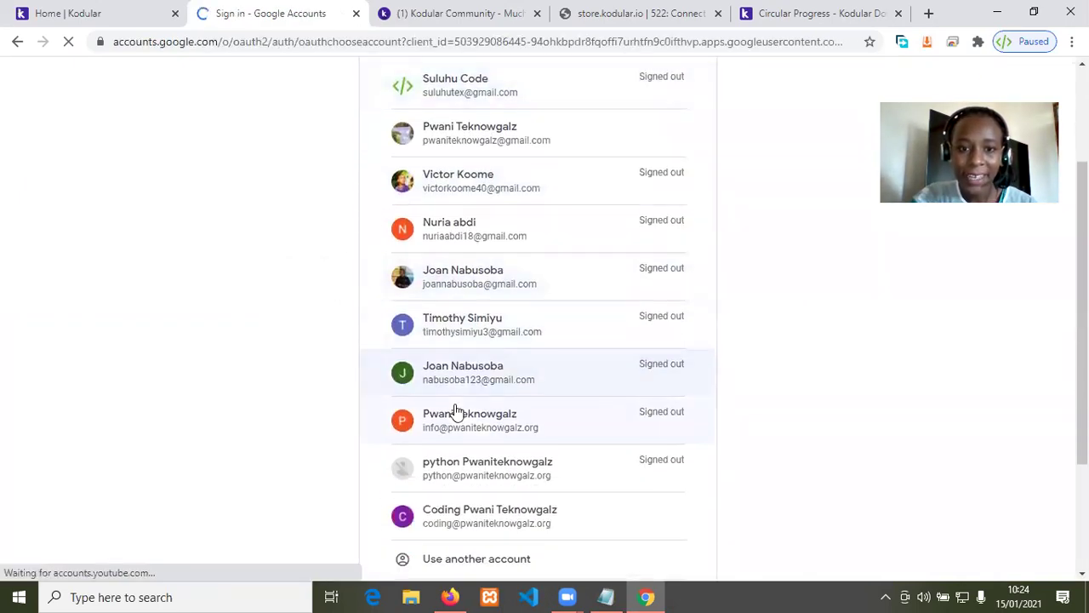
left_click(489, 425)
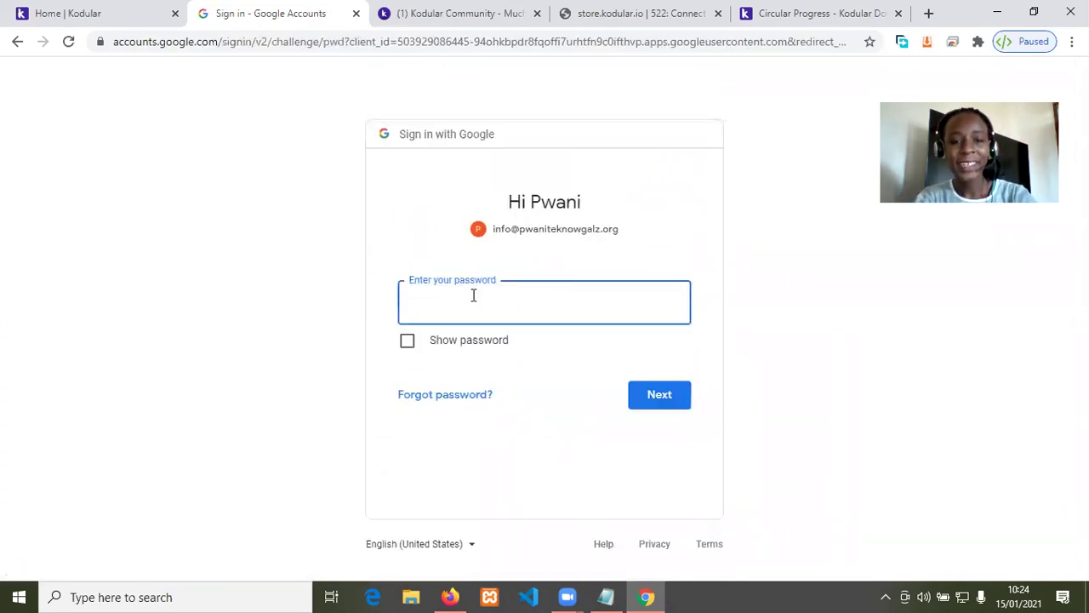
type("•••••••••••")
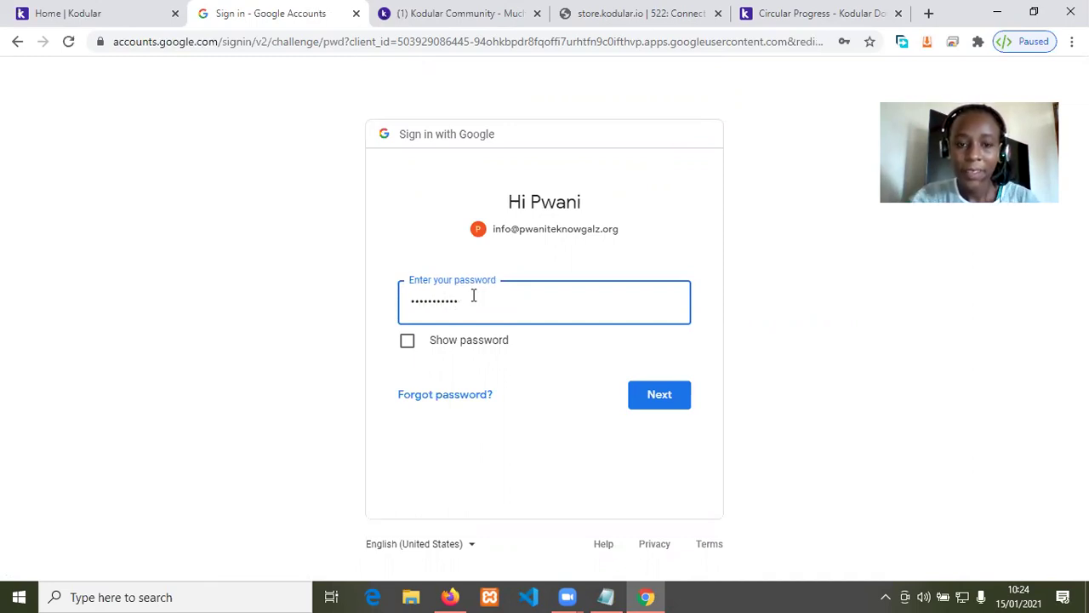
left_click(669, 404)
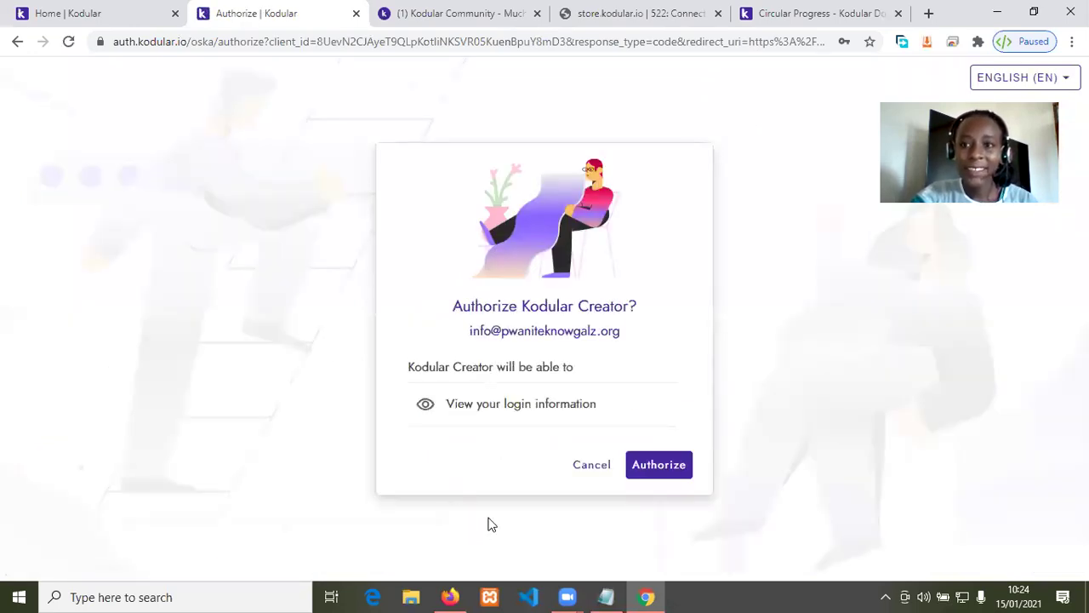
left_click(649, 469)
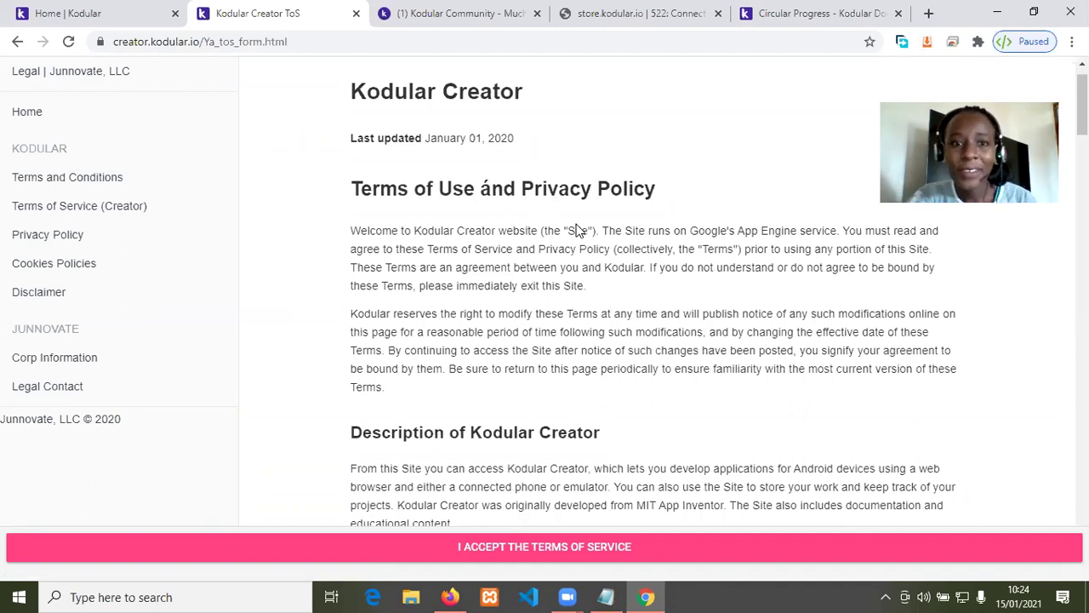
Step: Read through the Kodular Creator Terms of Use and Privacy Policy and accept the terms of service
scroll(576, 230, "down", 3)
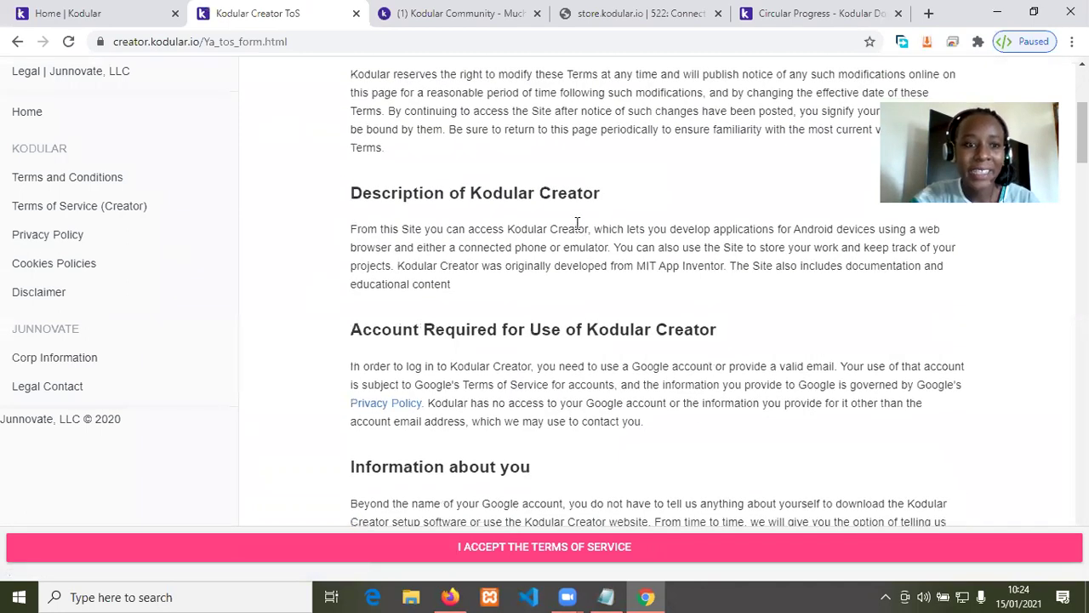
scroll(587, 230, "down", 2)
scroll(596, 231, "down", 5)
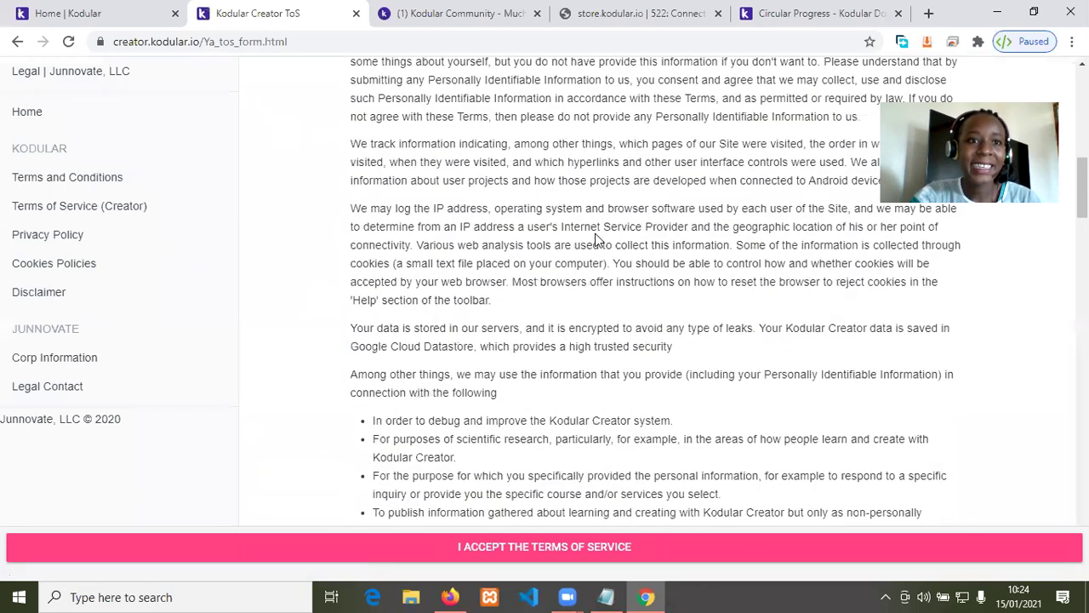
scroll(595, 233, "down", 4)
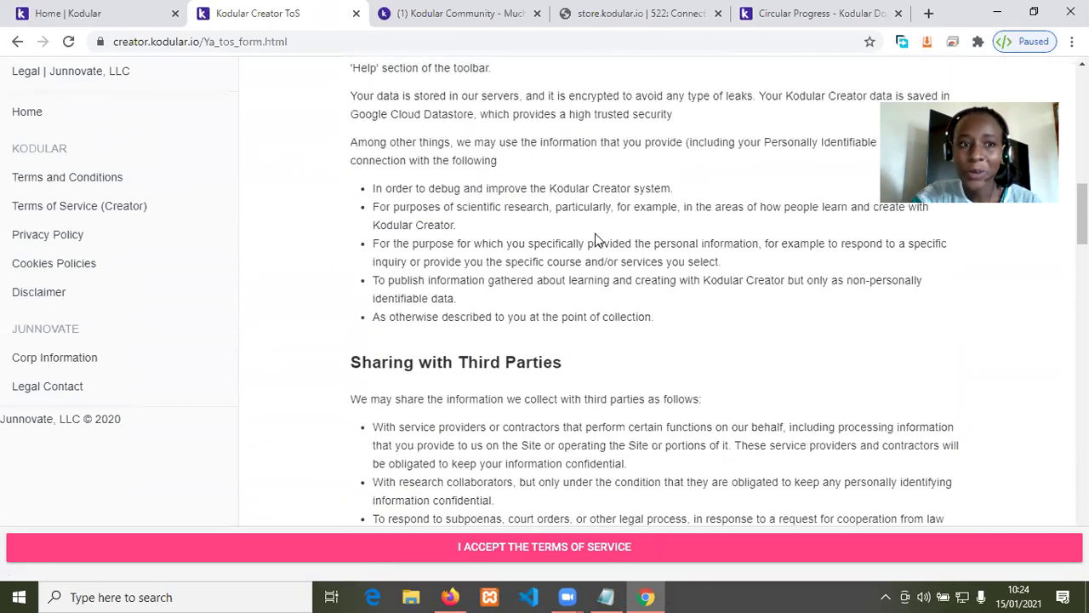
scroll(596, 232, "down", 5)
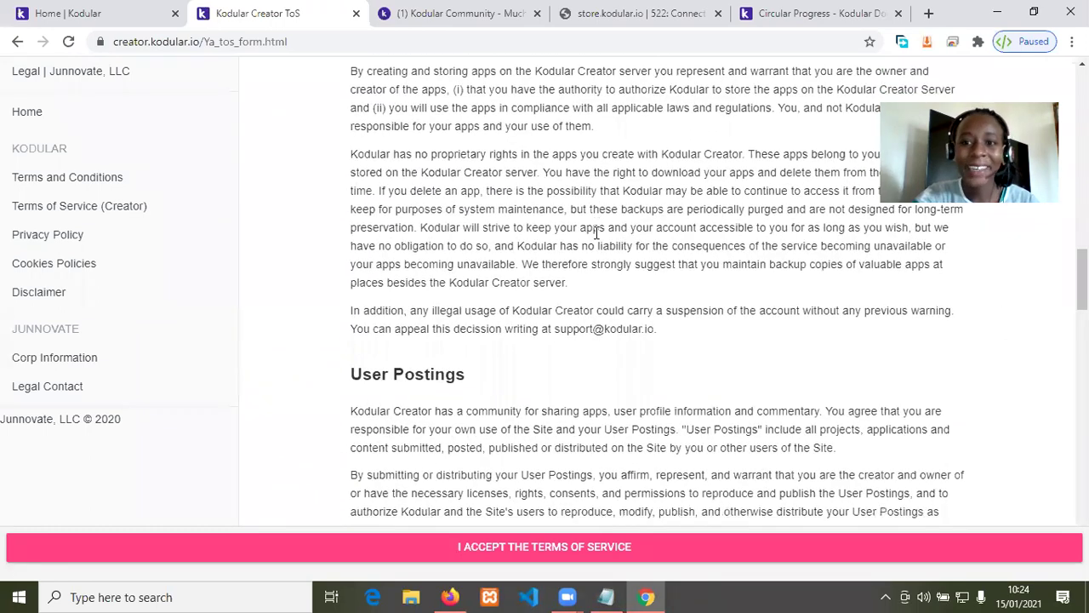
scroll(596, 232, "down", 16)
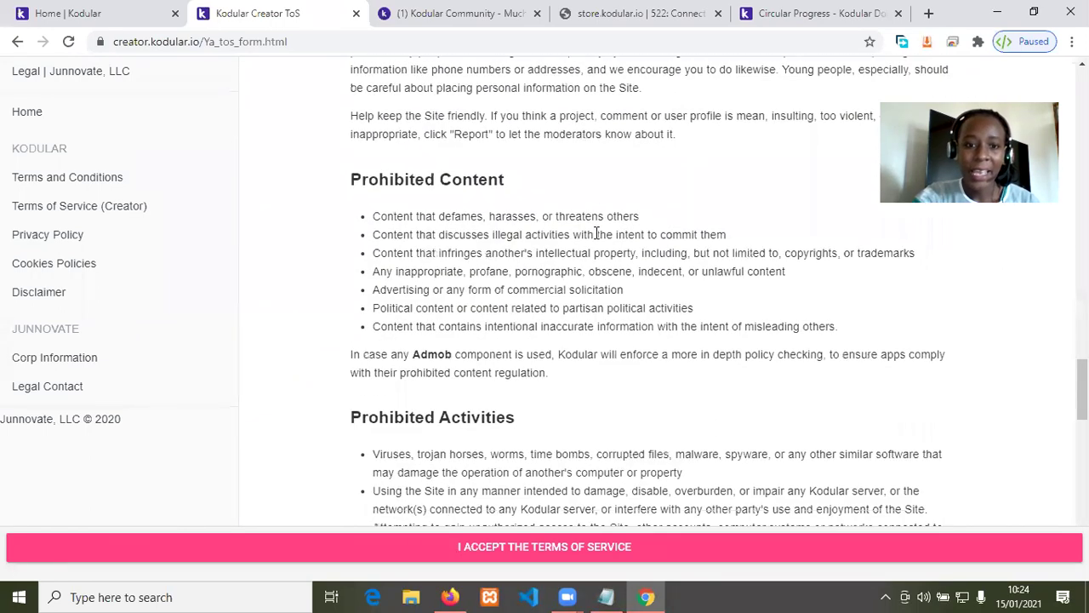
scroll(596, 231, "down", 7)
scroll(598, 231, "down", 5)
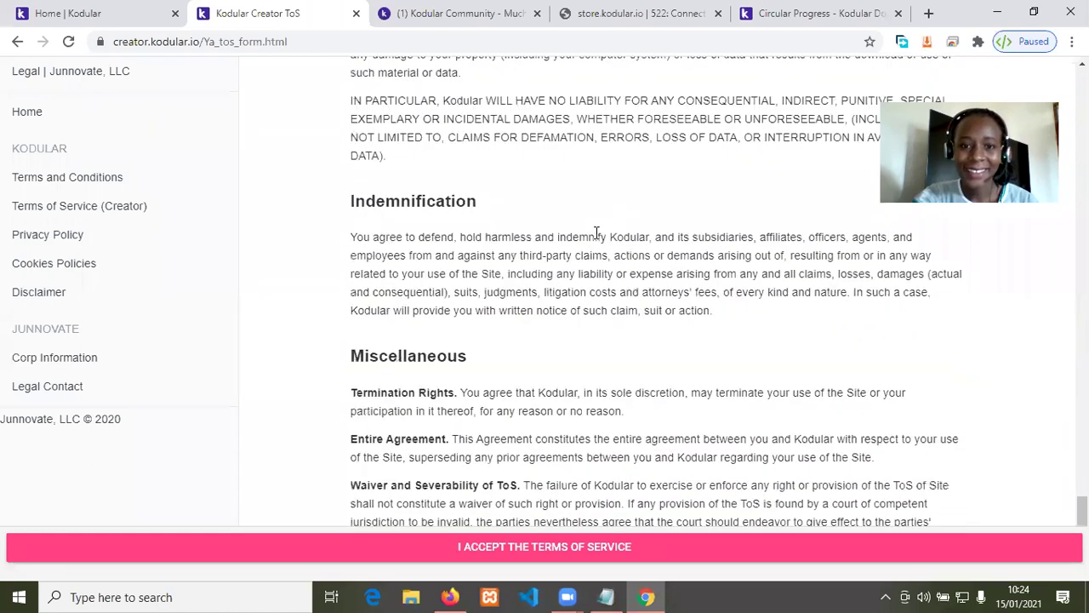
scroll(598, 231, "down", 1)
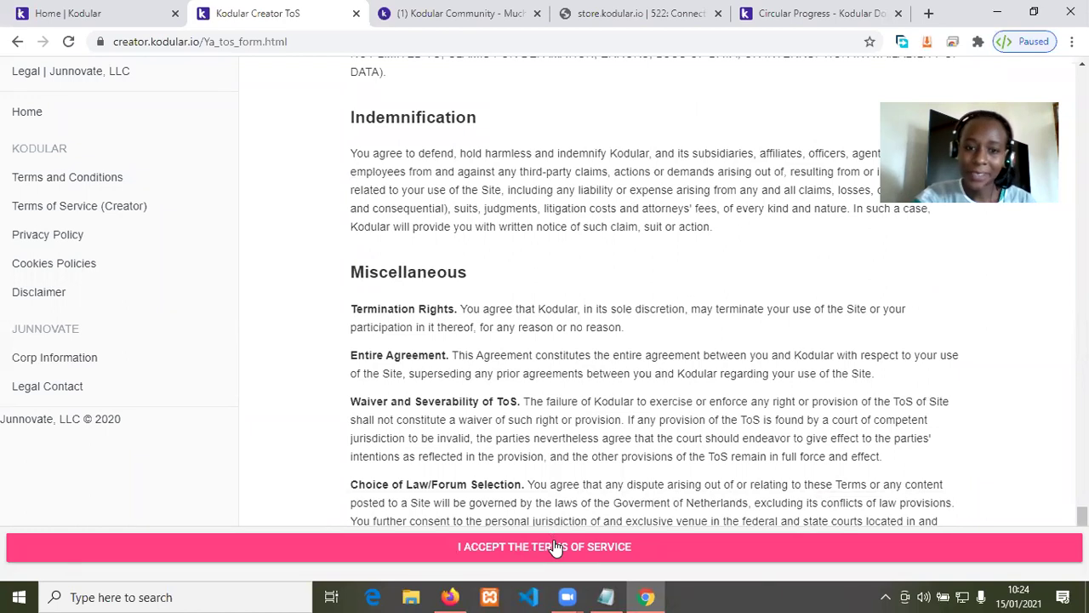
left_click(555, 547)
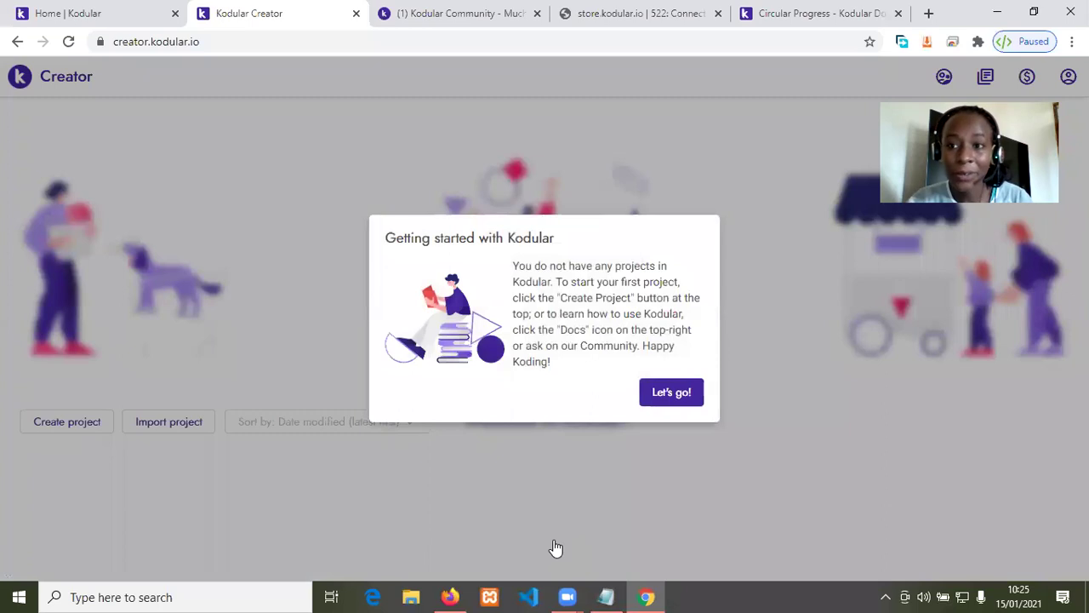
Step: Dismiss the getting-started message and start a new project with the name Travel_App
left_click(687, 396)
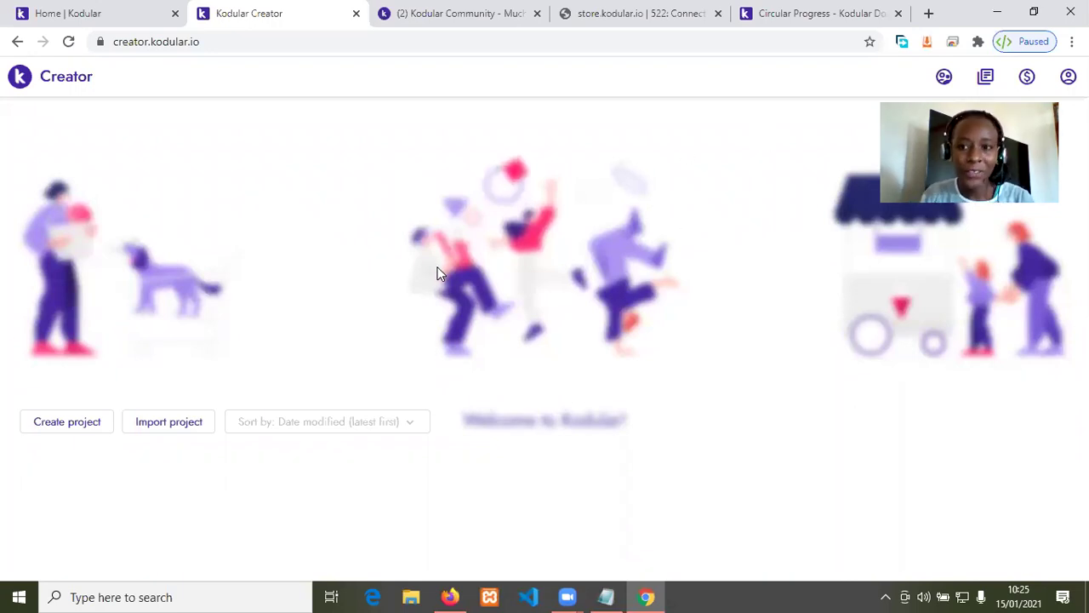
left_click(67, 423)
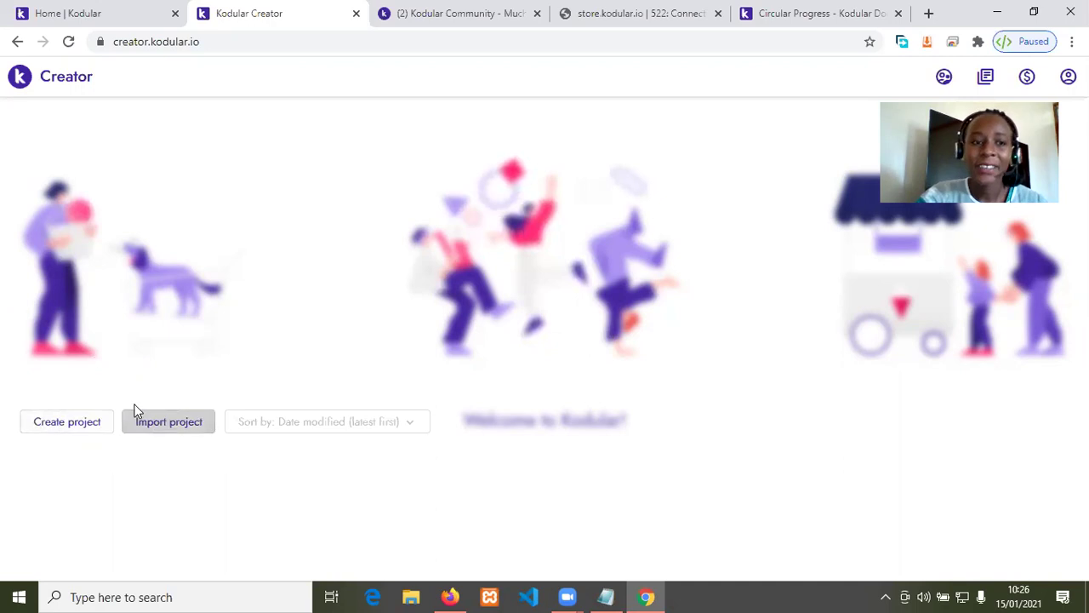
left_click(94, 421)
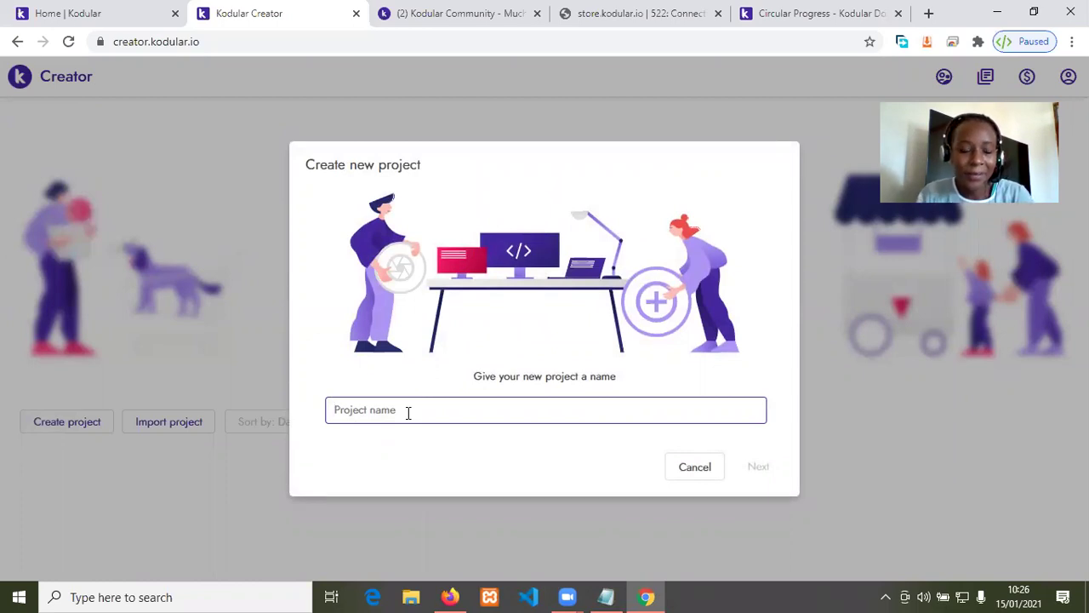
type("Trav")
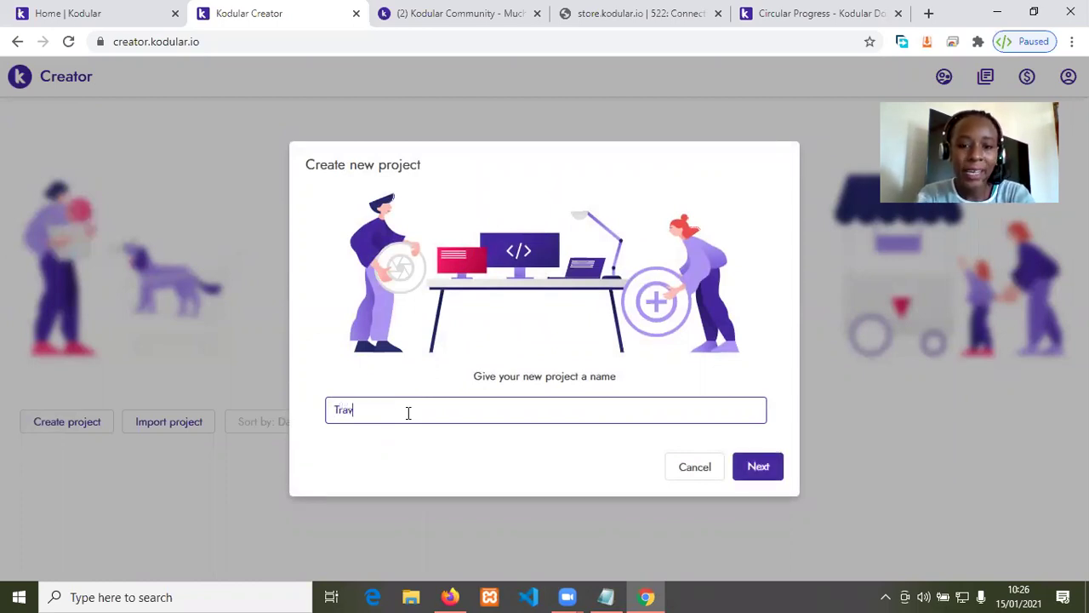
type("el")
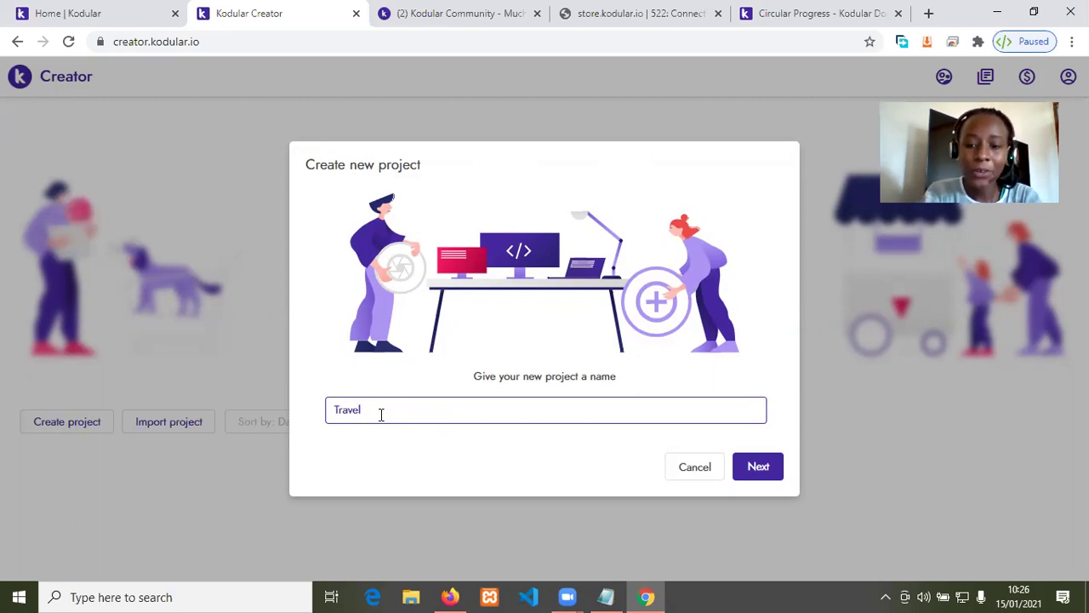
type("App")
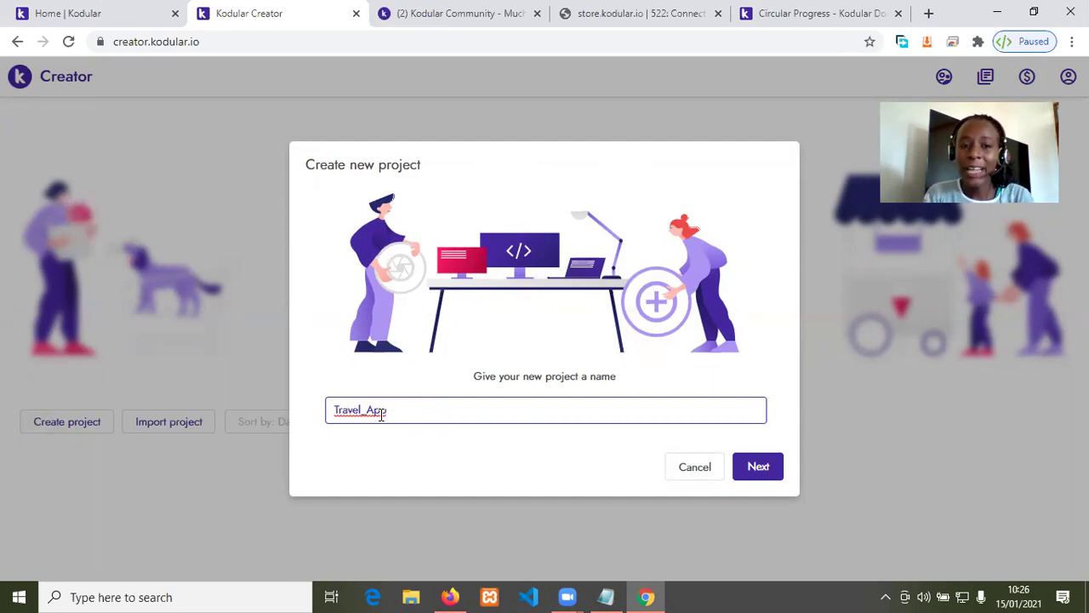
Step: Try TravelApp without the underscore as the project name and shorten it to Travel
key("BackSpace")
key("BackSpace")
key("BackSpace")
key("BackSpace")
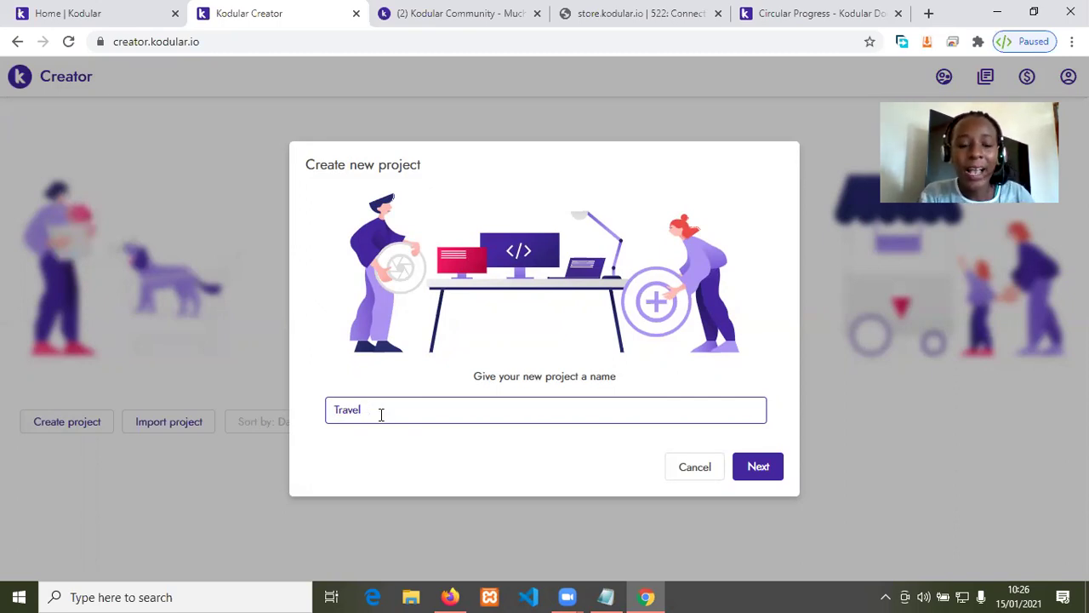
type("App")
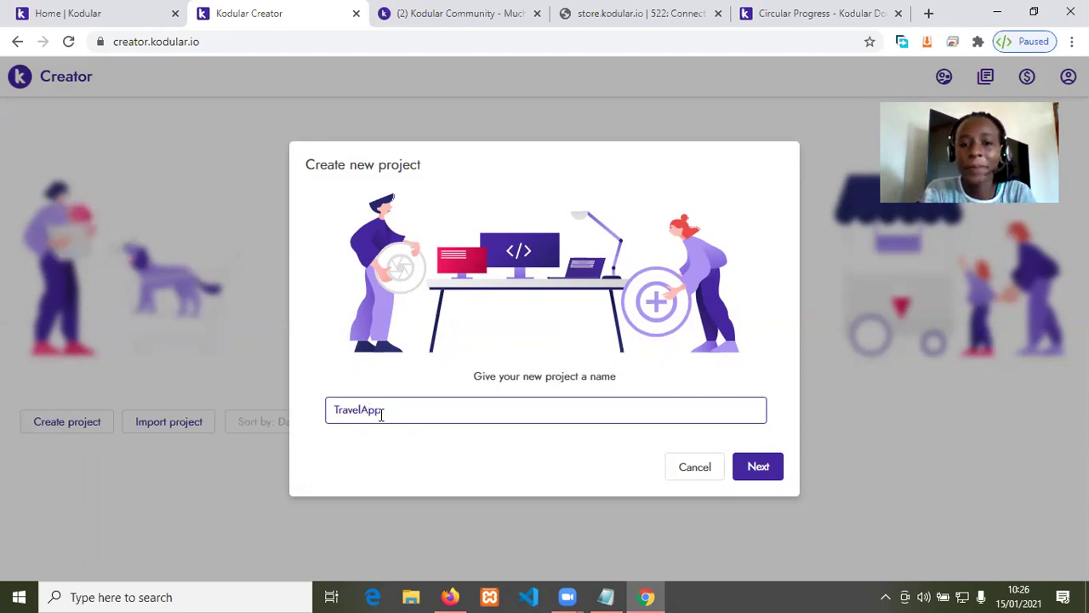
key("BackSpace")
key("BackSpace")
key("BackSpace")
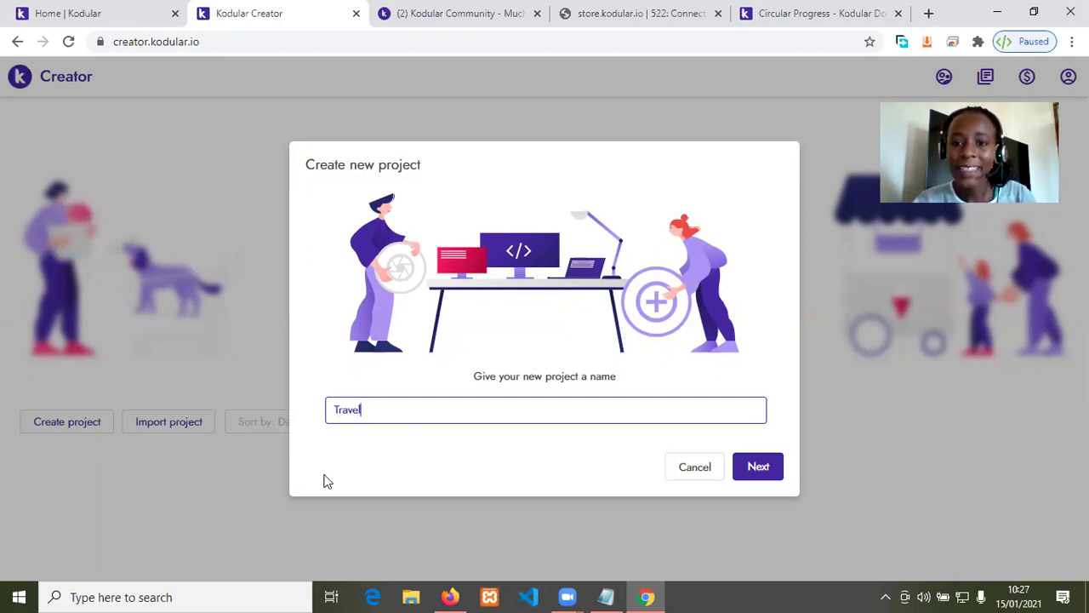
Step: Accept Travel as the project name, try the Dark Theme and set the project theme back to Default
left_click(758, 477)
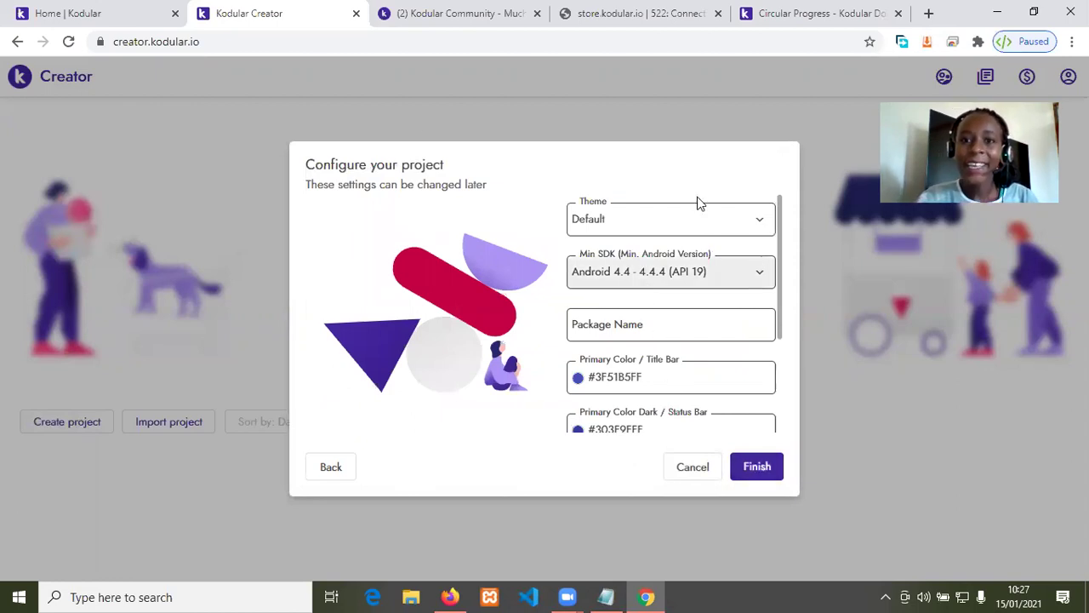
left_click(719, 232)
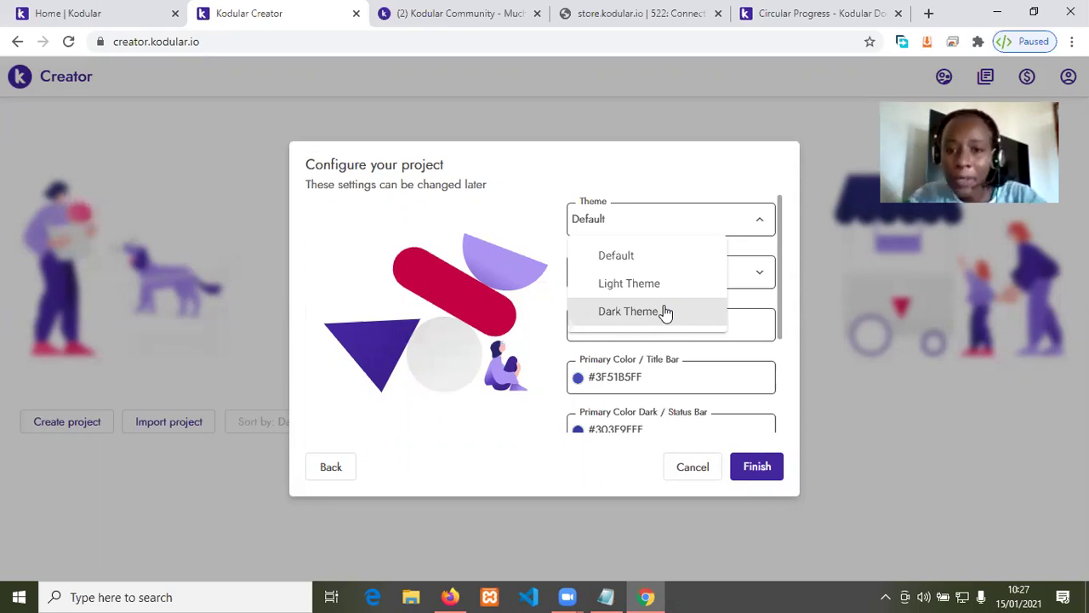
left_click(674, 313)
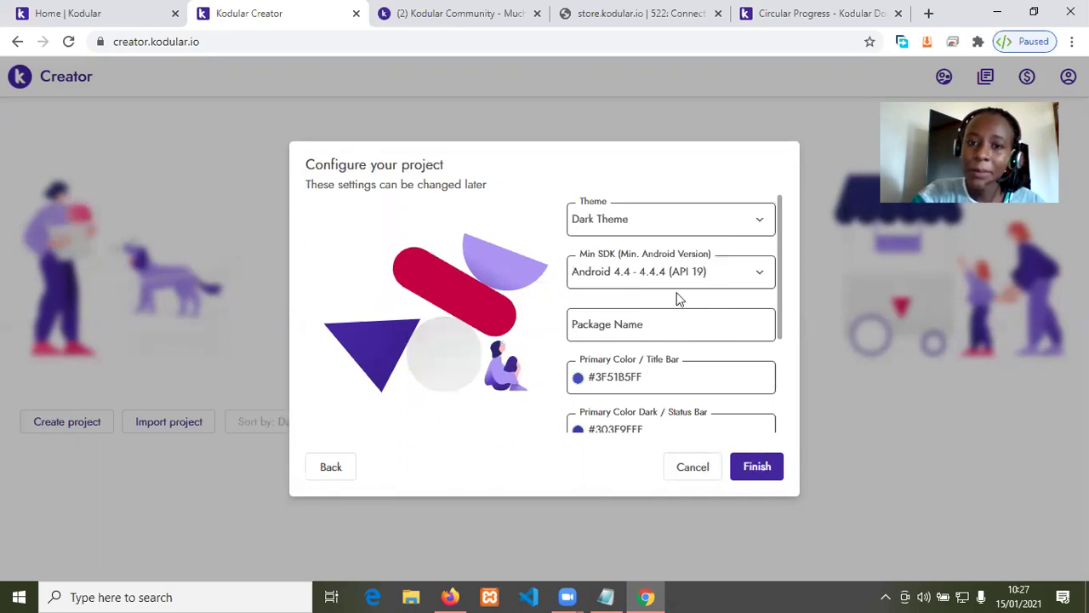
left_click(667, 219)
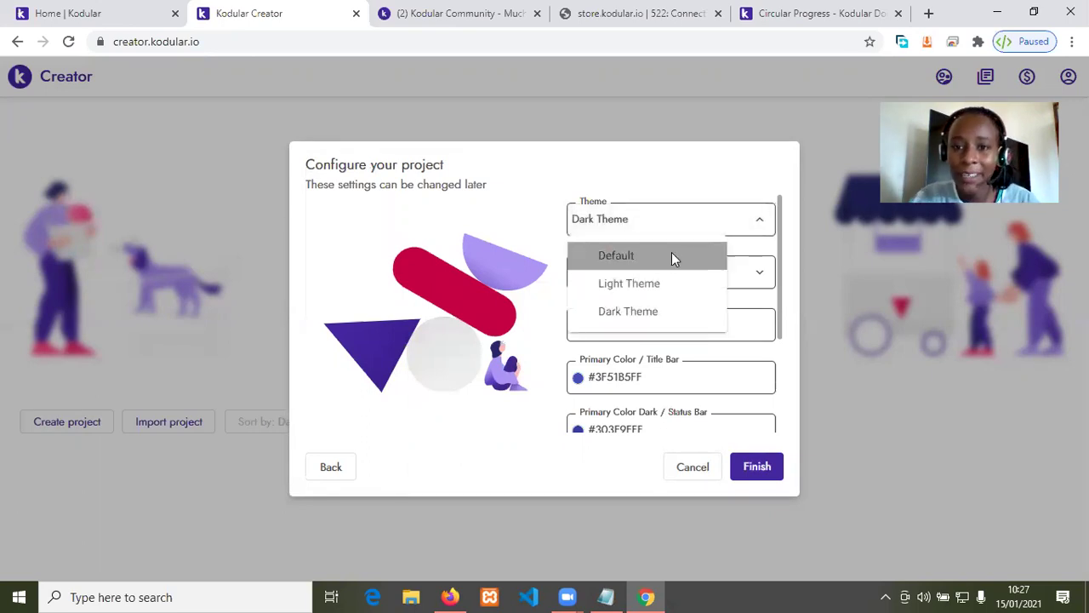
left_click(672, 256)
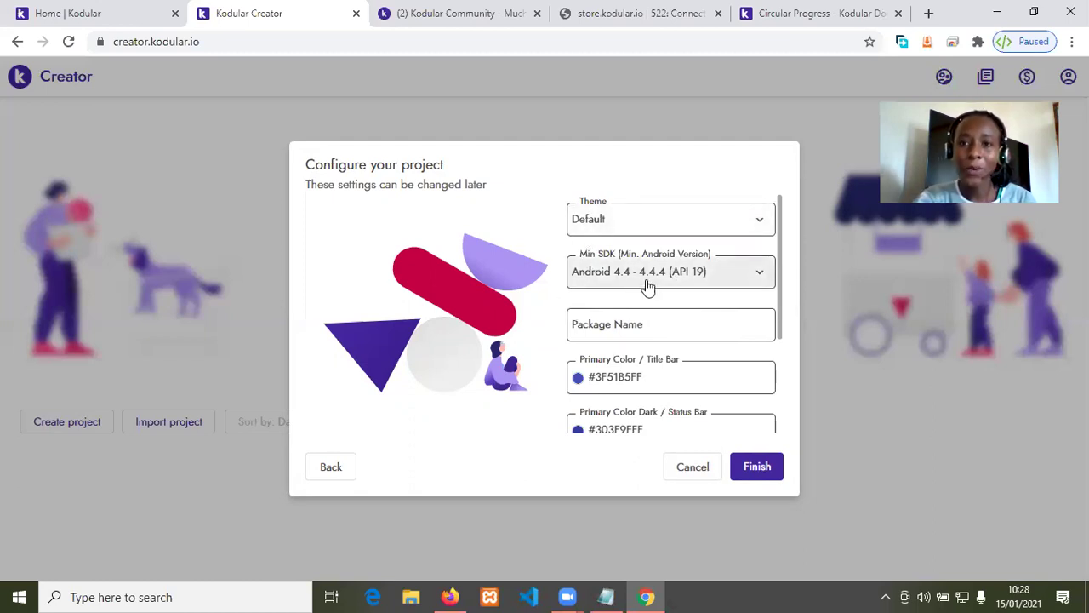
Step: Examine the minimum Android versions offered for the project and the package name setting without changing them
left_click(762, 277)
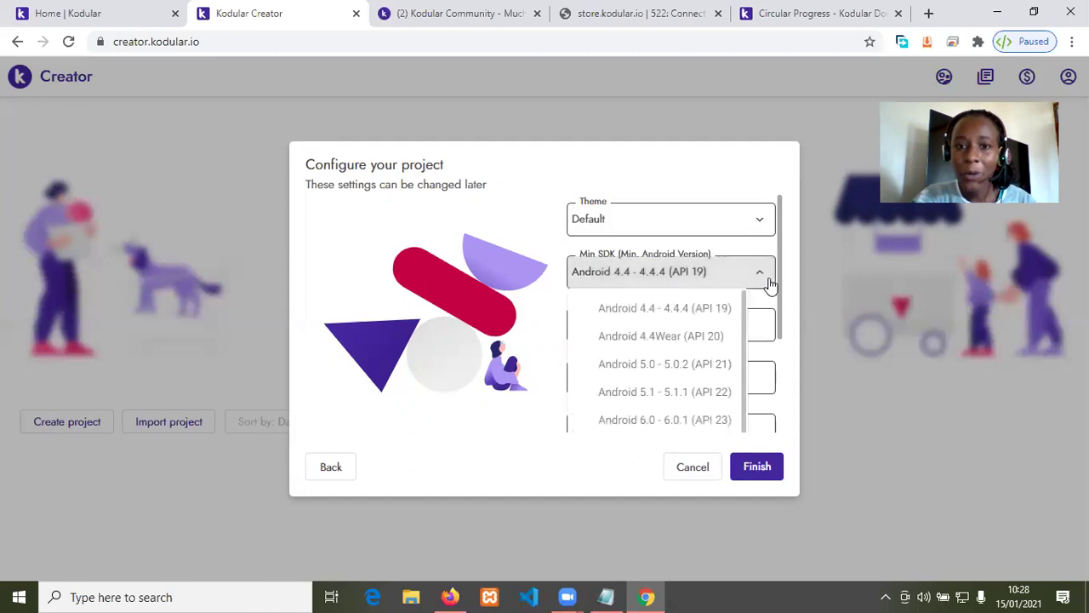
scroll(712, 385, "down", 3)
scroll(712, 385, "up", 1)
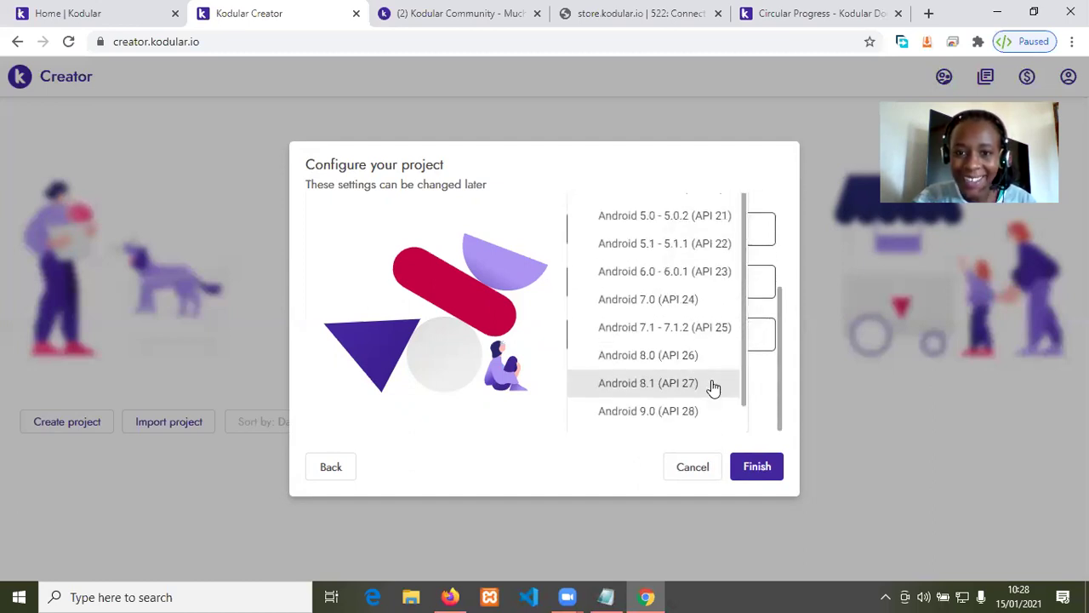
scroll(784, 216, "up", 3)
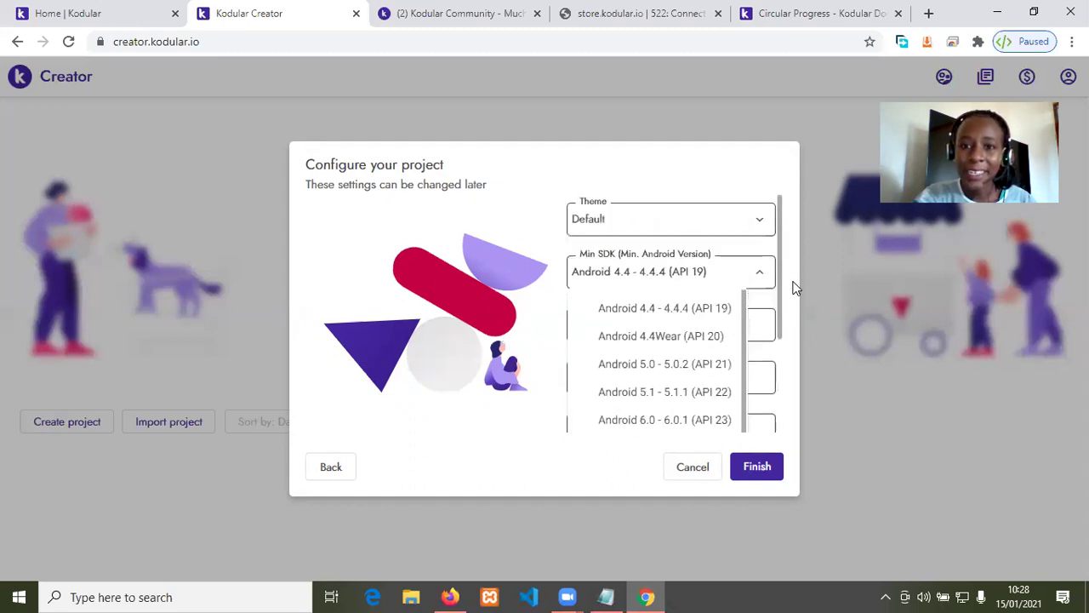
left_click(761, 277)
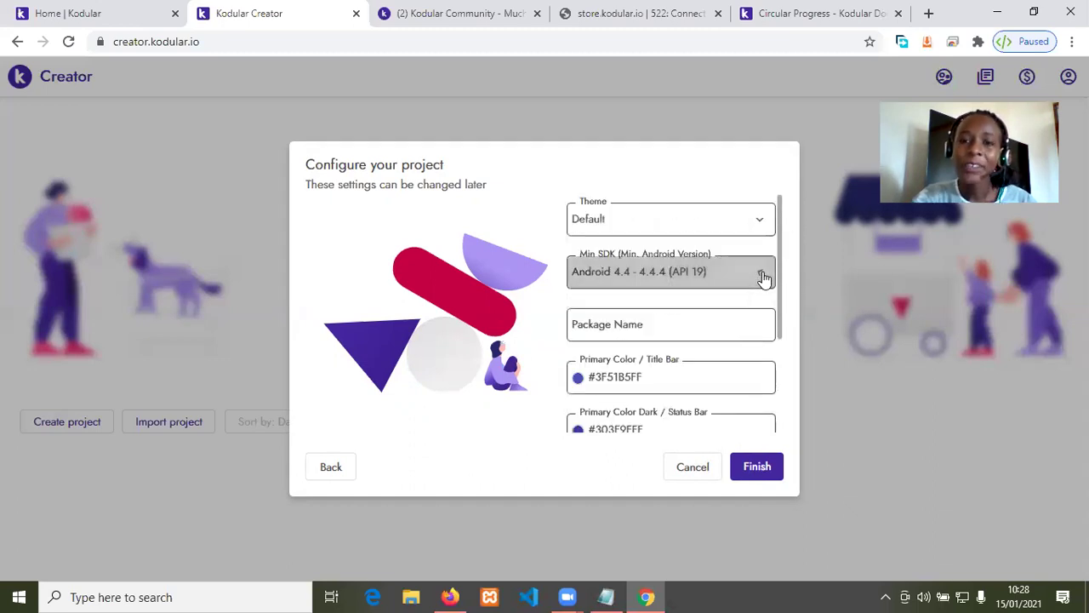
left_click(737, 324)
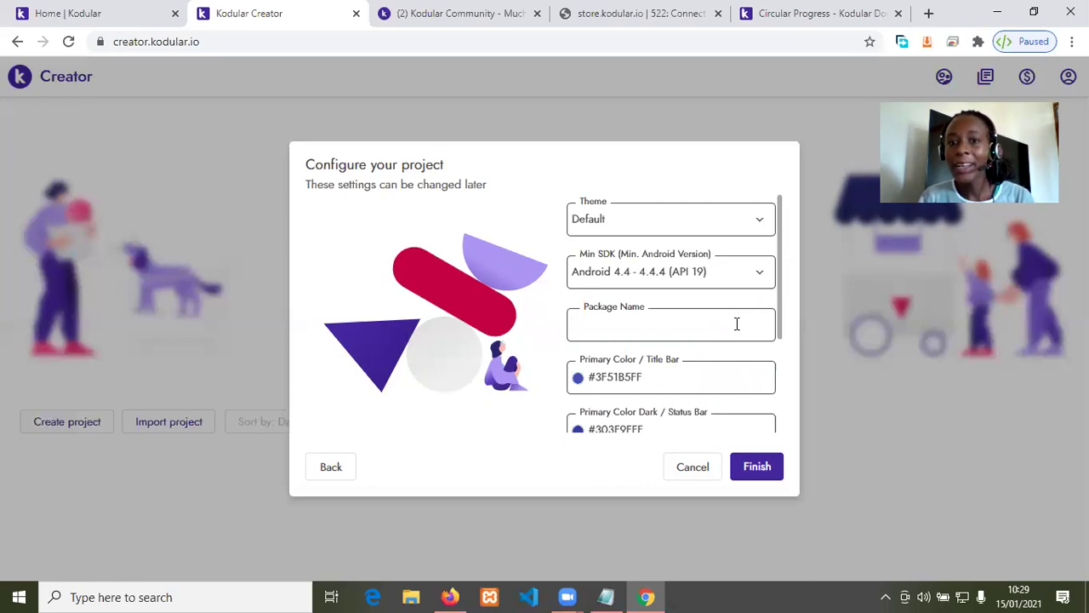
left_click(548, 315)
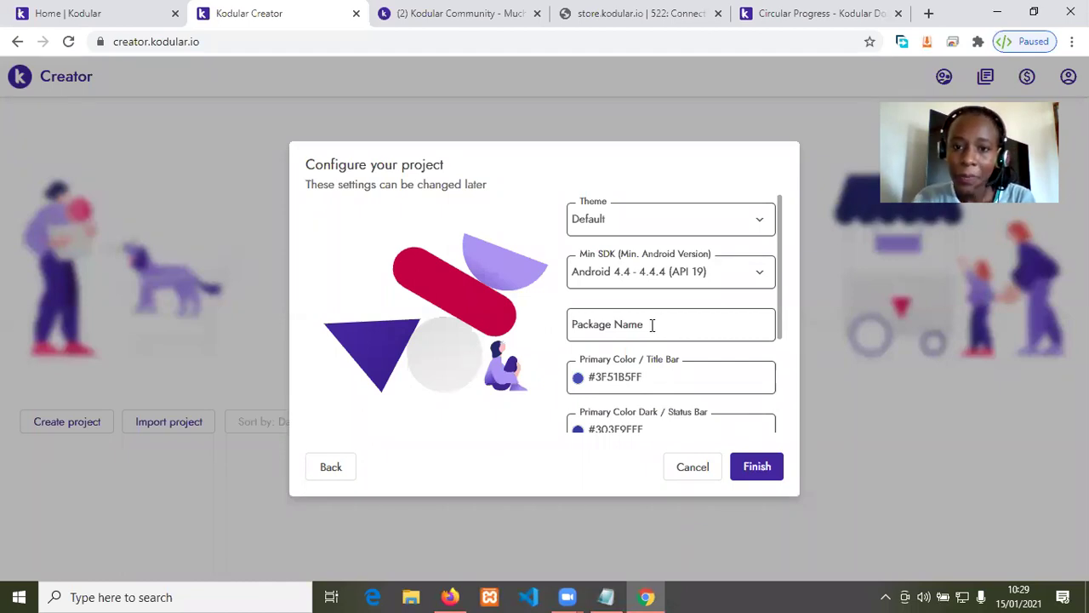
Step: Finish creating the Travel project with the default title bar, status bar and accent colours, and dismiss the What's new in Kodular message
scroll(652, 331, "down", 2)
scroll(652, 332, "up", 1)
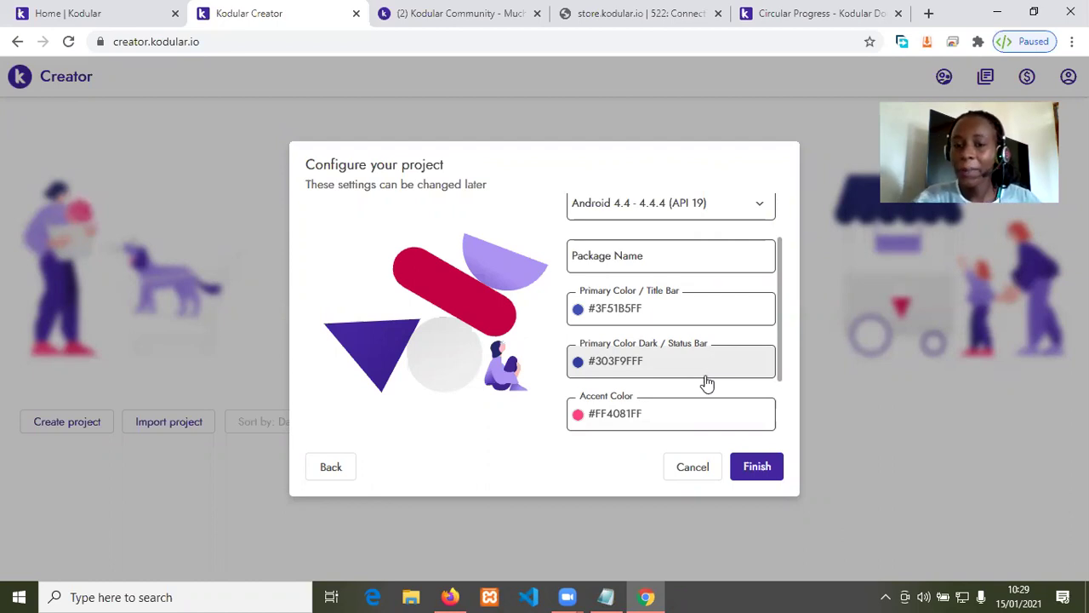
scroll(706, 378, "down", 2)
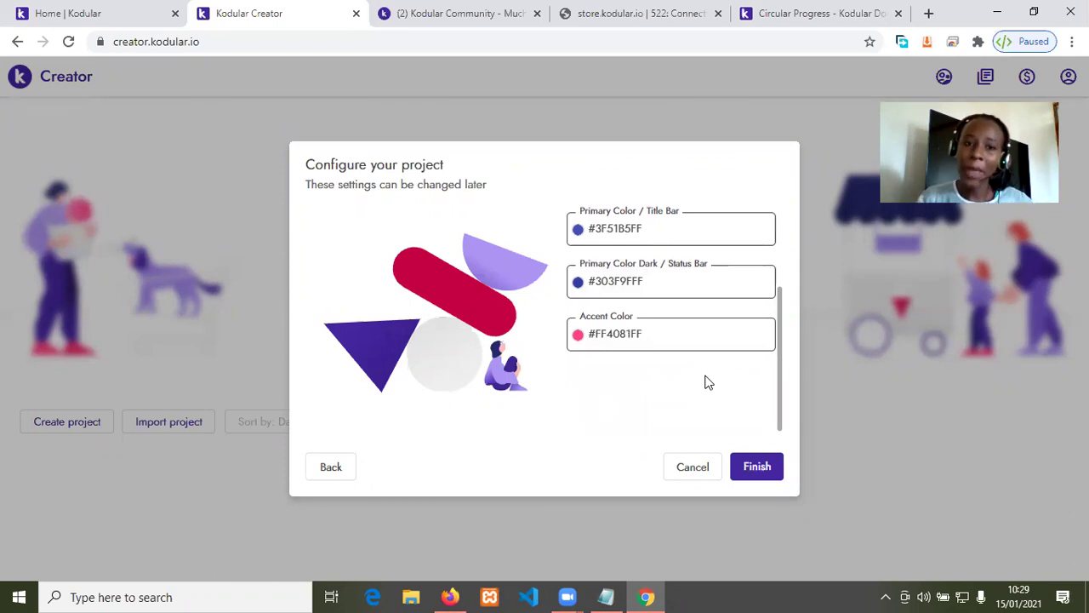
scroll(674, 360, "up", 3)
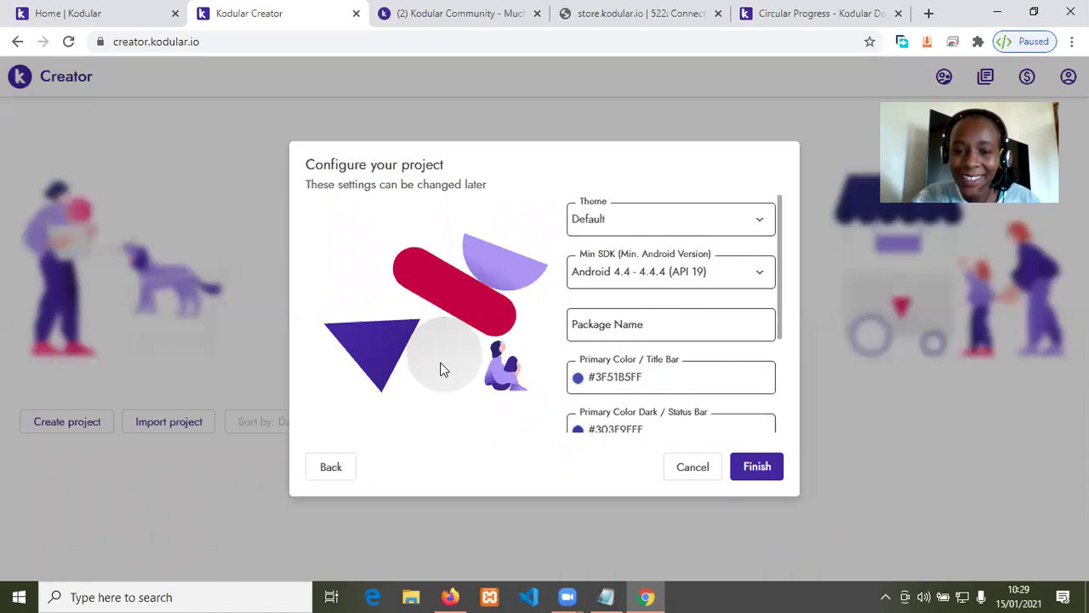
scroll(610, 407, "down", 3)
left_click(746, 464)
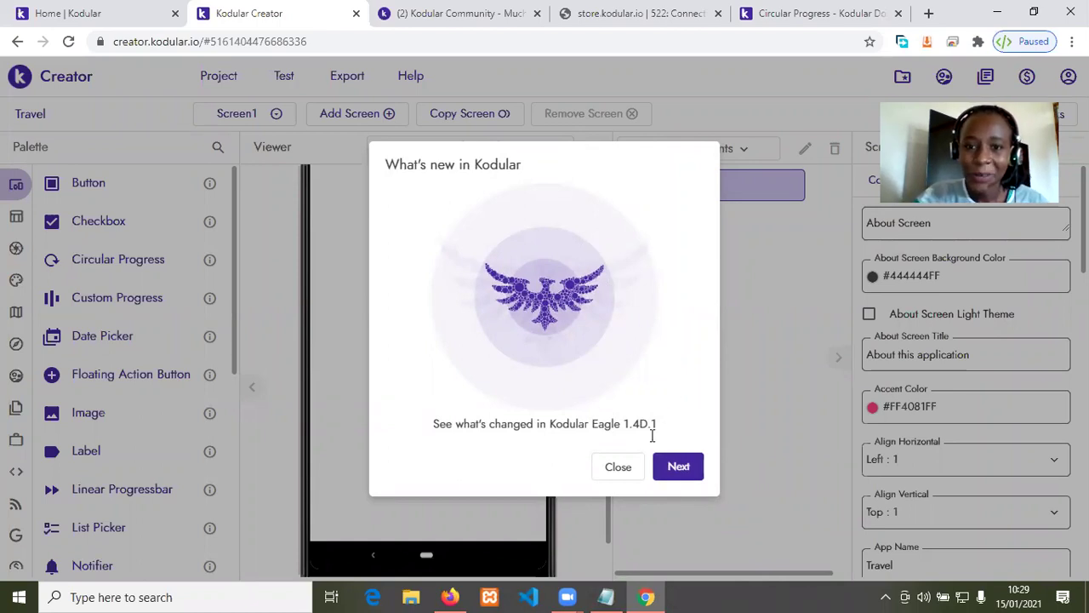
left_click(618, 467)
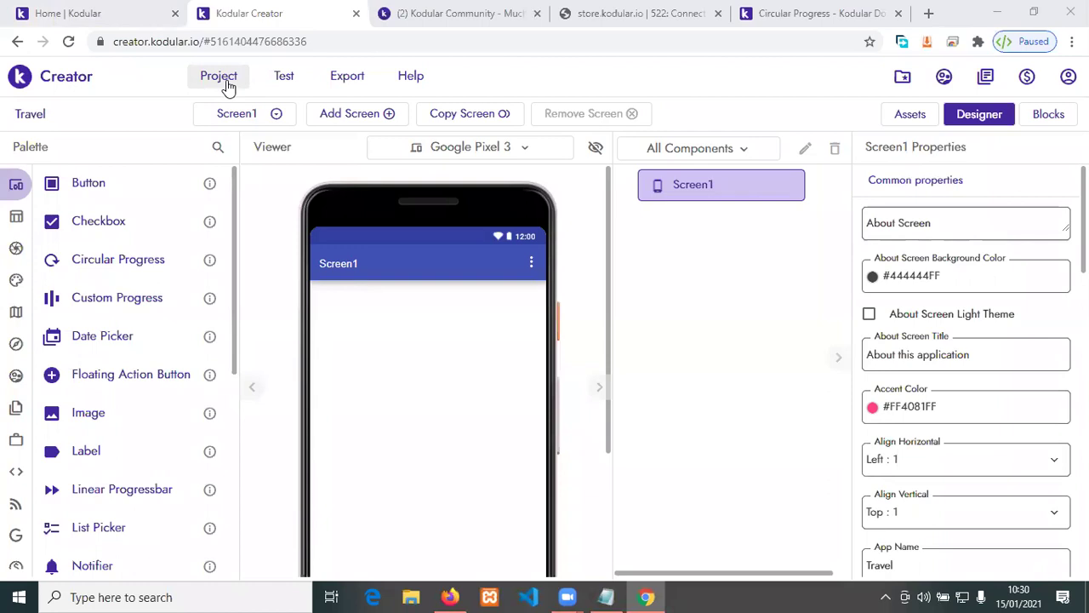
Step: Examine the testing and export options, and look over the Screen1 preview and its properties
left_click(294, 83)
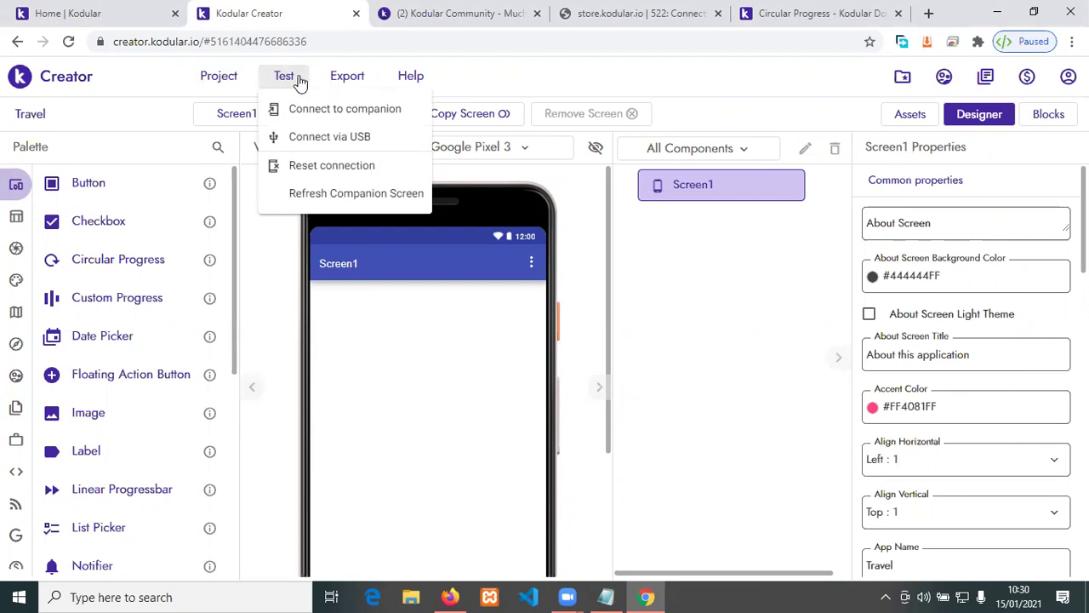
left_click(346, 77)
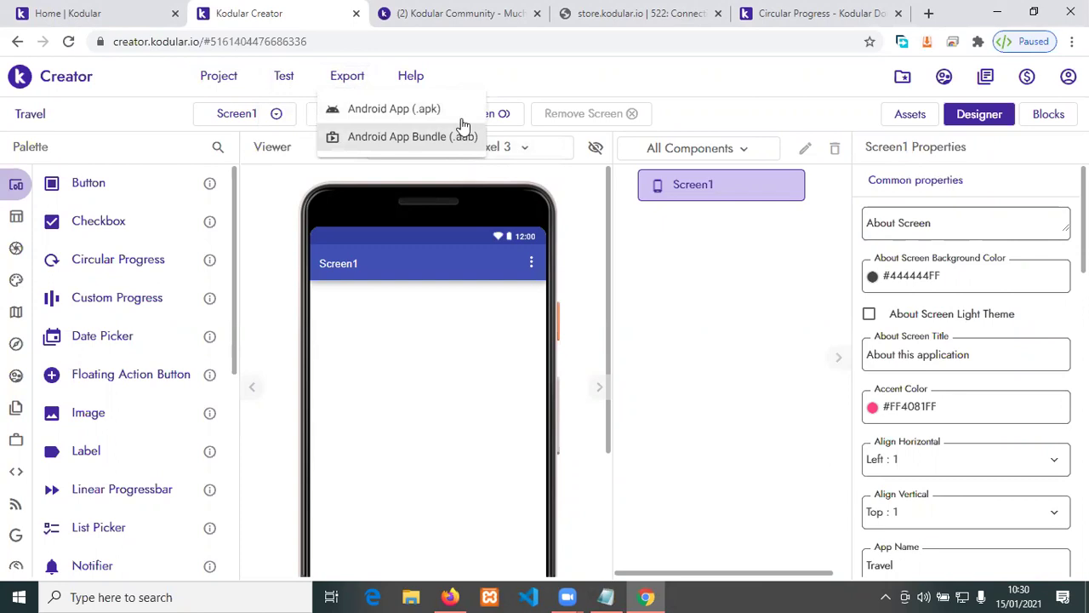
left_click(355, 83)
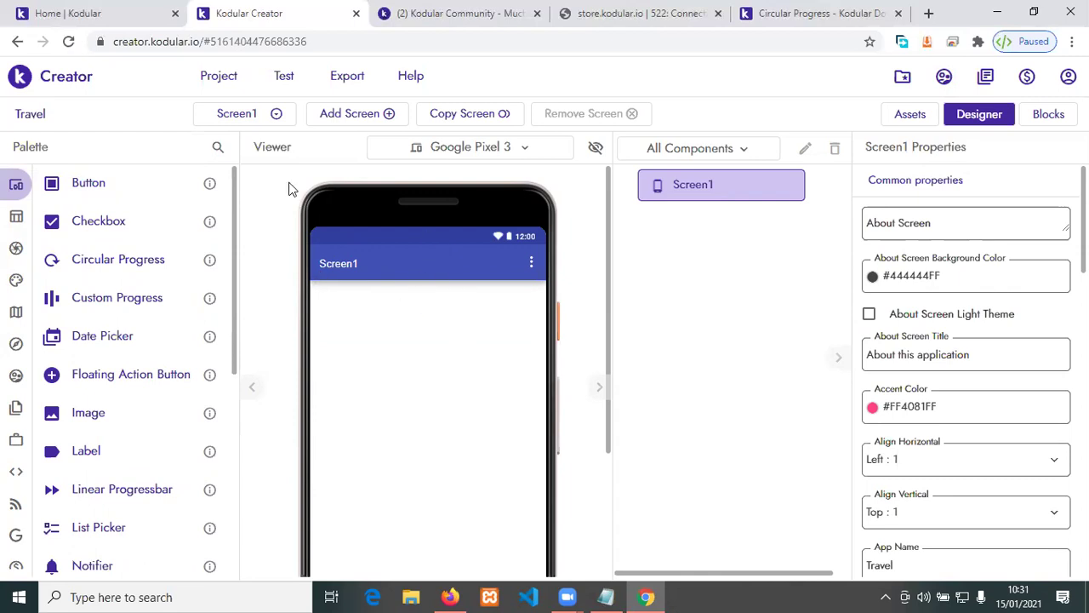
scroll(434, 357, "down", 3)
scroll(434, 358, "up", 3)
scroll(436, 359, "down", 3)
scroll(440, 365, "down", 1)
scroll(443, 370, "up", 3)
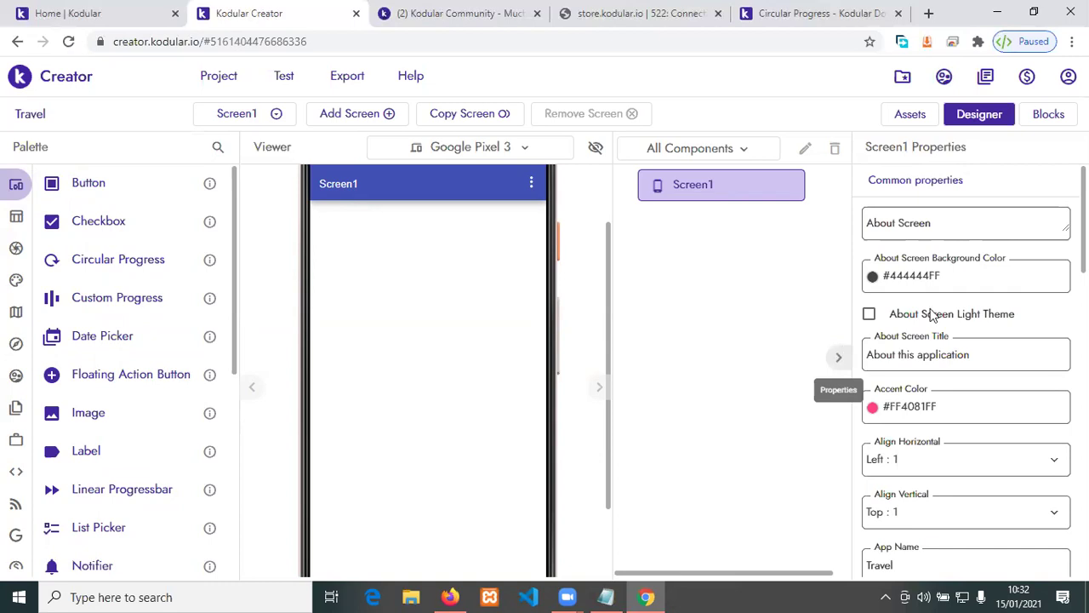
Step: Preview Screen1 on the LG Nexus 5X, Samsung Galaxy S9 and Samsung Galaxy Note 5
left_click(569, 161)
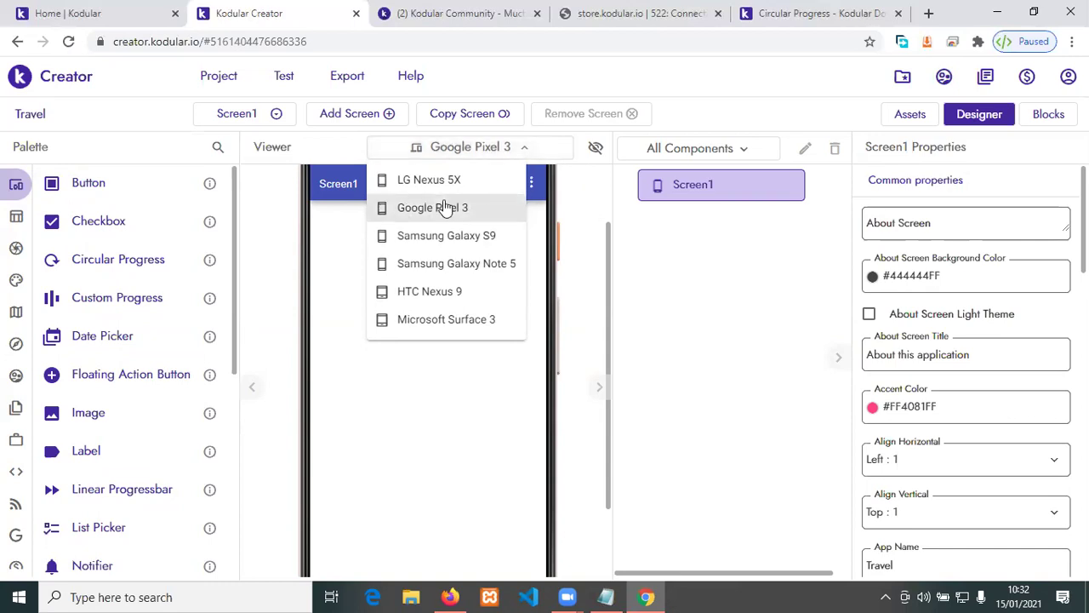
left_click(445, 179)
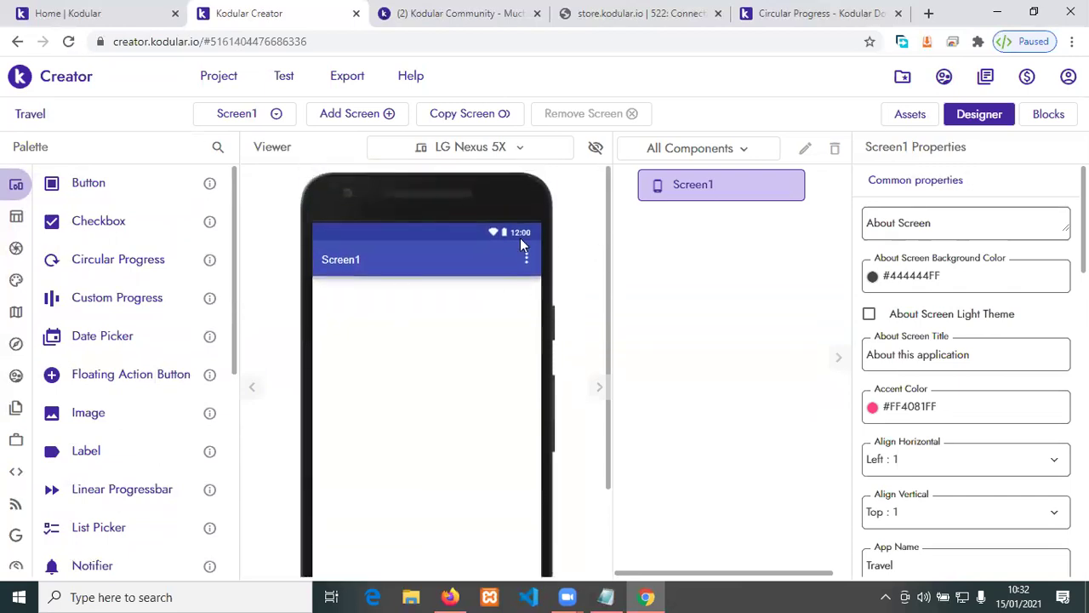
left_click(498, 156)
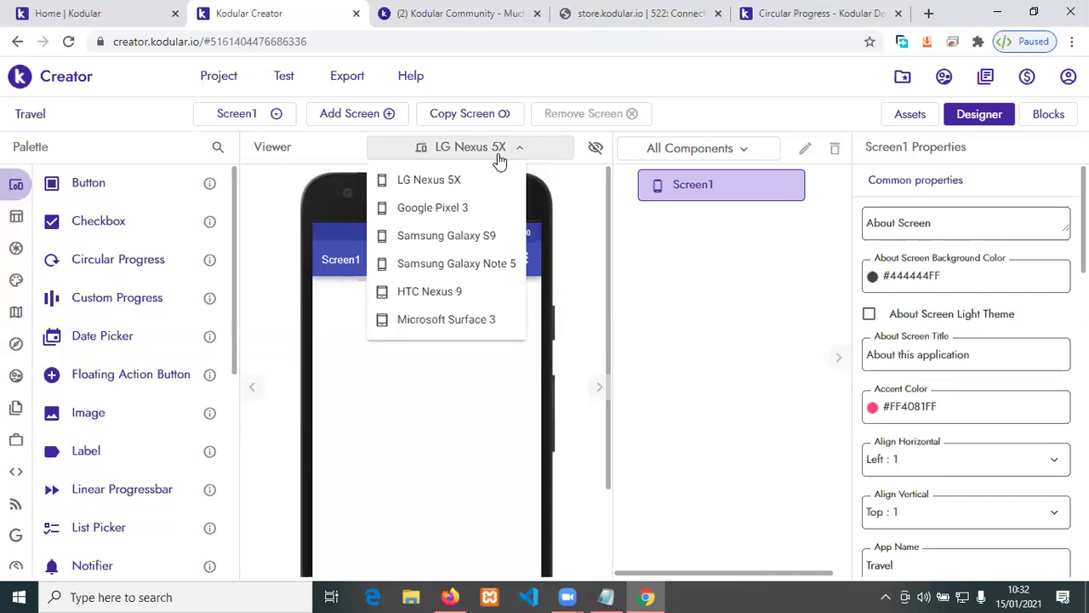
left_click(487, 238)
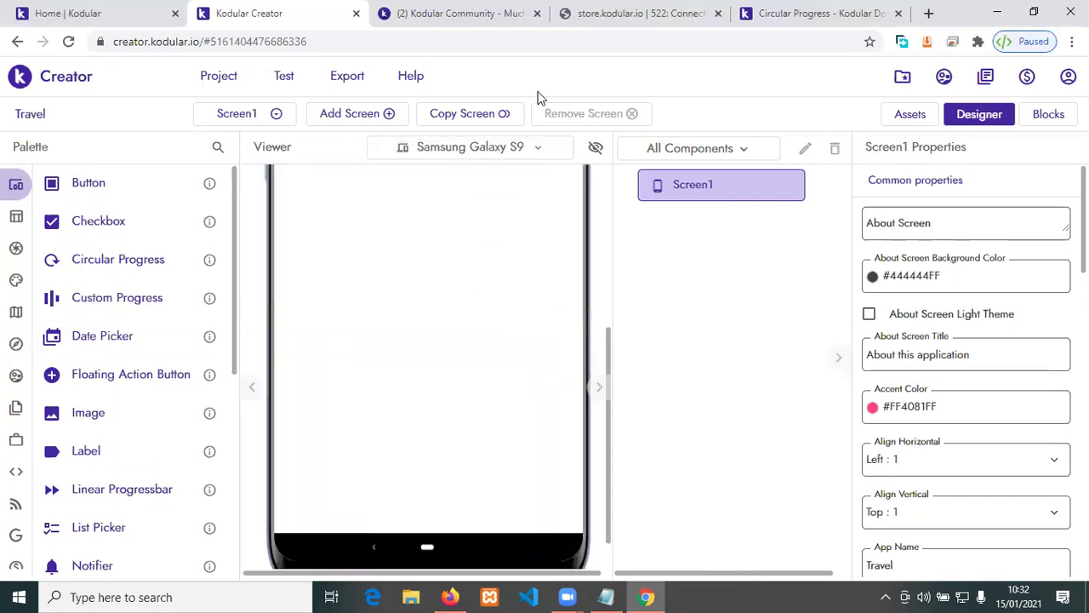
left_click(540, 147)
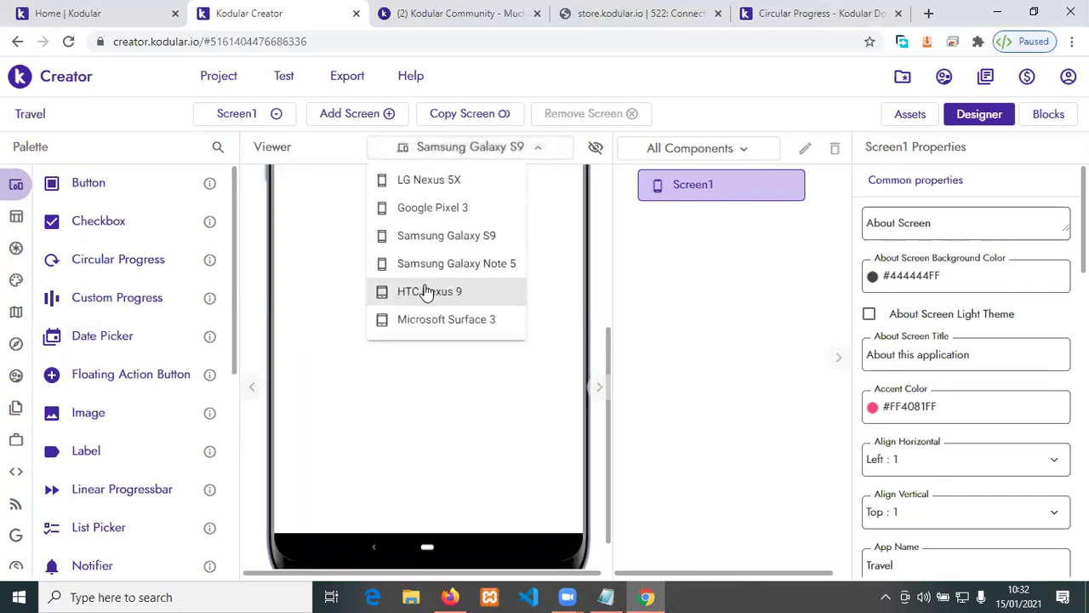
left_click(431, 266)
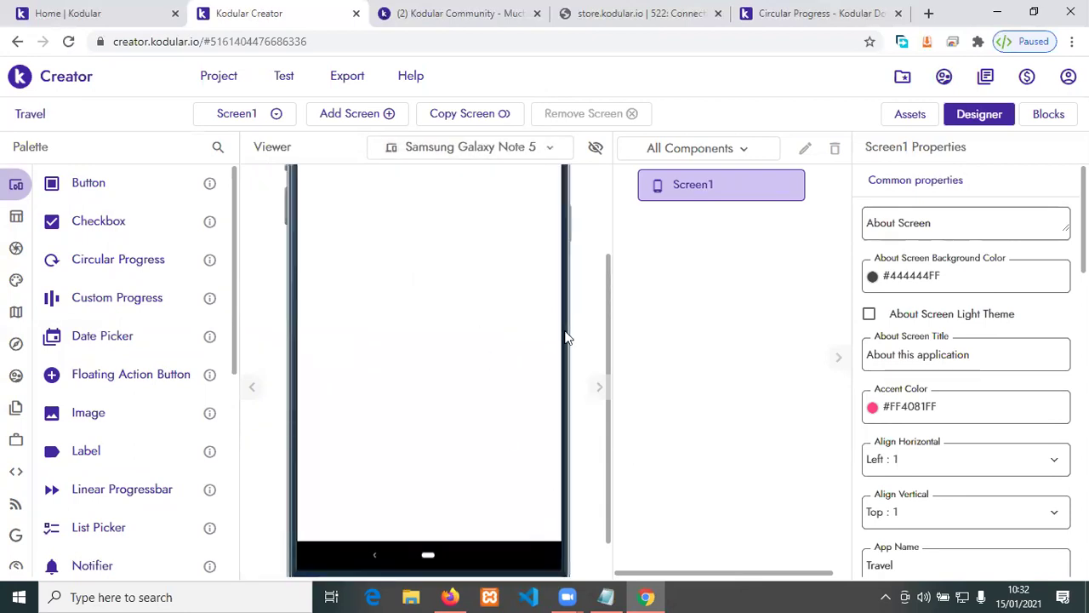
Step: Preview Screen1 on the HTC Nexus 9 and Microsoft Surface 3, and return the preview device to Google Pixel 3
left_click(487, 155)
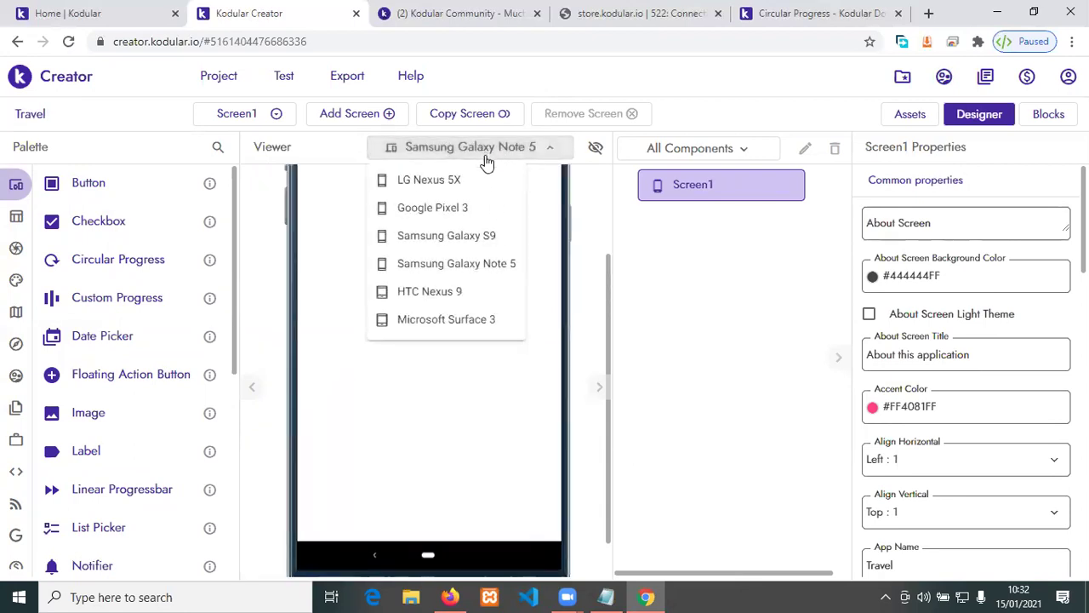
left_click(472, 291)
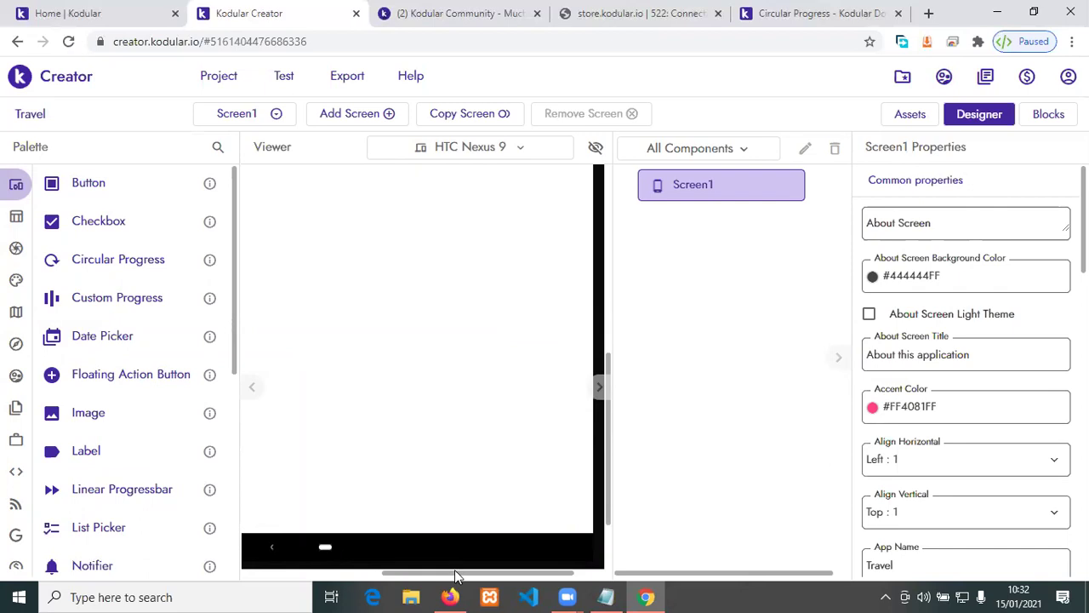
left_click_drag(455, 573, 536, 576)
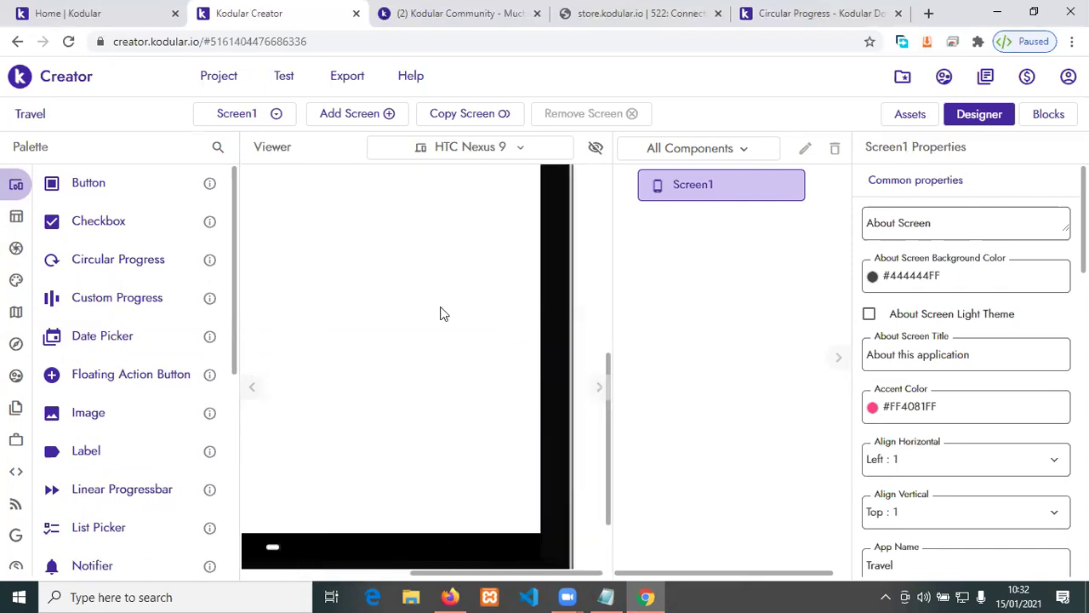
left_click(460, 155)
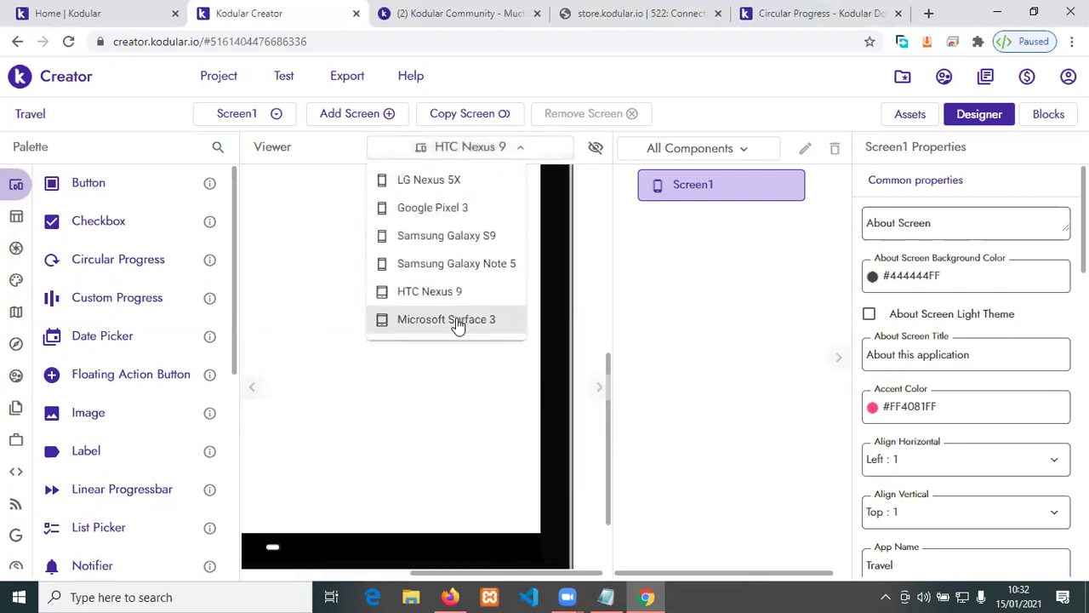
left_click(456, 322)
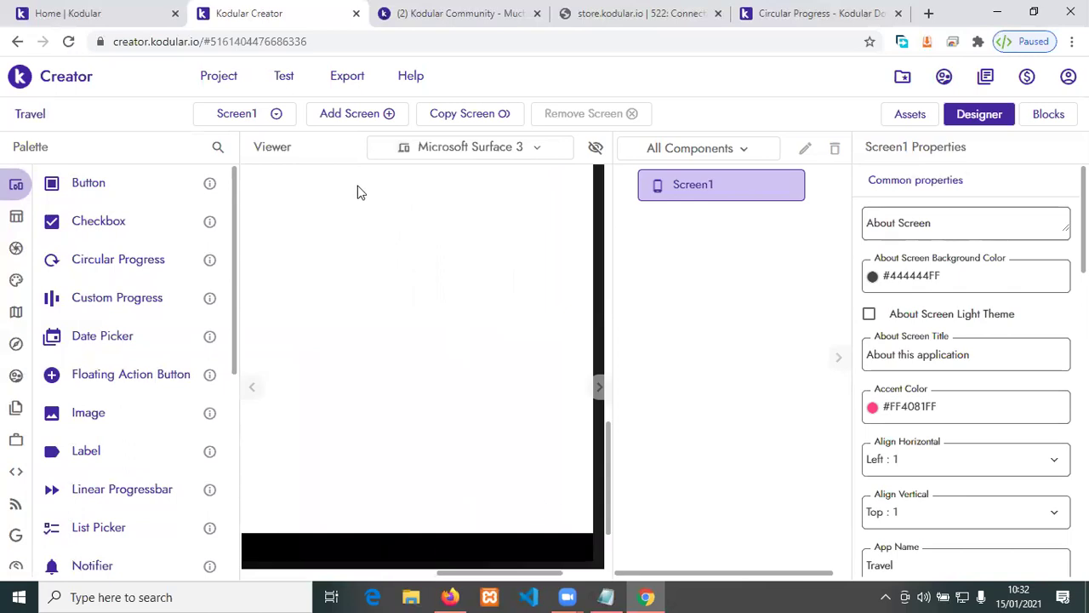
left_click(440, 153)
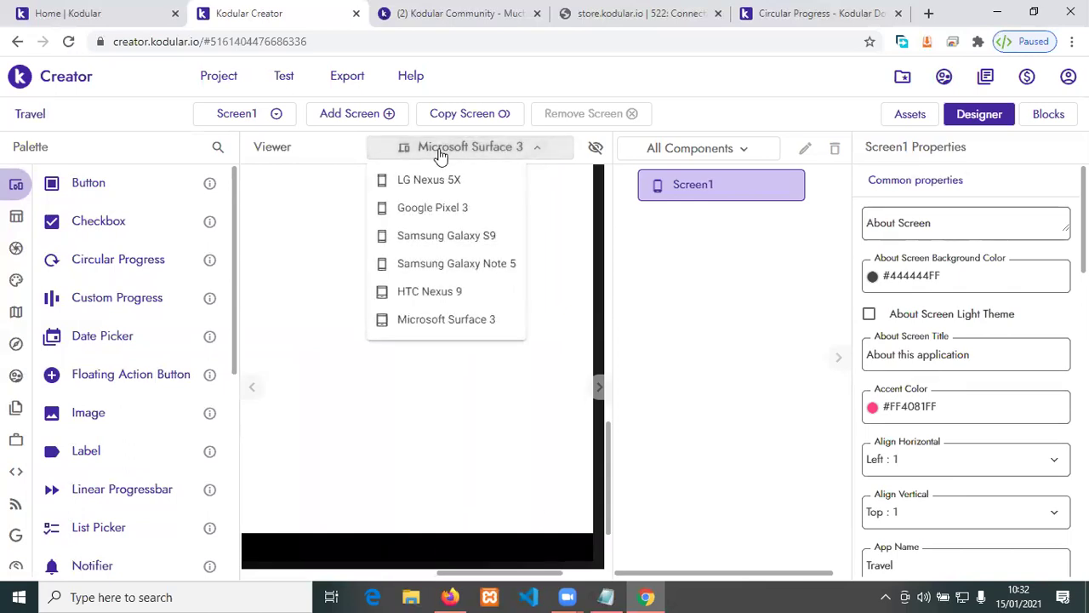
left_click(464, 218)
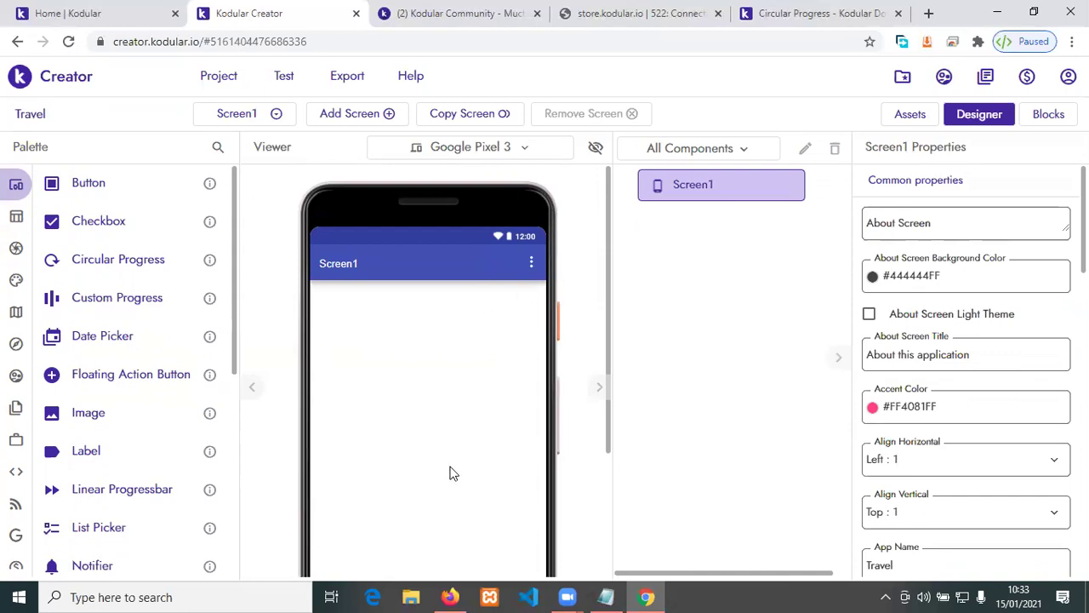
scroll(451, 451, "down", 1)
scroll(451, 447, "down", 3)
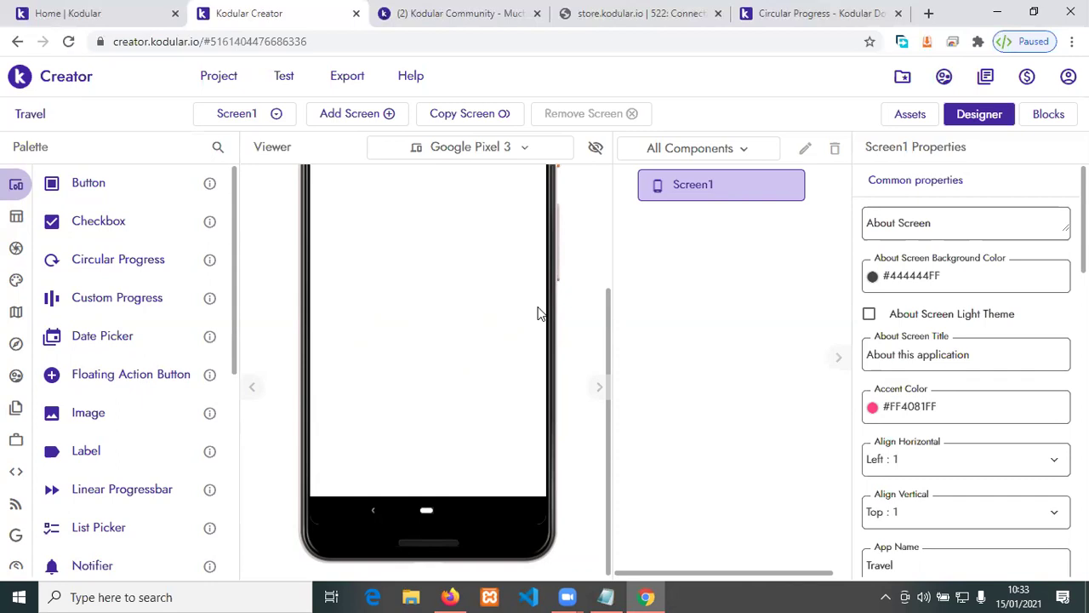
scroll(537, 313, "up", 5)
scroll(536, 324, "down", 2)
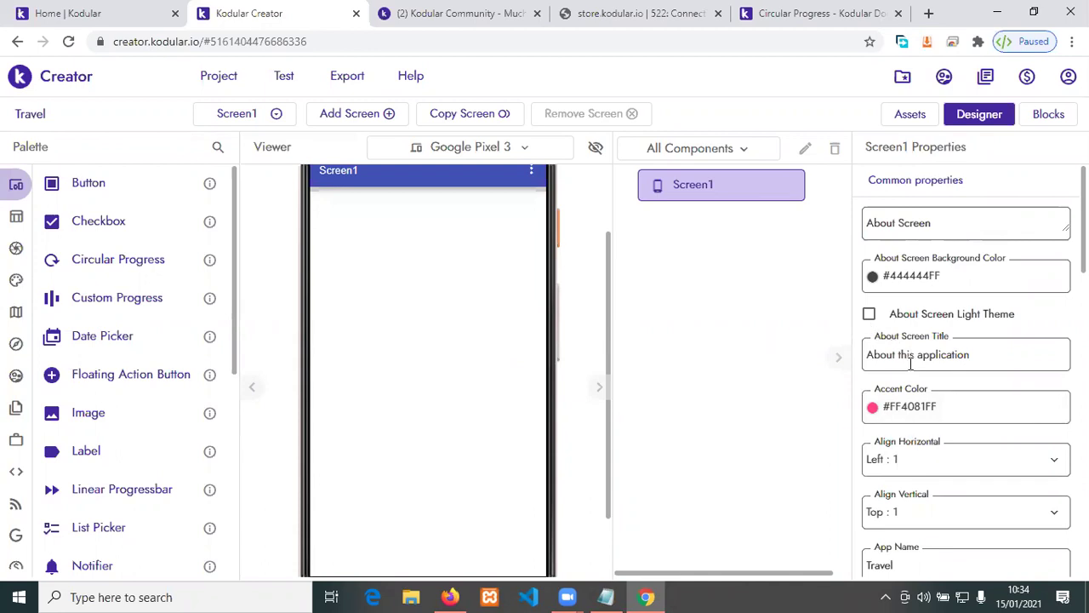
Step: Set the app name in the Screen1 properties to Travel Mtaani
scroll(910, 364, "down", 1)
scroll(932, 400, "down", 2)
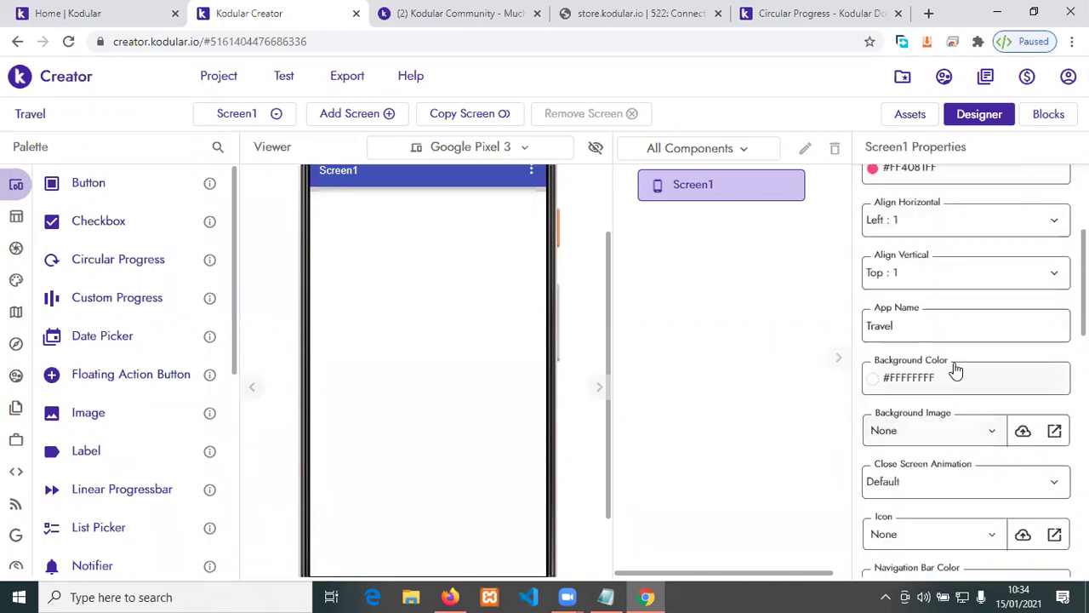
scroll(960, 443, "down", 2)
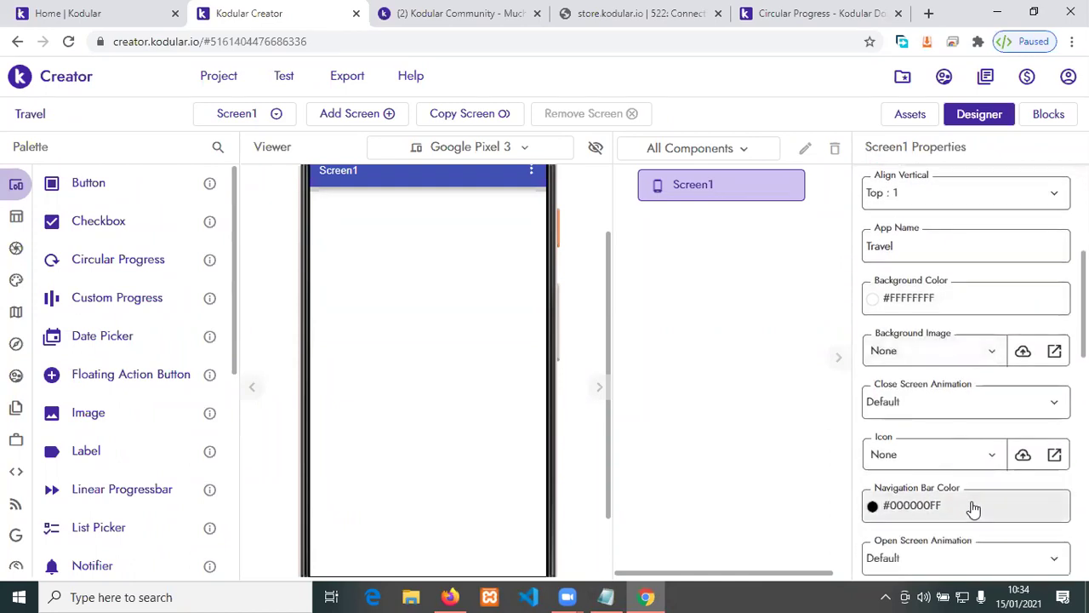
scroll(972, 508, "down", 2)
scroll(973, 505, "up", 6)
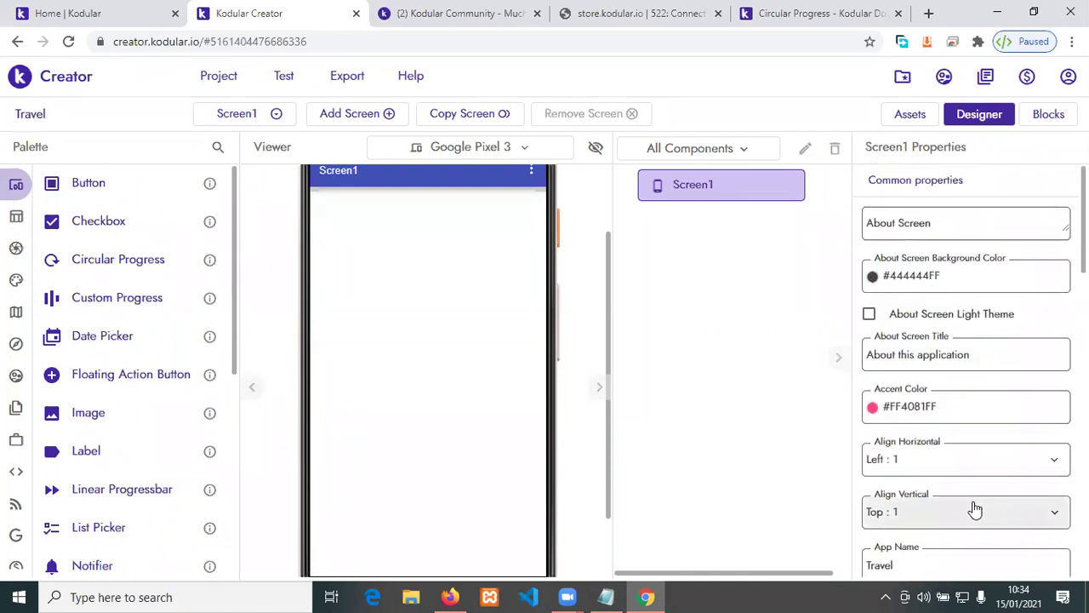
scroll(946, 511, "down", 4)
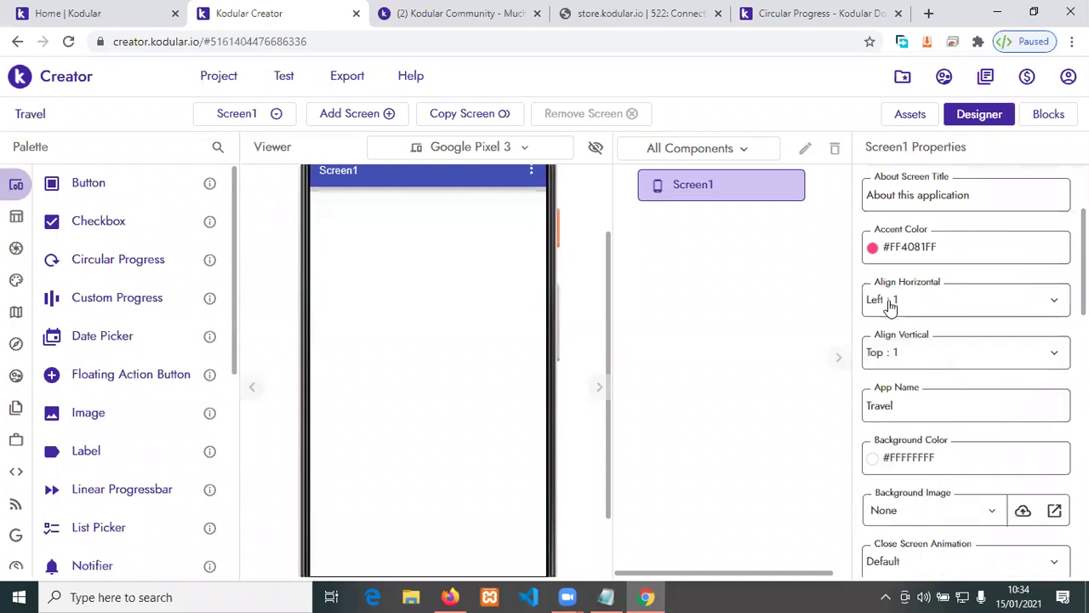
double_click(901, 407)
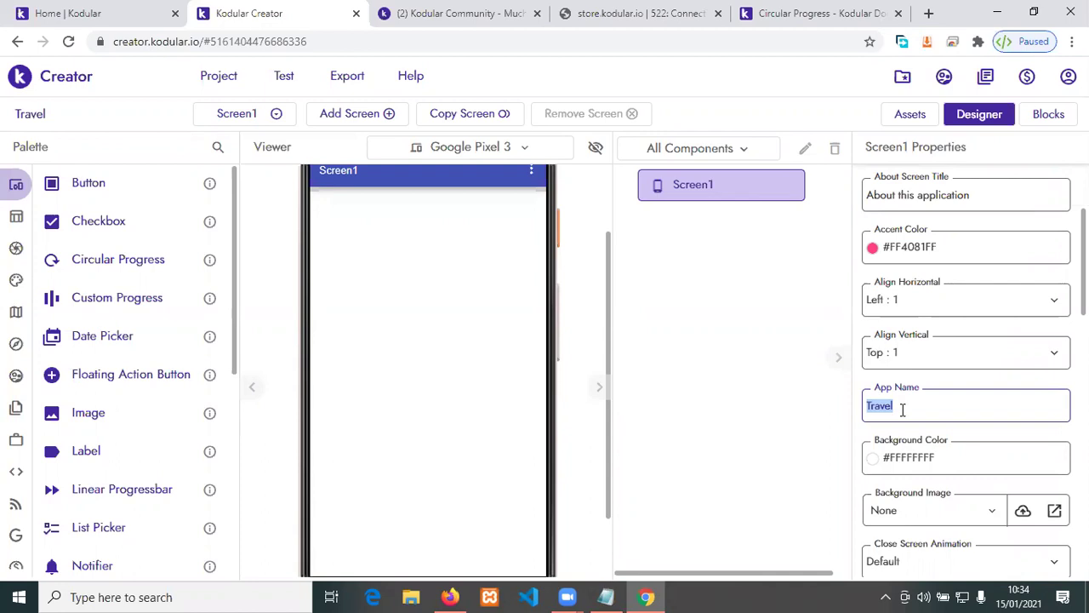
left_click(903, 409)
type("Mashinam")
key("BackSpace")
key("BackSpace")
key("BackSpace")
key("BackSpace")
key("BackSpace")
key("BackSpace")
key("BackSpace")
type("taani")
key("Return")
Step: Examine the remaining Screen1 common properties, including the available icon choices, the version code and the version name
scroll(966, 370, "up", 3)
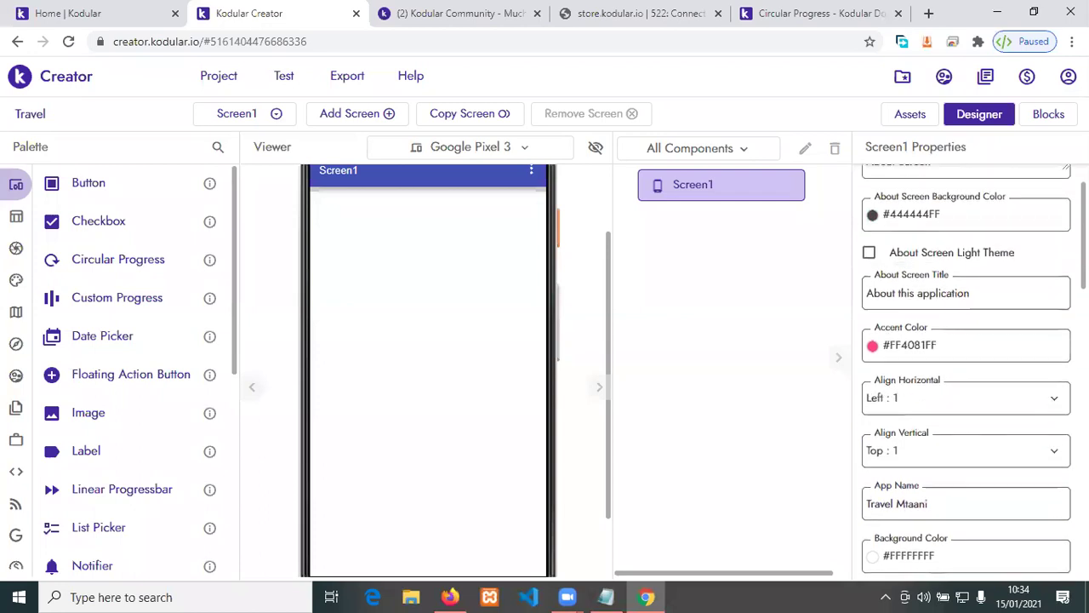
scroll(917, 425, "down", 5)
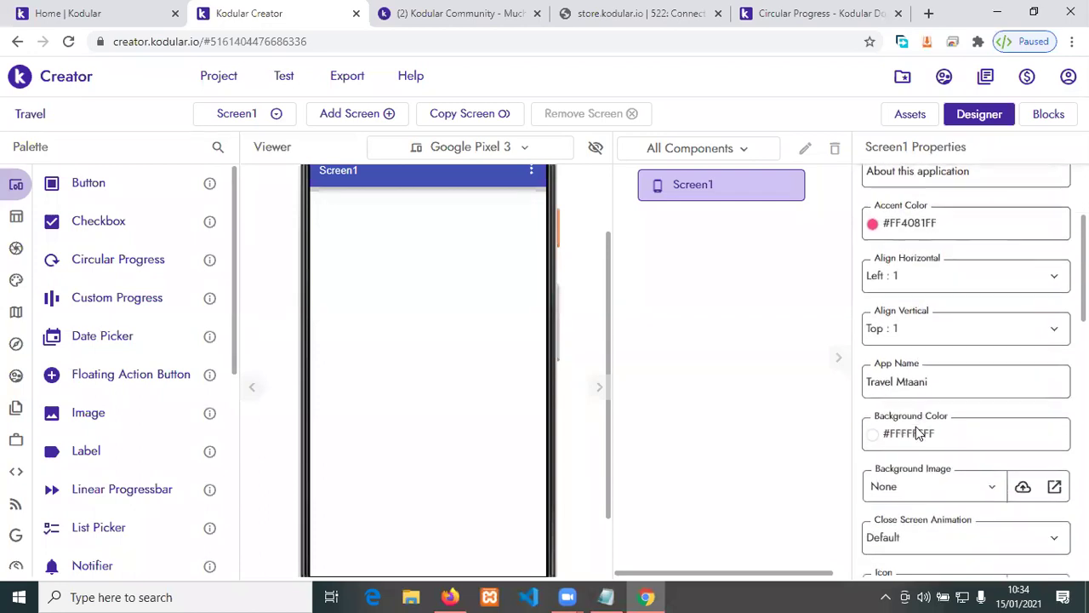
scroll(916, 428, "down", 1)
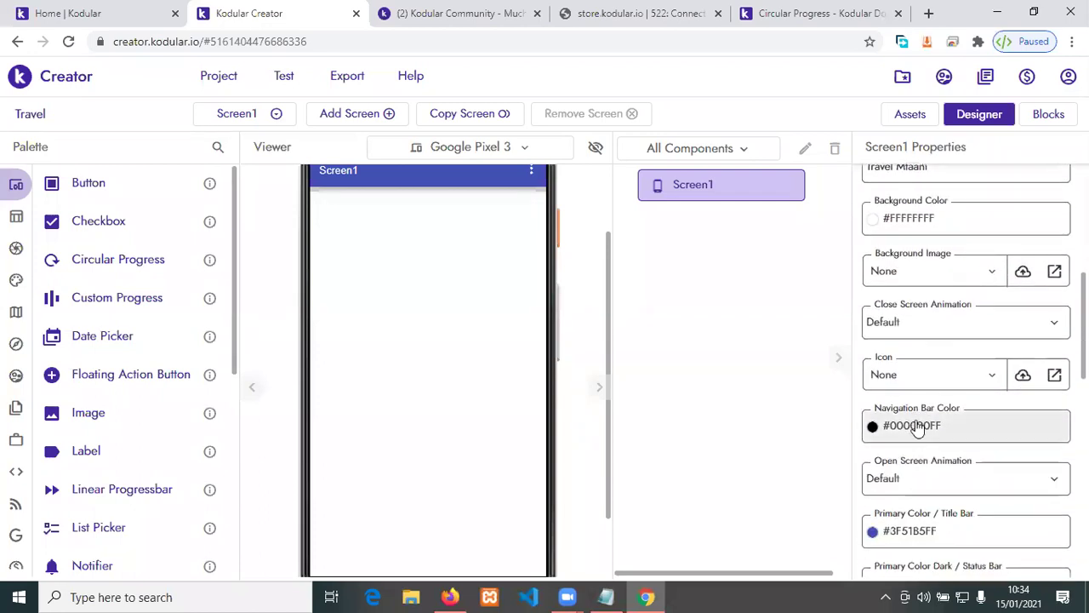
scroll(919, 357, "down", 1)
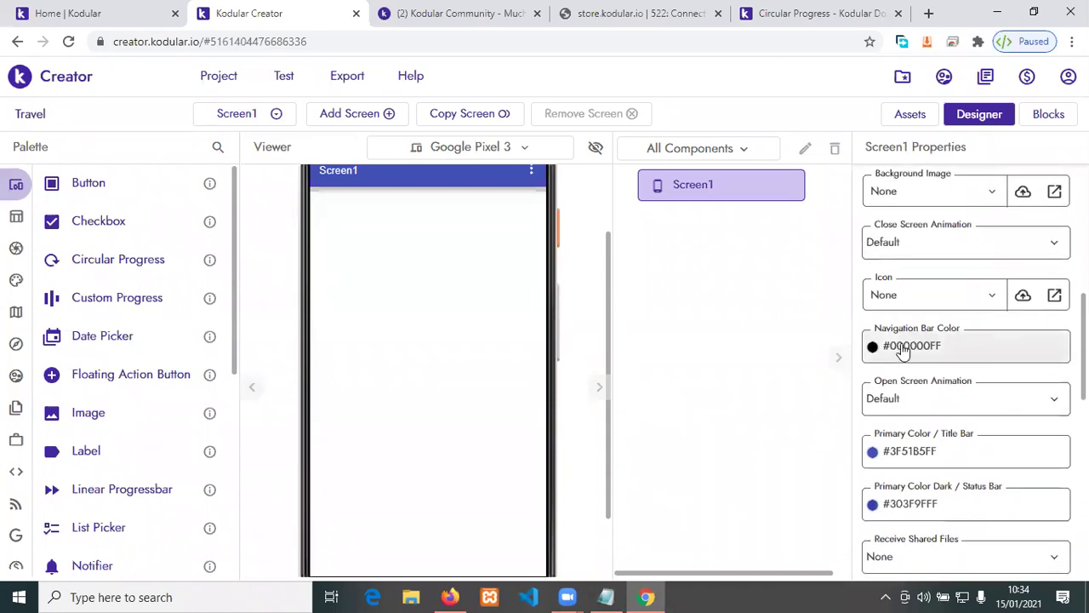
left_click(984, 298)
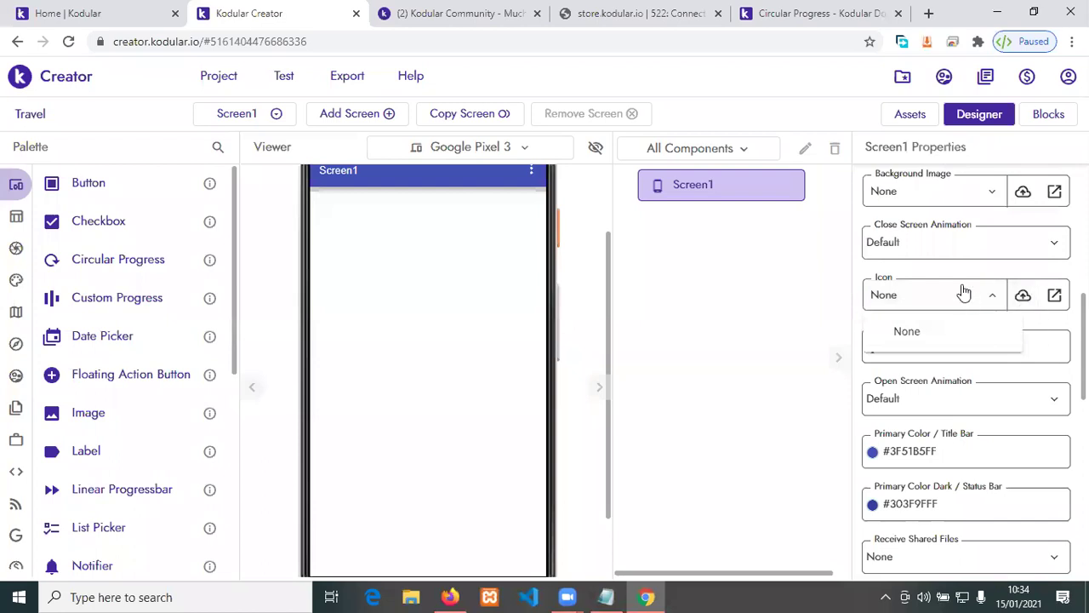
left_click(984, 275)
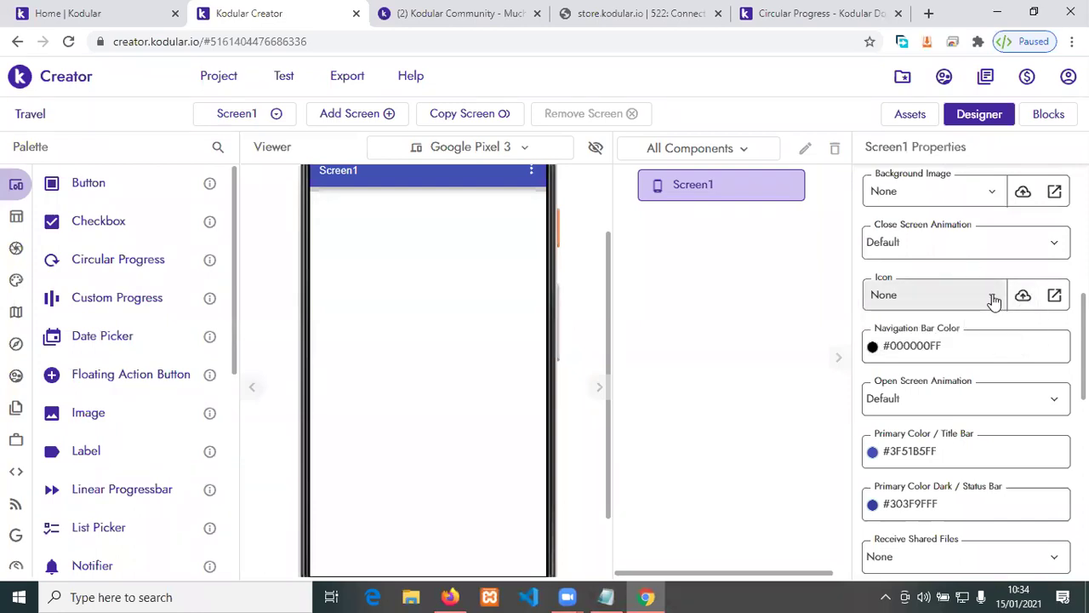
scroll(993, 299, "down", 3)
scroll(992, 300, "down", 7)
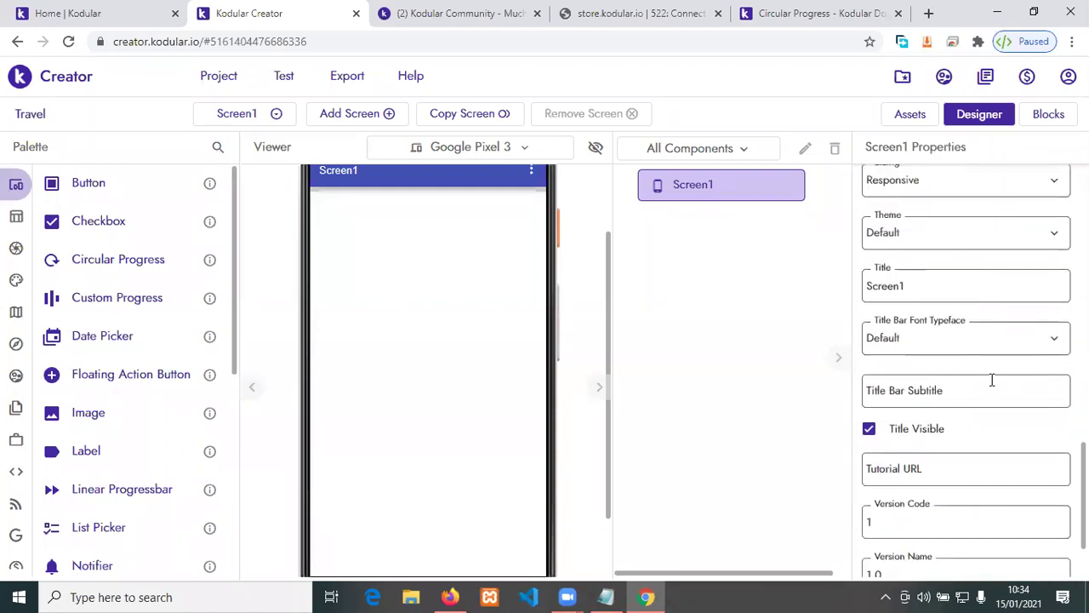
scroll(992, 383, "down", 1)
left_click(960, 475)
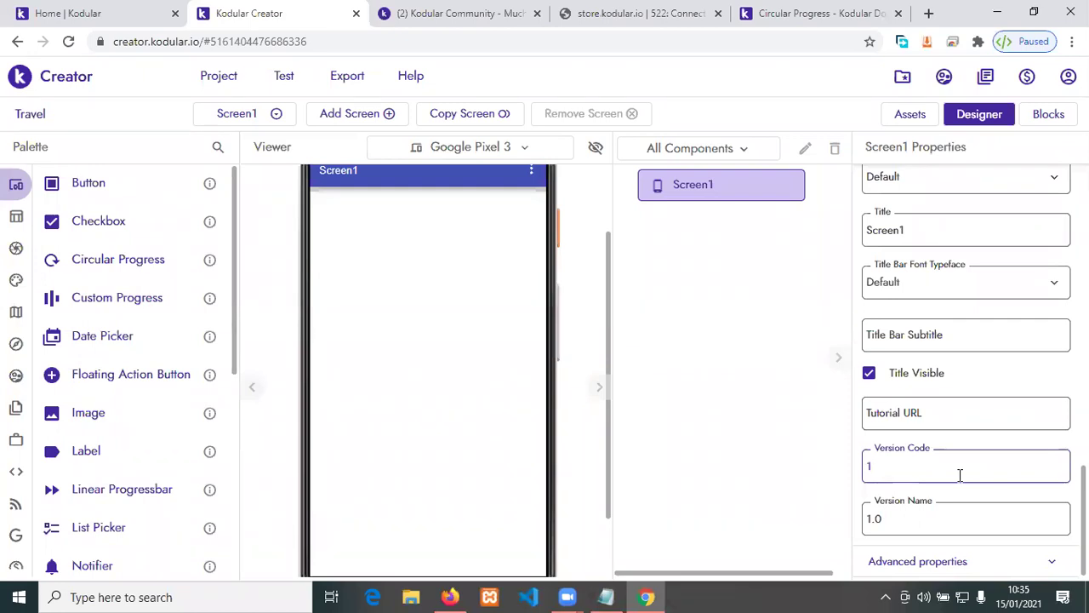
left_click(954, 520)
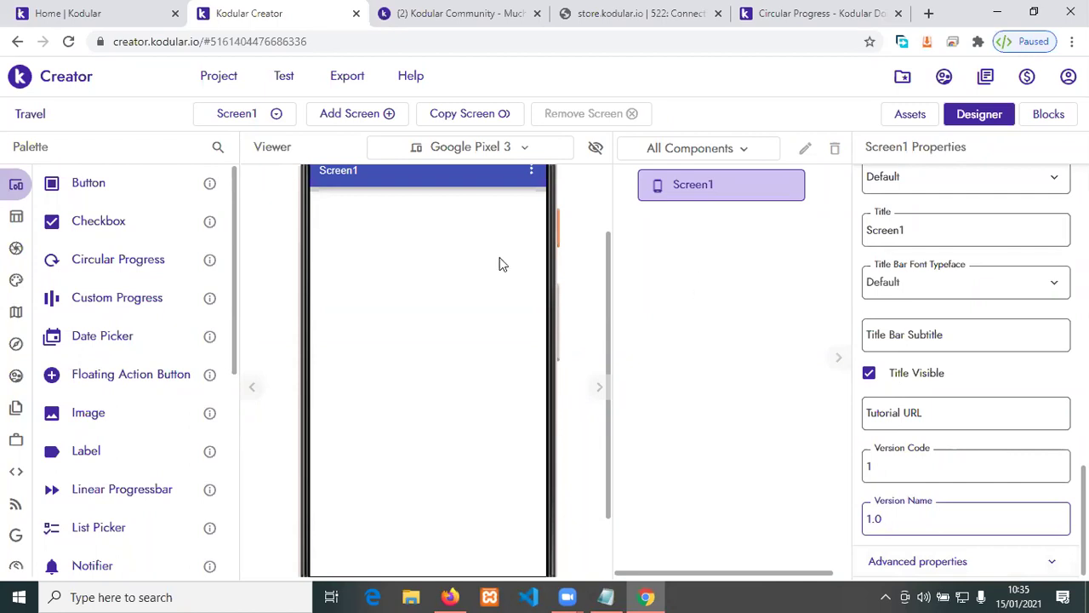
Step: View the blocks editor of Screen1 and return to the designer
scroll(499, 264, "up", 1)
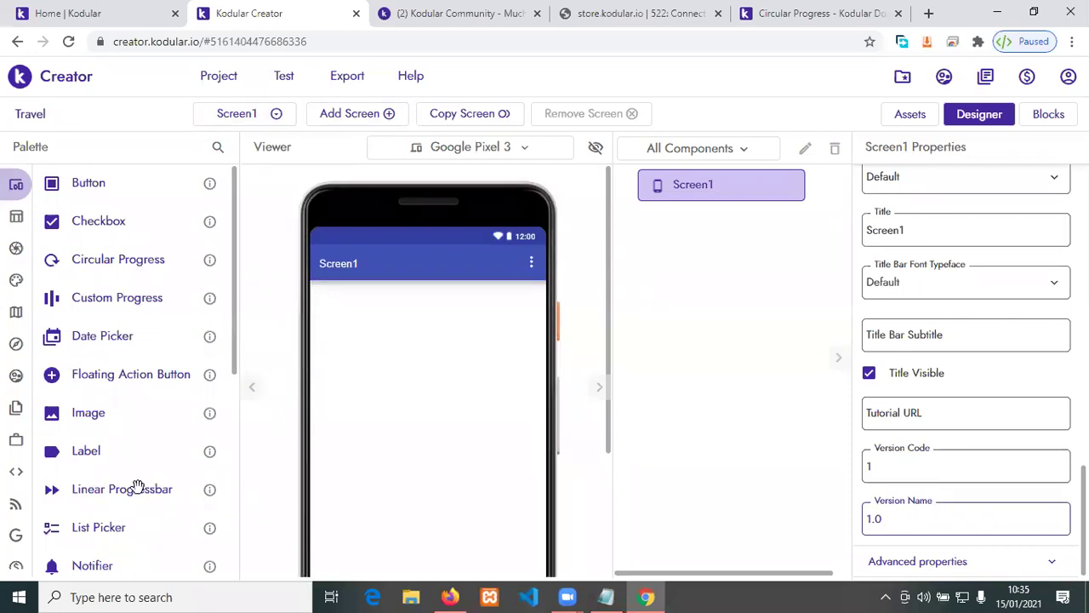
left_click(1062, 117)
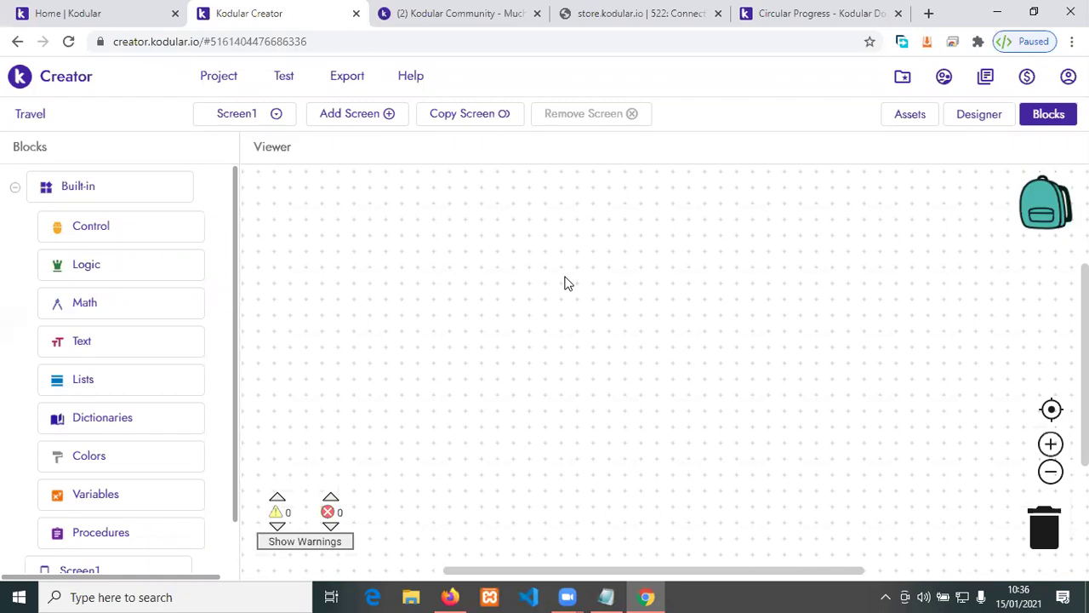
left_click(993, 115)
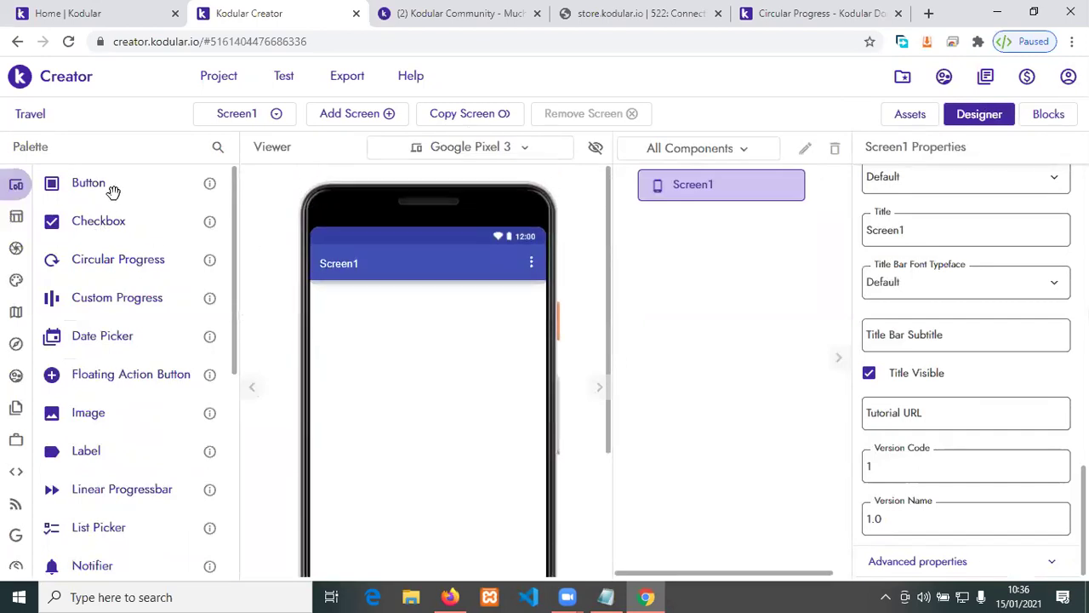
Step: Examine the user interface components in the palette, from Button and Checkbox through to Text Box and Time Picker
mouse_move(12, 198)
scroll(180, 302, "down", 5)
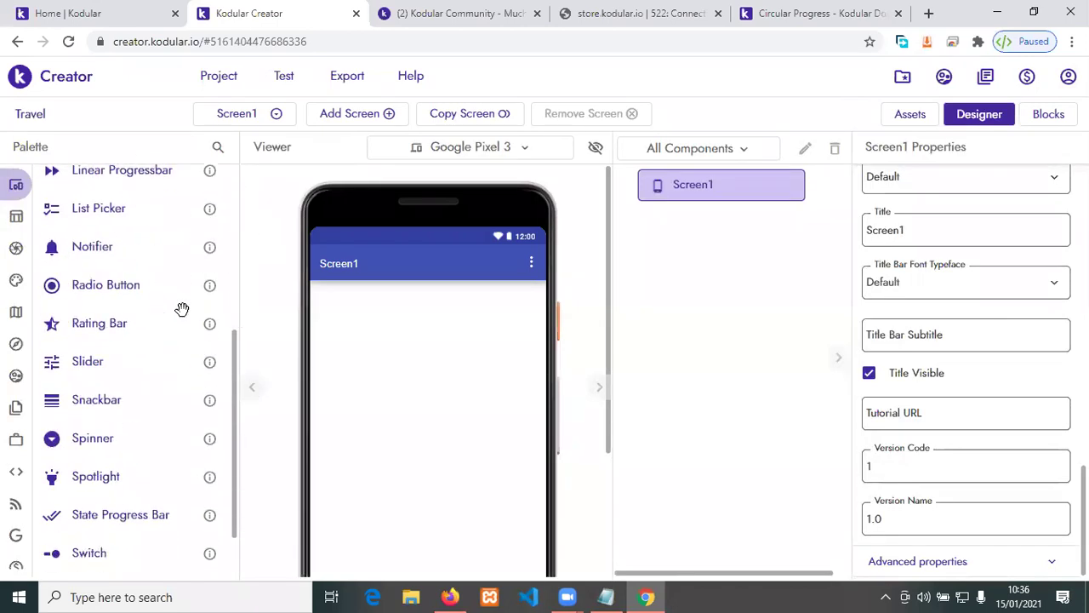
scroll(181, 314, "up", 5)
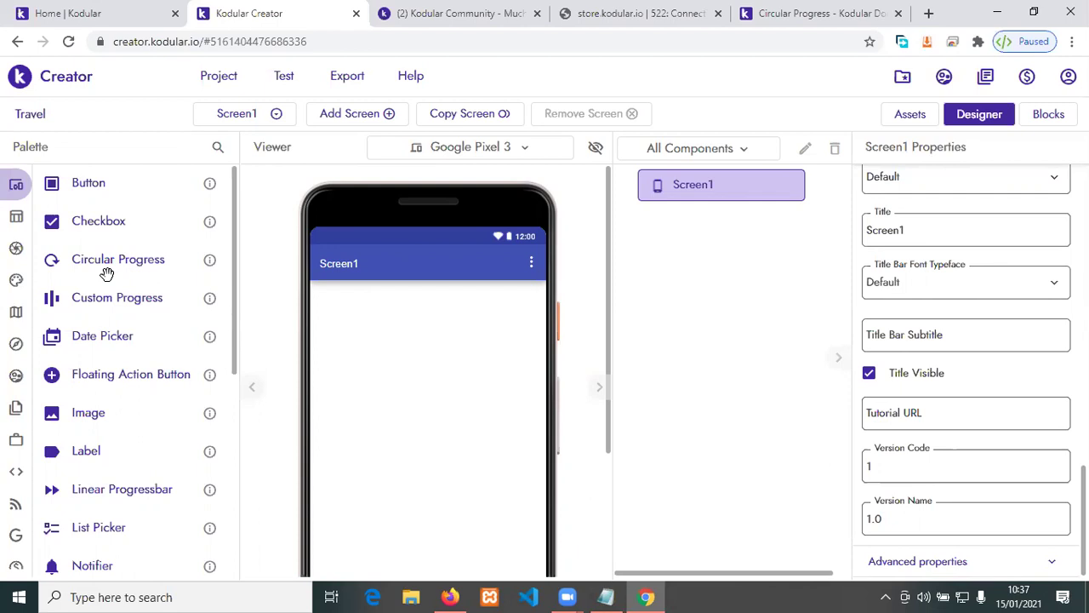
scroll(102, 262, "down", 2)
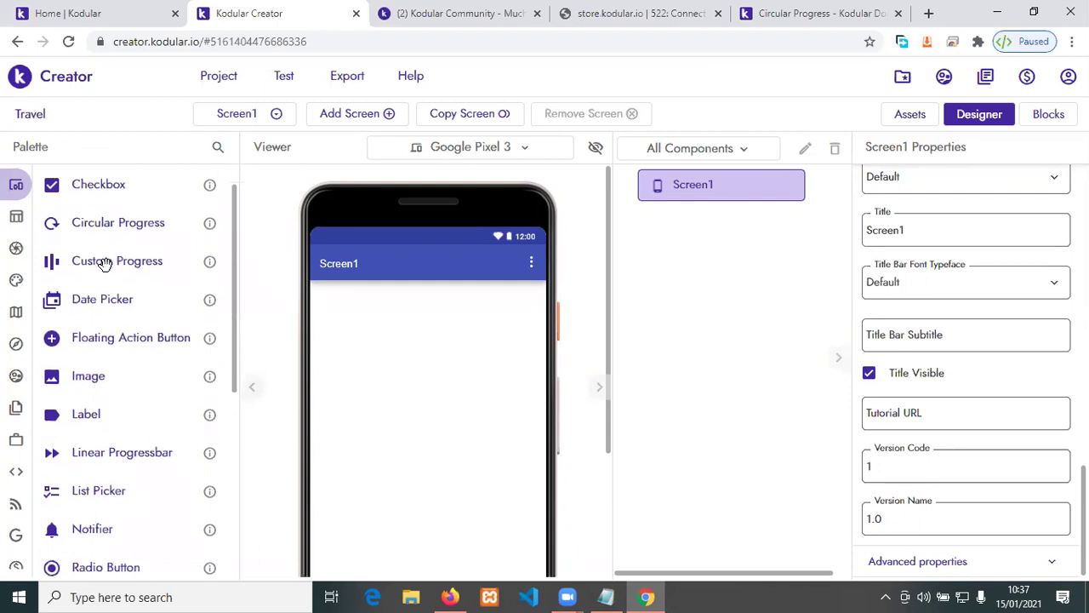
scroll(102, 262, "up", 2)
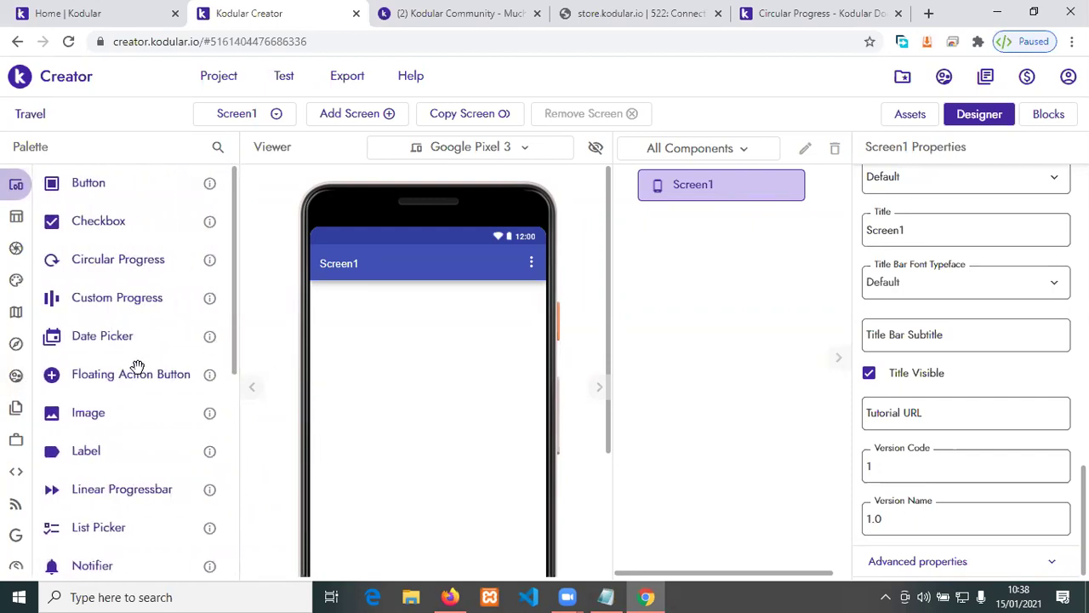
scroll(137, 365, "down", 5)
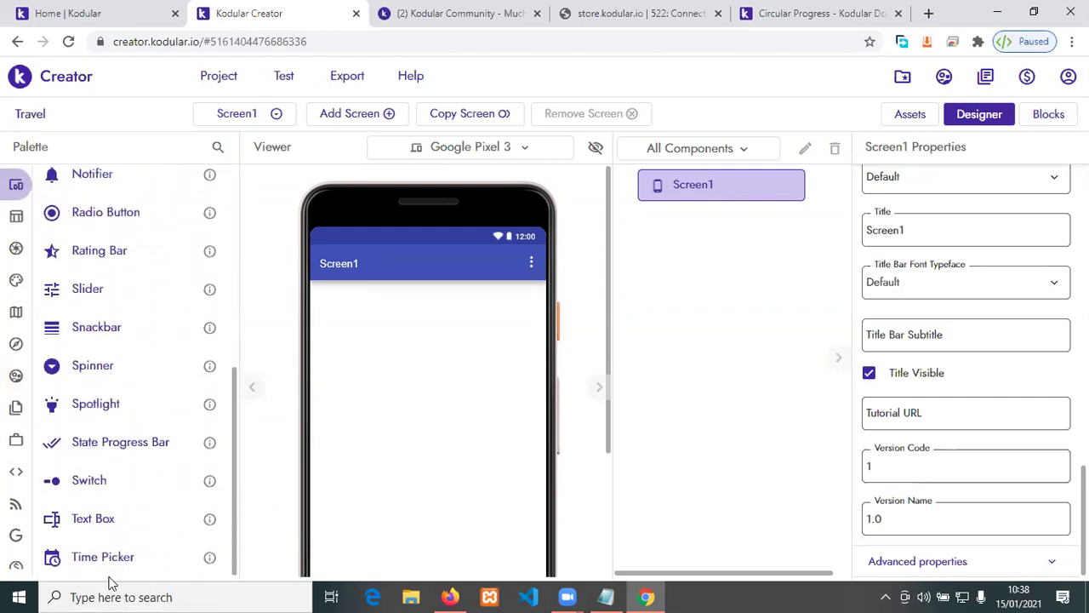
scroll(114, 563, "up", 5)
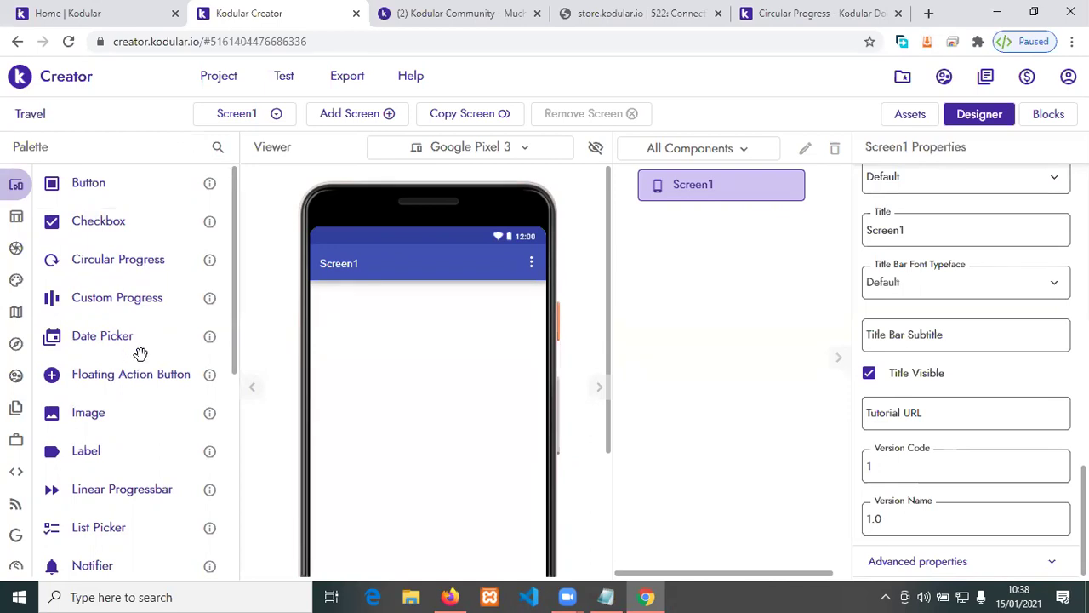
scroll(159, 360, "down", 2)
scroll(161, 362, "up", 2)
scroll(170, 406, "down", 2)
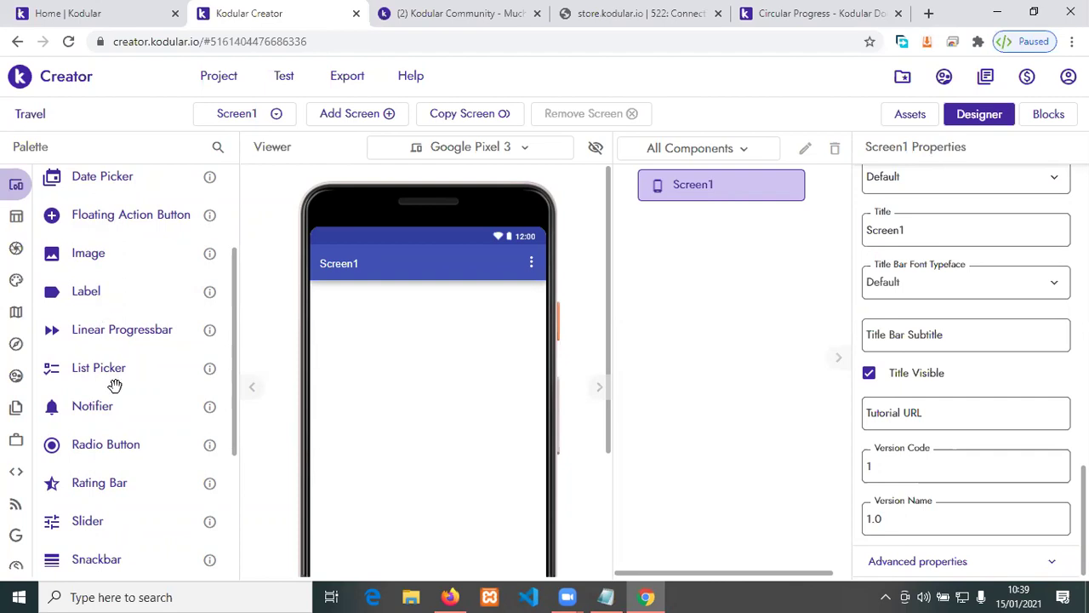
scroll(120, 379, "down", 1)
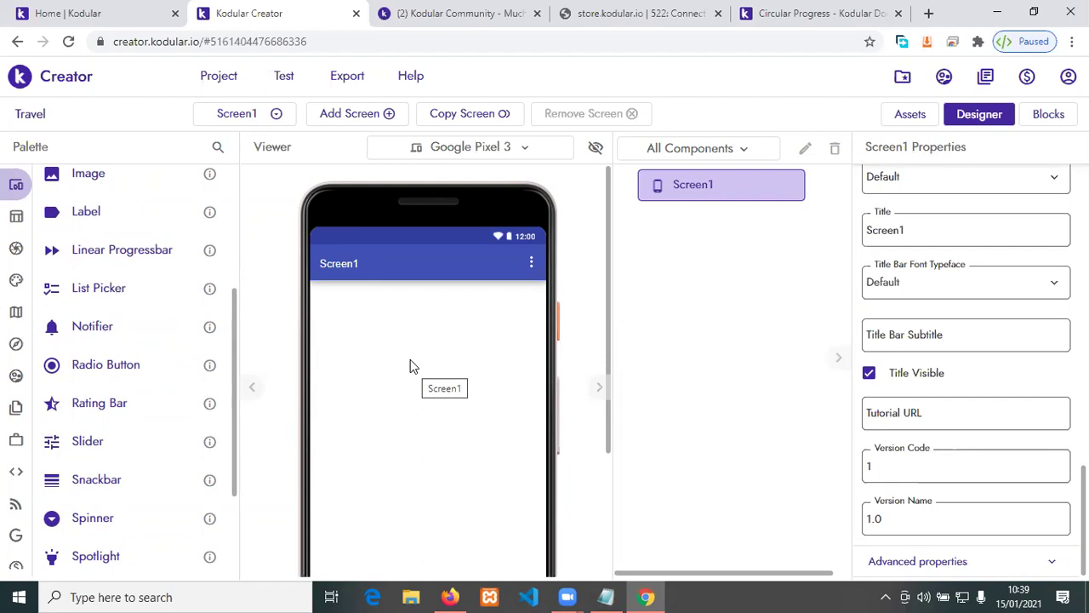
Step: Add a Notifier component to Screen1
scroll(374, 349, "down", 1)
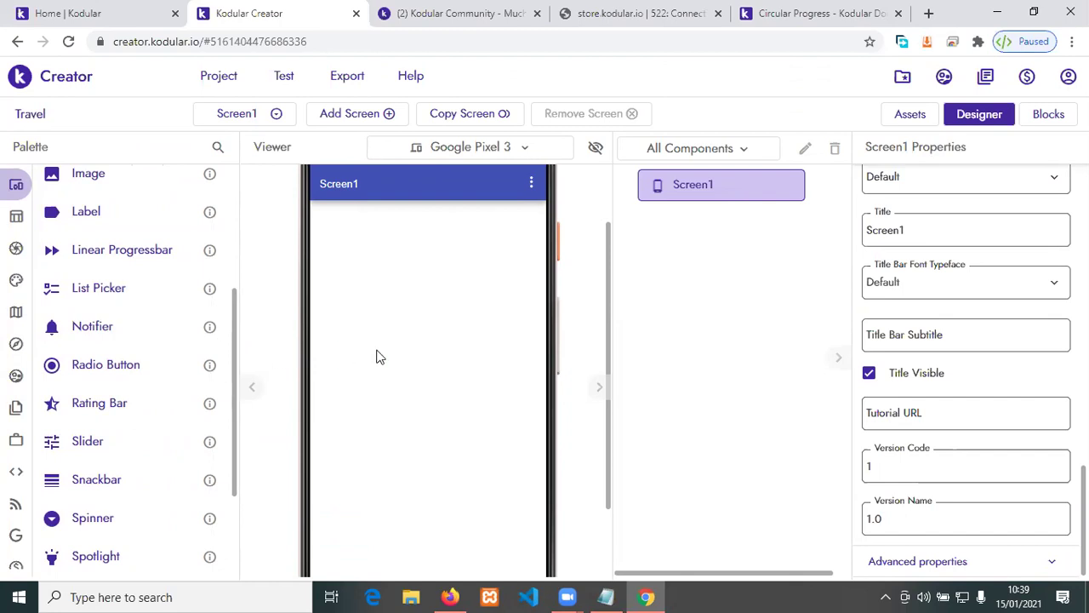
scroll(541, 397, "down", 3)
scroll(541, 397, "up", 3)
scroll(541, 397, "down", 3)
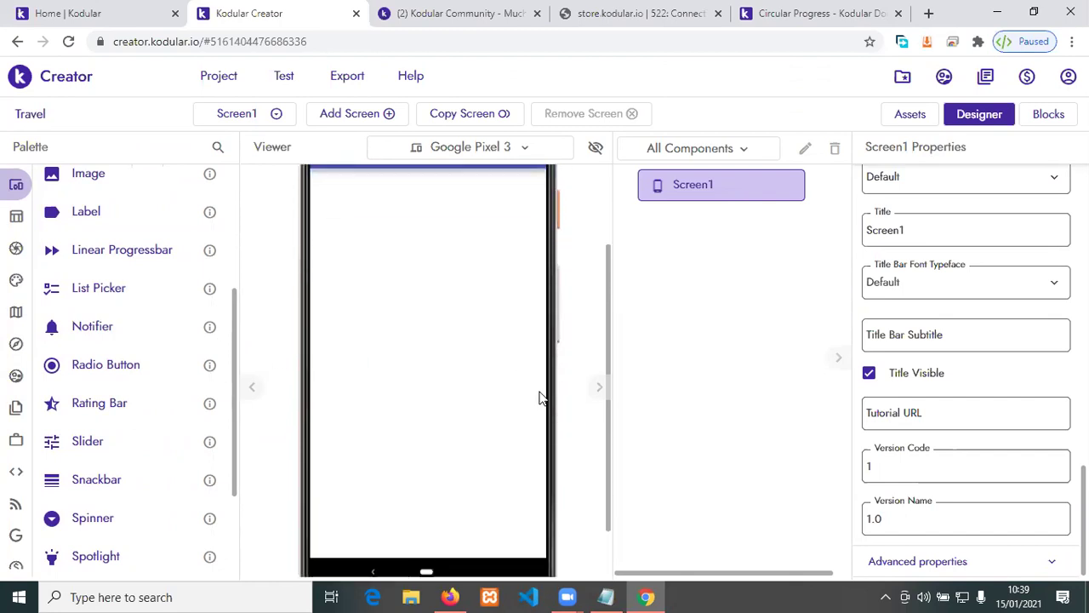
left_click_drag(81, 332, 385, 393)
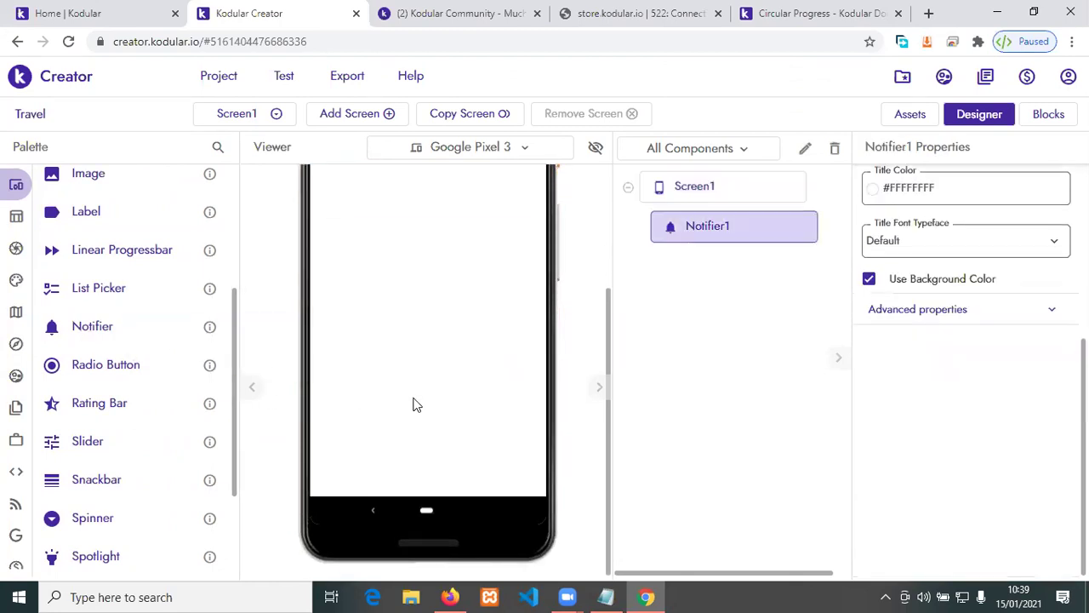
Step: Check the Screen1 preview and delete the Notifier component from the project
scroll(451, 387, "up", 3)
scroll(360, 331, "down", 3)
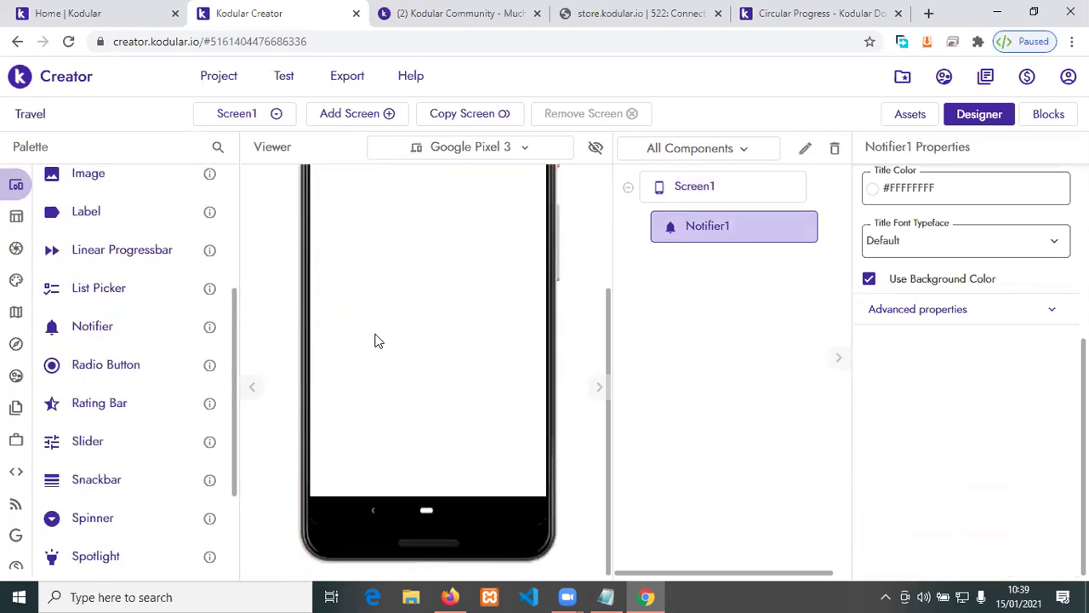
scroll(379, 340, "up", 3)
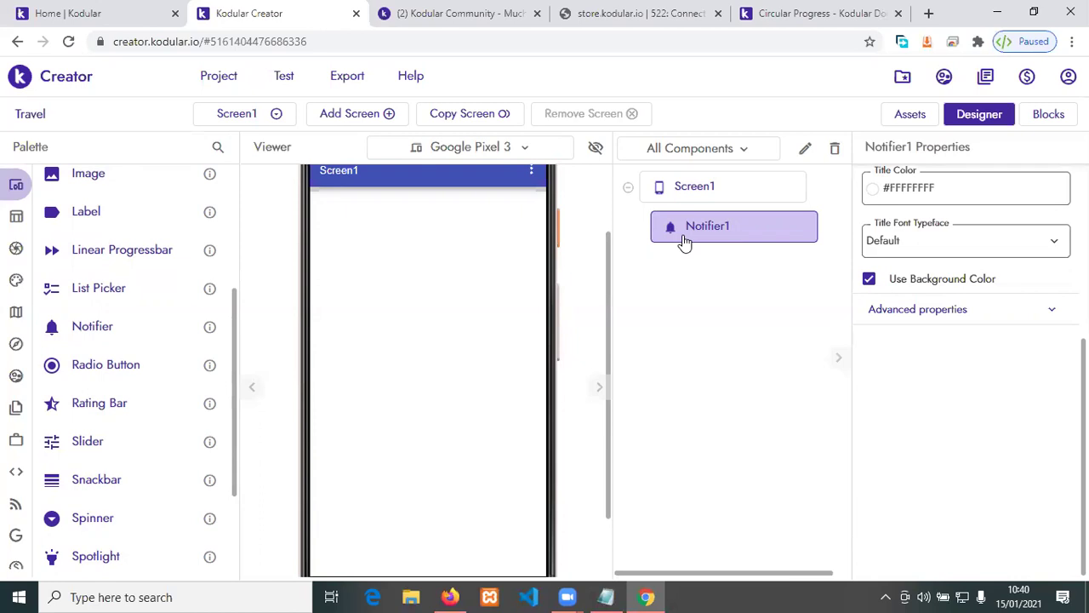
left_click(837, 154)
left_click(671, 391)
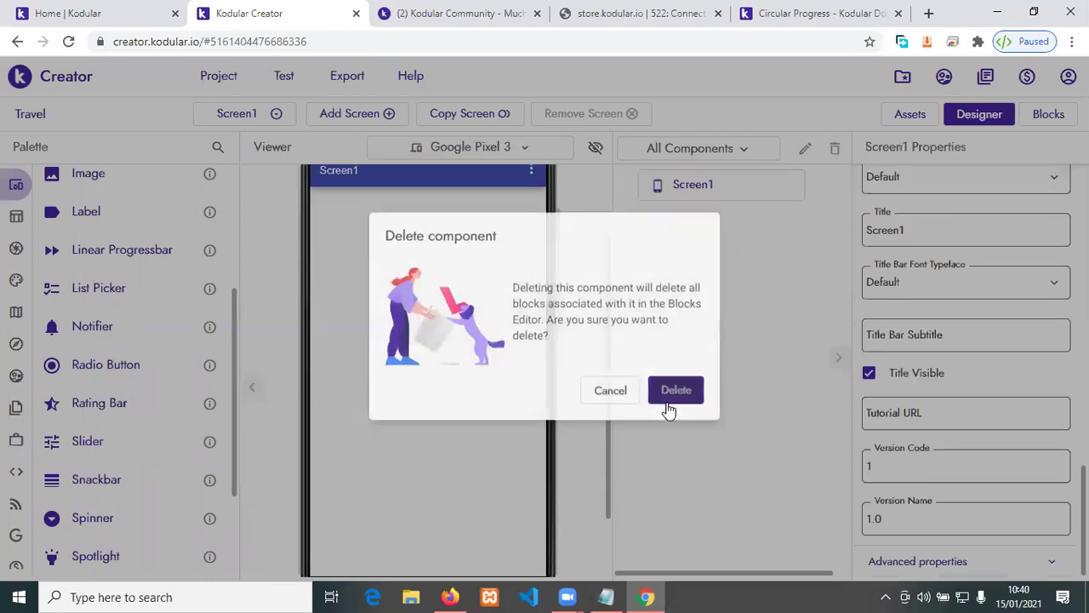
Step: Look over the remaining user interface components, from Radio Button to Time Picker, and the lower part of the Screen1 preview
mouse_move(20, 252)
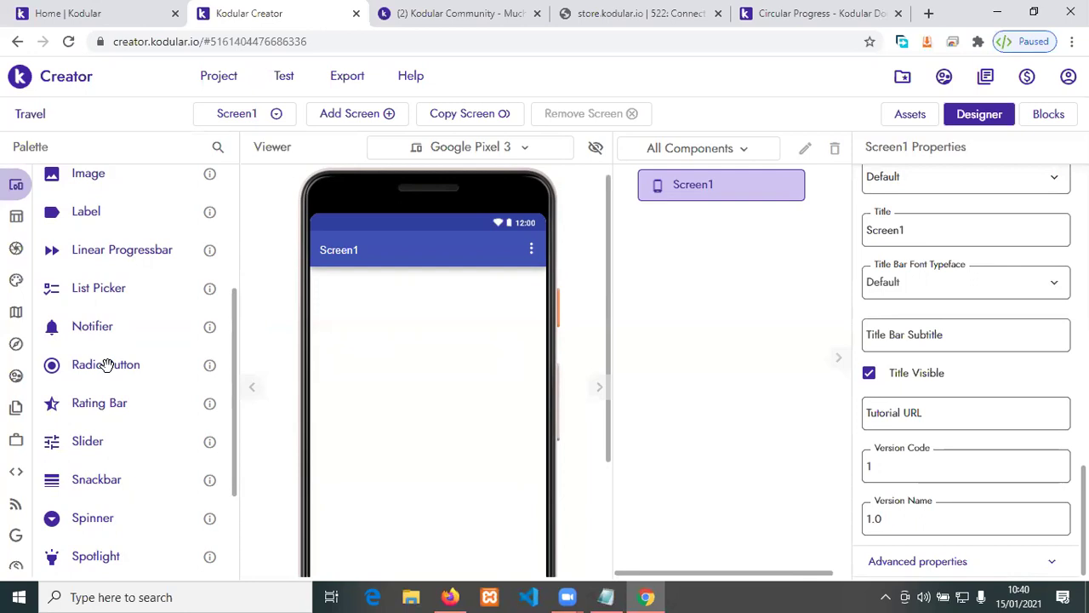
scroll(136, 366, "down", 1)
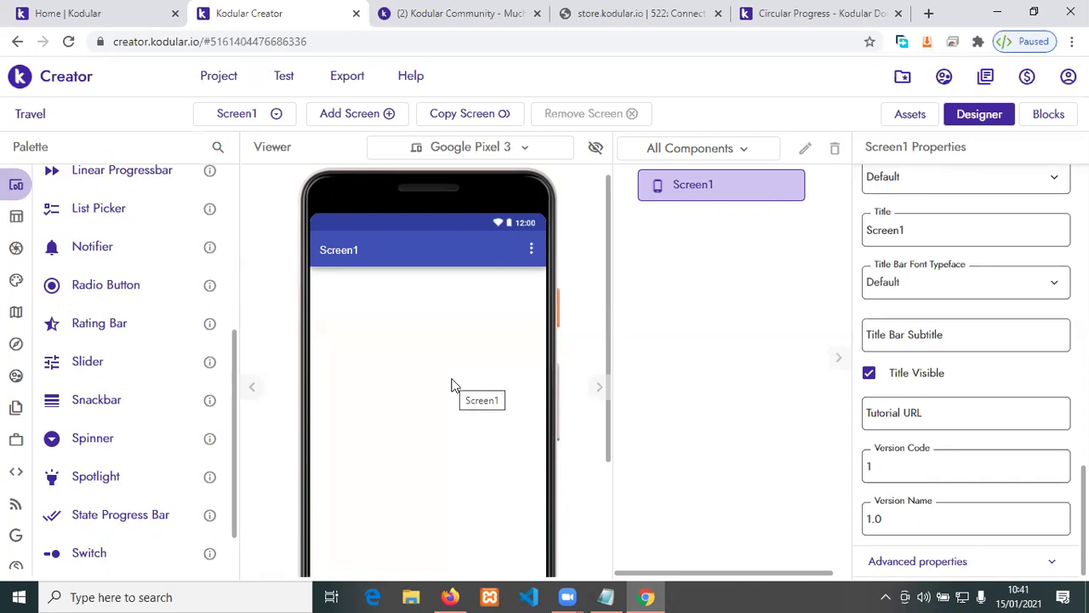
scroll(114, 241, "down", 1)
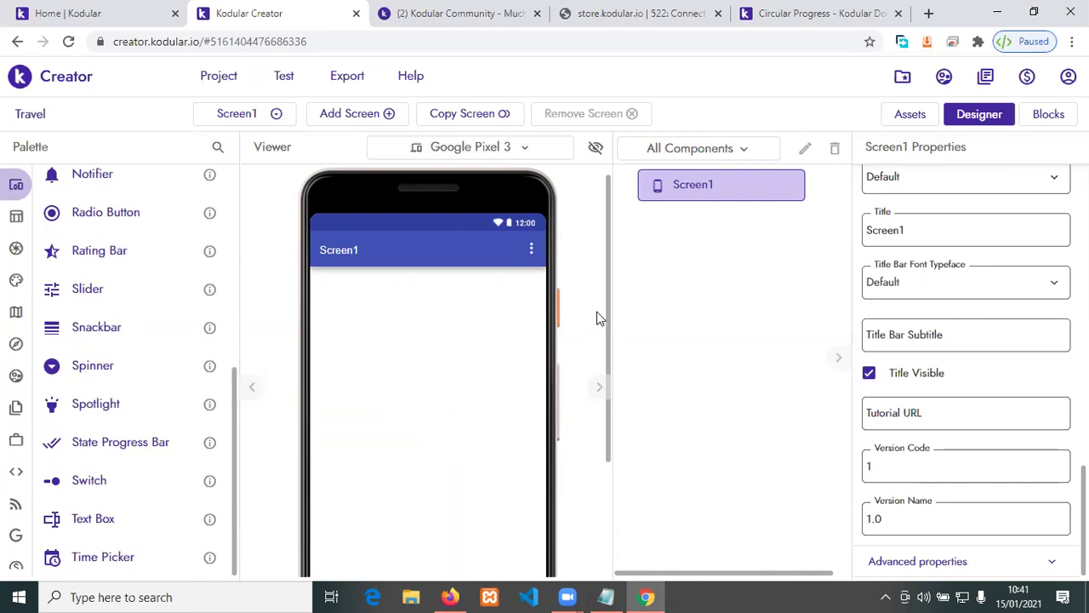
left_click_drag(609, 319, 616, 400)
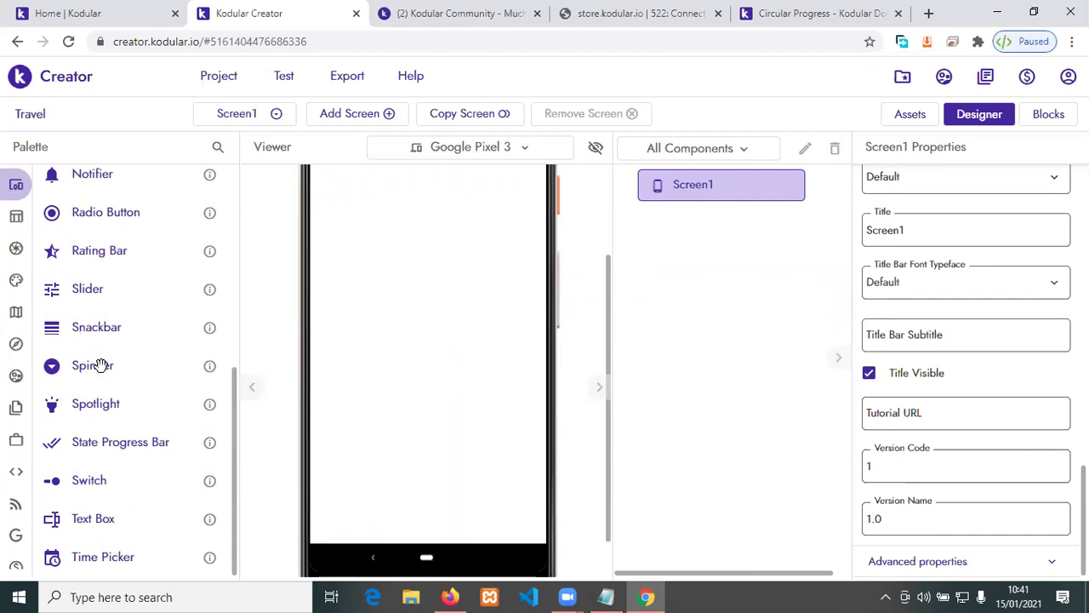
Step: Go through the user interface components in the palette again, from Button down to Time Picker
scroll(136, 368, "up", 4)
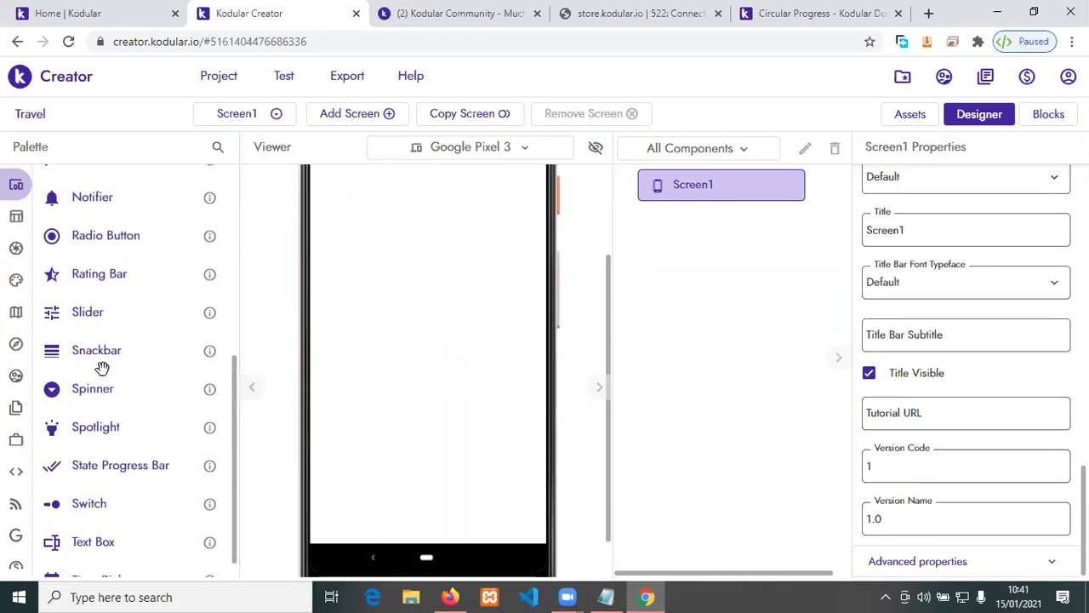
scroll(109, 454, "down", 4)
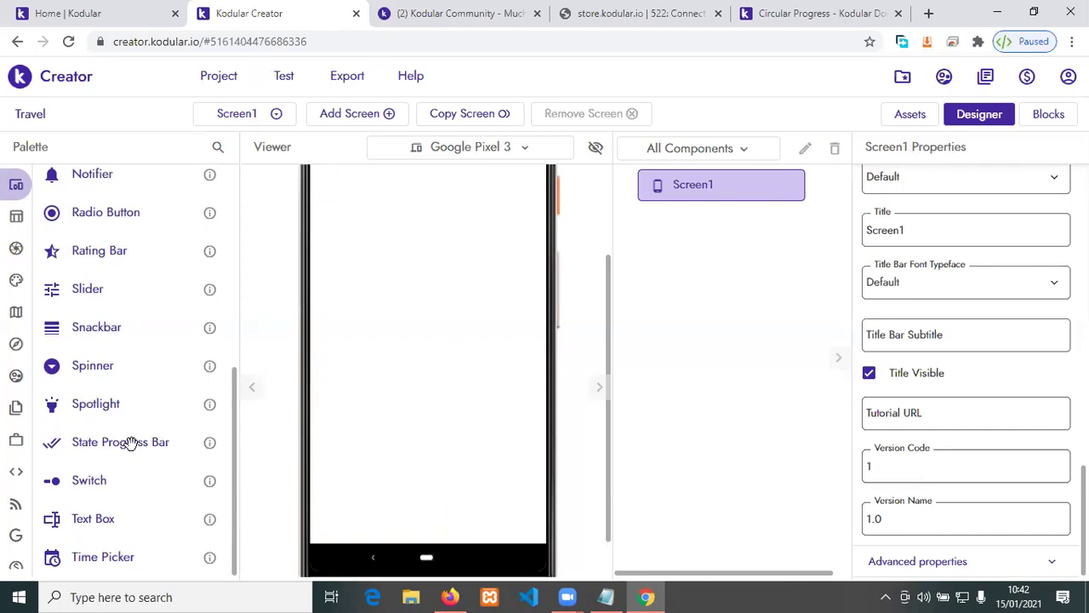
scroll(137, 441, "up", 5)
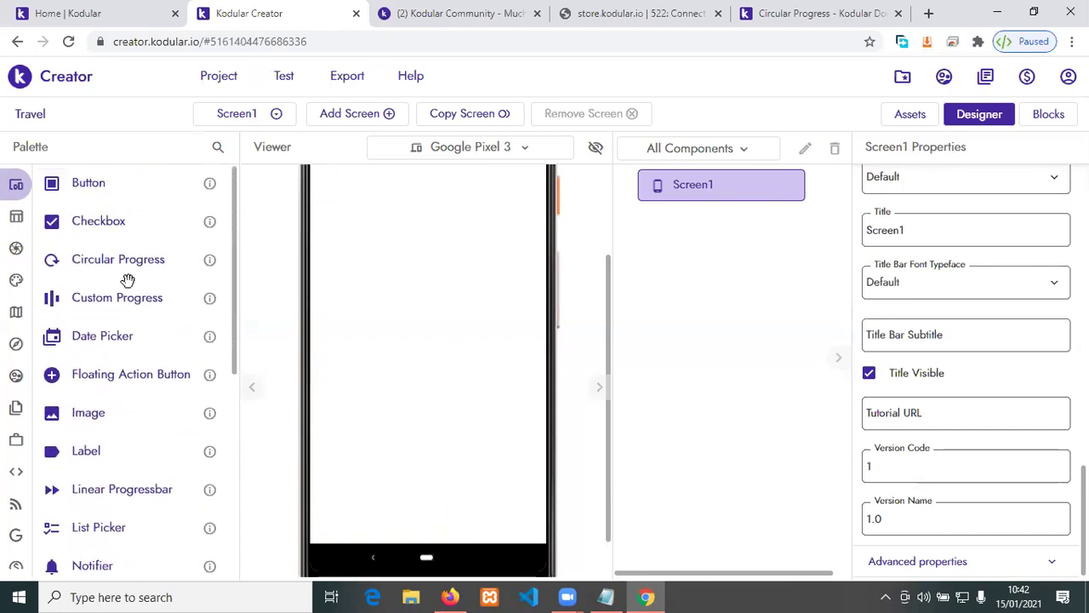
scroll(170, 394, "down", 4)
scroll(172, 395, "down", 2)
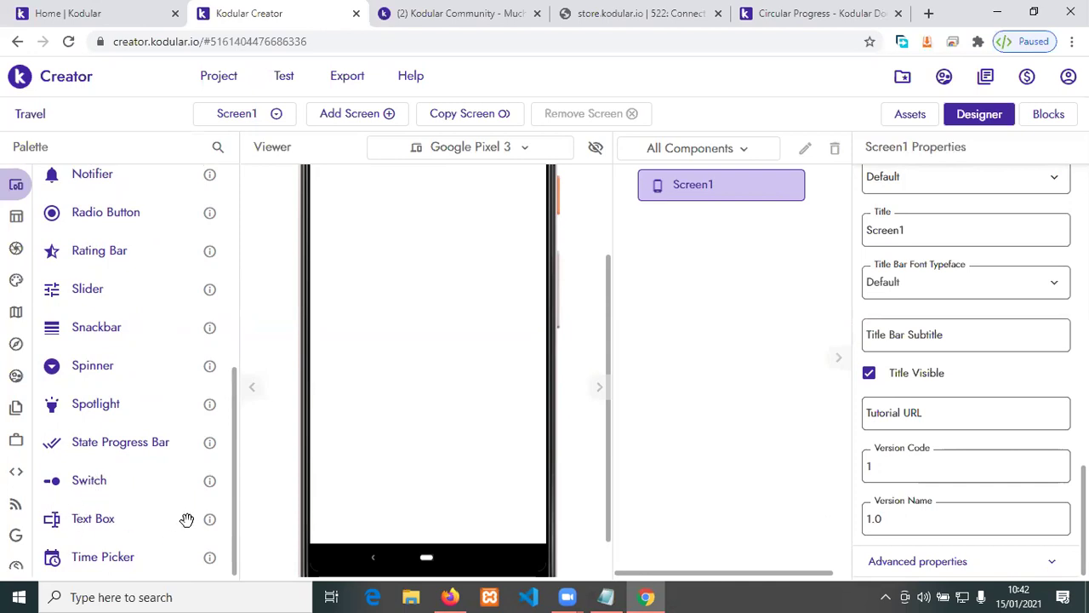
Step: Show the General layout components in the palette alongside the title bar area of the Screen1 preview
mouse_move(34, 414)
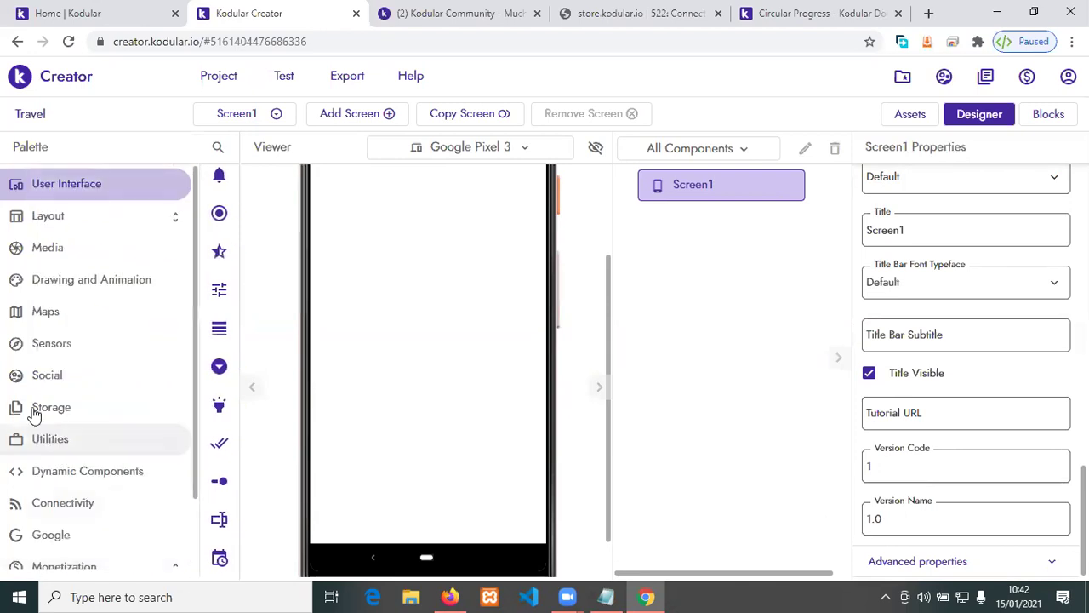
left_click(39, 221)
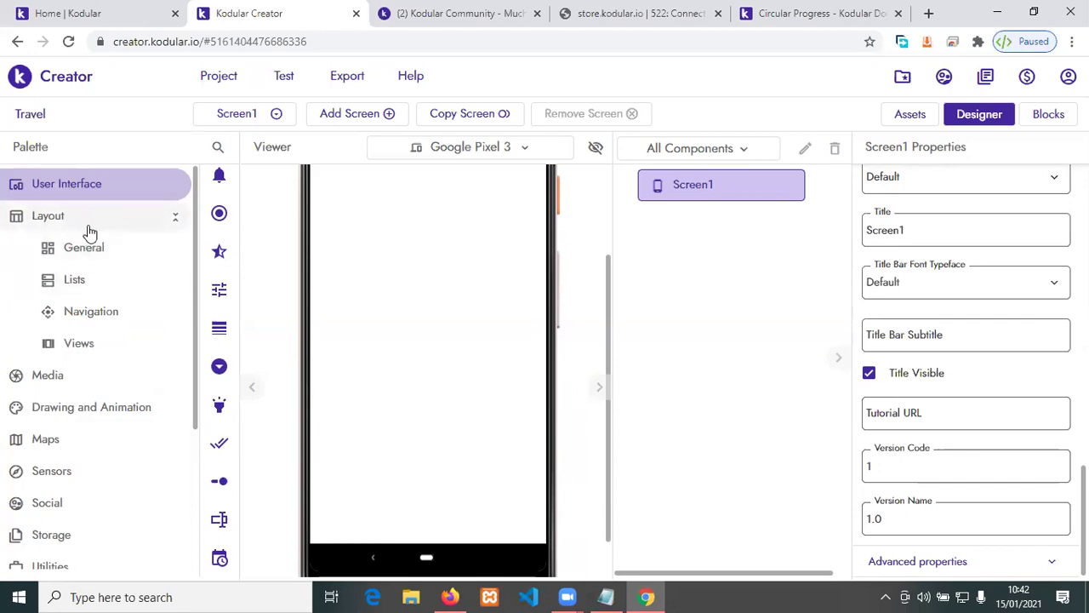
left_click(92, 247)
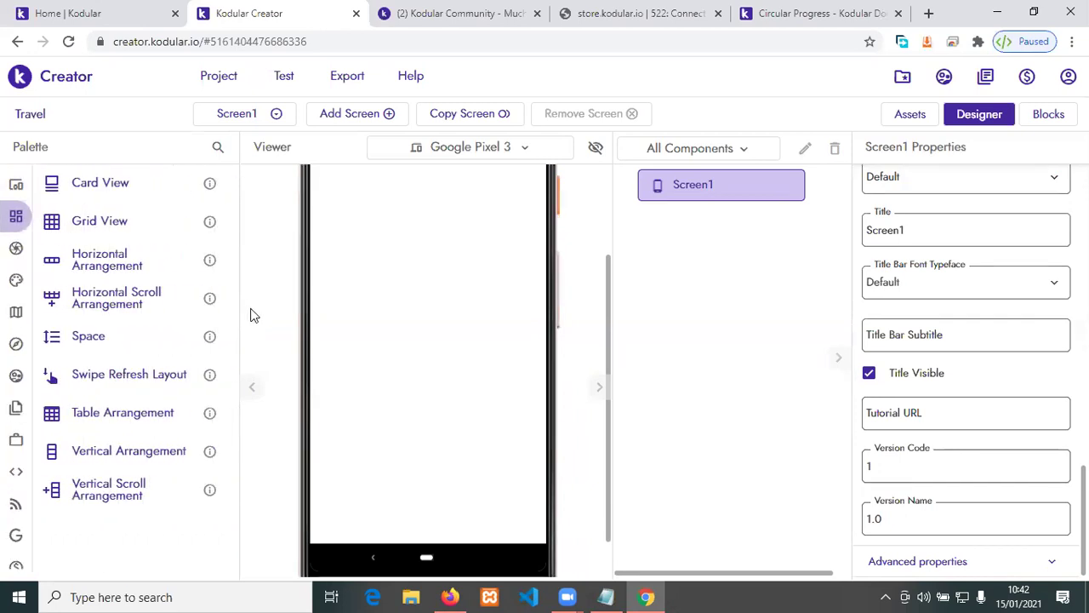
mouse_move(32, 222)
scroll(600, 348, "up", 5)
scroll(600, 348, "down", 1)
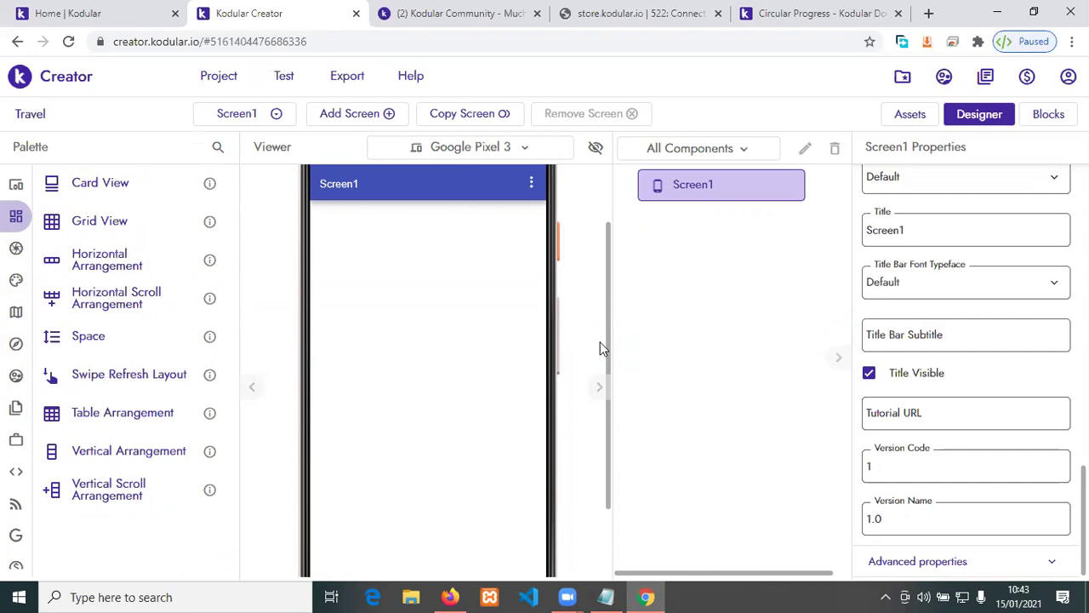
Step: Switch to Firefox, browse the Material Design components overview and open the Cards component page
left_click(450, 596)
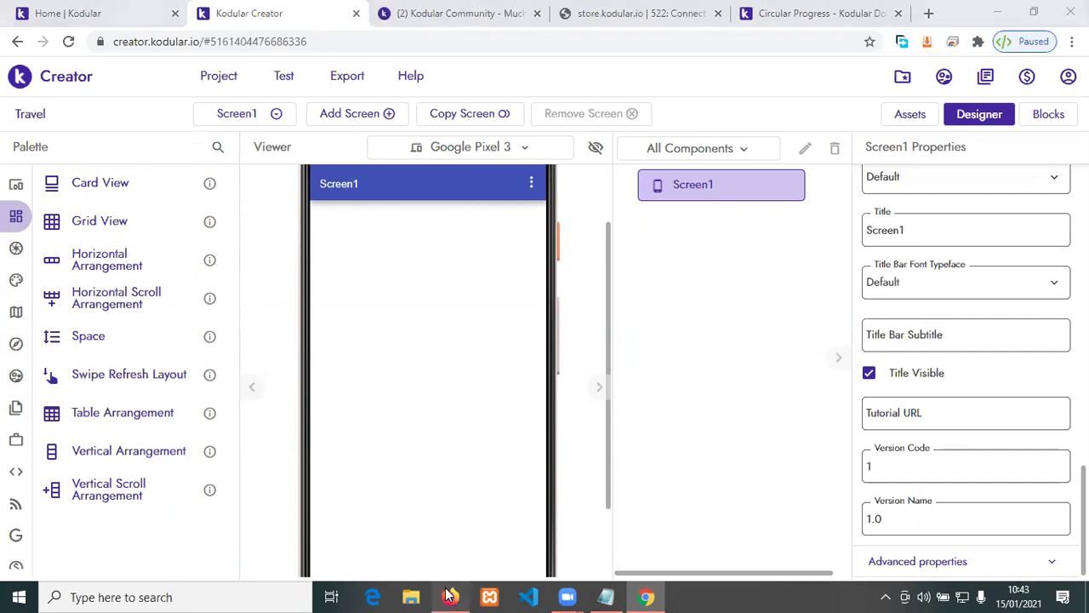
scroll(639, 350, "down", 4)
scroll(645, 349, "down", 4)
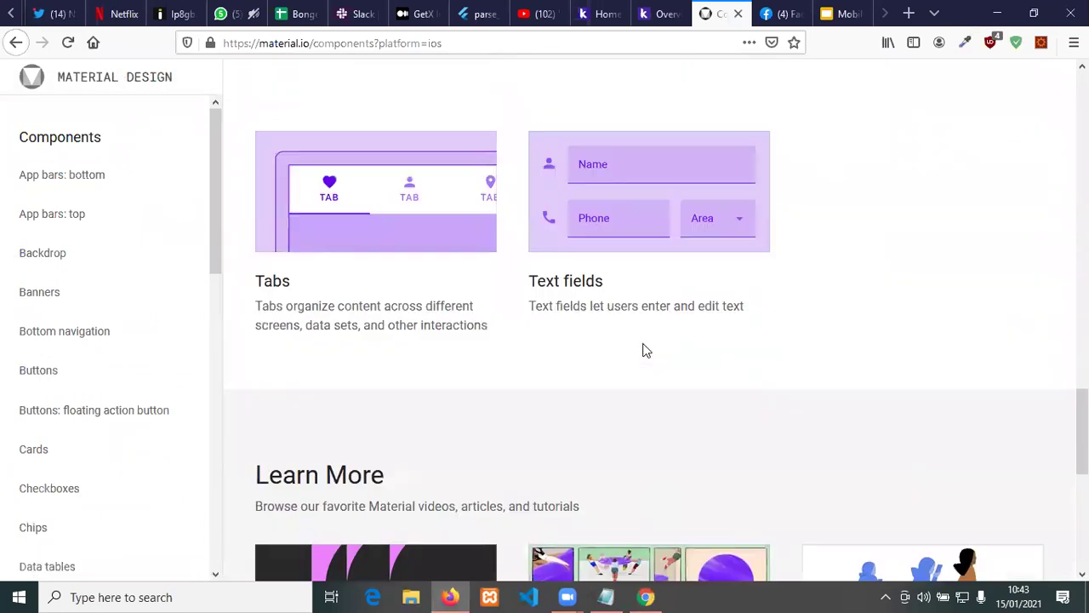
scroll(645, 350, "up", 9)
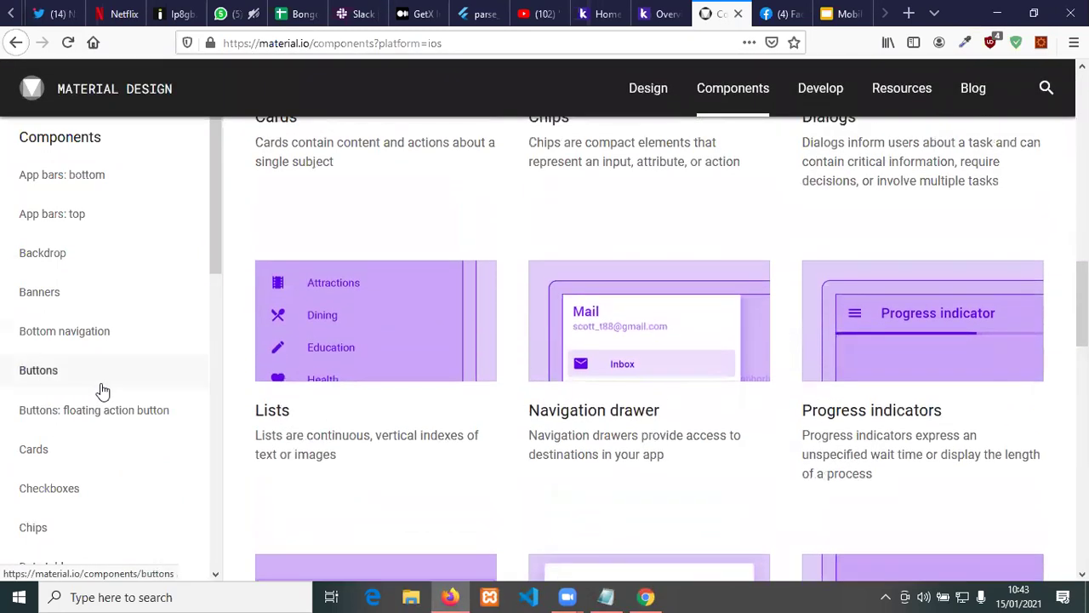
left_click(38, 457)
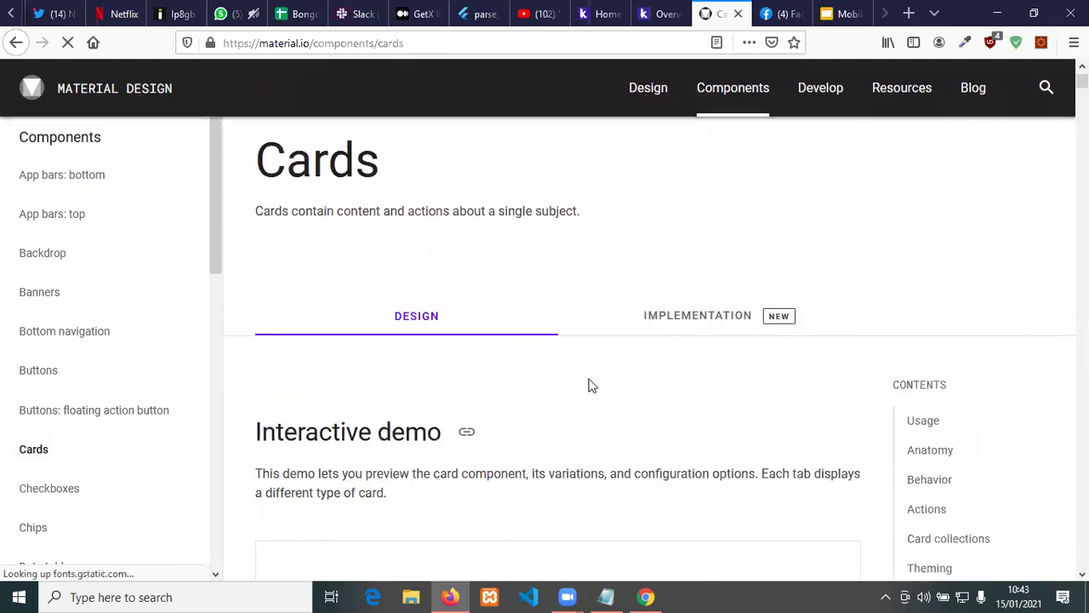
Step: Enable the Media, Supporting text and Buttons options for the elevated card in the Cards interactive demo
scroll(593, 388, "down", 5)
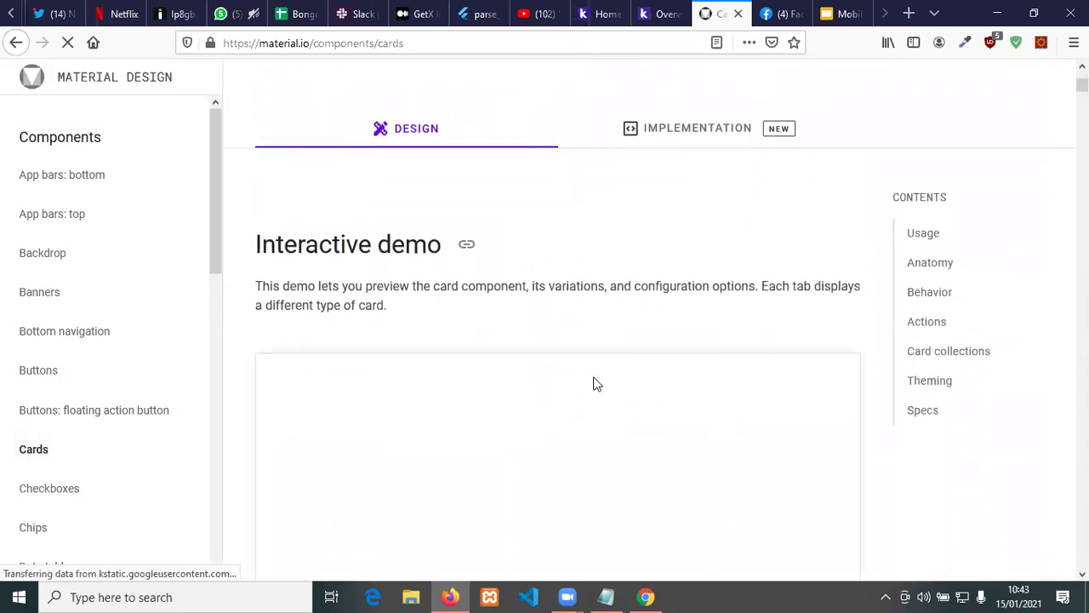
scroll(596, 384, "down", 1)
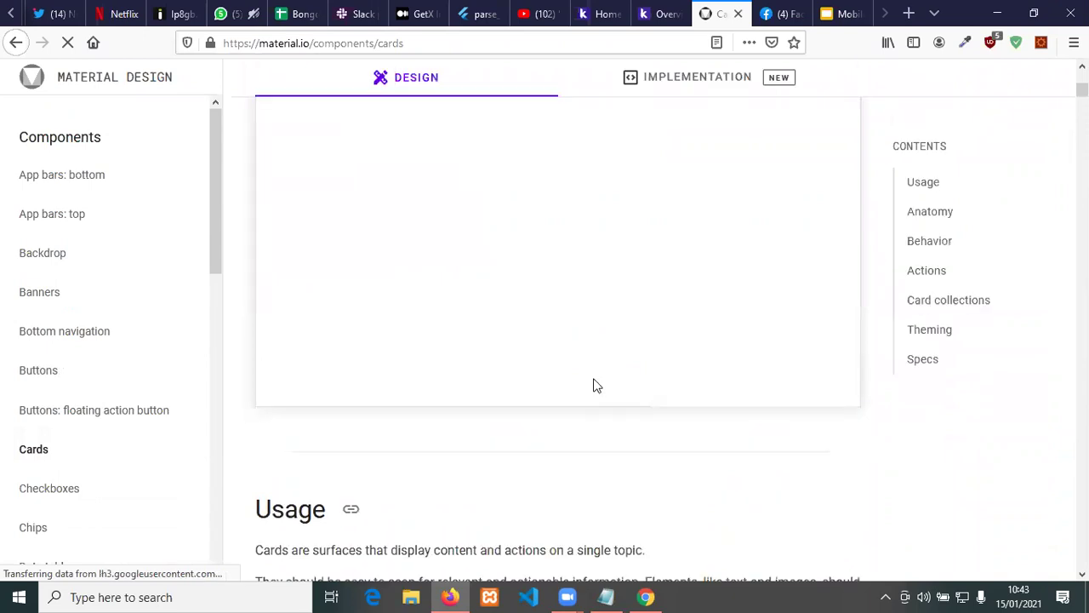
scroll(595, 385, "up", 2)
scroll(596, 386, "up", 5)
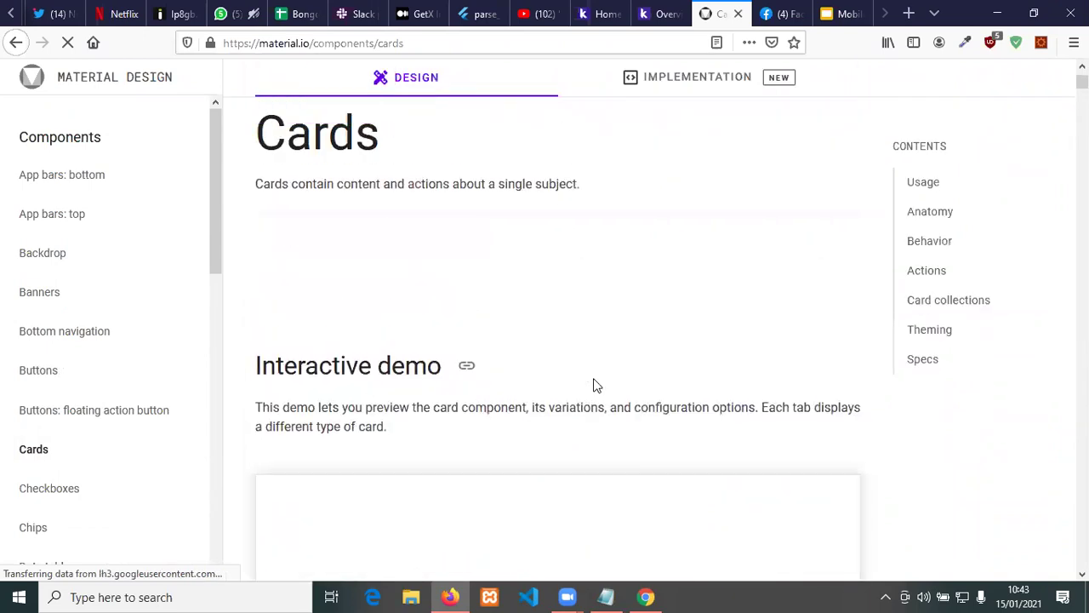
scroll(596, 385, "down", 8)
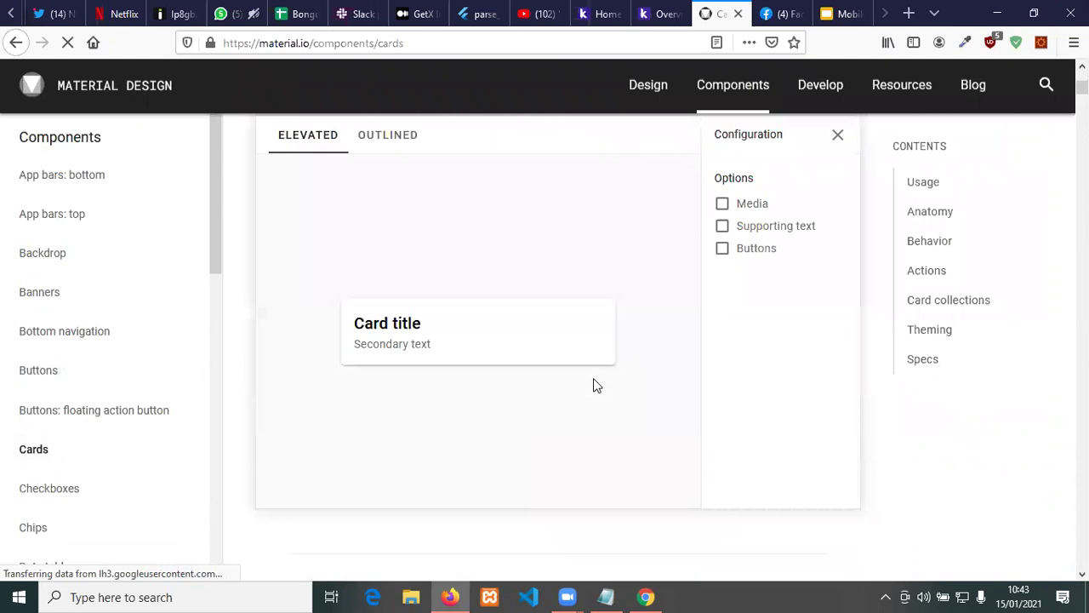
scroll(486, 440, "up", 3)
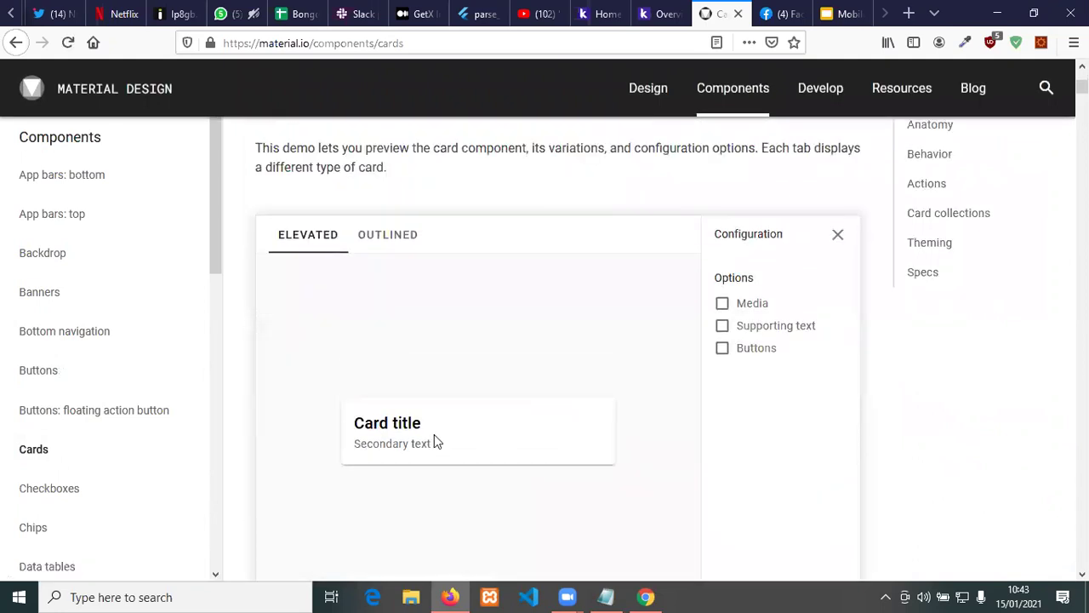
scroll(443, 439, "down", 1)
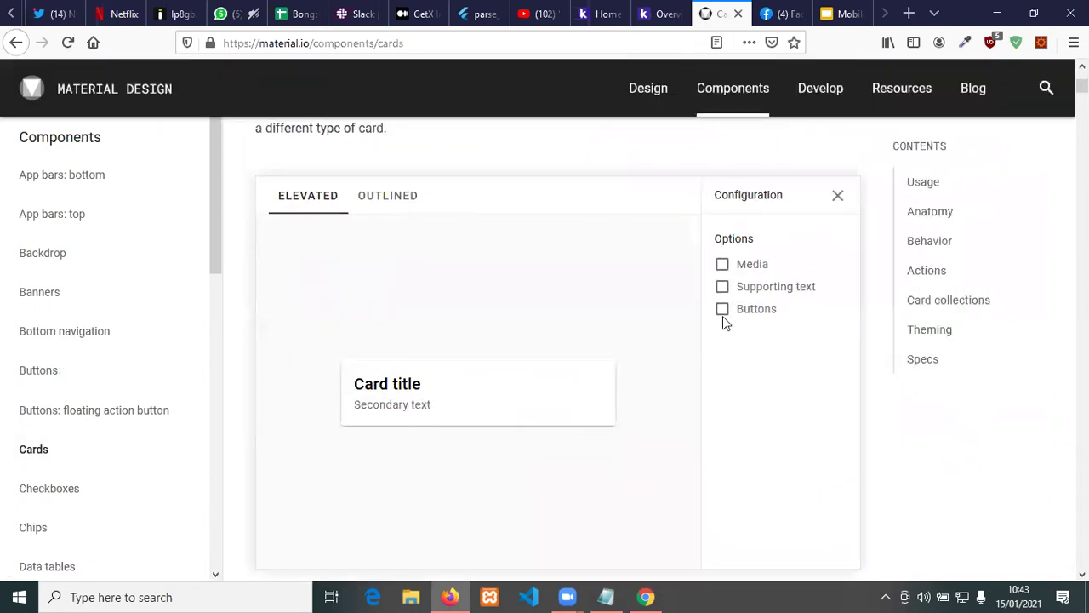
left_click(723, 265)
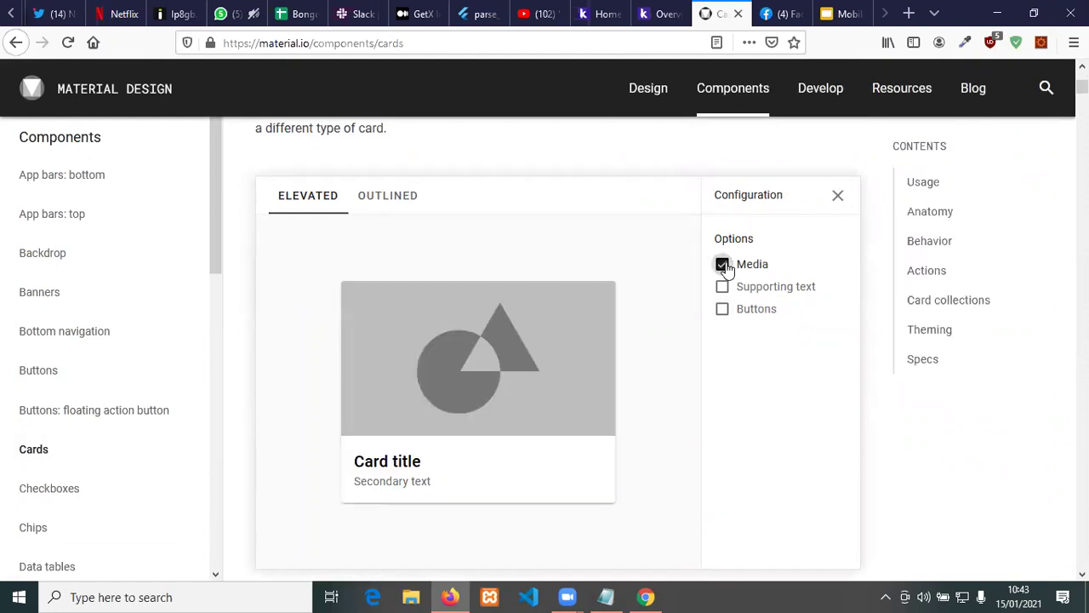
left_click(723, 290)
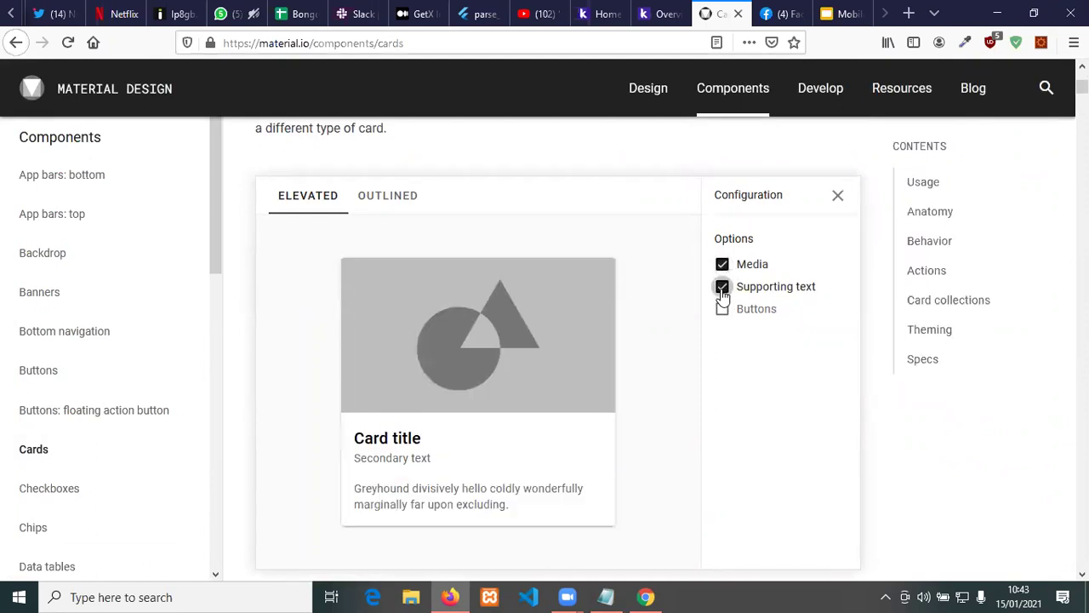
left_click(723, 314)
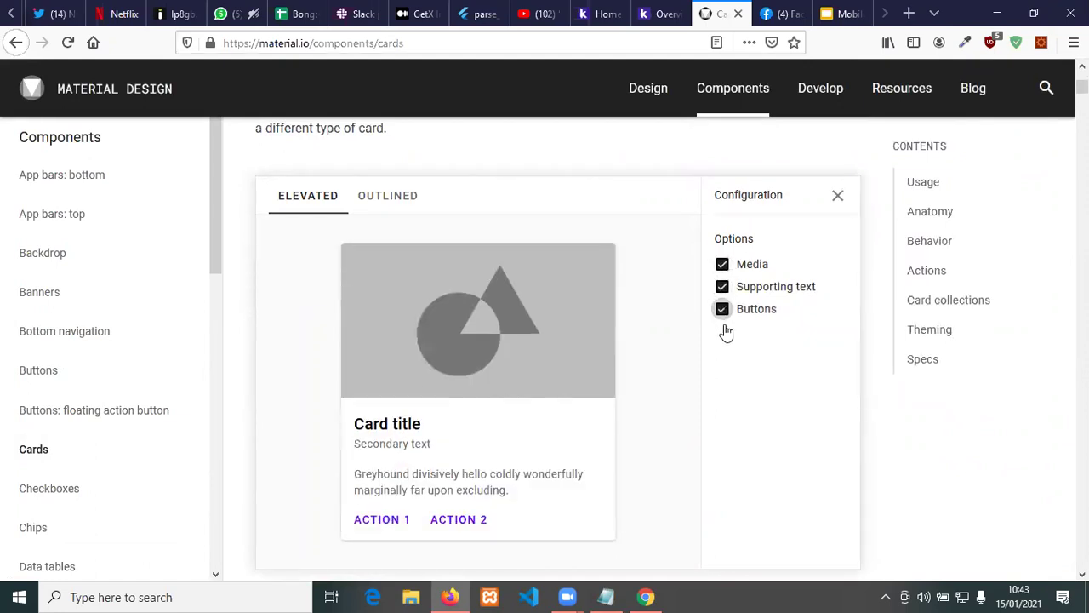
scroll(724, 330, "down", 3)
scroll(725, 330, "up", 2)
Step: Return to Kodular Creator in Chrome and view the Lists and the Navigation layout components
left_click(647, 595)
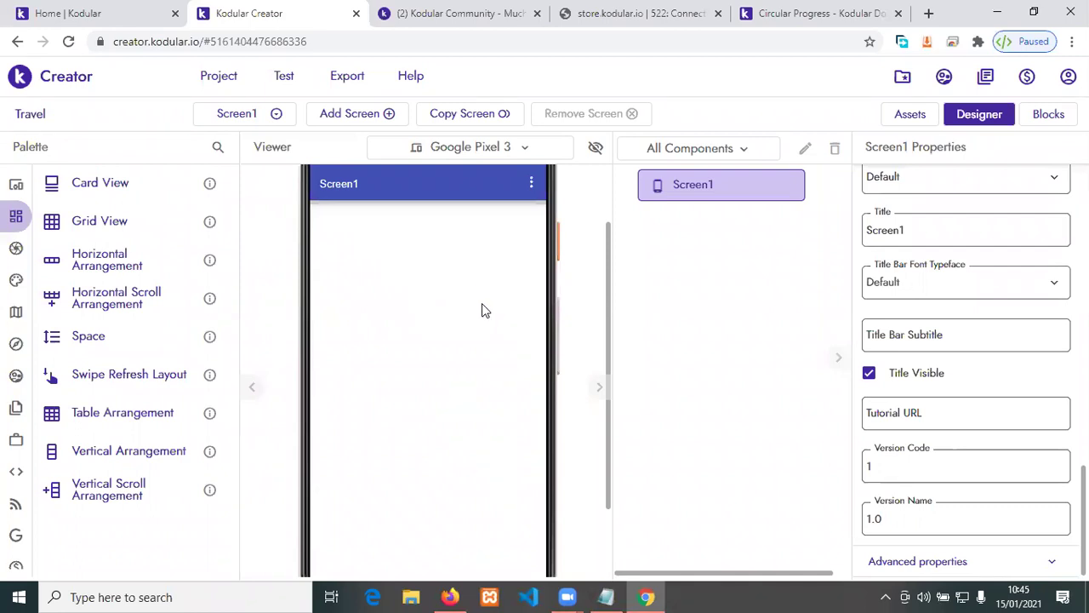
mouse_move(15, 215)
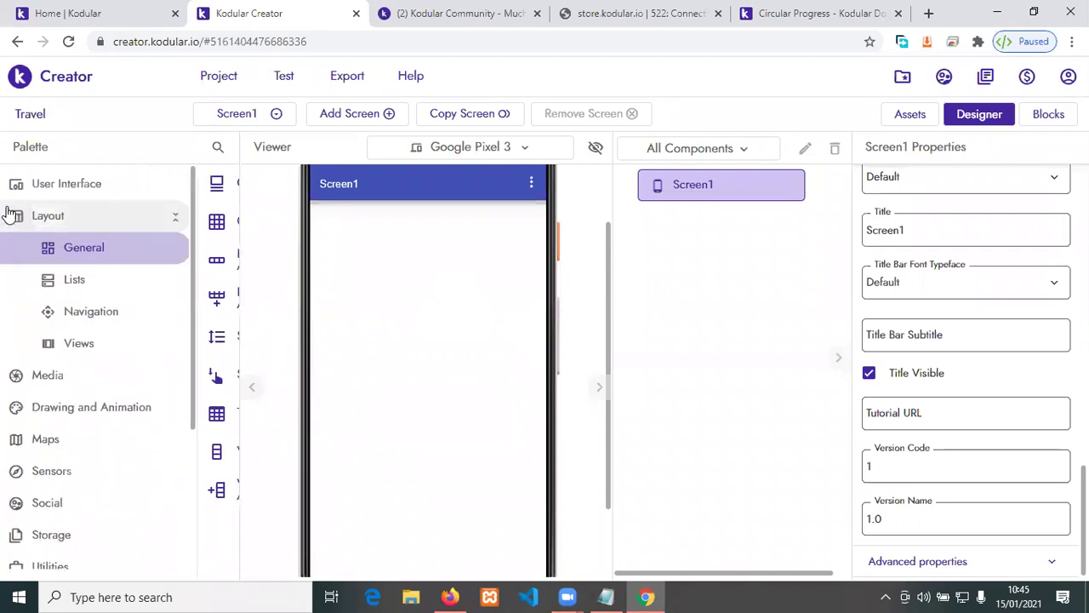
left_click(77, 280)
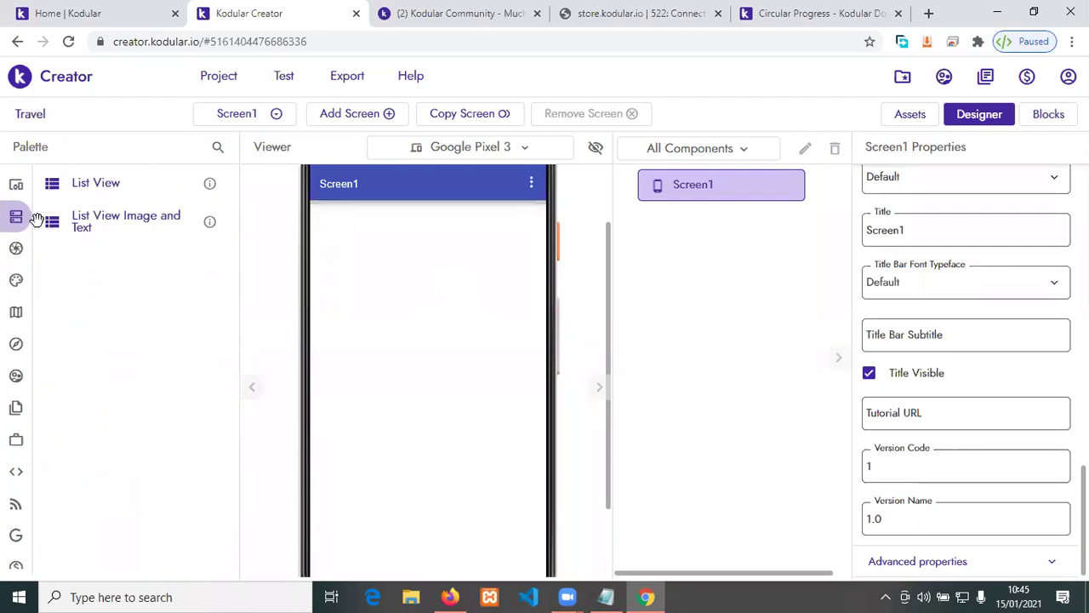
mouse_move(36, 219)
left_click(68, 322)
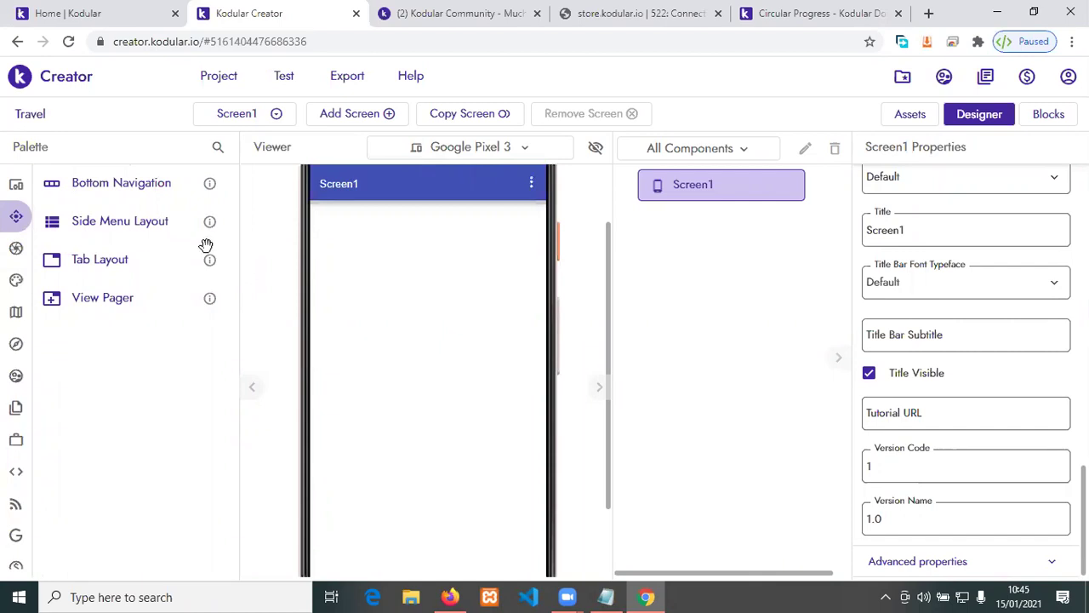
Step: Add a Bottom Navigation component to Screen1 and check it in the phone preview
scroll(443, 403, "down", 3)
scroll(443, 403, "up", 3)
left_click_drag(126, 182, 447, 516)
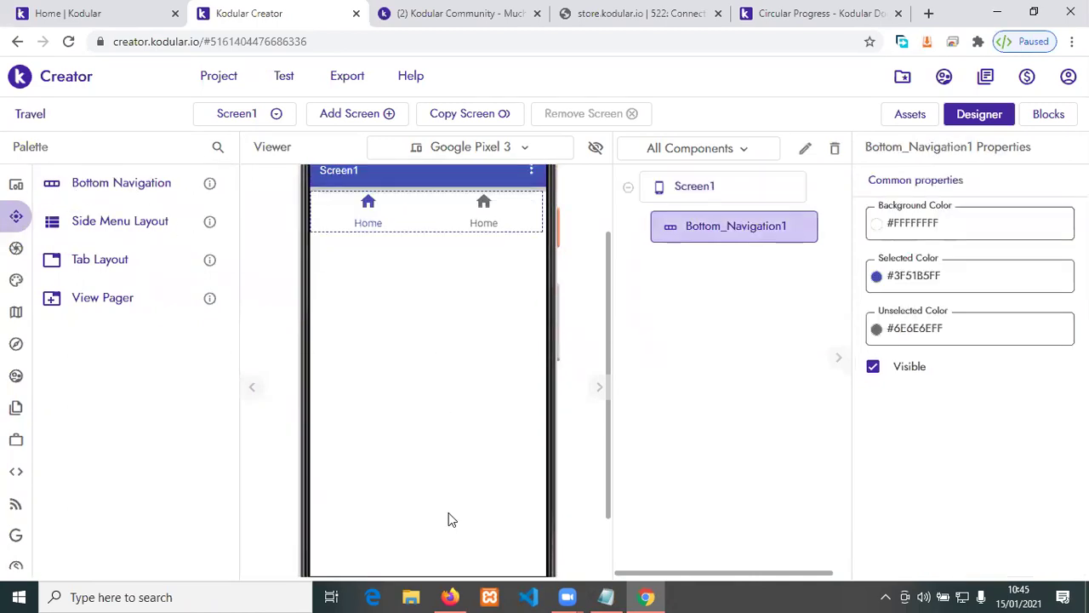
scroll(447, 510, "down", 3)
scroll(449, 507, "up", 3)
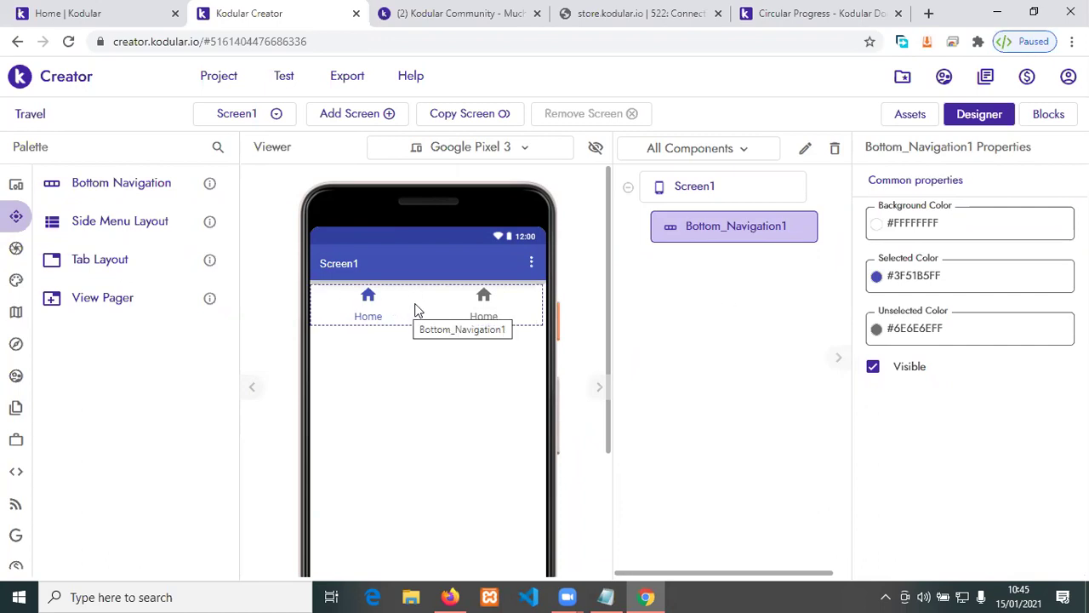
Step: Try to move the Bottom Navigation component lower on Screen1, and delete it from the project
left_click_drag(447, 309, 445, 398)
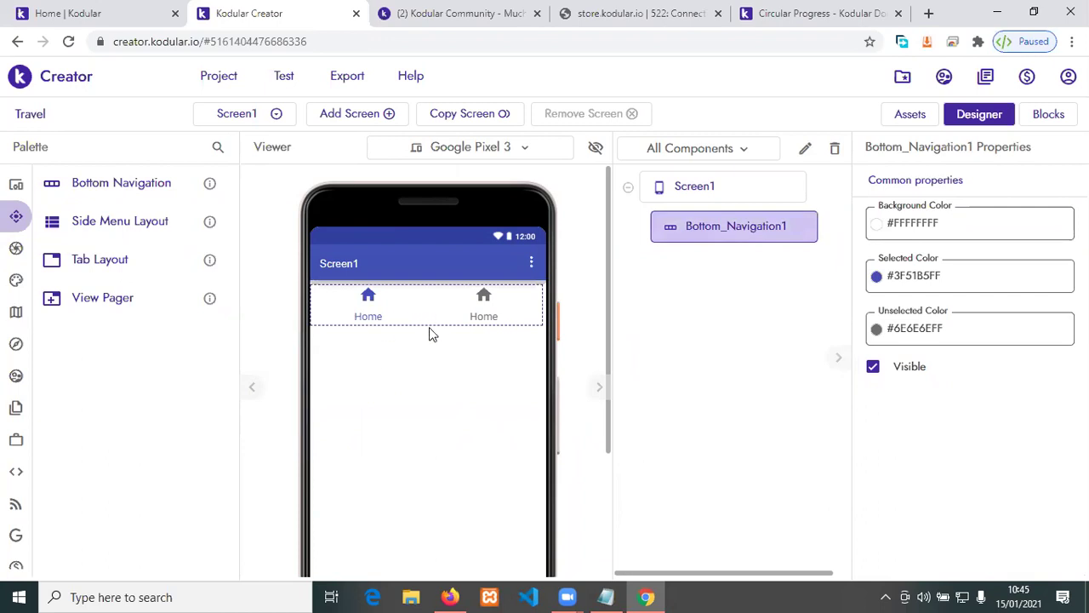
left_click(835, 150)
left_click(654, 394)
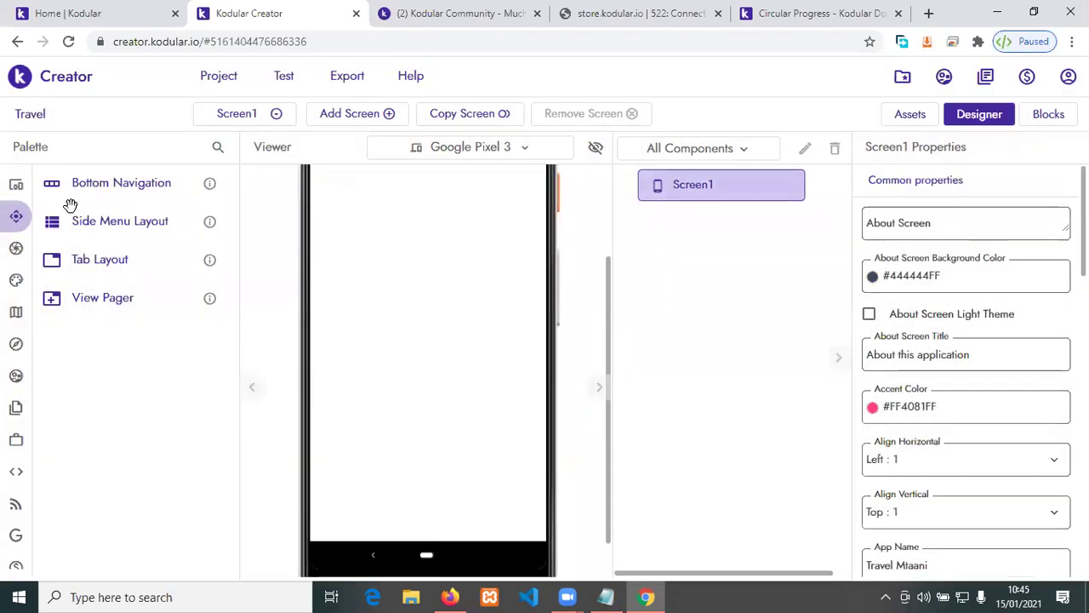
Step: Add a Side Menu Layout component to Screen1 and delete it from the project
left_click_drag(142, 222, 409, 349)
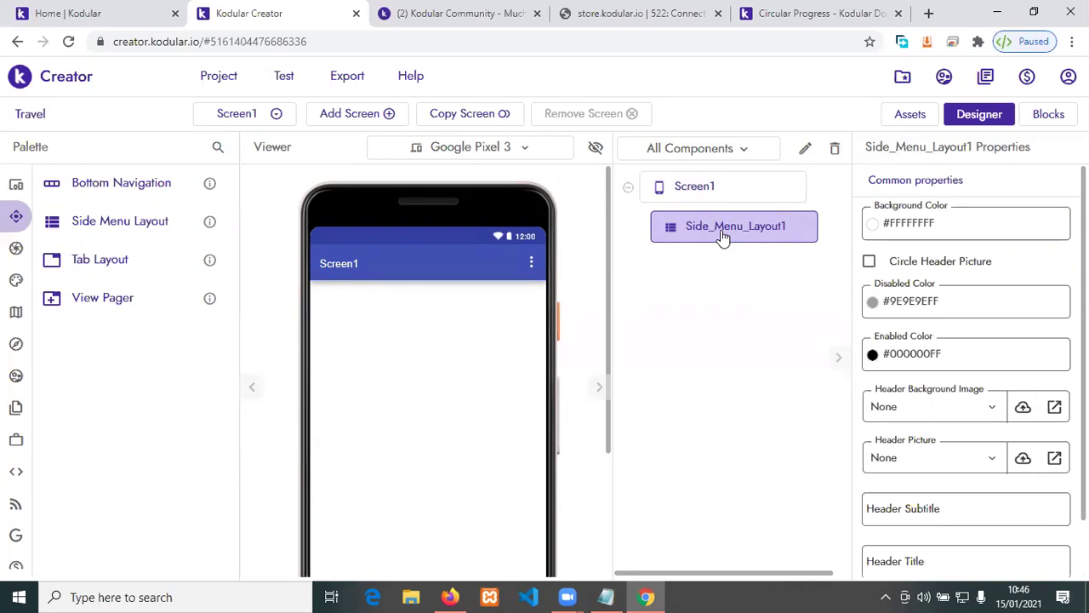
left_click(834, 148)
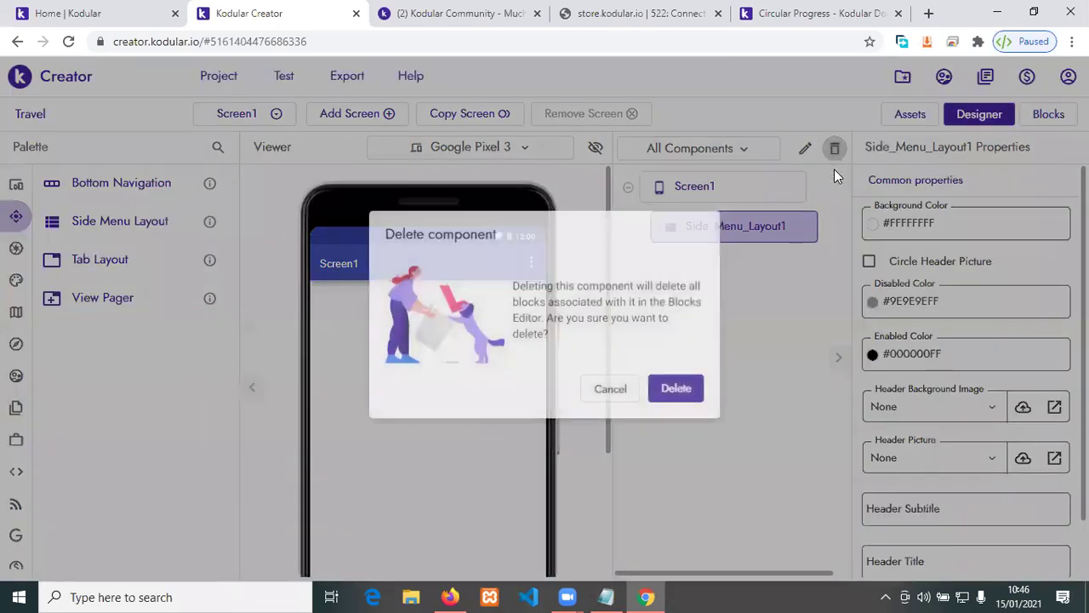
left_click(675, 392)
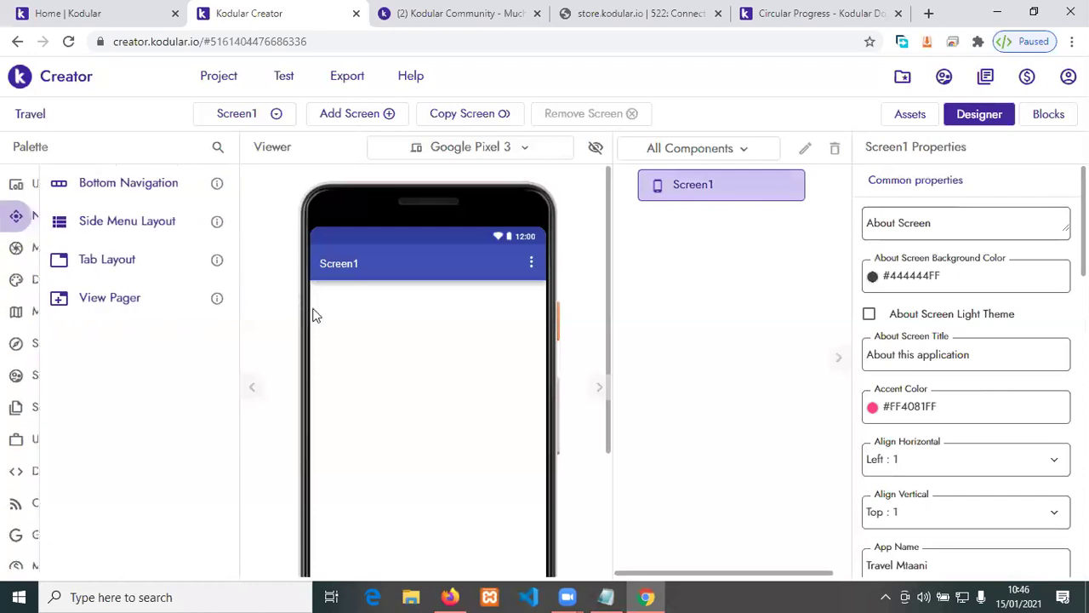
Step: Add a Tab Layout component to Screen1 to view its properties, and delete it from the project
left_click_drag(126, 259, 423, 346)
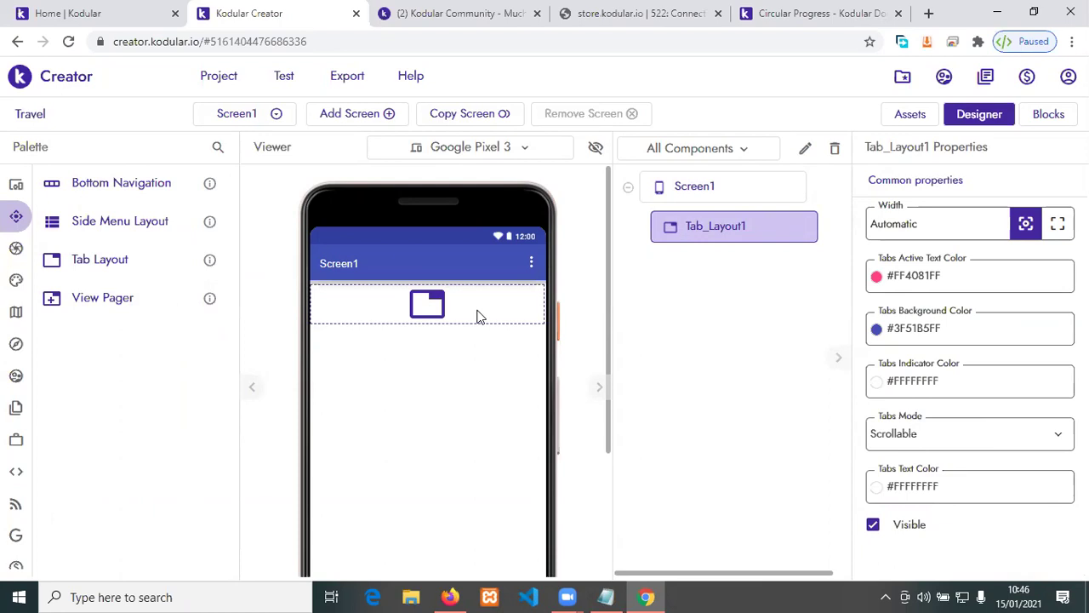
left_click(833, 150)
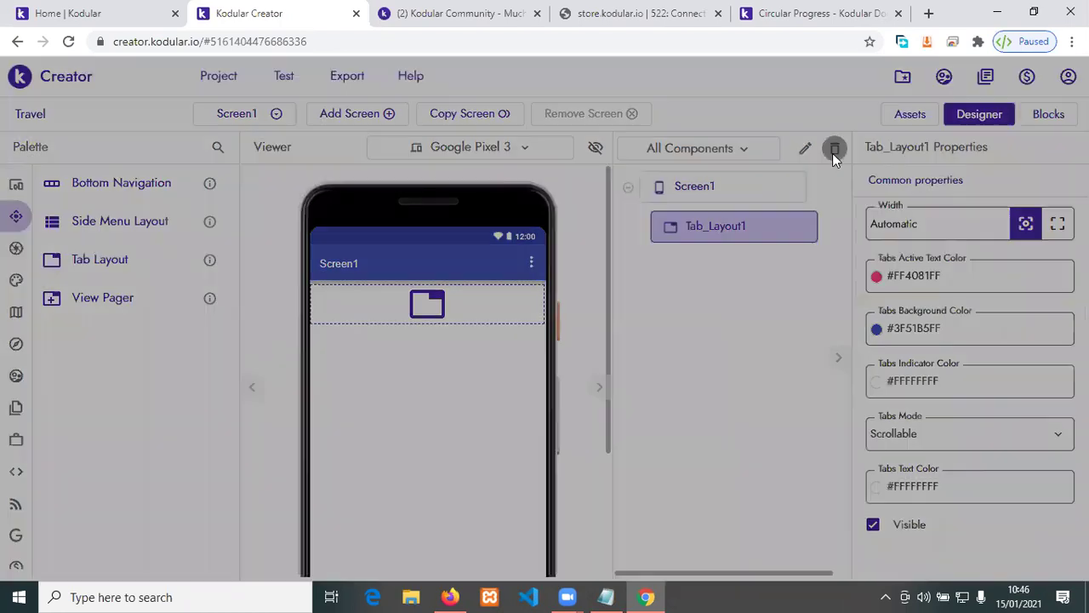
left_click(676, 397)
Step: Add a View Pager component to Screen1
left_click_drag(102, 302, 397, 331)
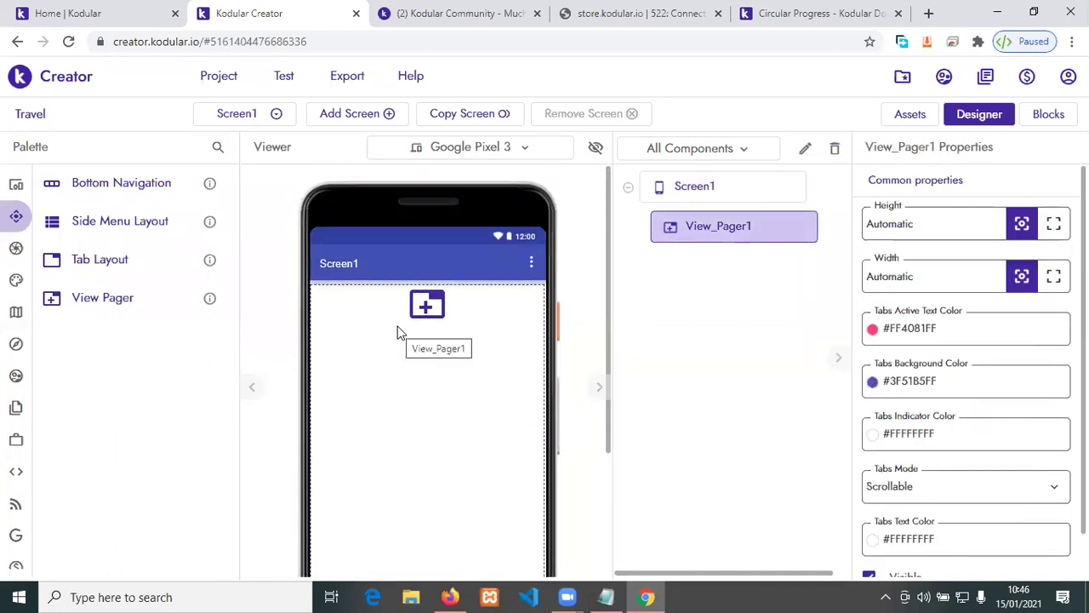
Step: Delete the View Pager component from Screen1 and confirm the deletion
left_click(835, 148)
left_click(686, 398)
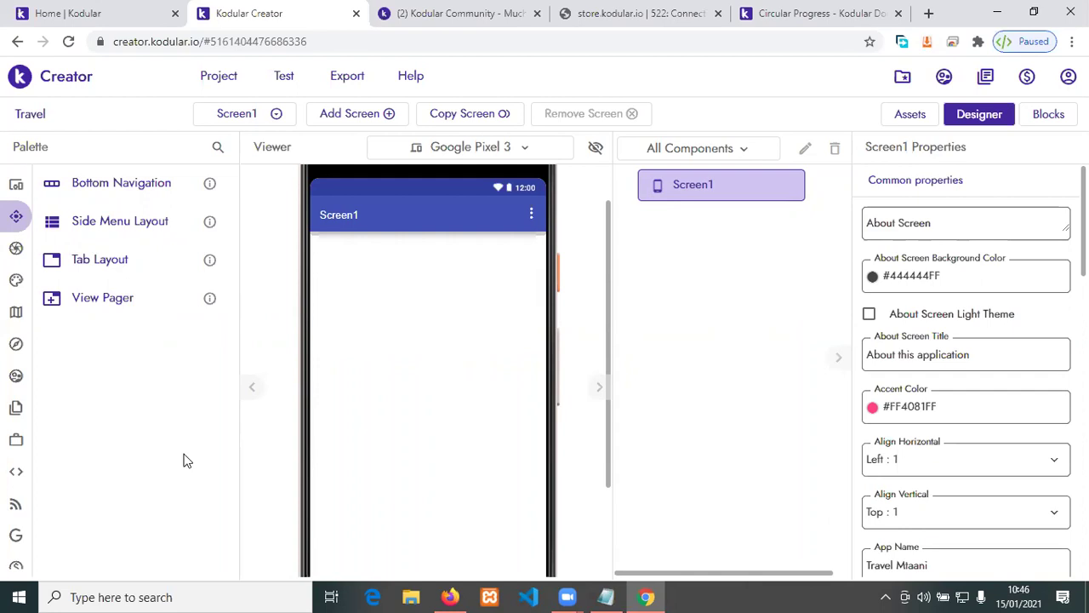
Step: Examine the available Views layout components, from Bottom Sheet to Web Viewer
mouse_move(16, 255)
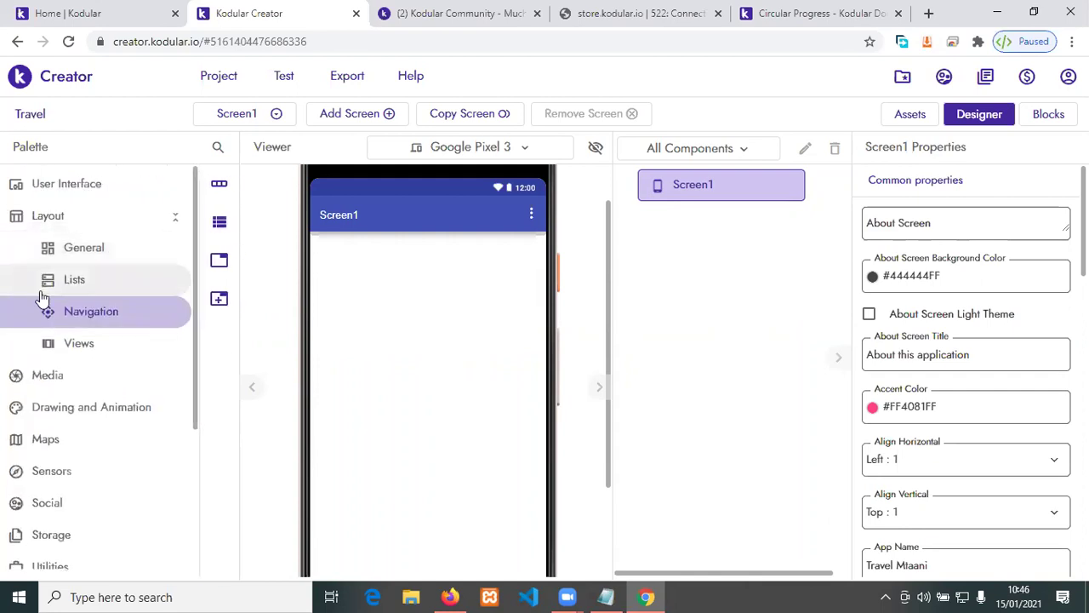
left_click(76, 344)
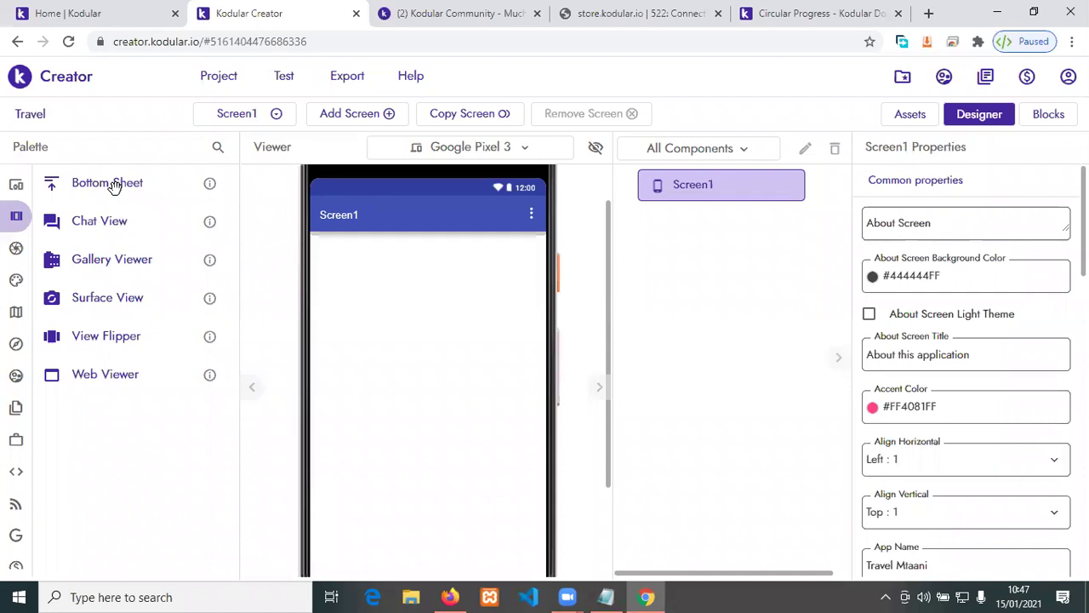
scroll(458, 528, "down", 1)
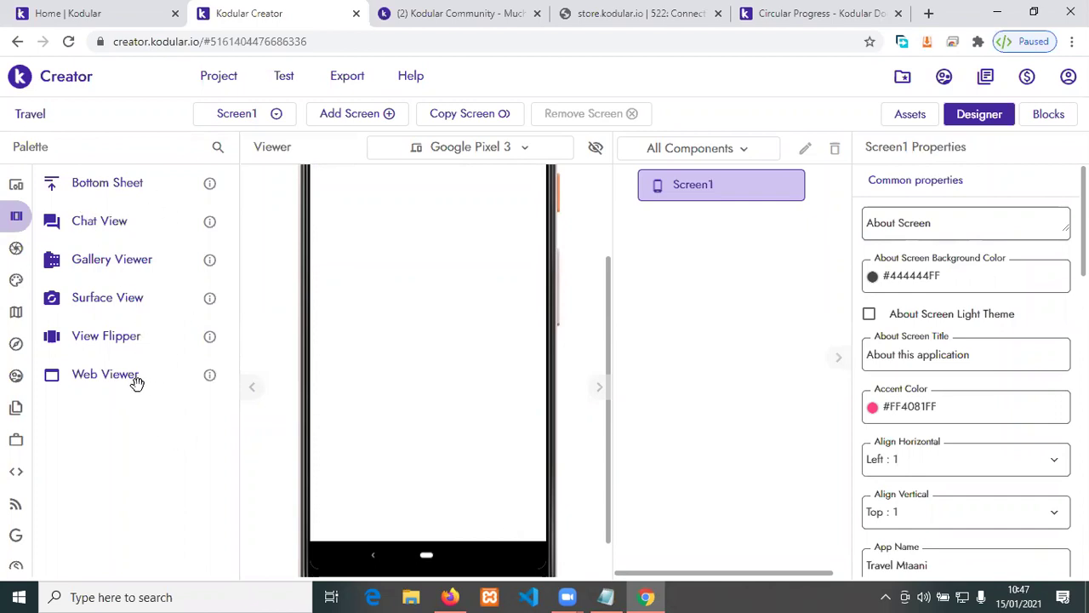
Step: Browse the Media component category through its full list of pickers, players, recorders and translation components
mouse_move(25, 253)
left_click(58, 382)
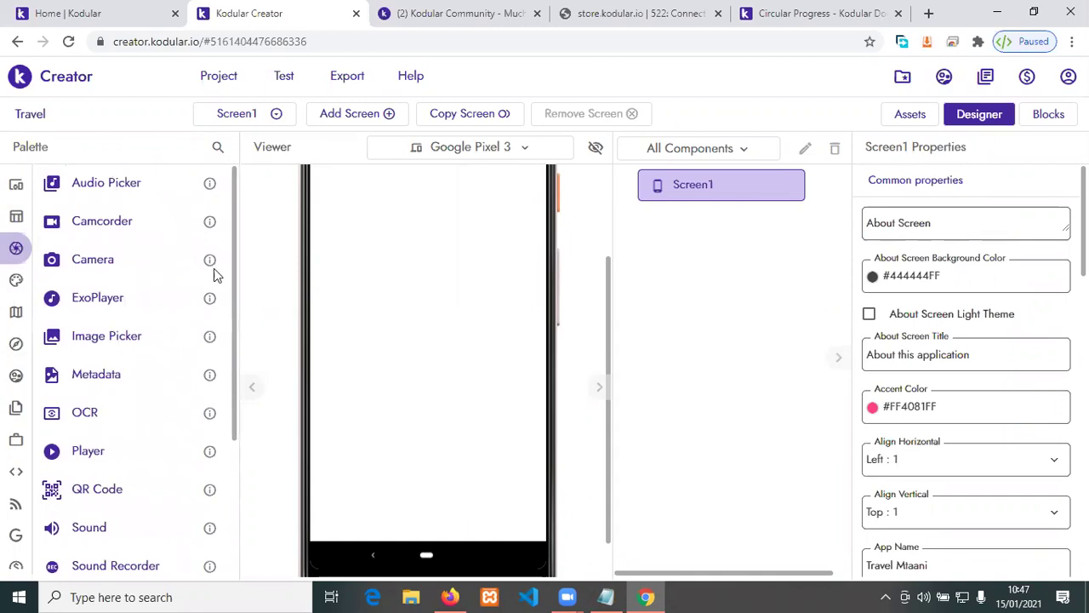
scroll(114, 320, "down", 5)
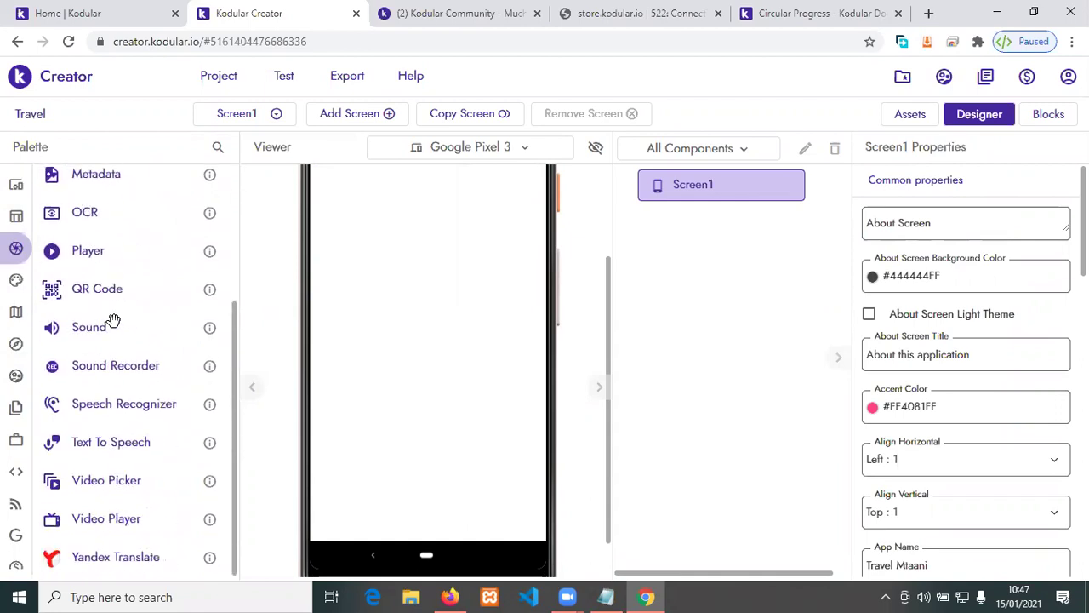
scroll(113, 320, "up", 5)
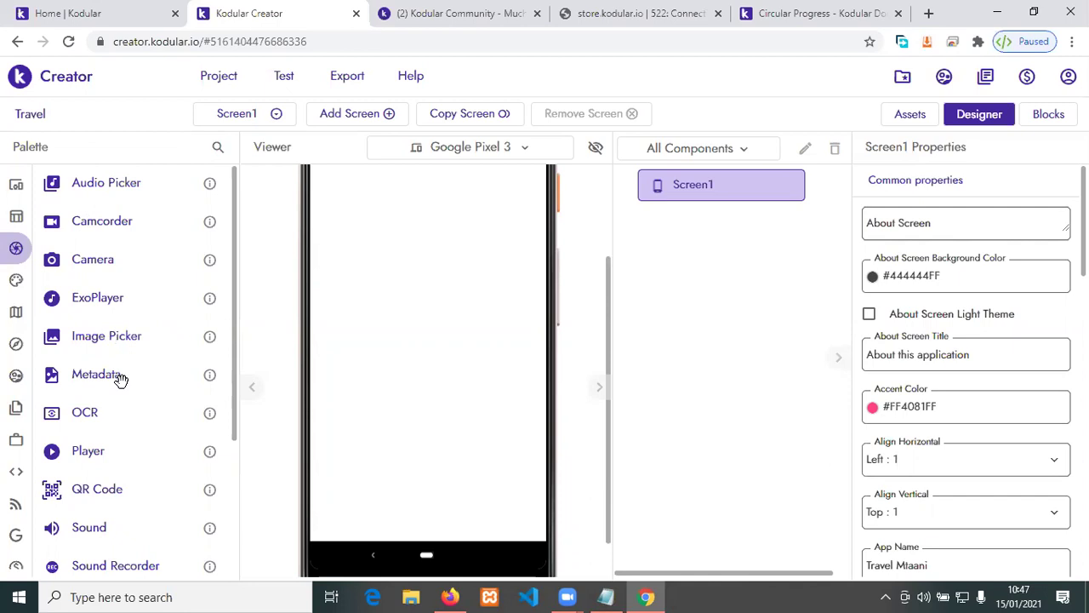
scroll(113, 419, "down", 1)
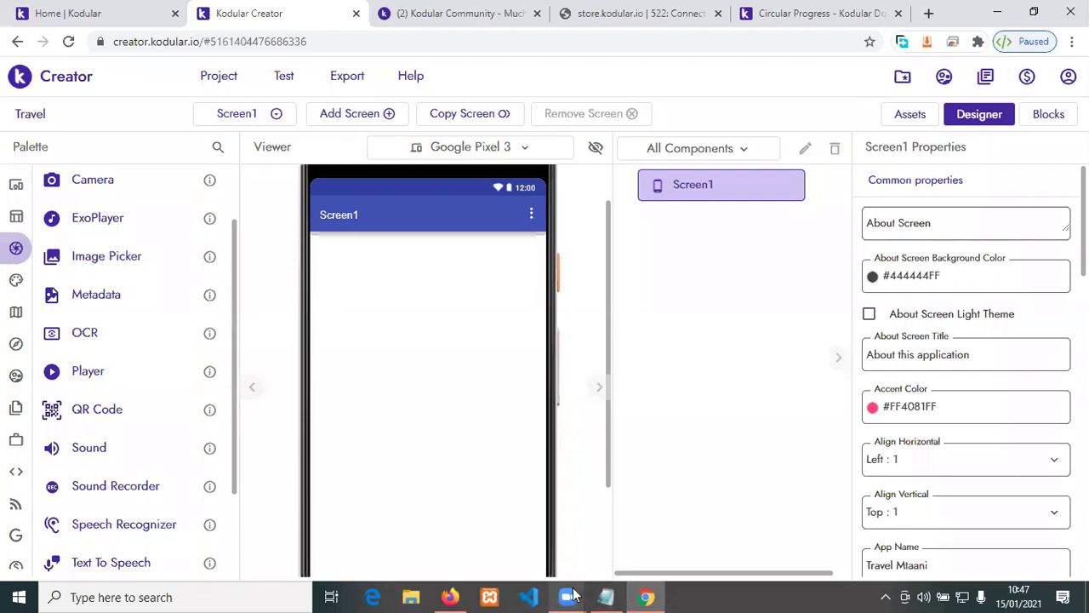
mouse_move(572, 596)
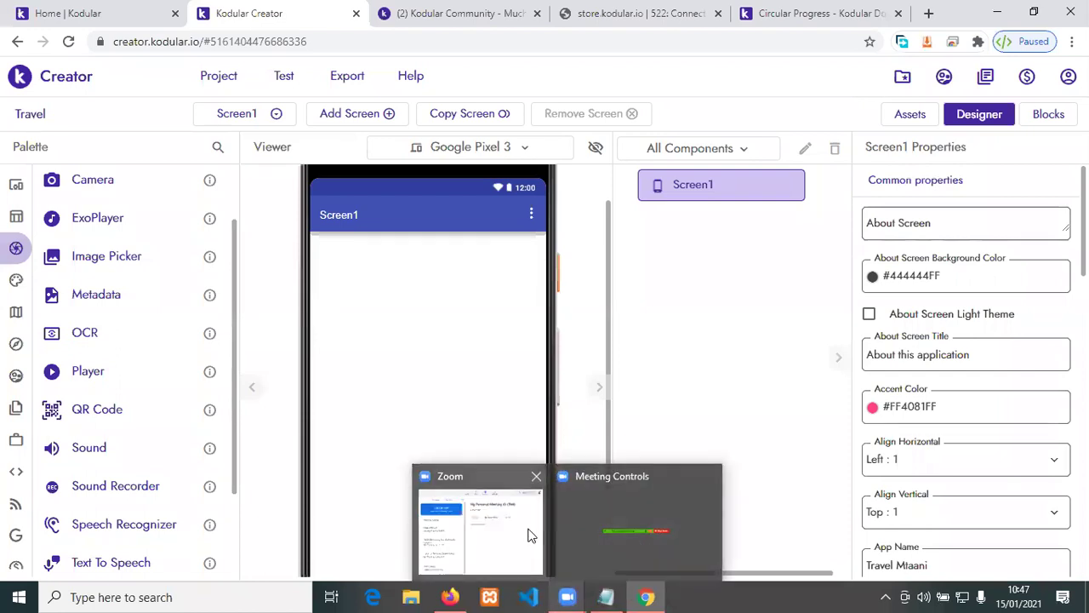
left_click(616, 537)
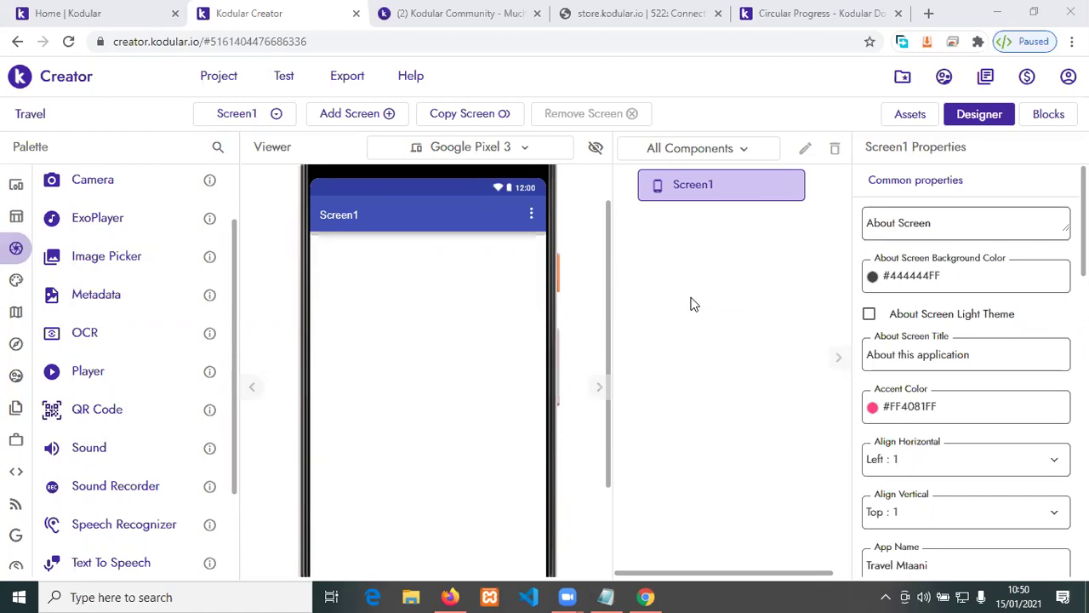
left_click(341, 329)
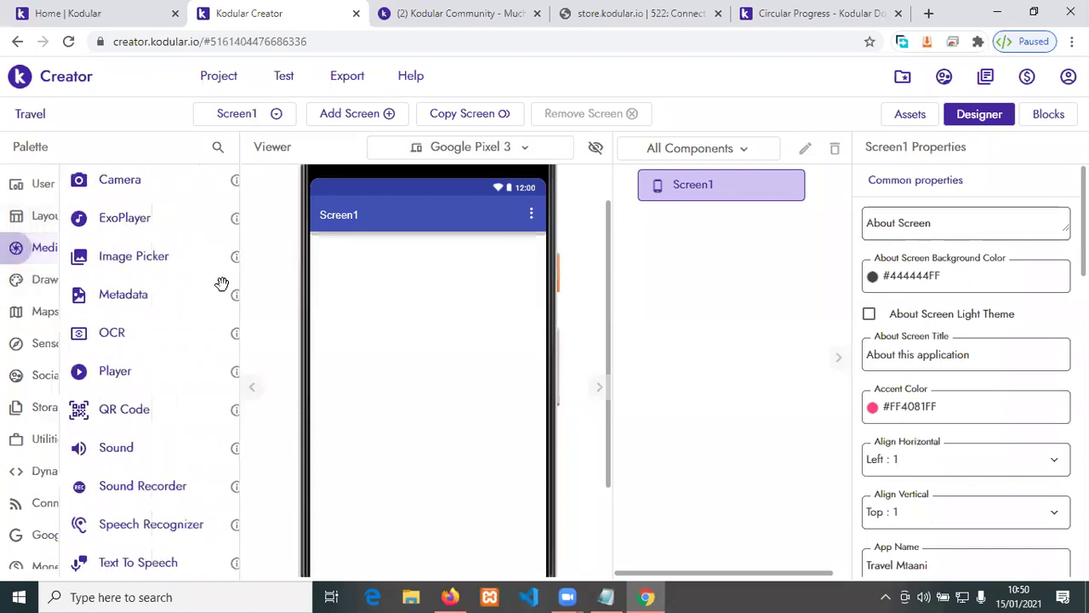
Step: Go through the Media components again, from Audio Picker down to Yandex Translate
scroll(113, 357, "down", 2)
scroll(112, 359, "up", 3)
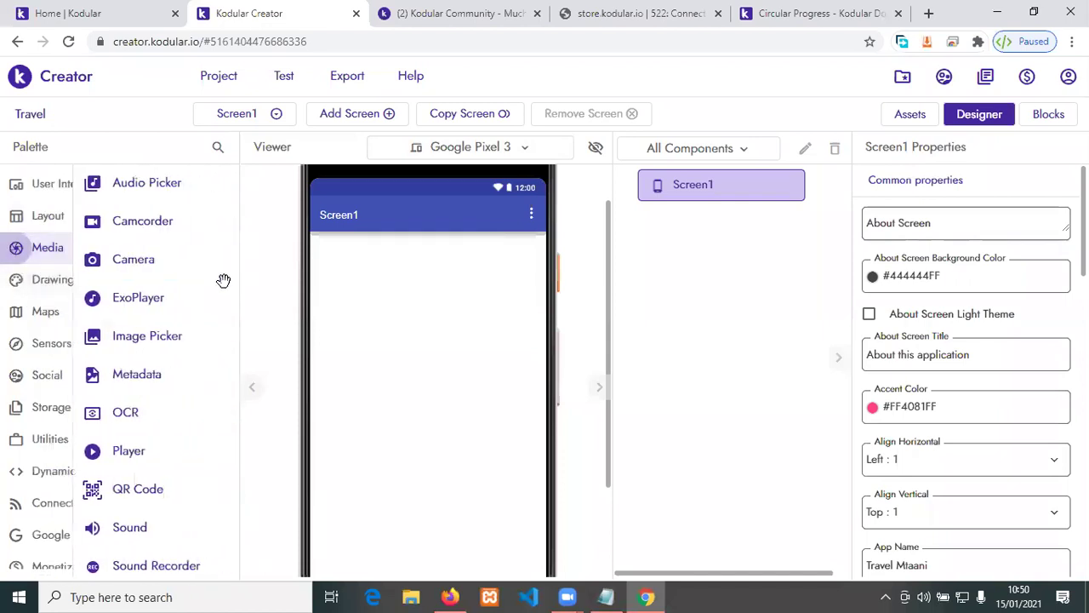
scroll(181, 357, "down", 3)
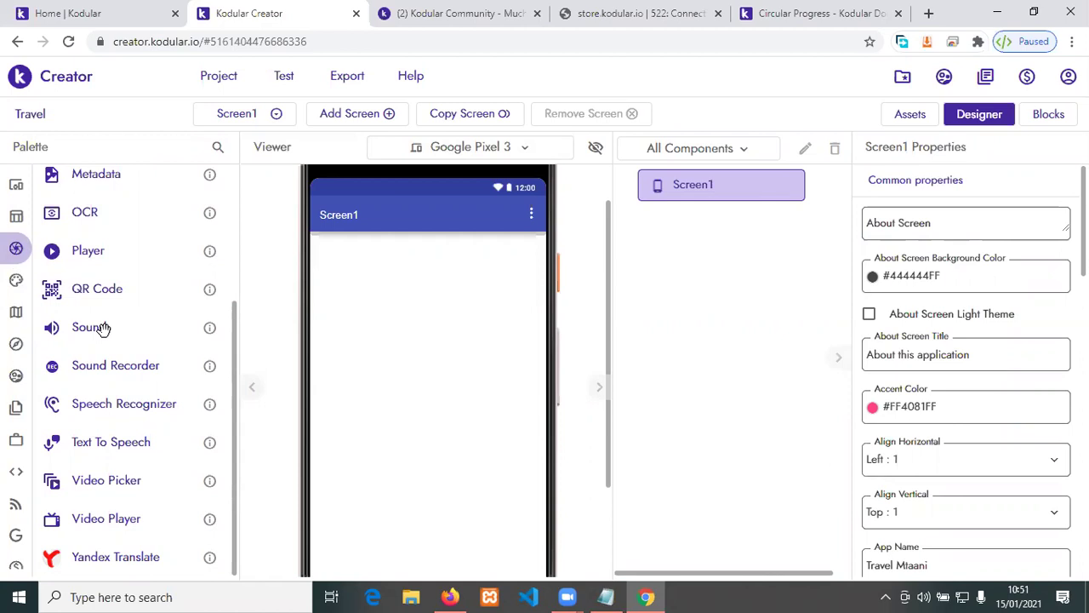
Step: Add a Lottie component from Drawing and Animation to Screen1 to view its properties, and delete it from the project
mouse_move(10, 291)
left_click(72, 289)
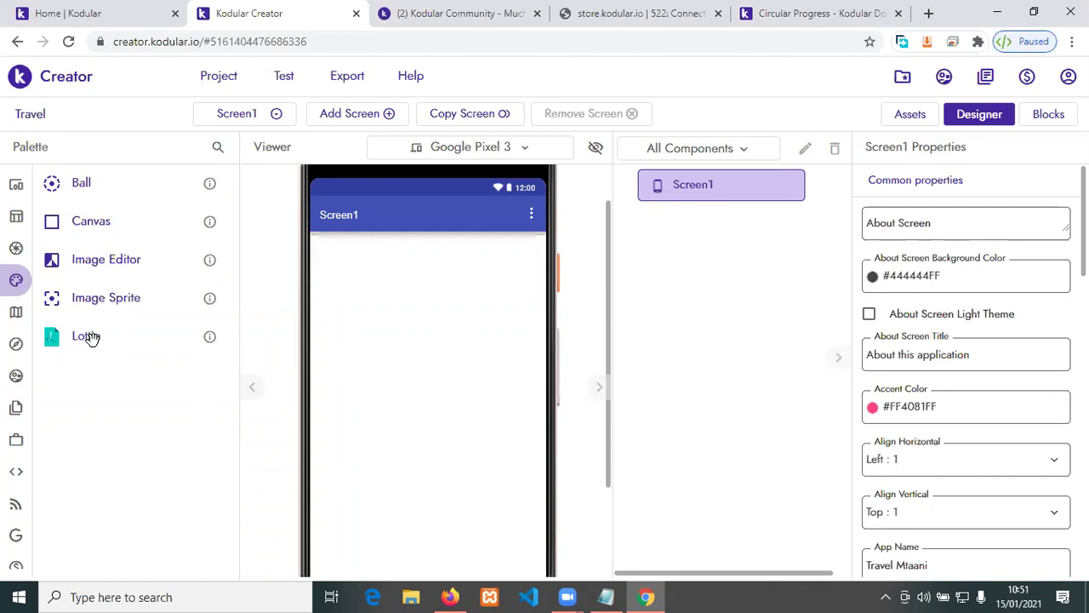
left_click_drag(91, 337, 377, 383)
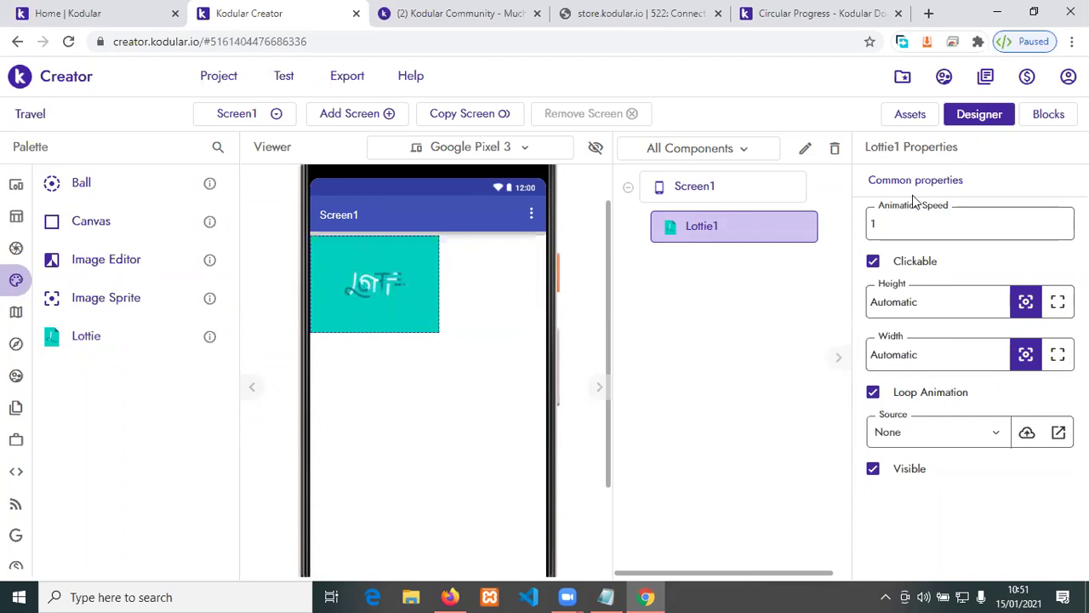
left_click(835, 148)
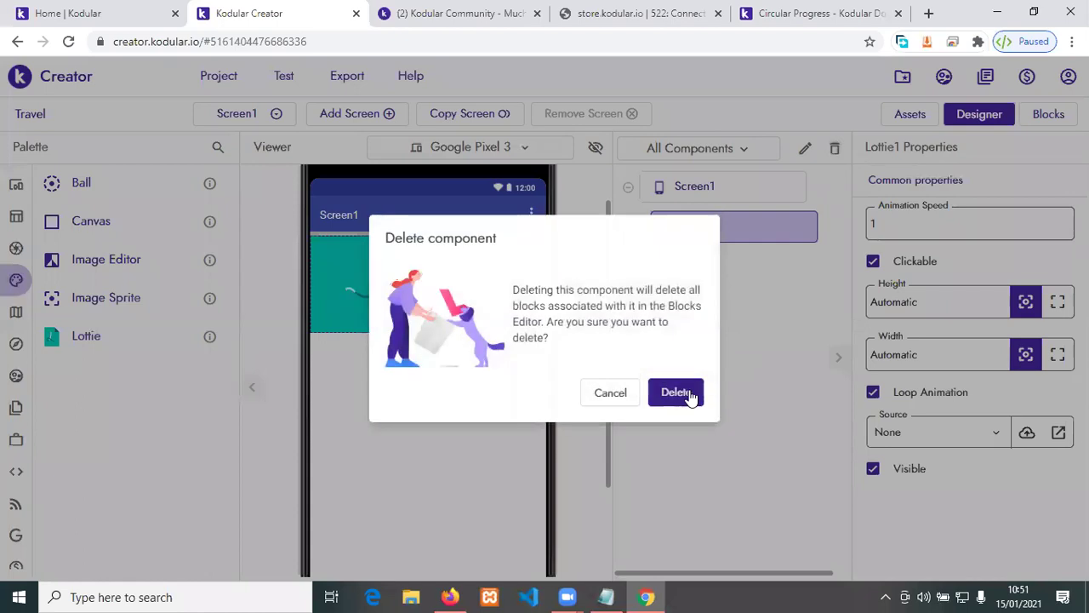
left_click(681, 393)
Step: Examine the Maps components and the full list of Sensors components
mouse_move(29, 375)
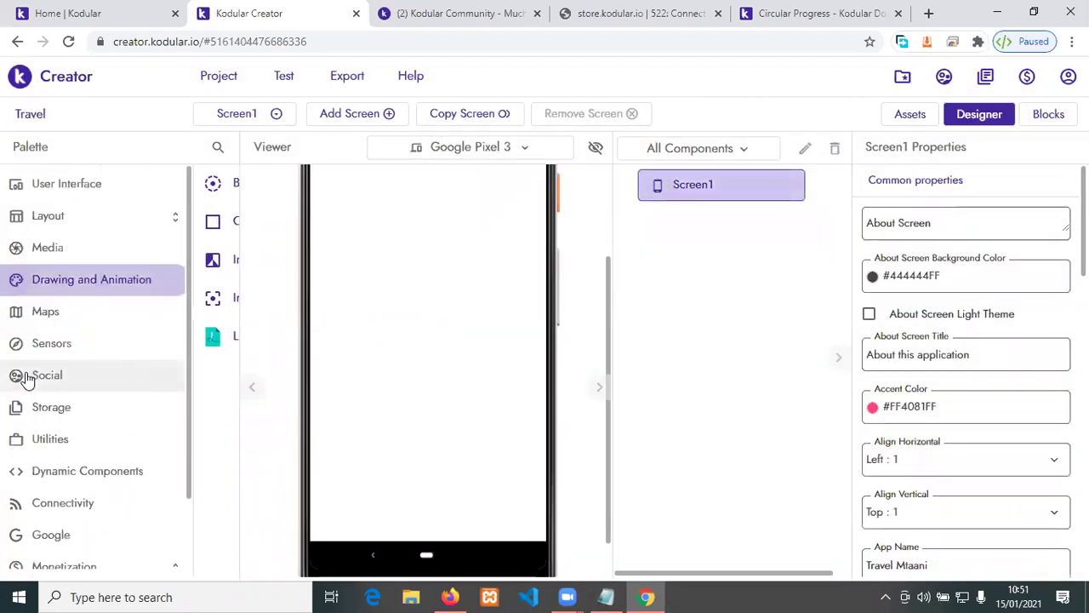
left_click(47, 315)
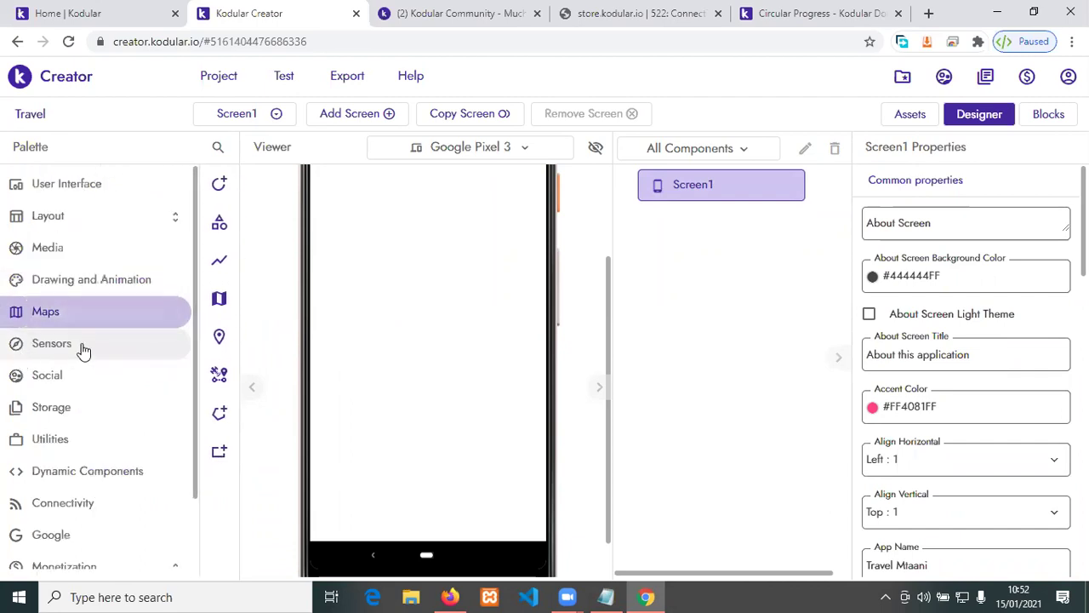
left_click(82, 345)
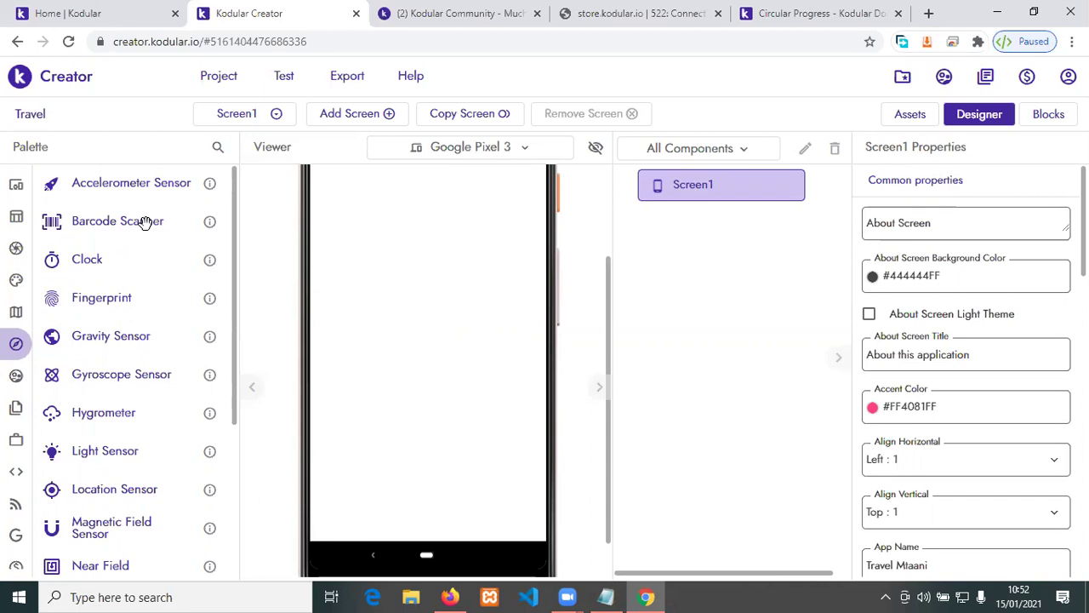
scroll(149, 410, "down", 3)
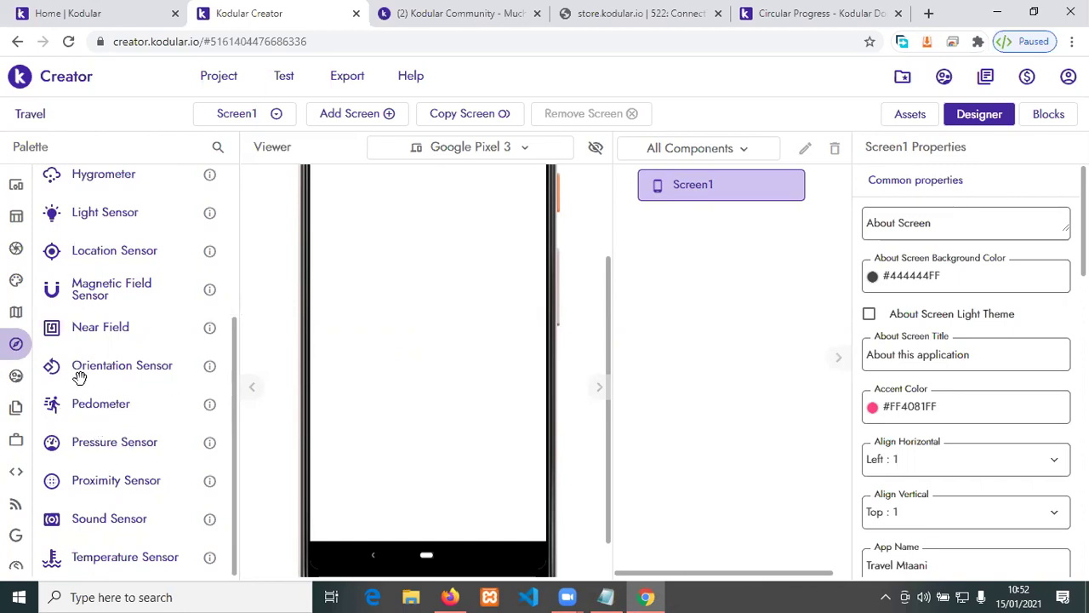
mouse_move(12, 349)
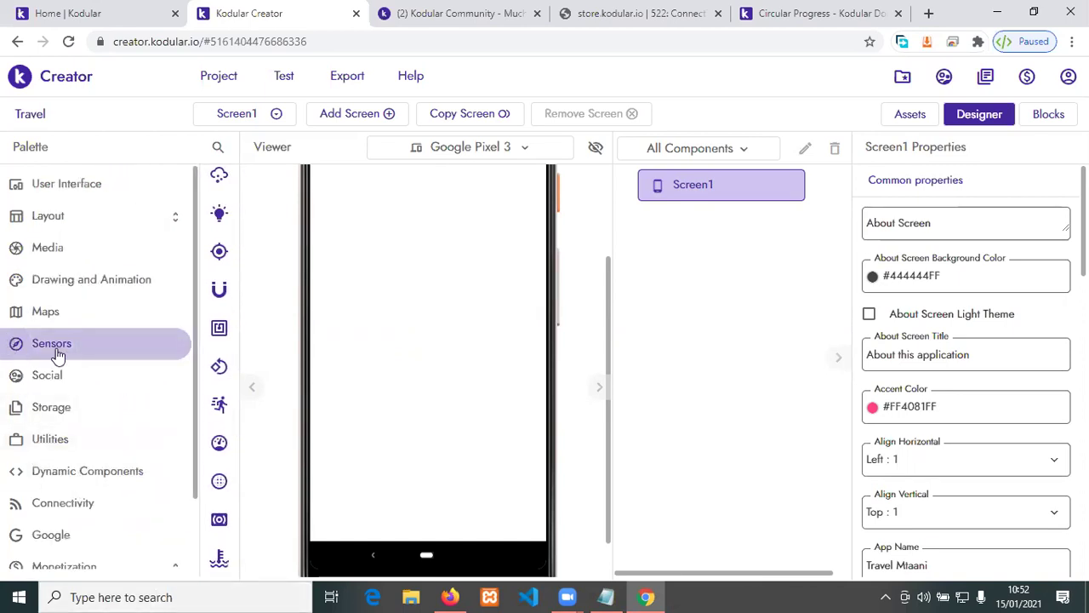
Step: Examine the components offered in the Social, Storage and Utilities categories
left_click(60, 381)
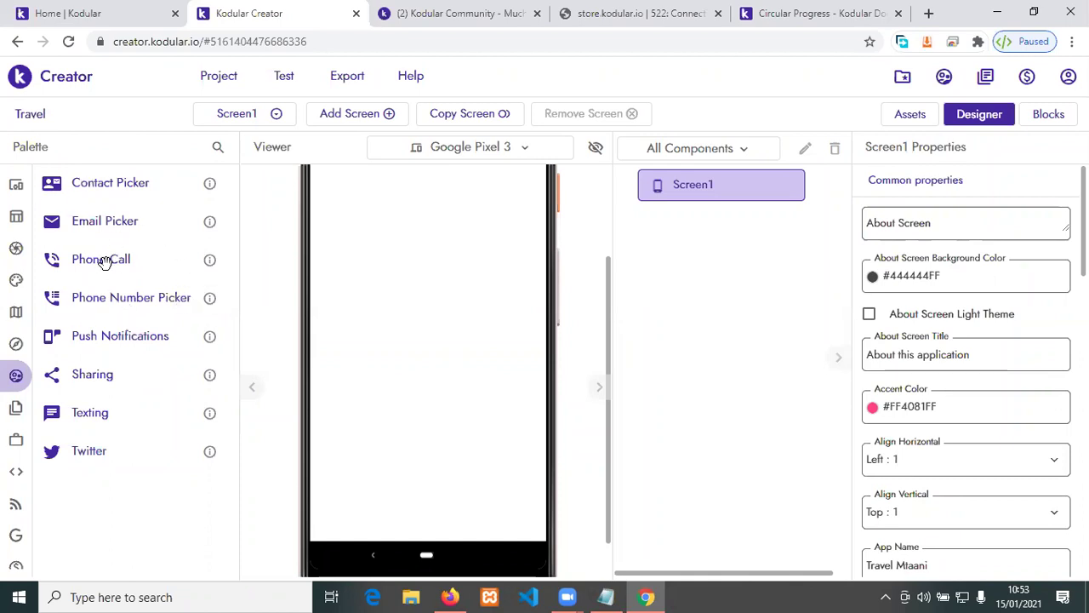
left_click(38, 417)
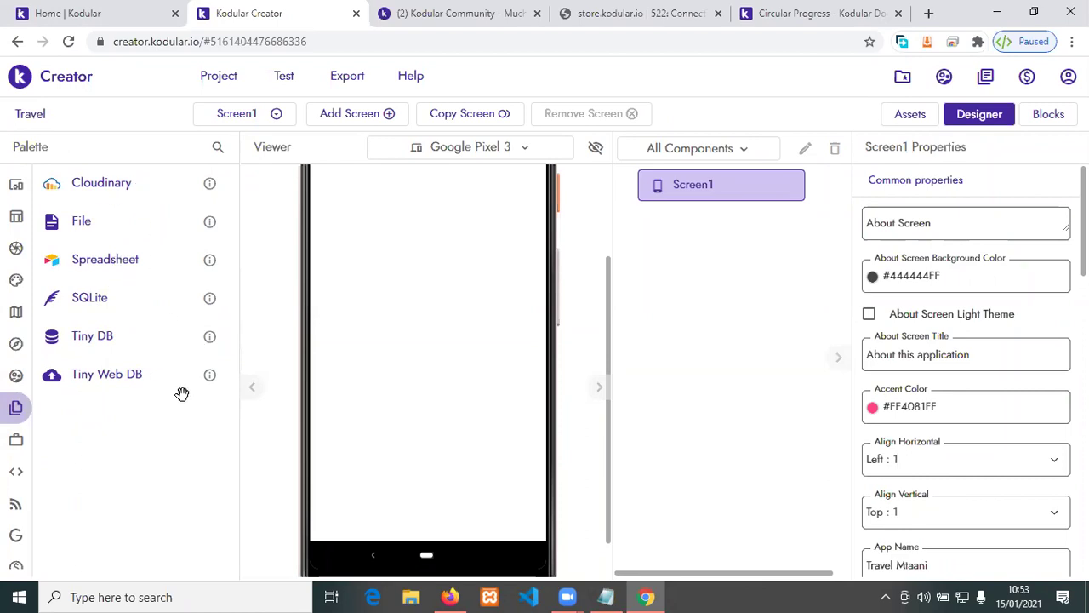
left_click(17, 443)
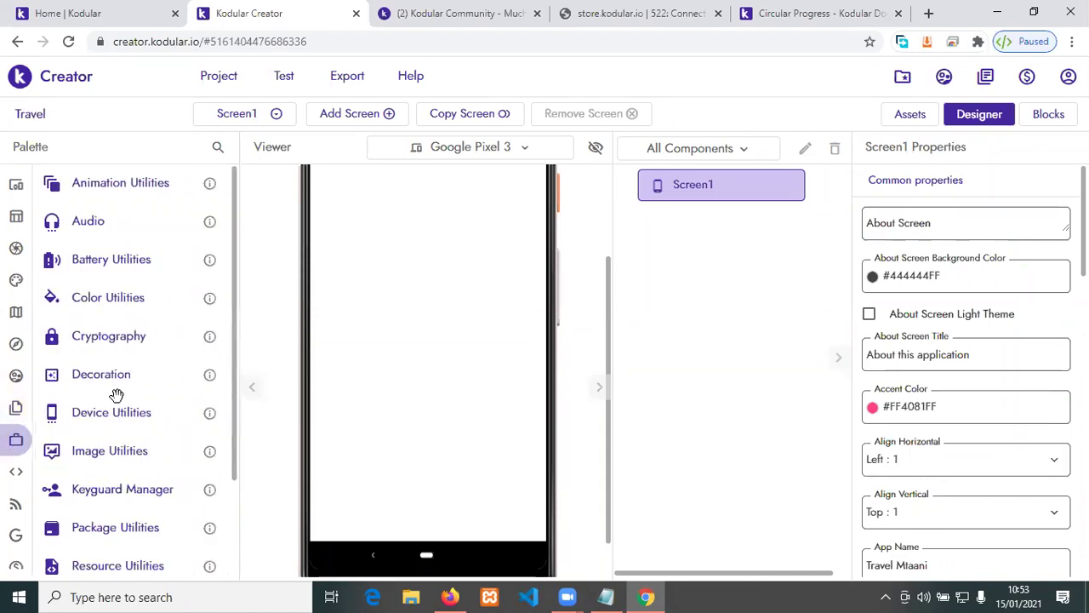
scroll(204, 449, "down", 2)
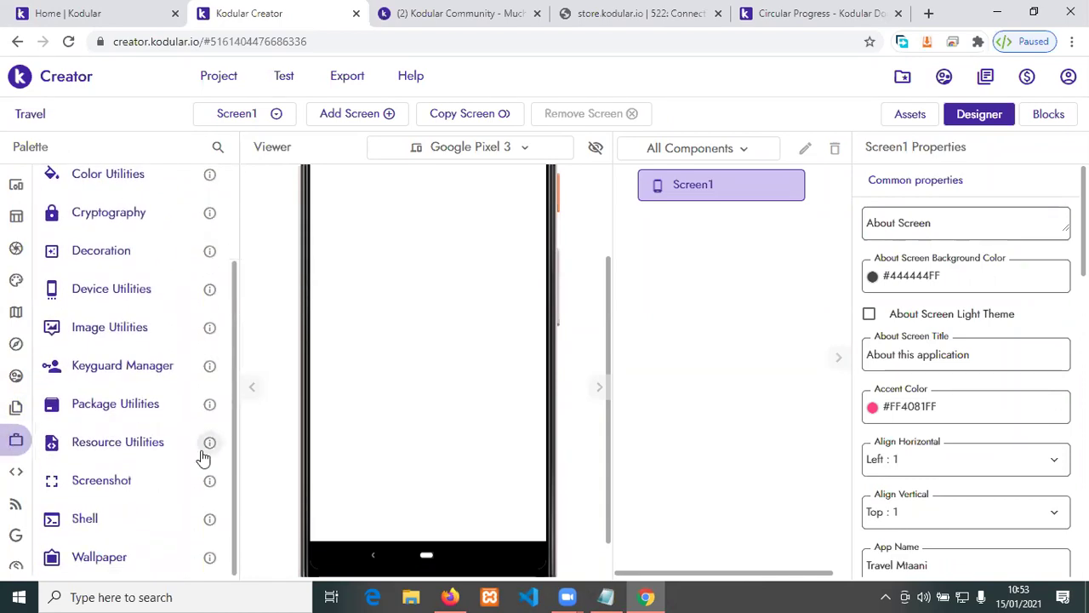
Step: Examine the components offered in the Dynamic Components and Connectivity categories
mouse_move(25, 479)
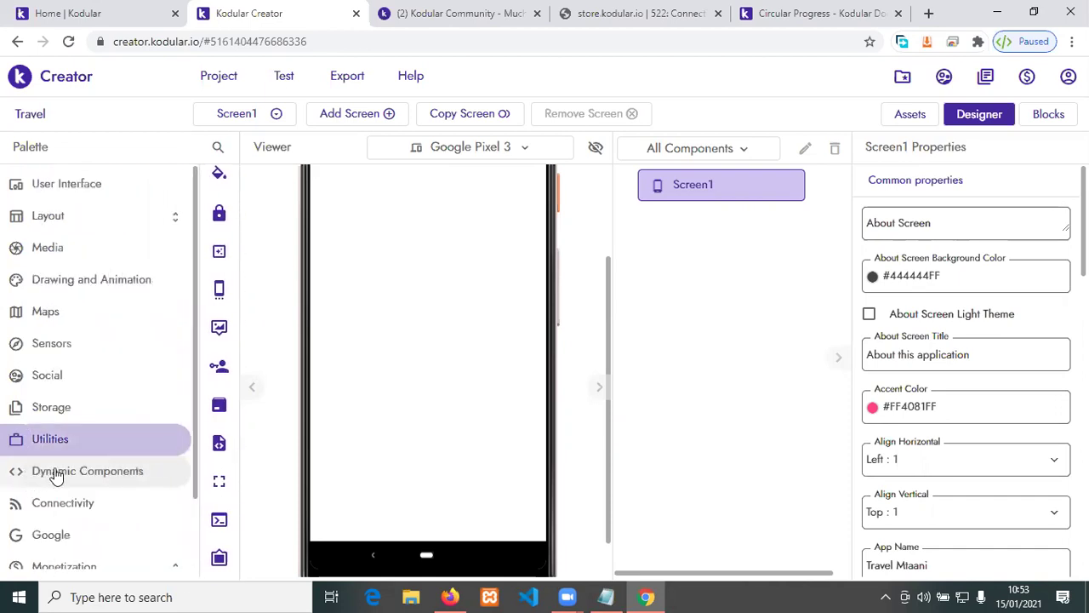
left_click(68, 475)
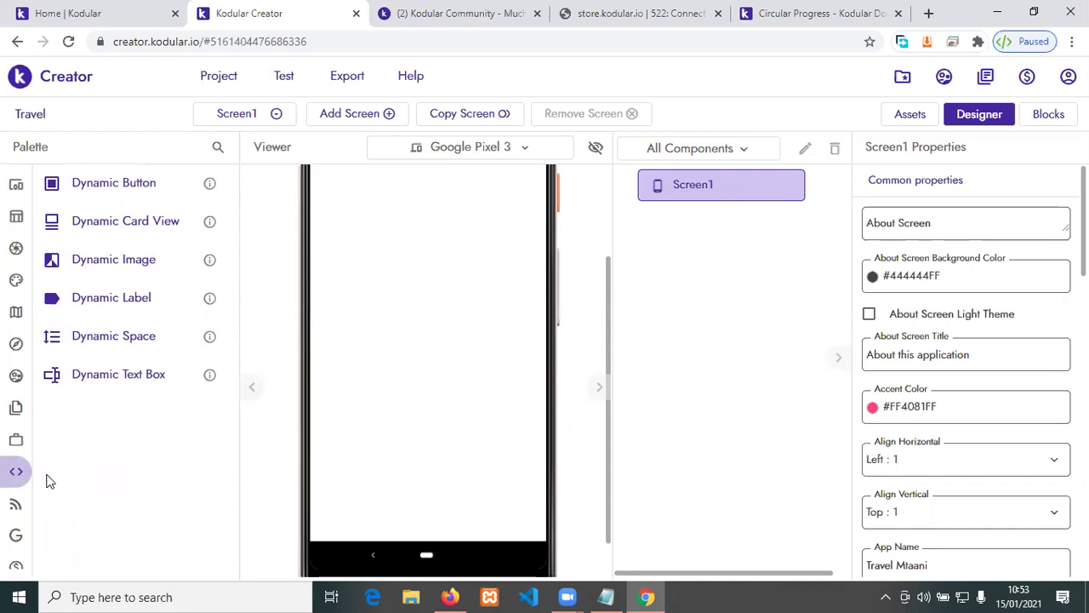
mouse_move(20, 509)
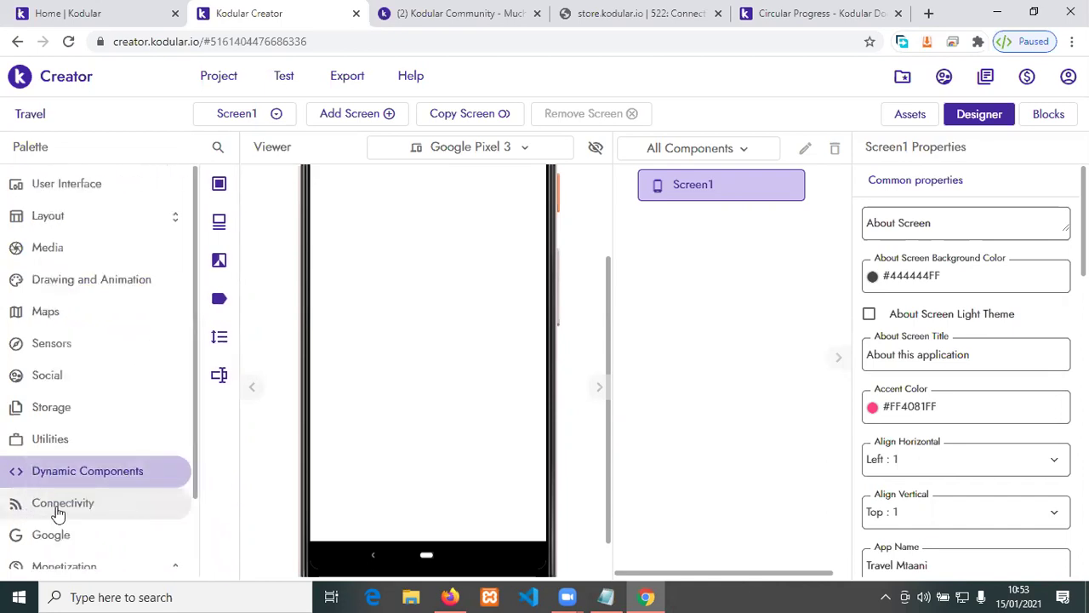
left_click(57, 510)
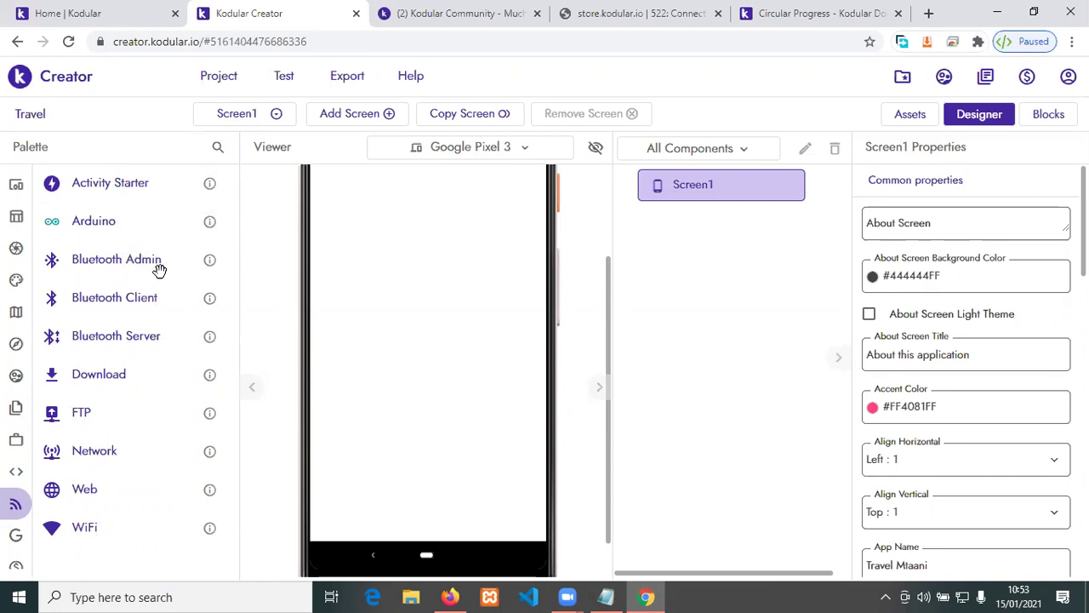
Step: Examine the Google category's components, including the Firebase, Google Maps and Youtube Player entries
mouse_move(12, 279)
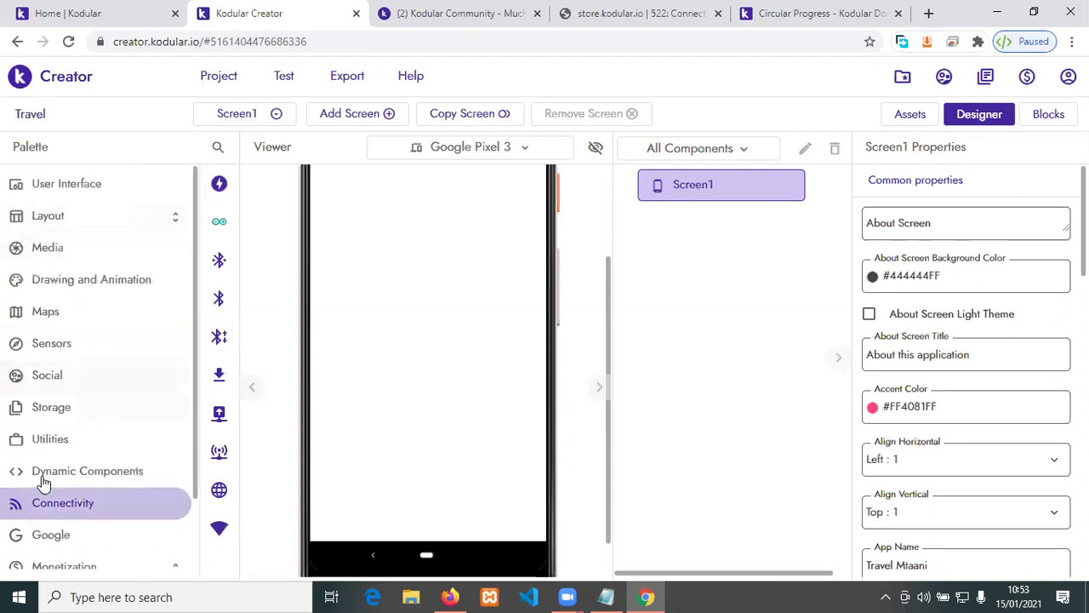
scroll(63, 511, "down", 2)
left_click(69, 451)
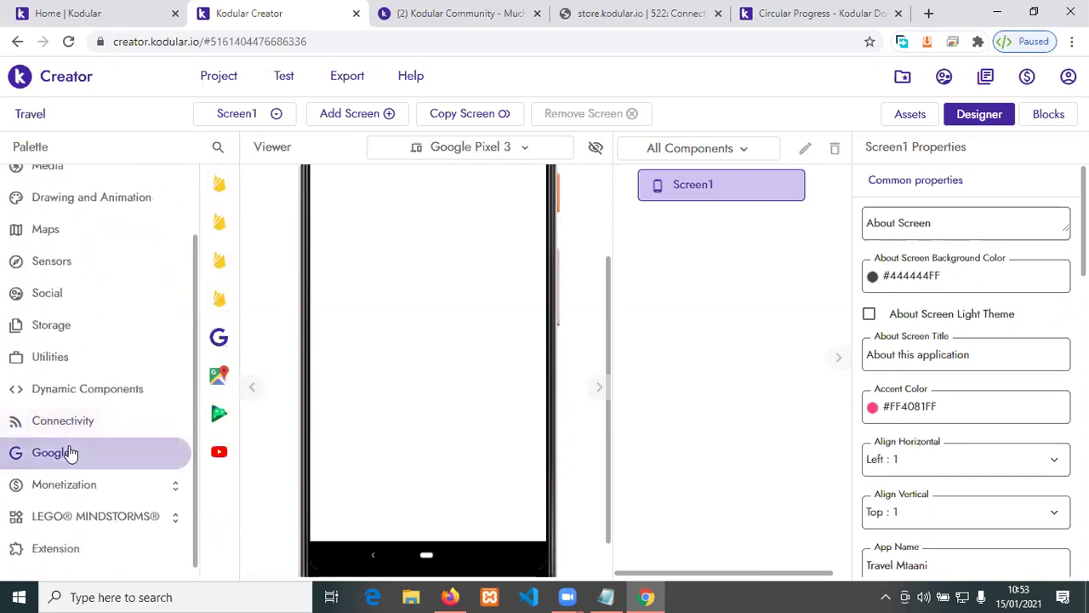
mouse_move(227, 279)
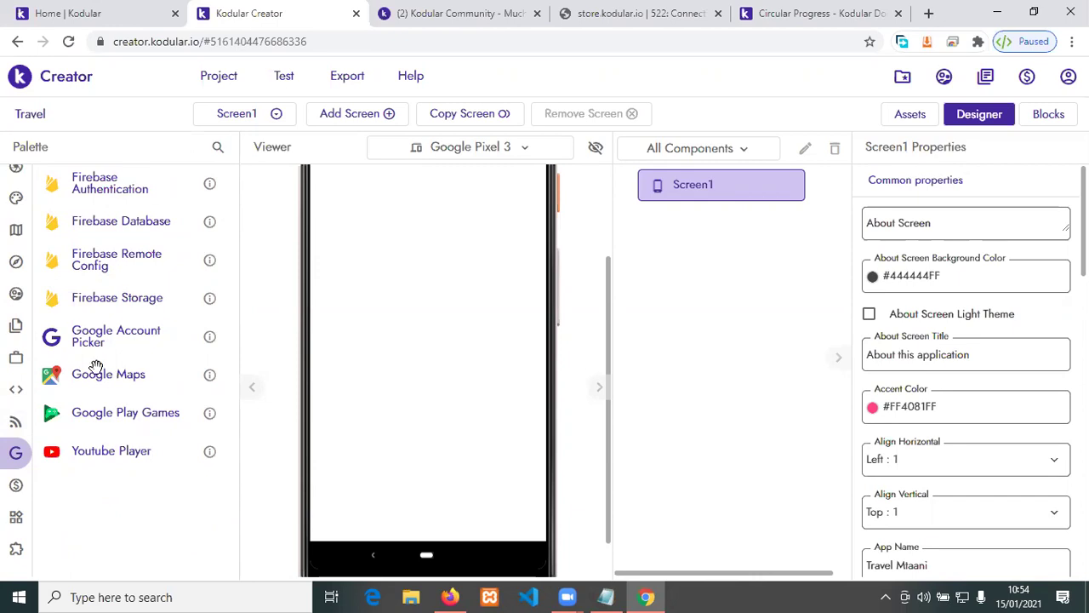
Step: Expand the Monetization category and show its Advertising components
mouse_move(20, 499)
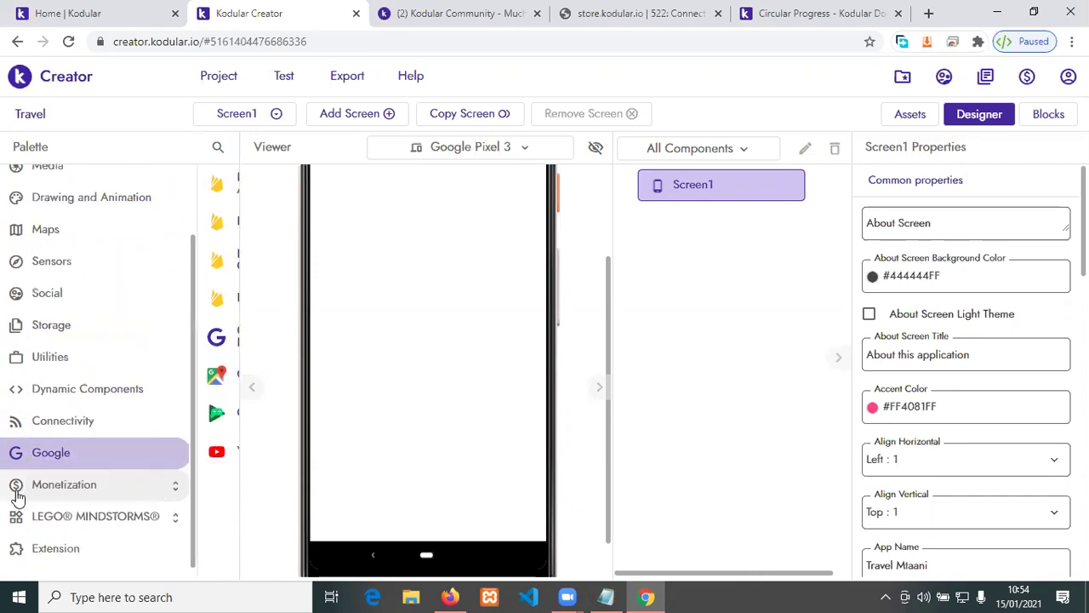
left_click(87, 497)
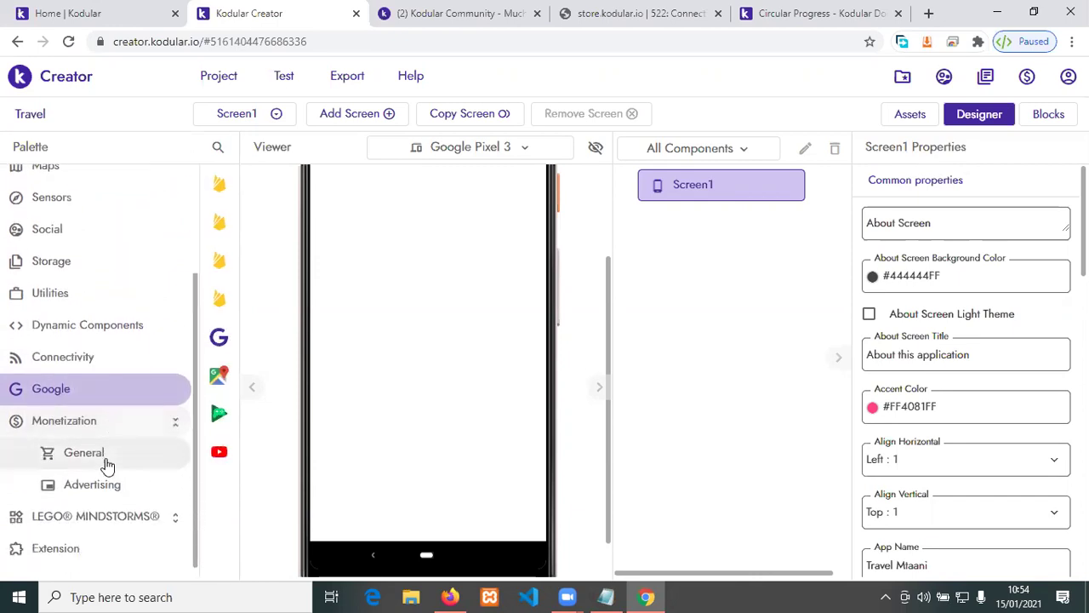
left_click(104, 482)
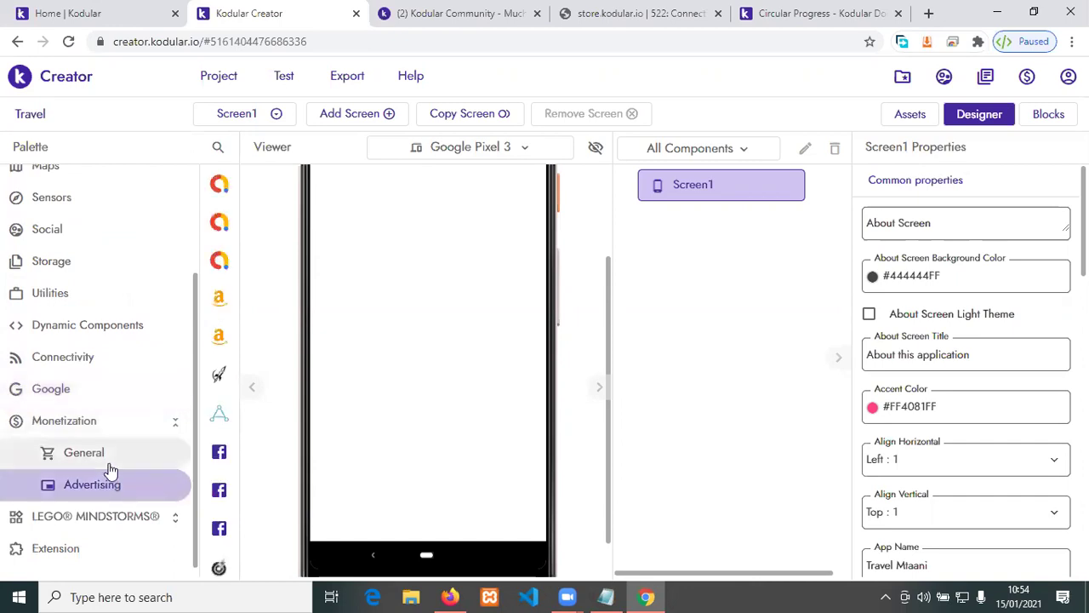
Step: Examine the General components in the Monetization category
left_click(112, 457)
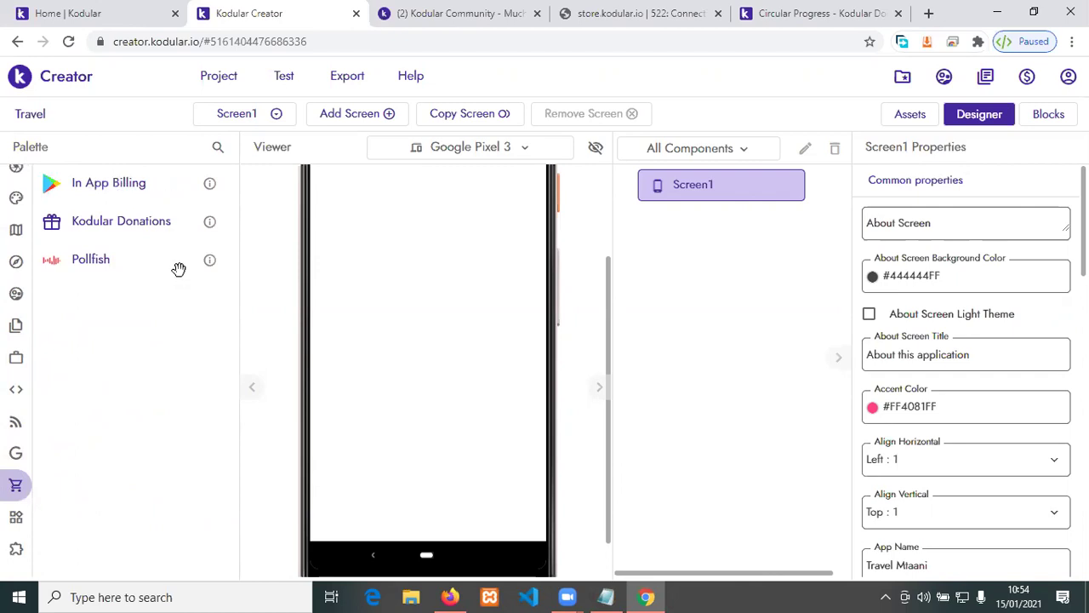
mouse_move(29, 448)
mouse_move(29, 515)
scroll(102, 528, "down", 1)
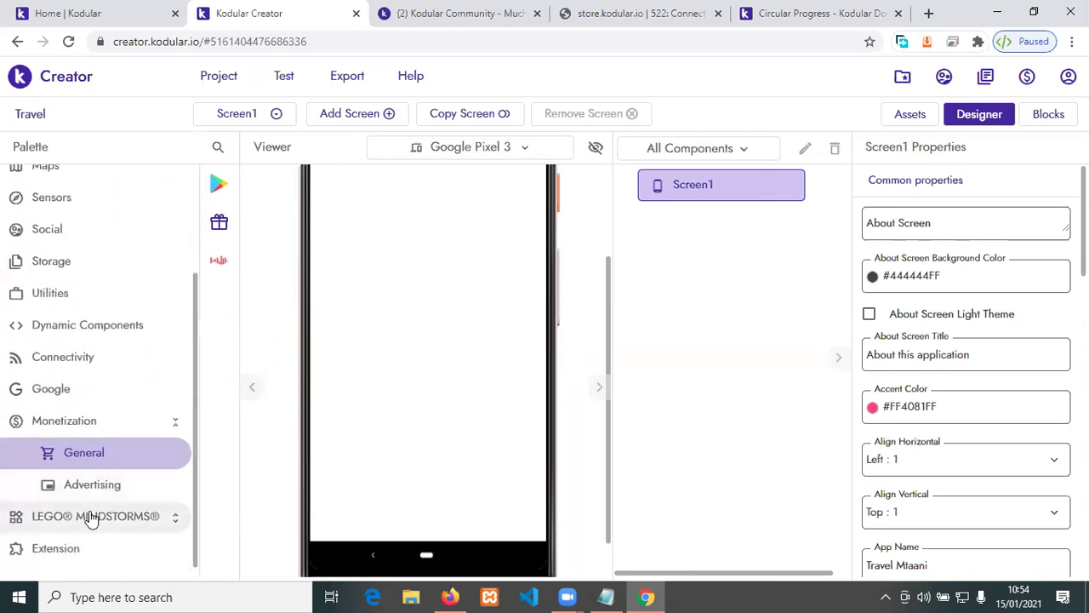
Step: Expand the LEGO MINDSTORMS category to show its LEGO EV3 components, and open the Extension category
scroll(115, 525, "down", 2)
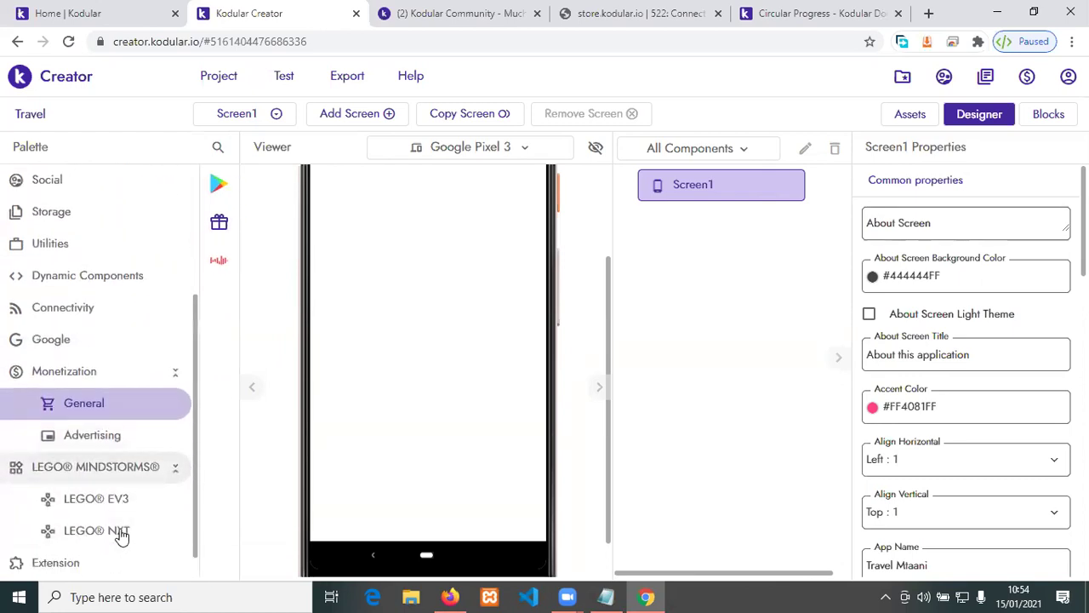
left_click(80, 484)
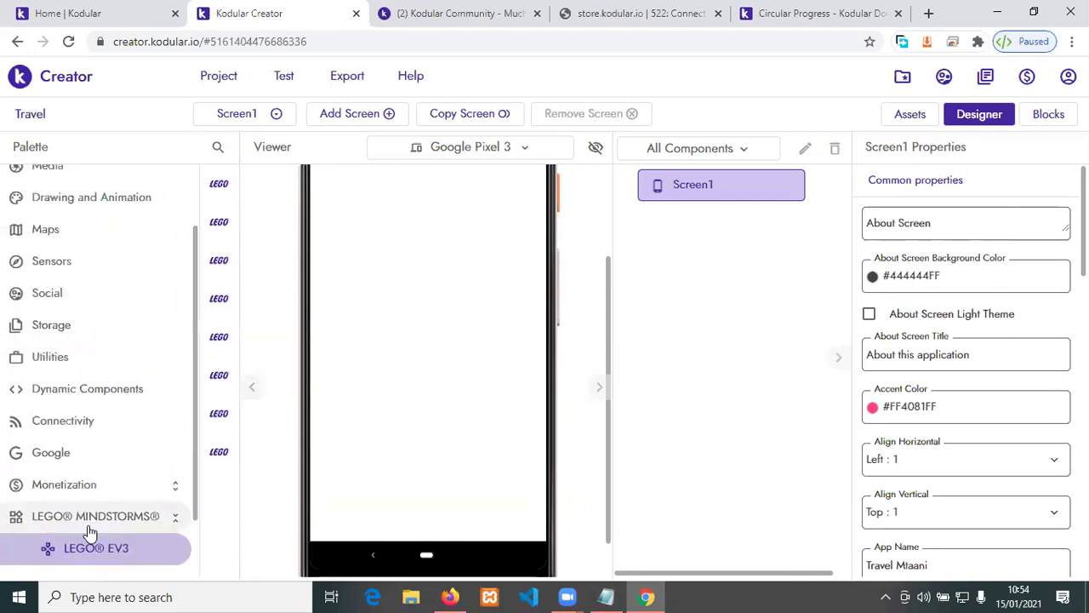
scroll(90, 570, "down", 1)
left_click(55, 549)
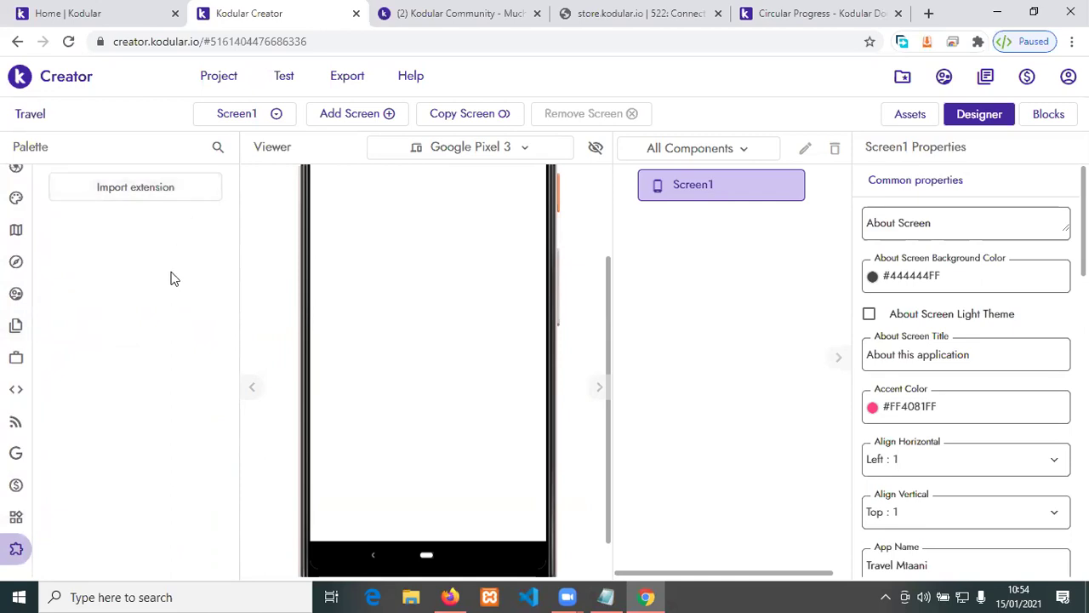
Step: Return to the user interface components at the start of the palette and look through them
mouse_move(12, 230)
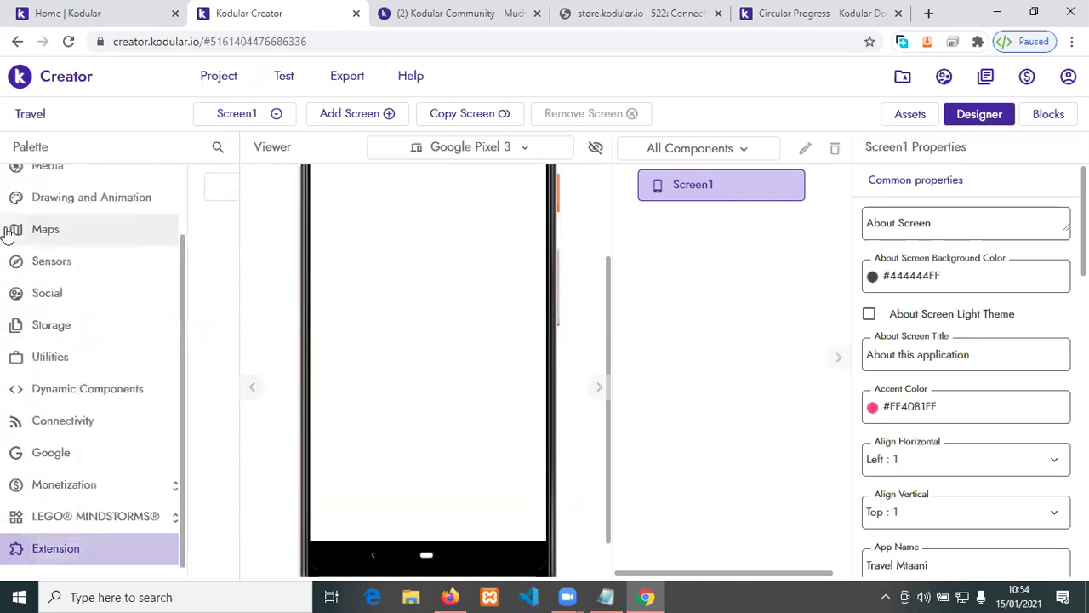
scroll(85, 243, "up", 2)
left_click(111, 192)
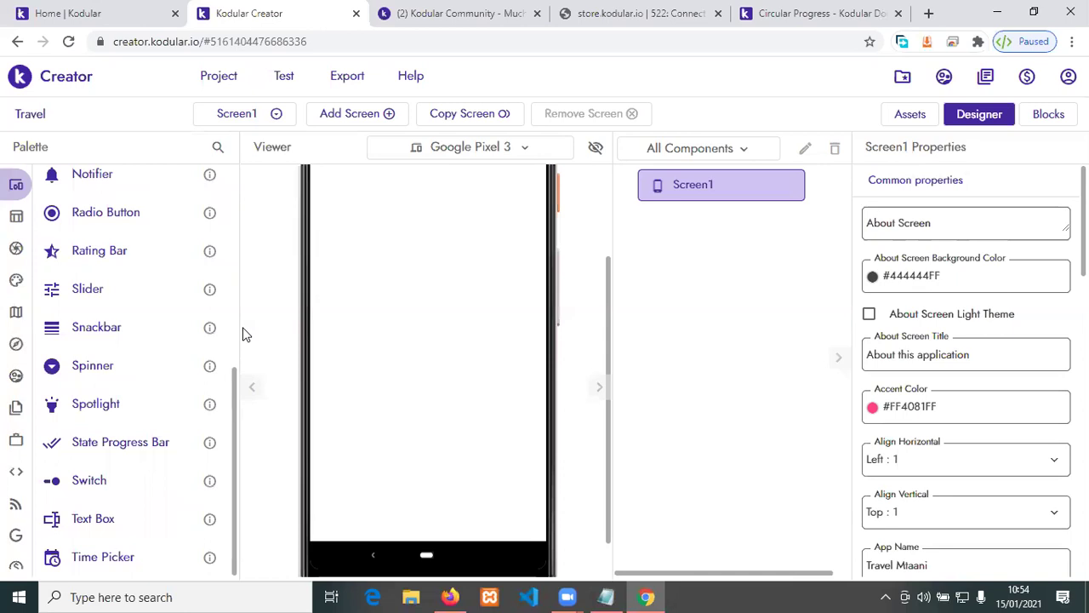
Step: Switch to the Google Slides deck in Firefox and present the "Let's create a travel app!" slide full screen, leaving the presentation when done
left_click(451, 596)
left_click(823, 17)
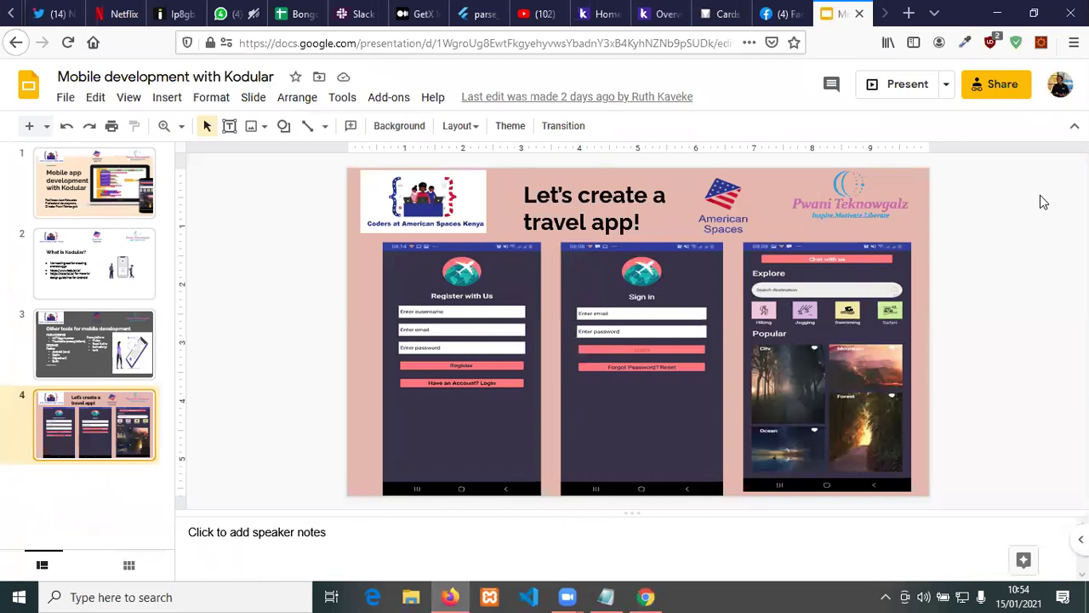
left_click(905, 82)
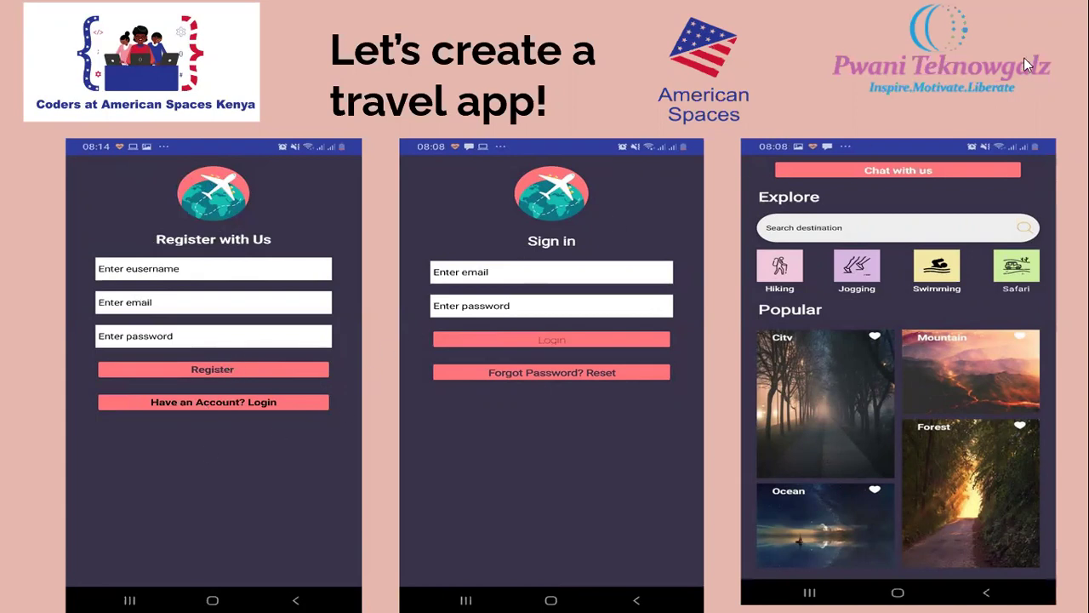
key("Escape")
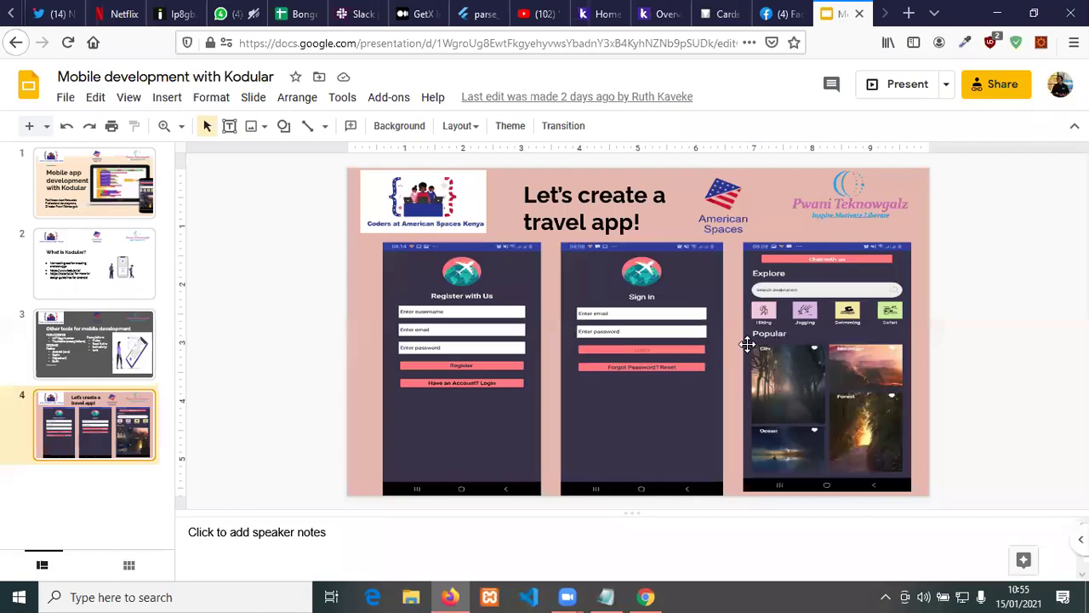
Step: Switch back to Kodular Creator in Chrome and look through Screen1's alignment, app name and background properties
left_click(646, 597)
scroll(472, 366, "up", 3)
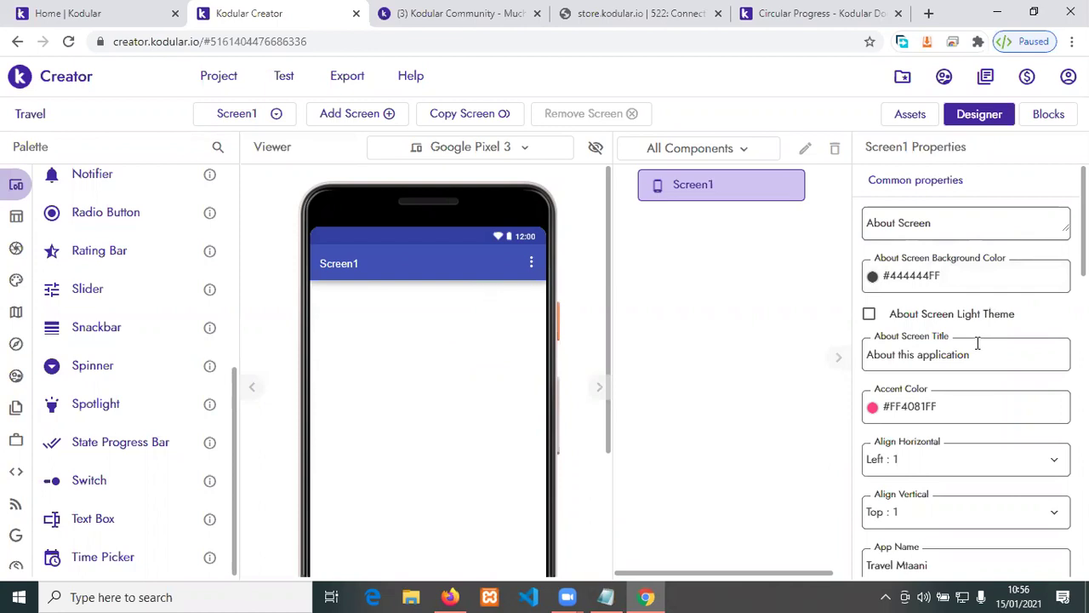
scroll(960, 250, "down", 1)
scroll(960, 250, "up", 1)
scroll(1001, 304, "down", 1)
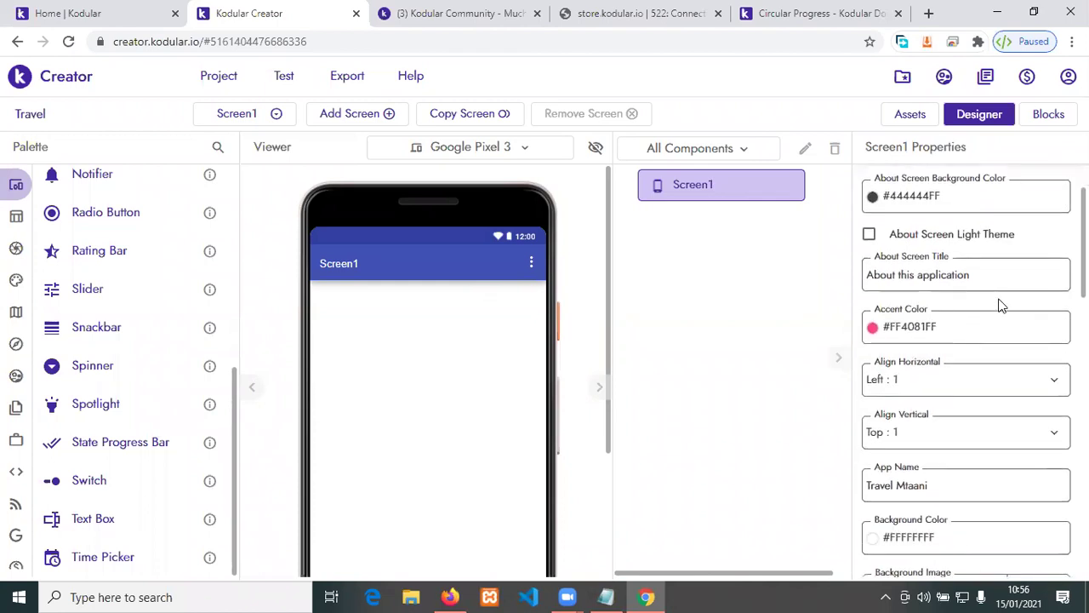
scroll(1000, 305, "down", 1)
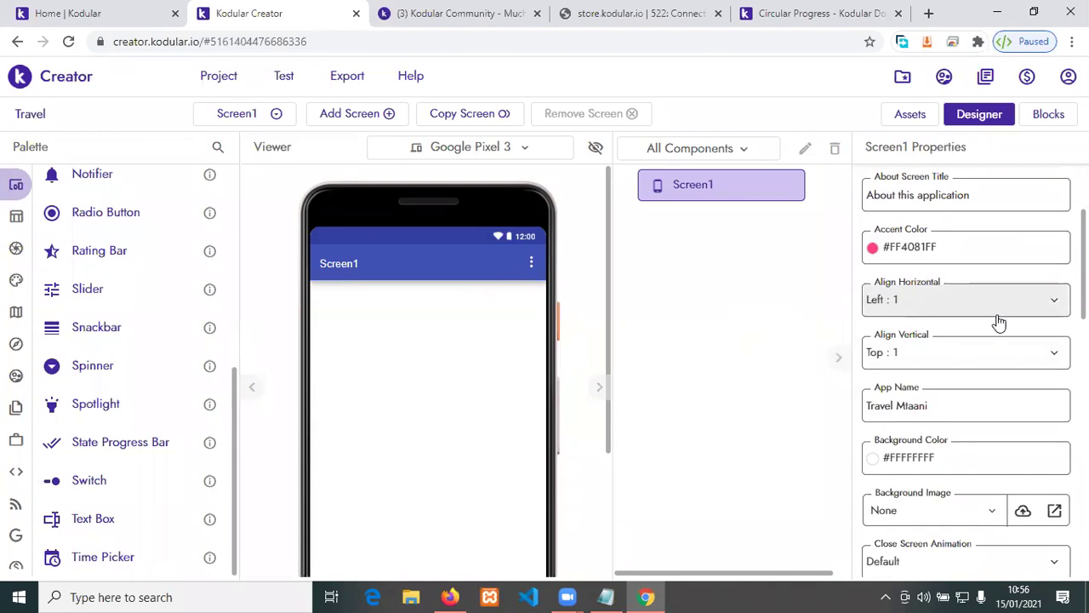
Step: Check the travel app mockups in the Google Slides deck once more and return to Kodular Creator
mouse_move(449, 597)
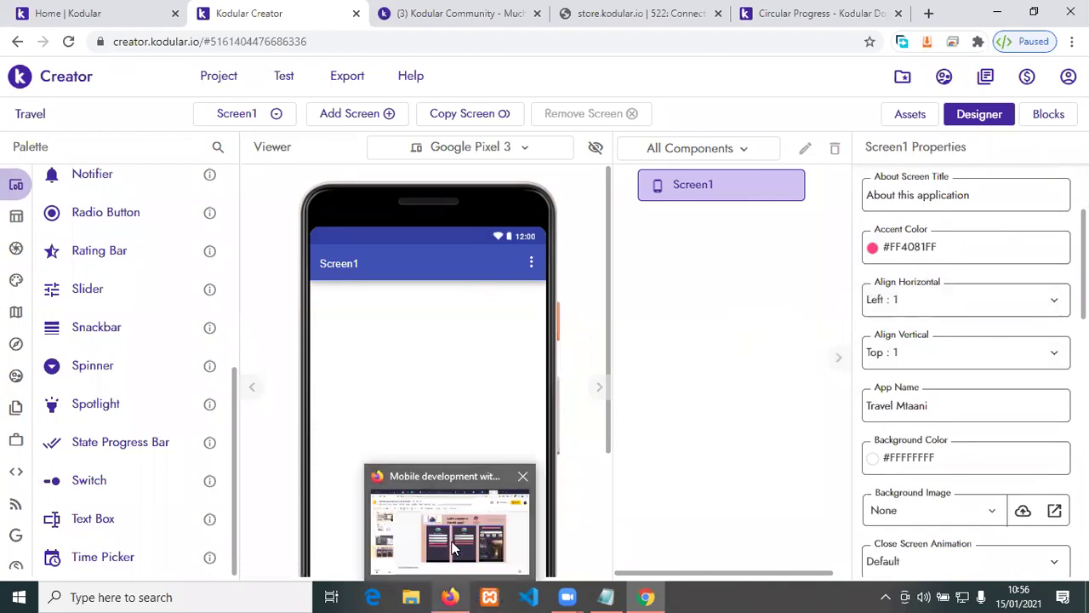
left_click(455, 537)
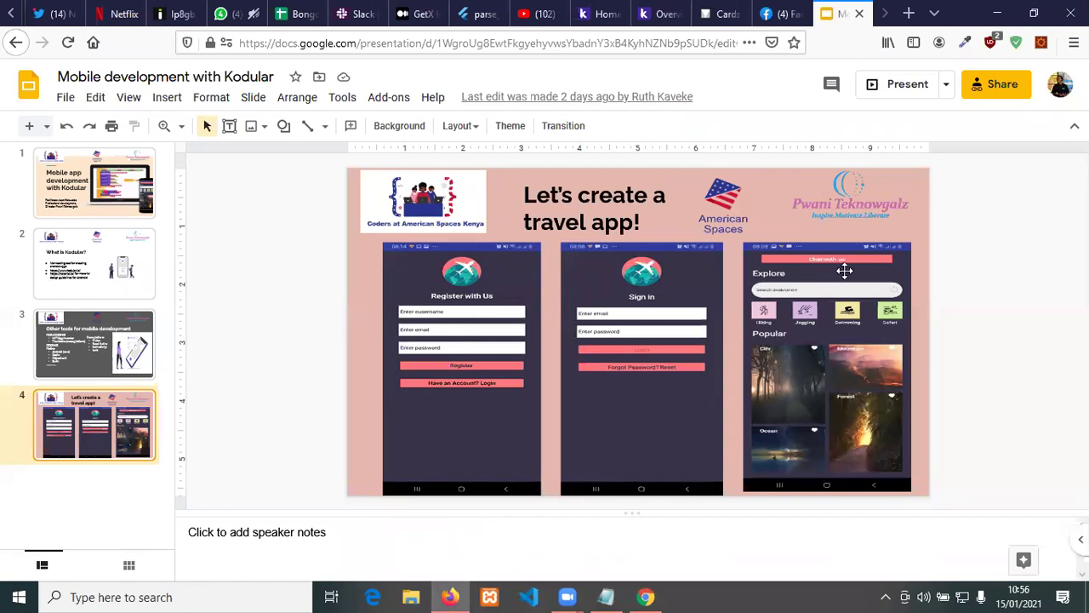
left_click(997, 13)
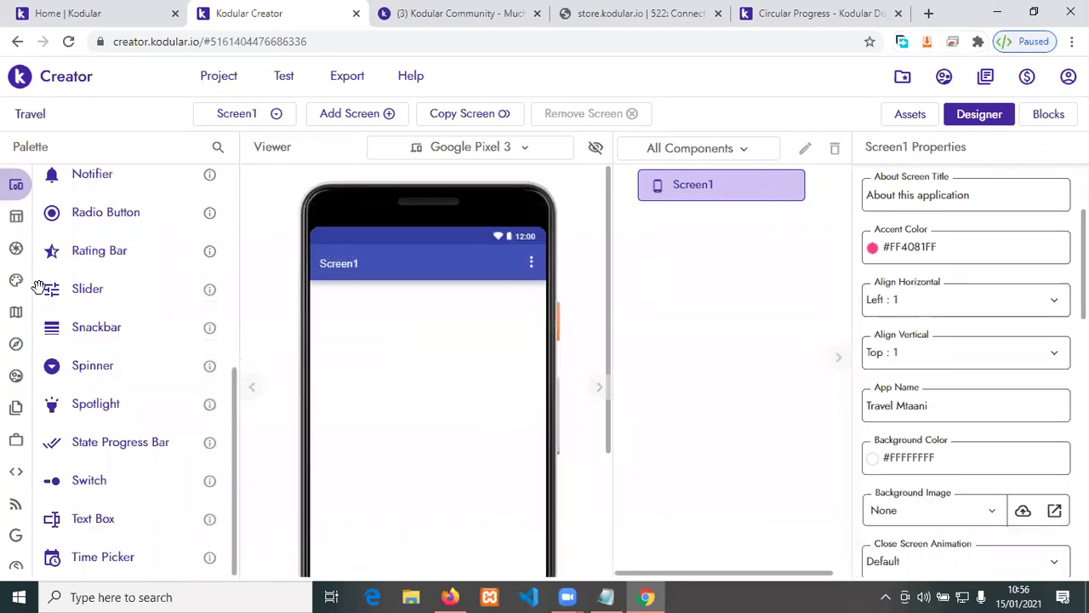
Step: Add a Button to Screen1 and set the screen's horizontal alignment to Center : 3
scroll(144, 445, "up", 5)
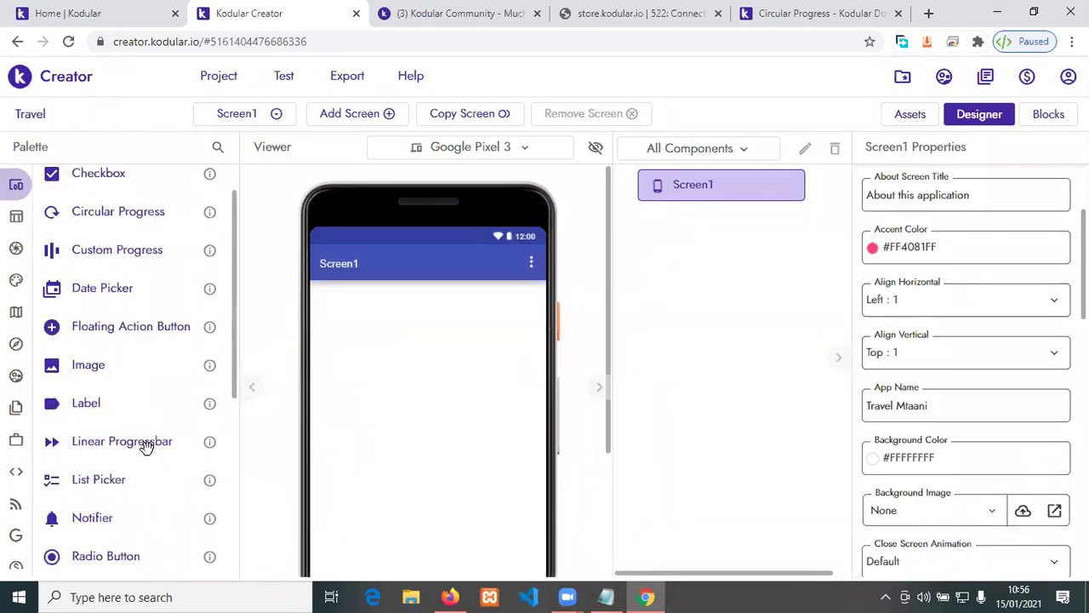
left_click_drag(89, 183, 416, 380)
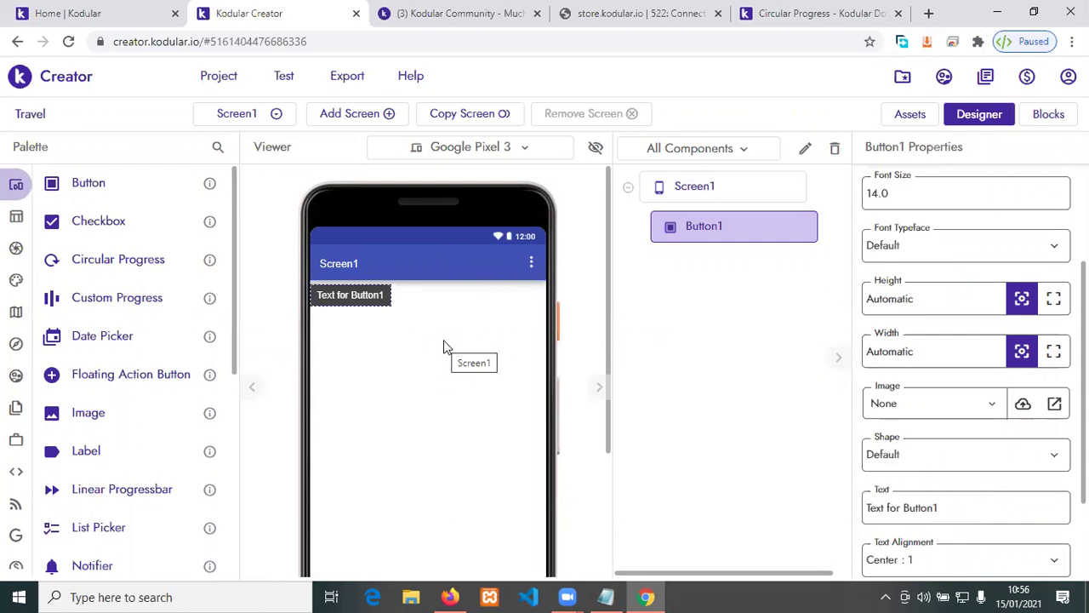
left_click(377, 332)
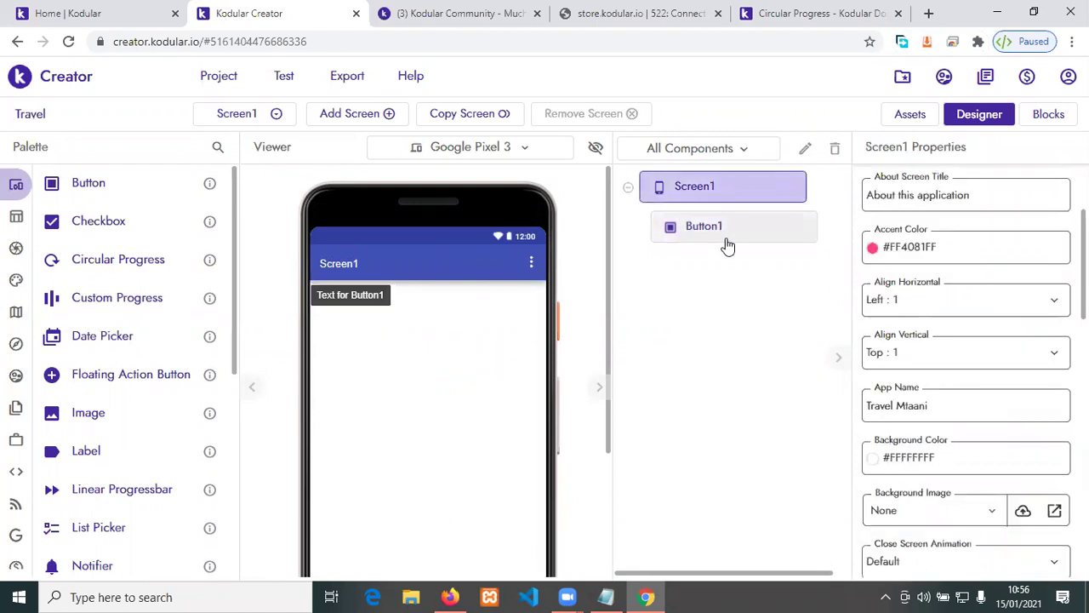
left_click(904, 315)
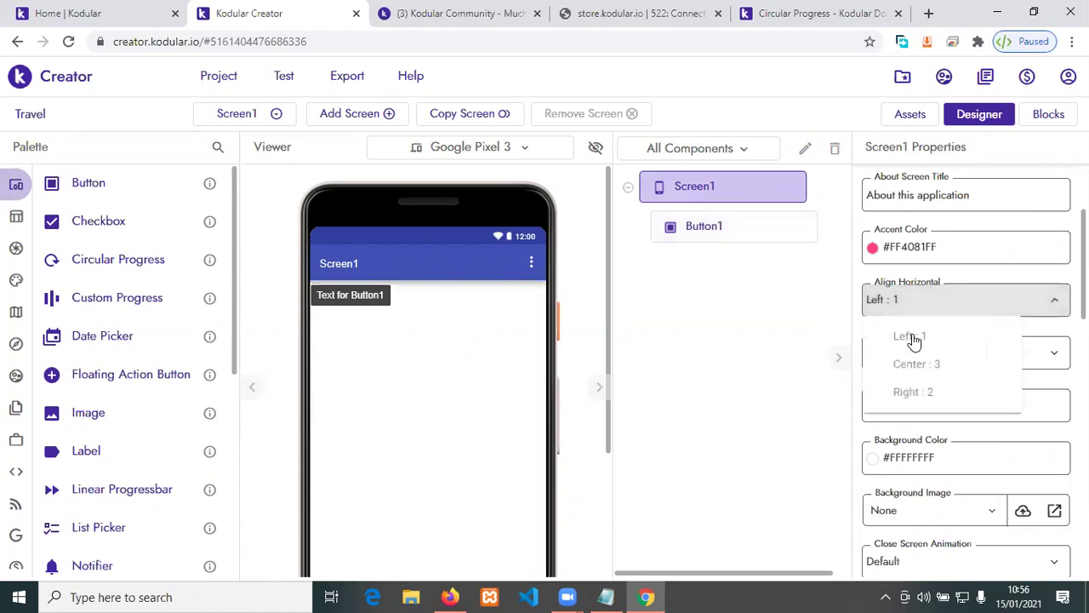
left_click(950, 371)
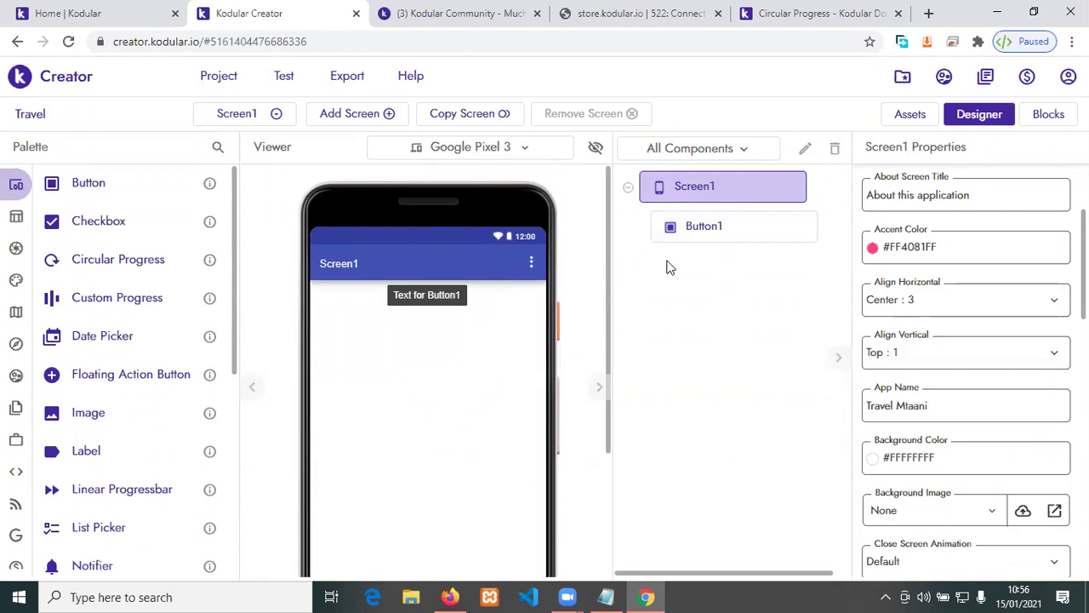
Step: Try Screen1's vertical alignment at Center : 2 and Bottom : 3, and set it back to Top : 1
left_click(1017, 356)
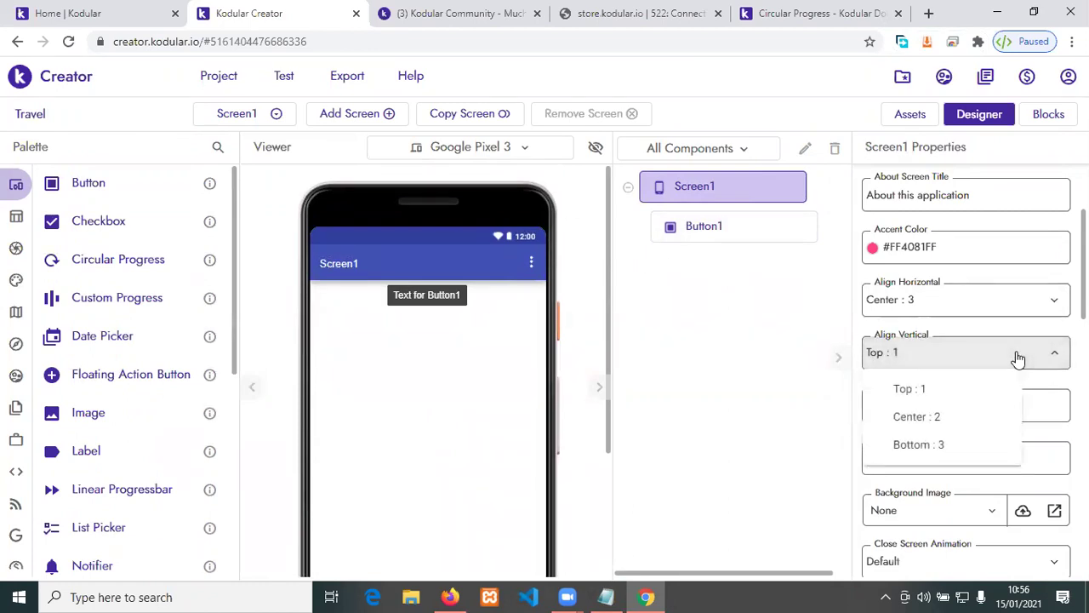
left_click(908, 419)
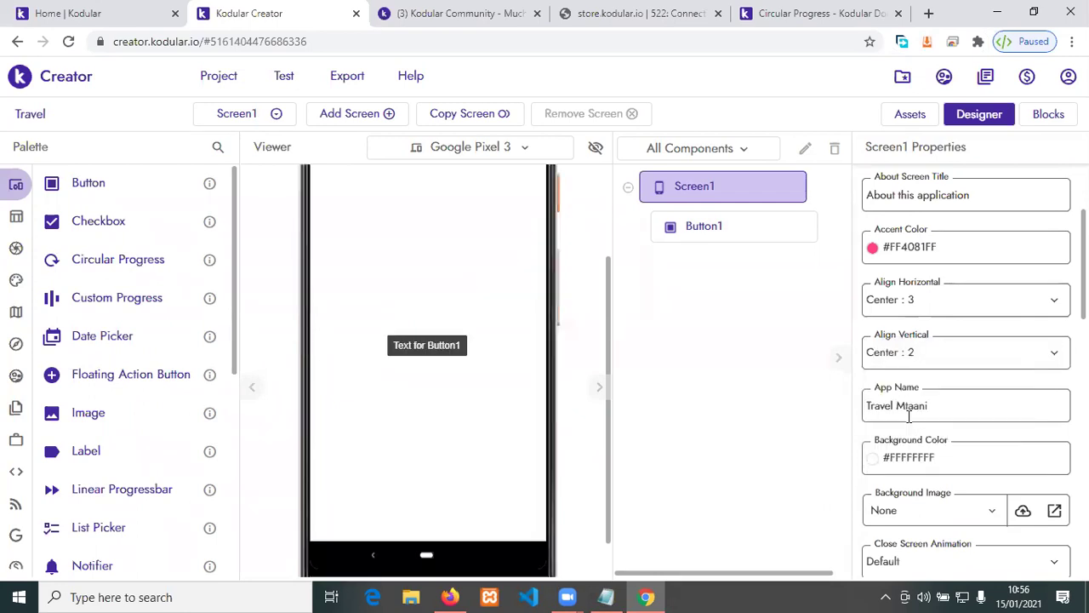
left_click(932, 356)
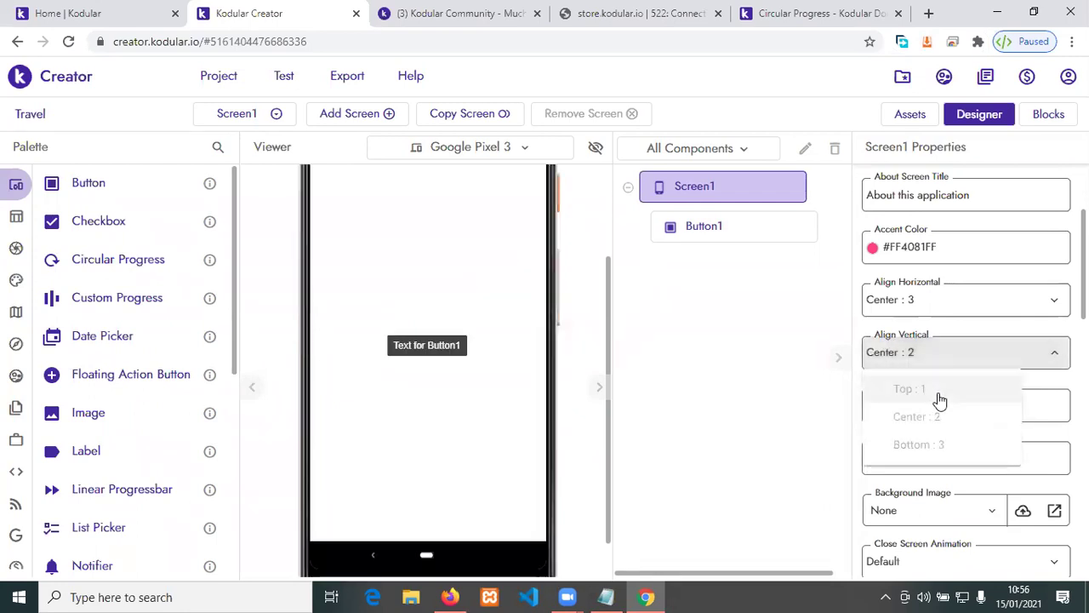
left_click(951, 449)
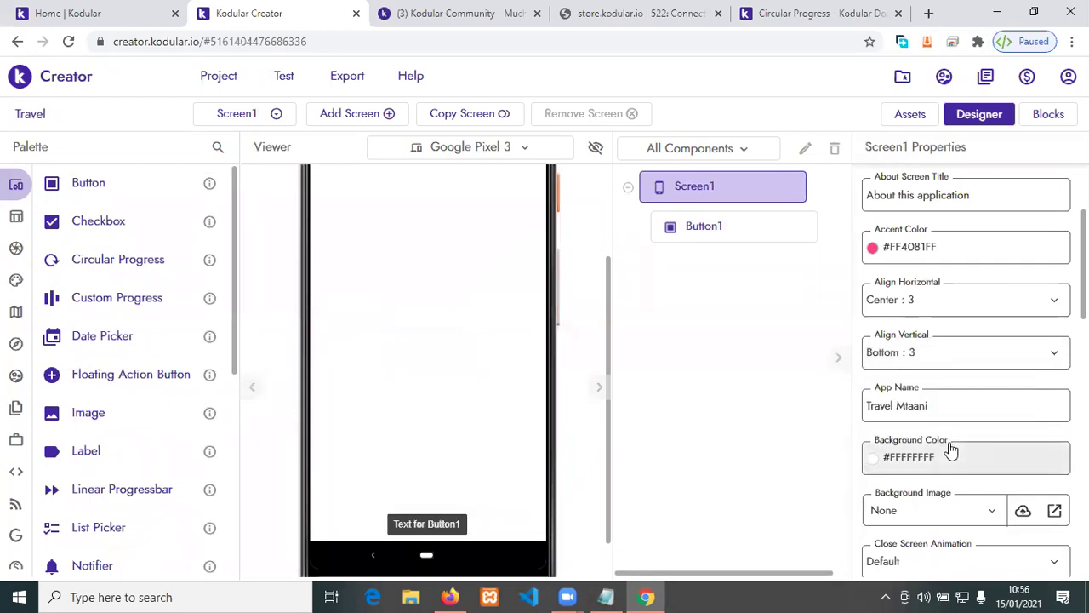
left_click(976, 357)
left_click(974, 388)
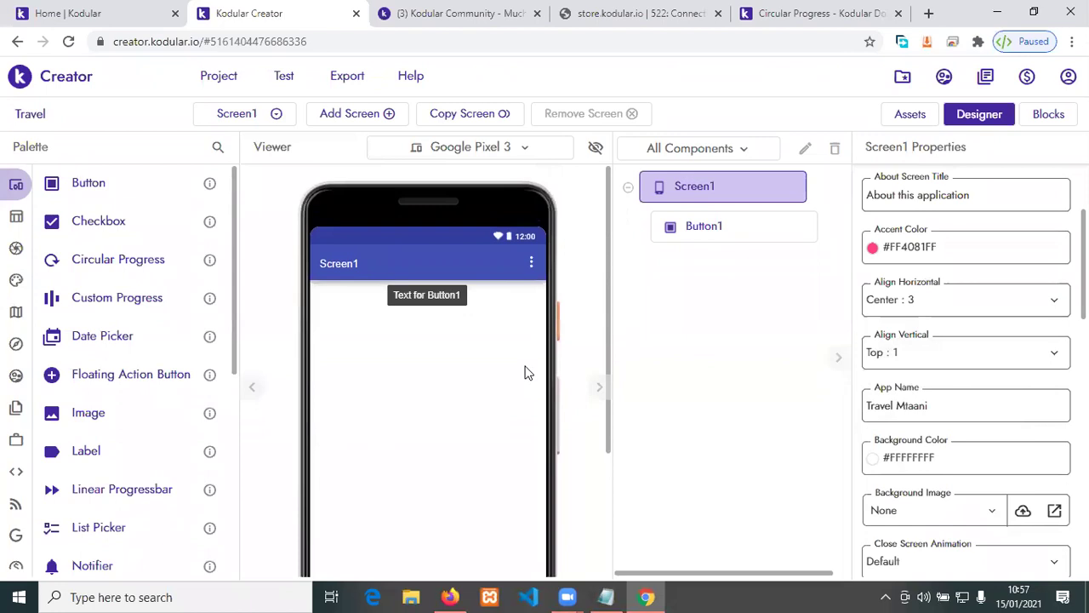
Step: Delete the button from Screen1 and confirm the removal
left_click(458, 295)
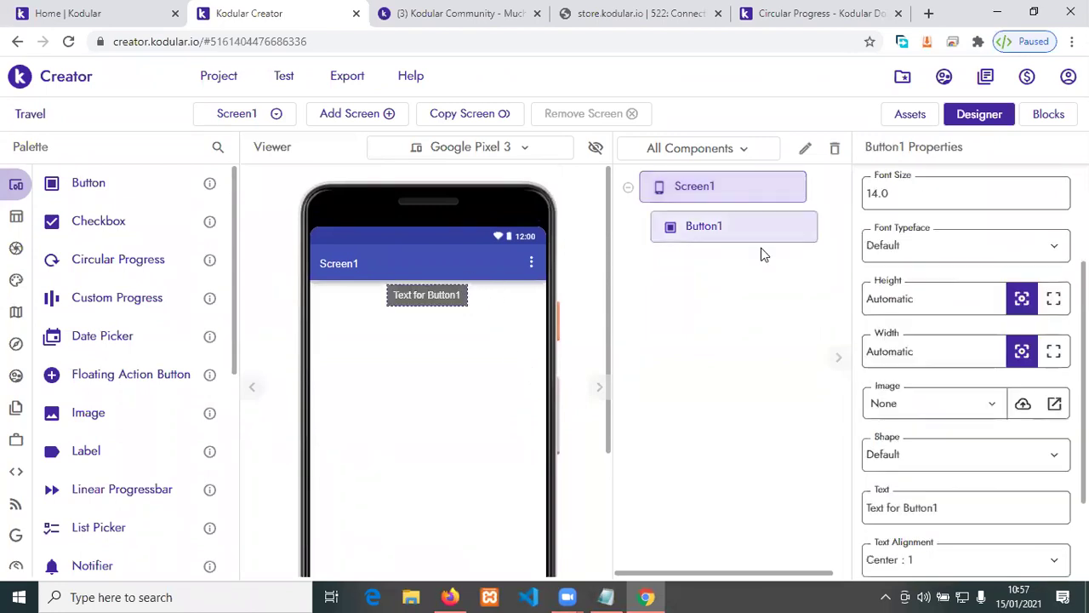
left_click(834, 149)
left_click(665, 396)
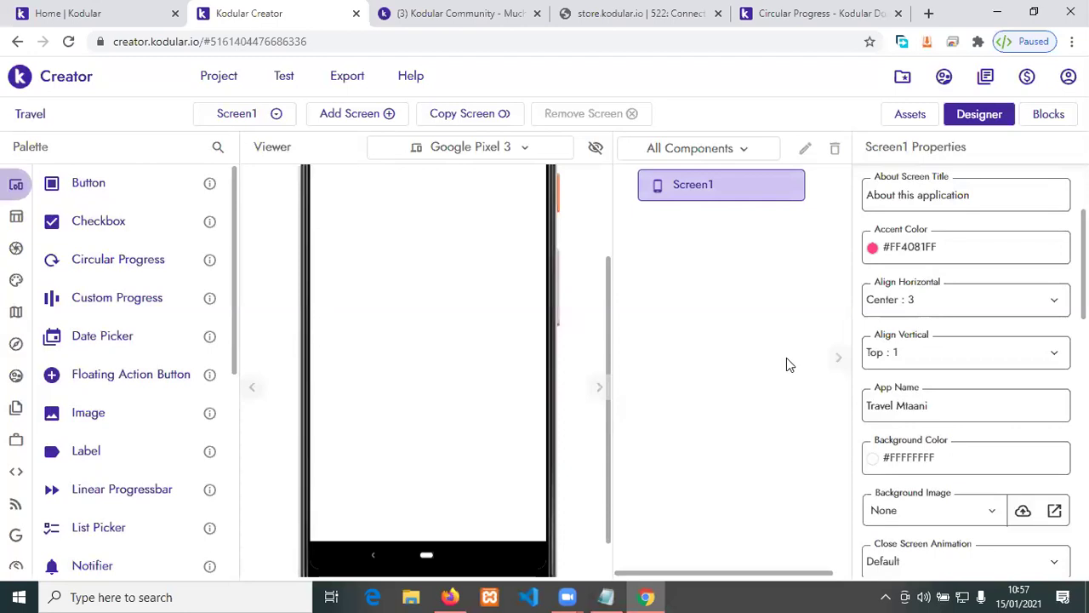
Step: Check the travel app mockups in the slides for reference and set Screen1's background color to dark purple #231835FE
left_click(950, 408)
scroll(951, 408, "down", 1)
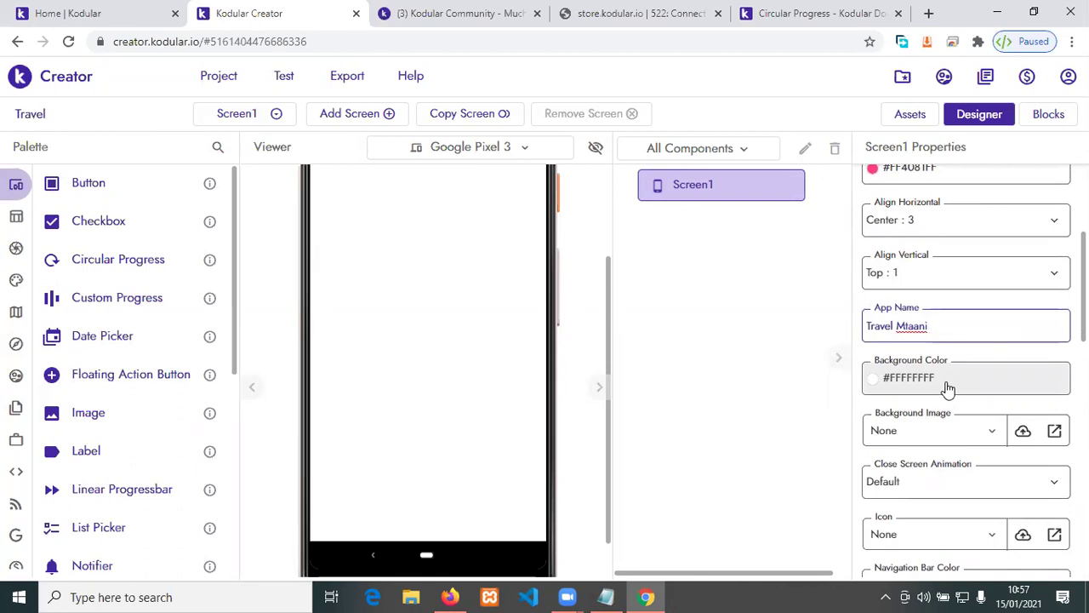
left_click(949, 387)
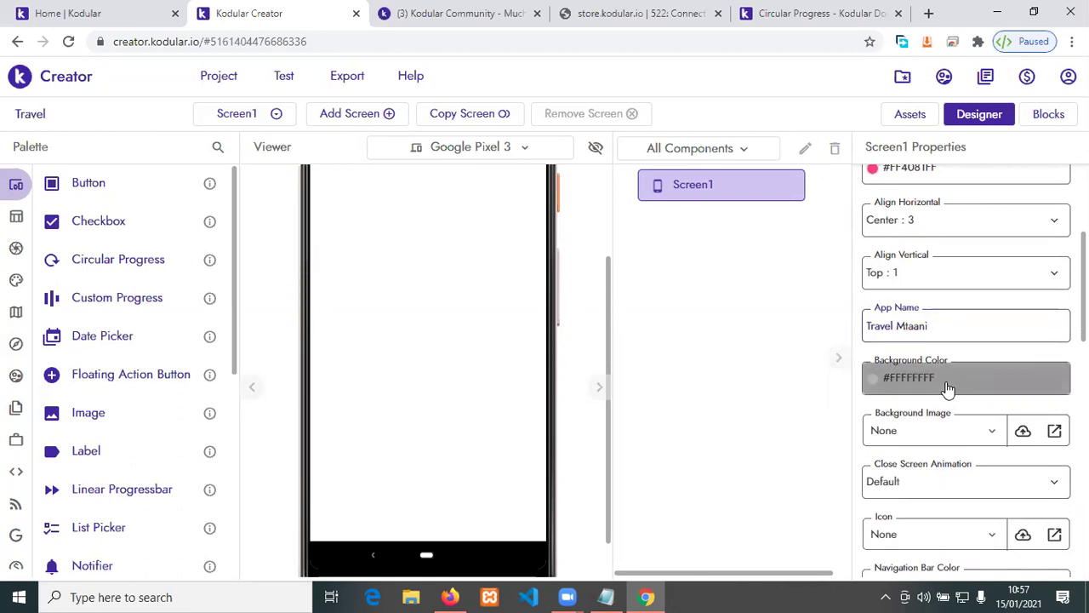
left_click(450, 596)
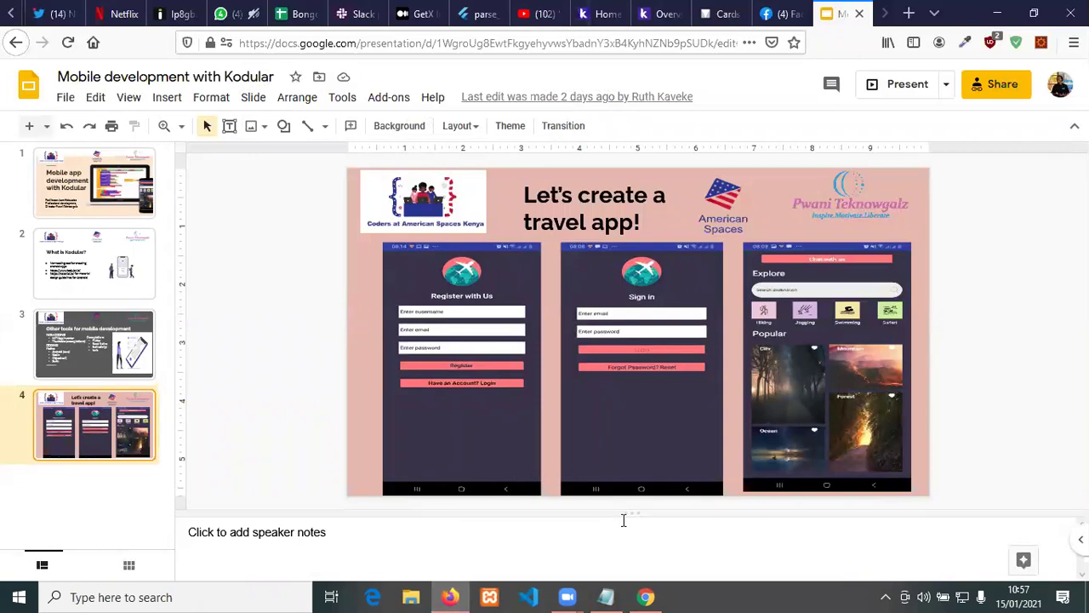
left_click(656, 596)
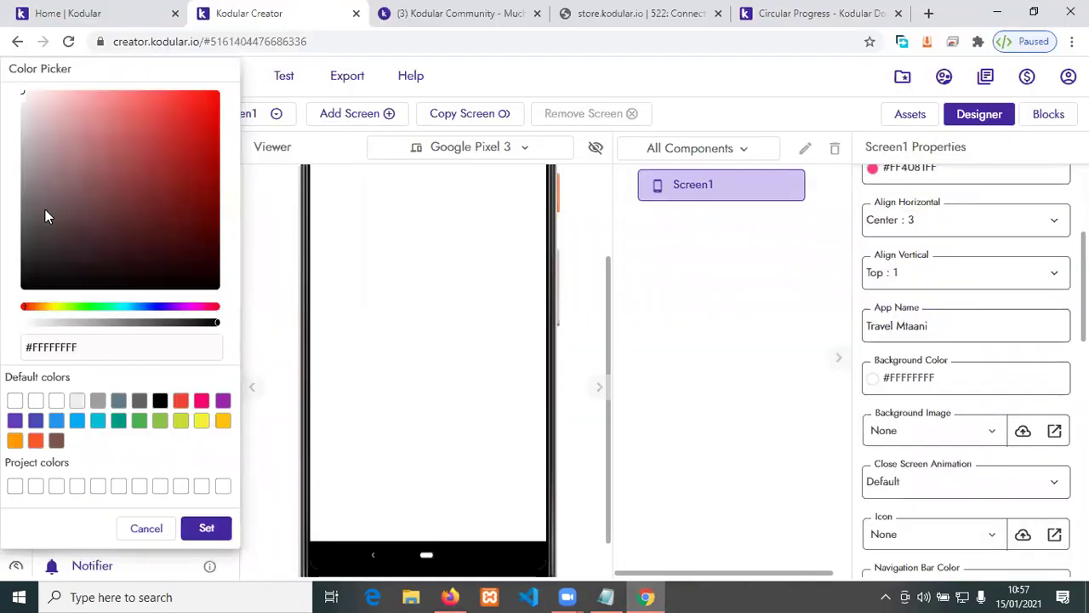
left_click(17, 423)
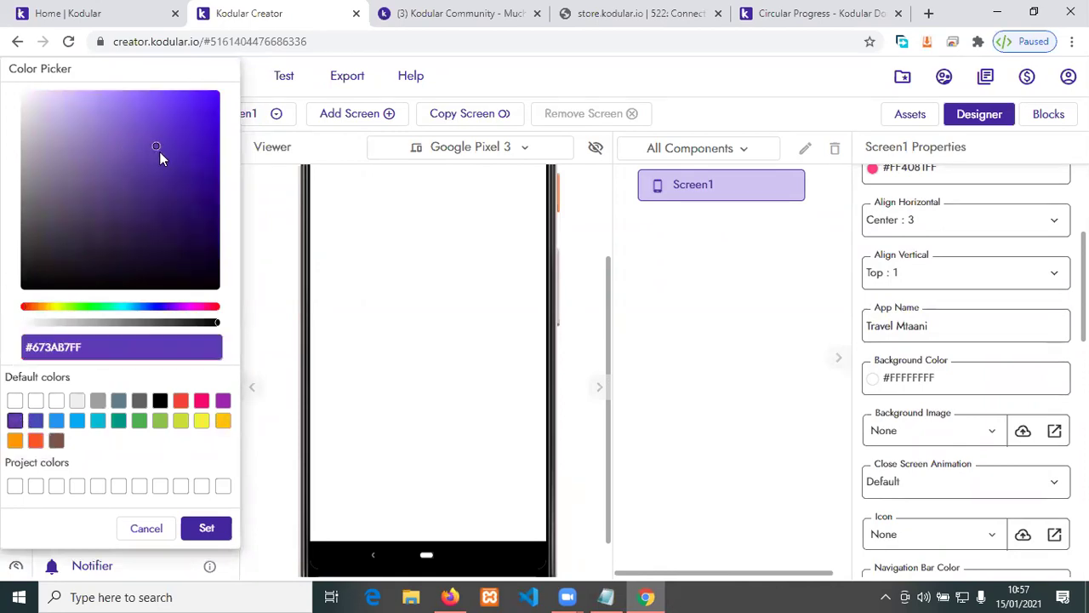
left_click_drag(157, 150, 153, 173)
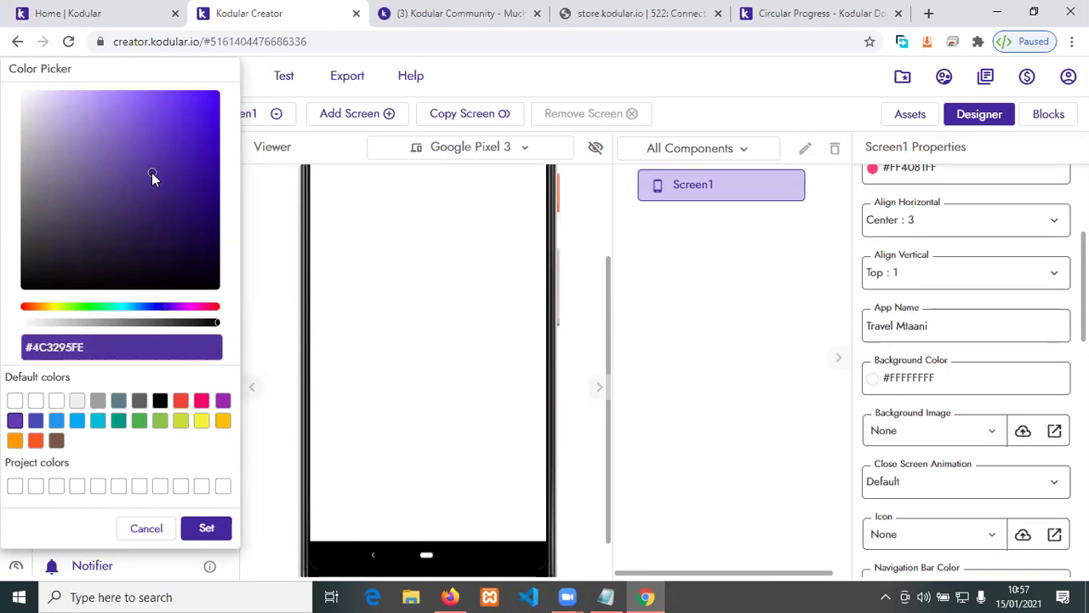
left_click_drag(166, 305, 170, 309)
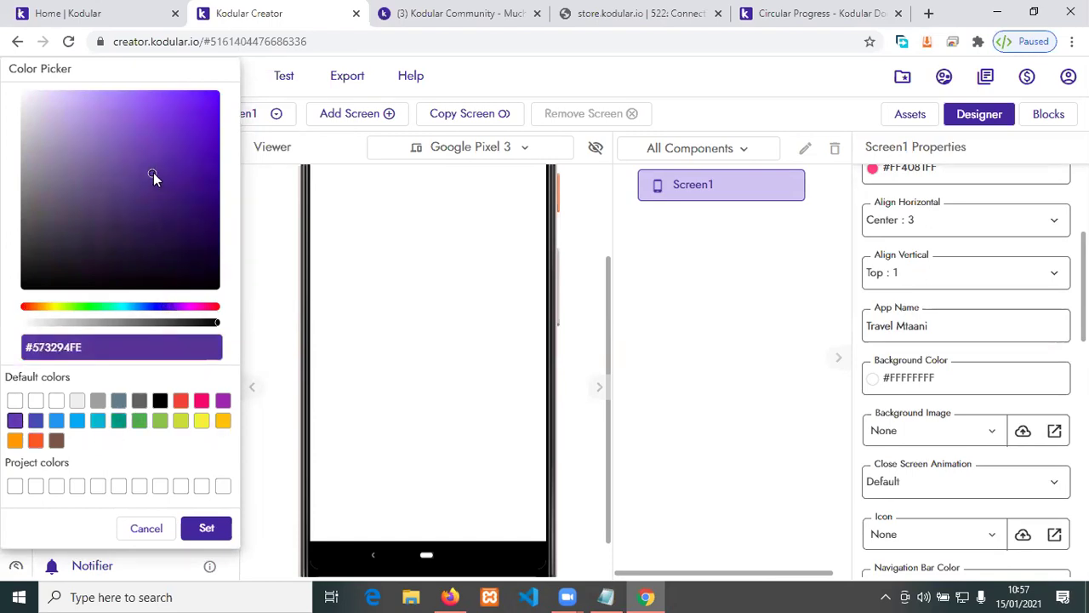
mouse_move(148, 181)
left_mouse_down()
mouse_move(150, 247)
mouse_move(97, 260)
mouse_move(129, 248)
left_mouse_up()
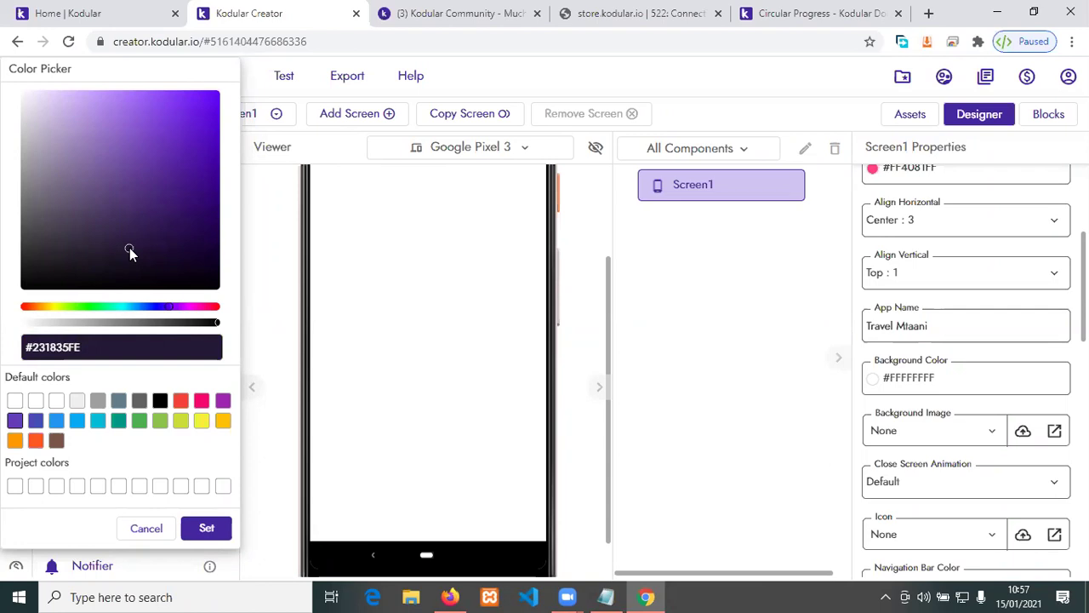
left_click(206, 529)
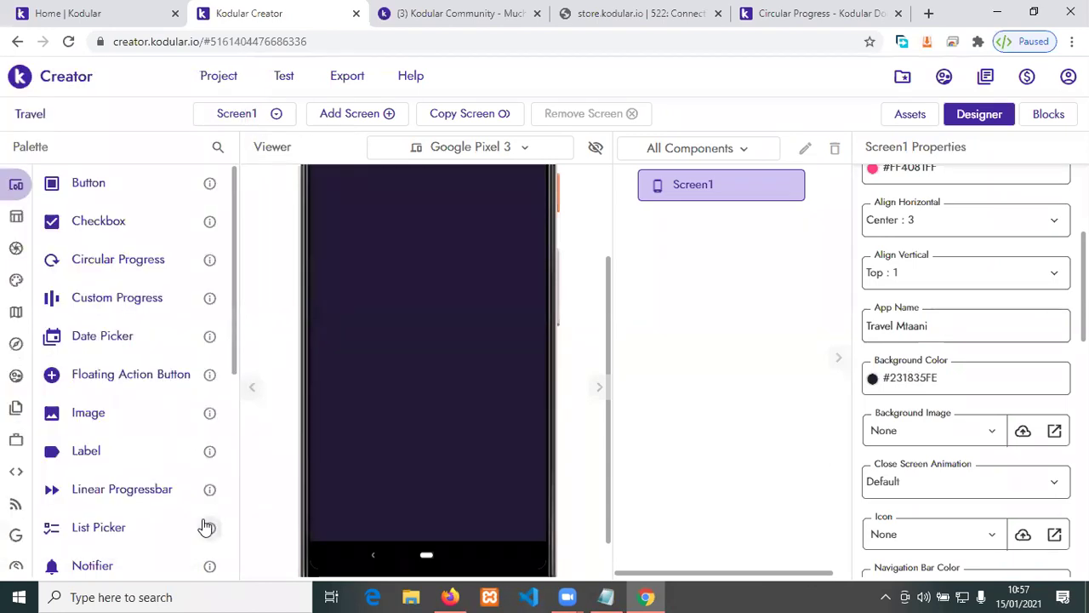
scroll(379, 378, "up", 3)
scroll(396, 375, "down", 3)
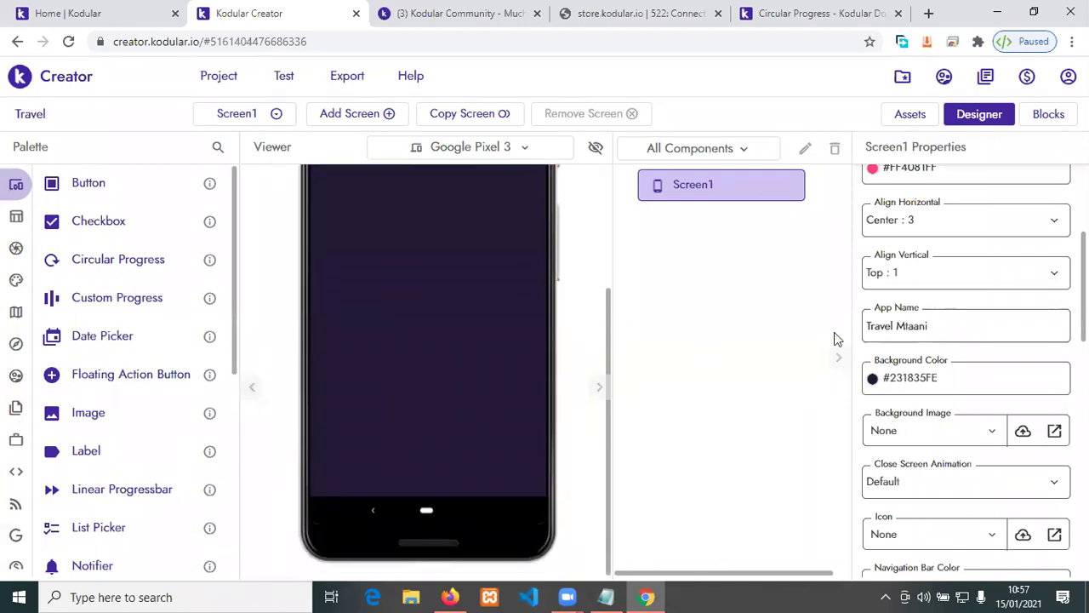
Step: Copy the hex code #231835FE from Screen1's background color picker and close the picker without changing the color
left_click(985, 394)
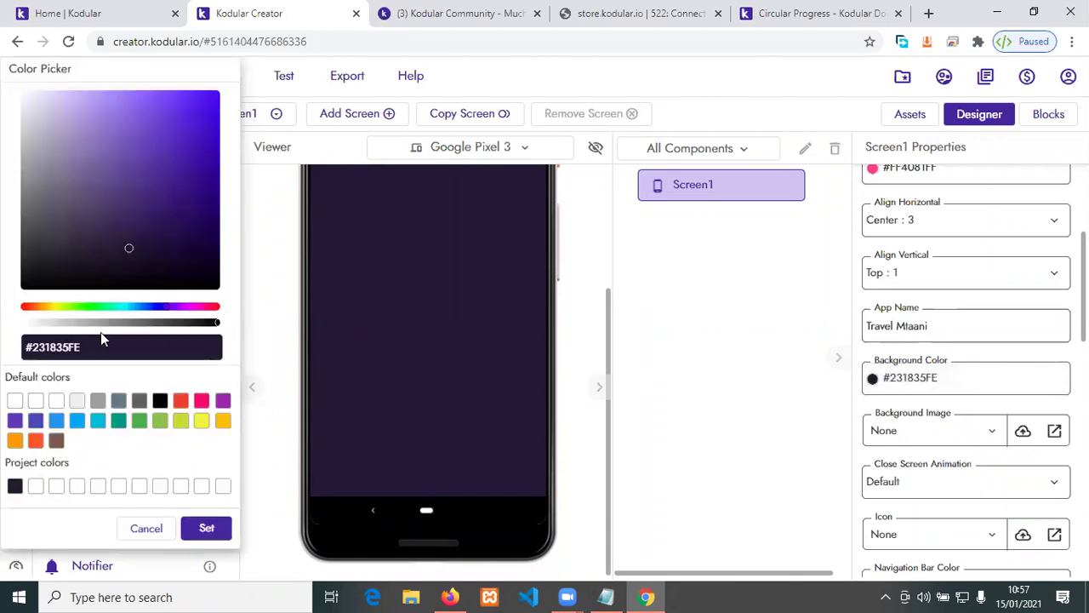
triple_click(112, 351)
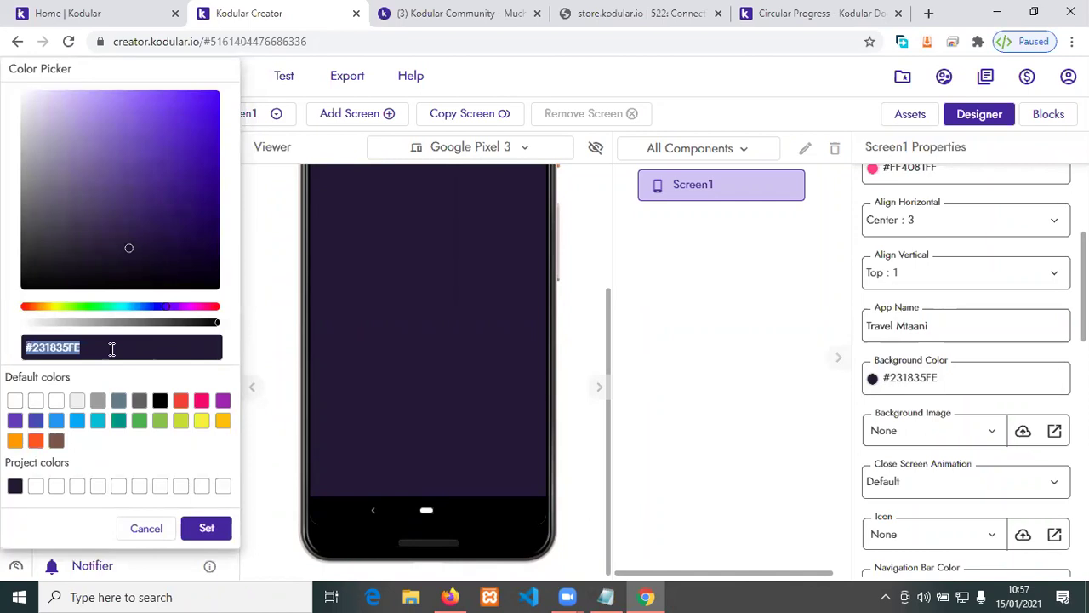
right_click(111, 349)
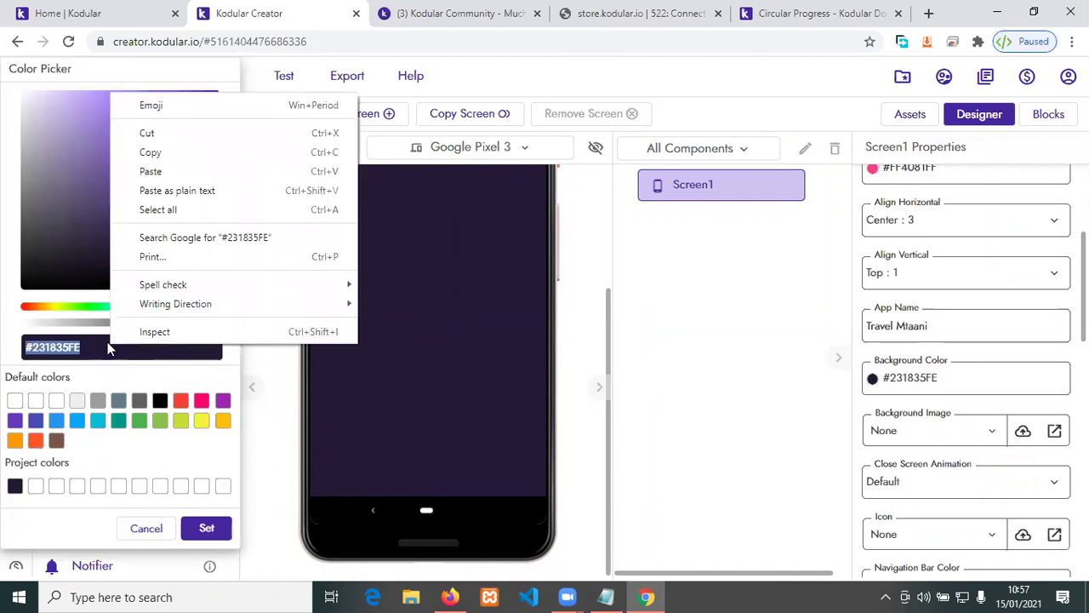
left_click(176, 155)
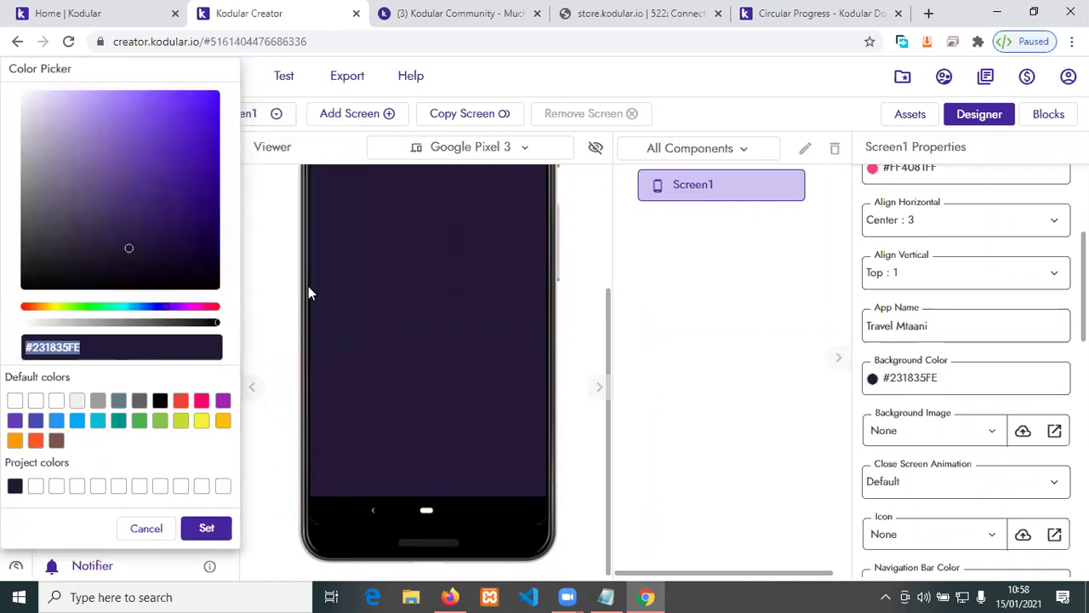
left_click(150, 537)
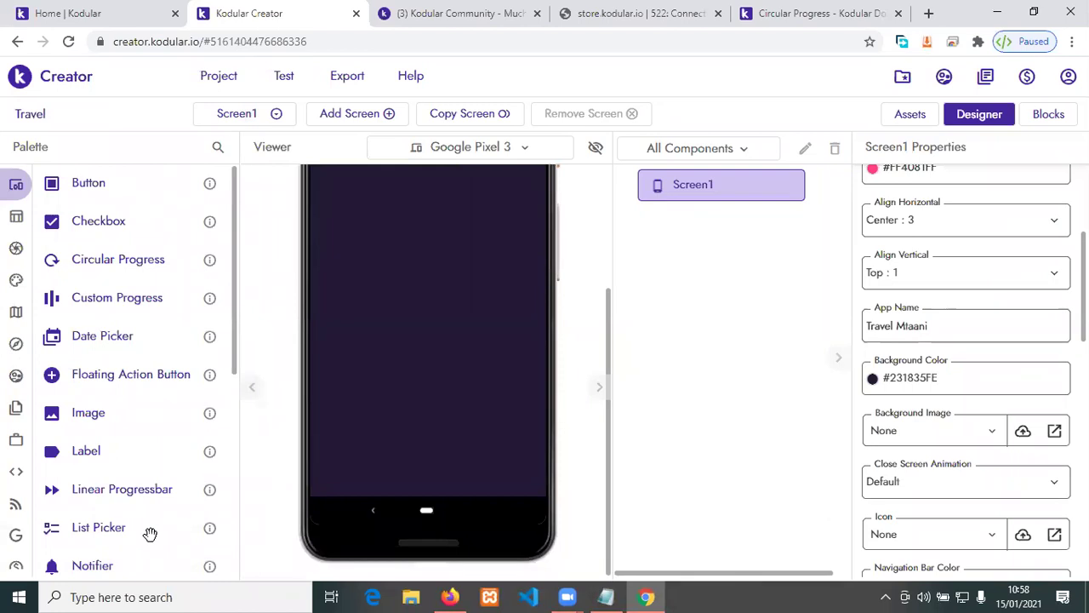
left_click(936, 387)
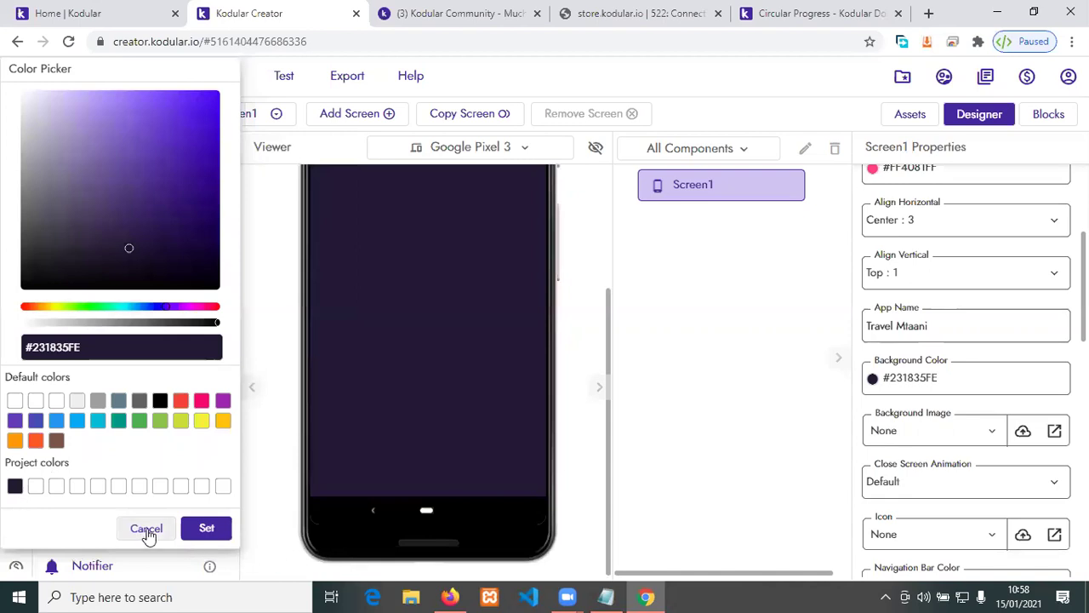
left_click(147, 529)
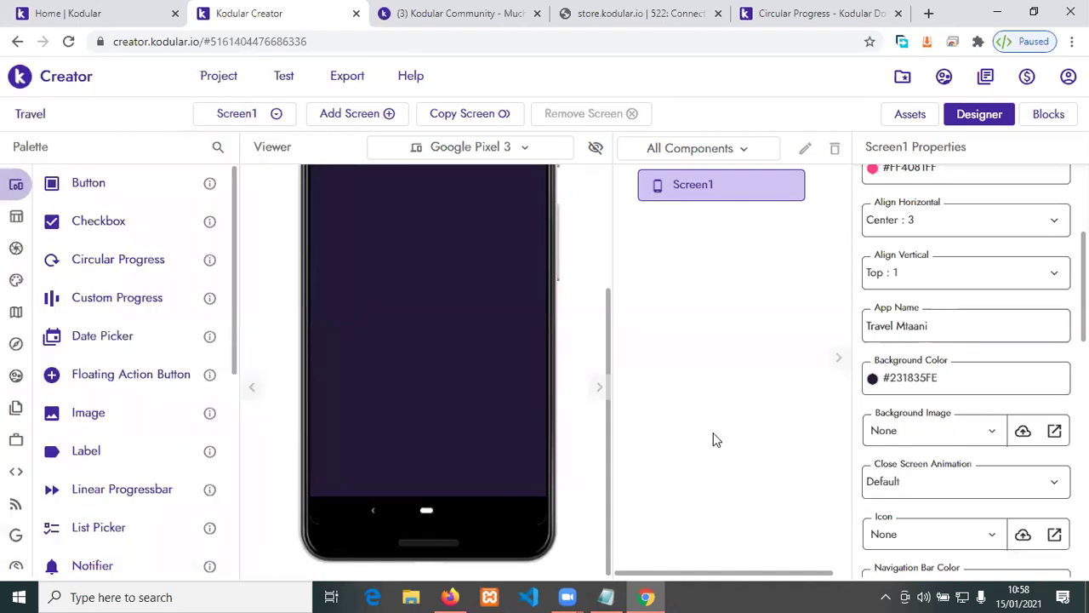
Step: Go through Screen1's image, icon, animation and bar color properties and make the screen scrollable
scroll(445, 404, "down", 2)
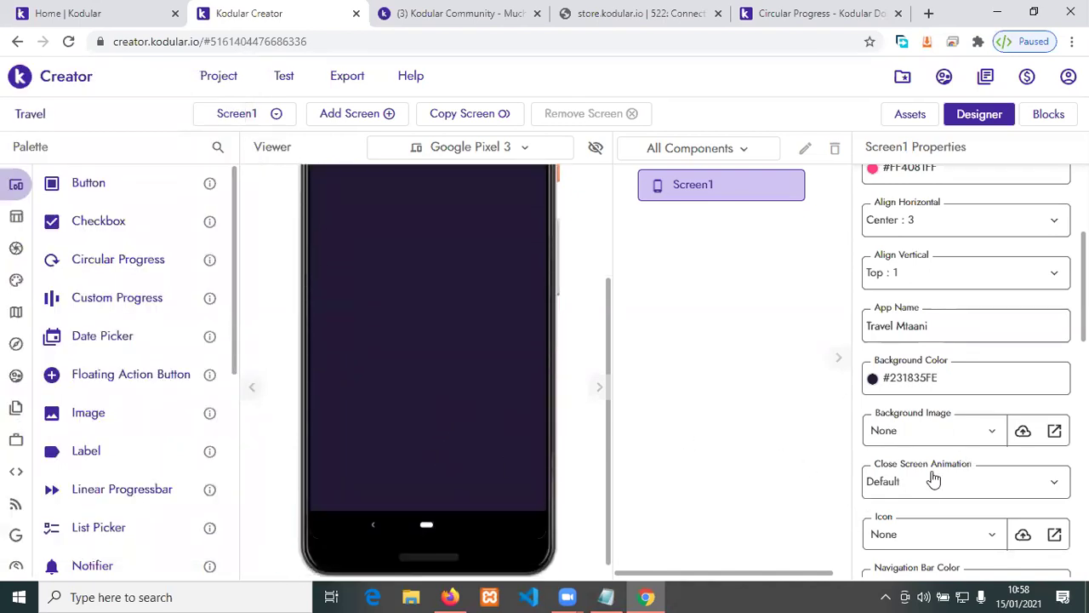
scroll(978, 396, "down", 1)
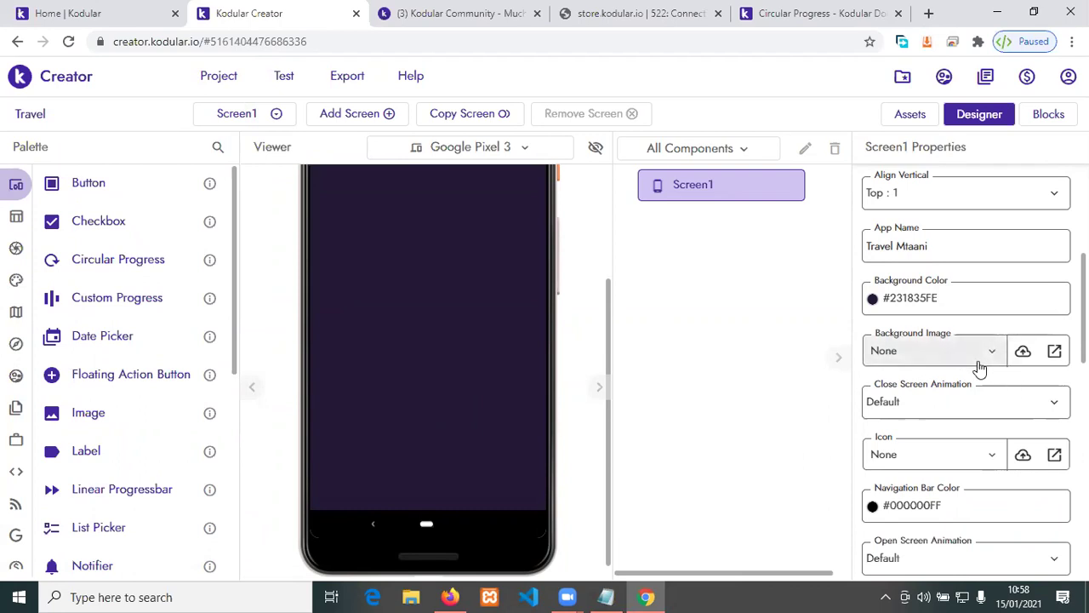
scroll(979, 368, "down", 2)
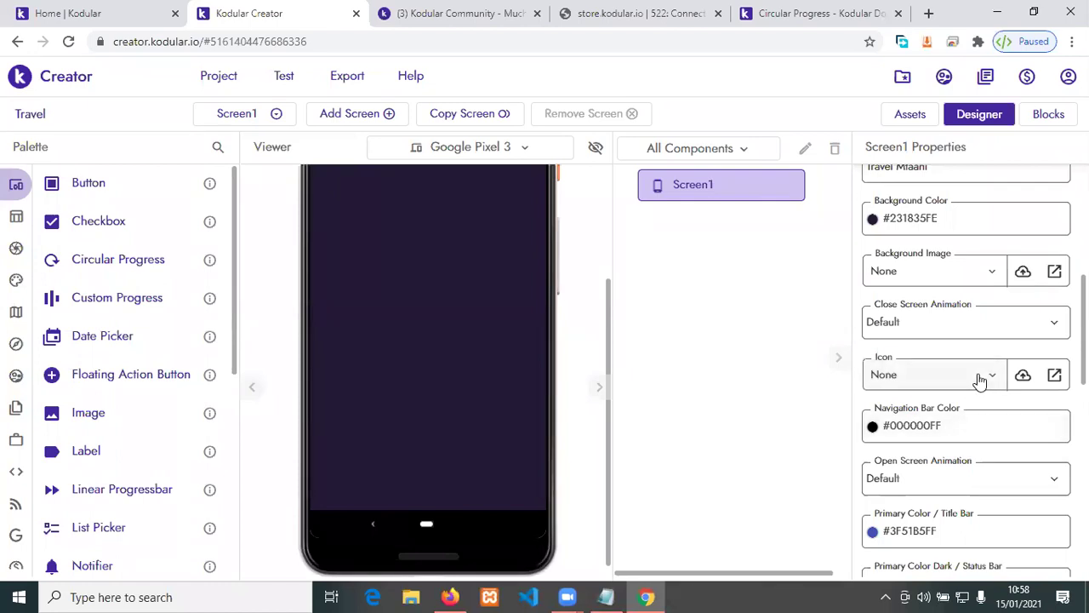
scroll(980, 379, "down", 1)
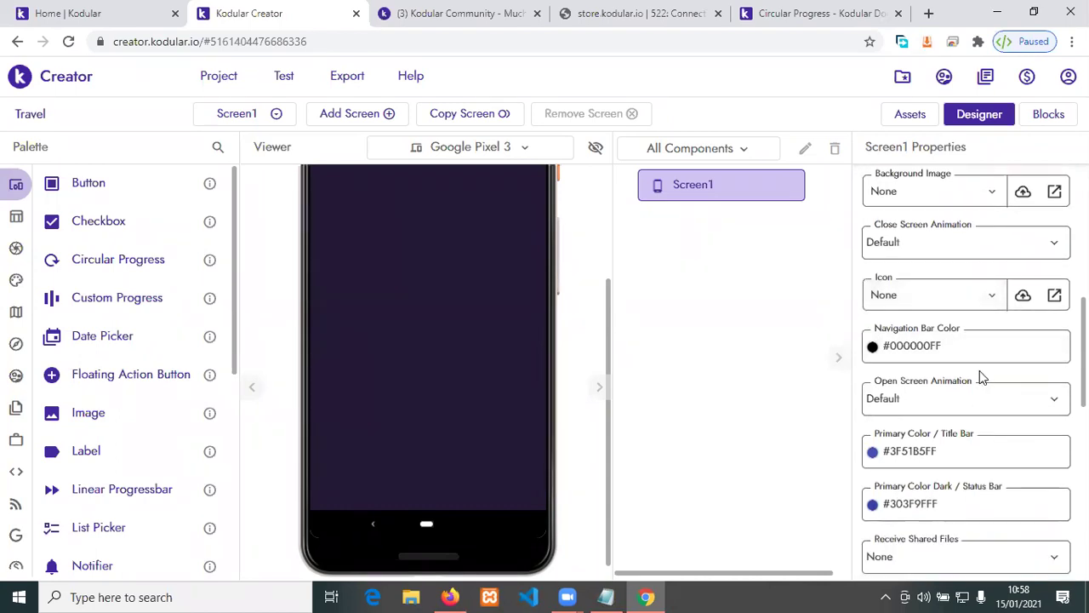
scroll(979, 372, "down", 1)
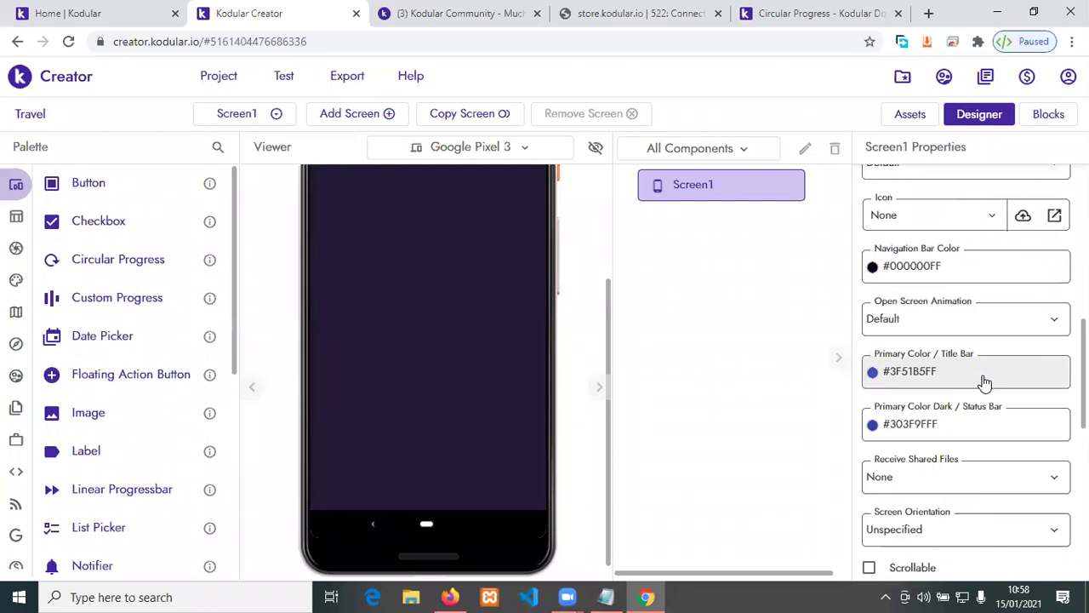
scroll(984, 383, "down", 1)
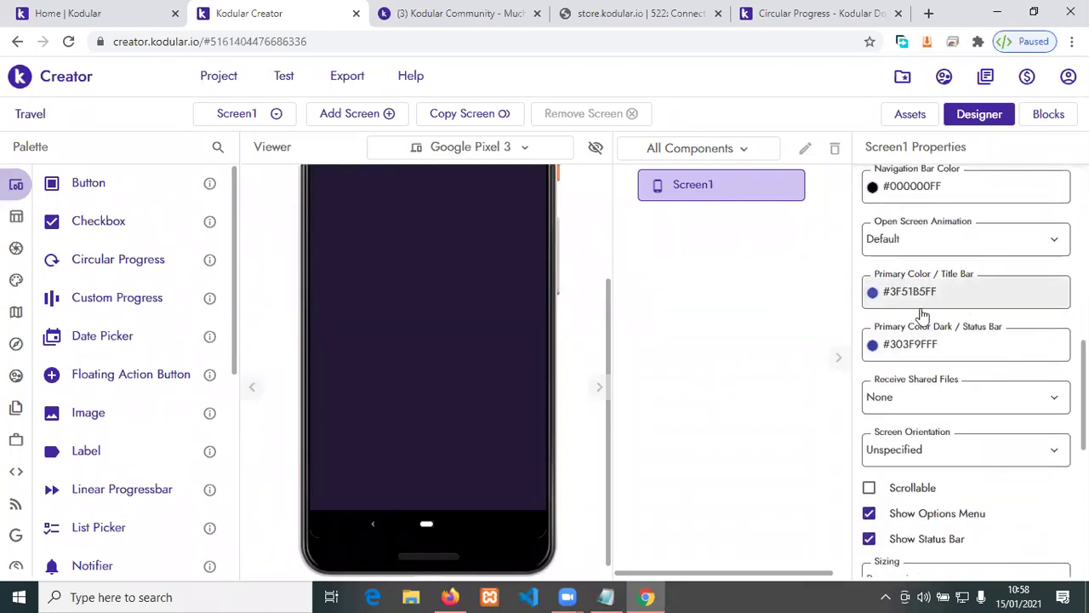
scroll(967, 412, "down", 1)
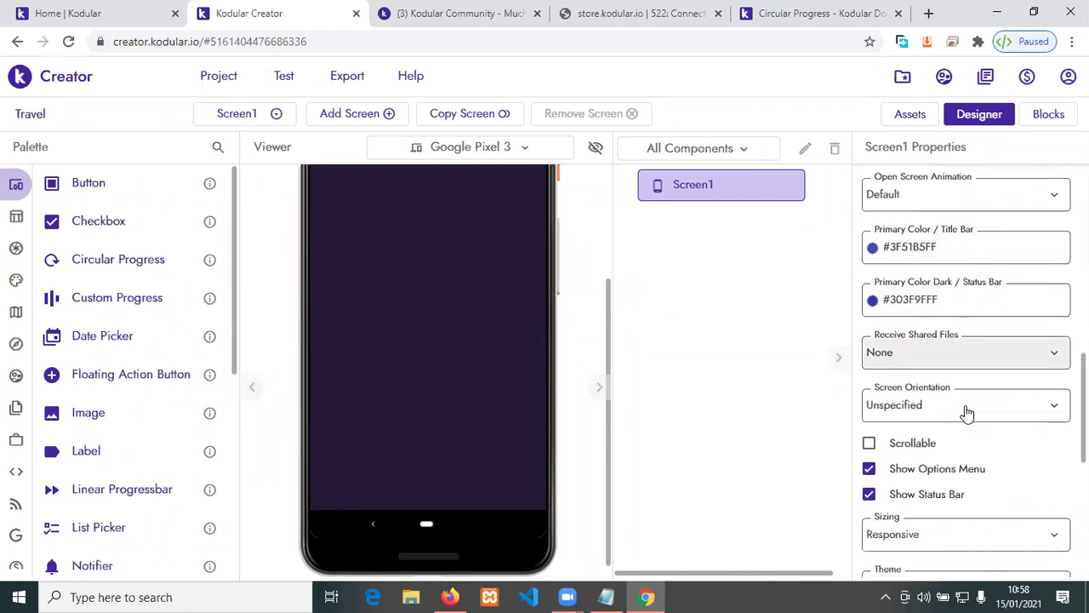
left_click(870, 409)
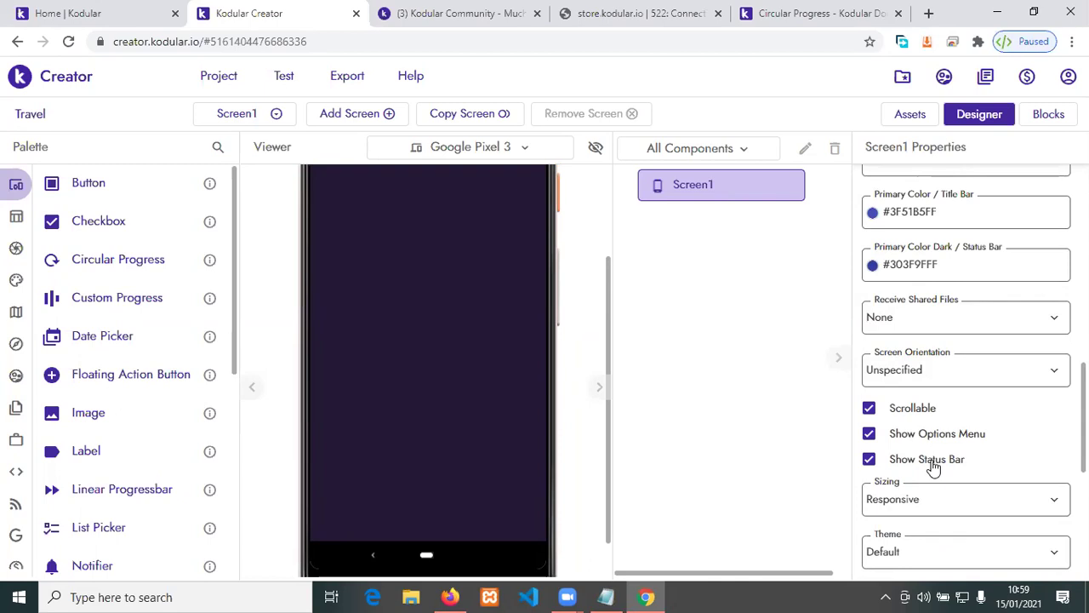
Step: Hide Screen1's title bar by turning off Title Visible
scroll(940, 456, "down", 1)
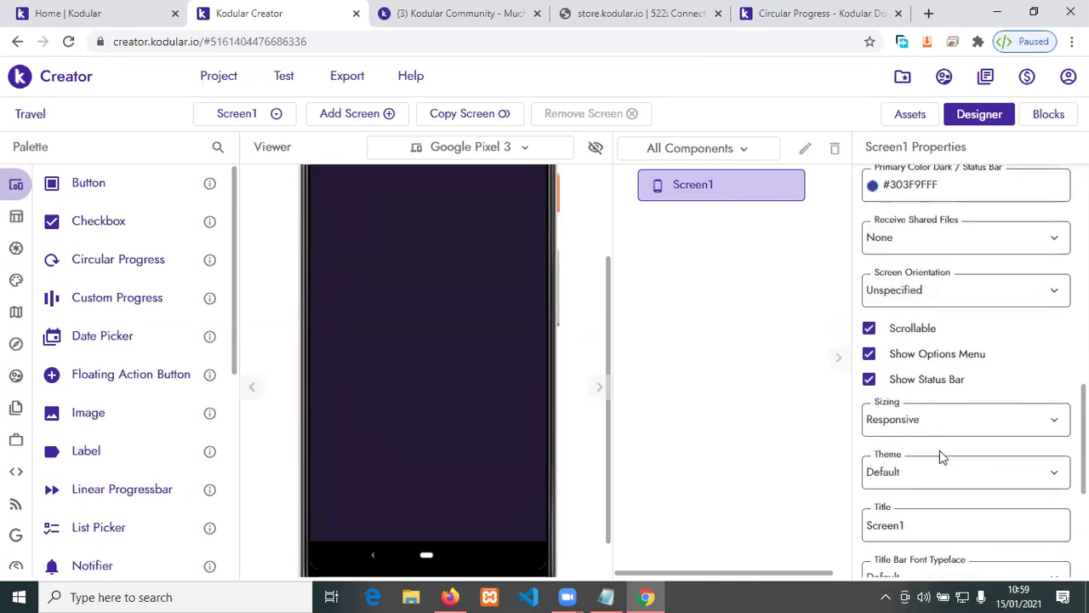
scroll(939, 457, "down", 1)
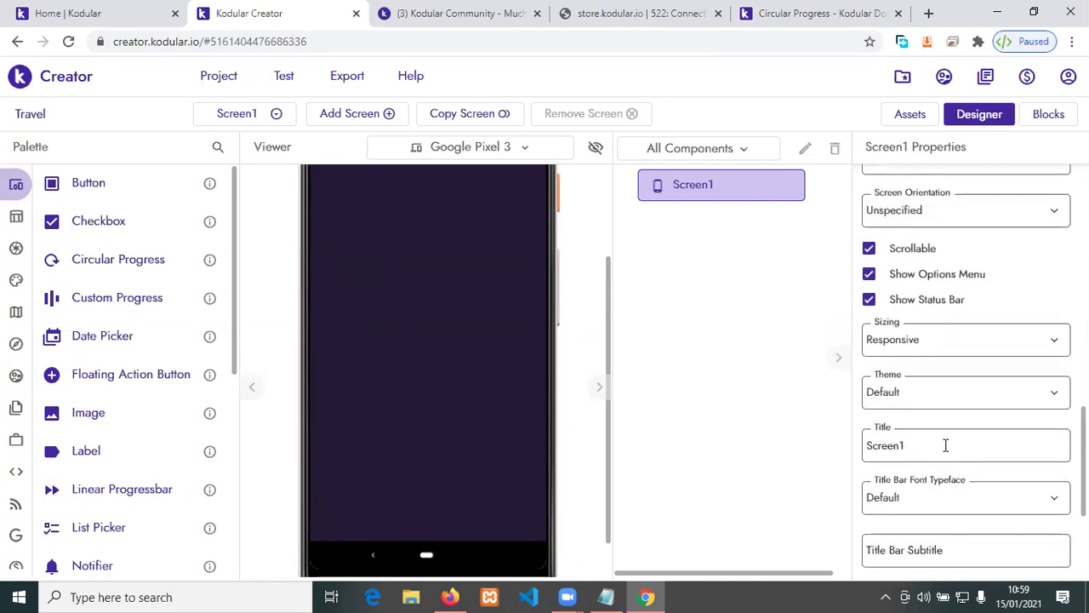
scroll(942, 447, "down", 1)
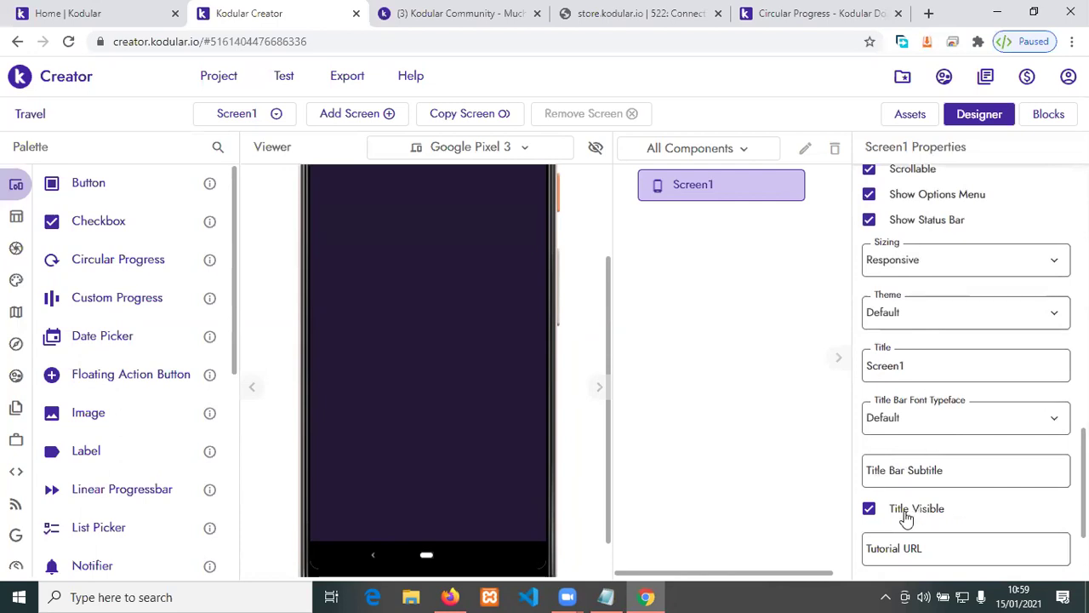
left_click(869, 509)
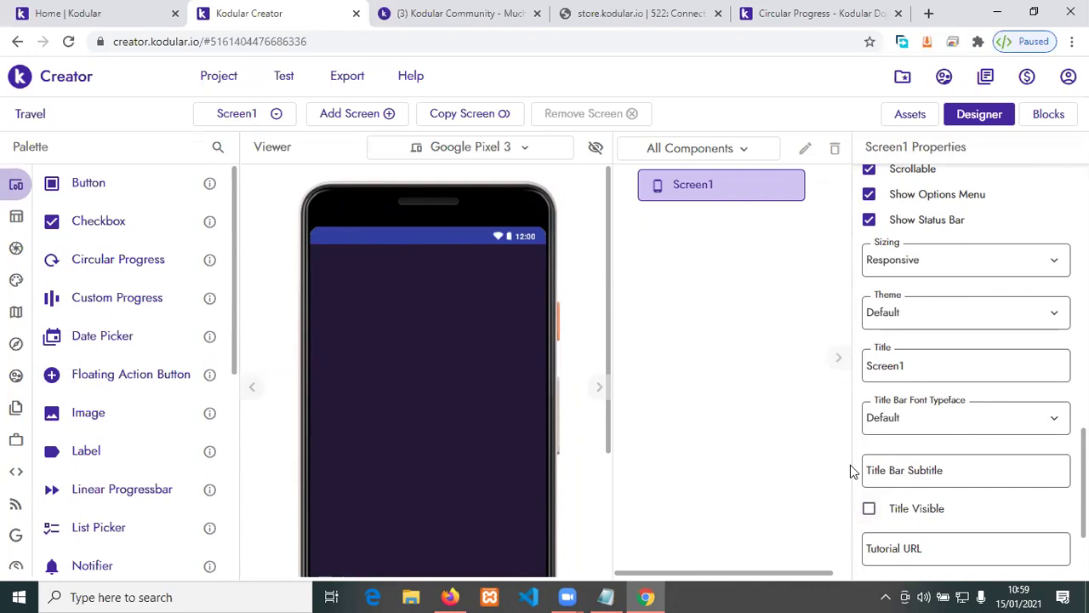
Step: Review Screen1's properties from the version settings back through alignment, app name and colors to the Scrollable option
scroll(987, 451, "down", 2)
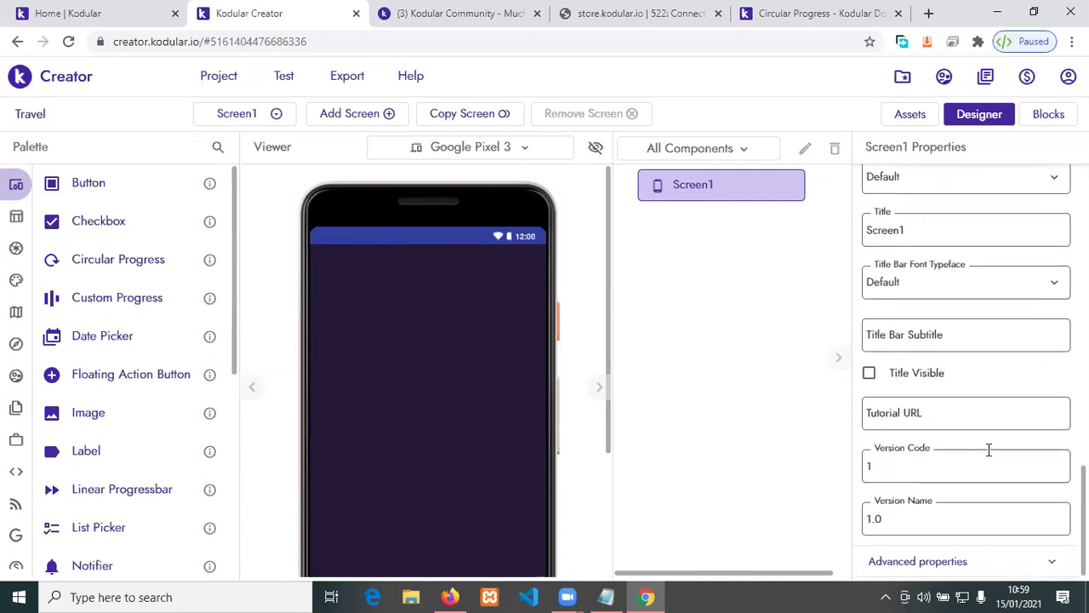
scroll(989, 450, "up", 10)
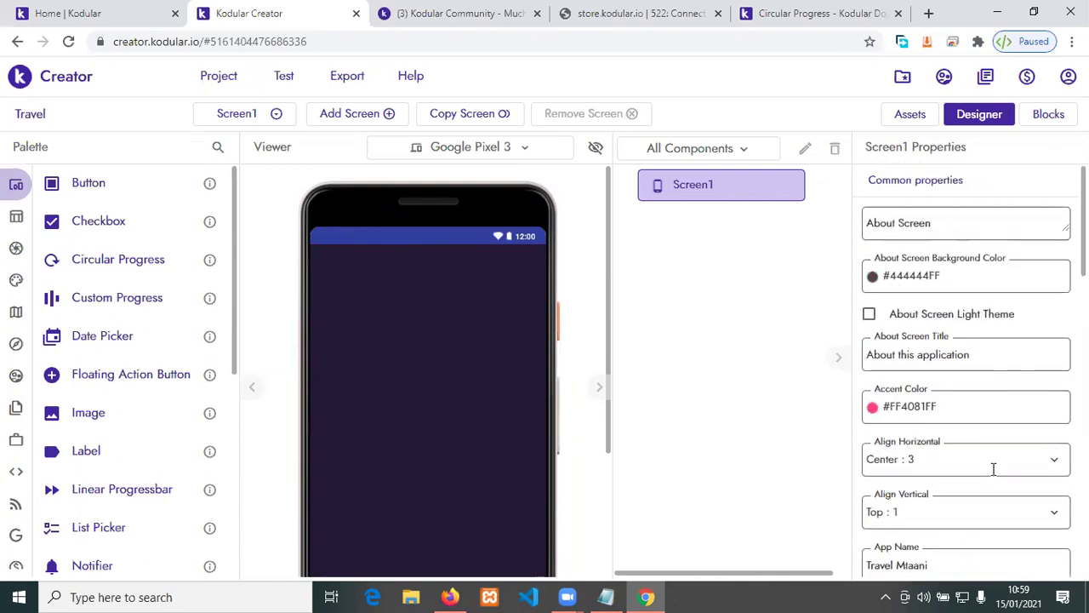
scroll(987, 466, "down", 1)
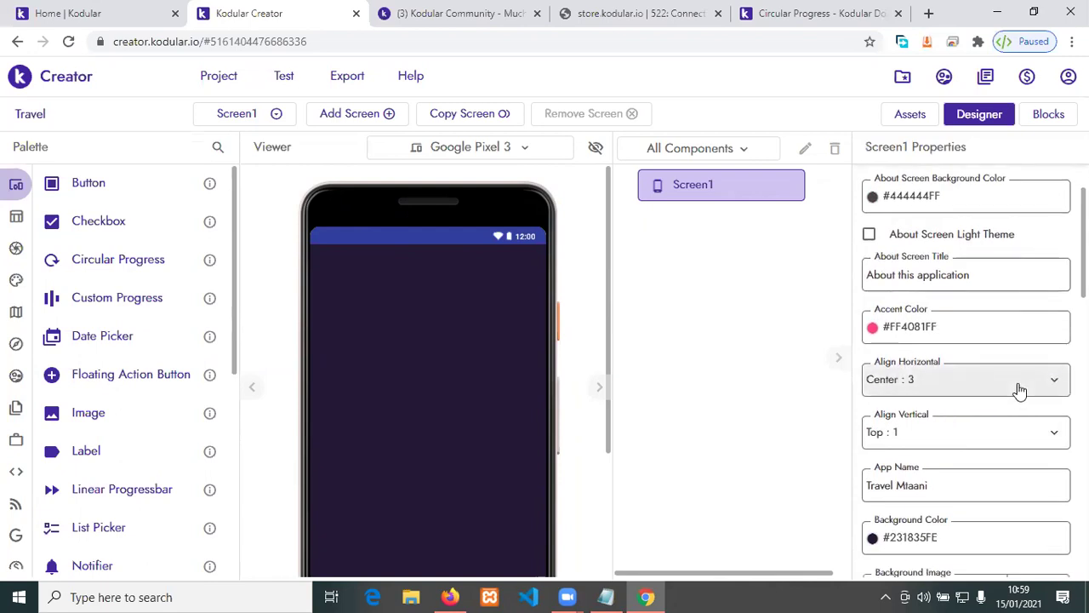
scroll(973, 489, "down", 2)
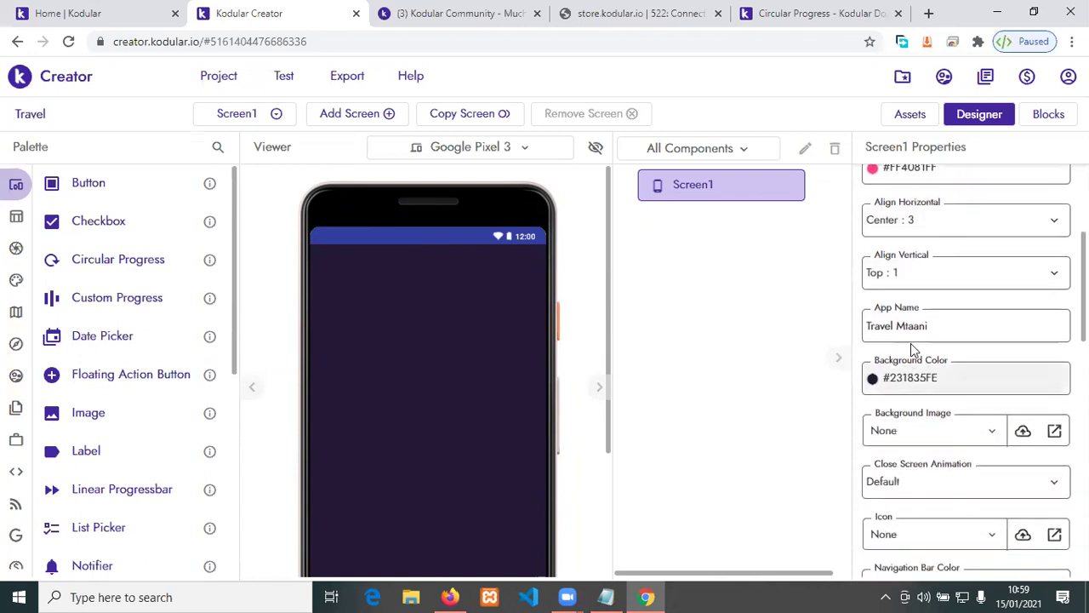
scroll(920, 325, "down", 4)
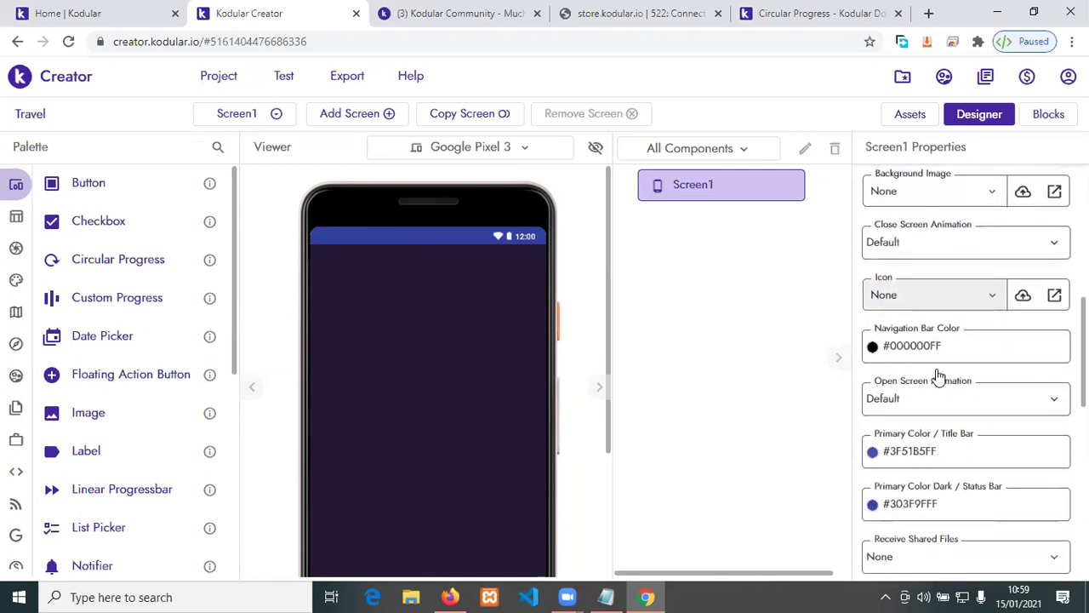
scroll(951, 400, "down", 2)
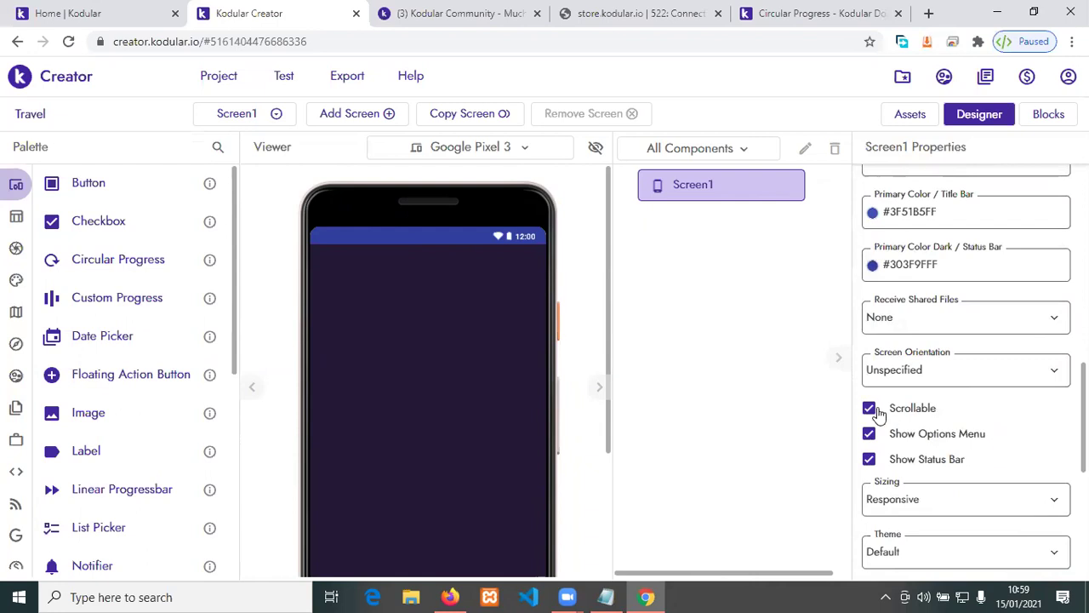
Step: Review Screen1's properties again, including alignment, app name, background color, Scrollable, Show Status Bar and Title Visible
scroll(927, 409, "down", 2)
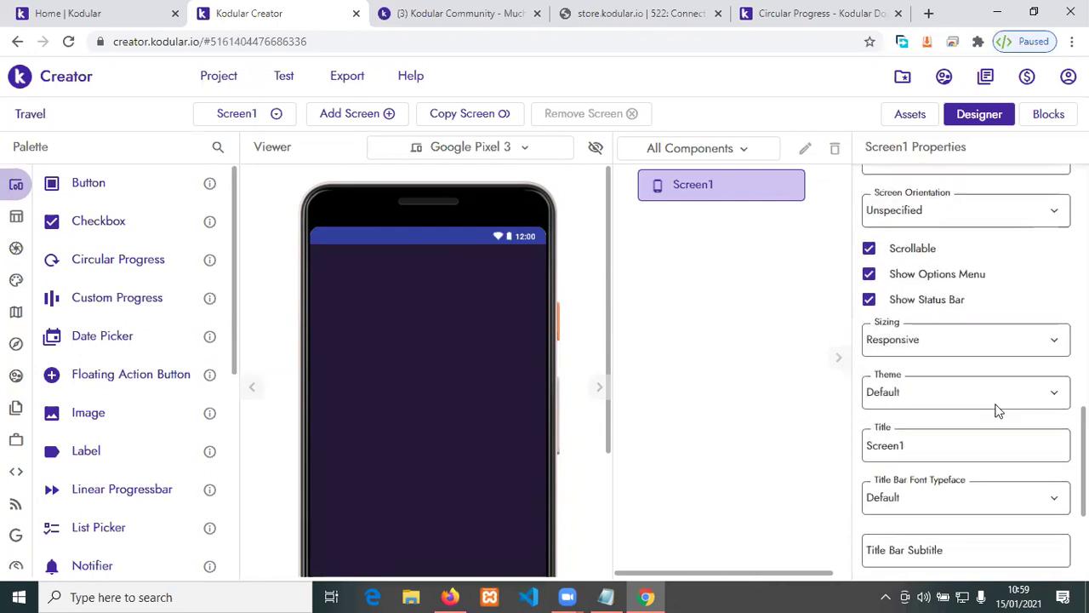
scroll(983, 497, "down", 2)
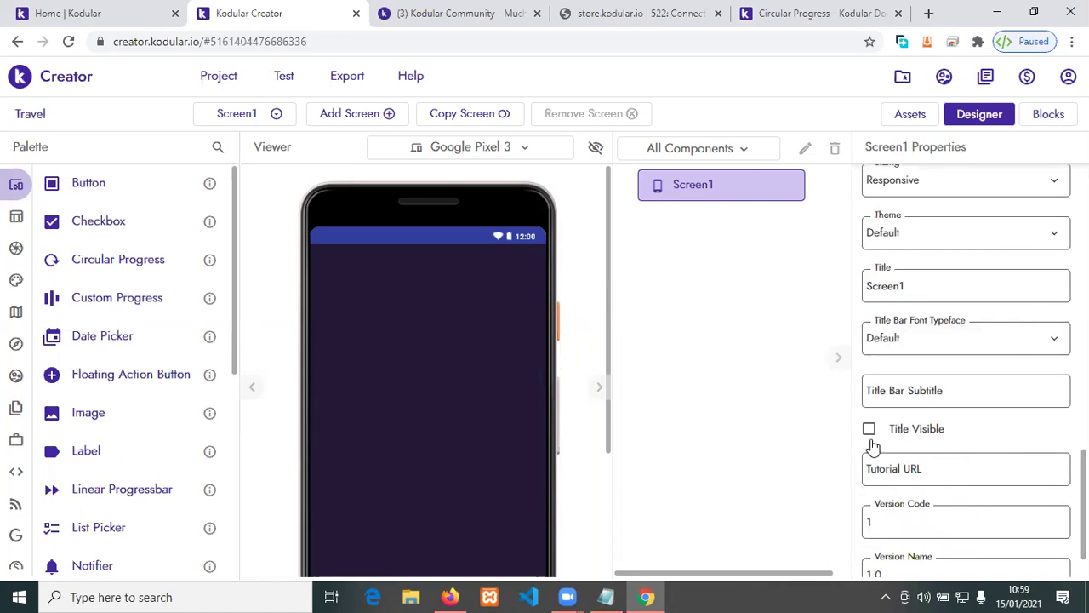
scroll(872, 446, "up", 3)
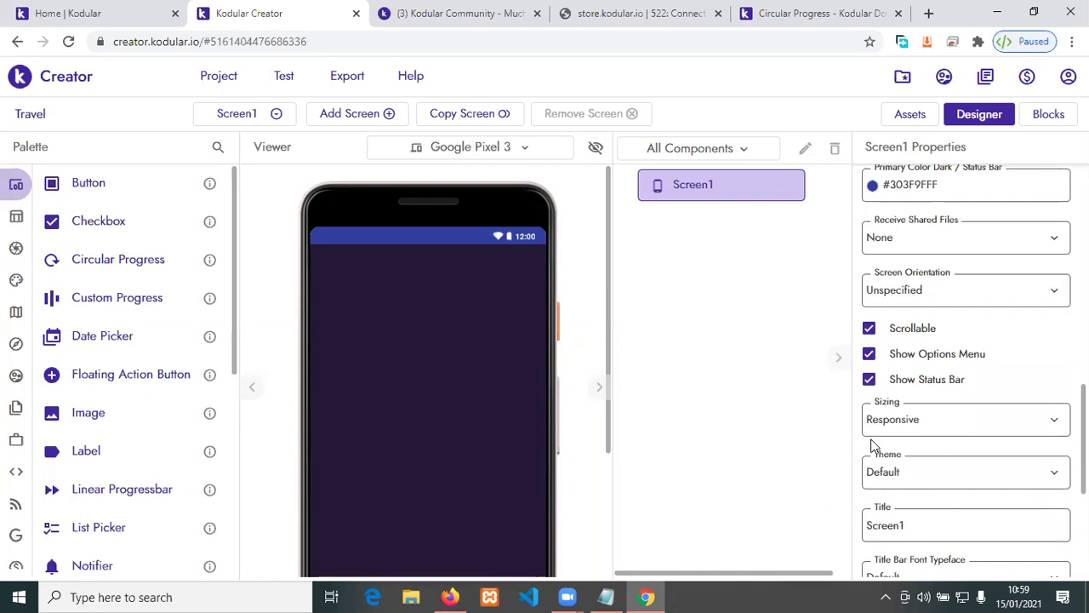
scroll(872, 446, "up", 8)
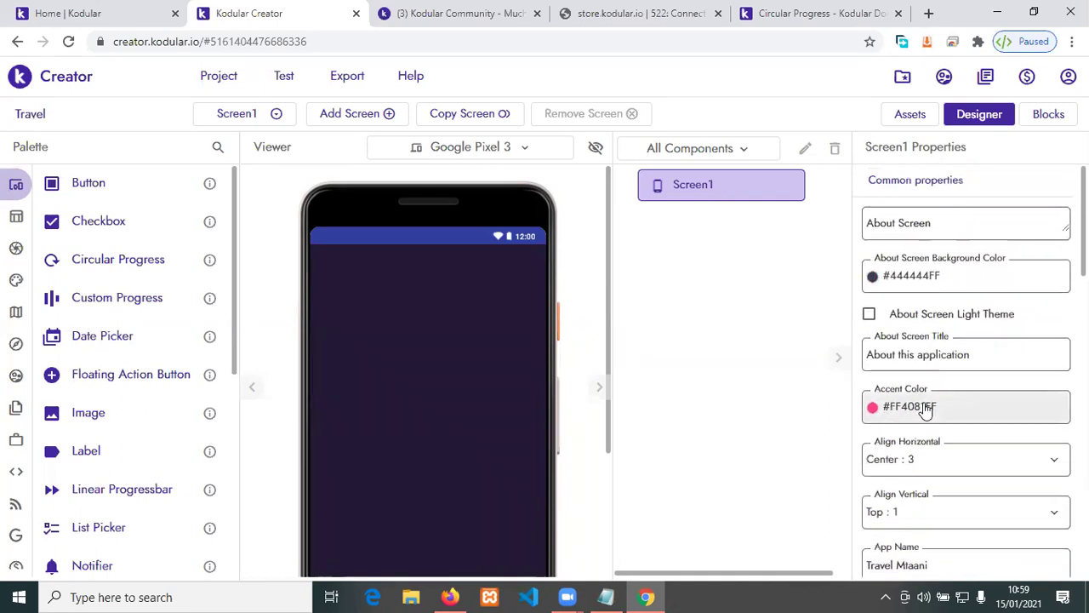
scroll(926, 408, "down", 2)
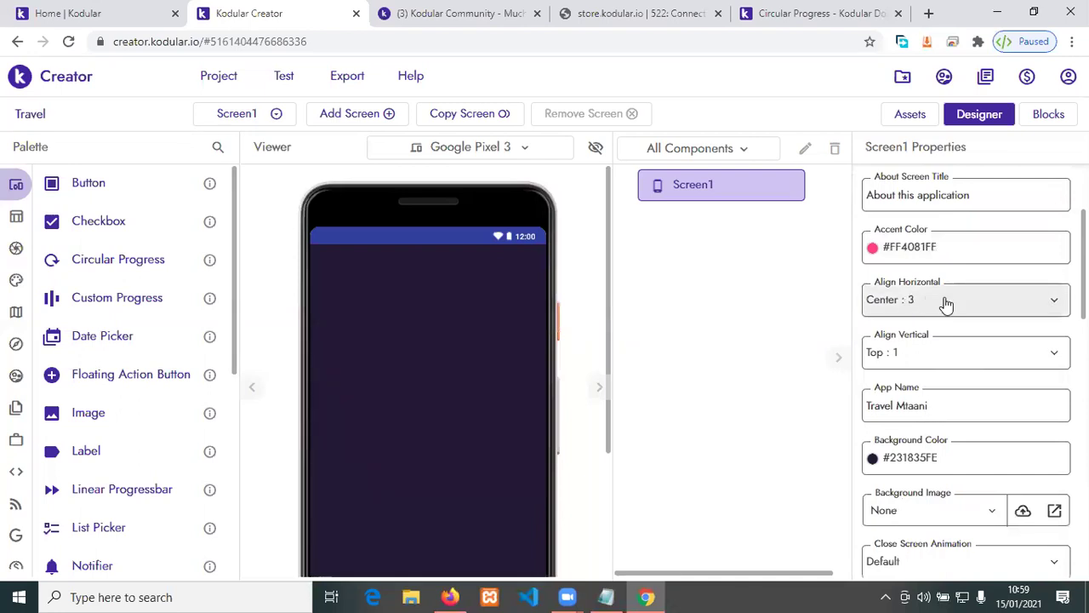
scroll(948, 307, "down", 2)
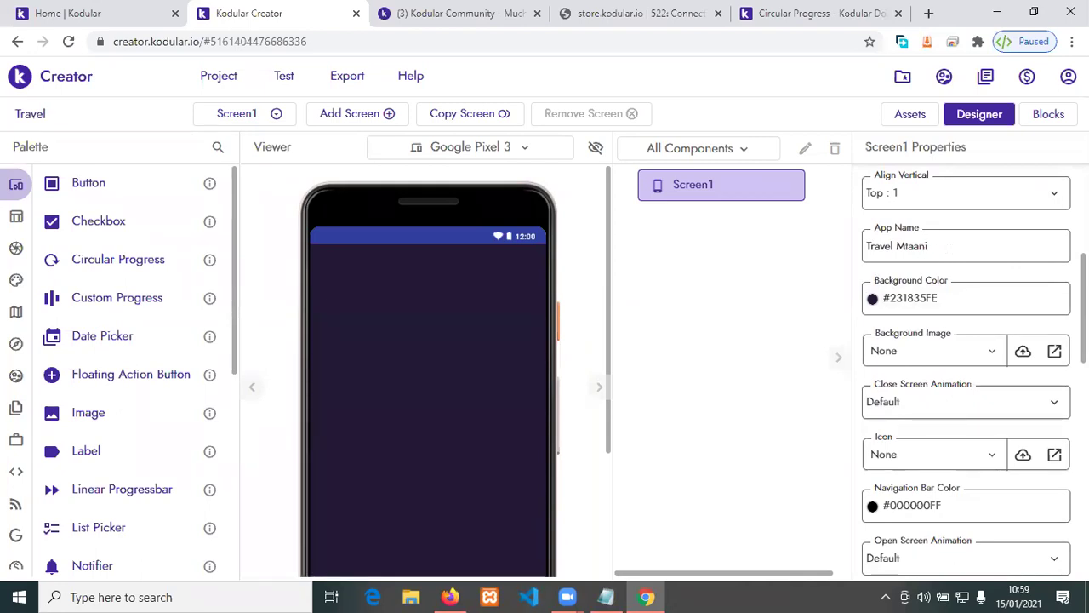
scroll(979, 341, "down", 2)
scroll(1000, 431, "down", 1)
scroll(999, 431, "down", 2)
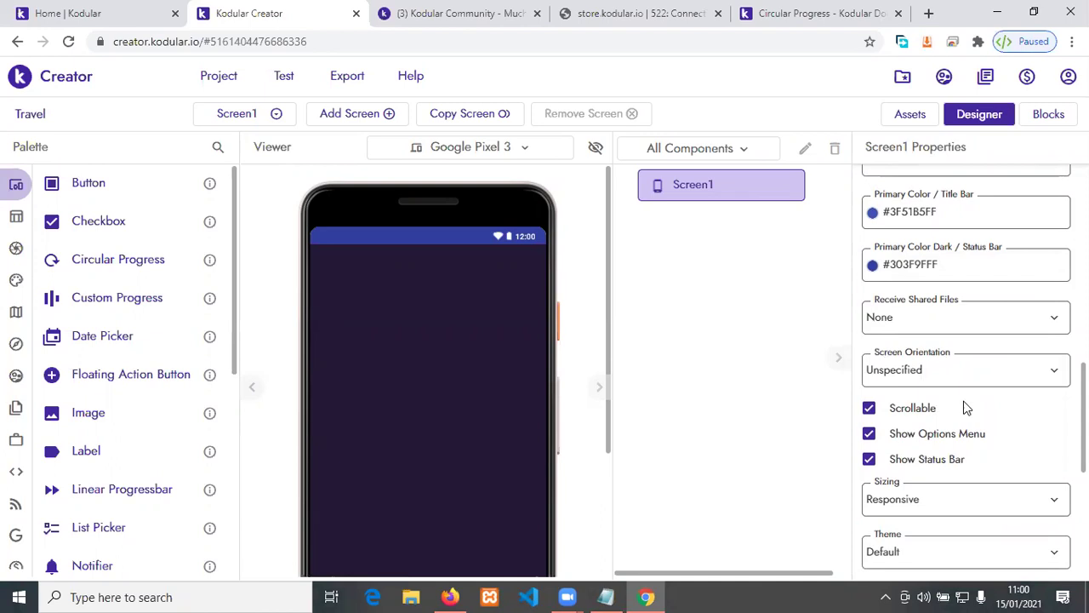
scroll(965, 407, "down", 1)
scroll(965, 408, "down", 2)
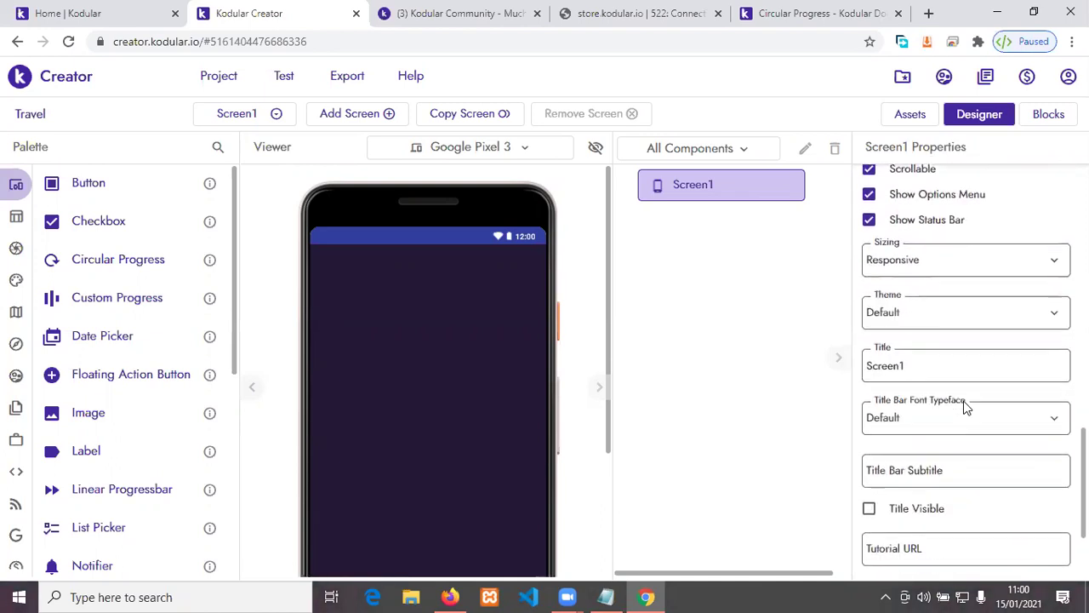
scroll(965, 403, "down", 1)
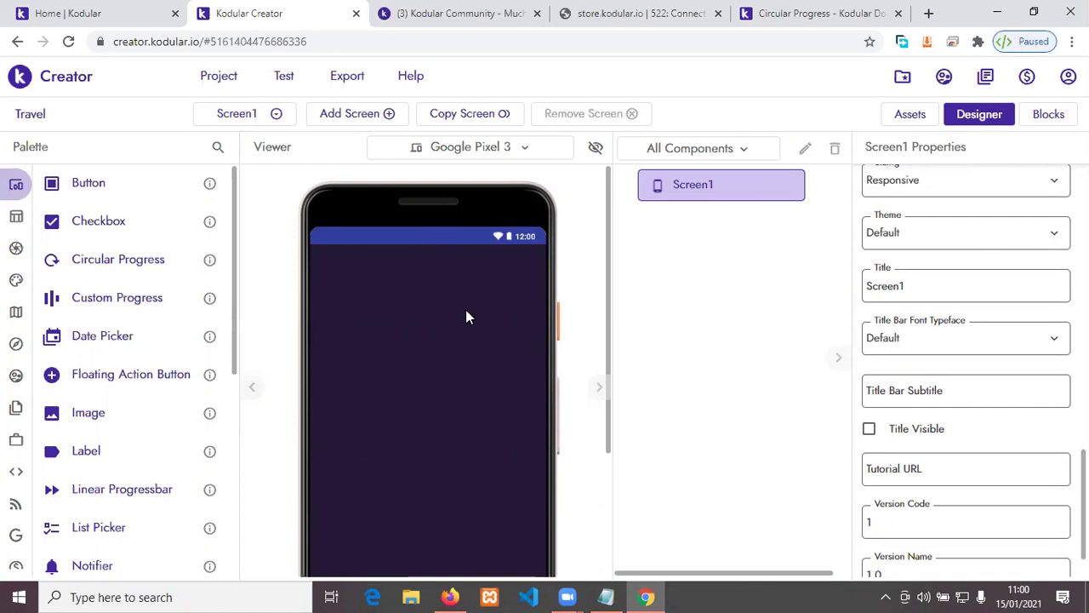
Step: Add a Space component from the General layout components to the top of Screen1
mouse_move(18, 182)
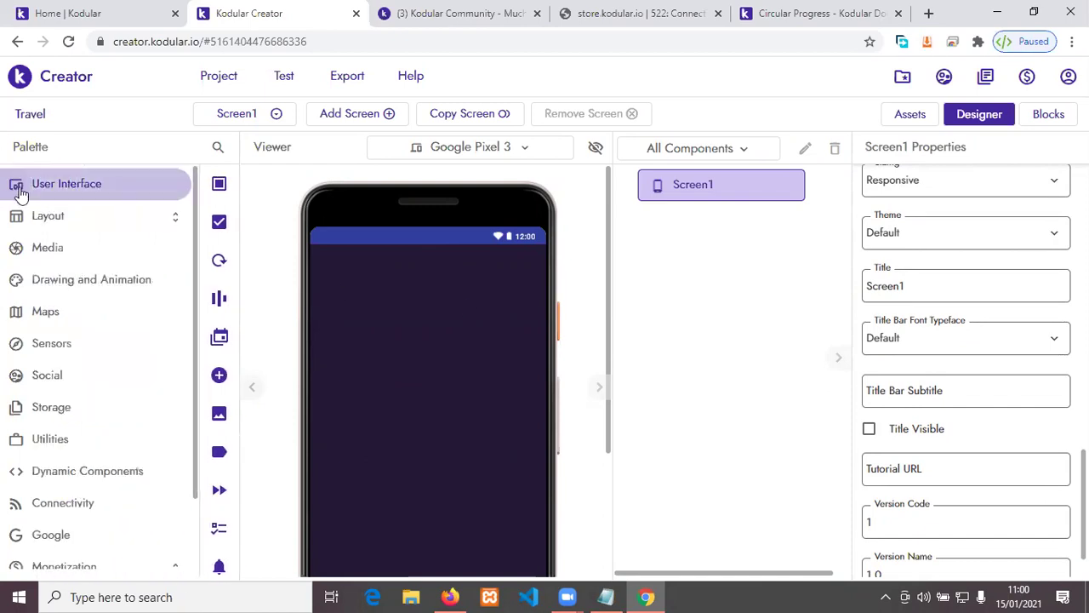
left_click(50, 218)
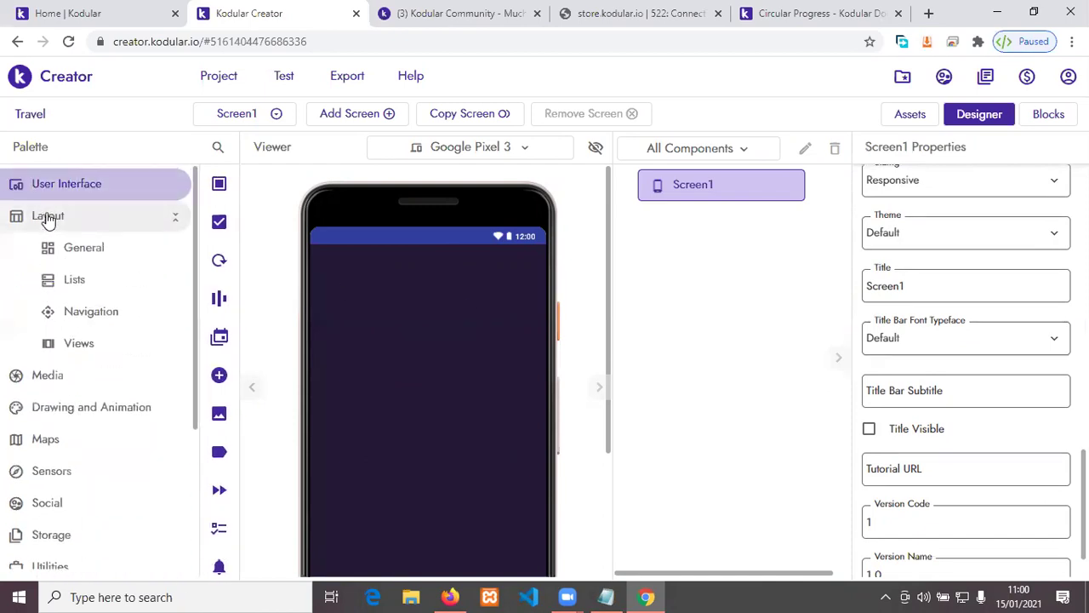
left_click(126, 261)
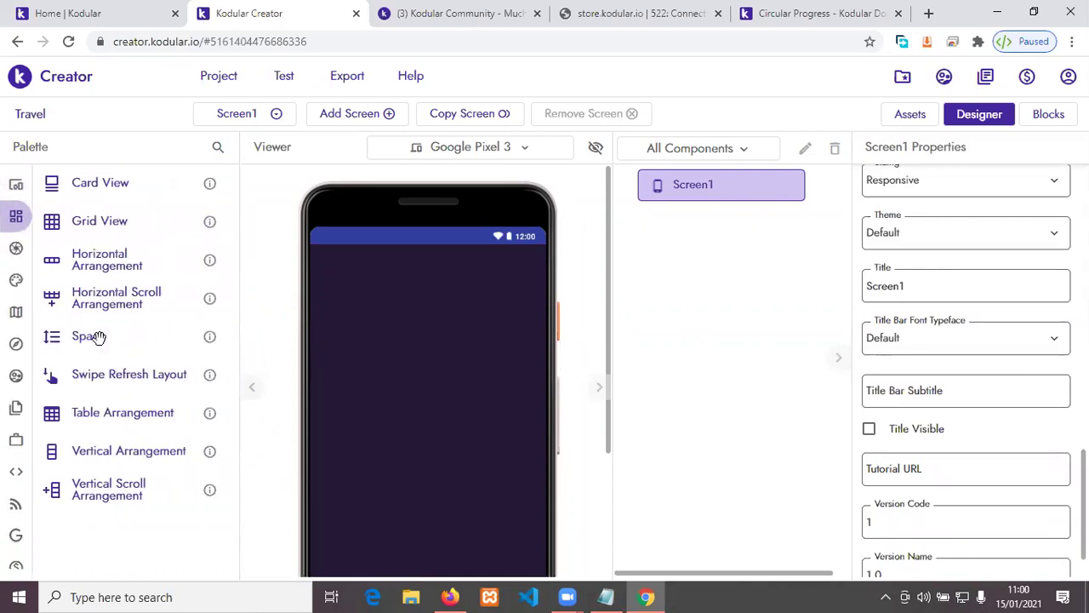
left_click_drag(98, 337, 405, 325)
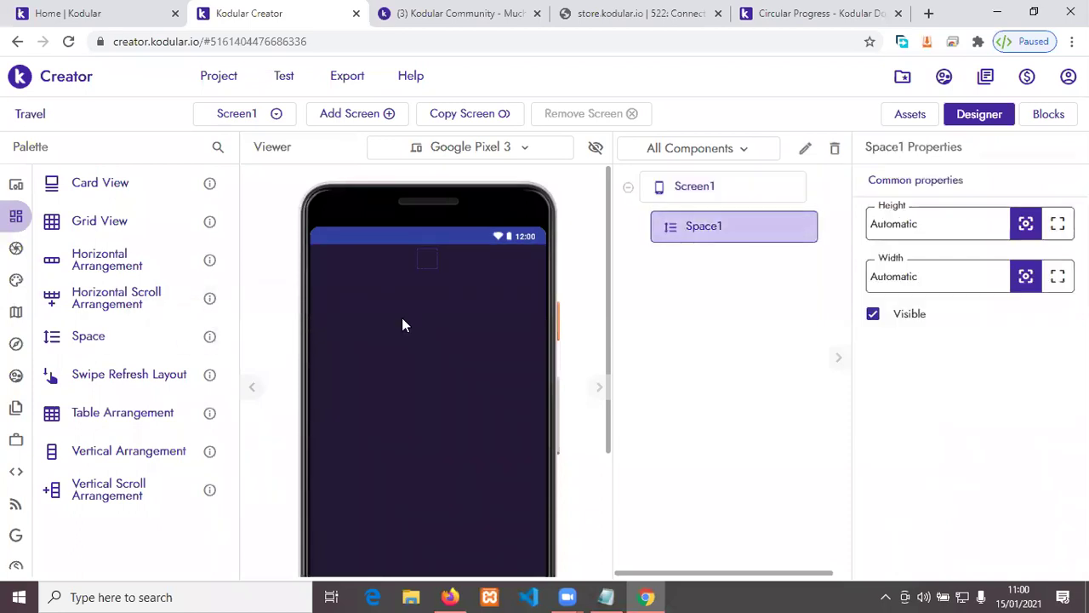
Step: Set the height of the Space component to 20px
left_click(920, 227)
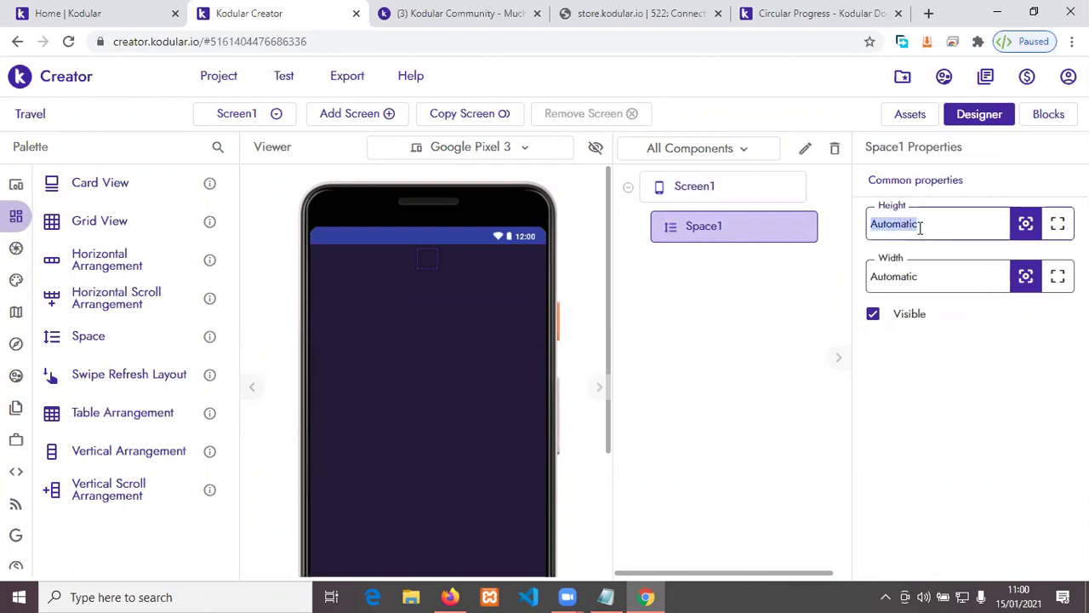
type("20px")
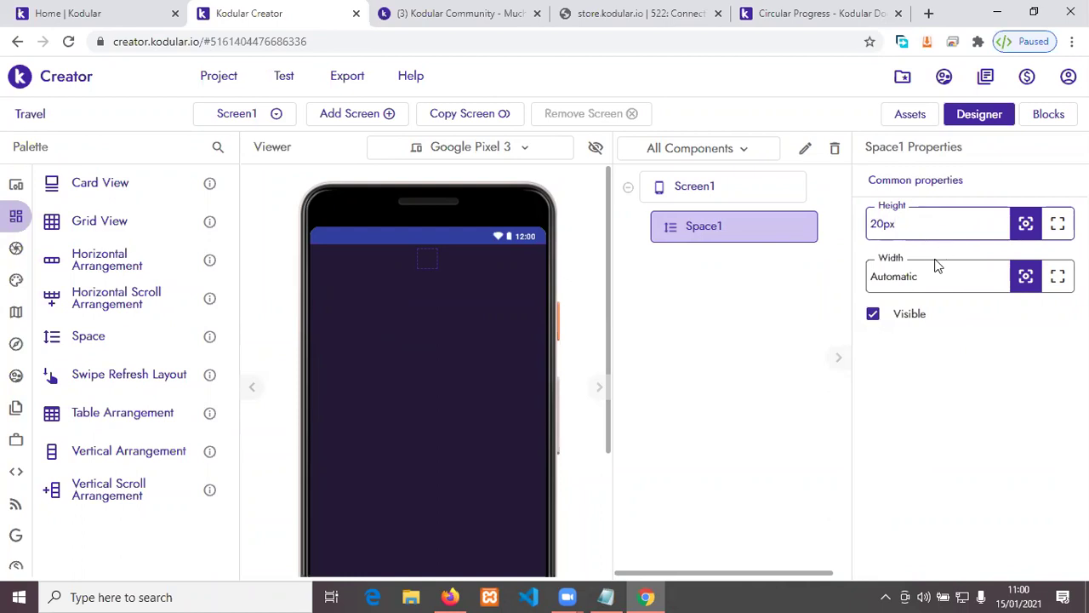
left_click(759, 325)
double_click(961, 222)
type("20px")
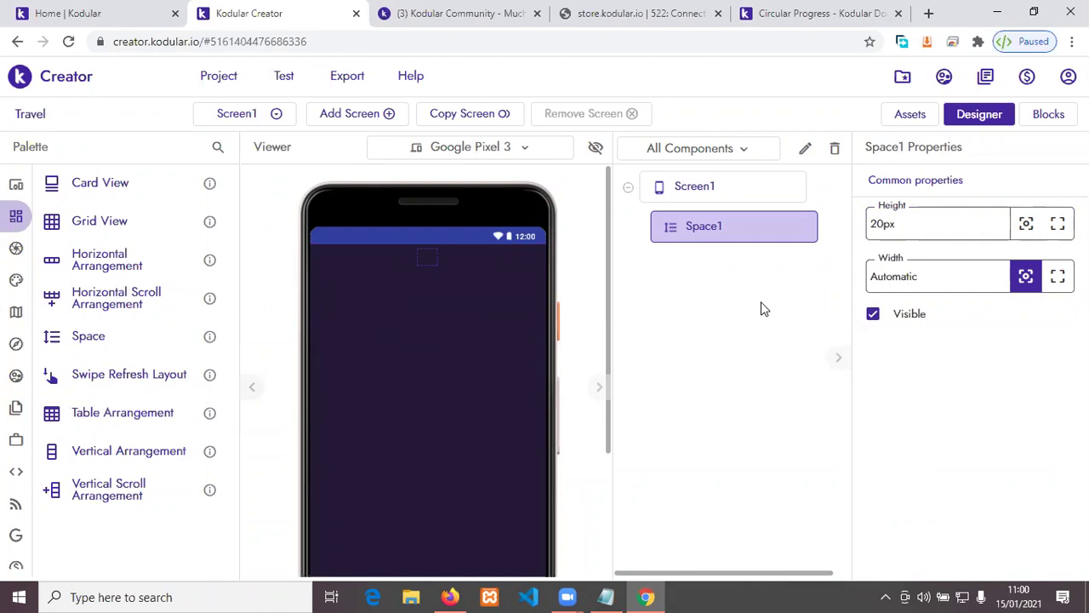
Step: Switch the component palette from the General layouts to the User Interface components
mouse_move(68, 223)
mouse_move(54, 194)
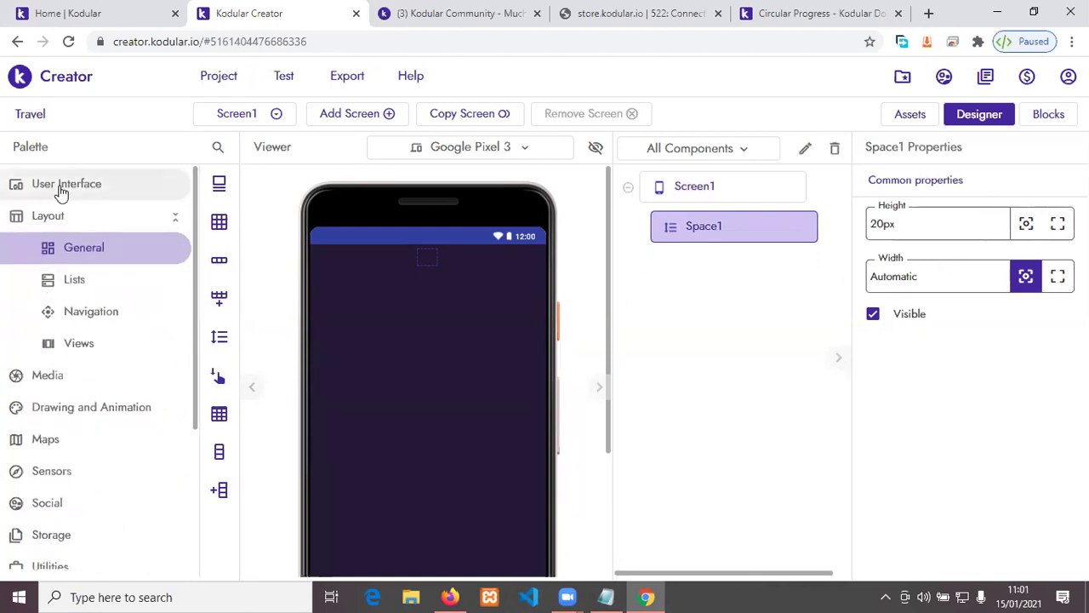
left_click(63, 186)
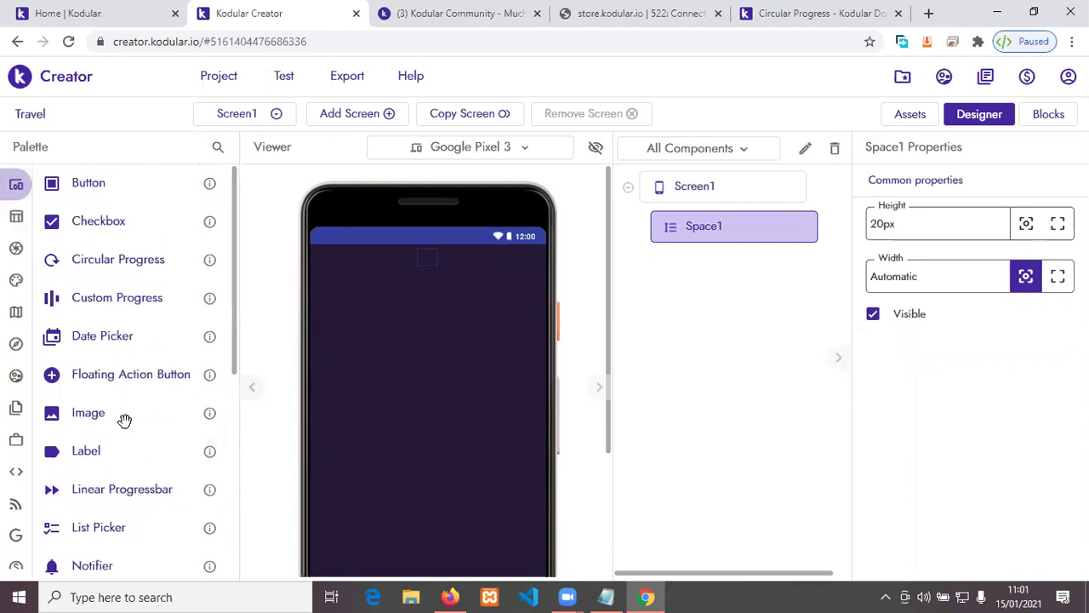
Step: Add an Image component below the space on Screen1 and set its height and width to 100 px
left_click_drag(97, 418, 465, 384)
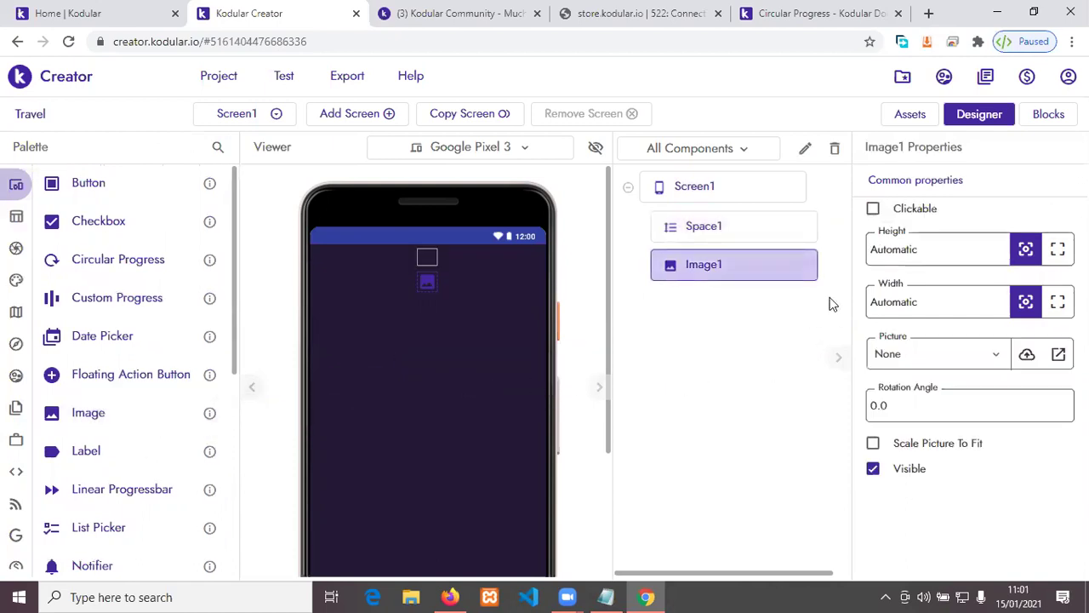
left_click(921, 256)
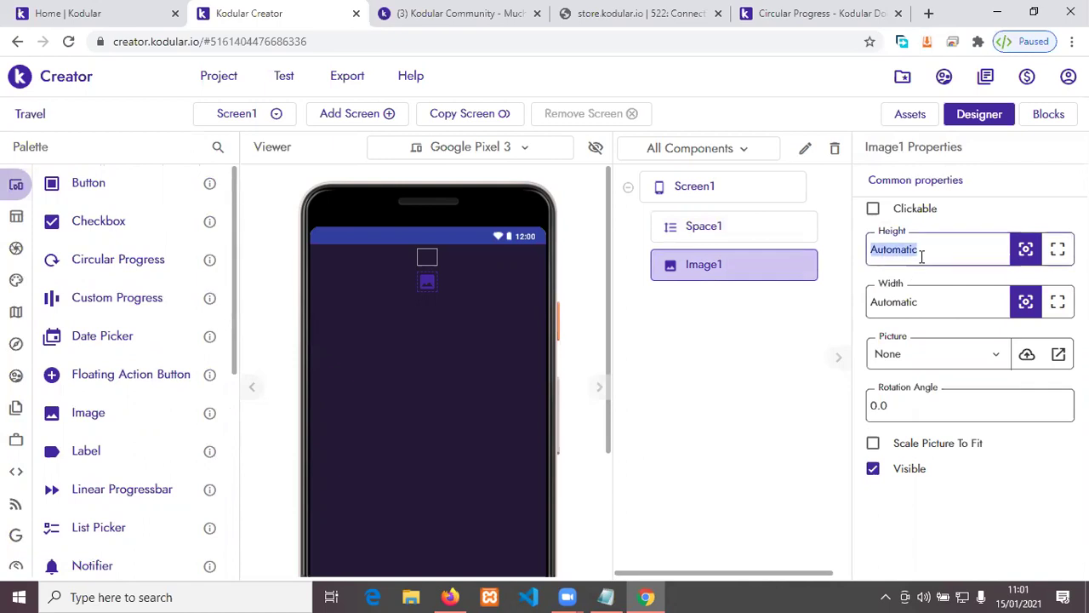
type("100")
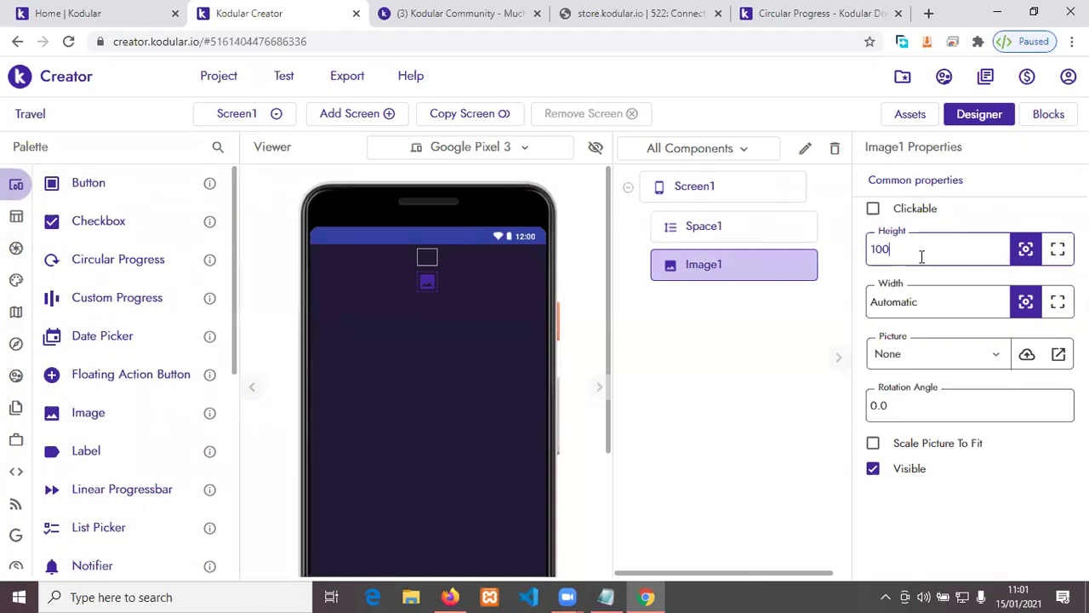
left_click(938, 298)
type("100")
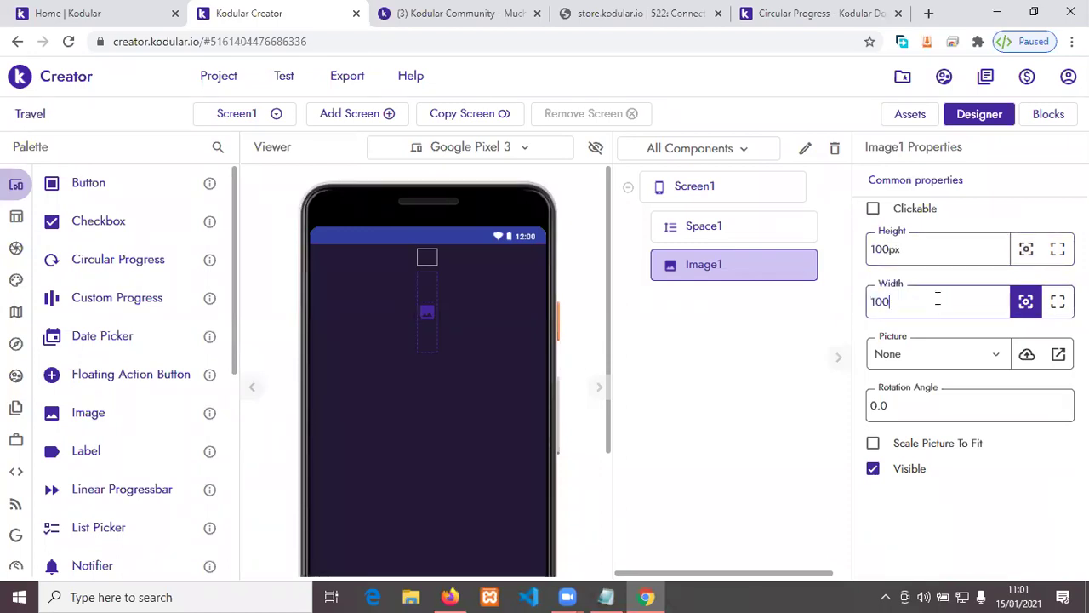
left_click(821, 319)
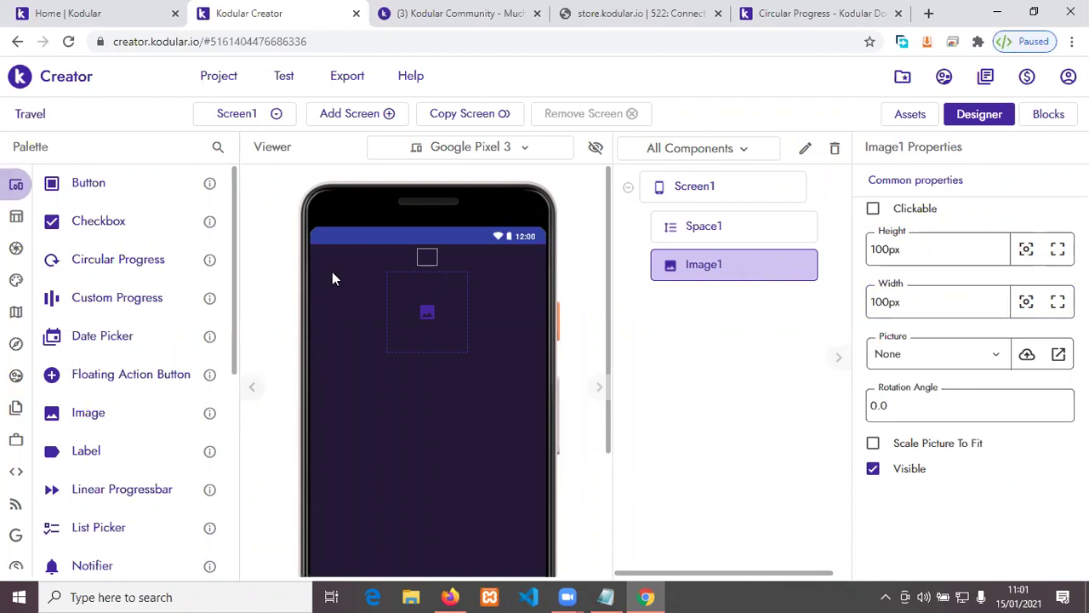
left_click(432, 257)
left_click(445, 303)
left_click(805, 148)
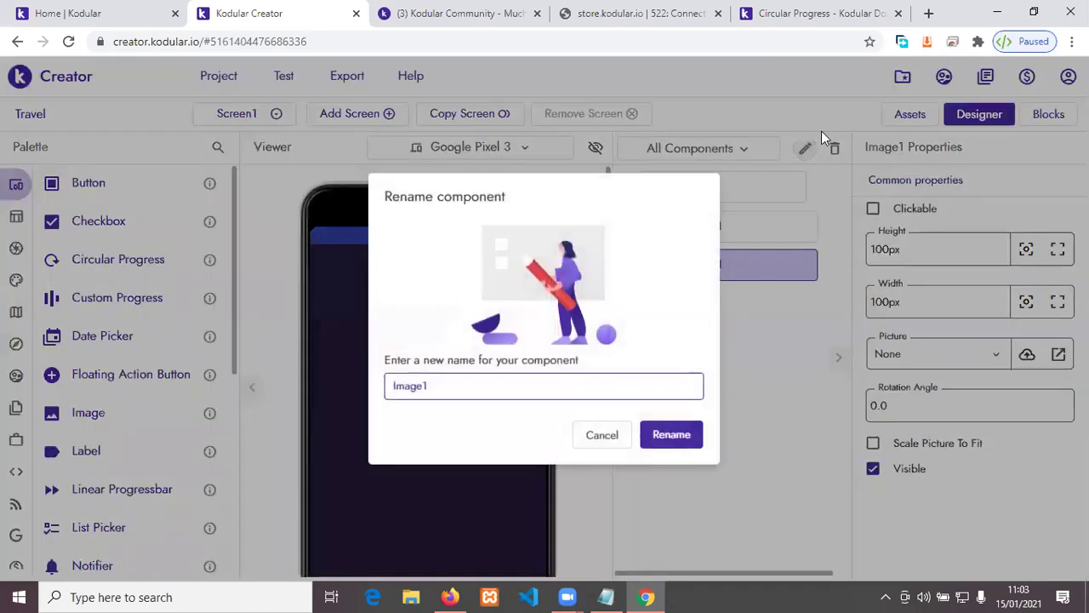
left_click(600, 435)
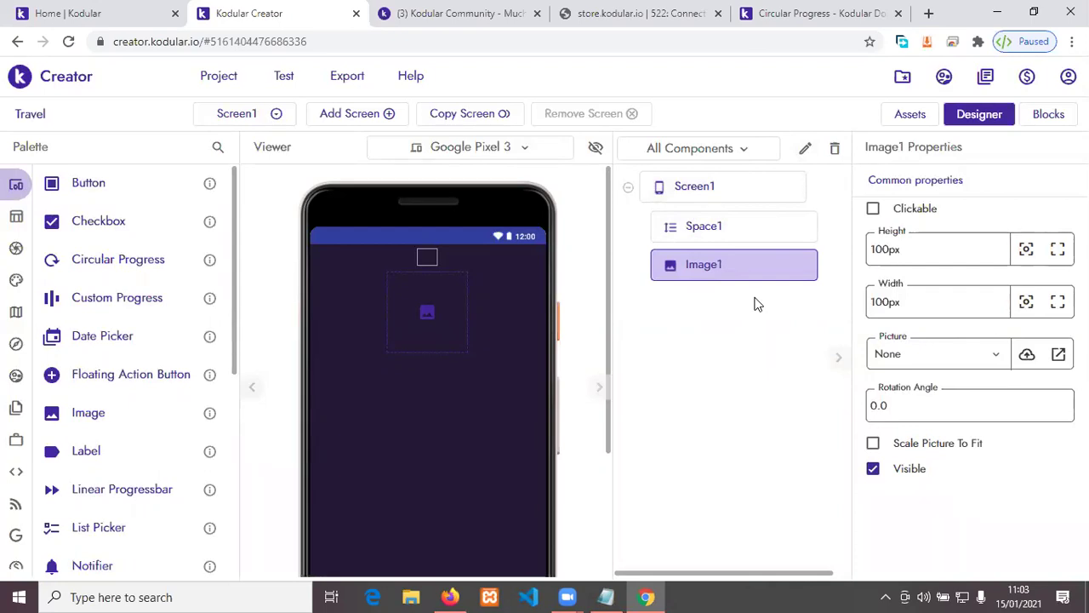
Step: Rename the image component as iconImage
left_click(805, 151)
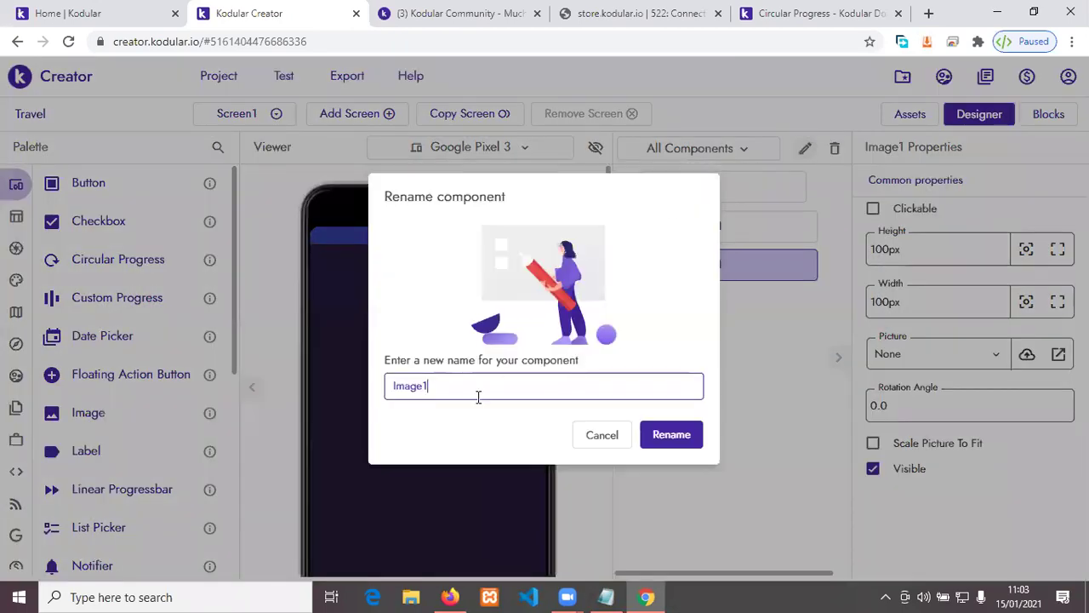
key("BackSpace")
key("BackSpace")
key("BackSpace")
key("BackSpace")
key("BackSpace")
key("BackSpace")
type("ico")
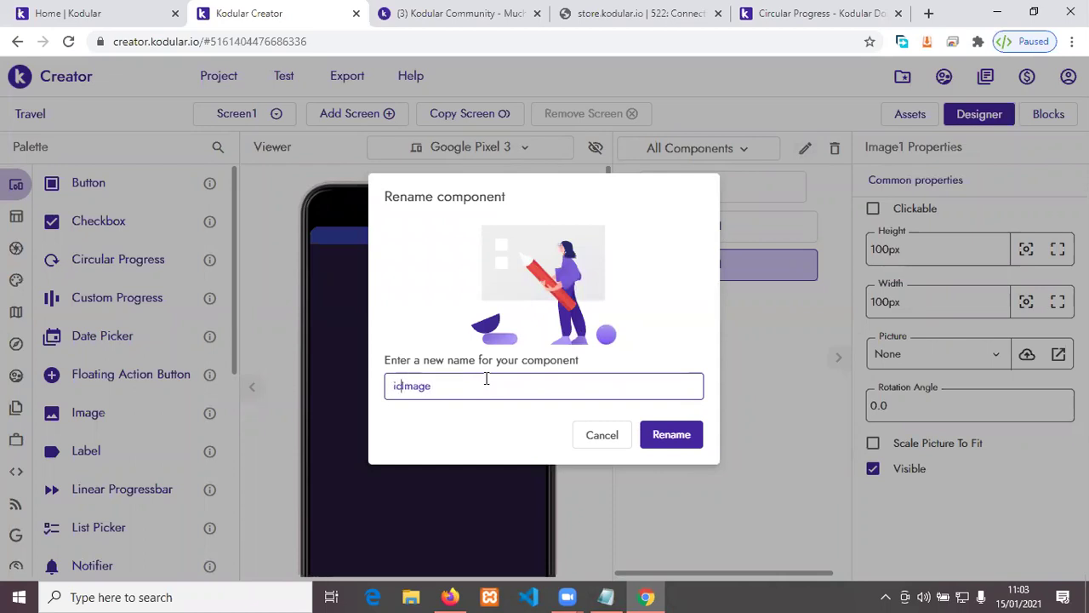
type("n")
left_click(671, 435)
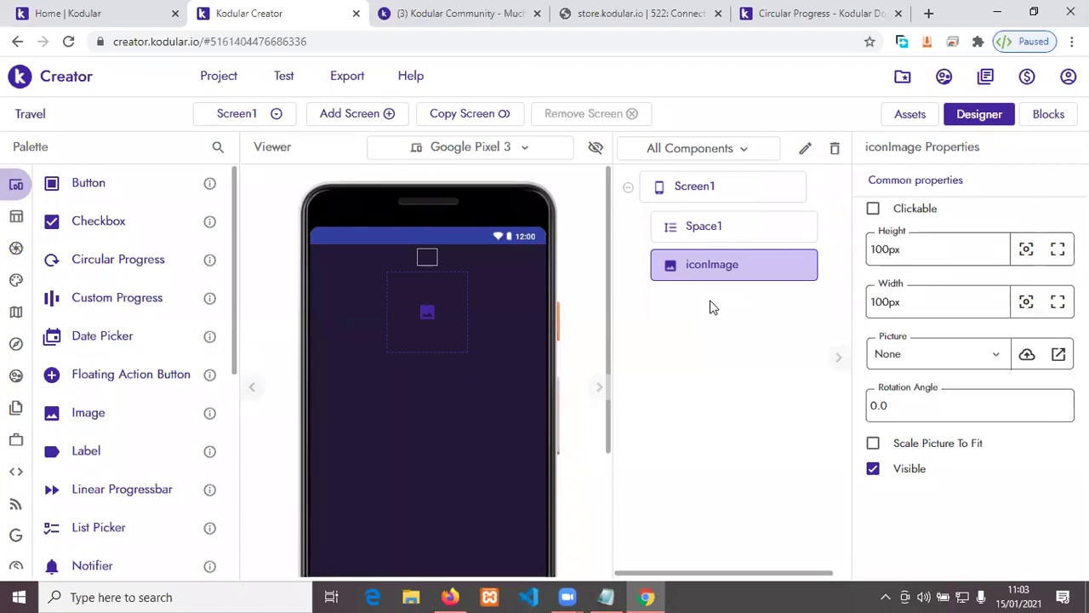
Step: Add a second Space component below iconImage and set its height to 20 px
left_click(505, 414)
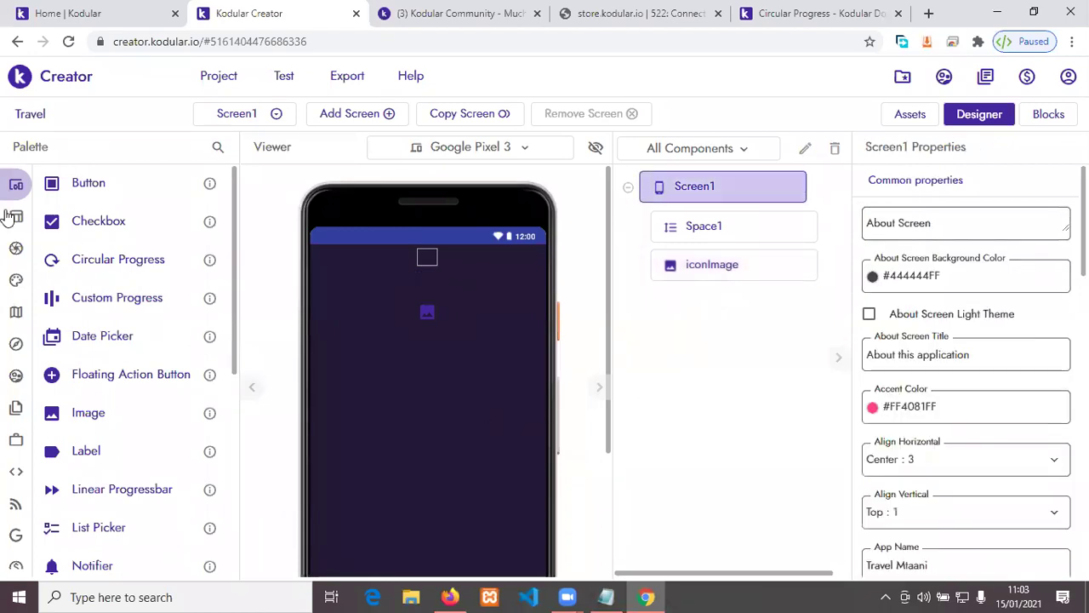
left_click(30, 223)
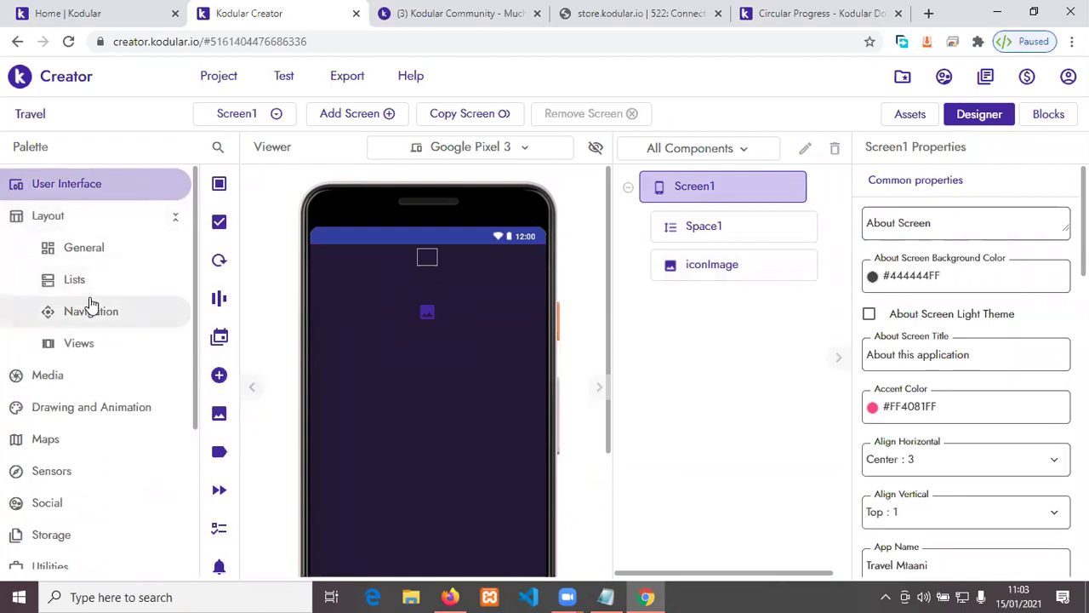
left_click(85, 251)
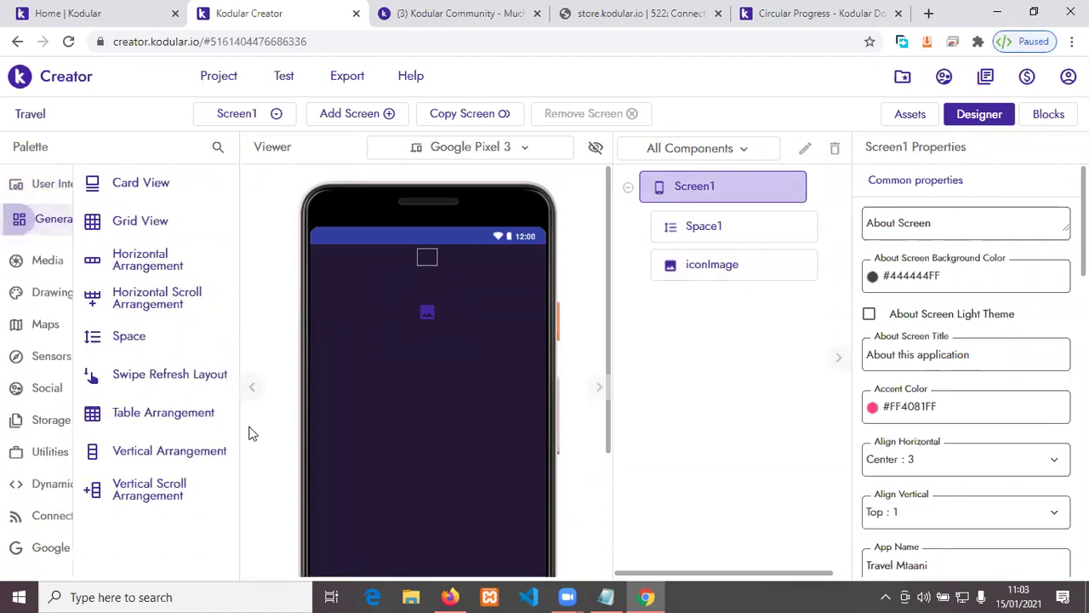
left_click_drag(64, 341, 367, 407)
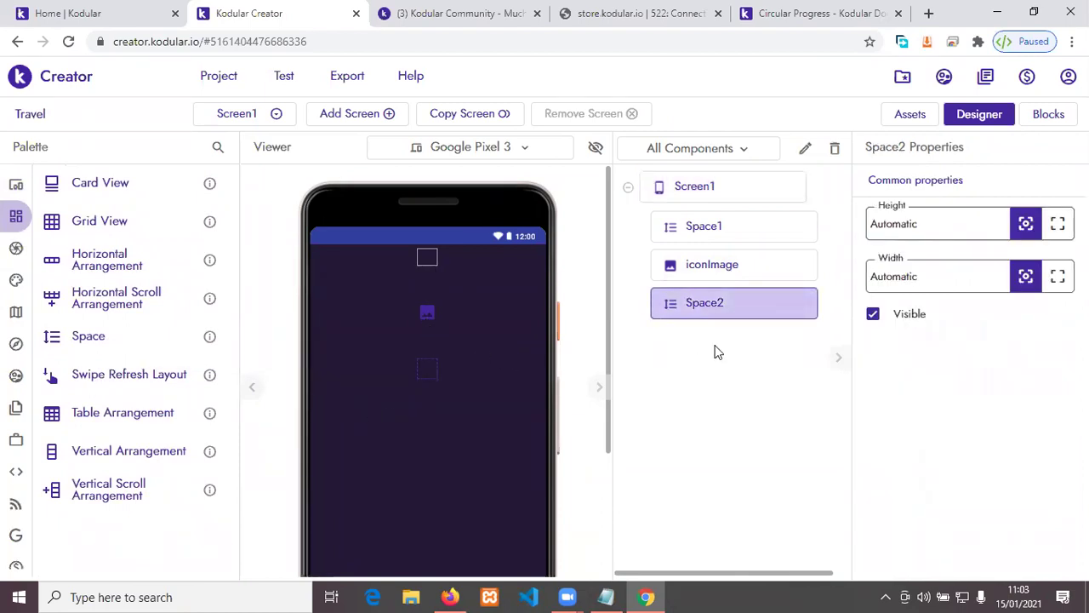
left_click(931, 226)
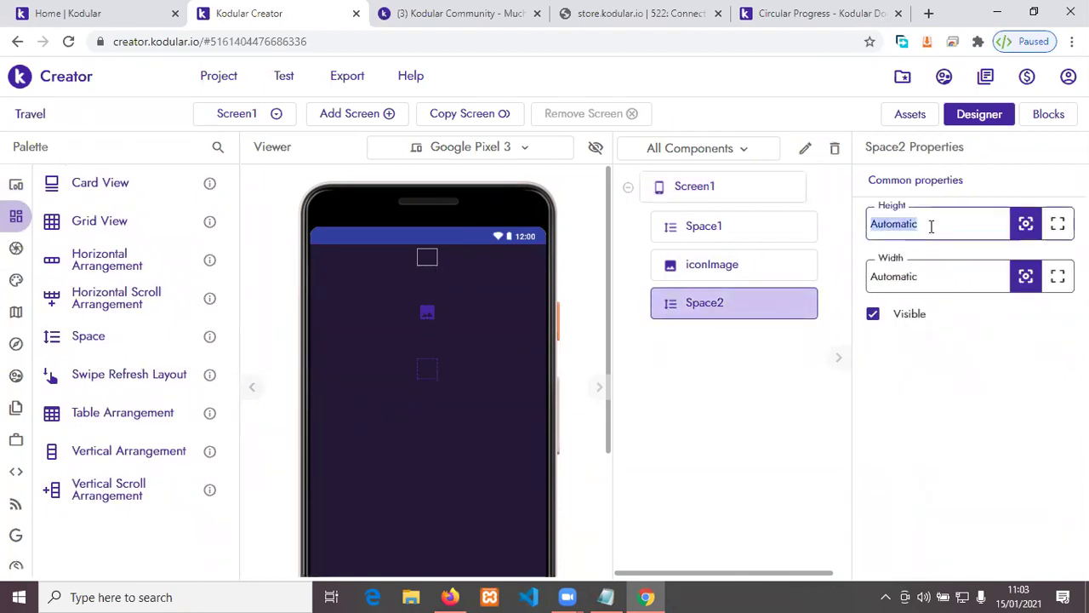
type("20")
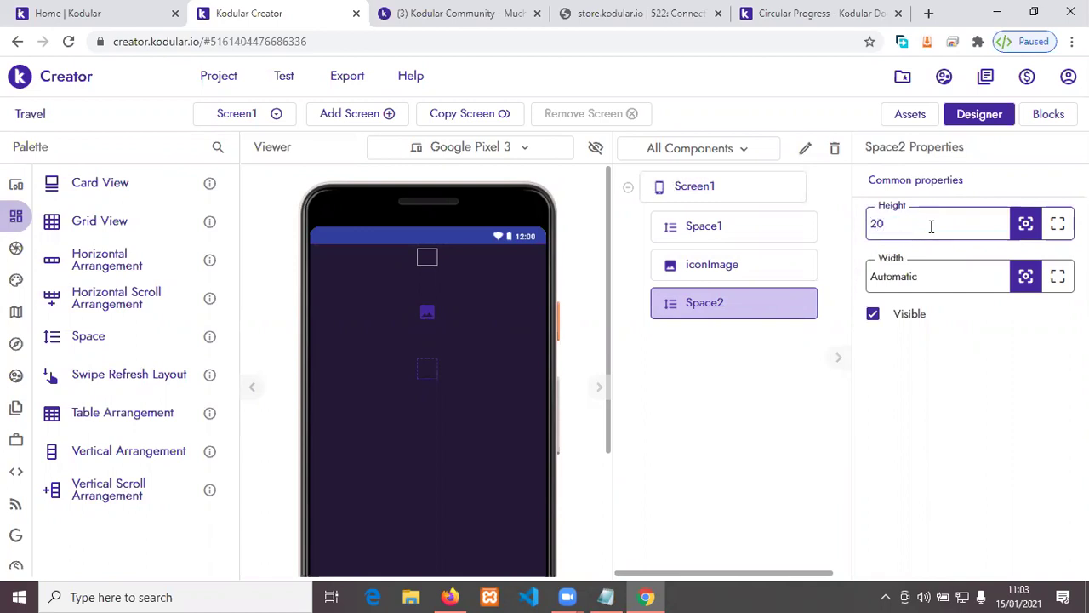
left_click(742, 426)
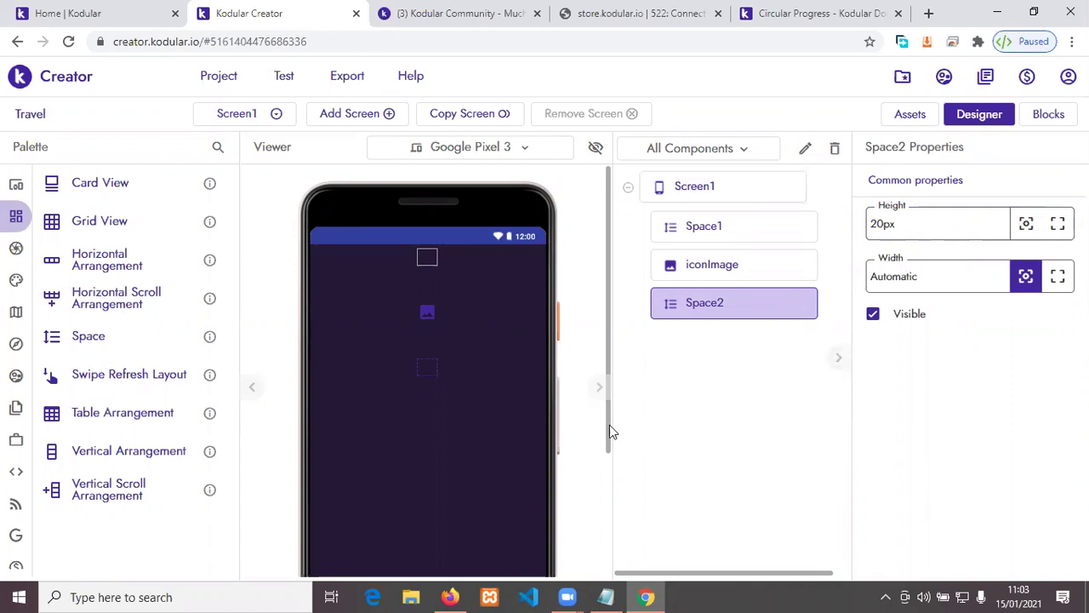
Step: Inspect the placed spaces and image, and check the travel app mockups in the Google Slides presentation before returning to Kodular Creator
left_click_drag(609, 425, 619, 466)
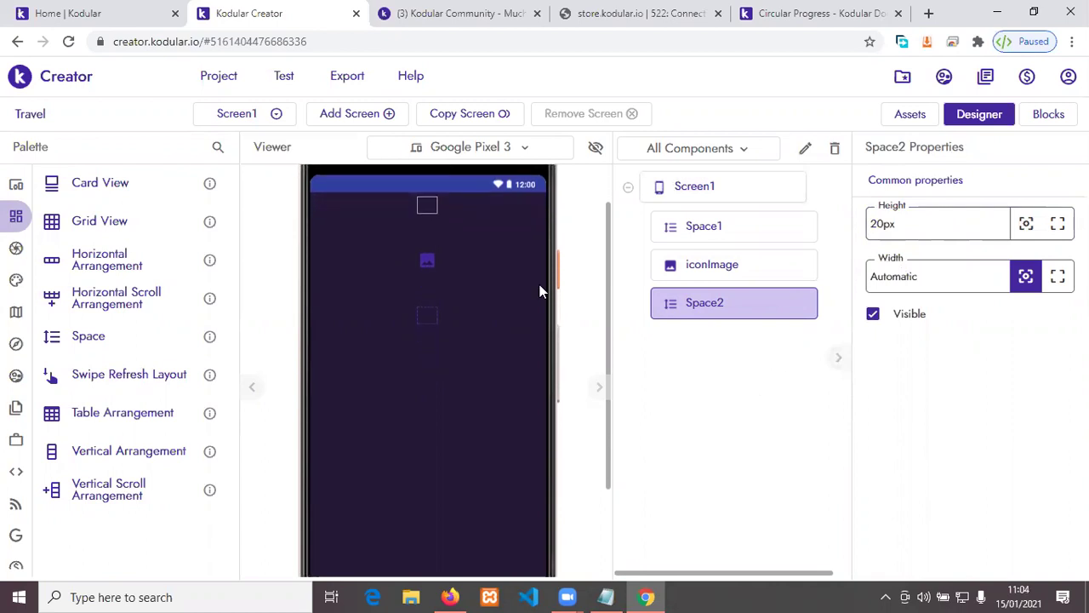
left_click(471, 379)
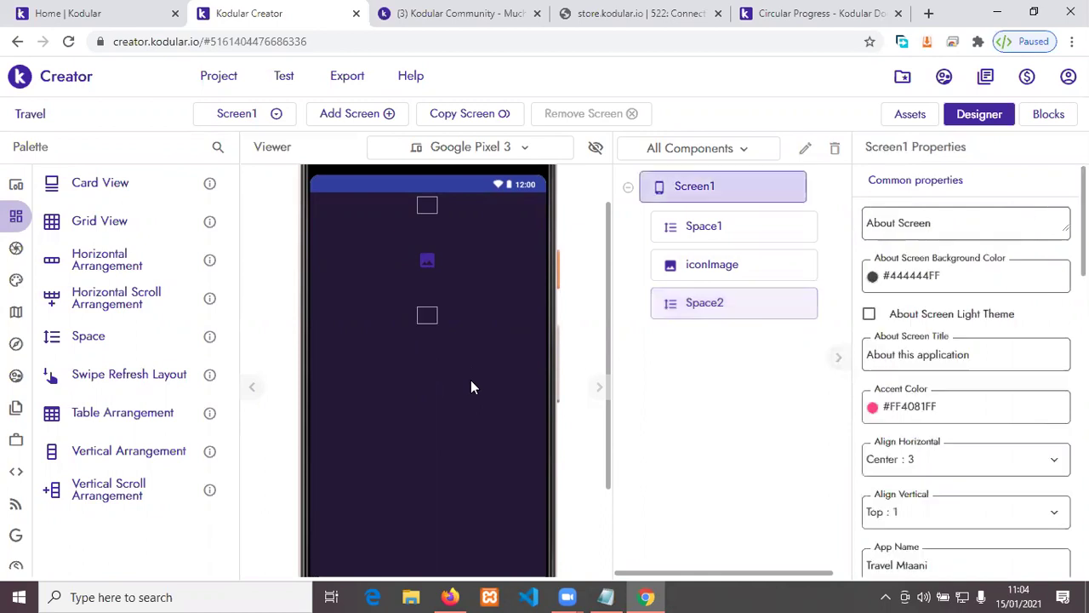
left_click(432, 203)
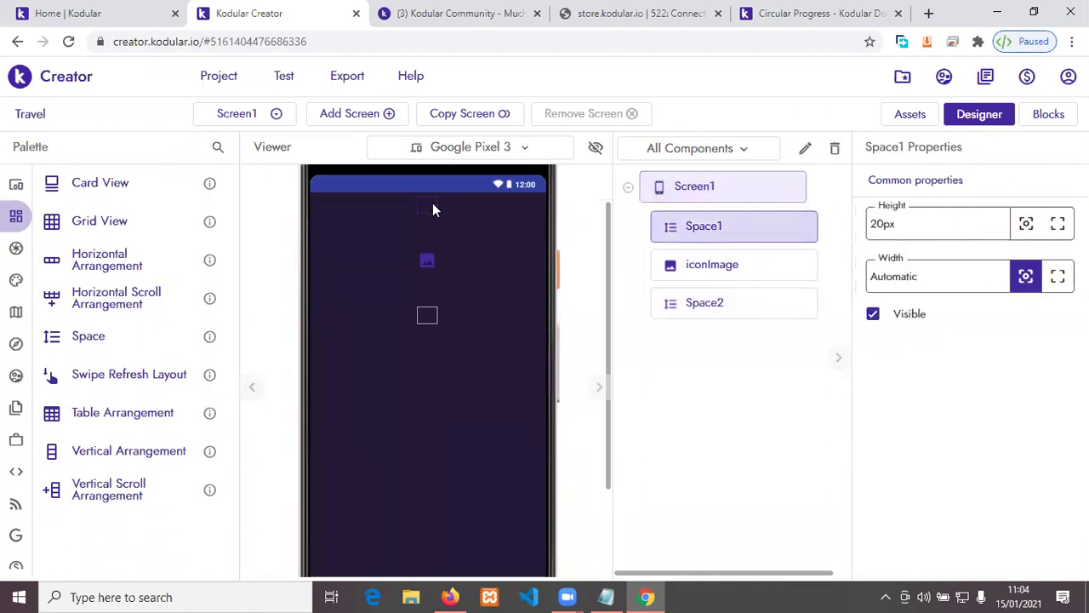
left_click(441, 263)
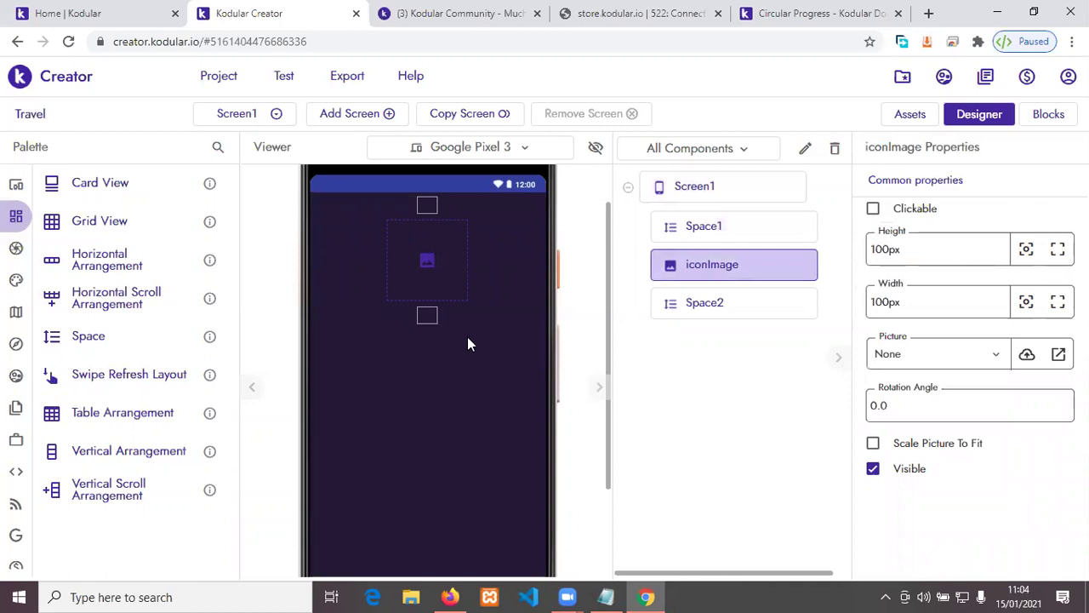
left_click(428, 315)
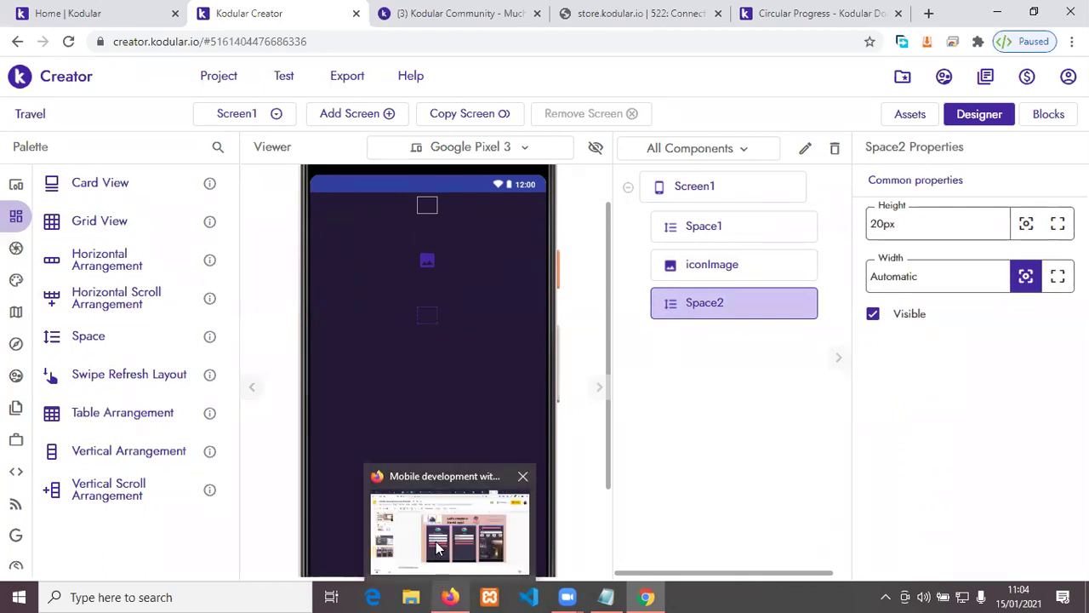
left_click(440, 549)
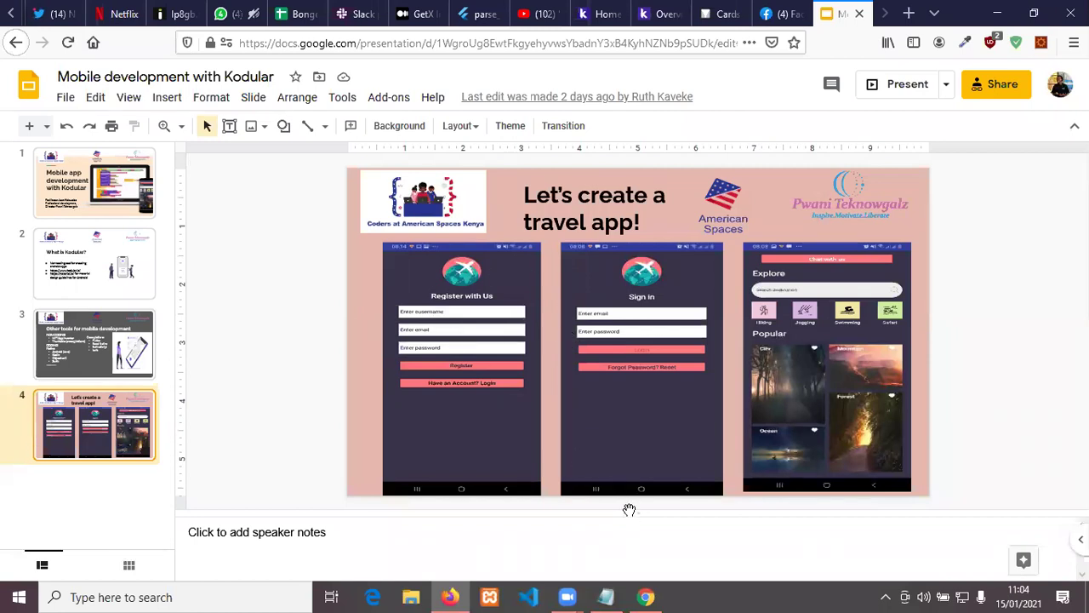
left_click(646, 596)
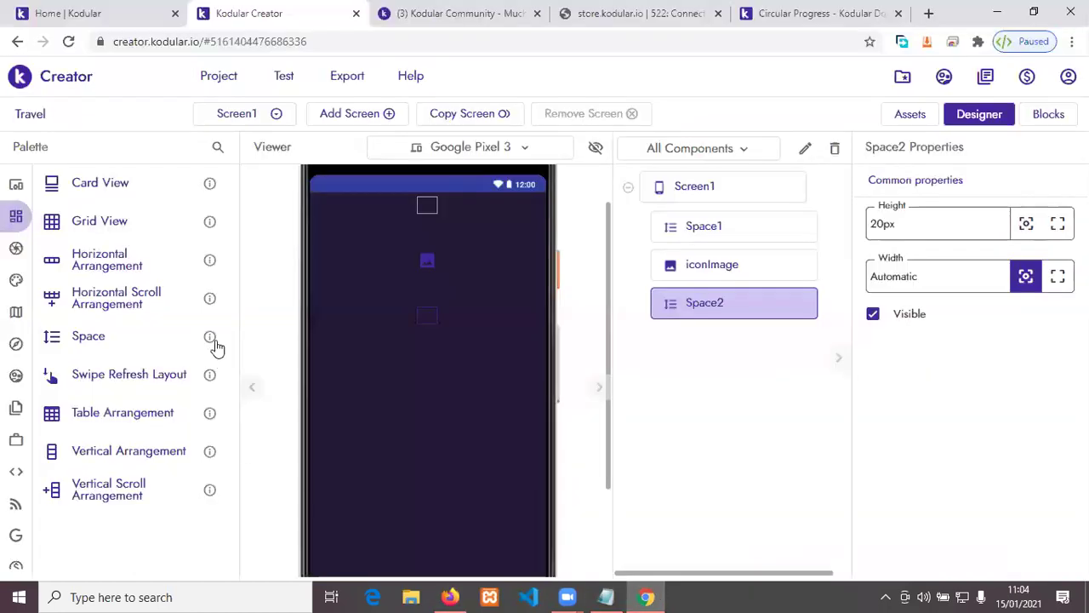
Step: Add a Label component below the second space and make its text bold with font size 20
mouse_move(13, 187)
left_click(90, 183)
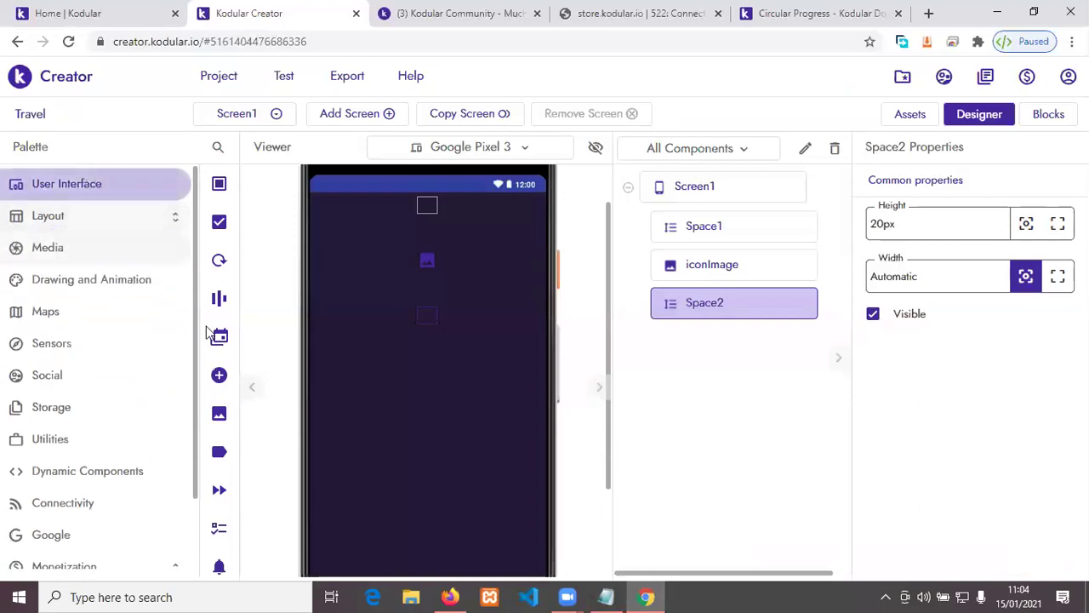
left_click_drag(87, 450, 392, 405)
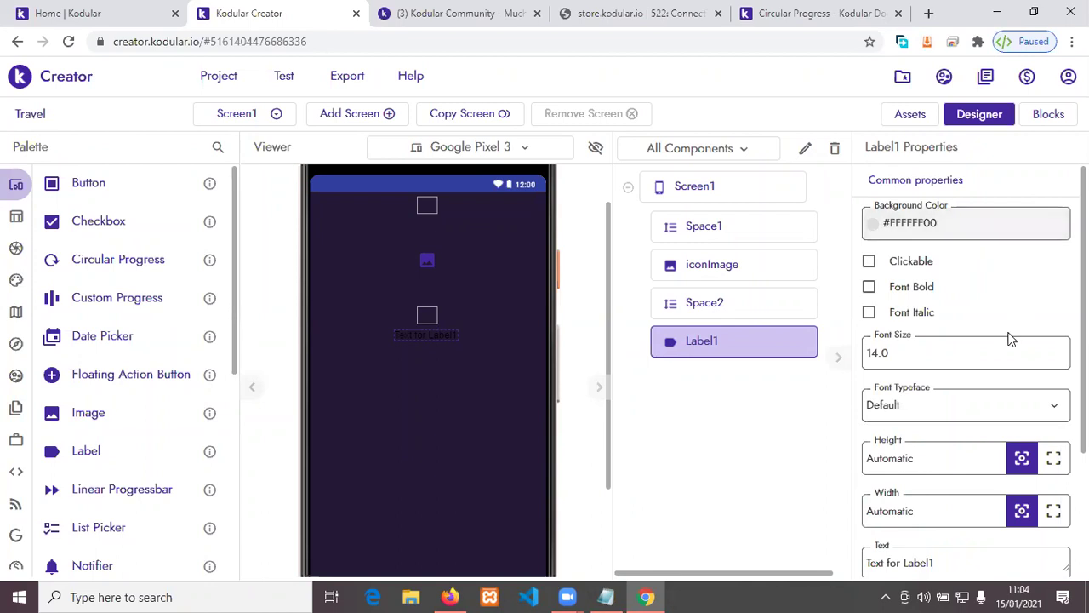
double_click(907, 356)
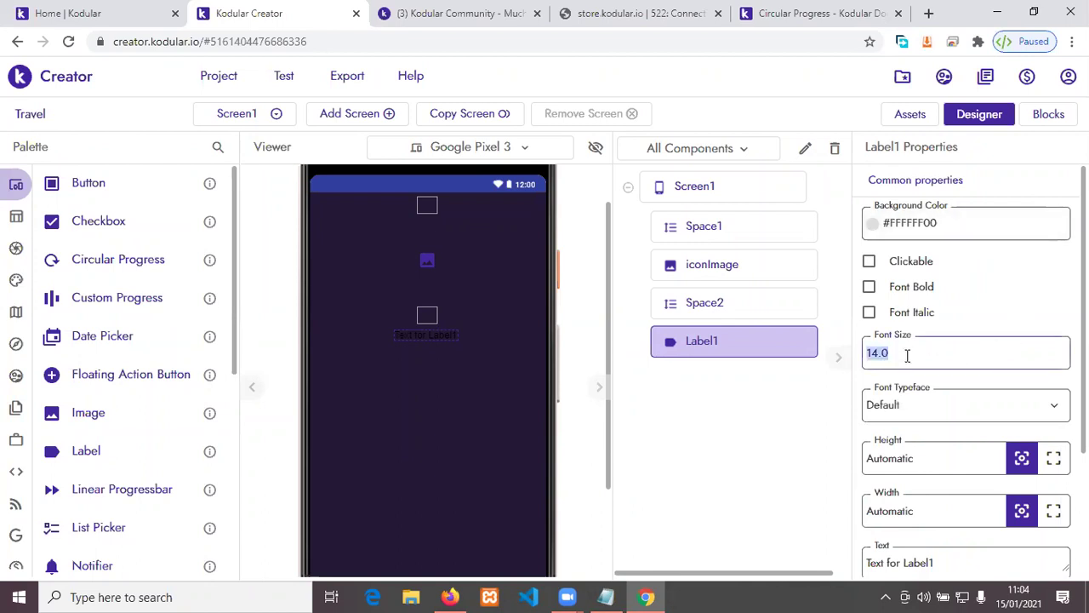
type("20")
left_click(1001, 323)
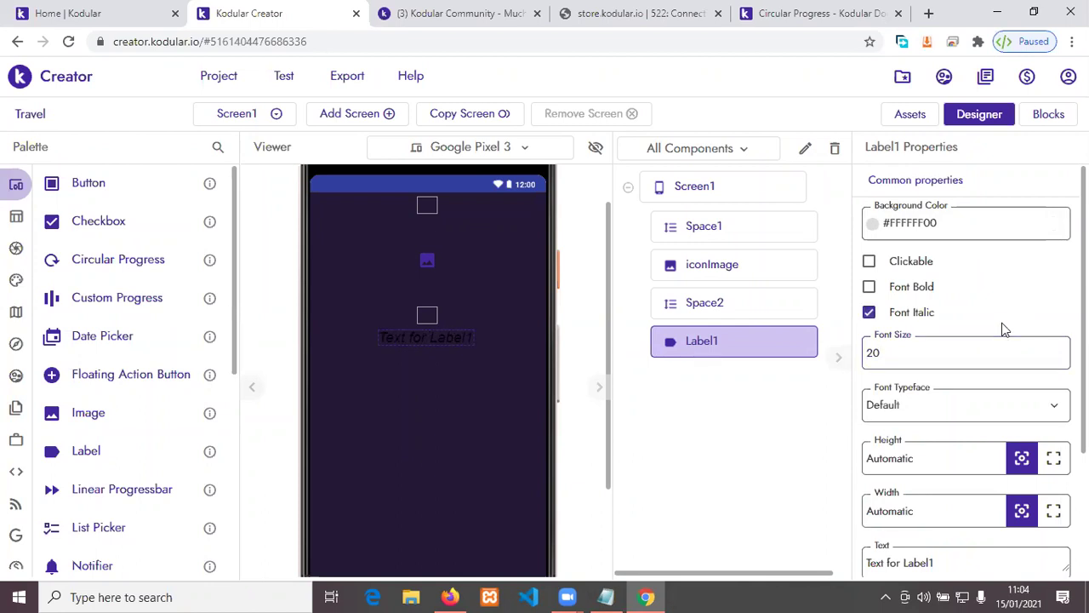
left_click(939, 315)
left_click(898, 292)
Step: Set the label's font typeface to Font Awesome 5 (Regular)
scroll(953, 362, "down", 1)
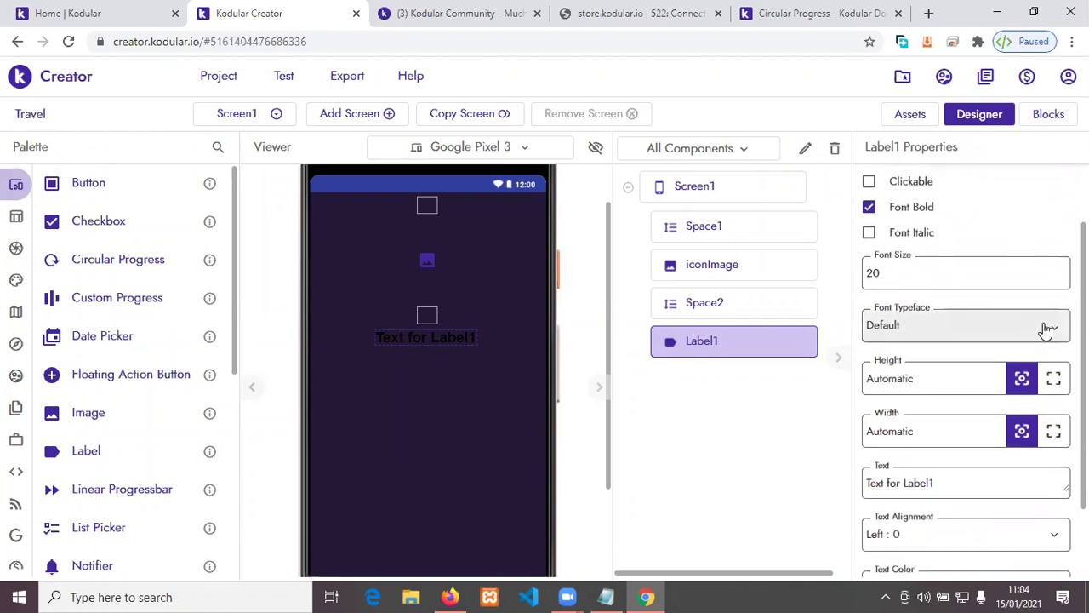
scroll(1046, 328, "down", 1)
left_click(1059, 232)
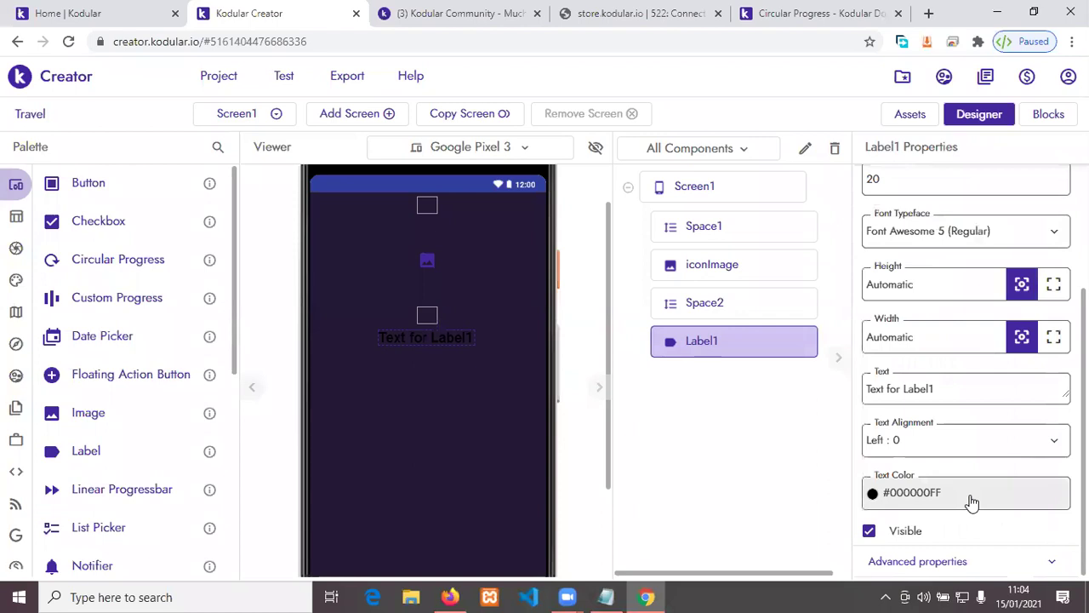
left_click(904, 231)
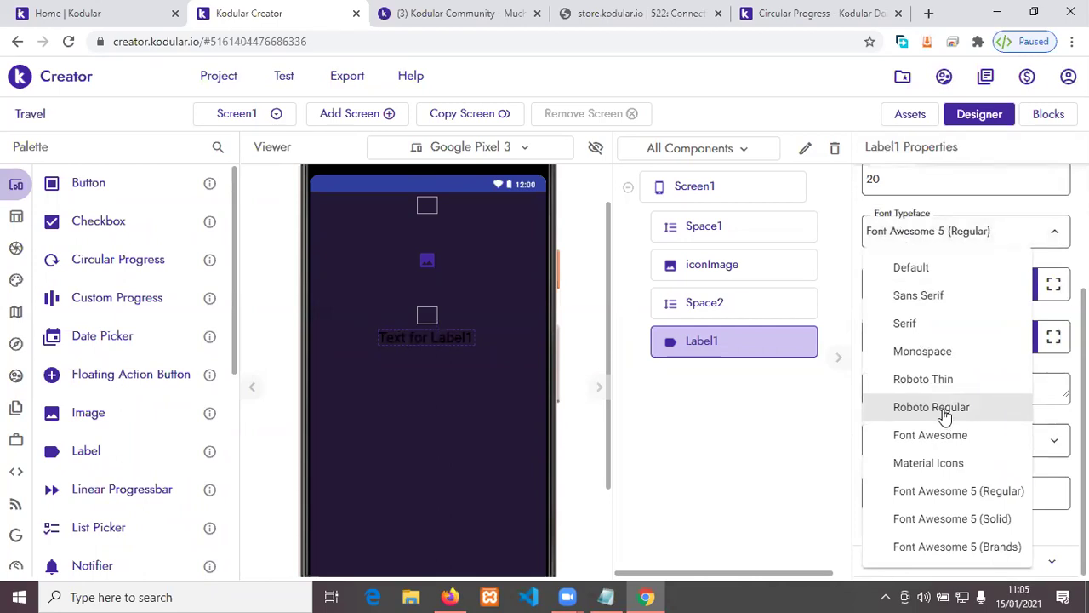
left_click(717, 486)
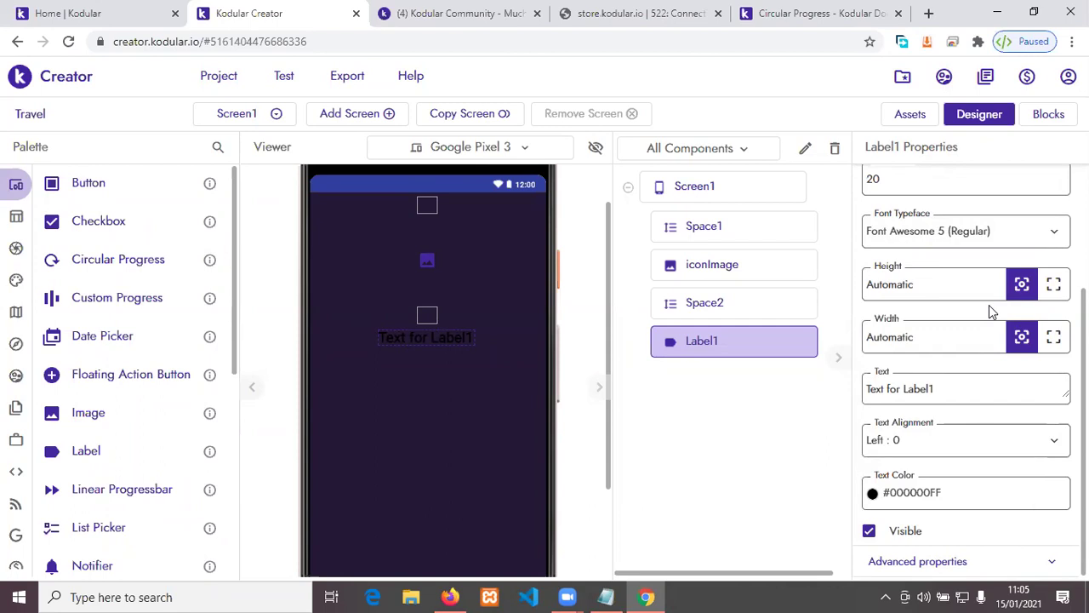
Step: Replace the label's text with "Register with us"
left_click(940, 388)
triple_click(891, 392)
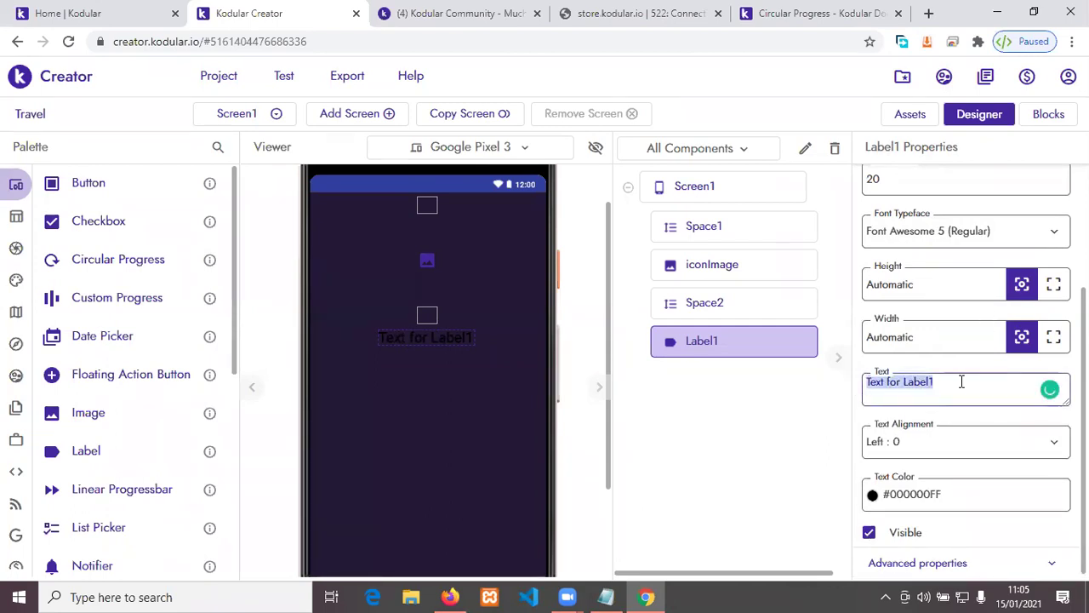
type("Registe")
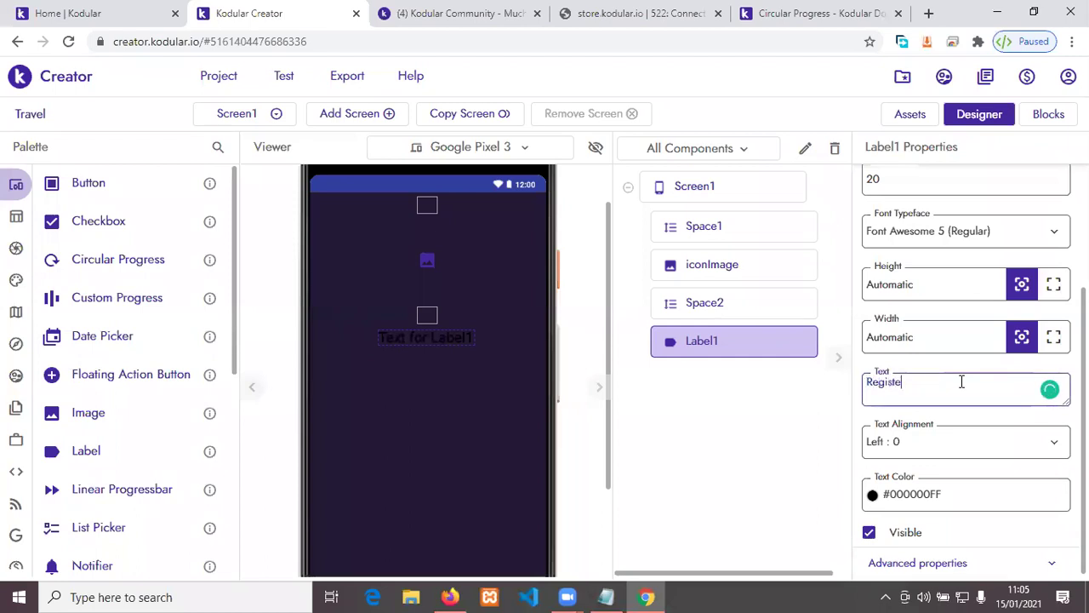
type("r with us")
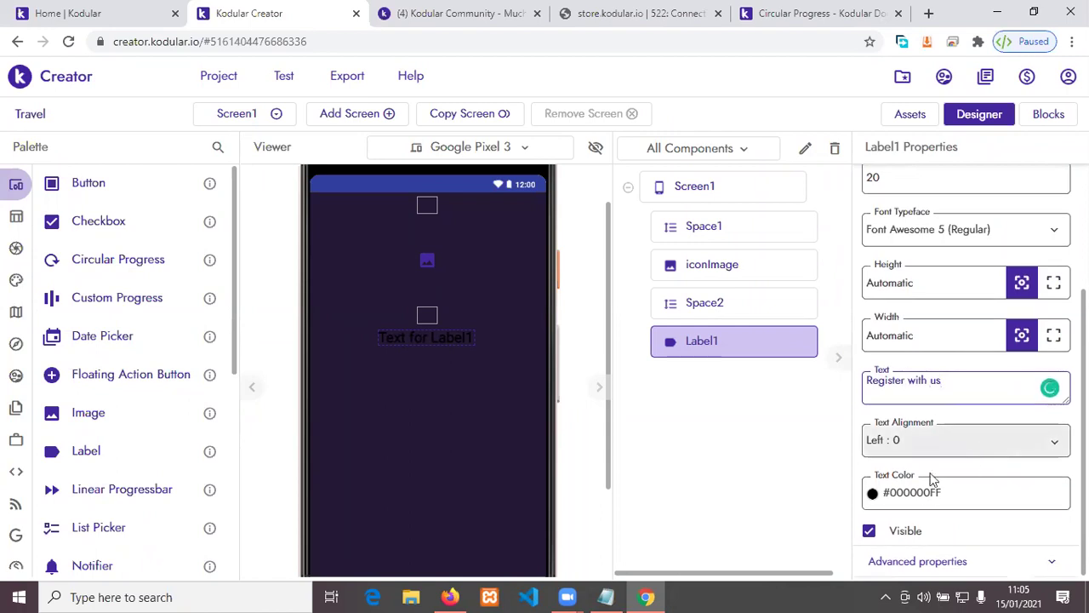
Step: Set the "Register with us" label's text color to white (#FFFFFFFF)
left_click(933, 498)
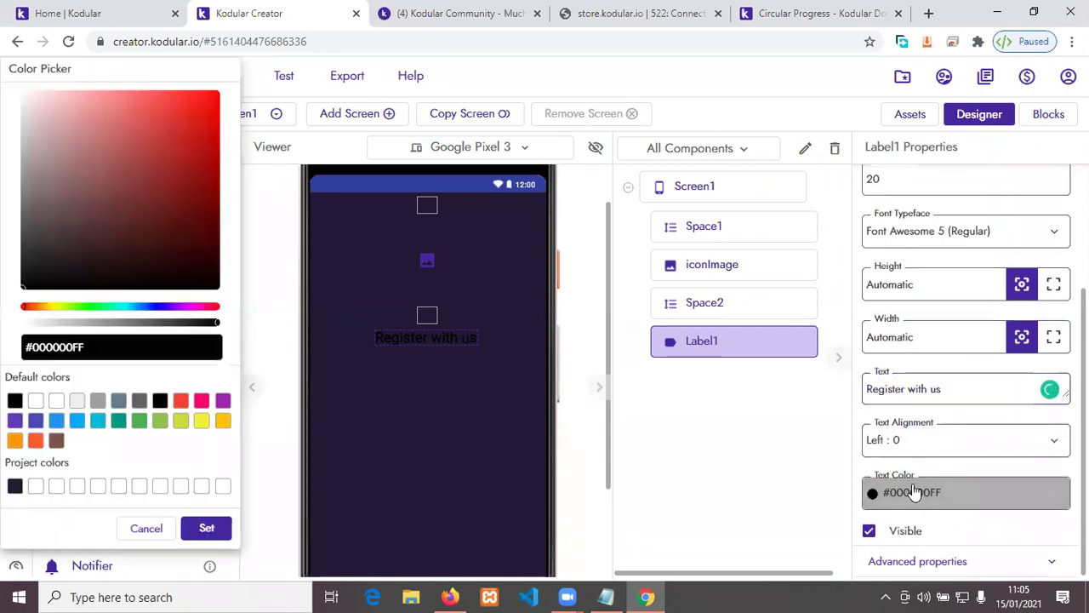
left_click(55, 401)
left_click(208, 529)
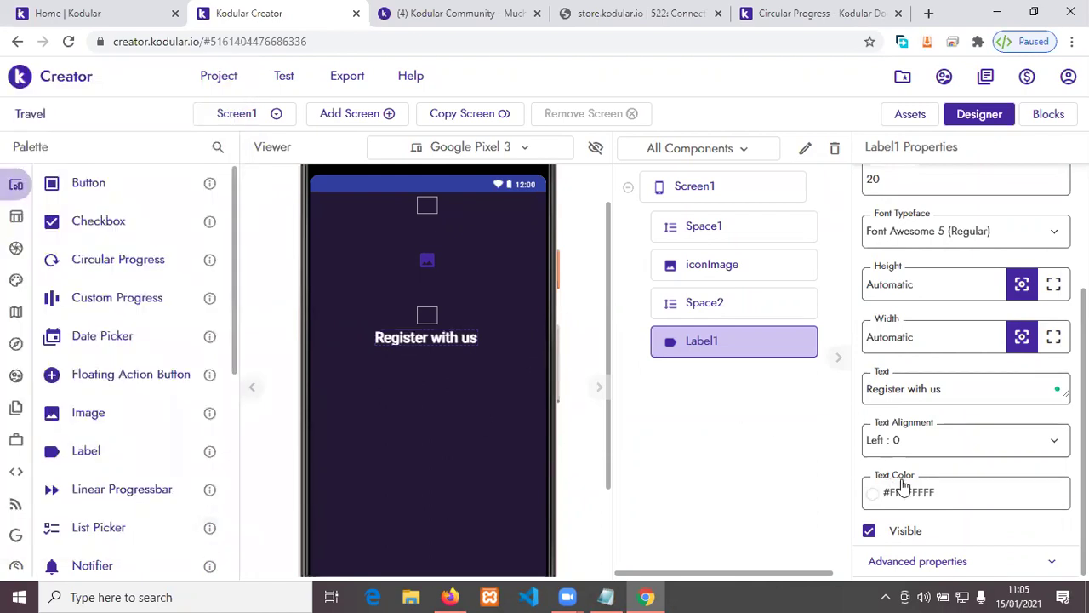
scroll(903, 485, "up", 3)
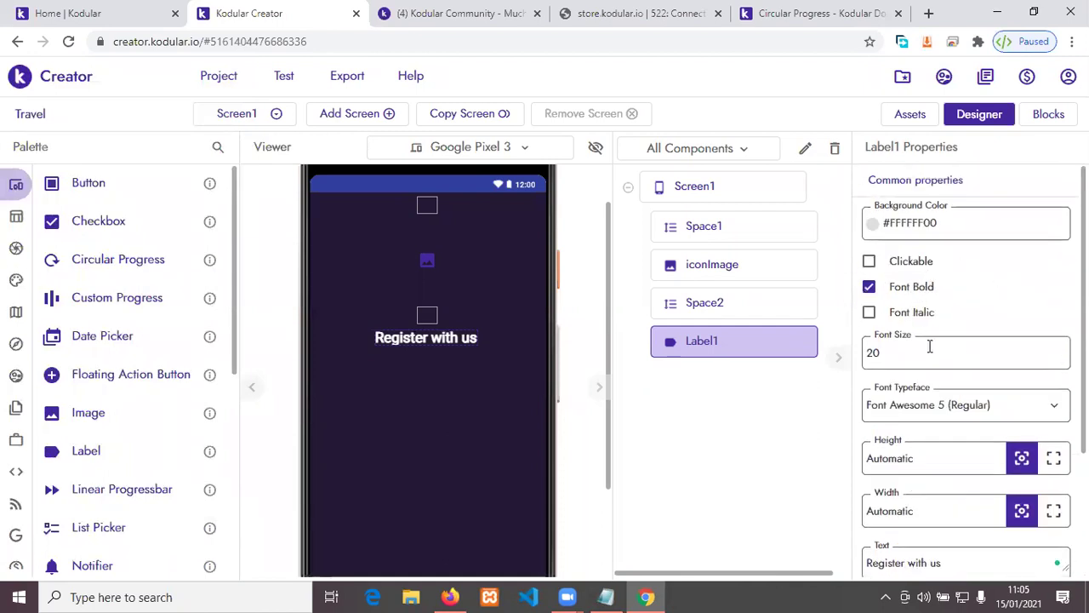
scroll(930, 349, "down", 2)
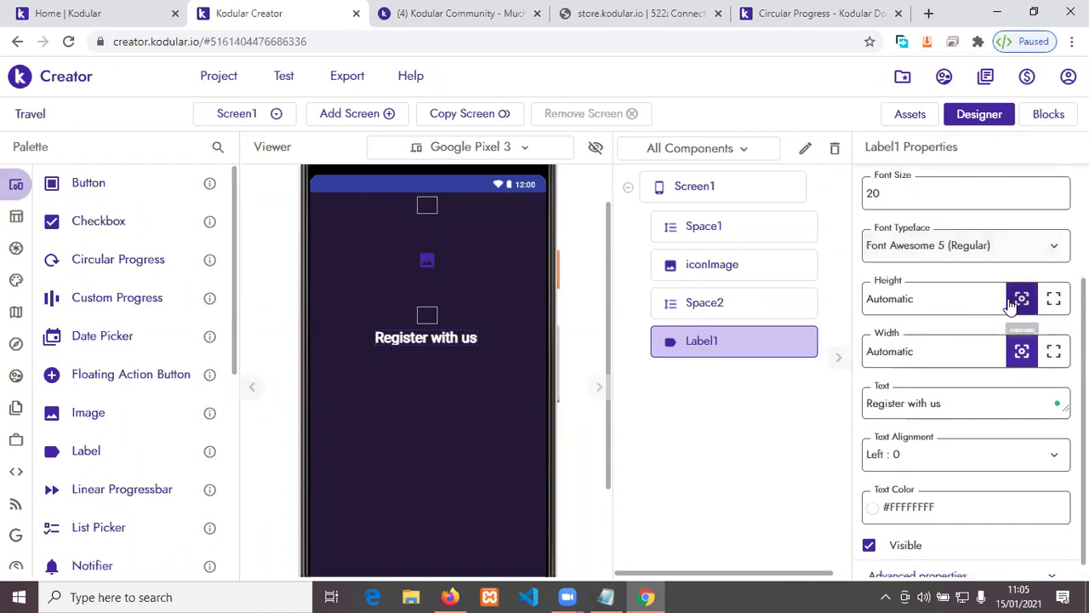
scroll(1011, 306, "down", 1)
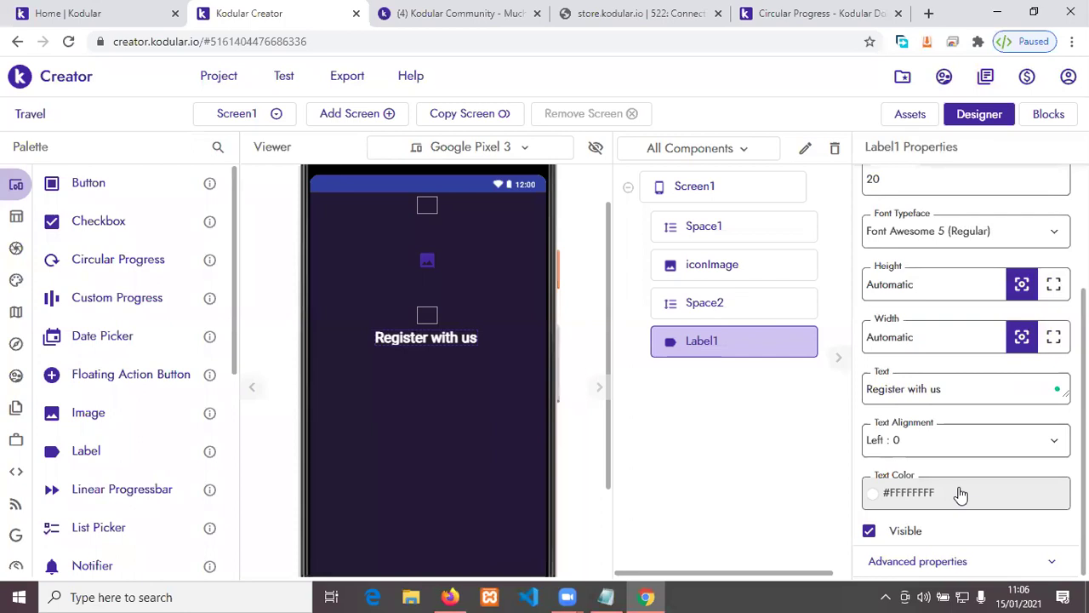
Step: Copy the Space2 component and paste it below the "Register with us" label
left_click(466, 443)
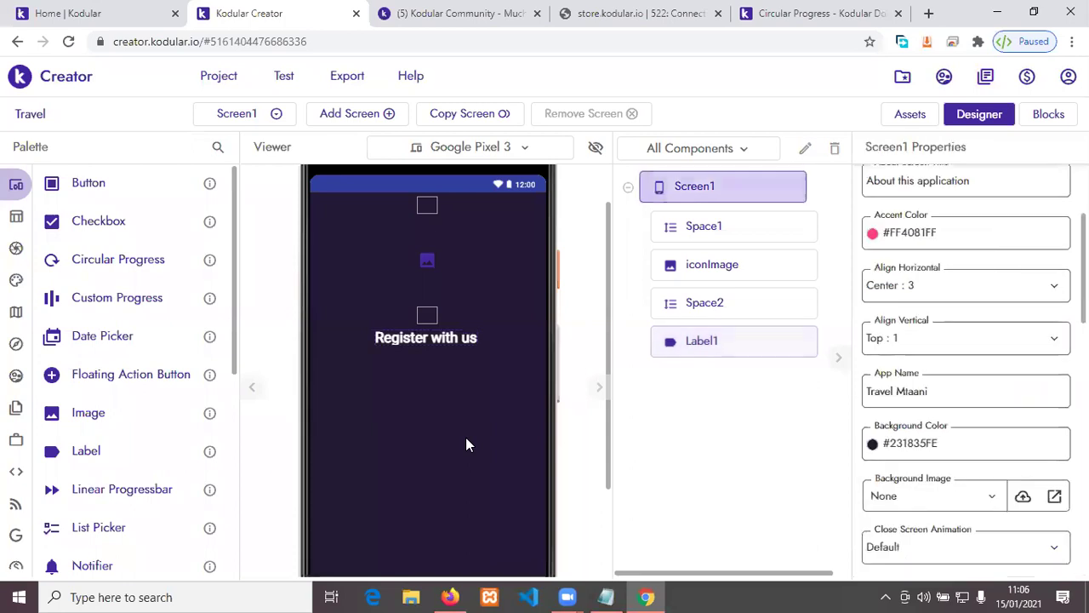
left_click(434, 320)
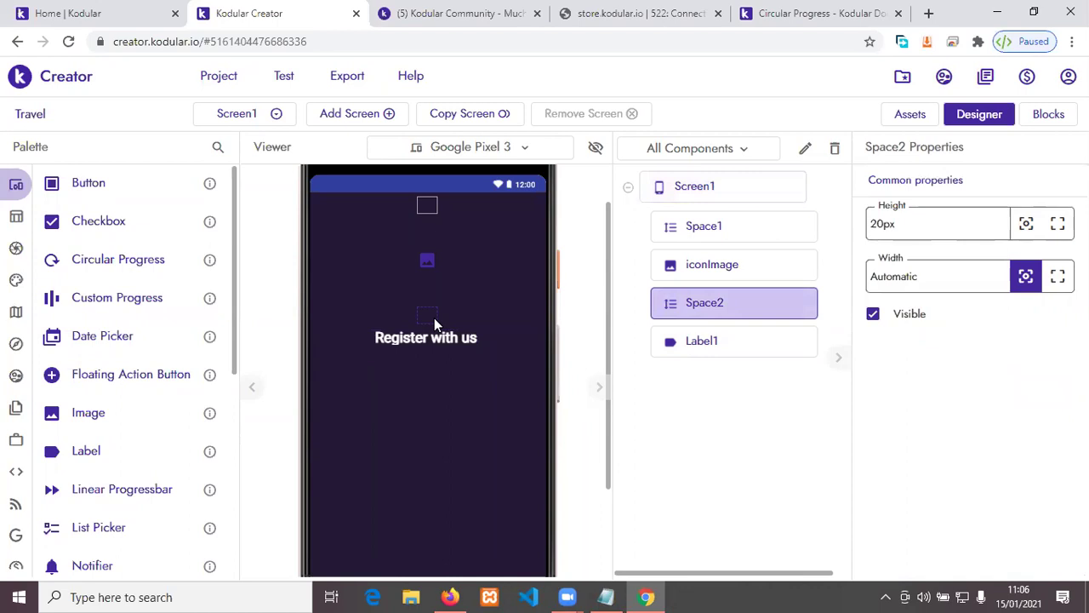
right_click(427, 315)
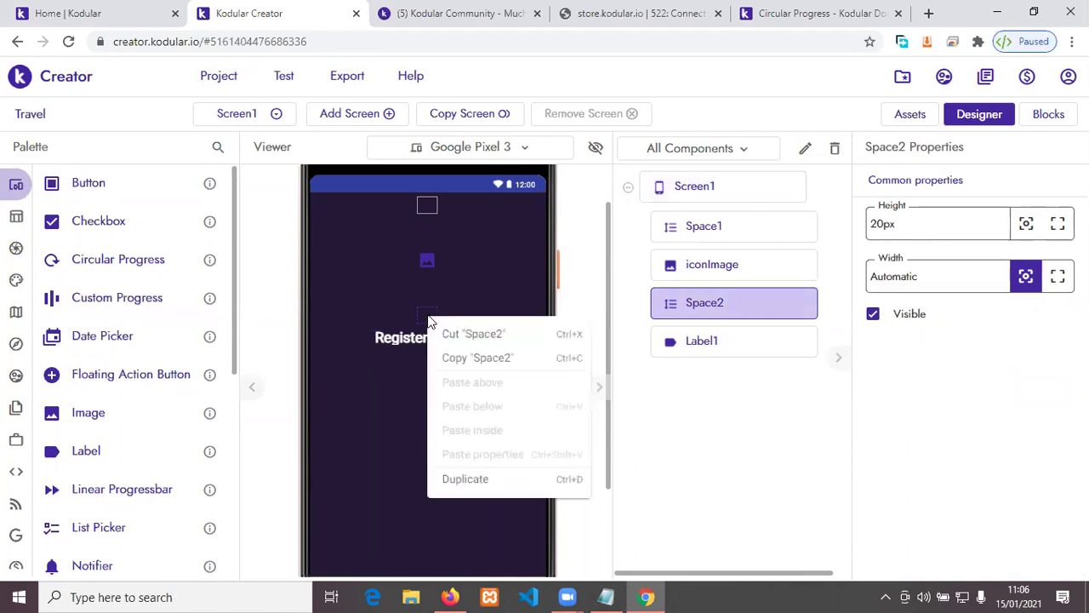
left_click(451, 357)
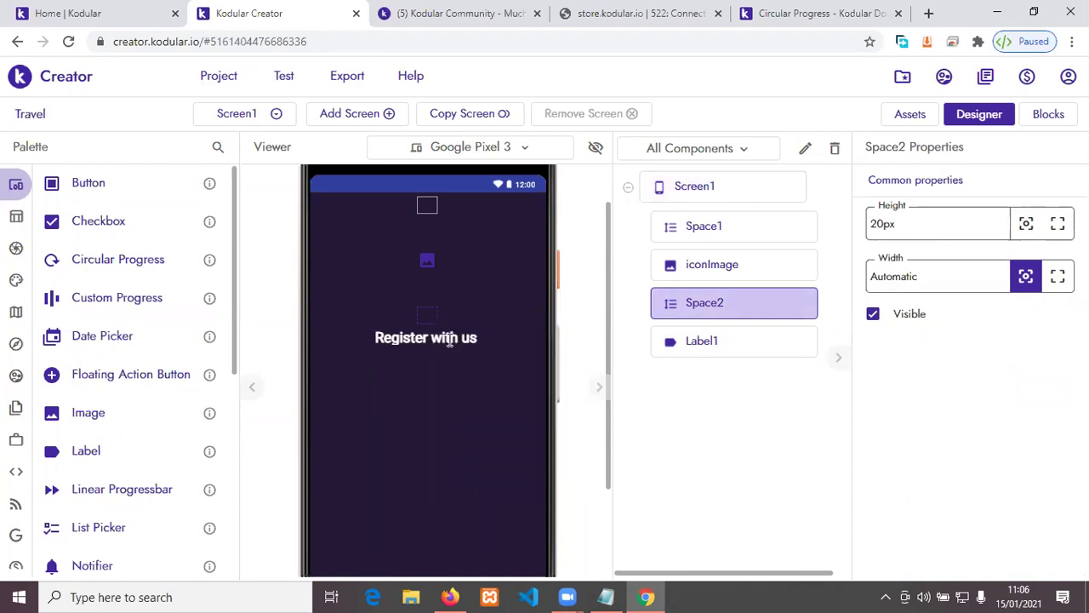
left_click(450, 340)
right_click(450, 340)
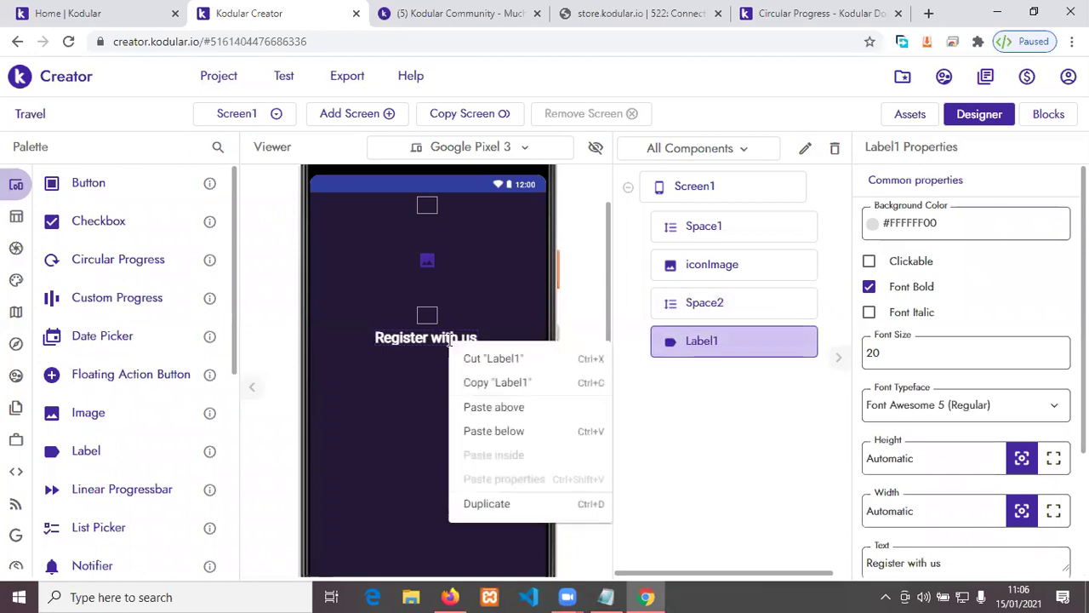
left_click(509, 432)
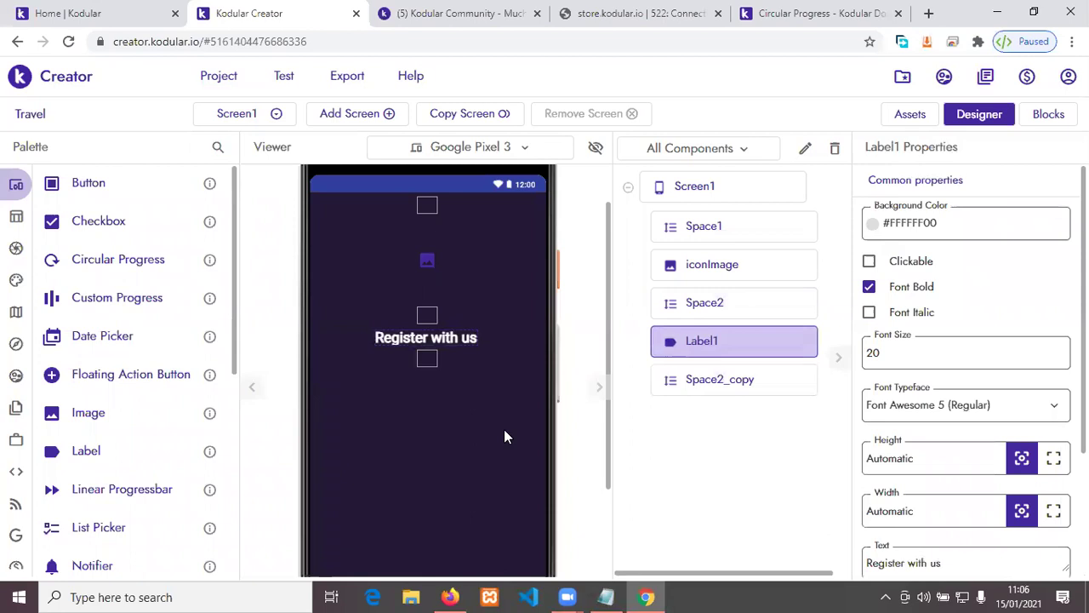
Step: Delete the pasted Space2_copy component below the label
left_click(427, 358)
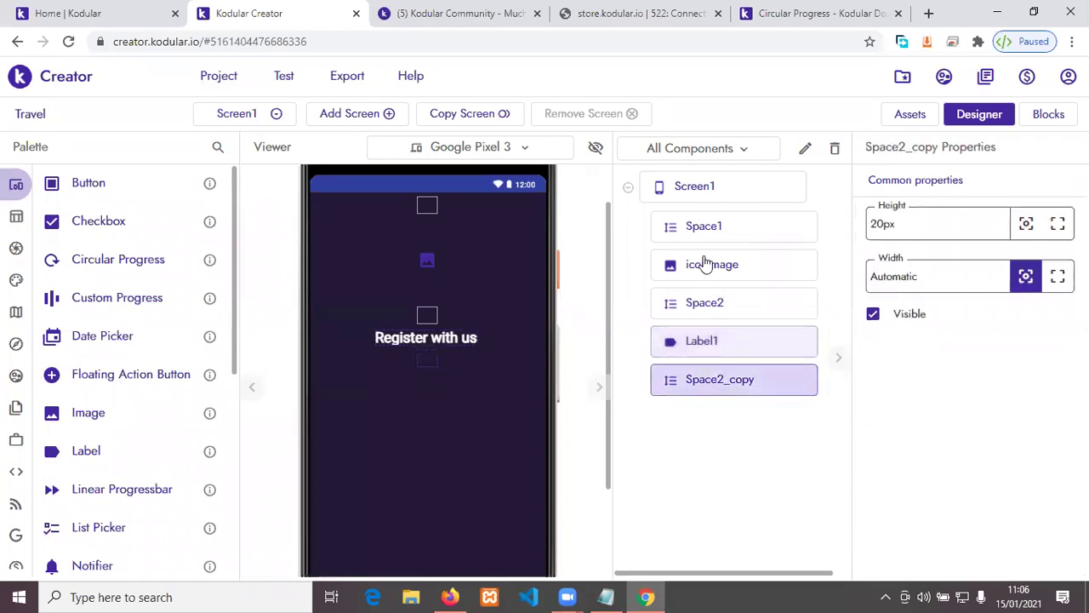
left_click(804, 153)
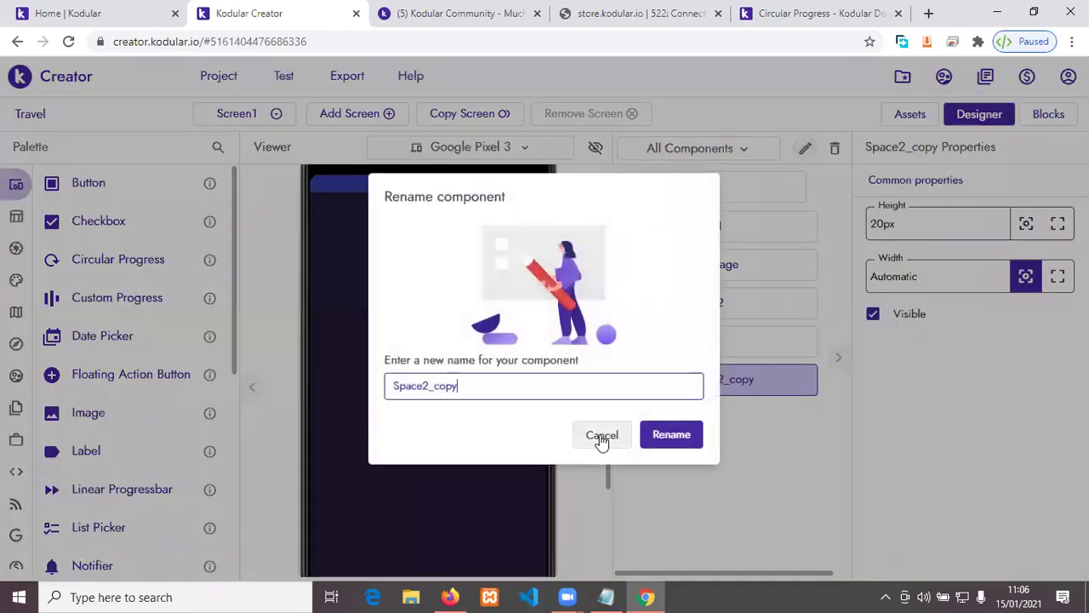
left_click(601, 436)
left_click(835, 150)
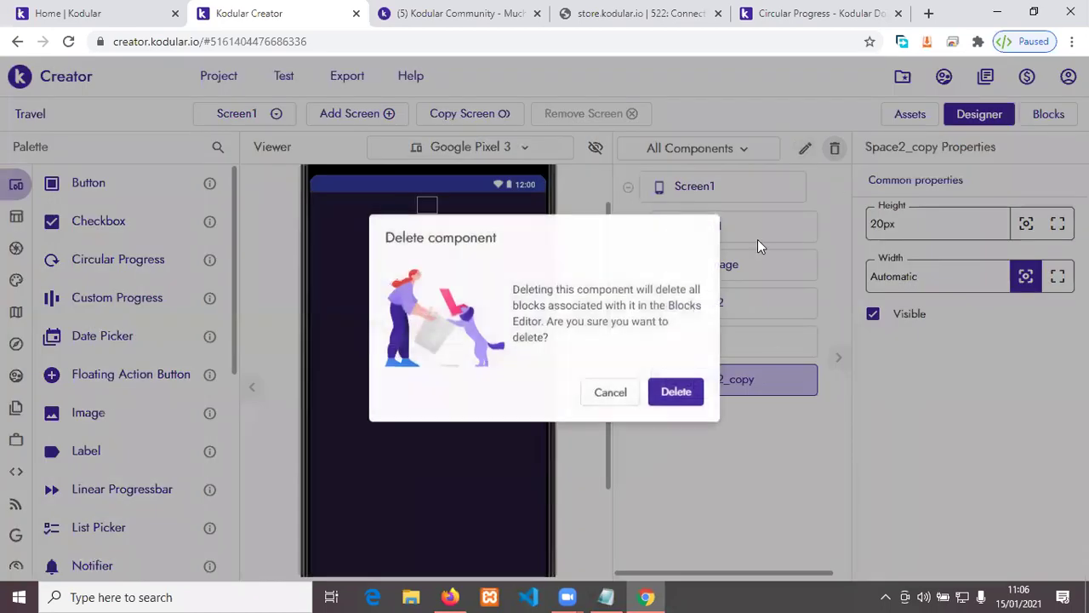
left_click(681, 391)
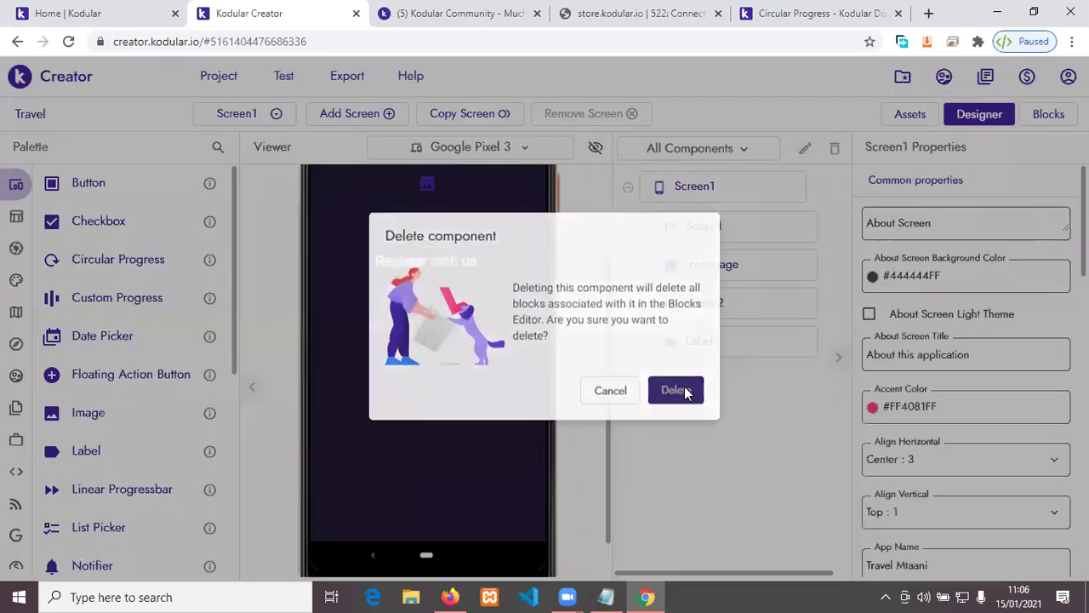
Step: Copy Space2 again and paste the copy directly beneath the "Register with us" label
left_click(427, 239)
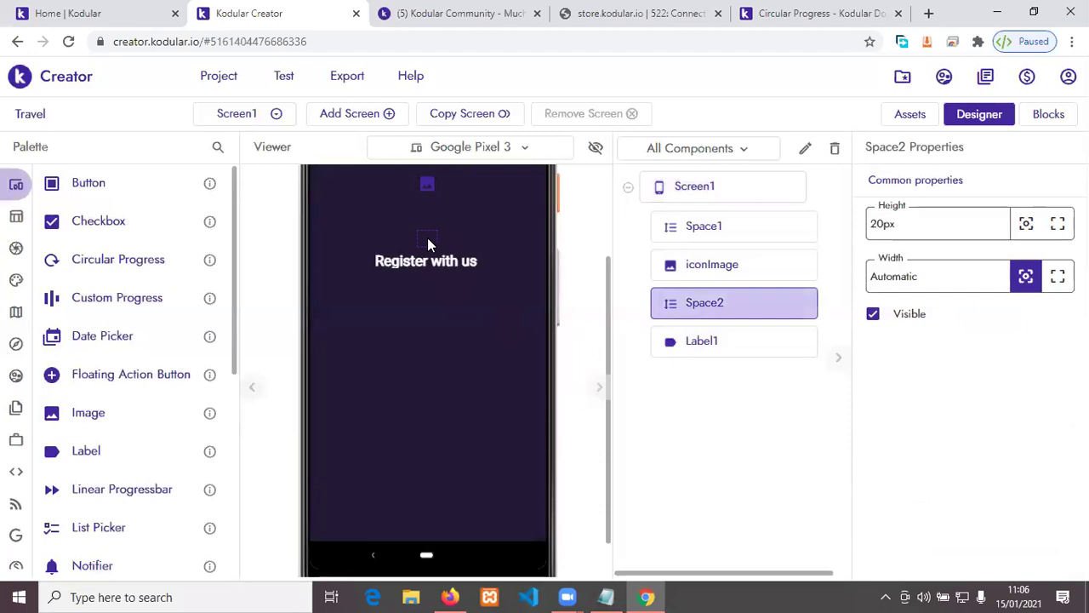
scroll(428, 241, "up", 2)
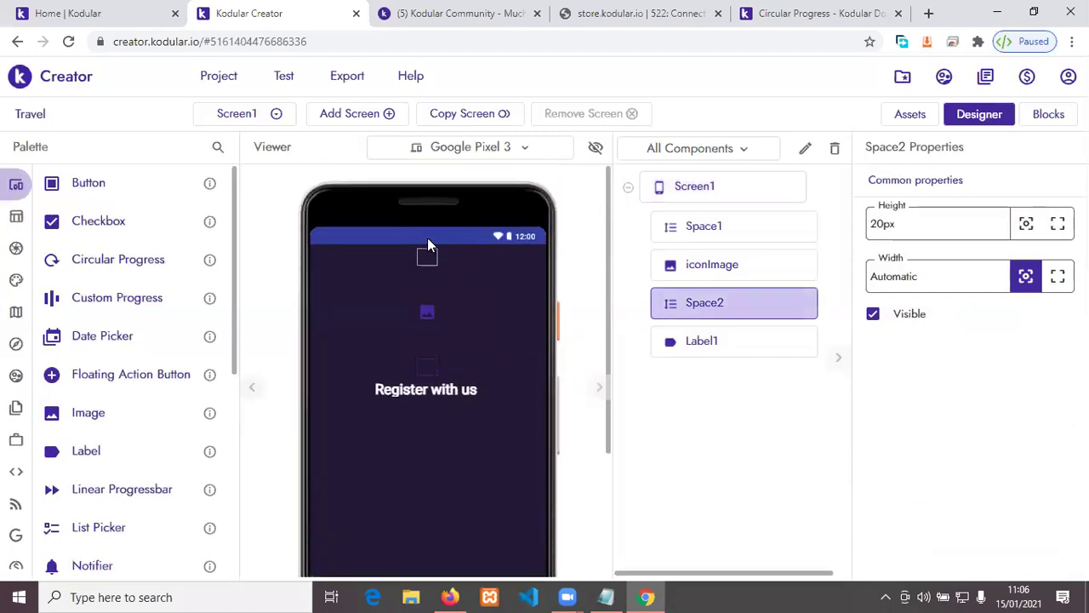
right_click(427, 366)
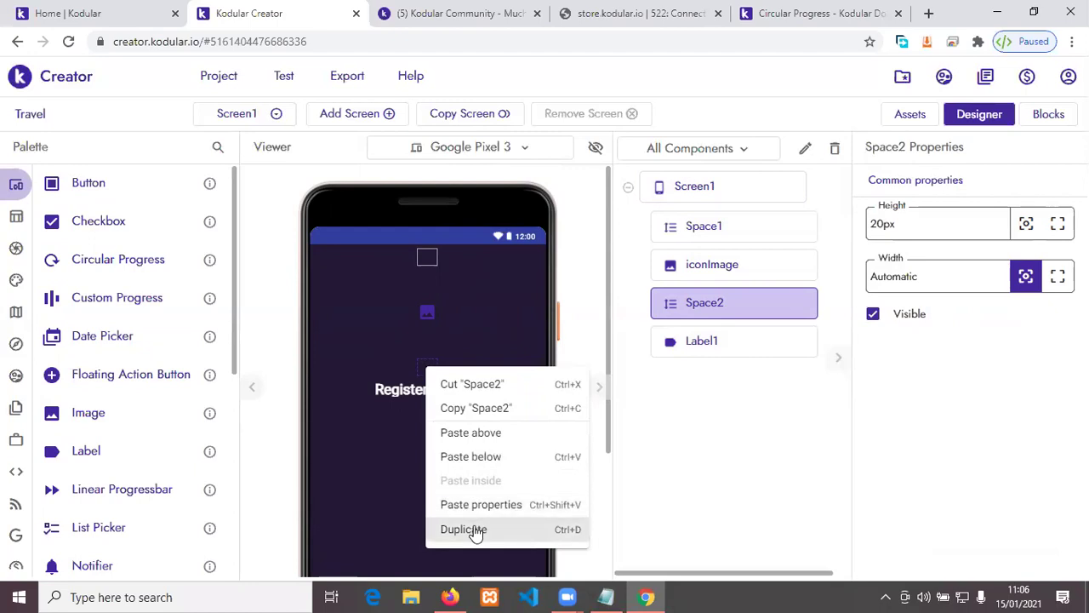
left_click(469, 410)
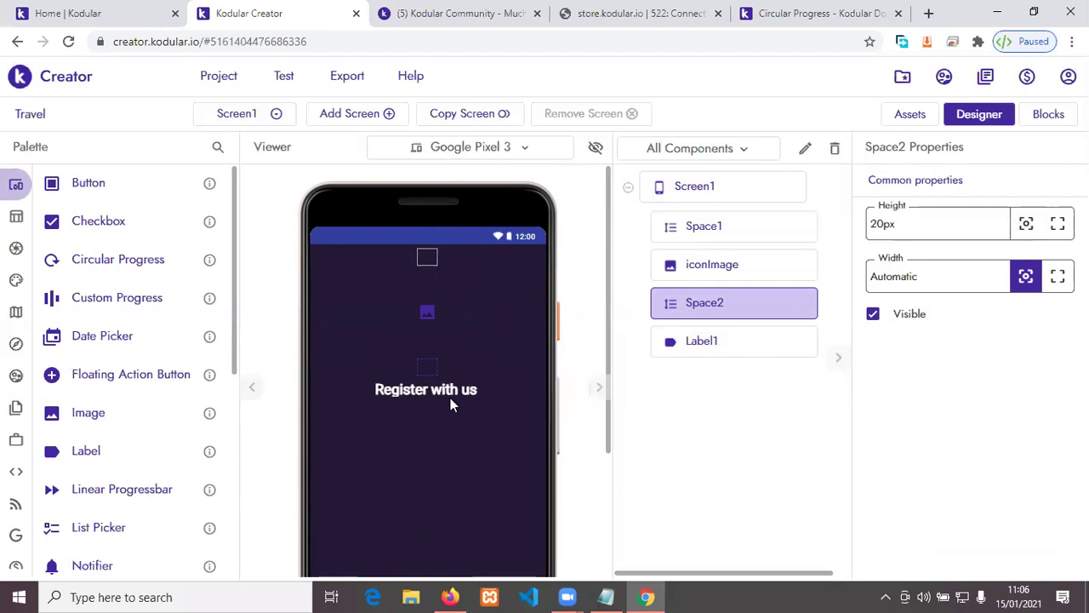
left_click(435, 391)
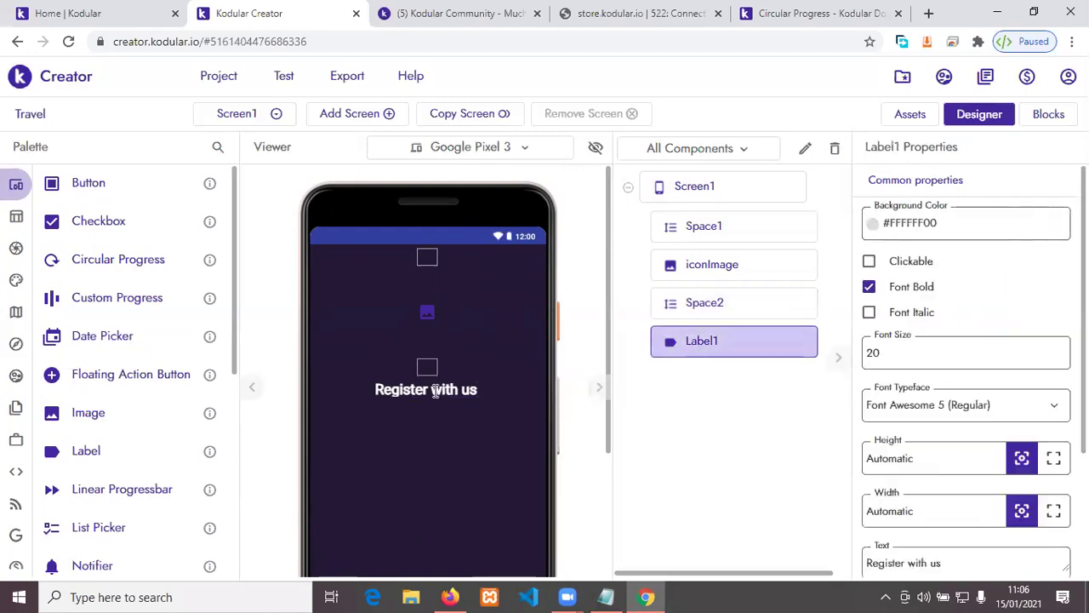
scroll(435, 390, "down", 2)
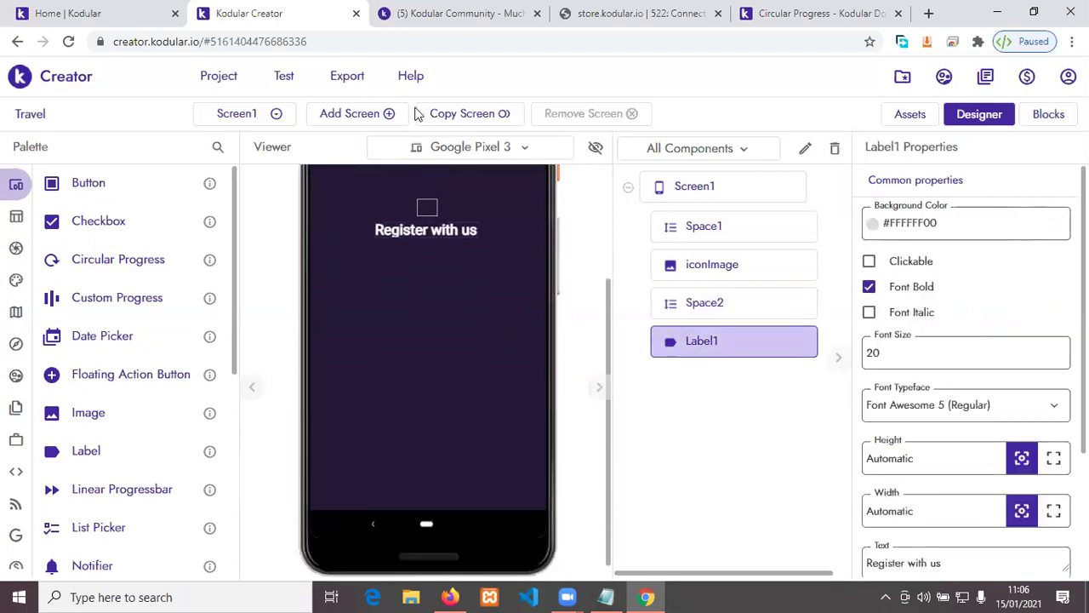
right_click(447, 228)
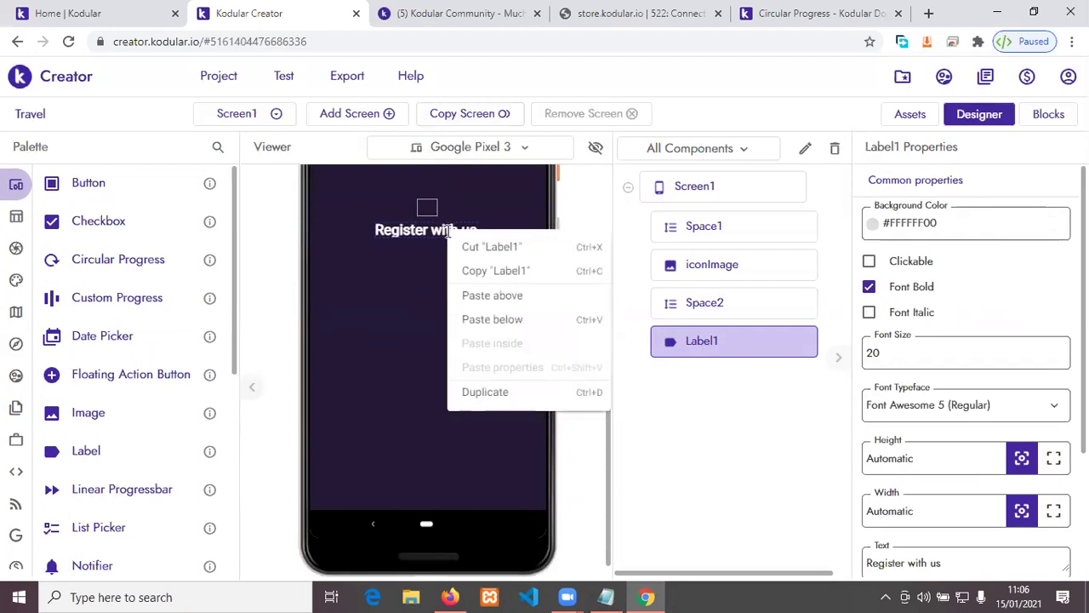
left_click(504, 319)
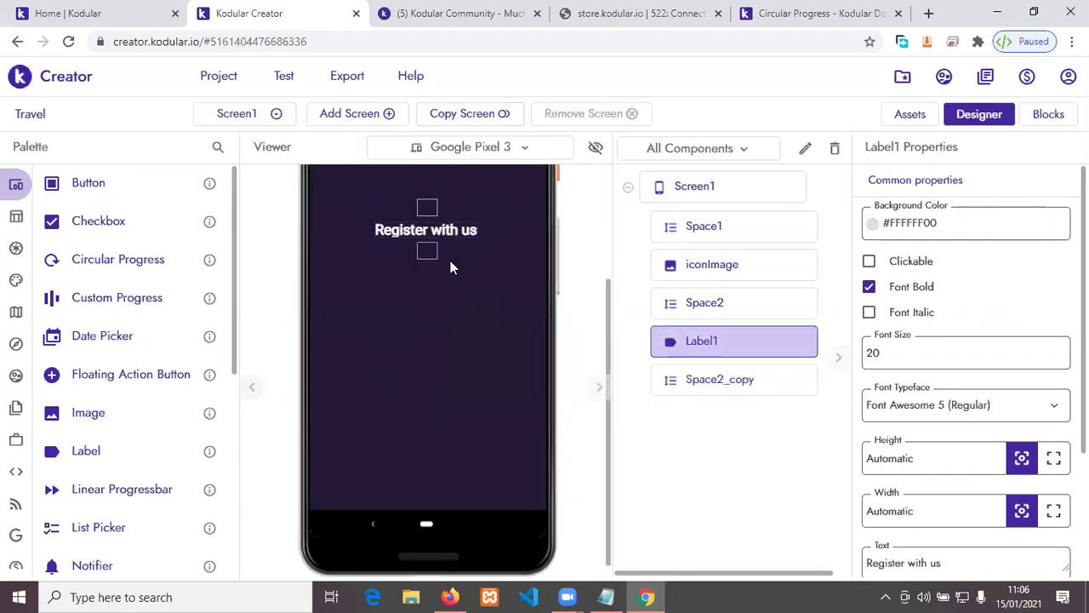
Step: Rename the Space2_copy component as Space3
left_click(723, 387)
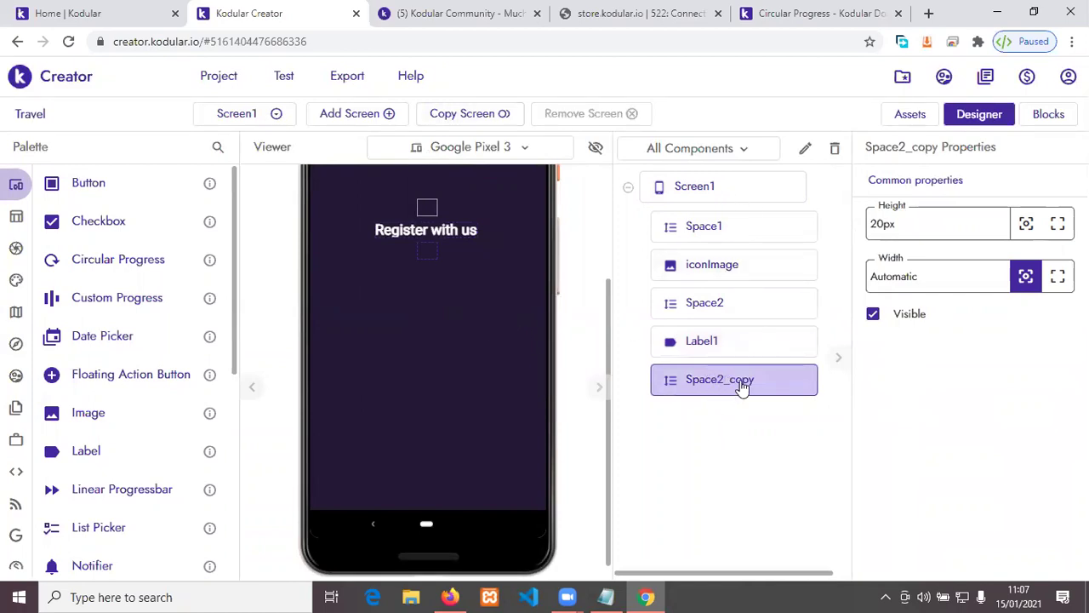
left_click(806, 150)
key("BackSpace")
key("BackSpace")
key("BackSpace")
key("BackSpace")
key("BackSpace")
key("BackSpace")
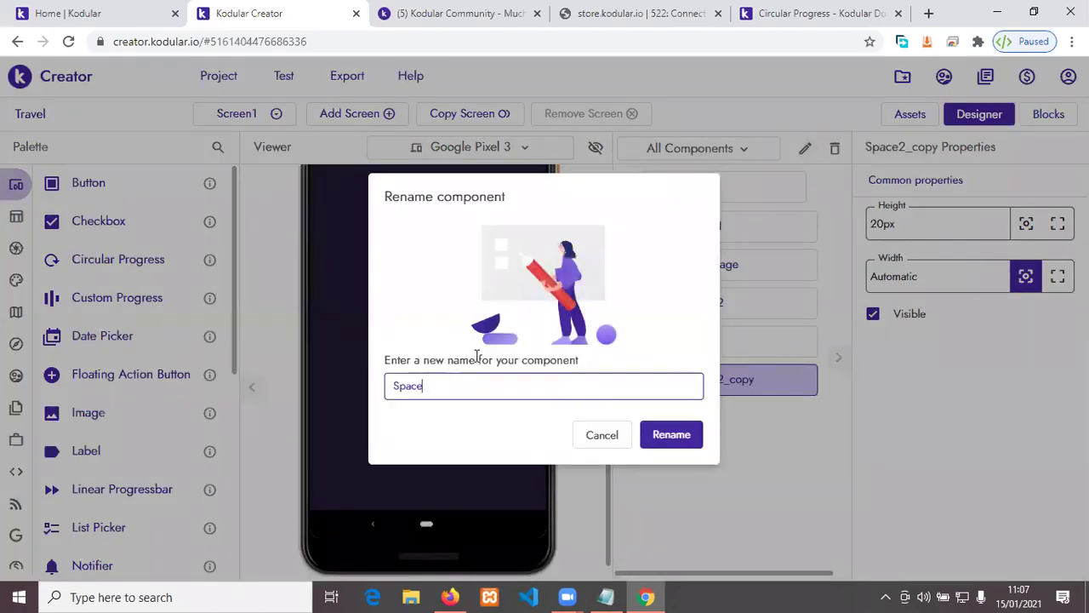
type("3")
left_click(653, 447)
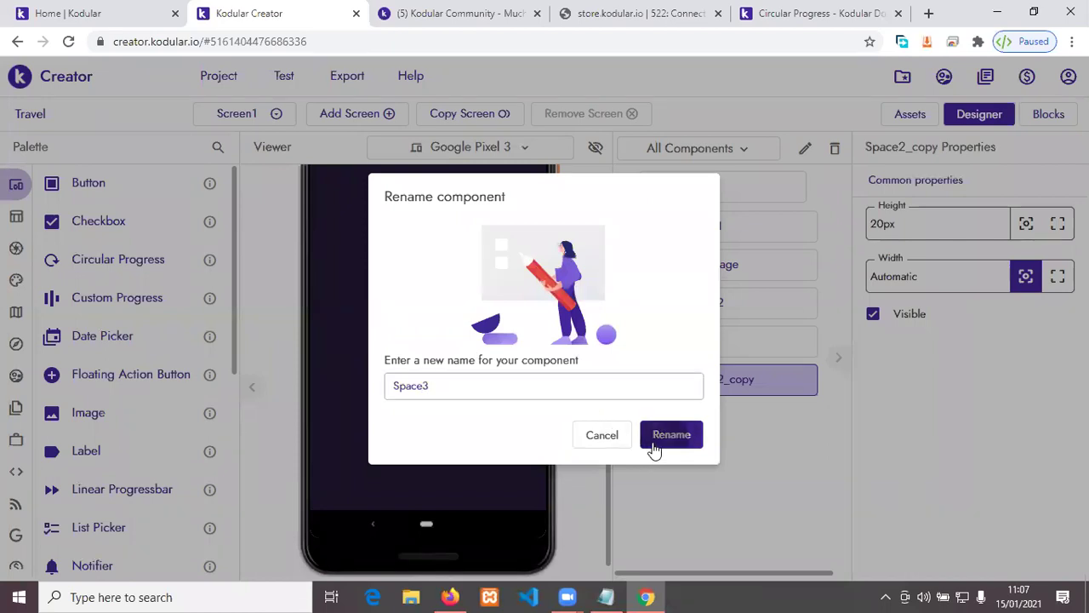
Step: Add a Text Box component to the screen below Space3
left_click(408, 373)
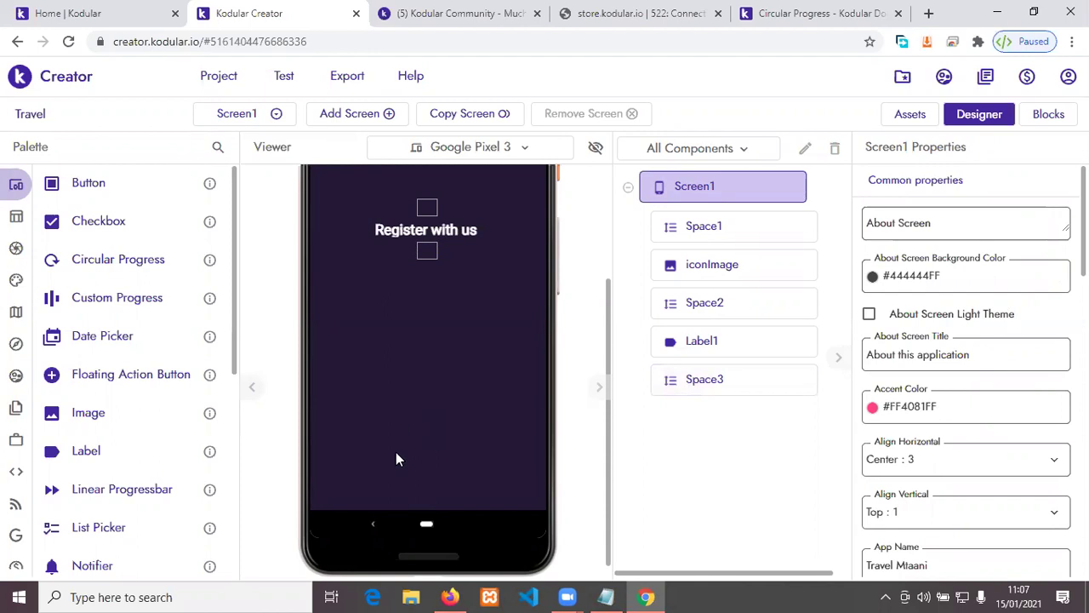
scroll(178, 343, "down", 2)
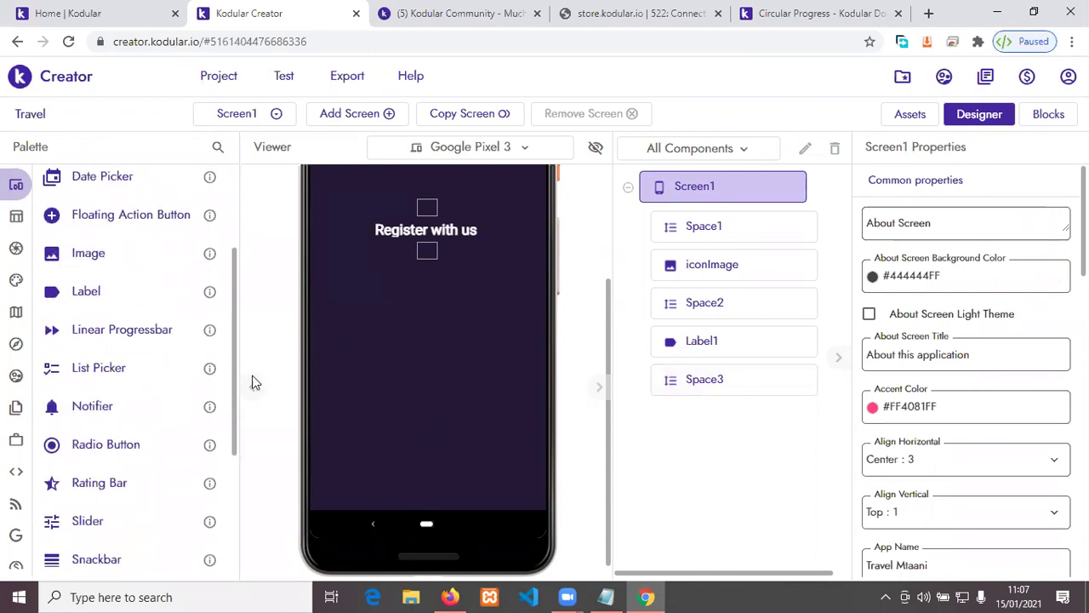
scroll(170, 434, "down", 3)
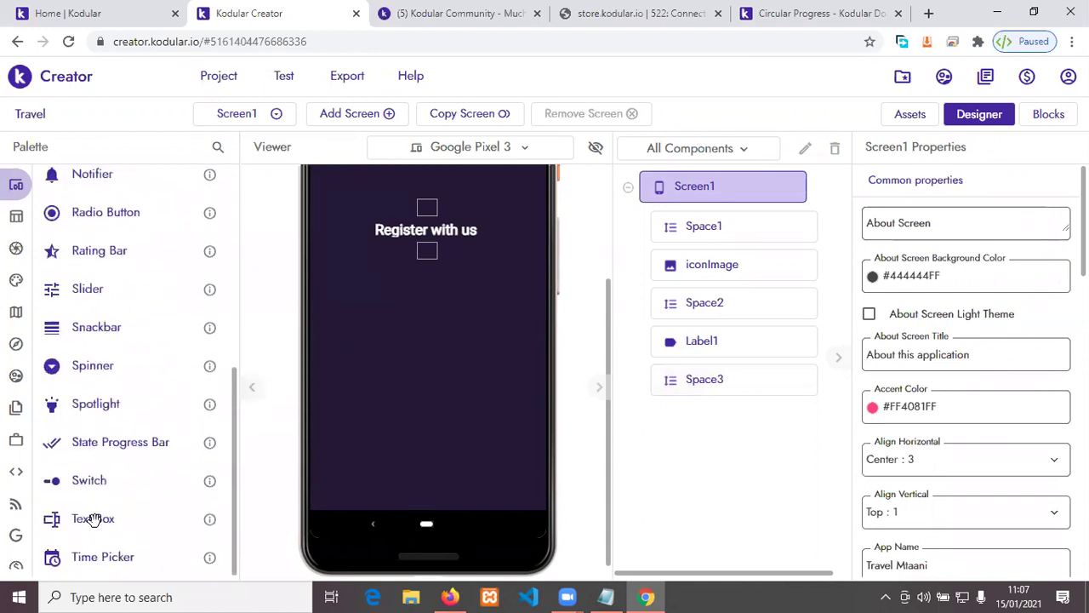
left_click_drag(94, 519, 358, 383)
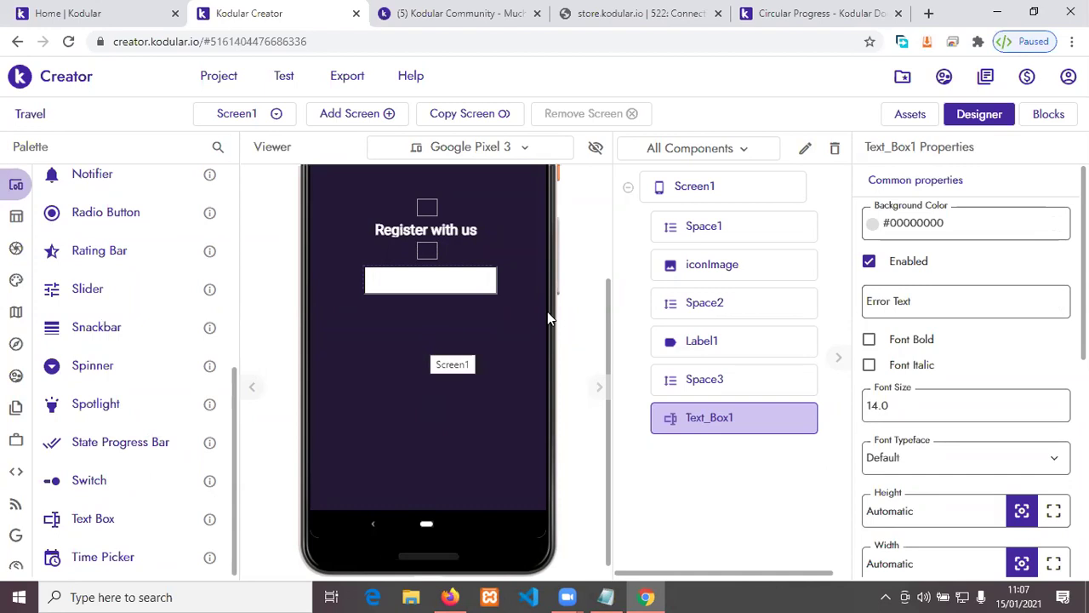
Step: Rename the new text box as usernameTextBox
left_click(806, 150)
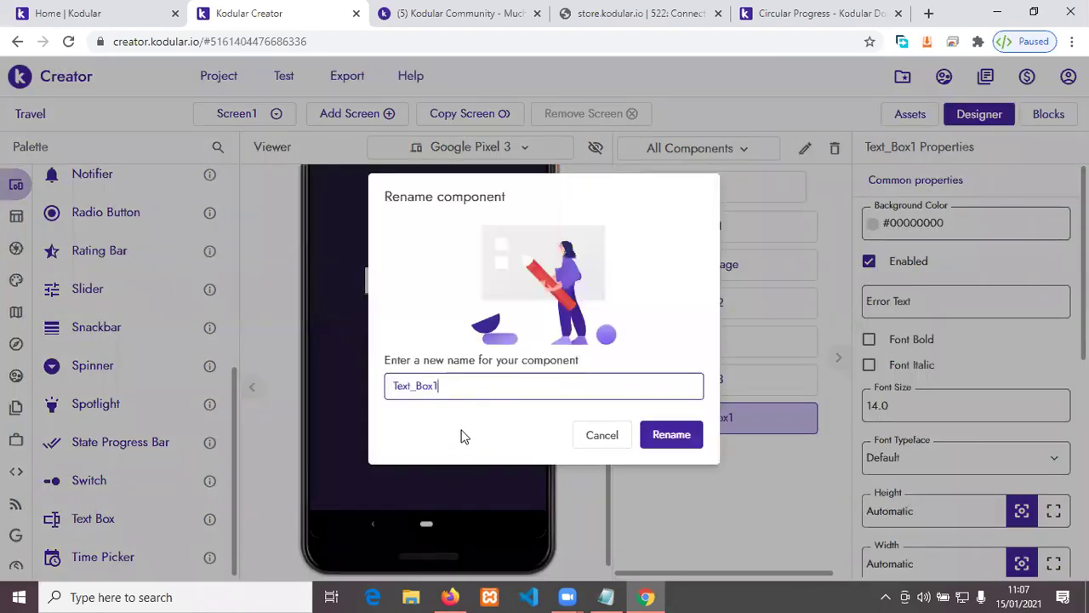
key("BackSpace")
left_click(417, 384)
key("BackSpace")
left_click(396, 385)
type("username")
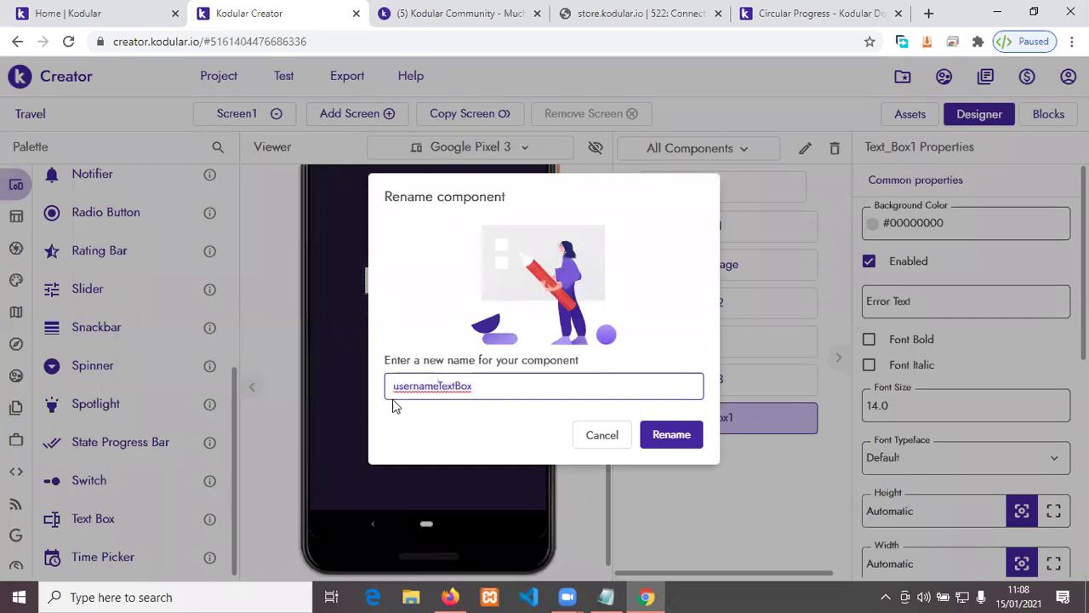
left_click(672, 436)
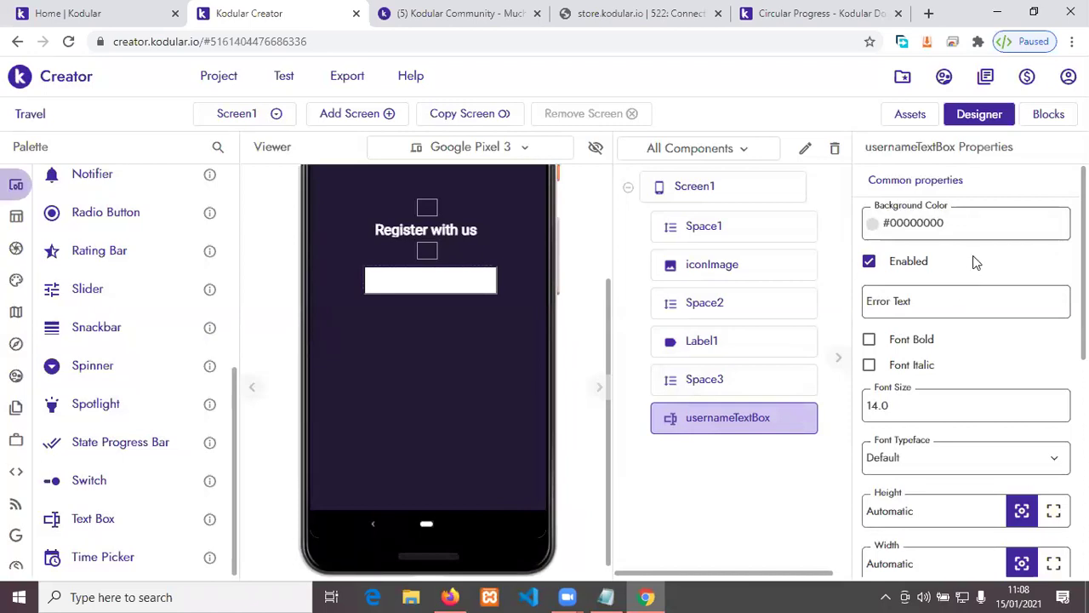
Step: Set the username text box's background colour to white (#FFFFFFFF)
left_click(964, 225)
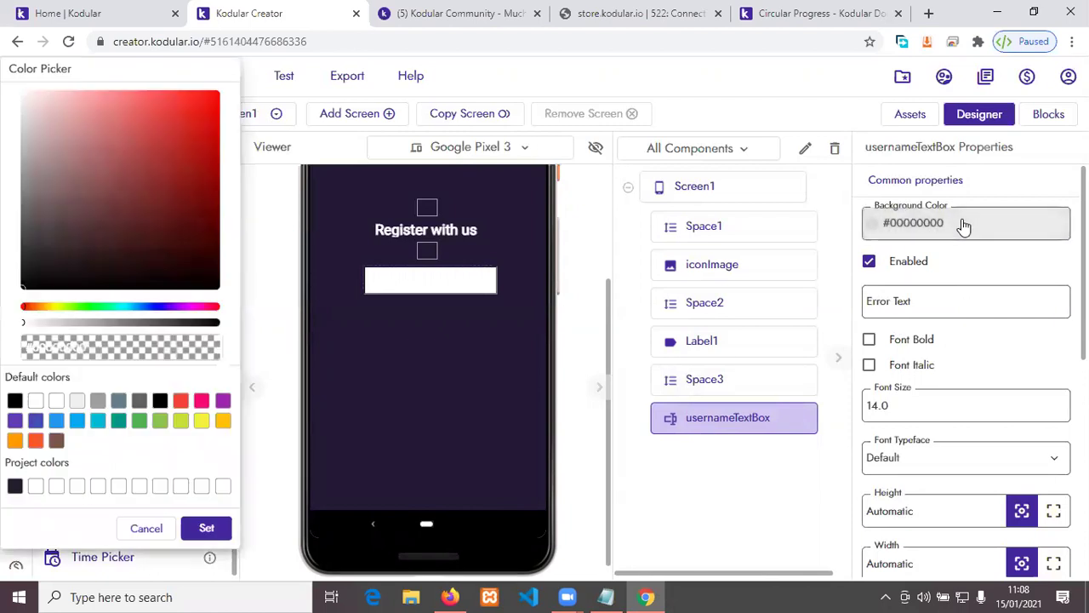
left_click(57, 401)
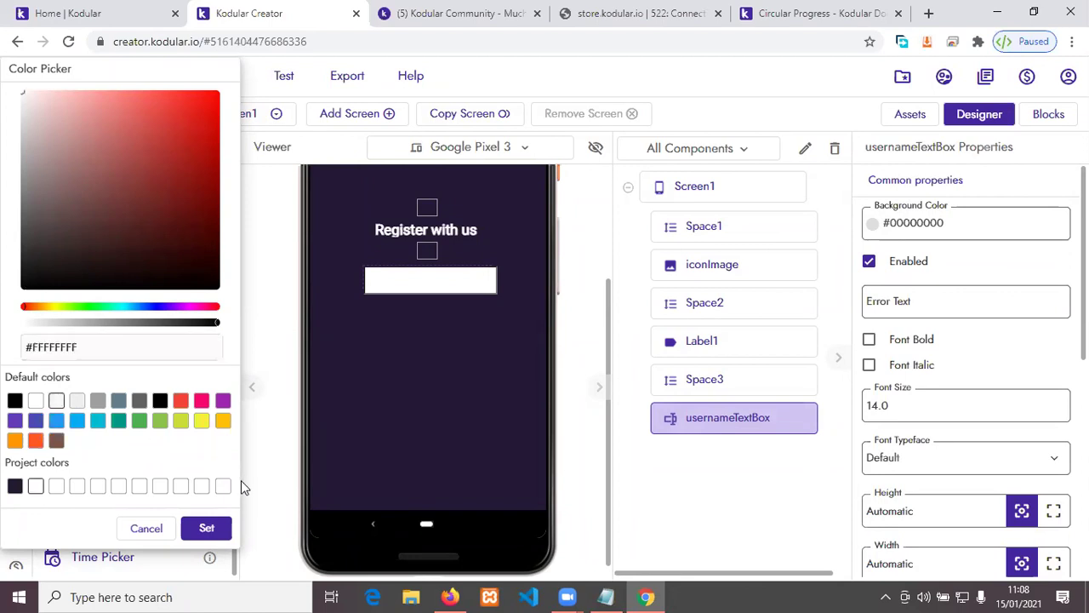
left_click(206, 529)
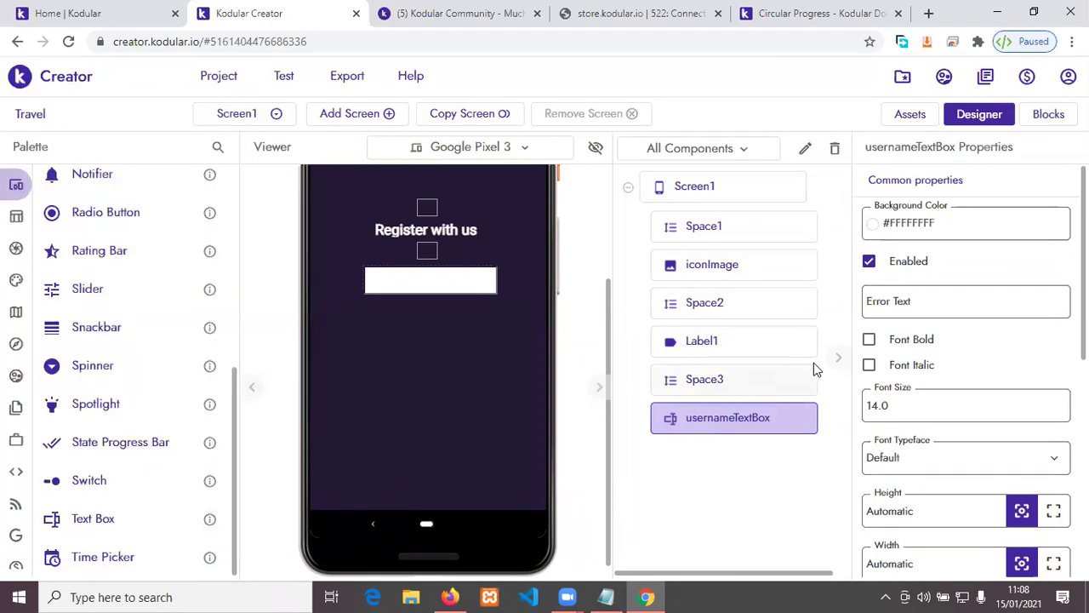
Step: Set the username text box's height to 45 px and its width to 80%
scroll(961, 326, "down", 2)
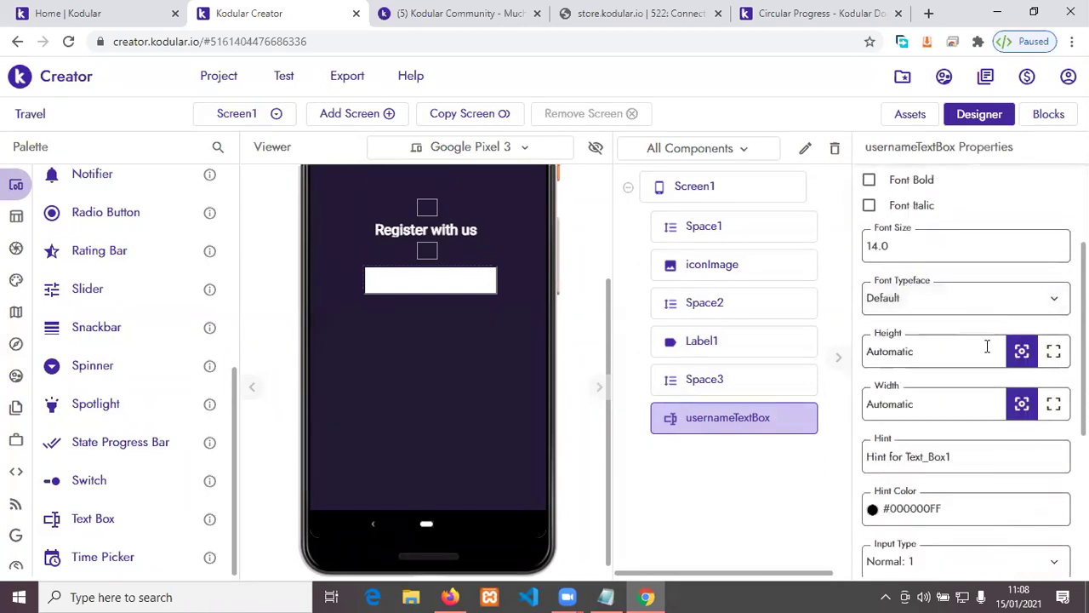
double_click(915, 356)
type("45")
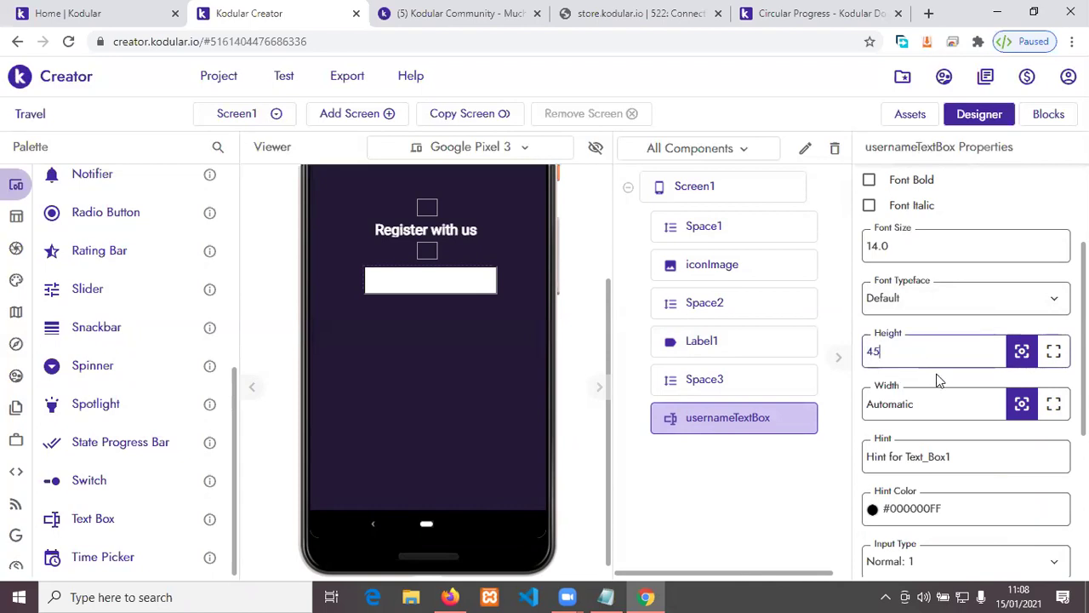
key("Return")
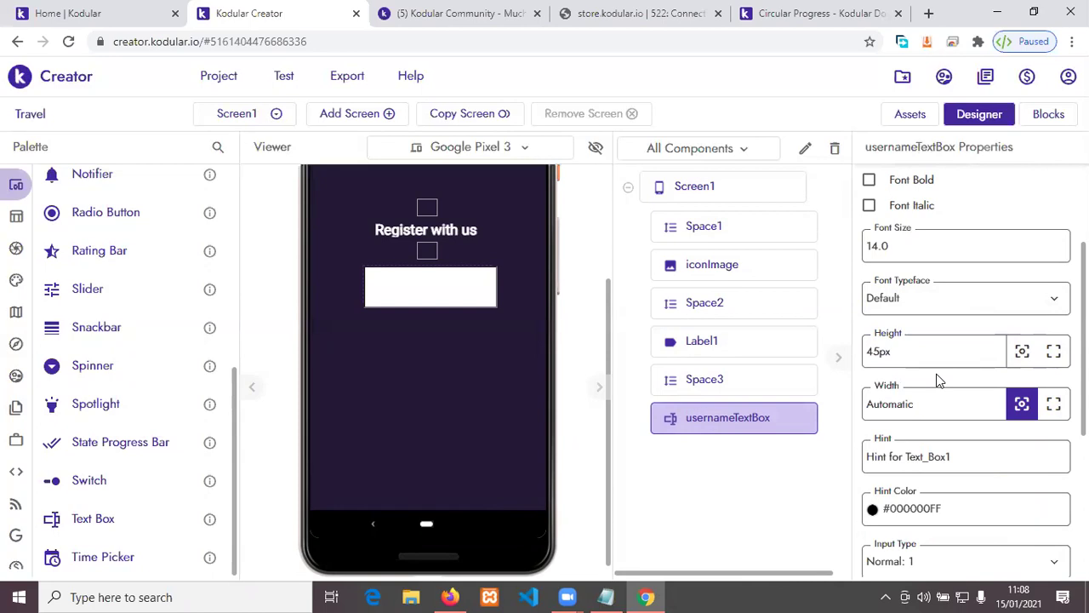
double_click(980, 403)
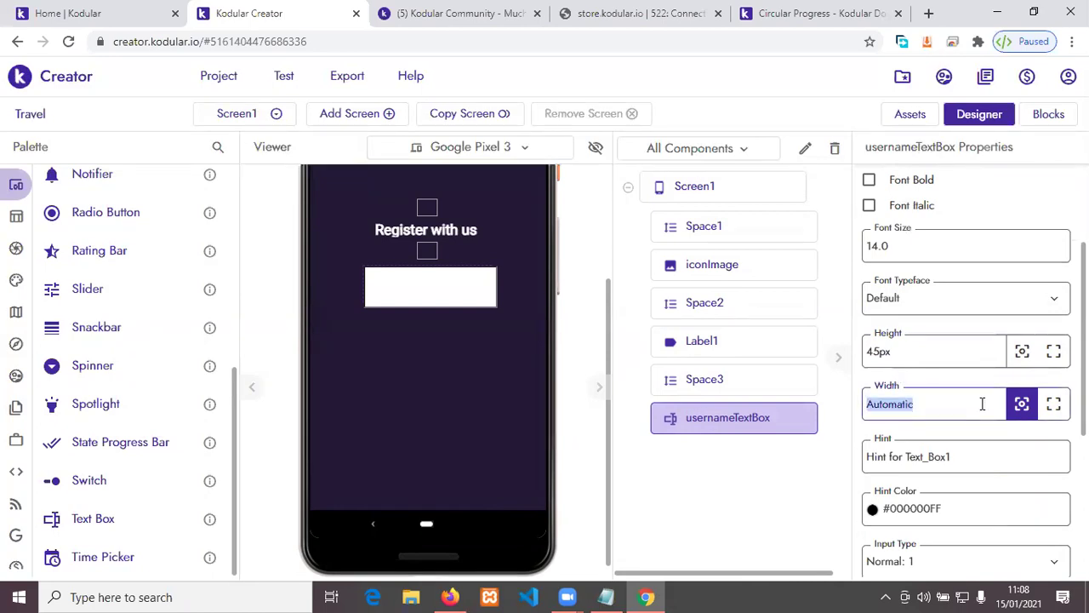
type("80%")
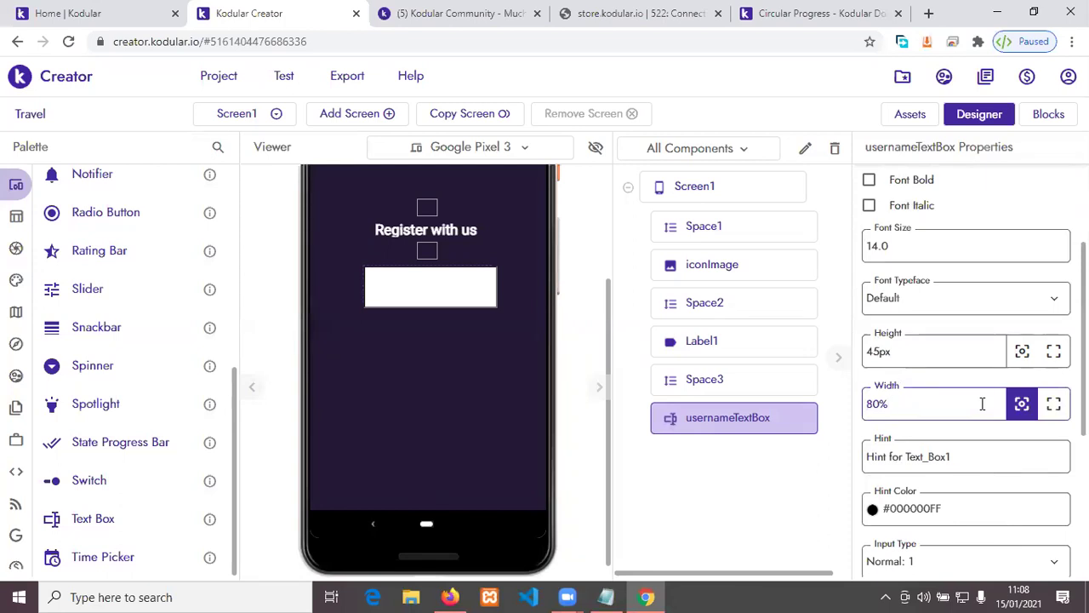
scroll(987, 406, "down", 2)
left_click(938, 278)
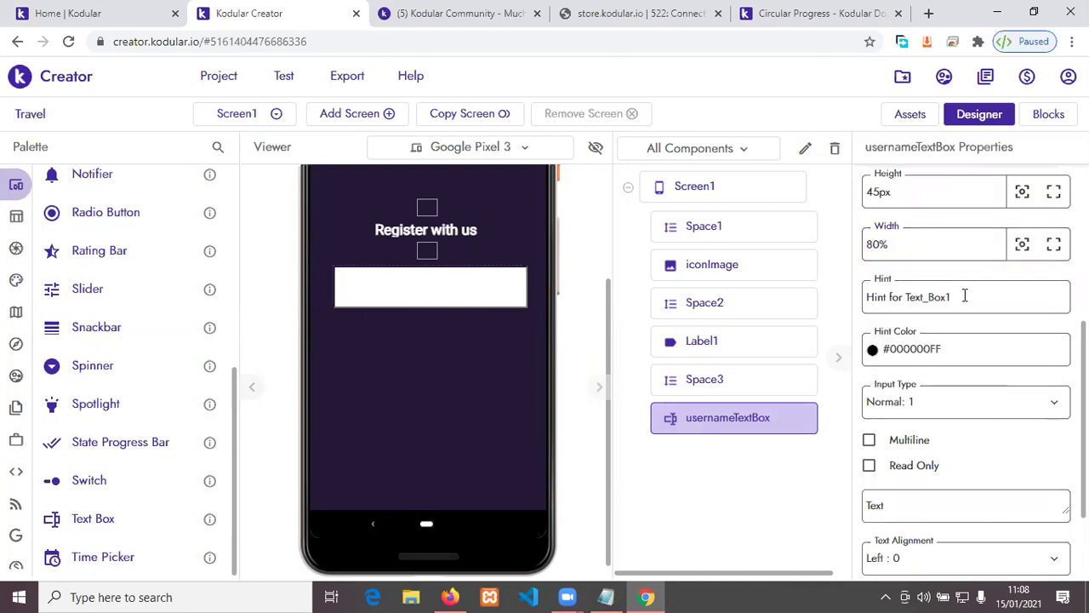
Step: Check the travel app mockup in the Google Slides presentation in Firefox, then return to Kodular and set the username text box's hint to "Enter username"
left_click(451, 595)
left_click(909, 93)
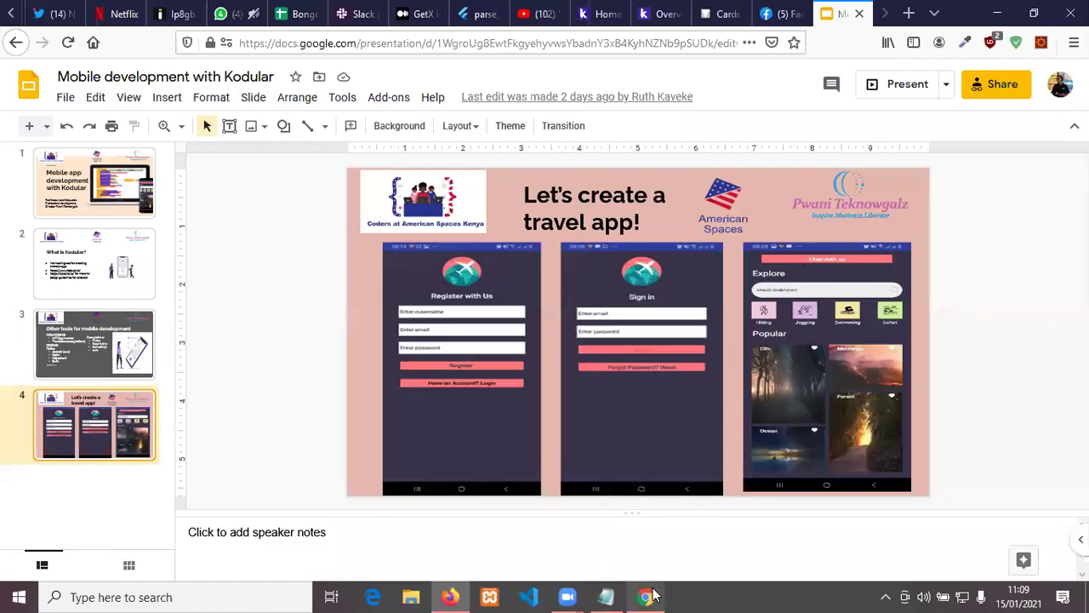
left_click(649, 595)
left_click(962, 293)
left_click_drag(961, 294, 853, 309)
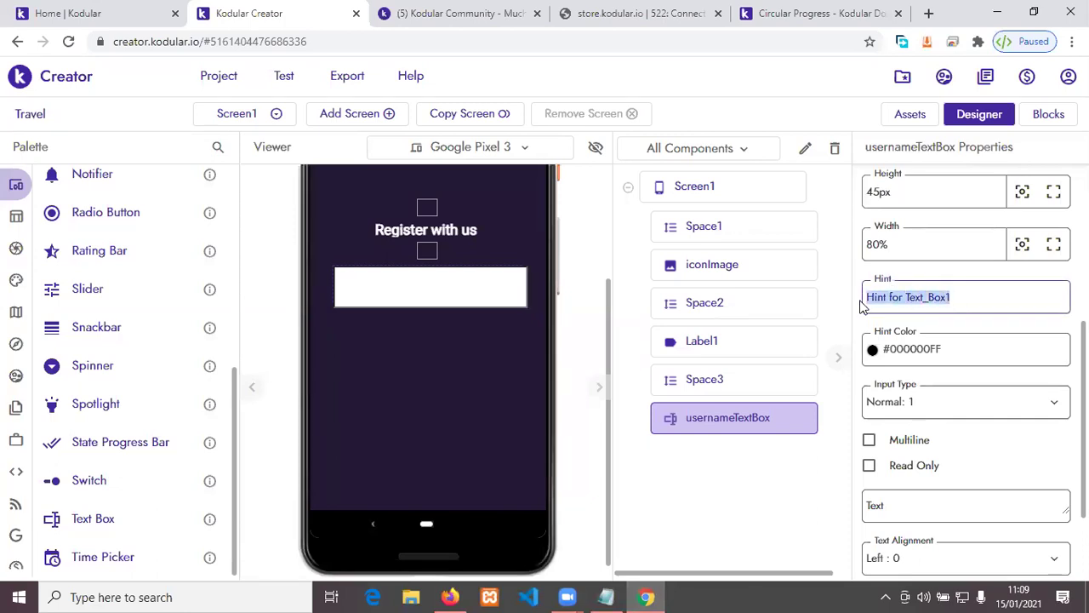
type("Enter ")
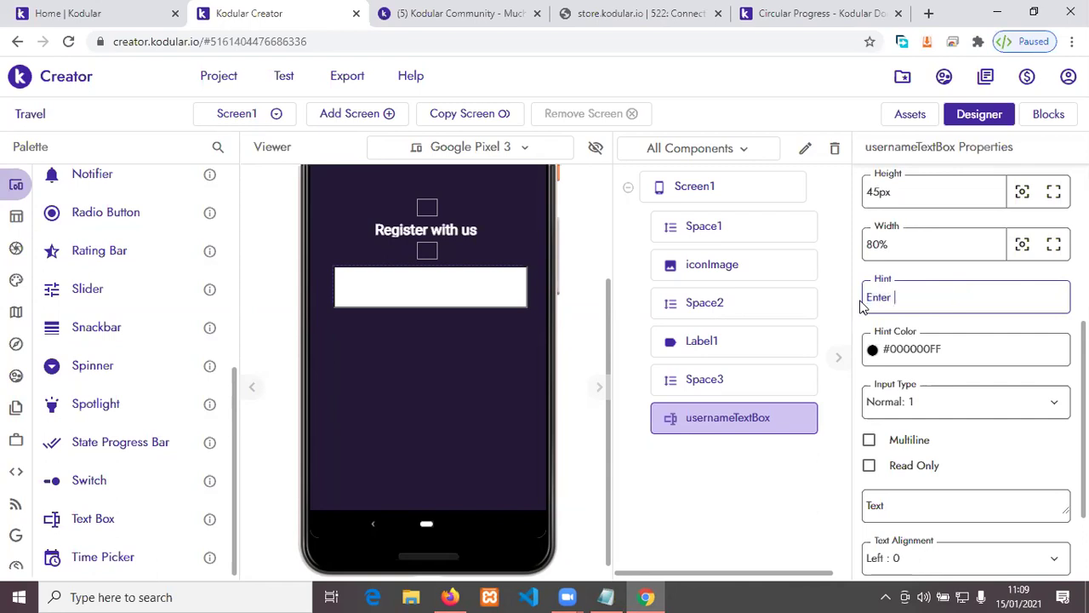
type("username")
Step: Examine the input type options available for the username text box without choosing a different one
scroll(975, 340, "down", 1)
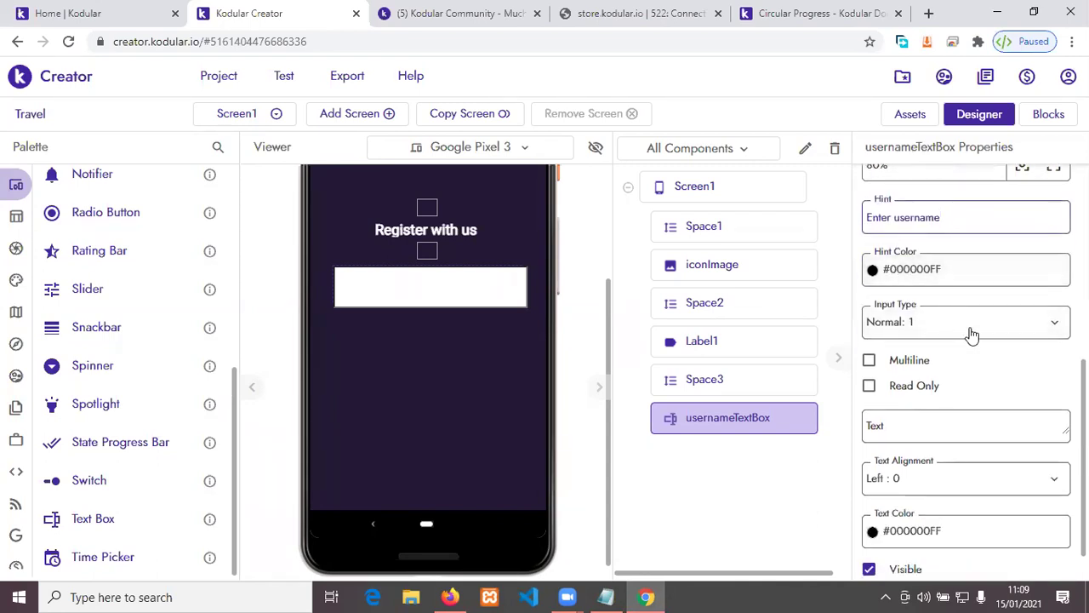
left_click(1005, 331)
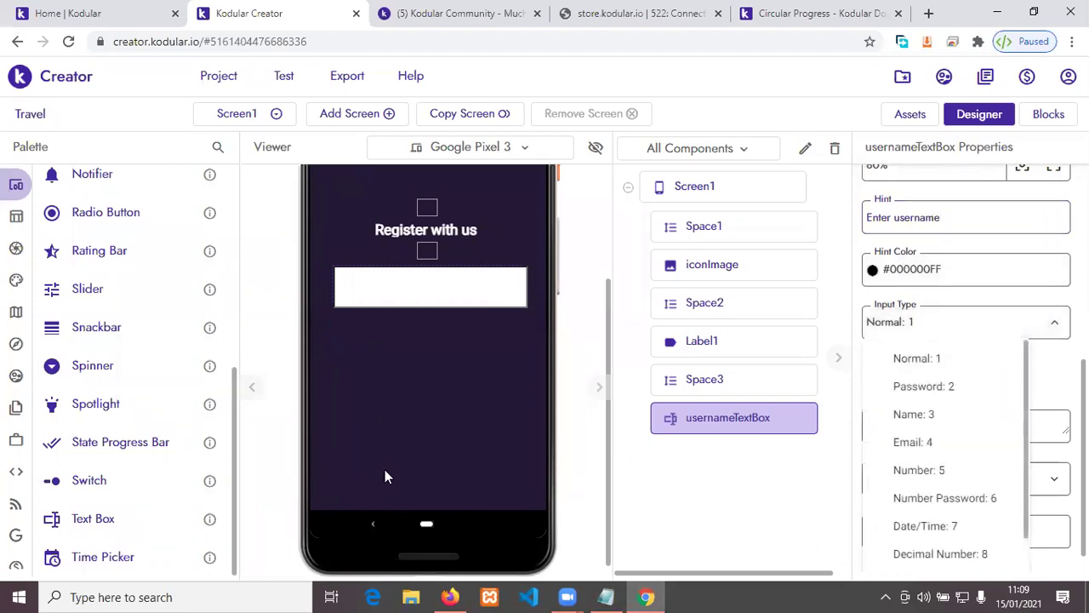
scroll(985, 394, "down", 1)
scroll(984, 392, "up", 1)
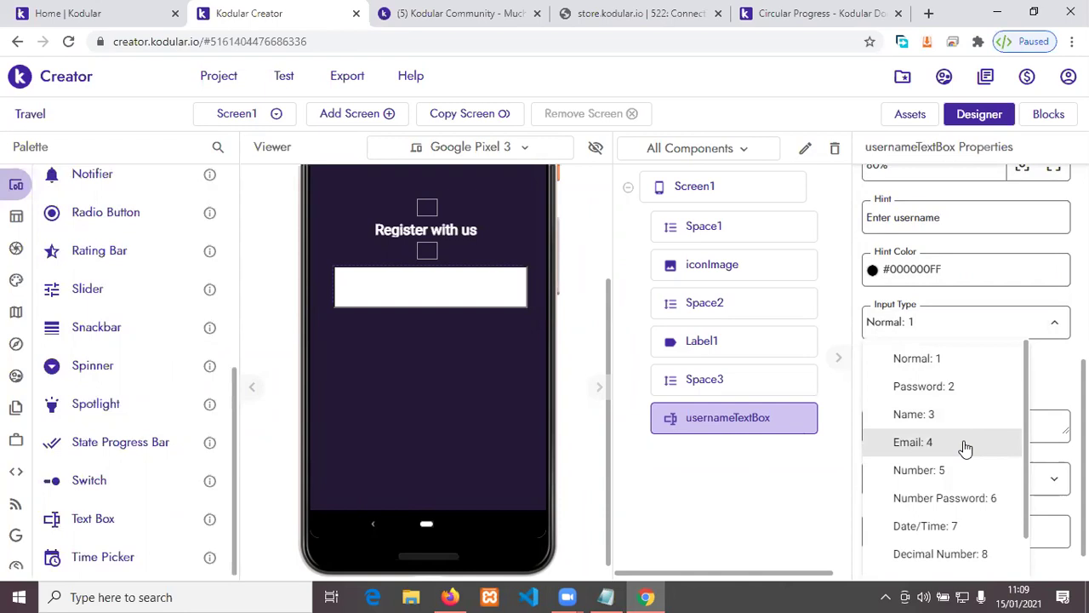
scroll(964, 448, "down", 1)
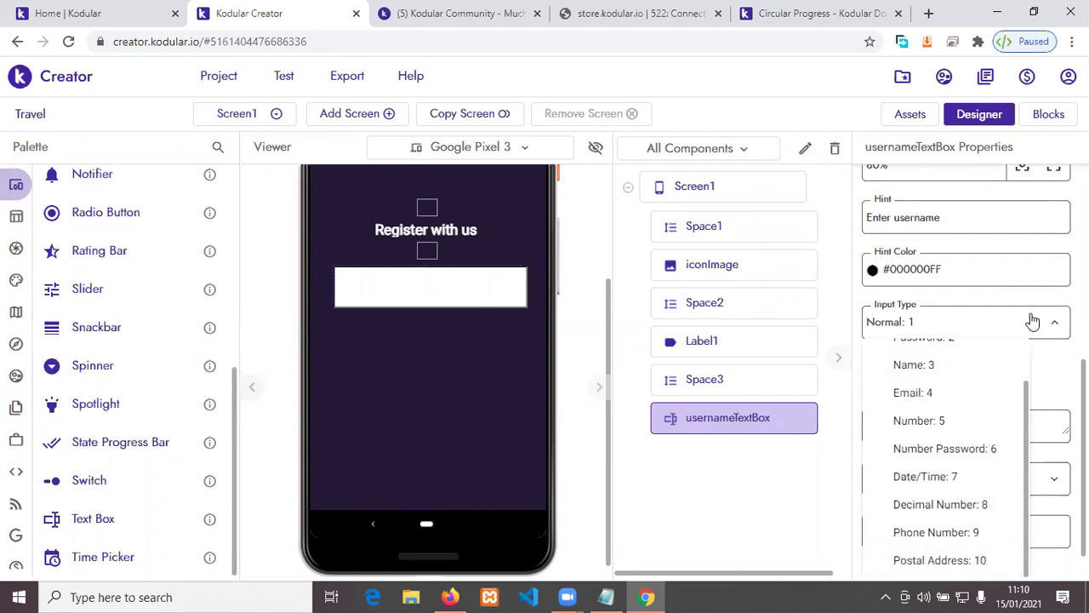
left_click(970, 332)
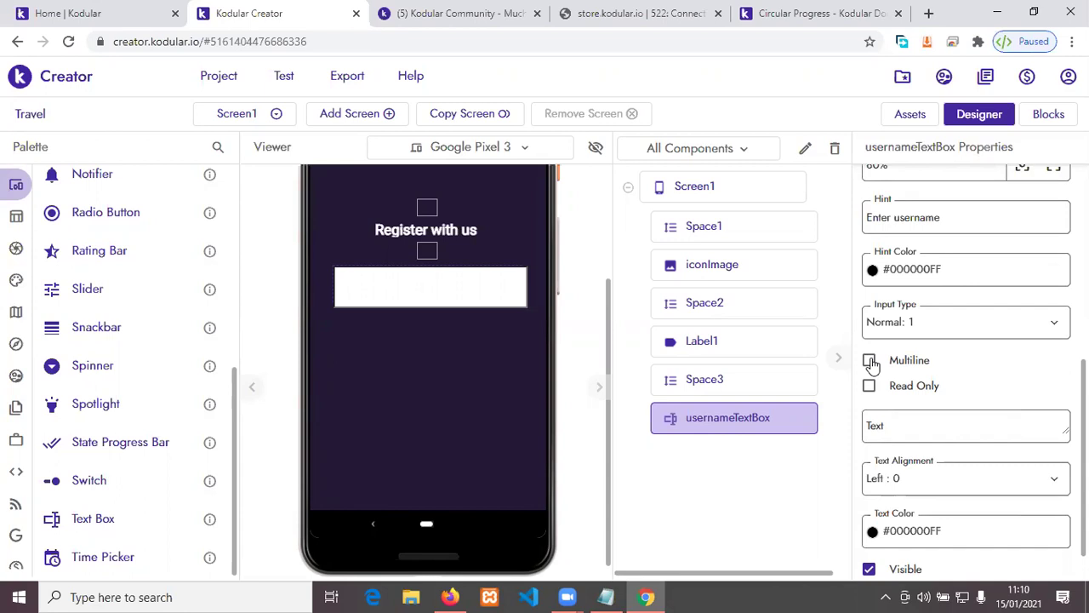
Step: Review all the common properties of the username text box, from background colour to text colour and visibility
scroll(936, 425, "down", 1)
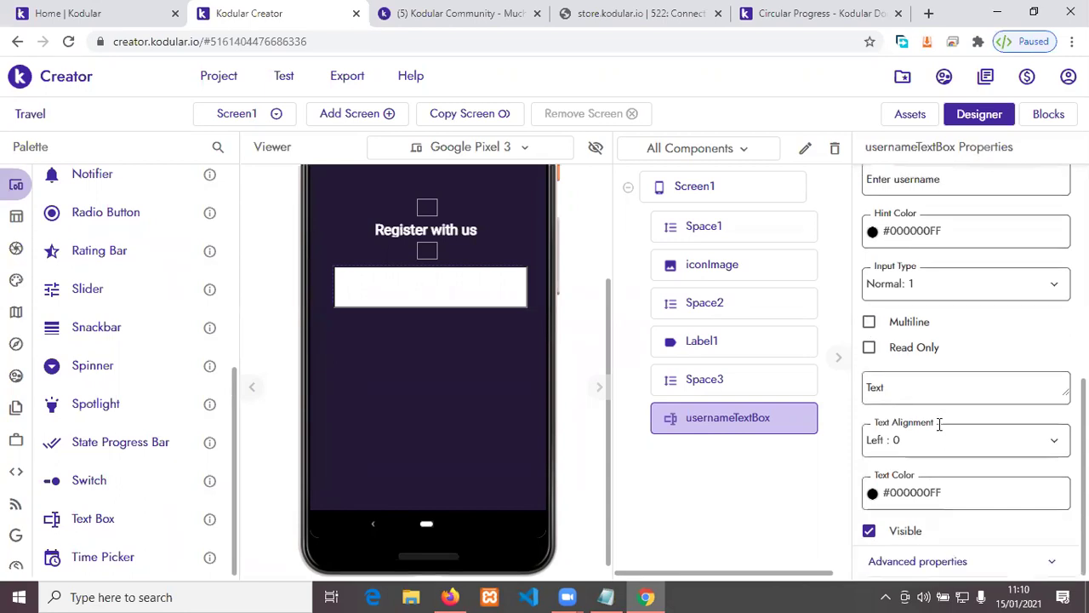
scroll(939, 324, "up", 2)
scroll(941, 341, "up", 1)
scroll(945, 374, "down", 2)
scroll(919, 421, "down", 1)
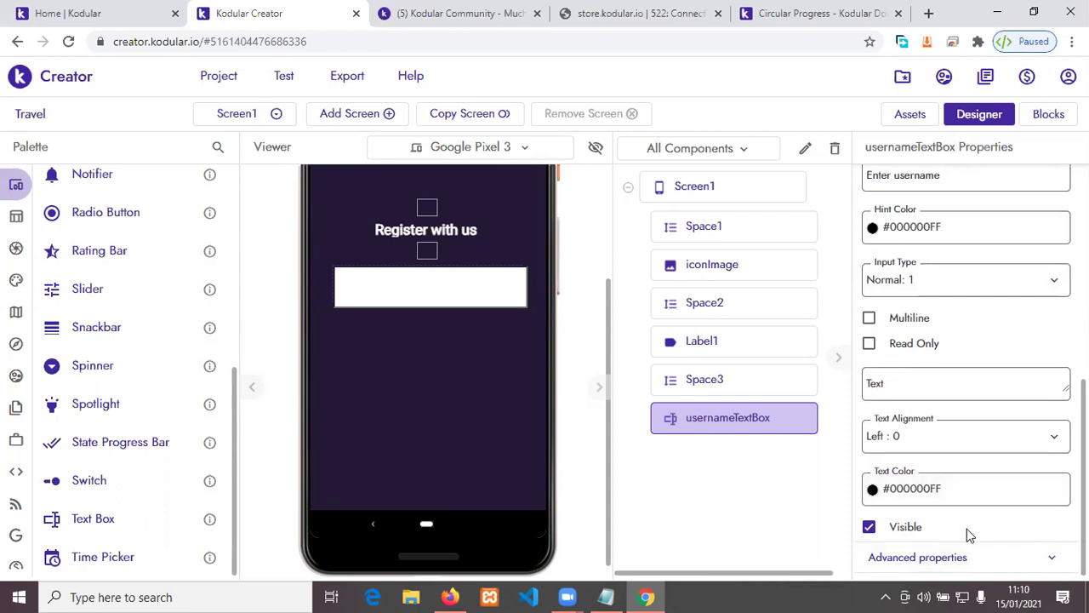
scroll(967, 528, "up", 4)
scroll(968, 535, "up", 2)
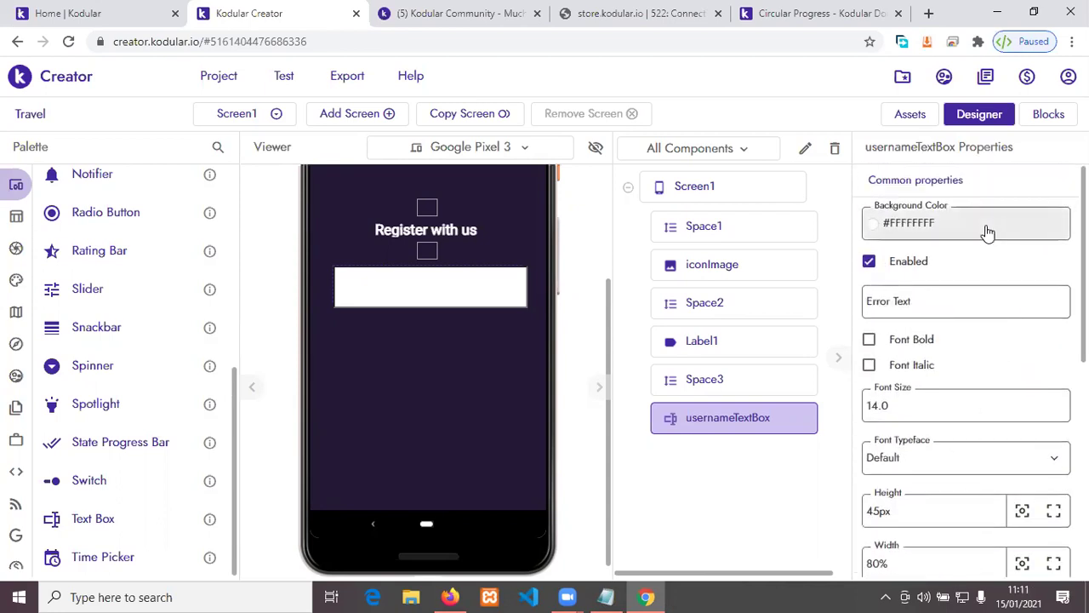
scroll(1028, 340, "down", 1)
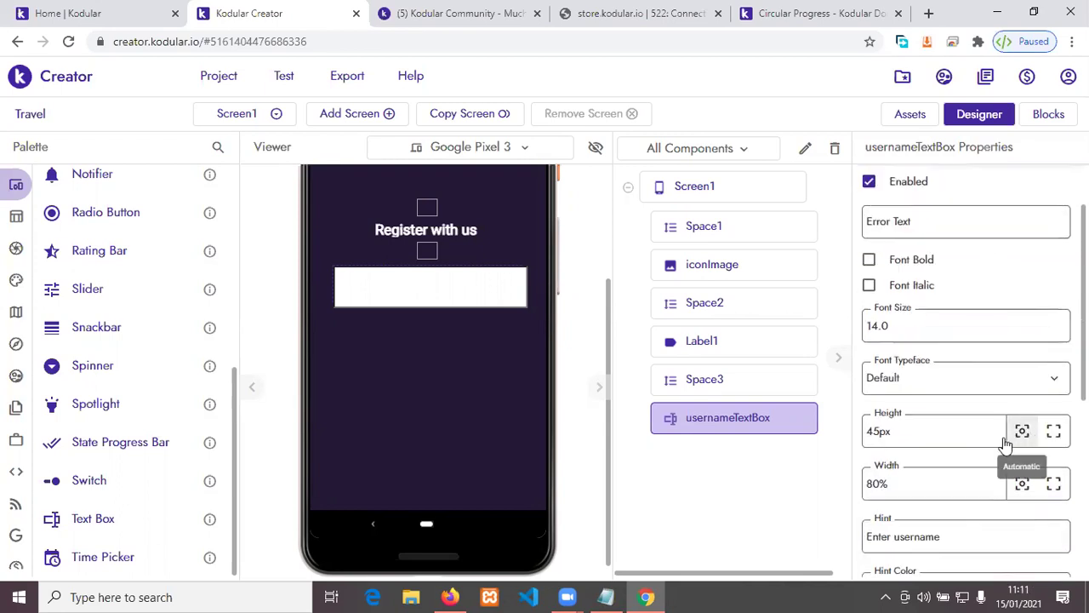
scroll(946, 433, "down", 1)
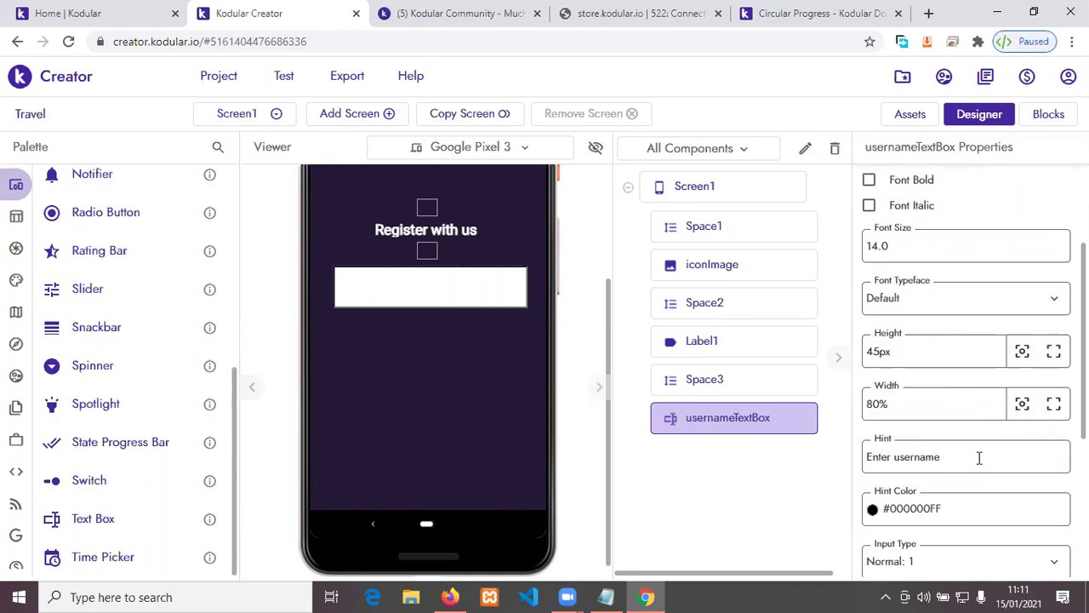
scroll(978, 457, "down", 1)
scroll(978, 457, "down", 1)
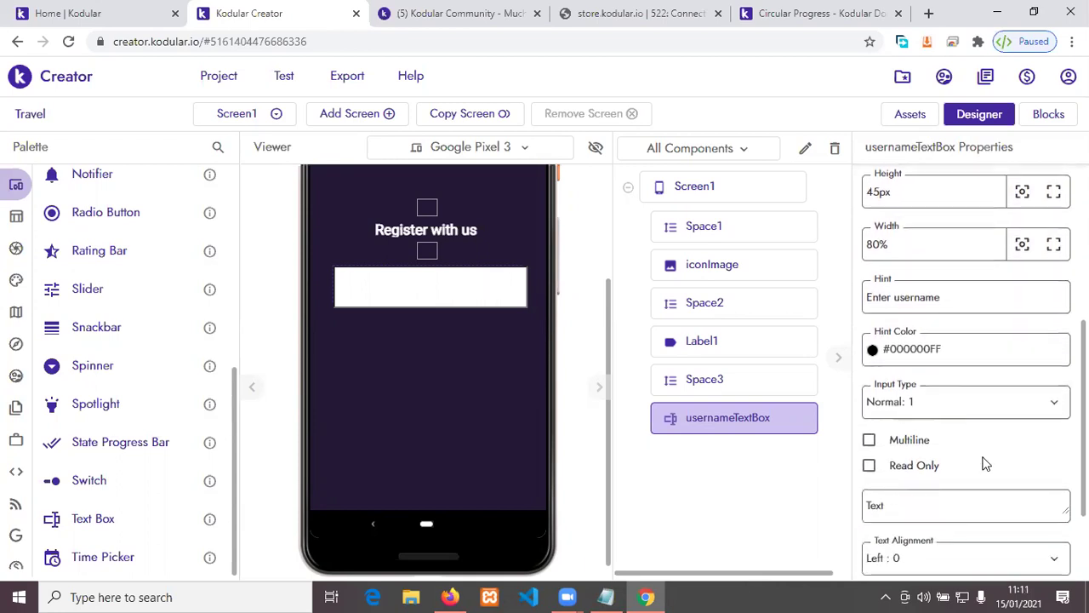
scroll(983, 462, "down", 2)
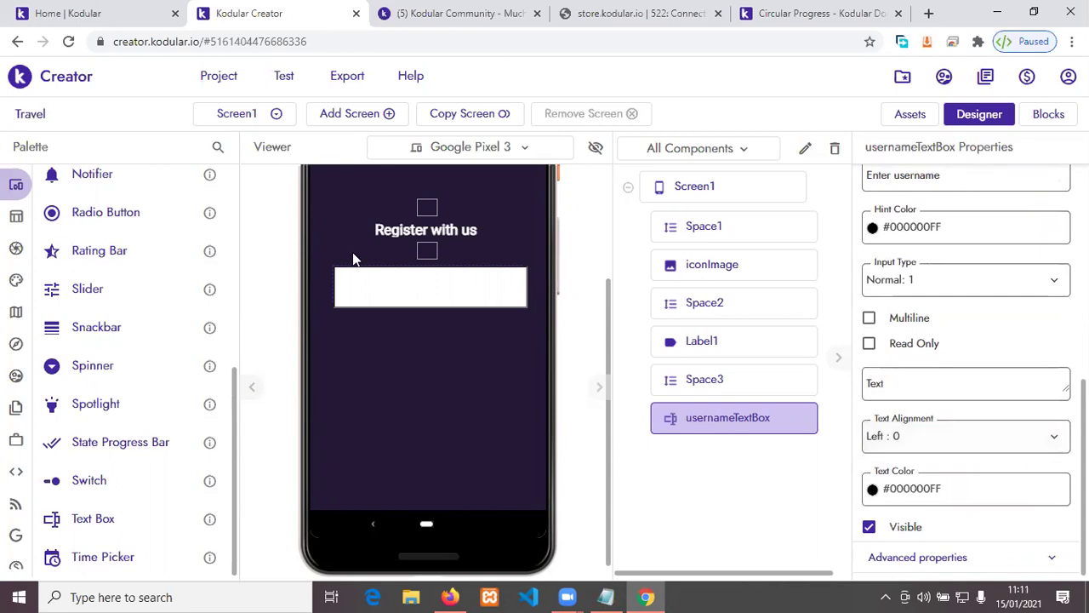
Step: Copy the Space3 spacer and paste the copy directly below the username text box
left_click(461, 371)
left_click(432, 253)
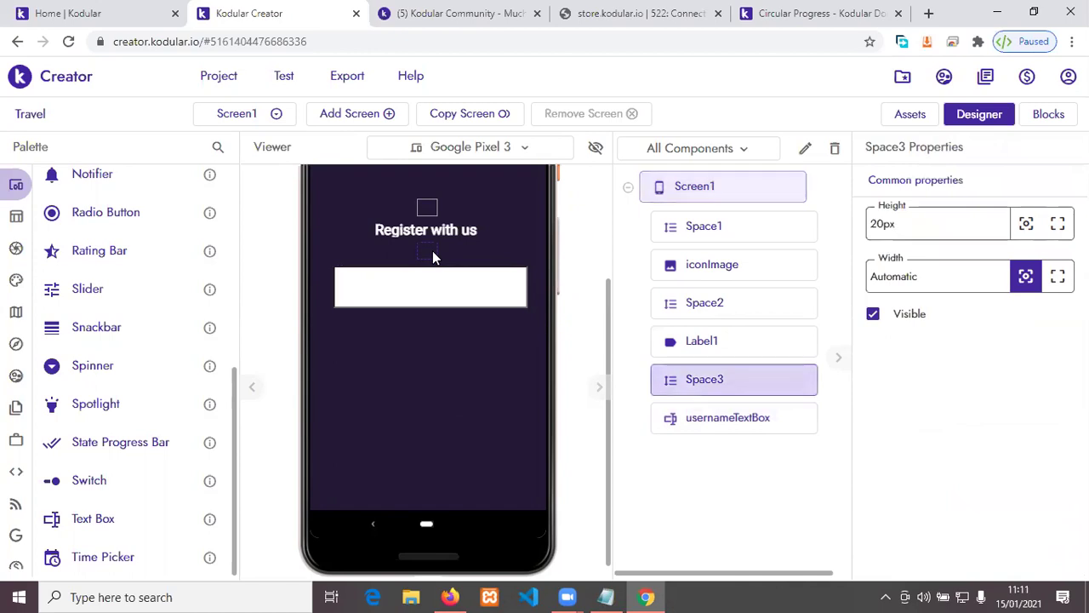
right_click(432, 250)
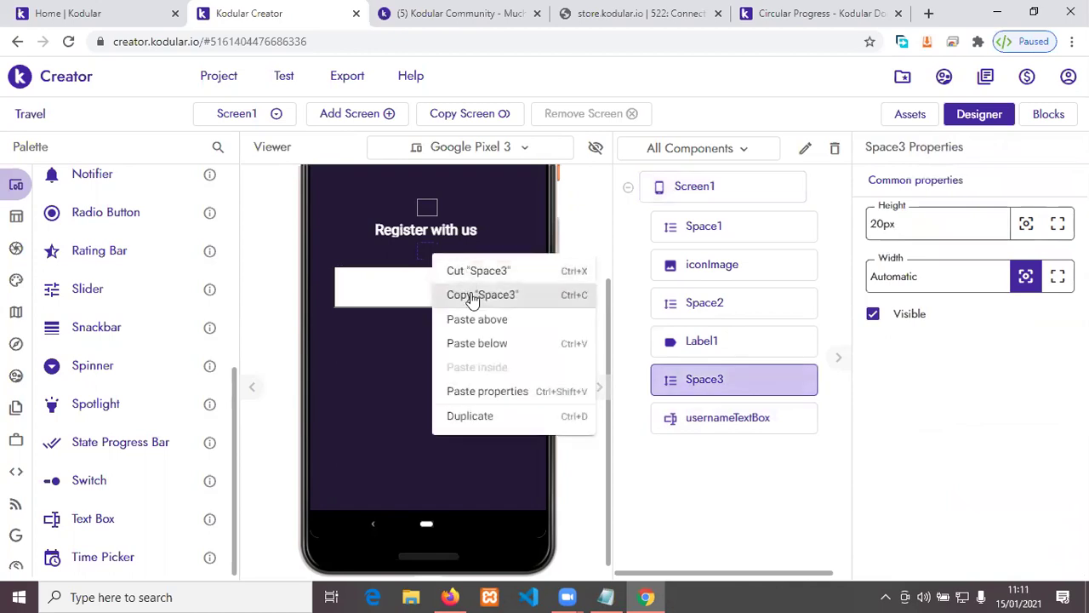
left_click(474, 298)
left_click(425, 287)
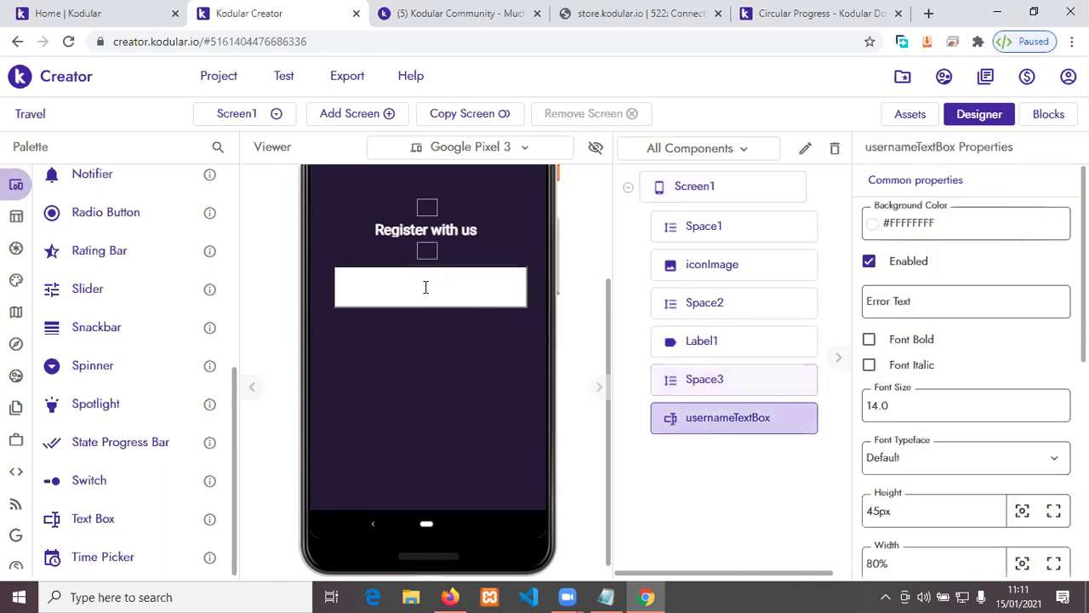
right_click(425, 287)
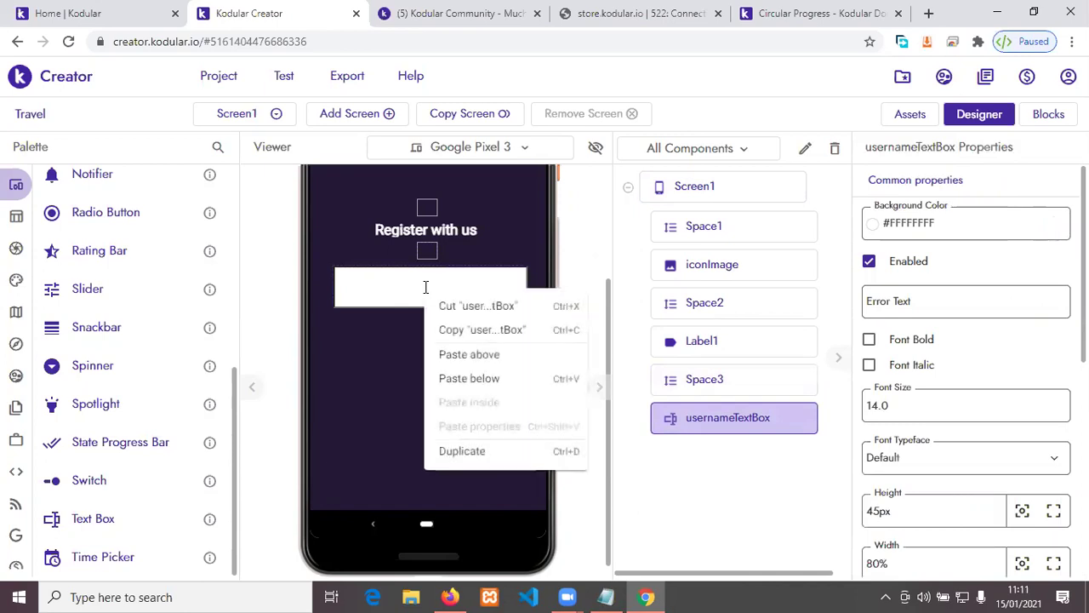
left_click(497, 382)
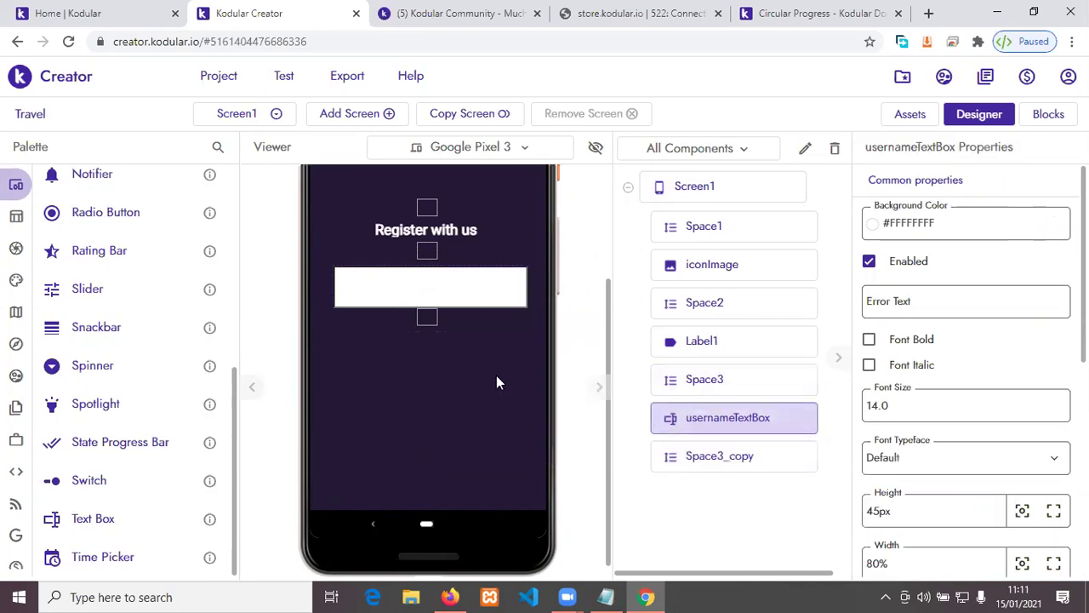
Step: Rename the Space3_copy component as Space4
left_click(434, 319)
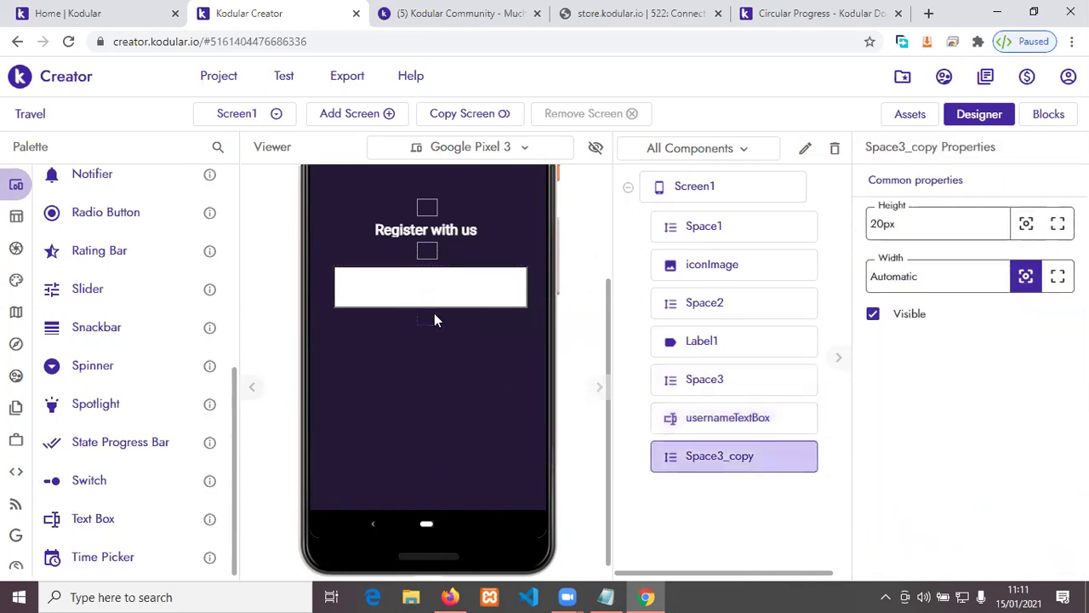
left_click(805, 149)
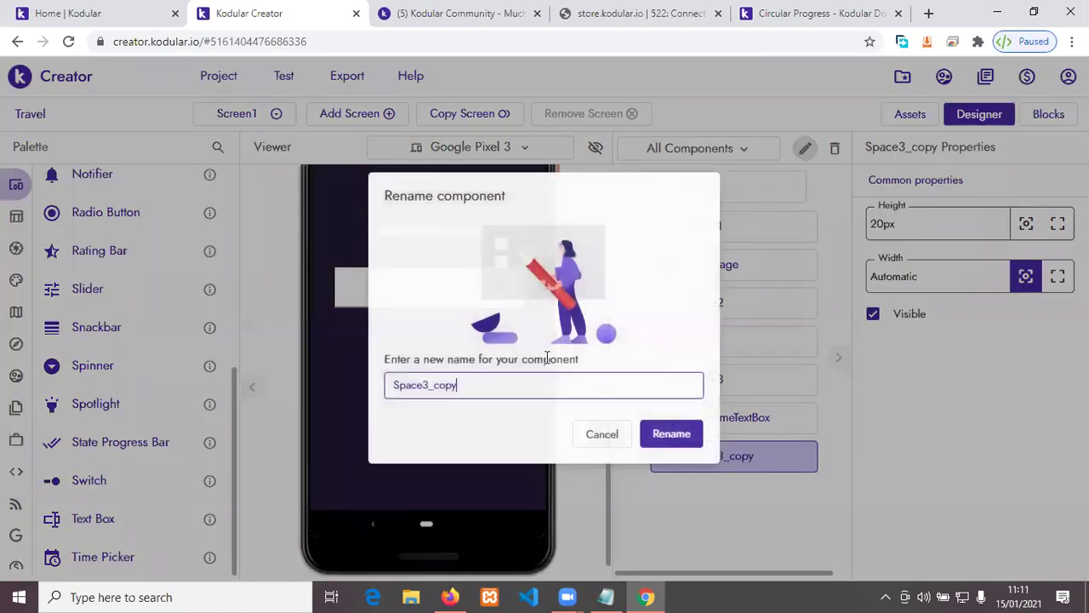
left_click_drag(422, 385, 487, 387)
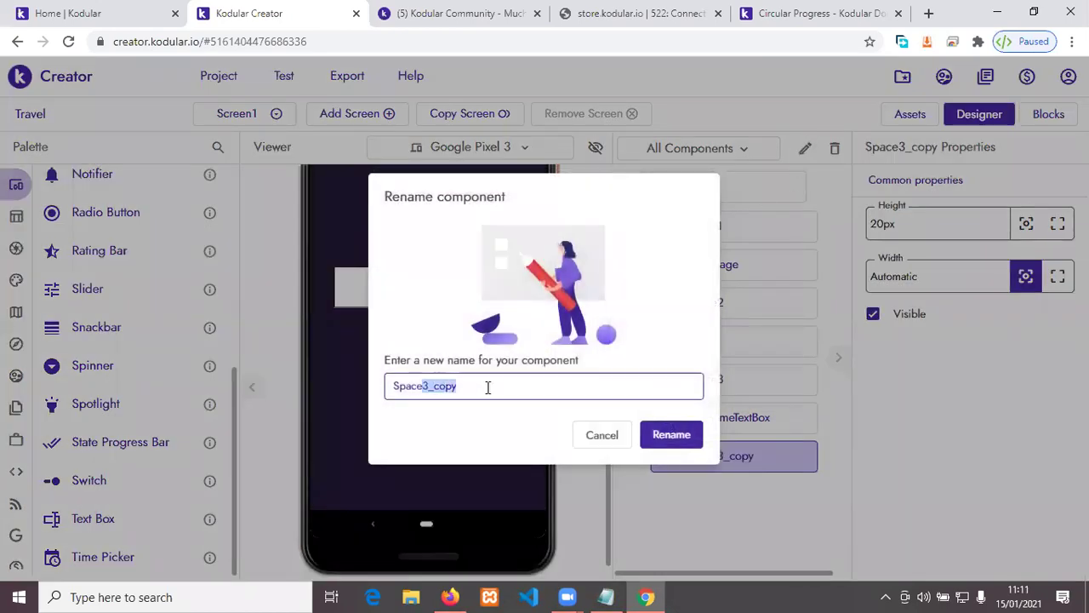
left_click(662, 435)
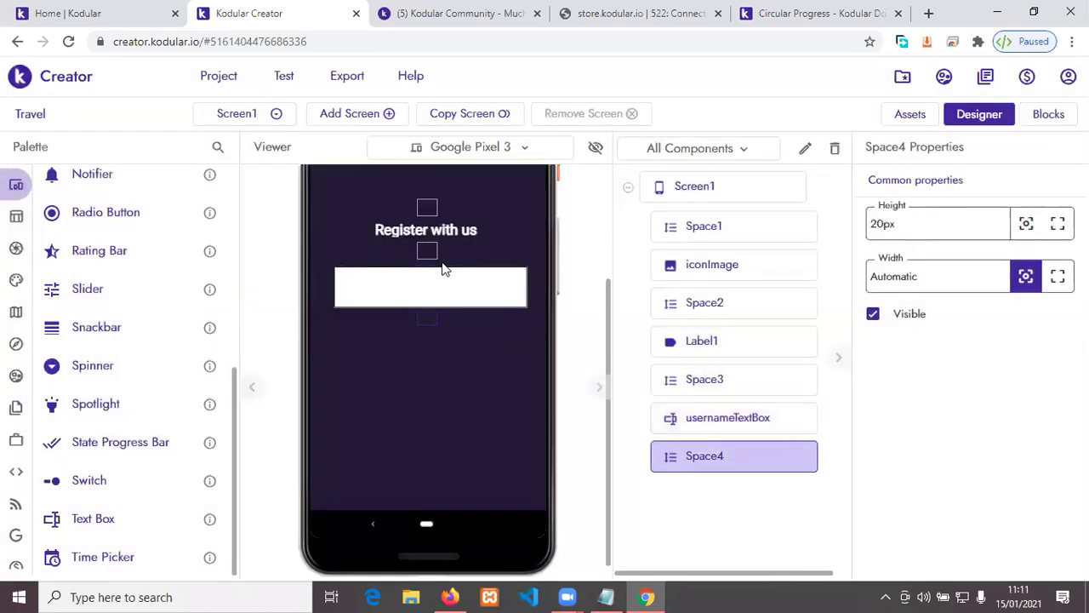
left_click(429, 252)
left_click(466, 303)
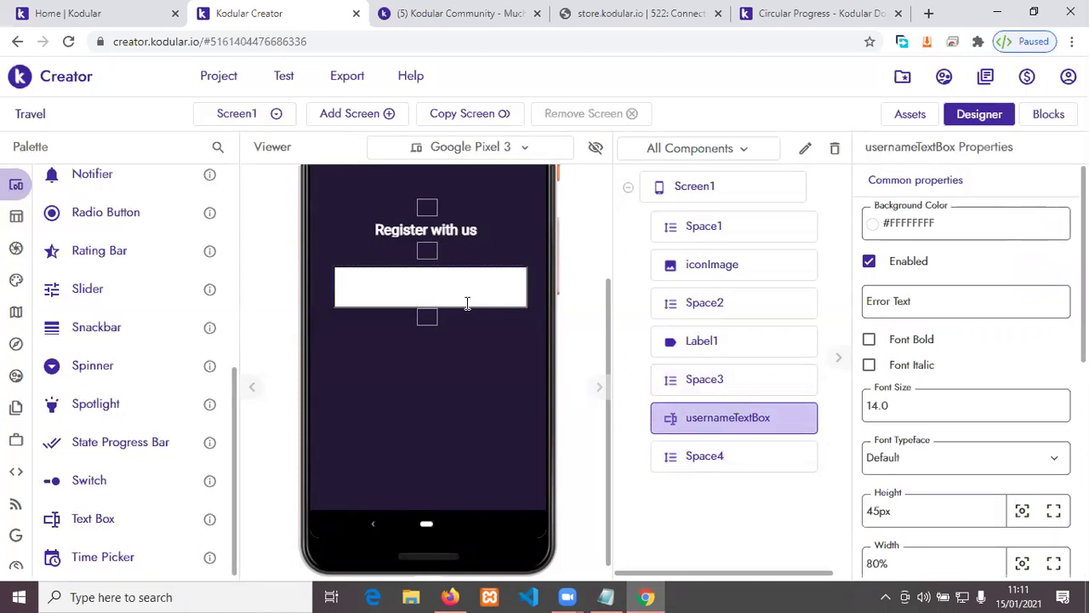
right_click(466, 303)
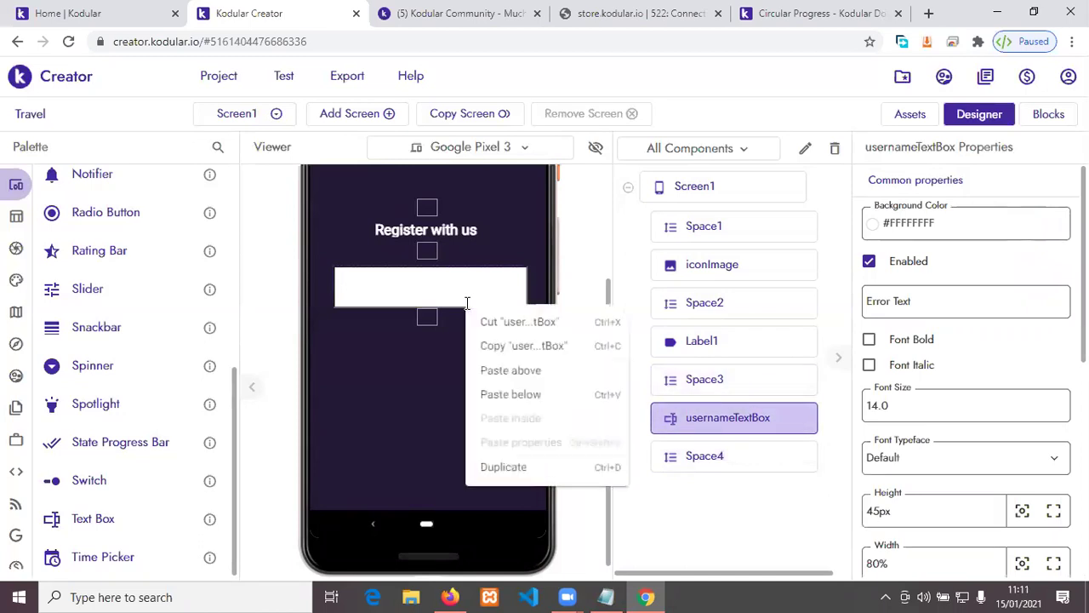
left_click(432, 327)
left_click(429, 323)
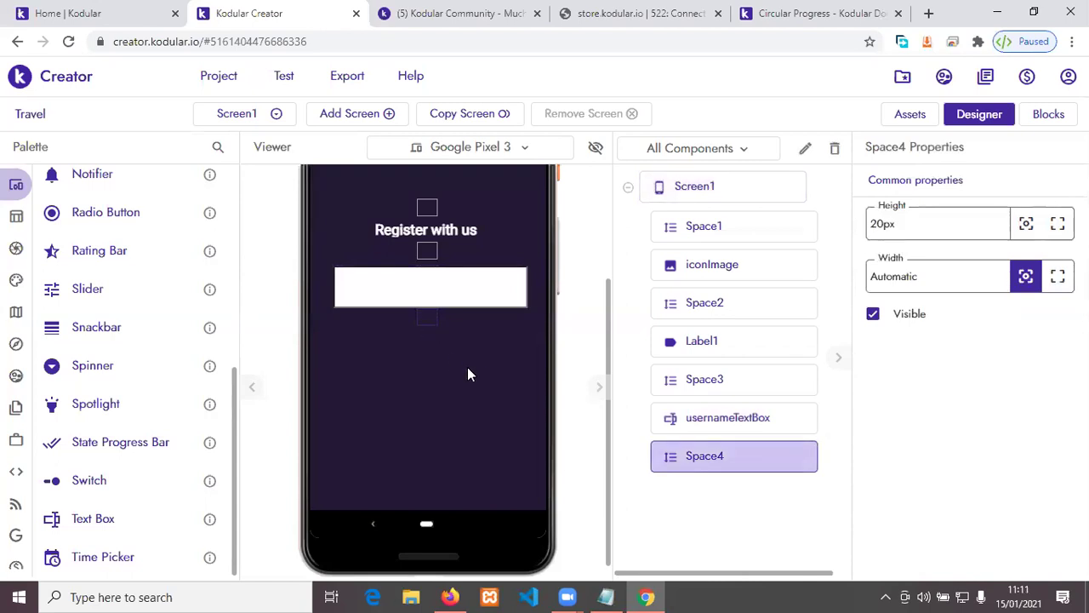
Step: Cut the username text box and paste it below the Space4 spacer
left_click(420, 294)
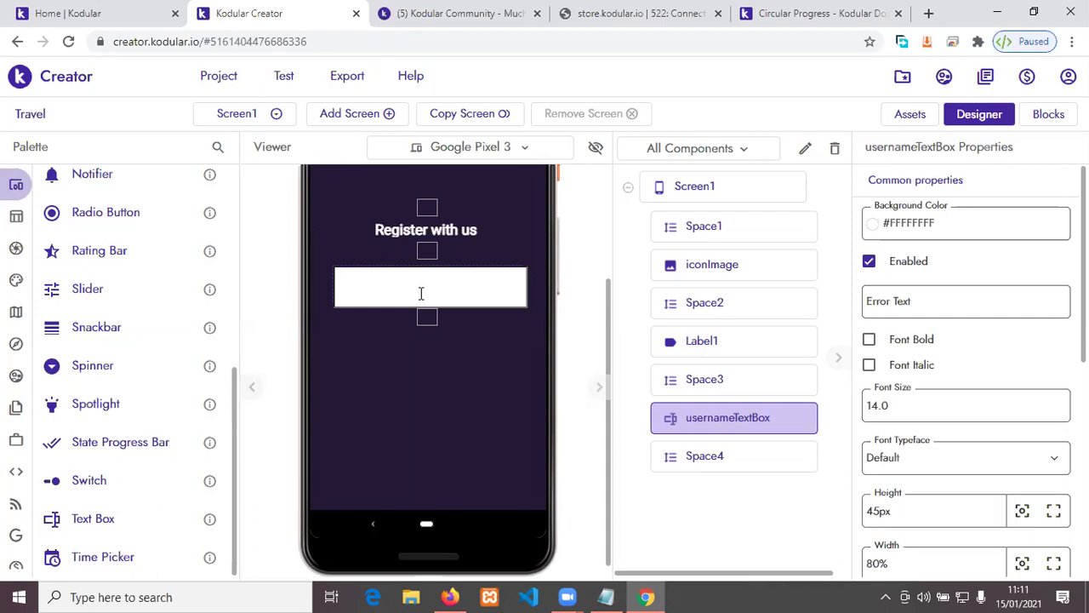
right_click(420, 294)
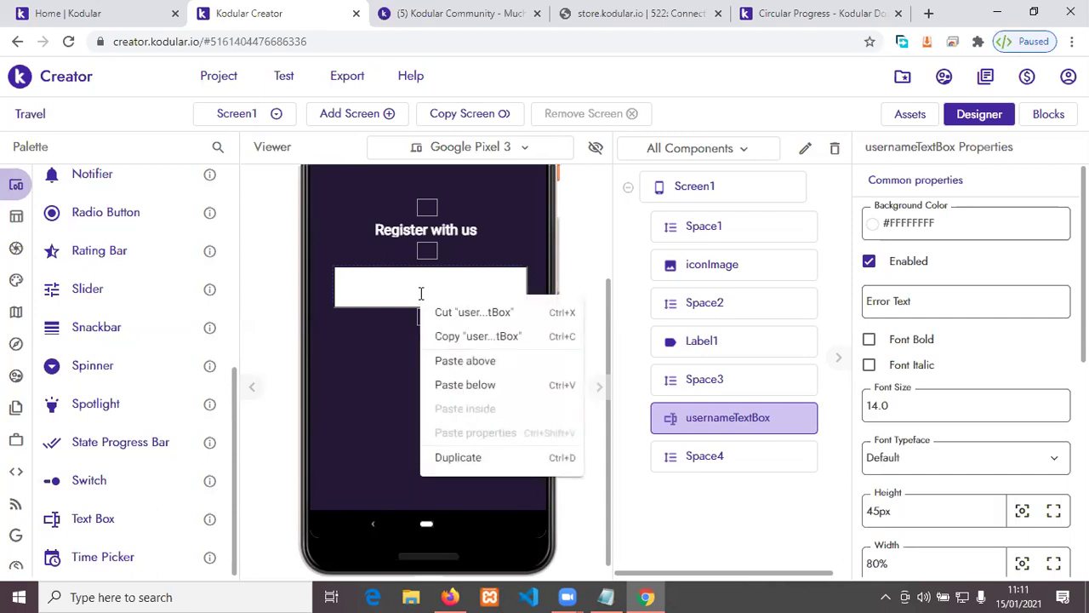
left_click(464, 313)
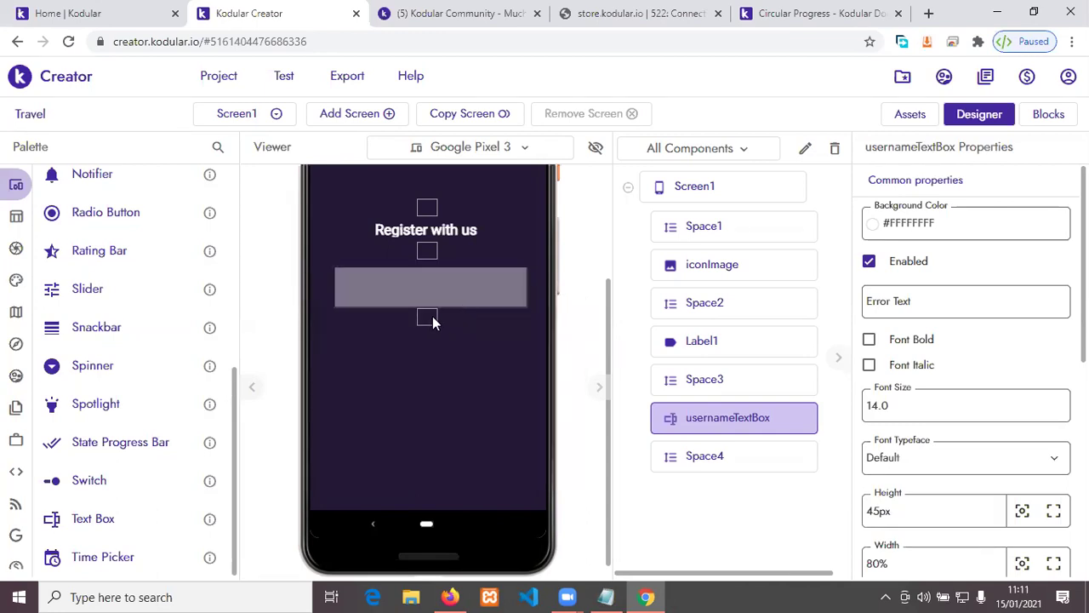
left_click(432, 317)
left_click(443, 397)
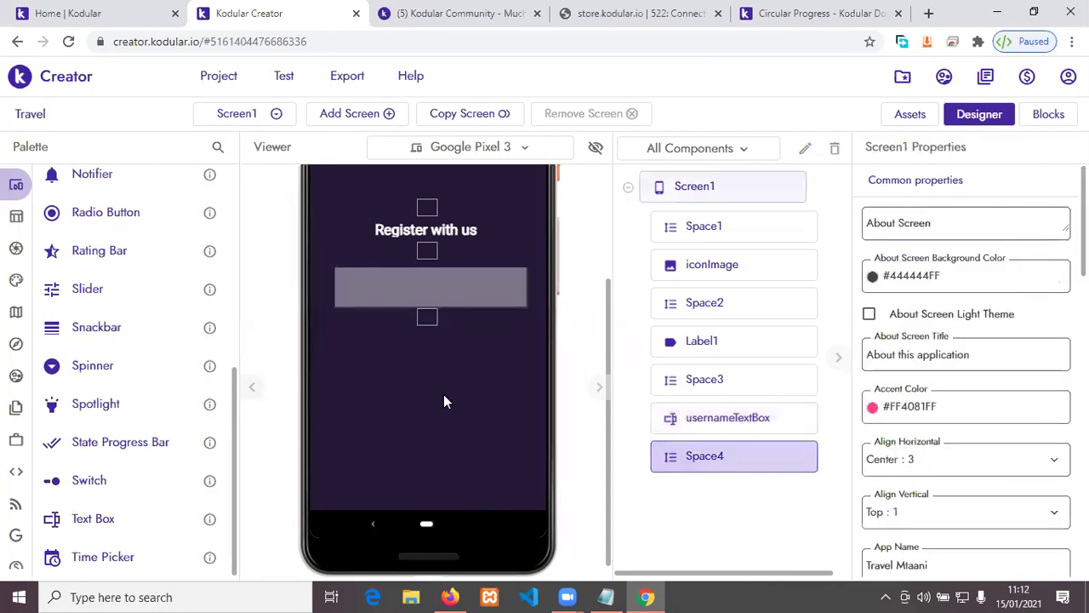
left_click(432, 323)
right_click(433, 319)
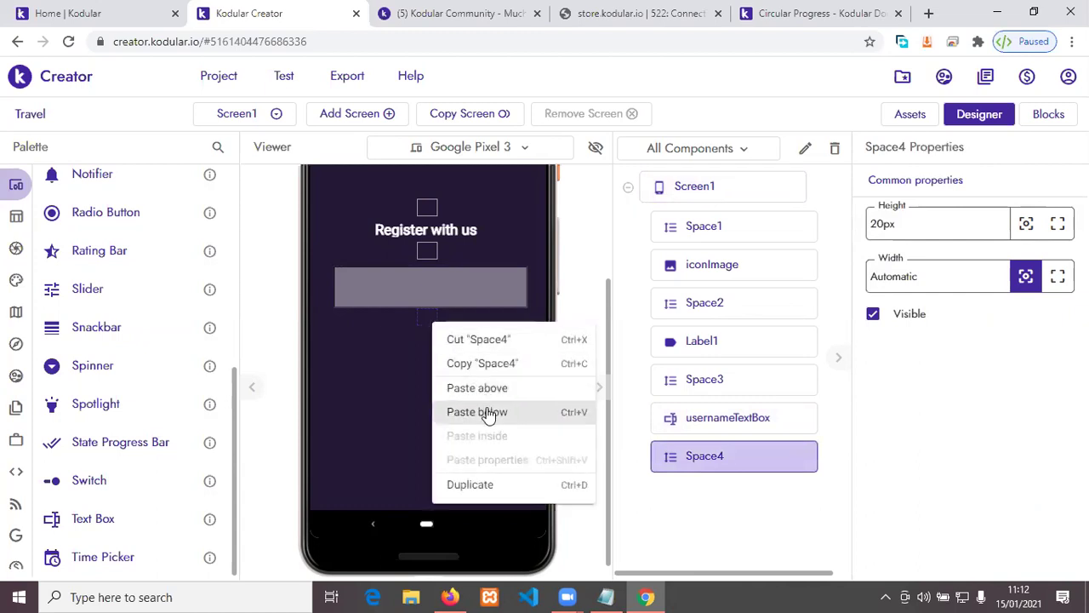
left_click(486, 412)
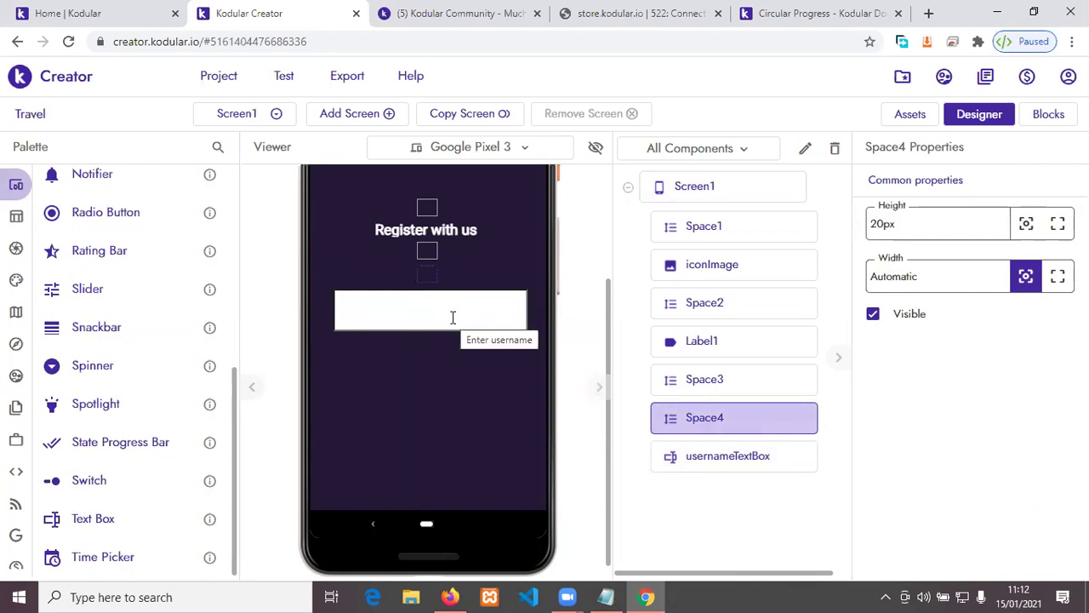
Step: Delete the Space4 spacer between Space3 and the username text box
scroll(464, 403, "up", 2)
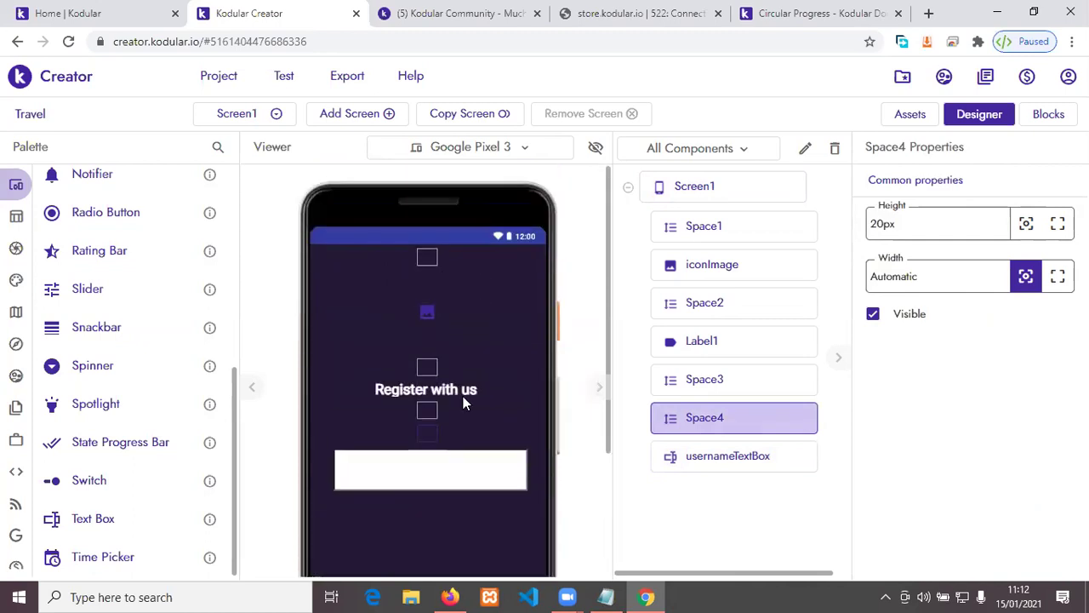
scroll(463, 404, "down", 2)
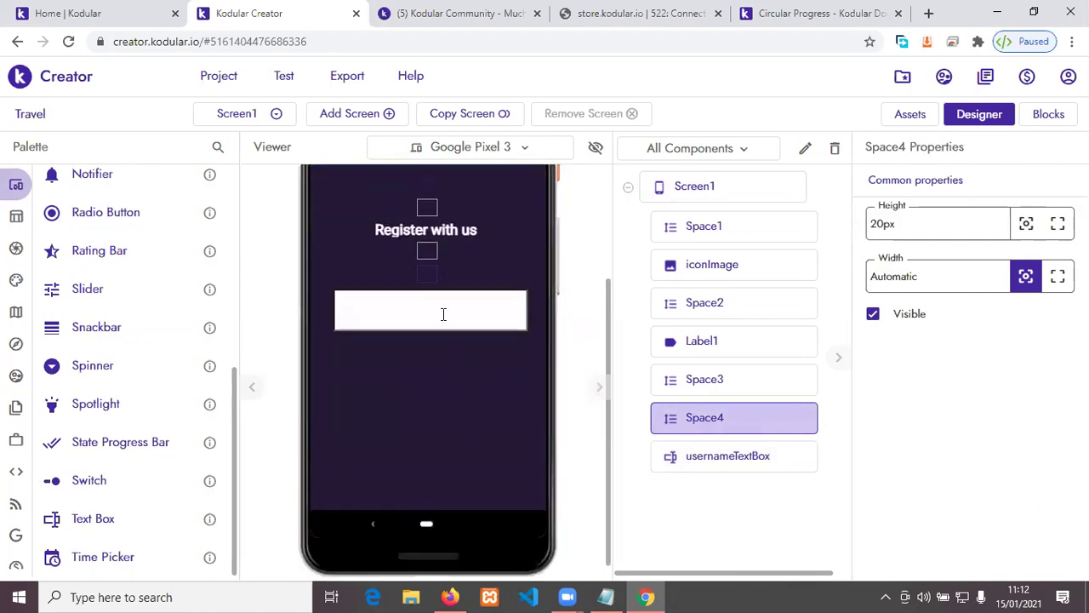
left_click(833, 152)
left_click(675, 393)
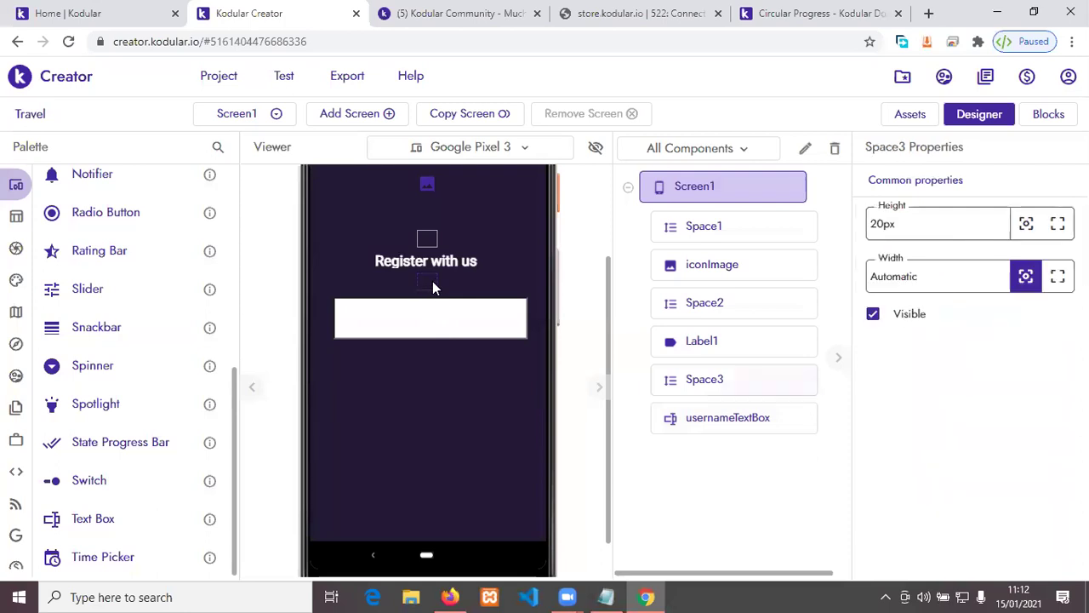
Step: Copy the Space3 spacer, paste it below the username text box, and select the copy
right_click(432, 288)
left_click(451, 324)
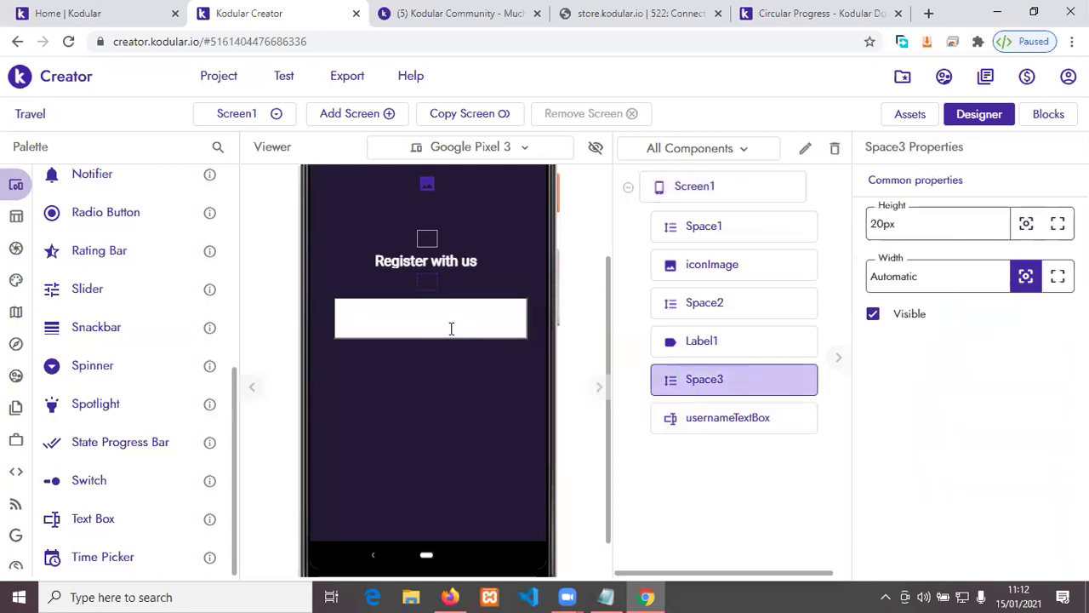
right_click(451, 328)
left_click(490, 417)
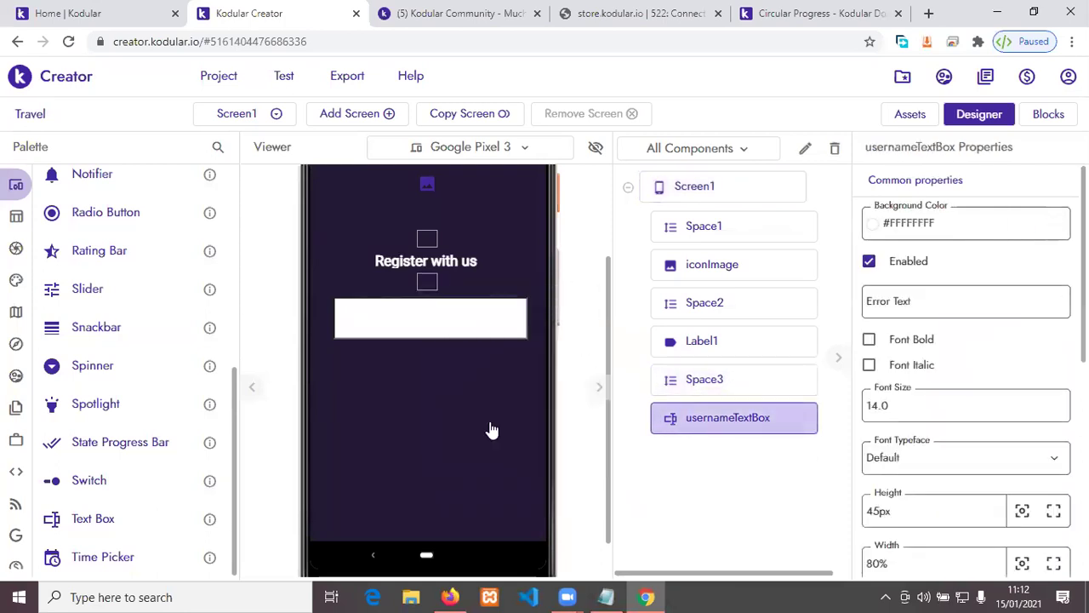
left_click(707, 459)
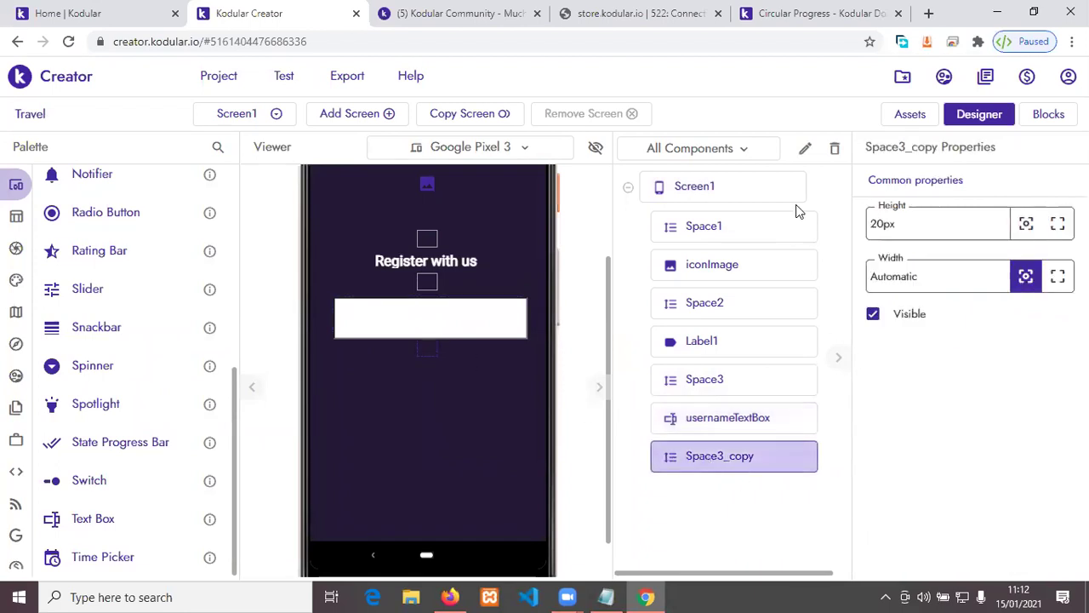
Step: Rename the copied spacer below the username text box as Space4
left_click(805, 148)
left_click_drag(421, 386, 474, 385)
type("4")
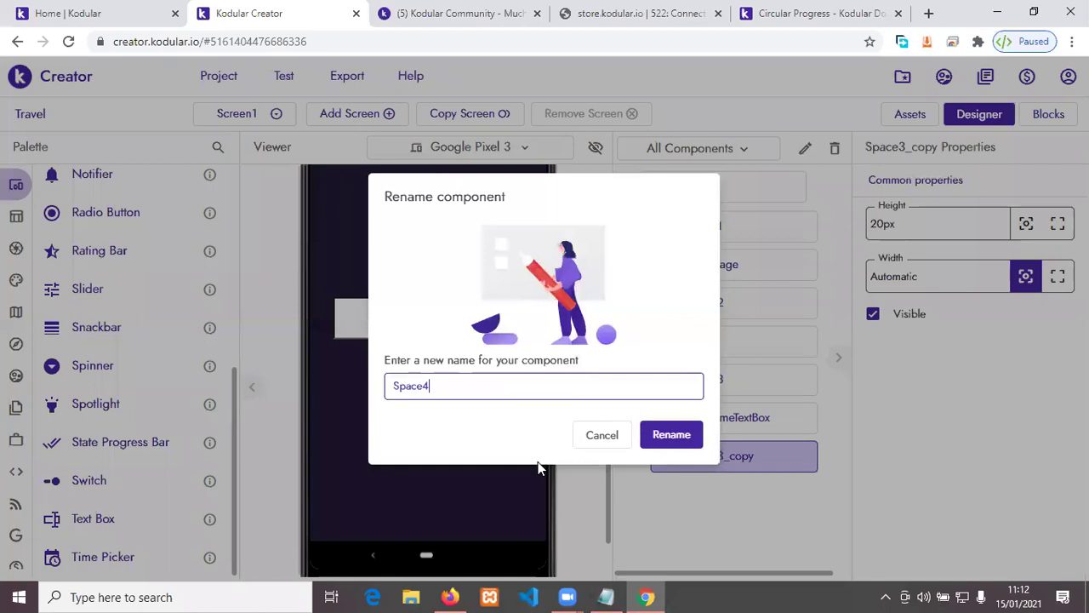
left_click(671, 435)
Step: Copy the username text box and paste the copy below the Space4 spacer
left_click(399, 327)
right_click(399, 327)
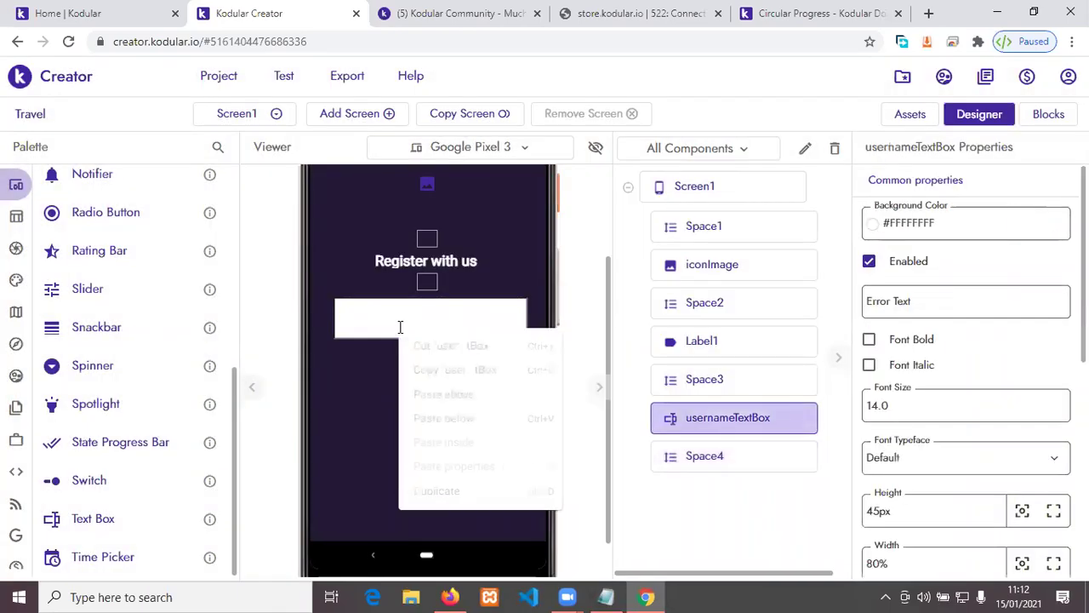
left_click(451, 369)
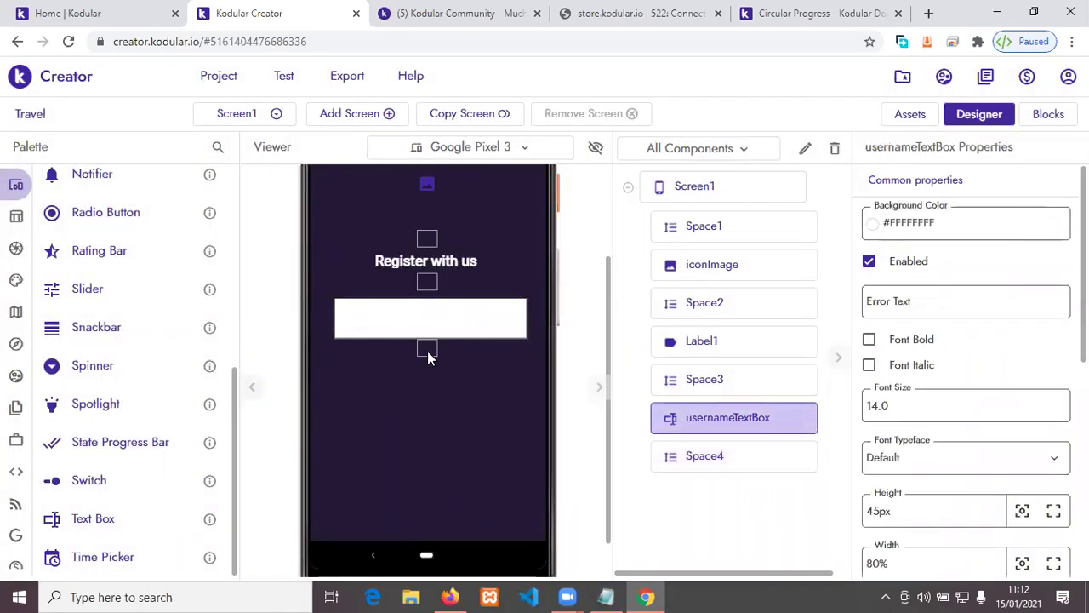
left_click(427, 351)
right_click(428, 350)
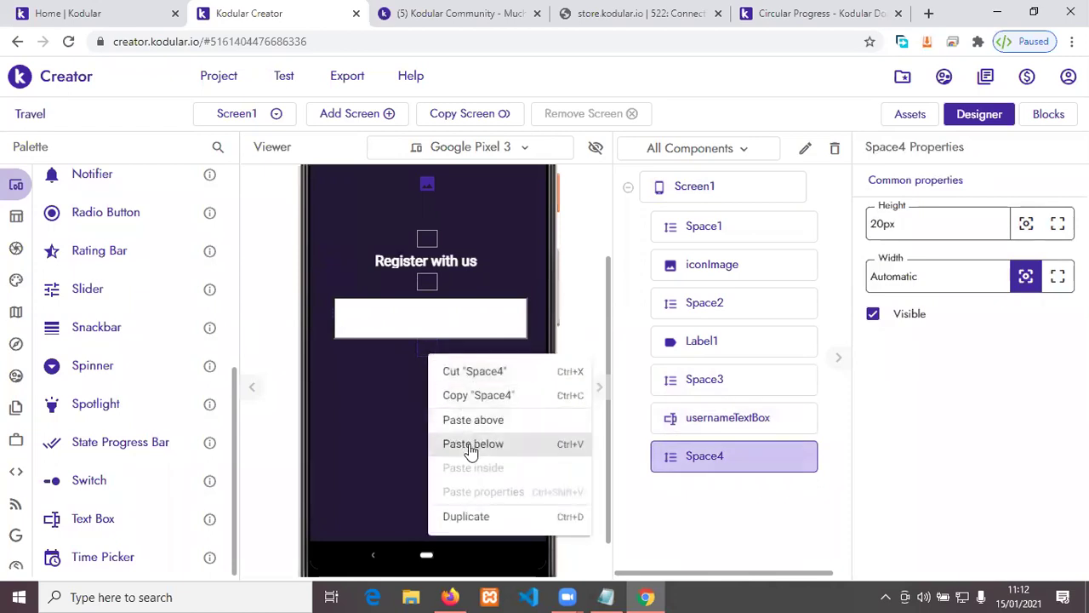
left_click(470, 444)
left_click(442, 384)
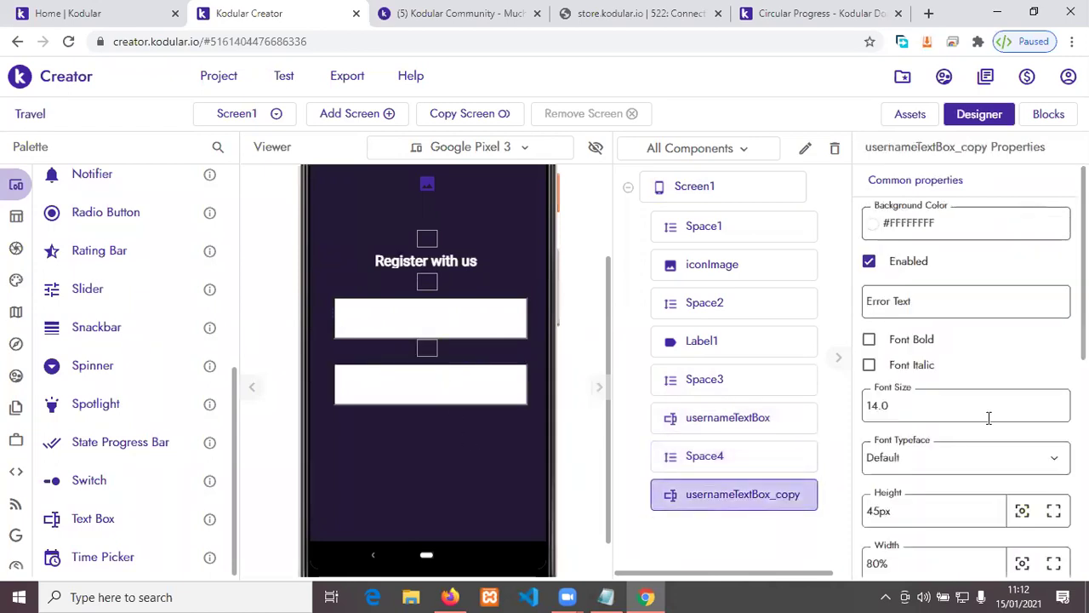
Step: Rename the usernameTextBox_copy component as emailTexBox
scroll(989, 417, "down", 6)
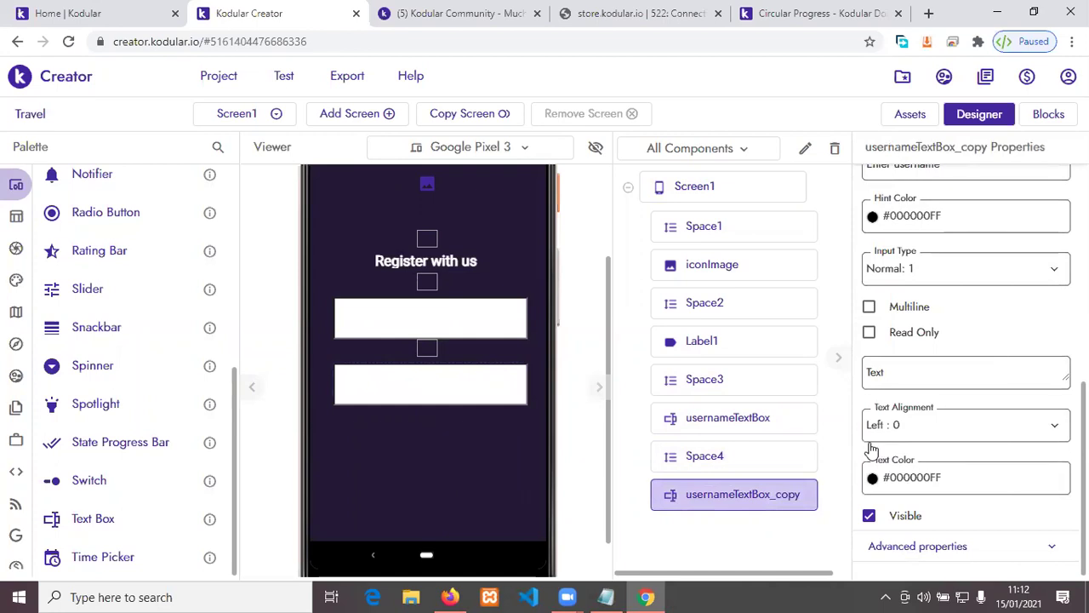
left_click(804, 148)
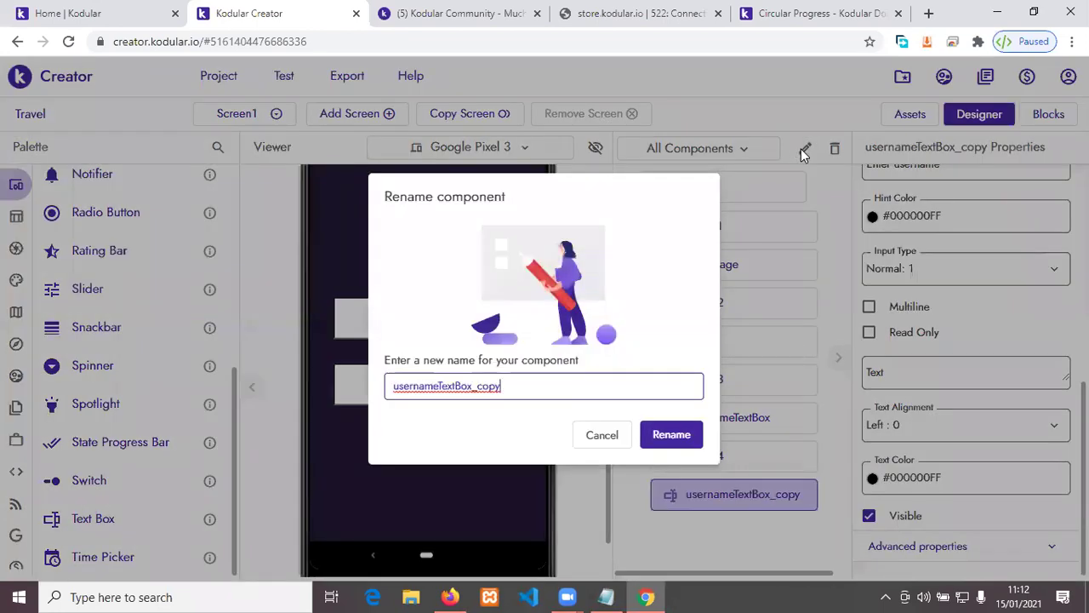
left_click_drag(528, 387, 400, 417)
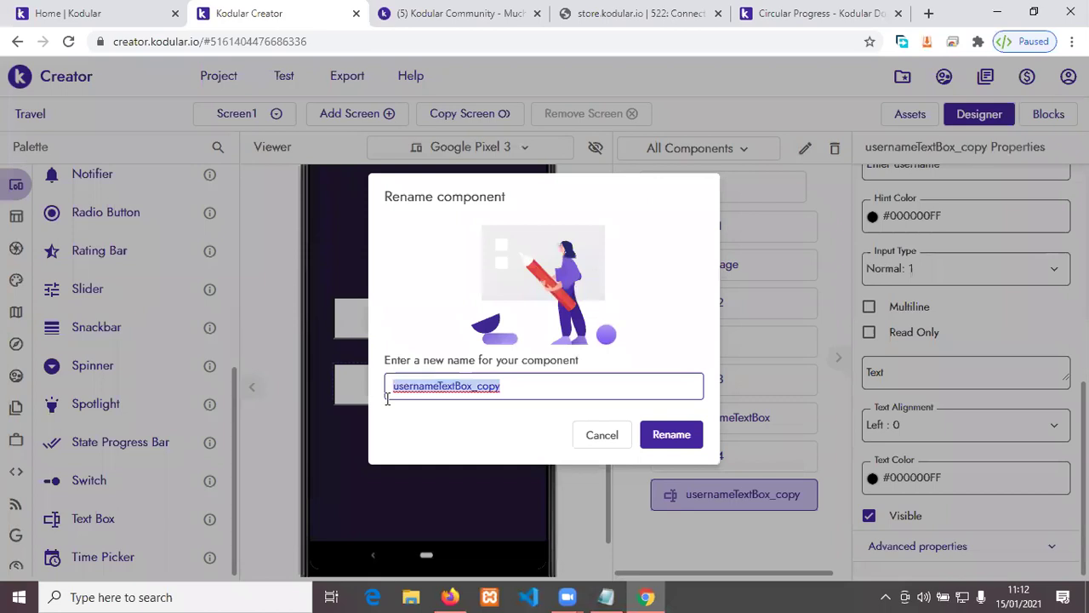
type("emau")
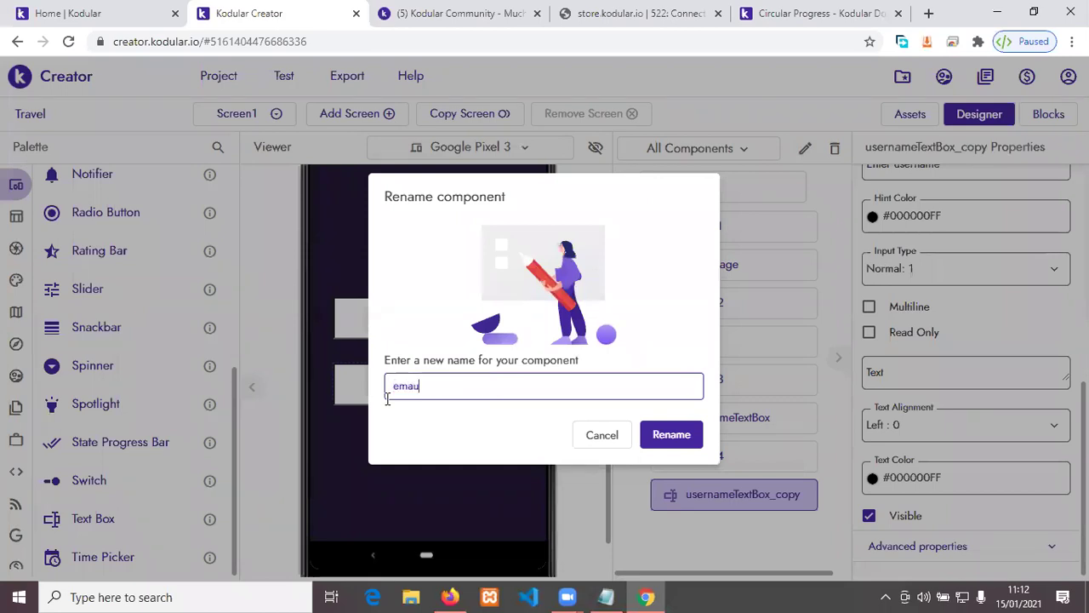
key("BackSpace")
type("ilTexBox")
key("ctrl+a")
left_click(671, 435)
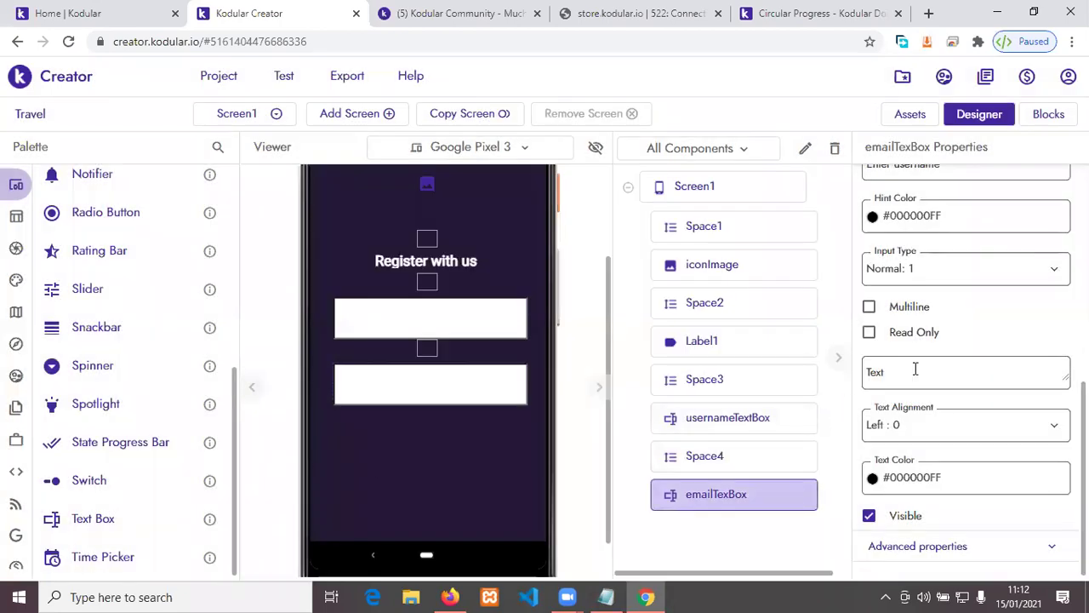
Step: Change the hint of the email text box to "Enter email"
scroll(915, 370, "up", 5)
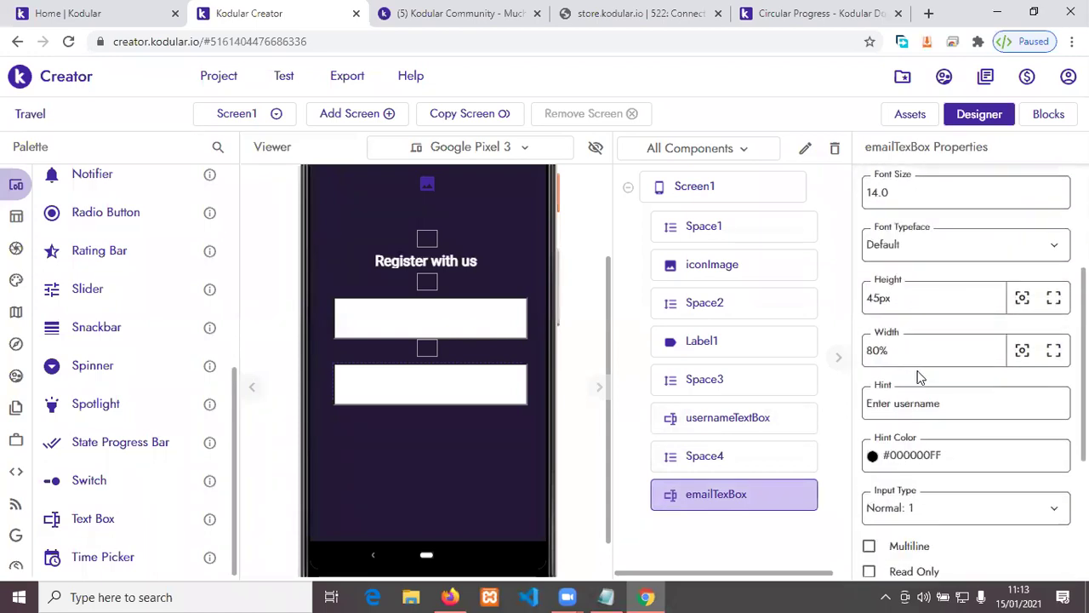
left_click_drag(962, 416, 896, 403)
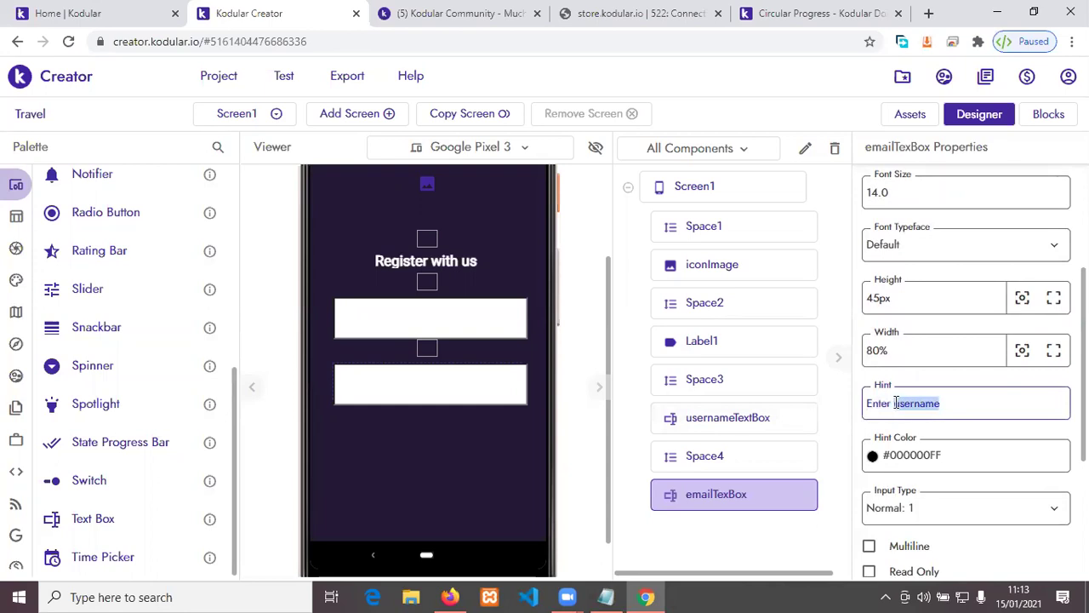
type("email")
Step: Set the email text box's input type to Email: 4 and enable Multiline for it
scroll(895, 403, "down", 2)
scroll(912, 365, "down", 1)
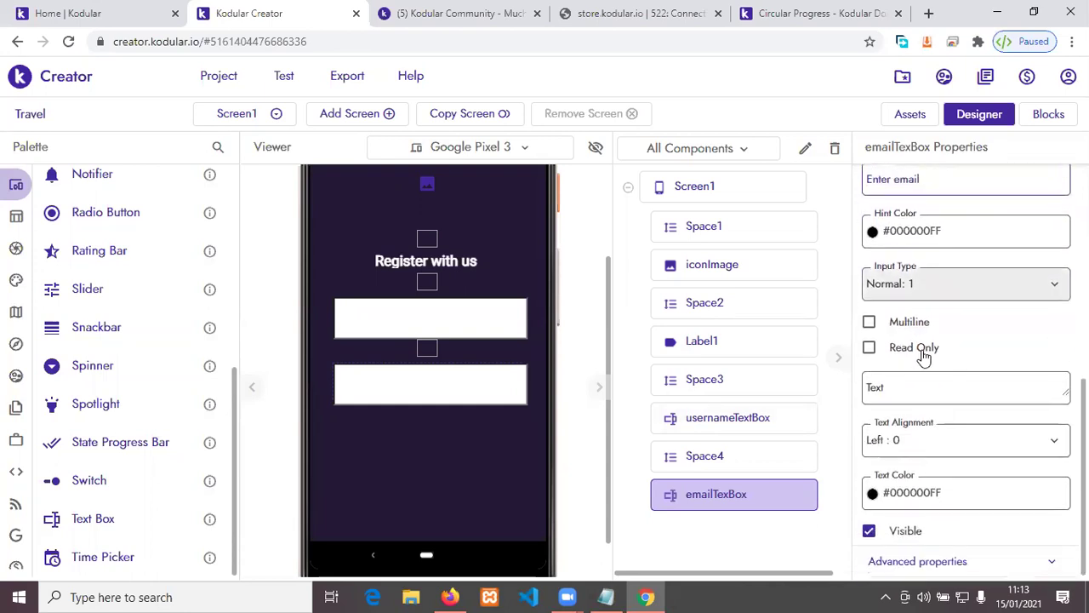
left_click(961, 294)
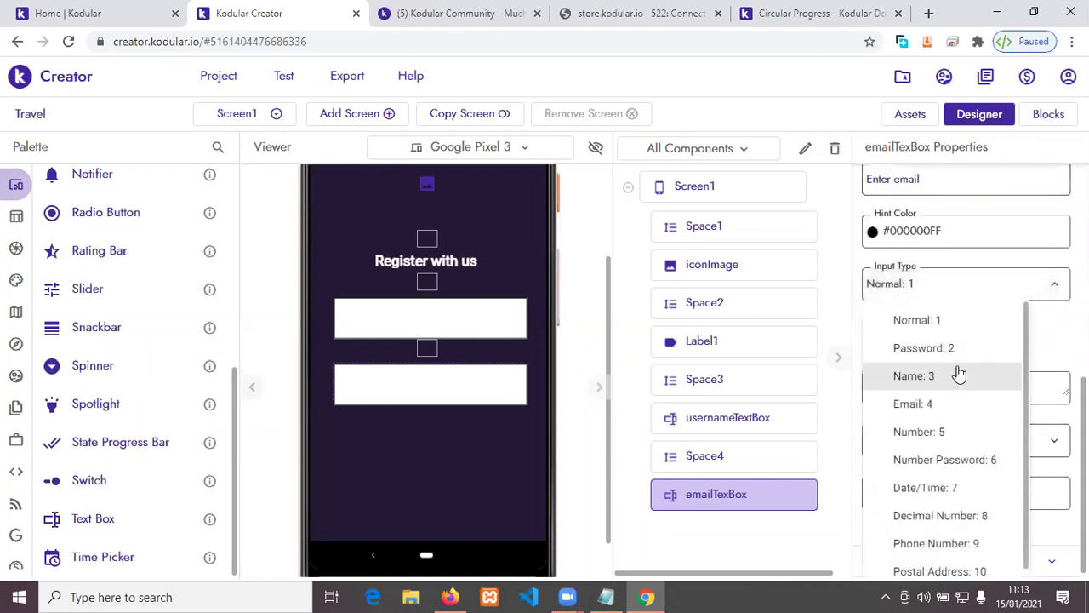
left_click(973, 410)
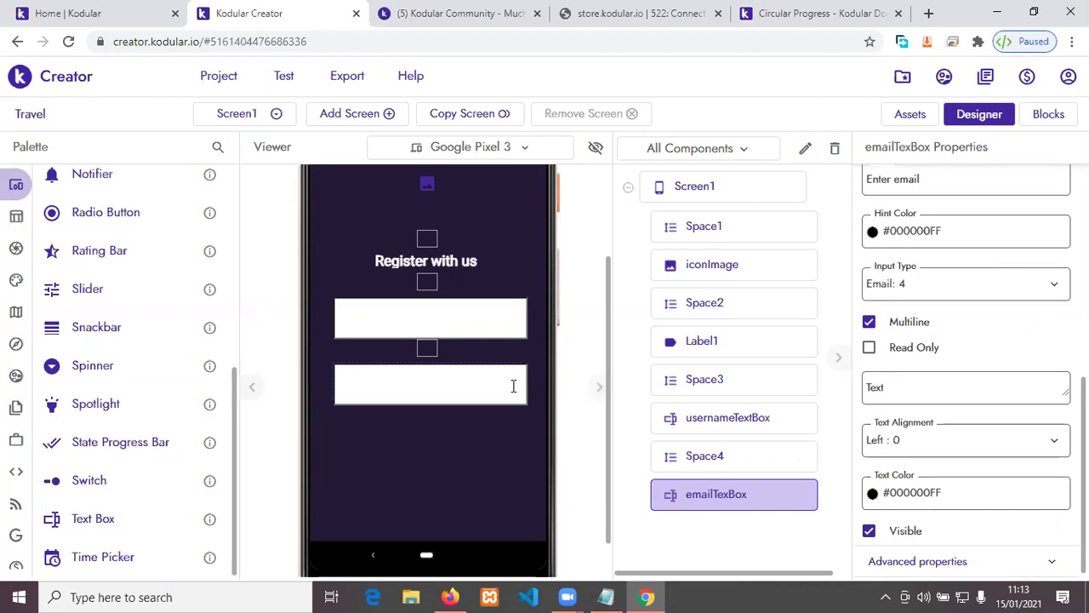
Step: Copy the Space4 spacer and paste the copy directly below the email text box
scroll(453, 392, "down", 1)
left_click(431, 305)
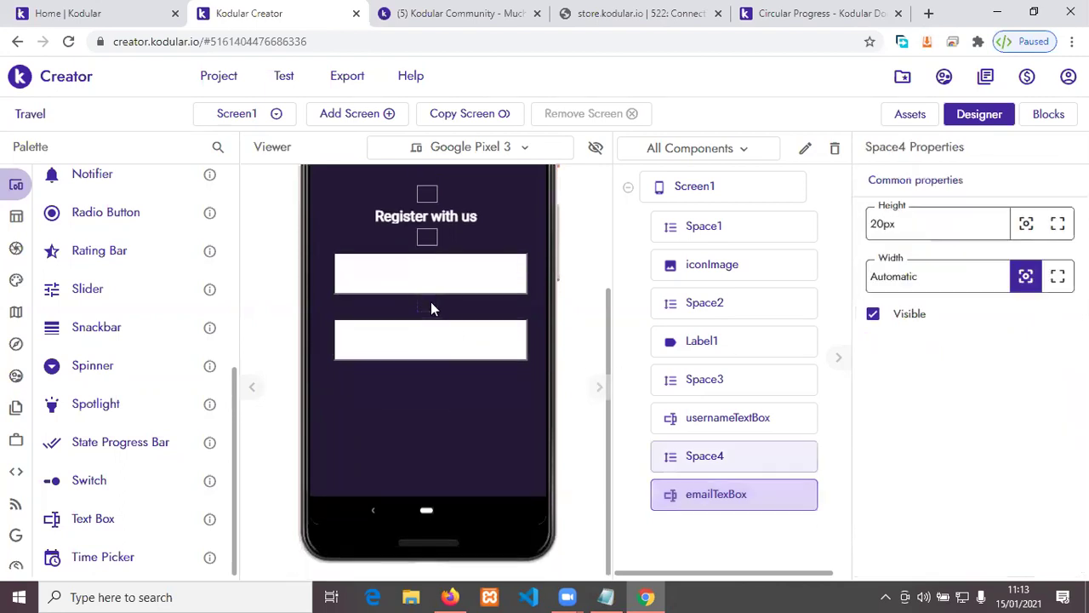
right_click(431, 304)
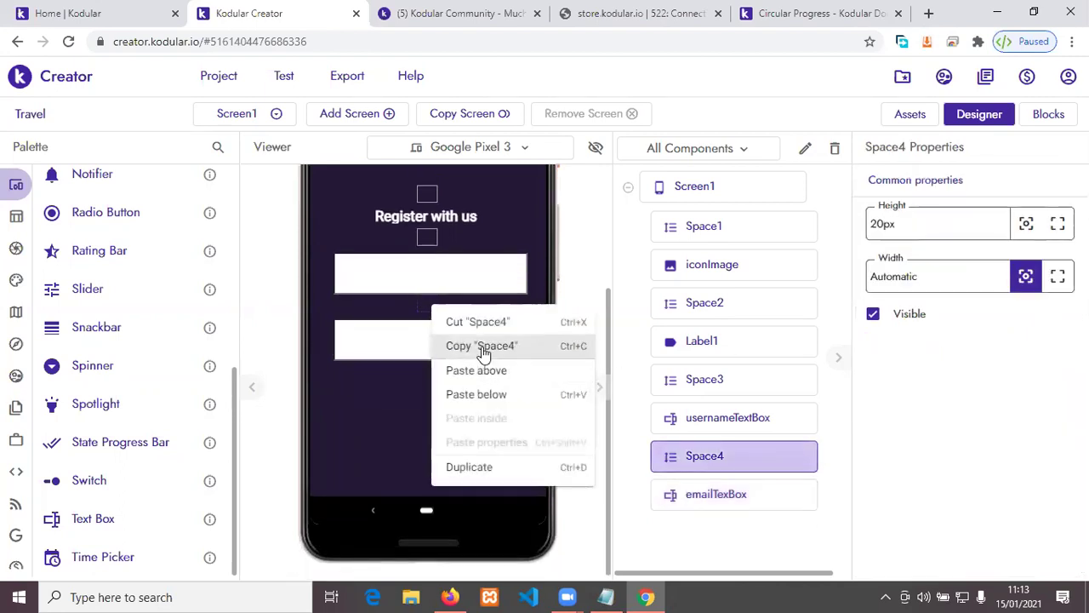
left_click(482, 346)
left_click(462, 345)
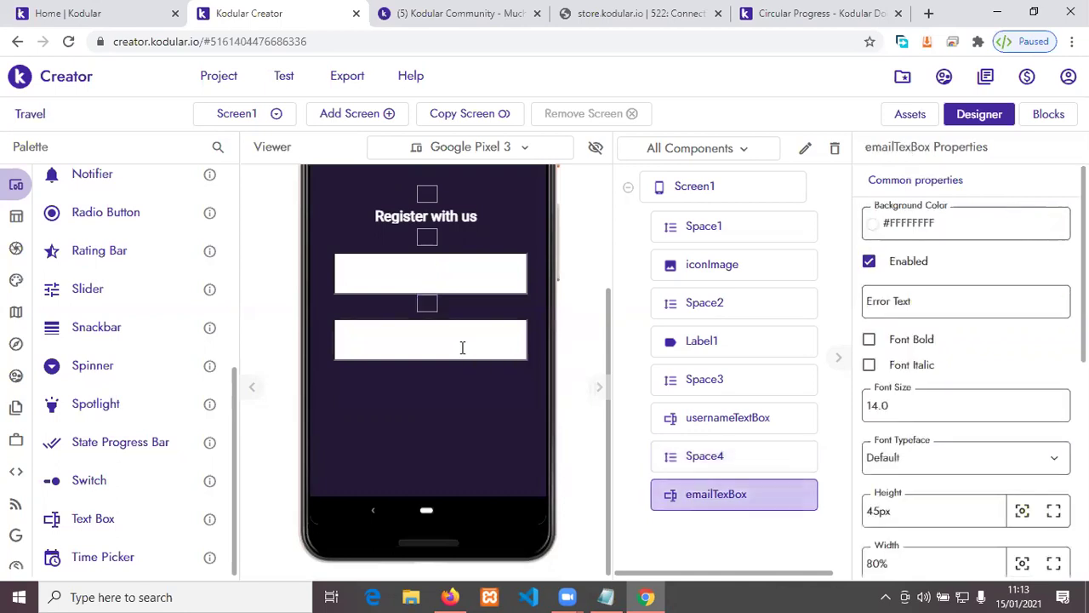
right_click(462, 346)
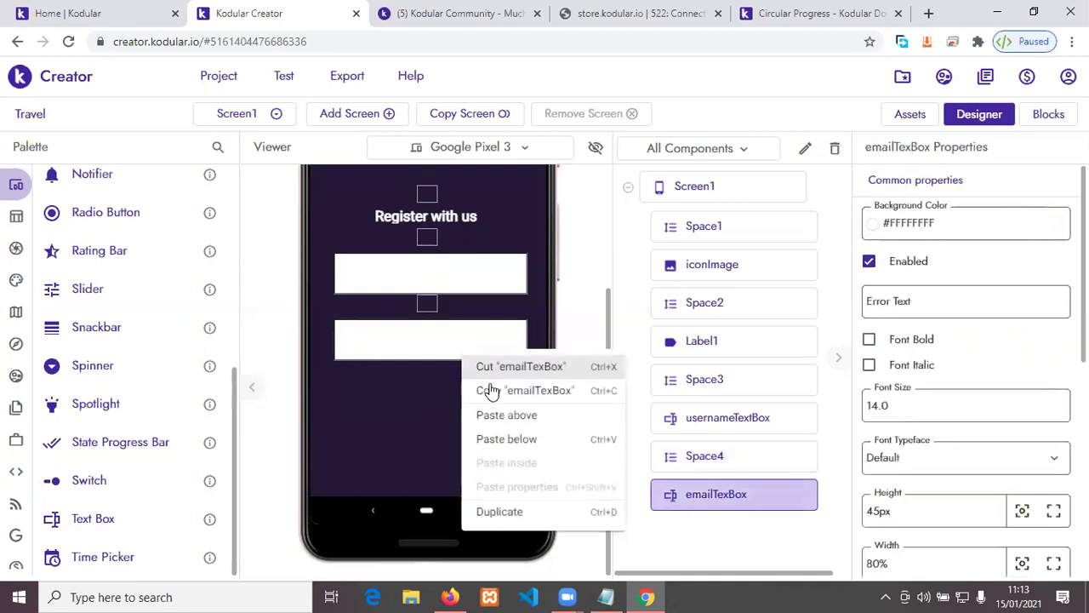
left_click(515, 438)
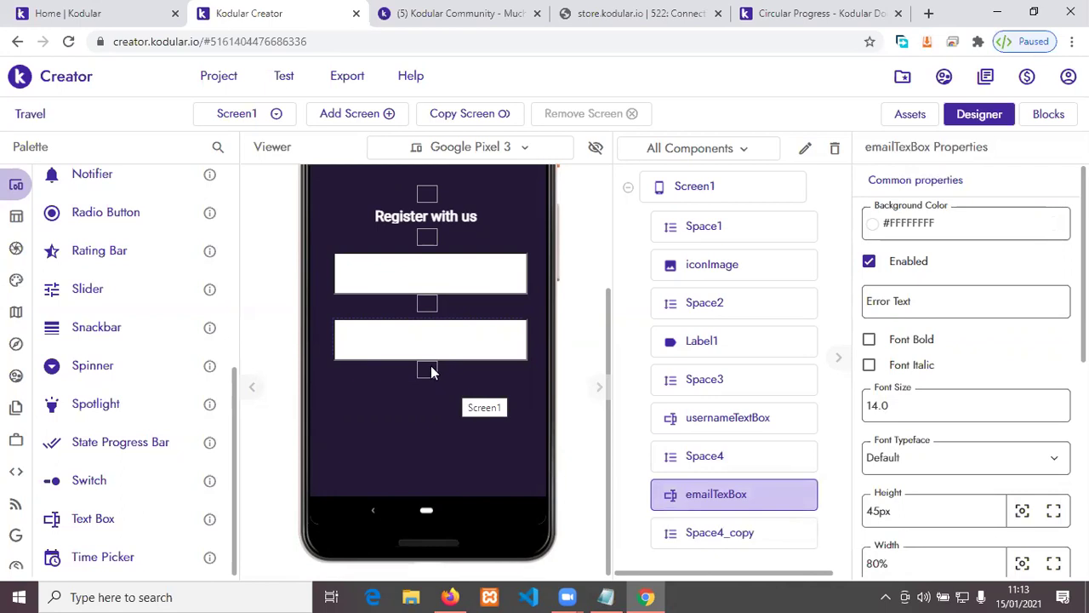
Step: Rename the Space4_copy spacer below the email text box as Space5
left_click(432, 368)
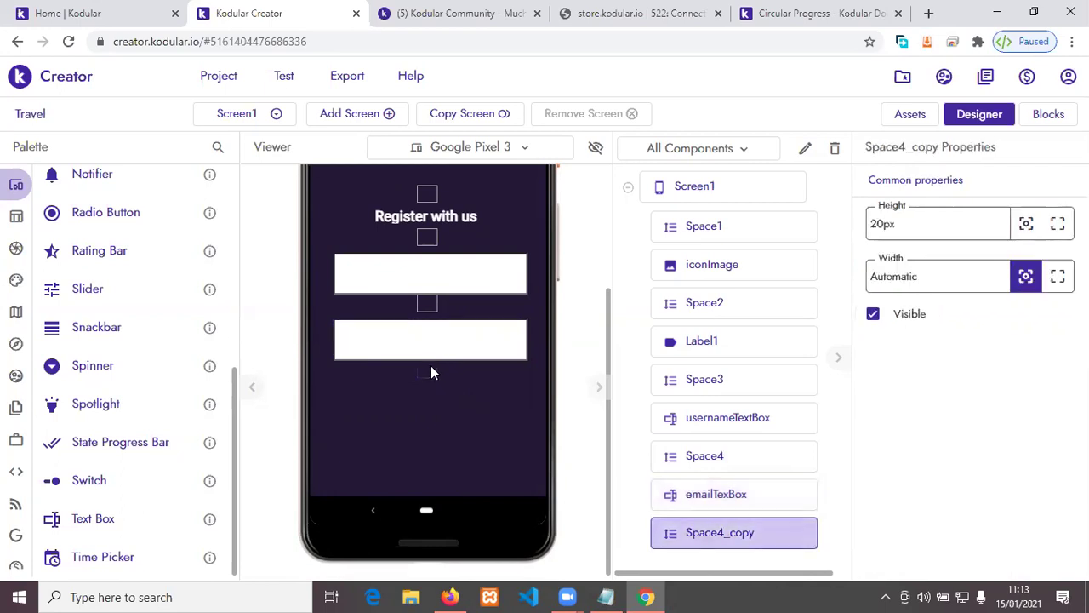
left_click(804, 152)
left_click_drag(420, 388, 458, 388)
type("5")
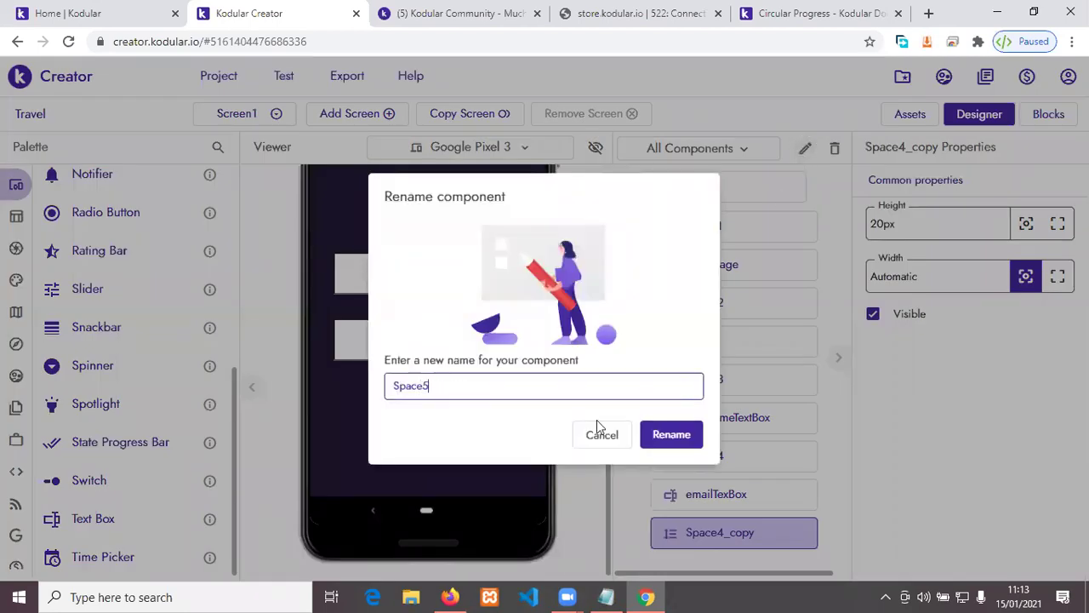
left_click(659, 441)
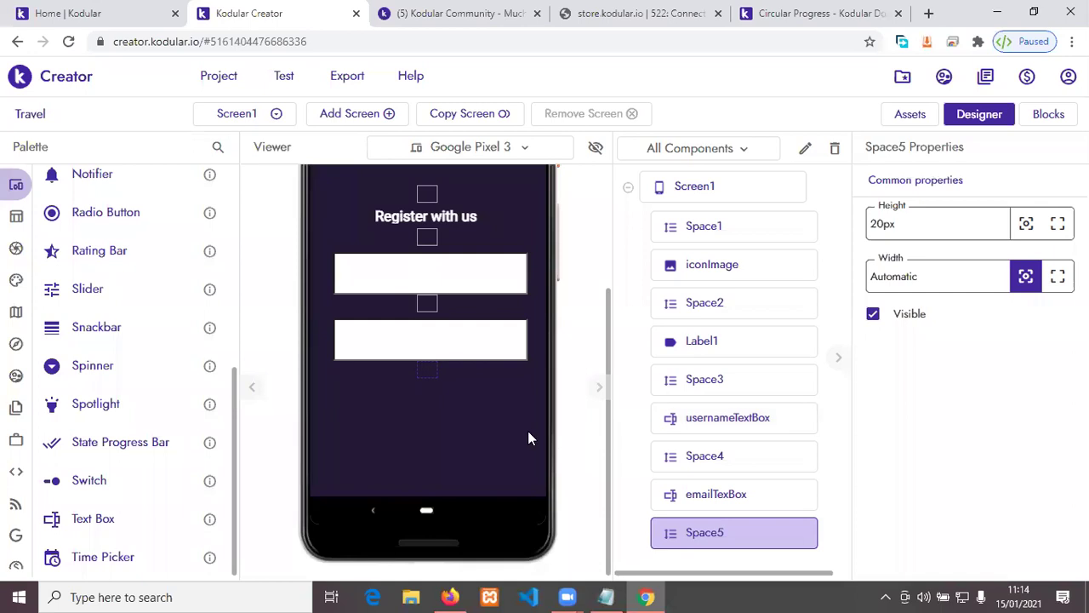
left_click(507, 424)
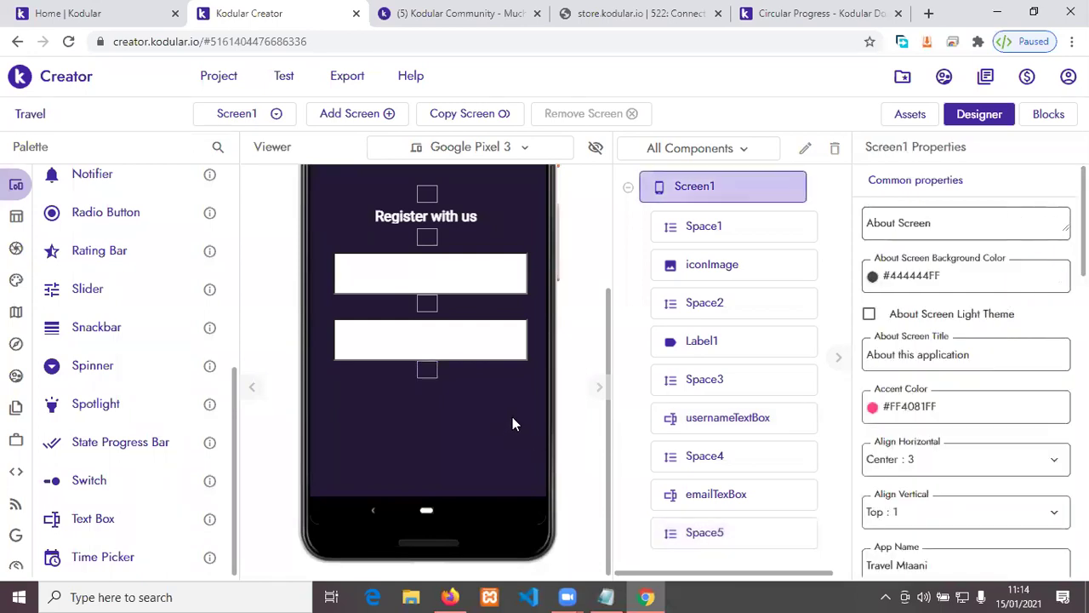
Step: Duplicate the email text box and move the copy directly below the Space5 spacer
left_click(480, 340)
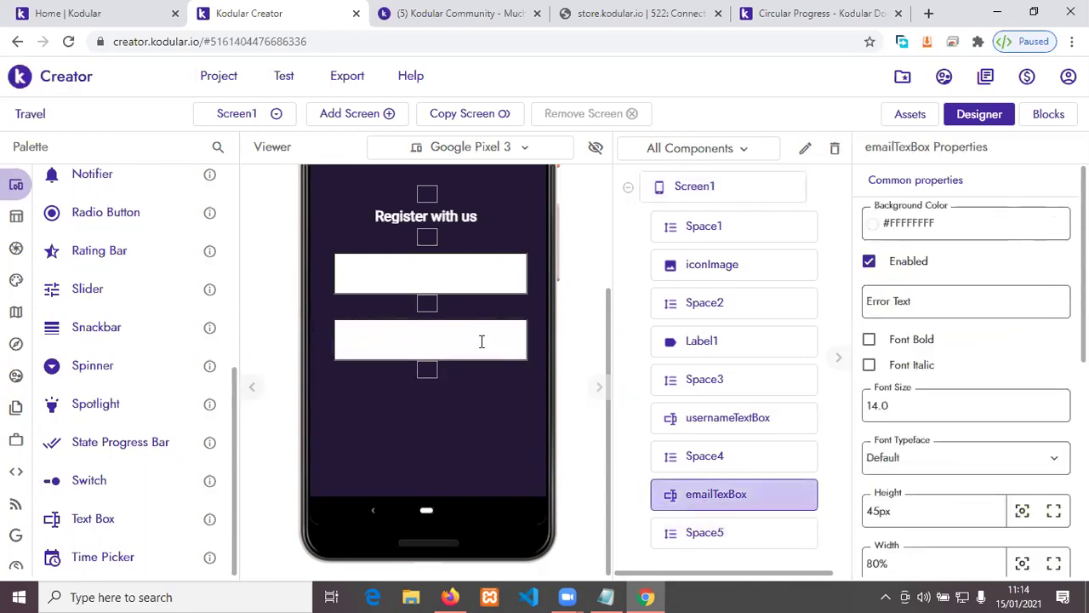
right_click(481, 343)
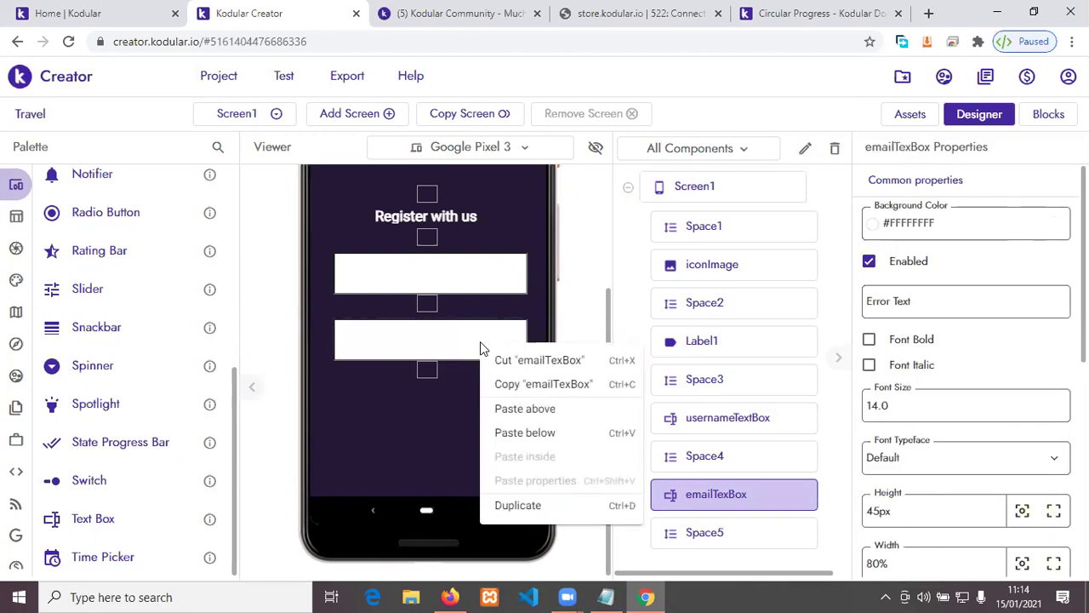
left_click(558, 393)
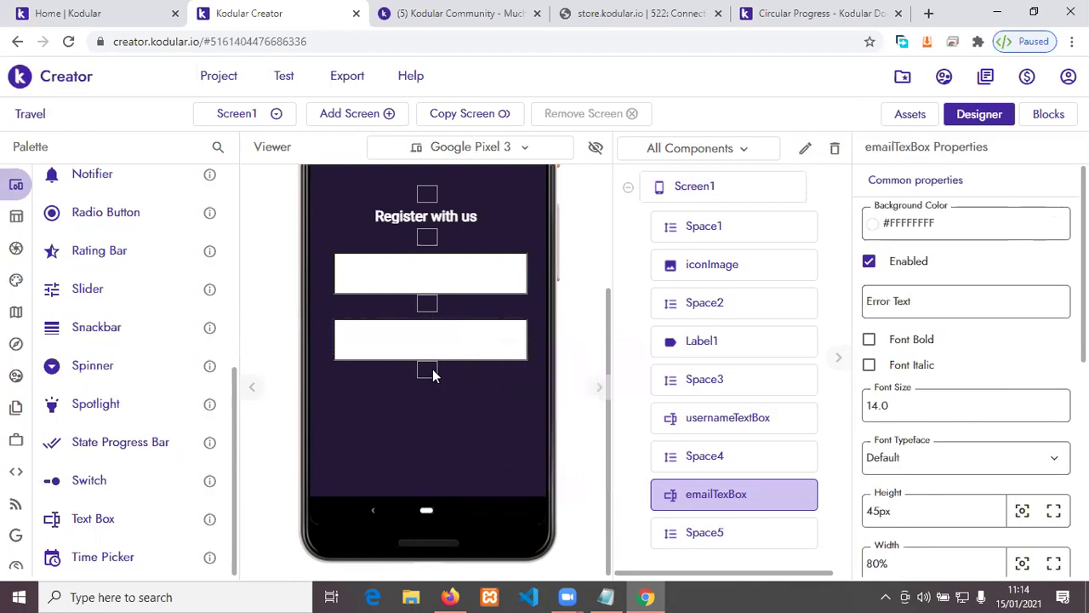
left_click(431, 371)
left_click(442, 352)
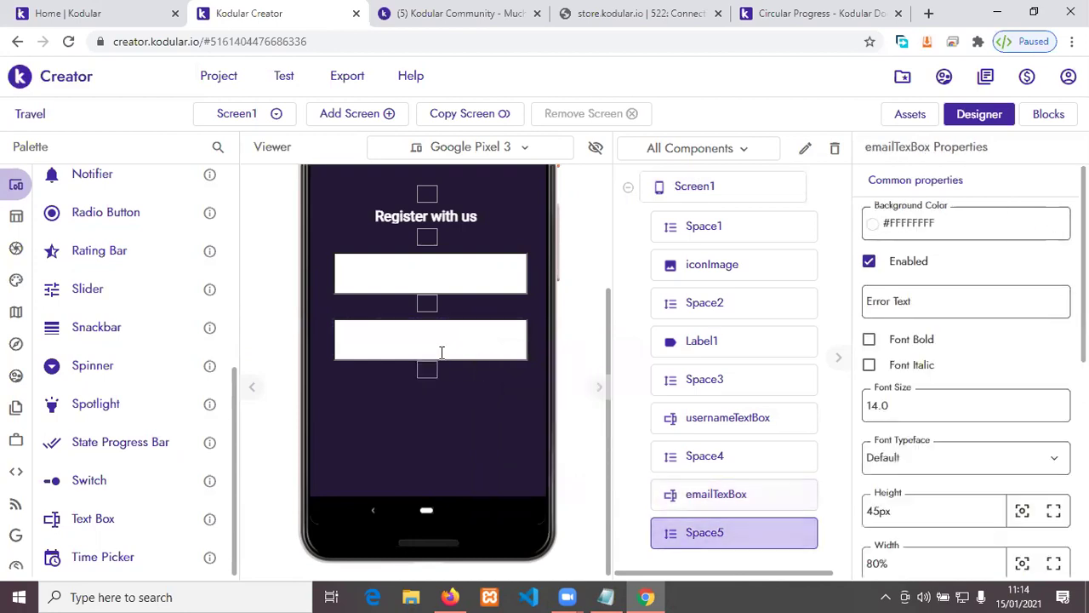
right_click(441, 352)
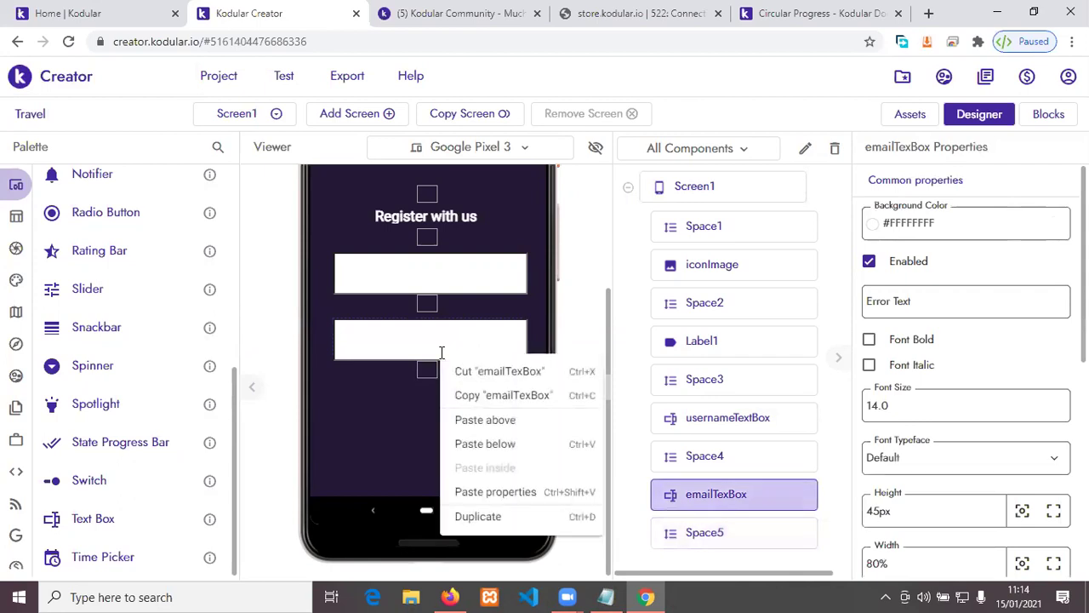
left_click(388, 336)
right_click(387, 333)
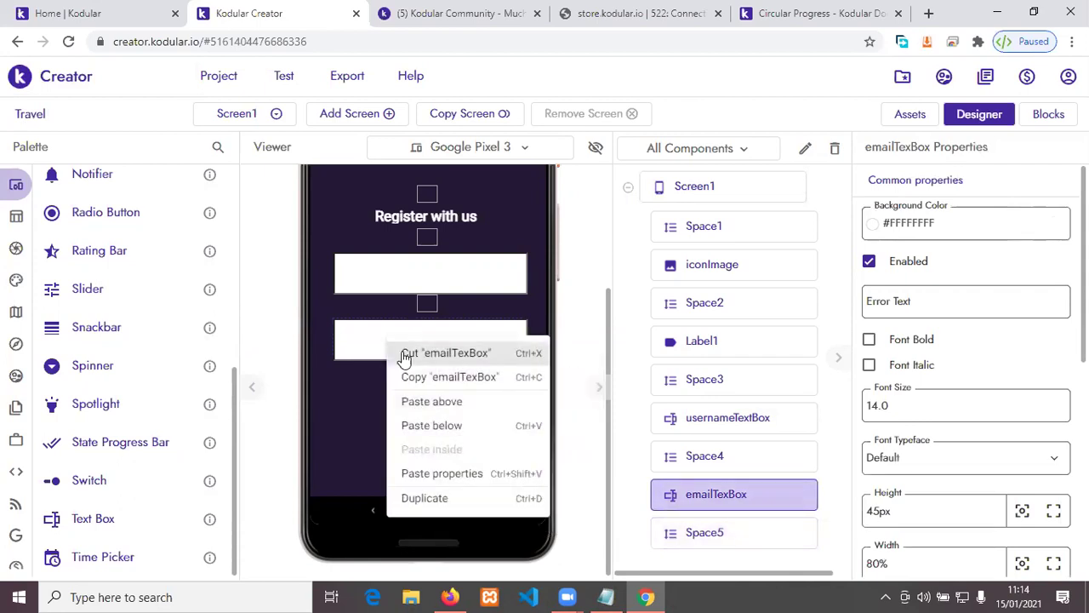
left_click(455, 500)
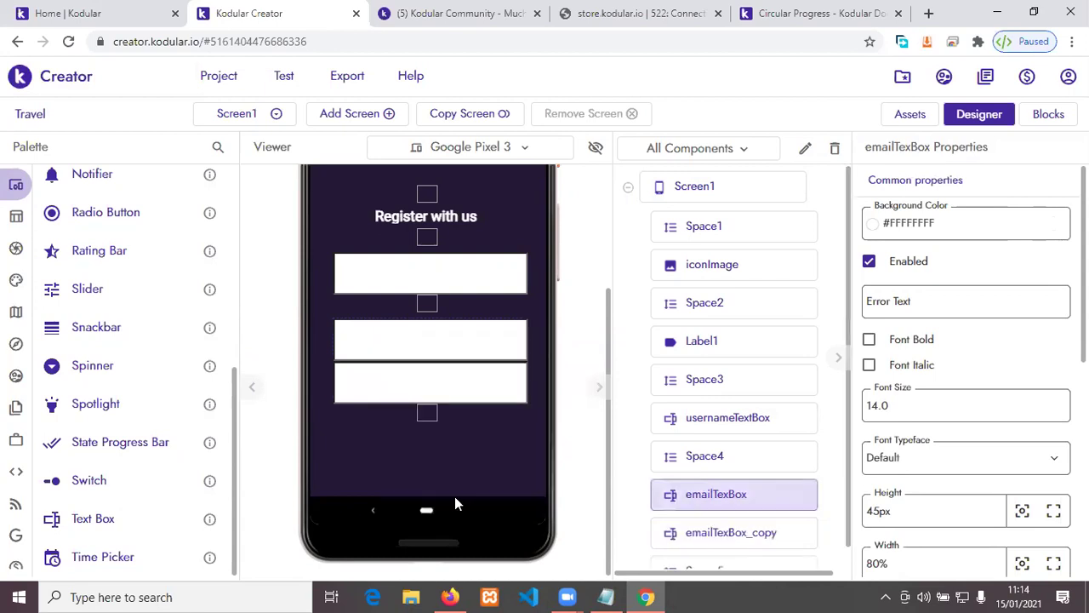
left_click_drag(435, 377, 443, 444)
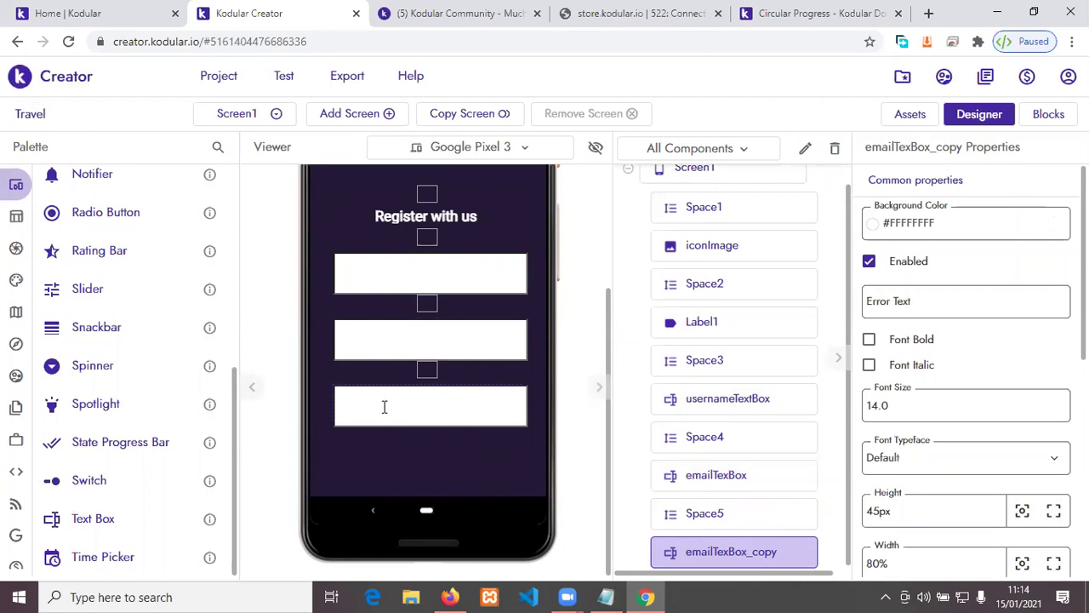
Step: Rename the emailTexBox_copy component as passwordTexBox
left_click(809, 147)
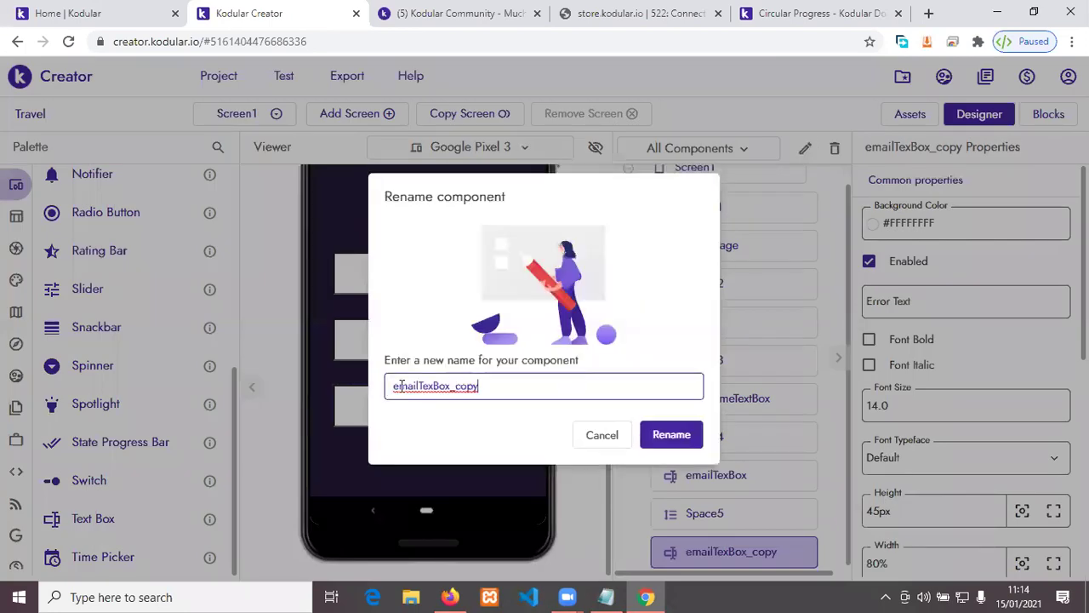
left_click_drag(393, 386, 421, 388)
left_click(417, 387)
left_click_drag(421, 386, 354, 385)
type("password")
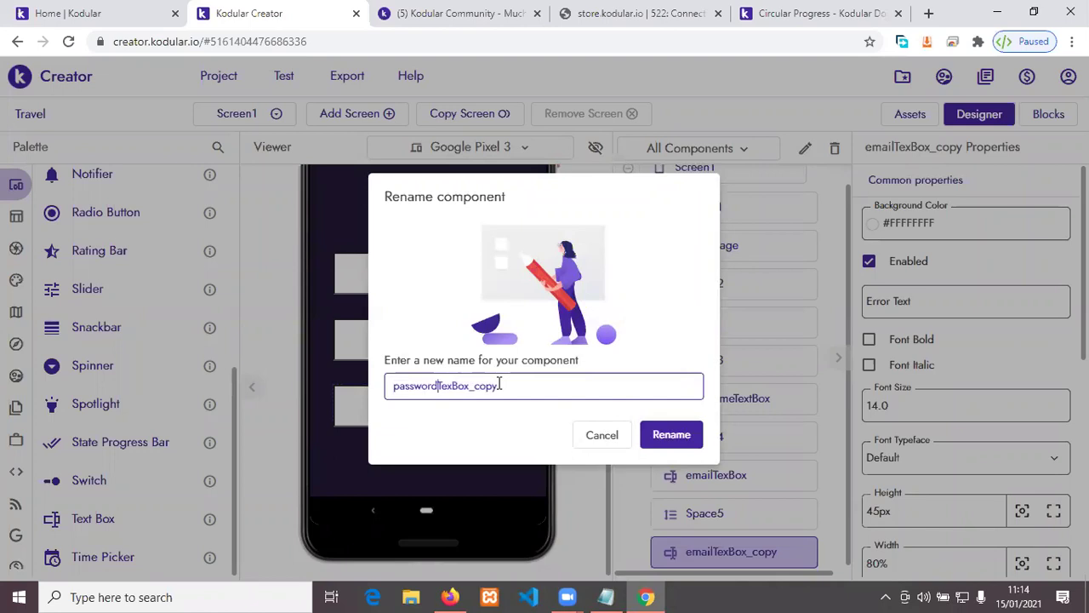
left_click_drag(469, 385, 528, 385)
key("BackSpace")
left_click(663, 435)
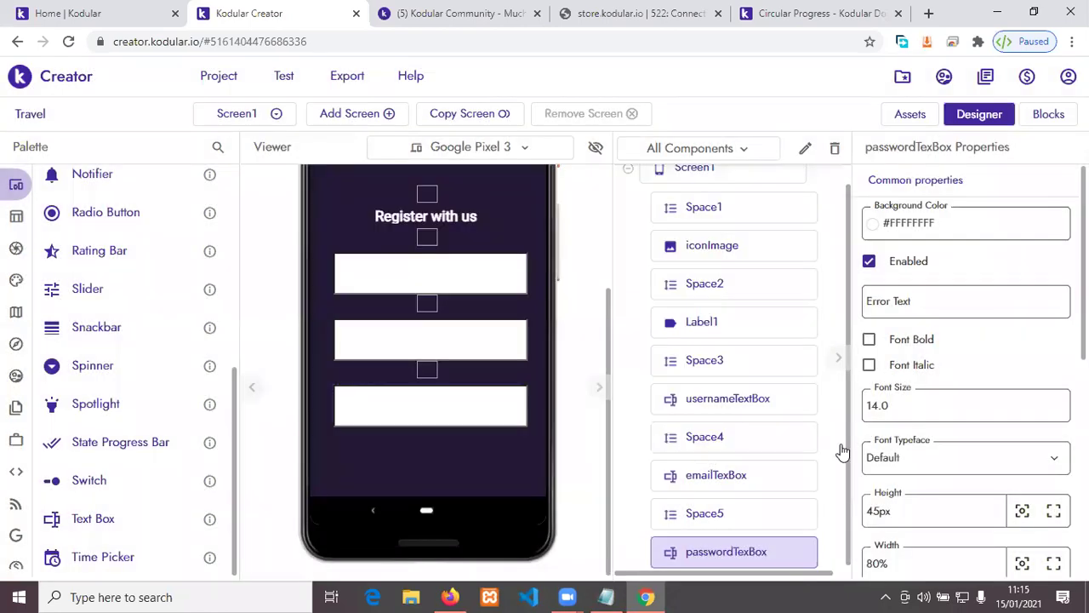
Step: Change the hint of the password text box to "Enter password"
scroll(1050, 449, "down", 4)
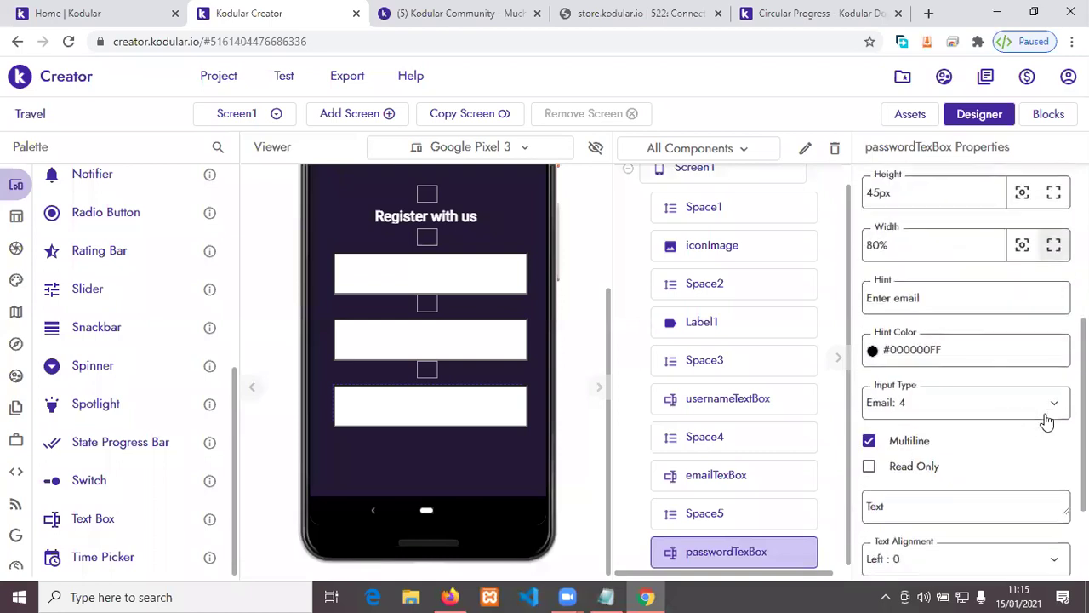
left_click_drag(893, 298, 929, 308)
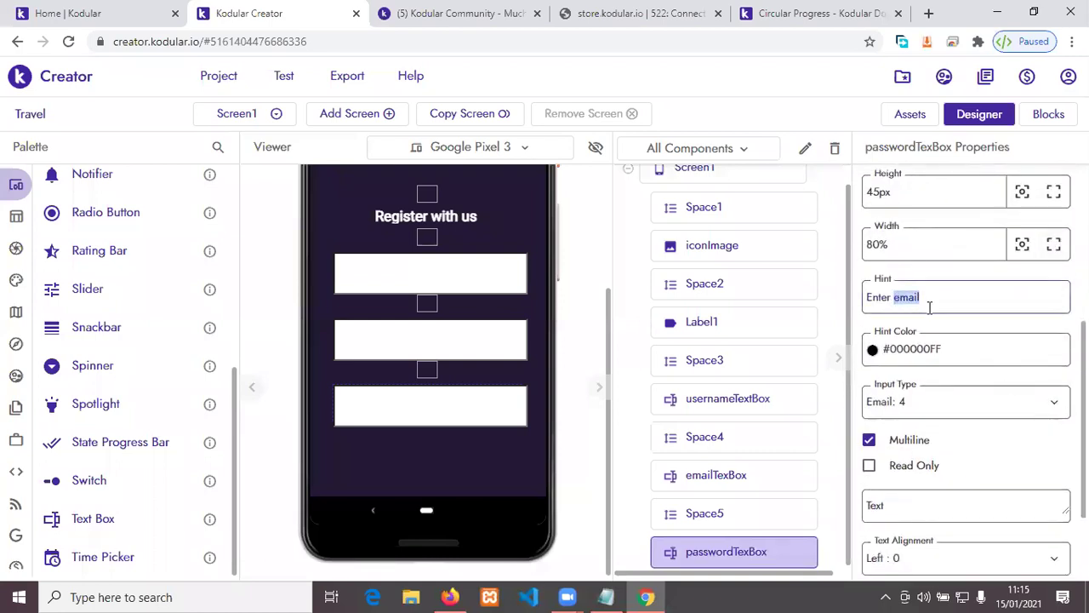
type("password")
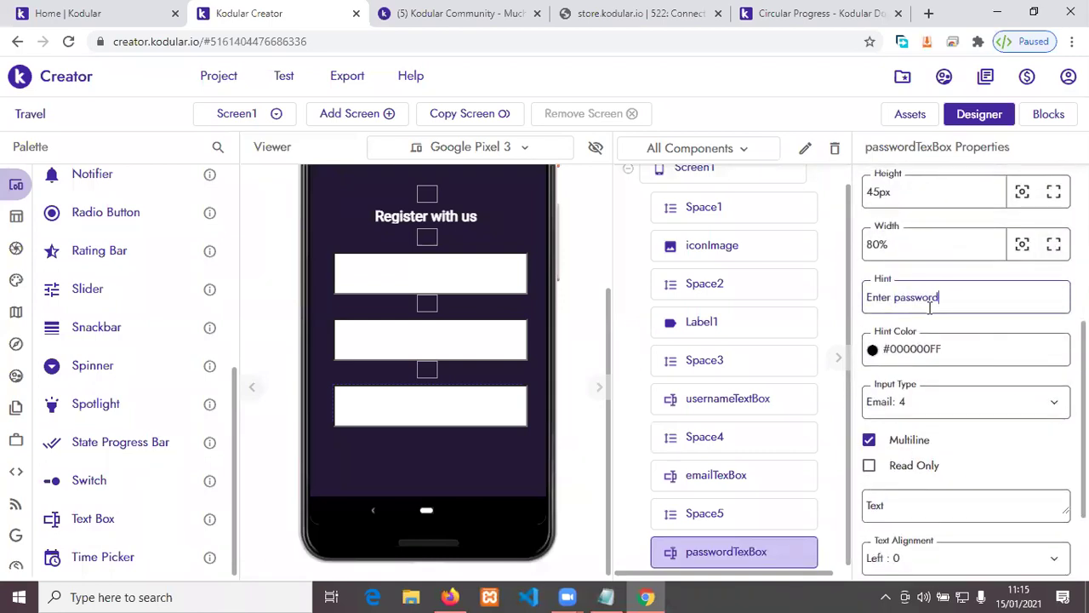
Step: Set the password text box's input type to Password: 2 and disable Multiline for it
scroll(957, 425, "down", 2)
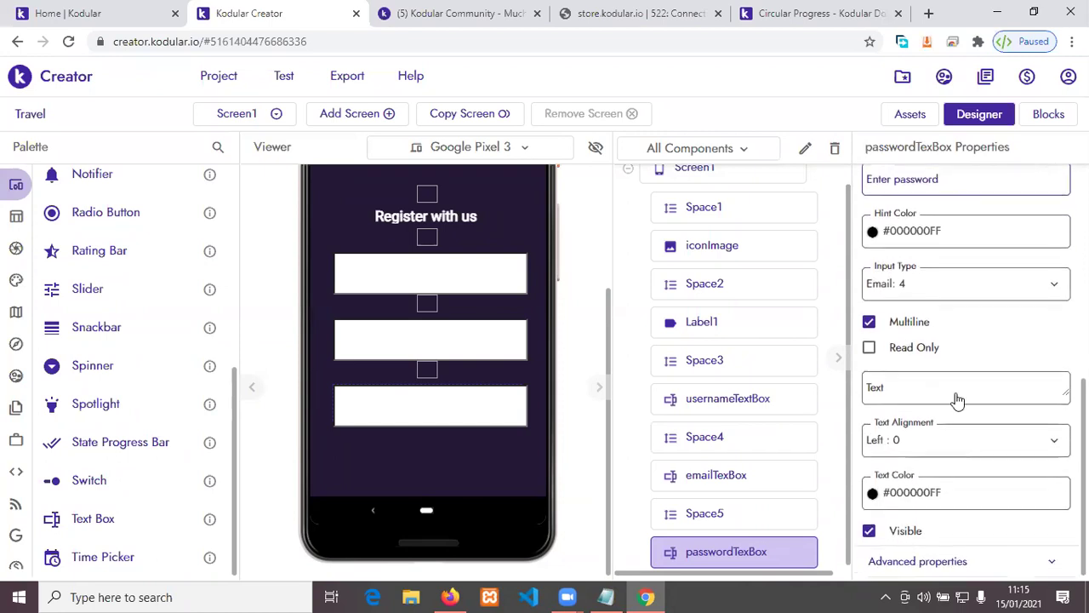
left_click(941, 286)
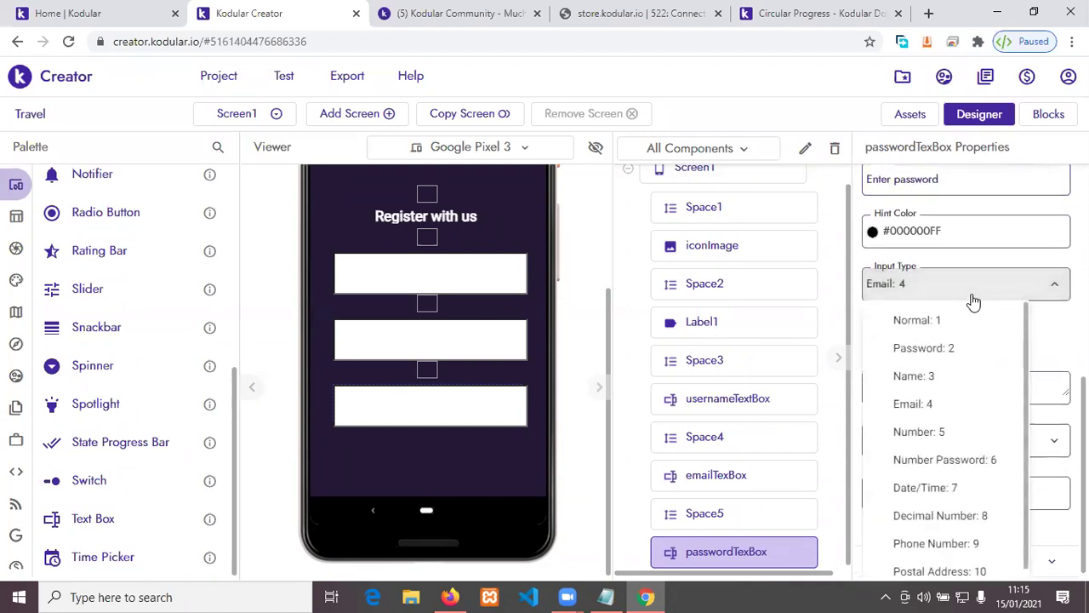
left_click(950, 347)
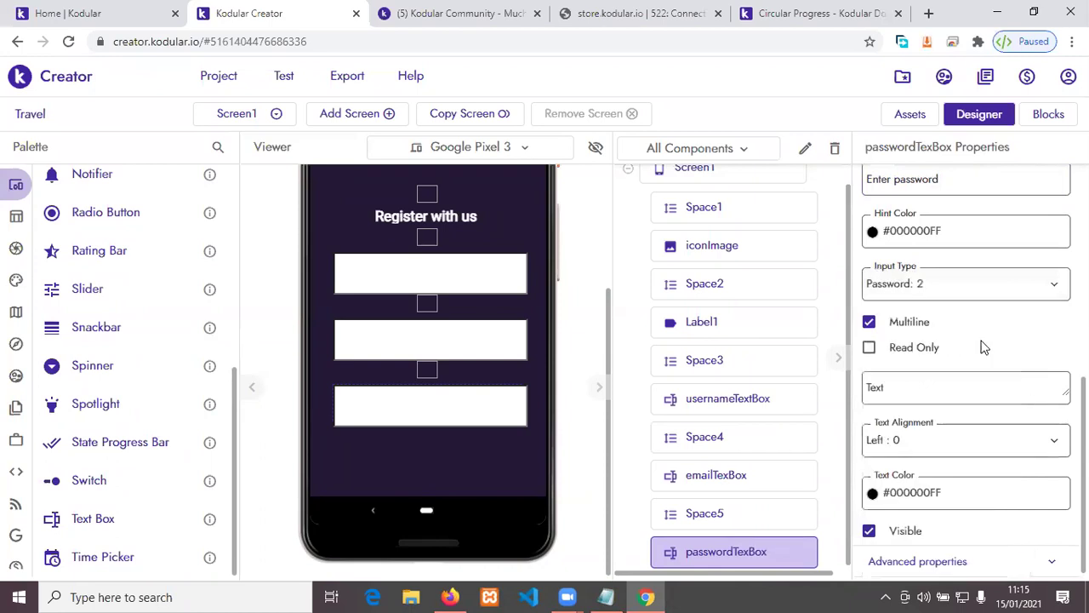
left_click(933, 327)
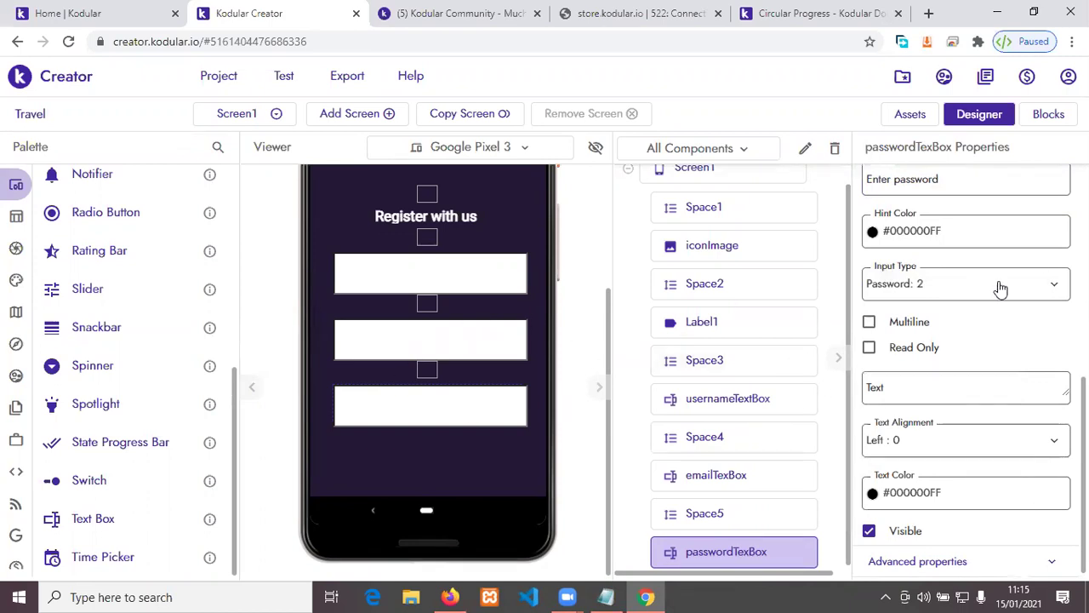
scroll(1001, 317, "down", 1)
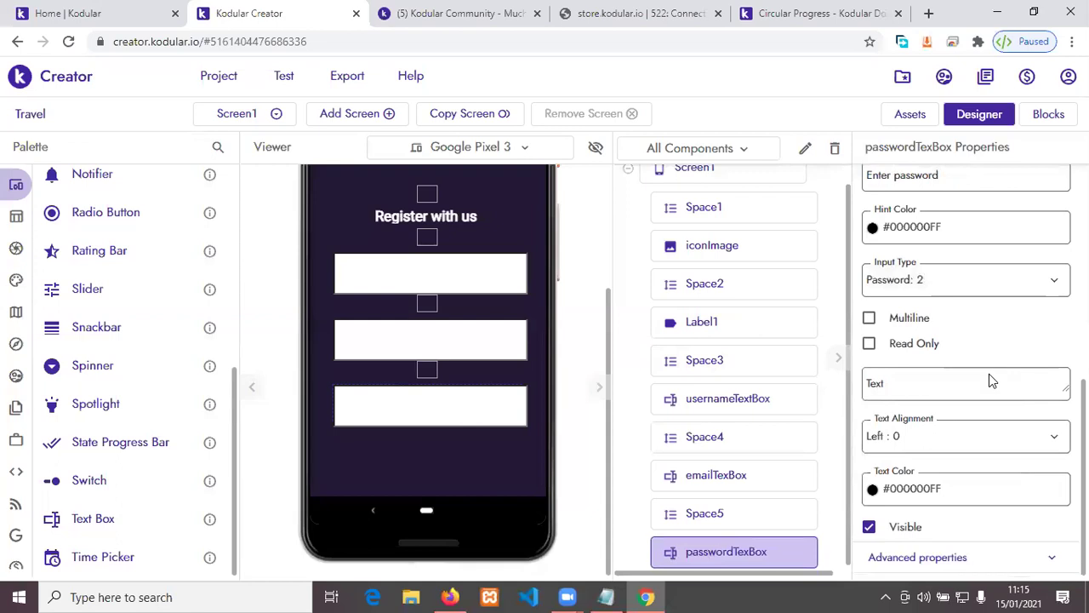
Step: Duplicate the Space5 spacer and move the copy directly below the password text box
left_click(432, 448)
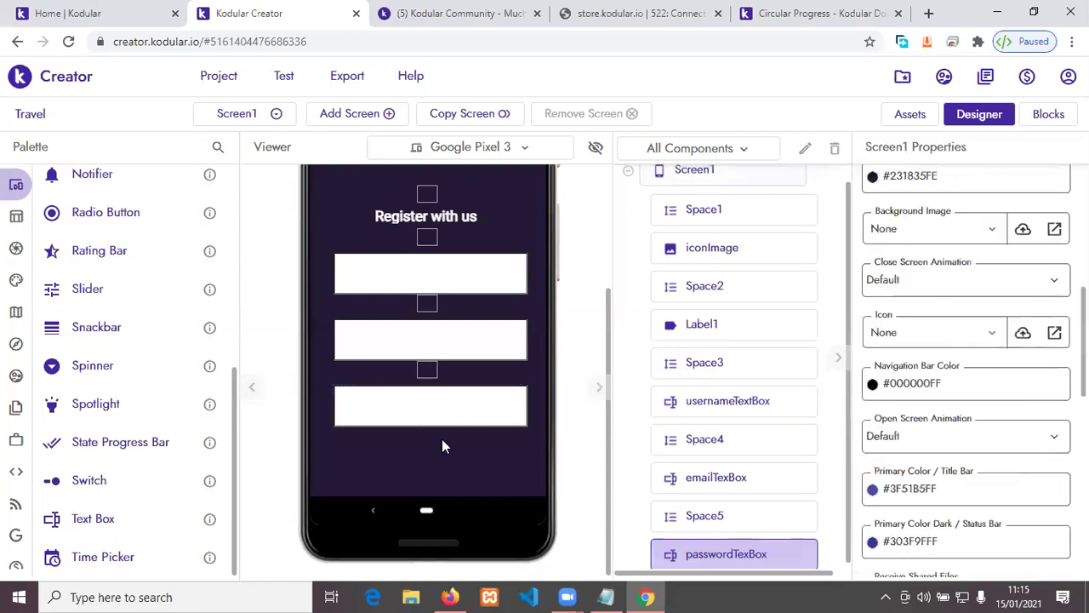
left_click(429, 372)
right_click(428, 372)
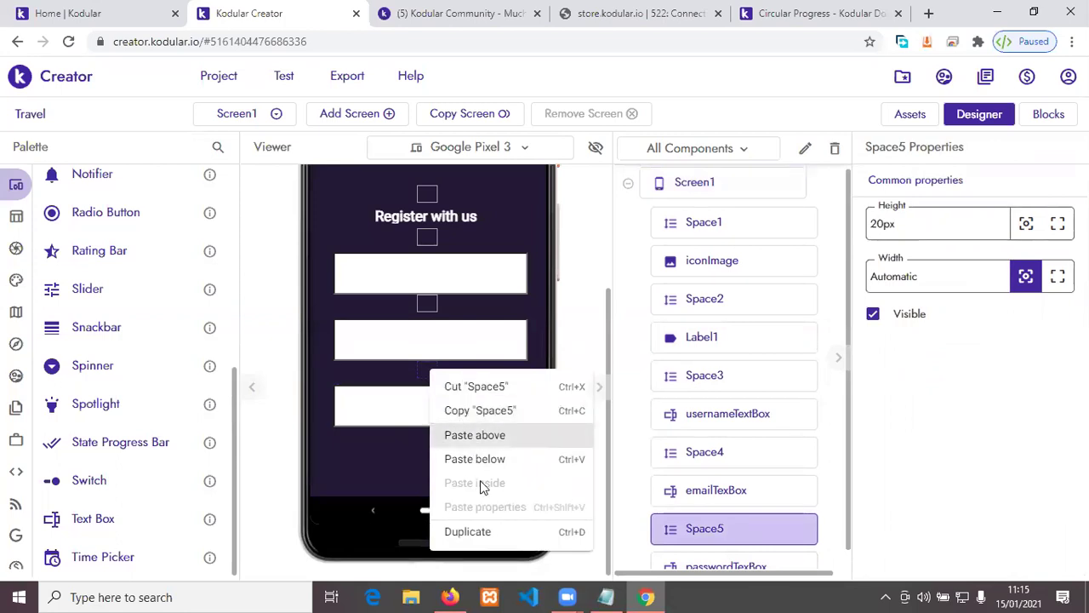
left_click(463, 411)
left_click(415, 412)
right_click(415, 412)
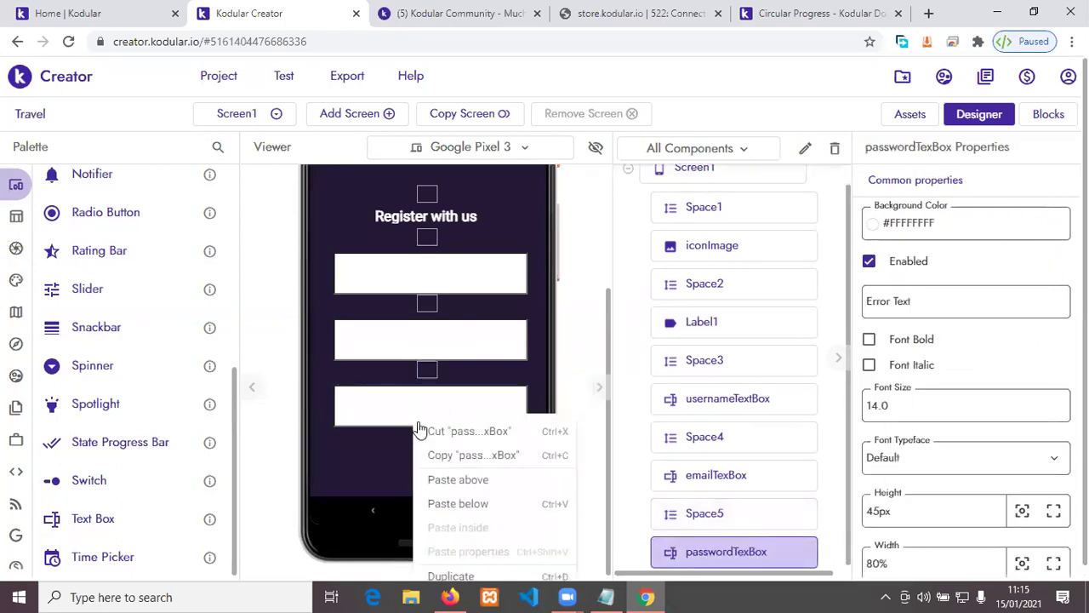
left_click(418, 370)
right_click(418, 370)
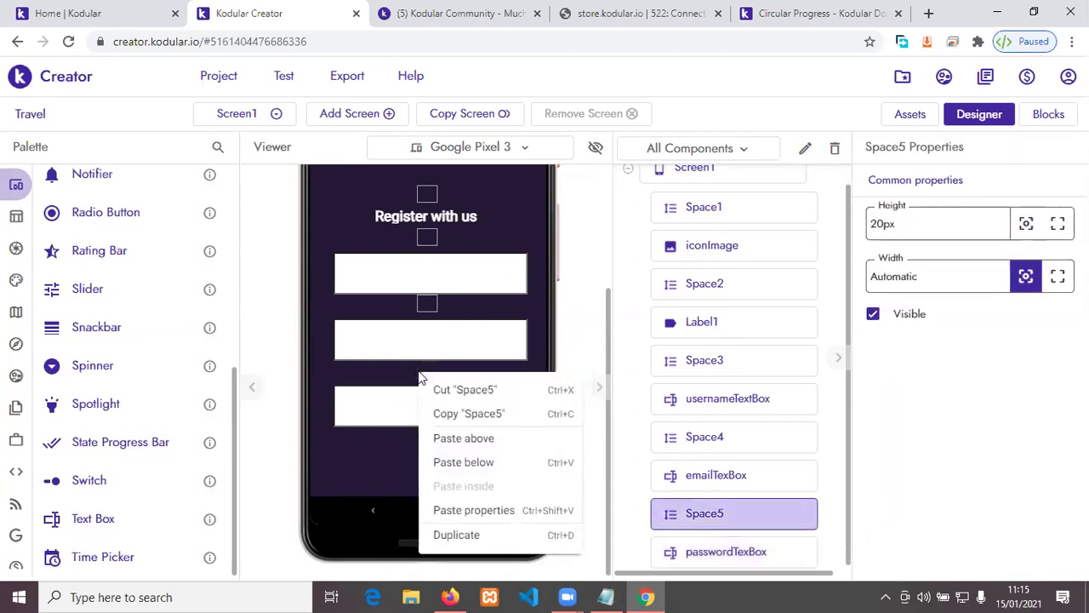
left_click(488, 534)
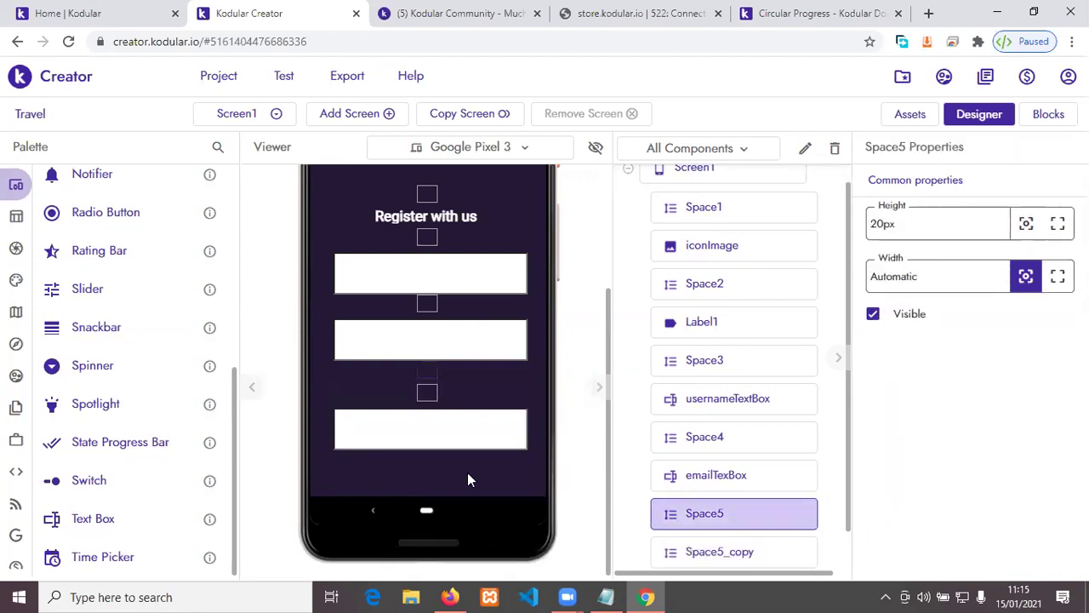
left_click_drag(431, 397, 440, 462)
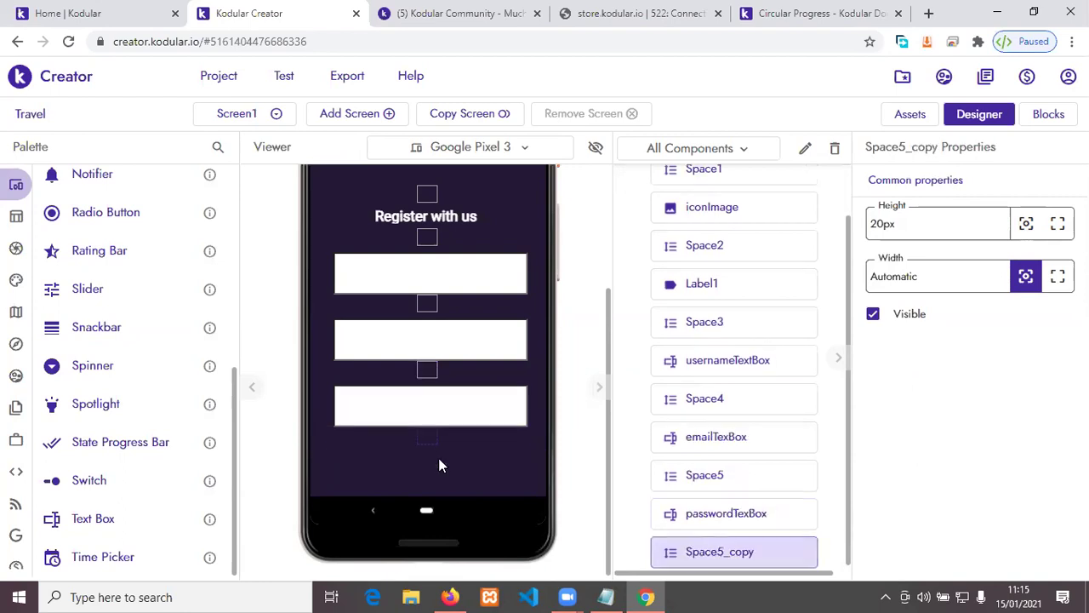
Step: Rename the Space5_copy spacer as Space6
left_click(805, 149)
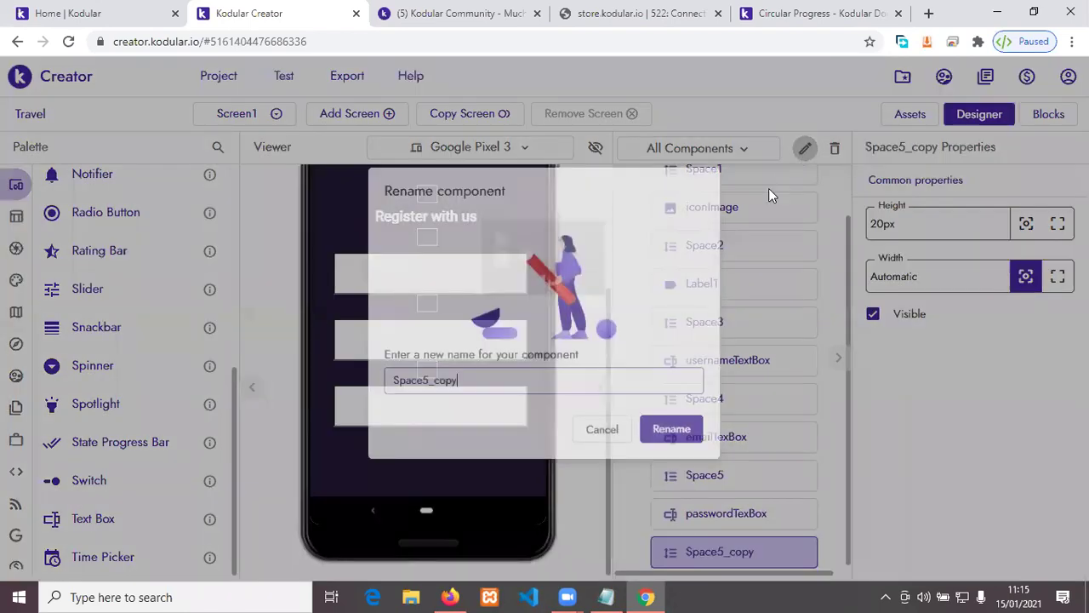
left_click_drag(423, 383, 469, 383)
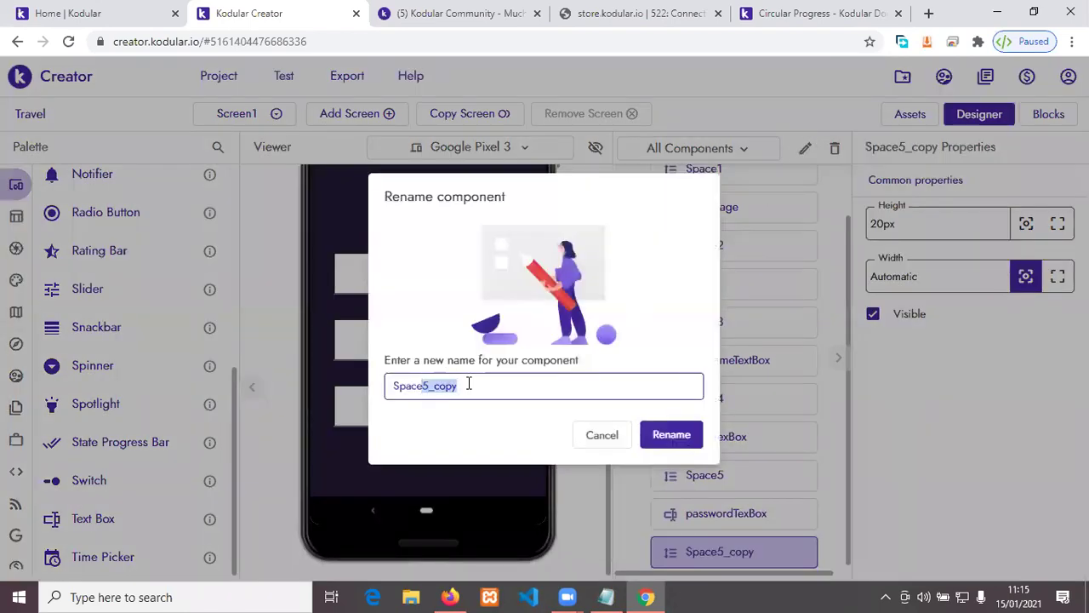
type("6")
left_click(689, 438)
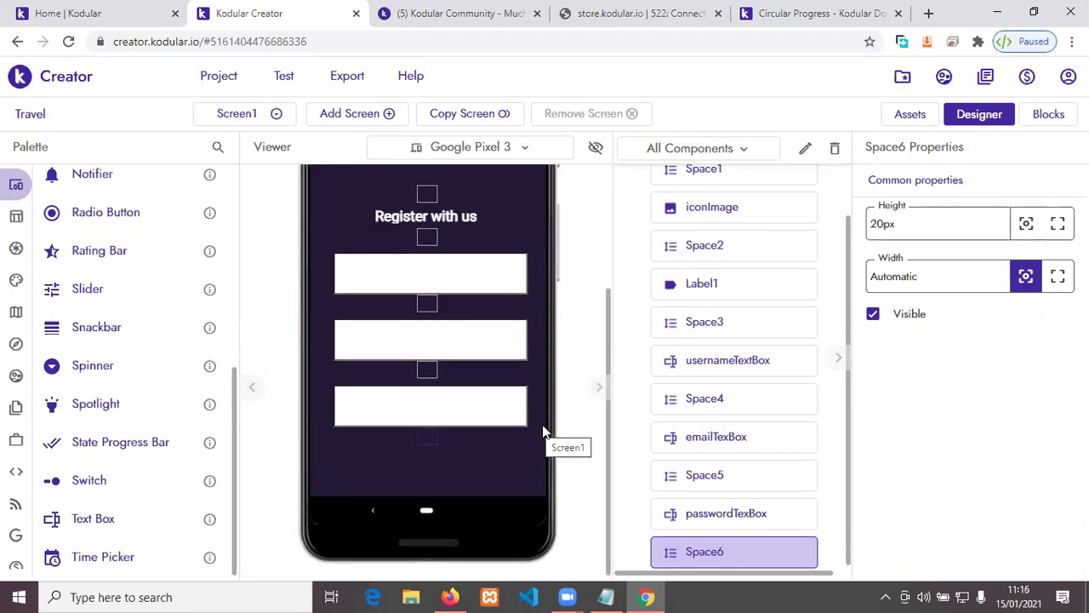
Step: Add a Button component to the screen directly below the Space6 spacer
left_click(427, 465)
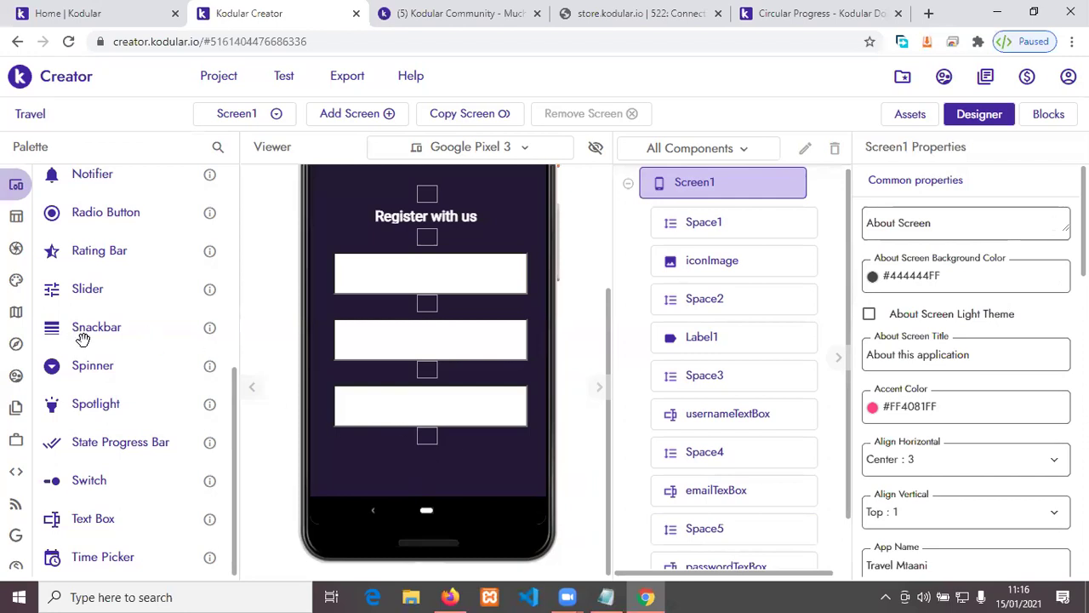
scroll(156, 429, "up", 5)
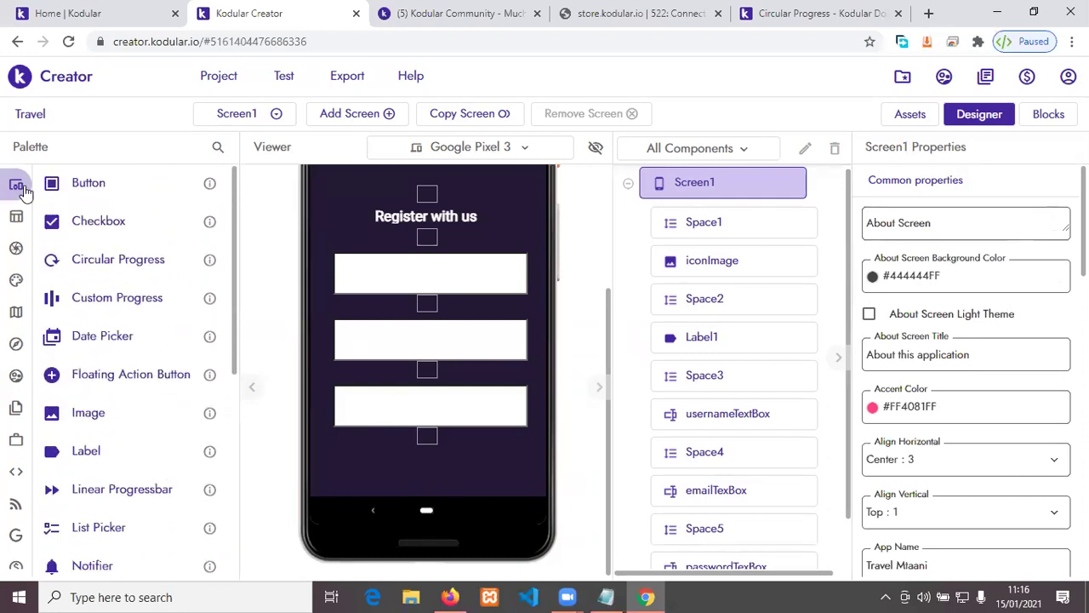
left_click_drag(107, 185, 403, 482)
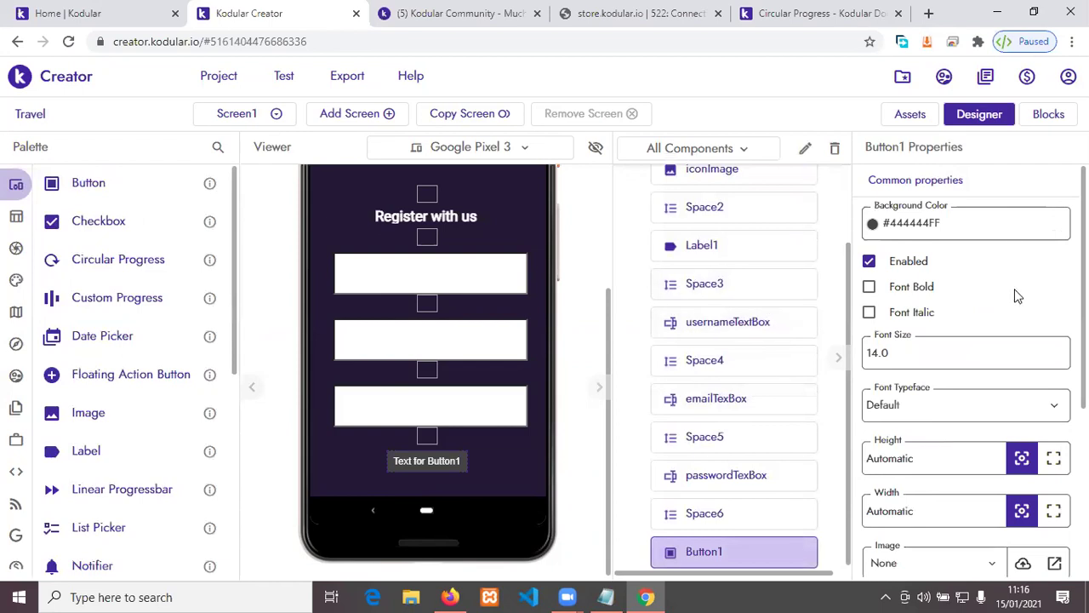
Step: Set the button's background color to the pinkish red #F50849FE, checking the travel app mockup slide for reference
left_click(996, 234)
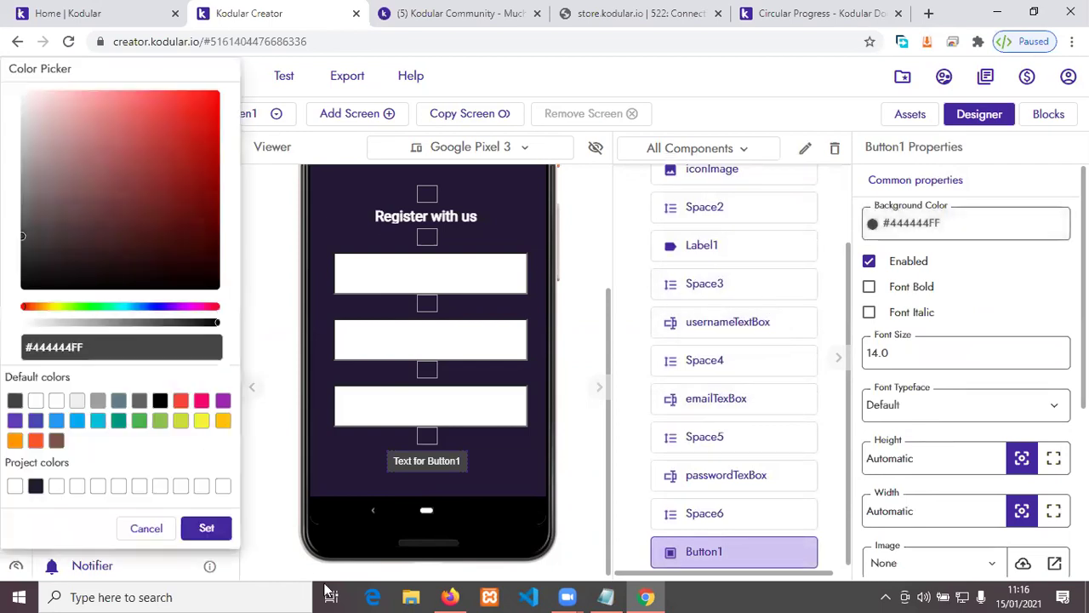
left_click(450, 597)
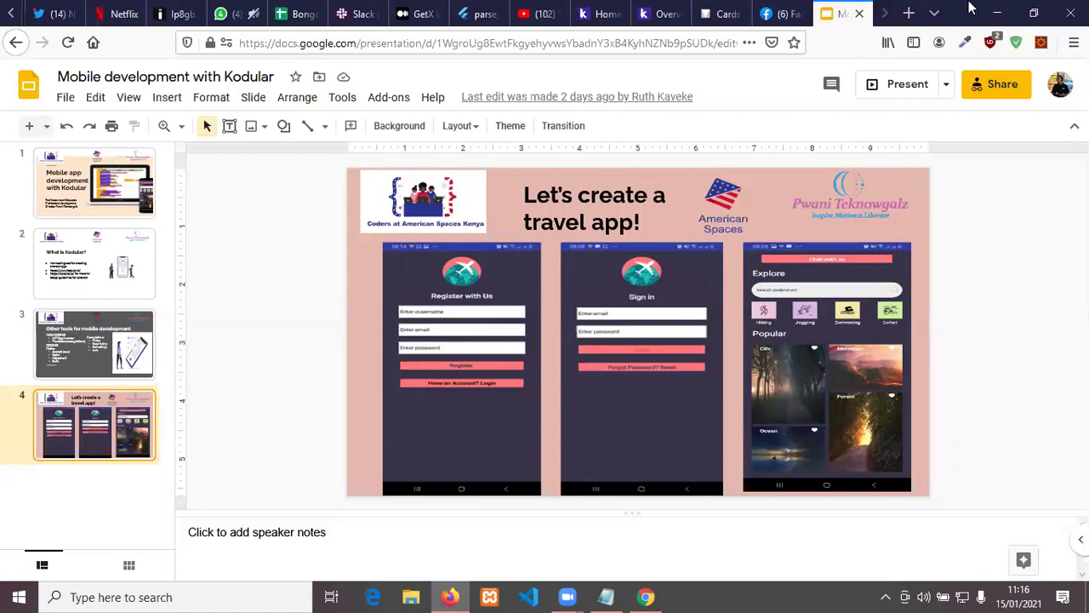
left_click(998, 13)
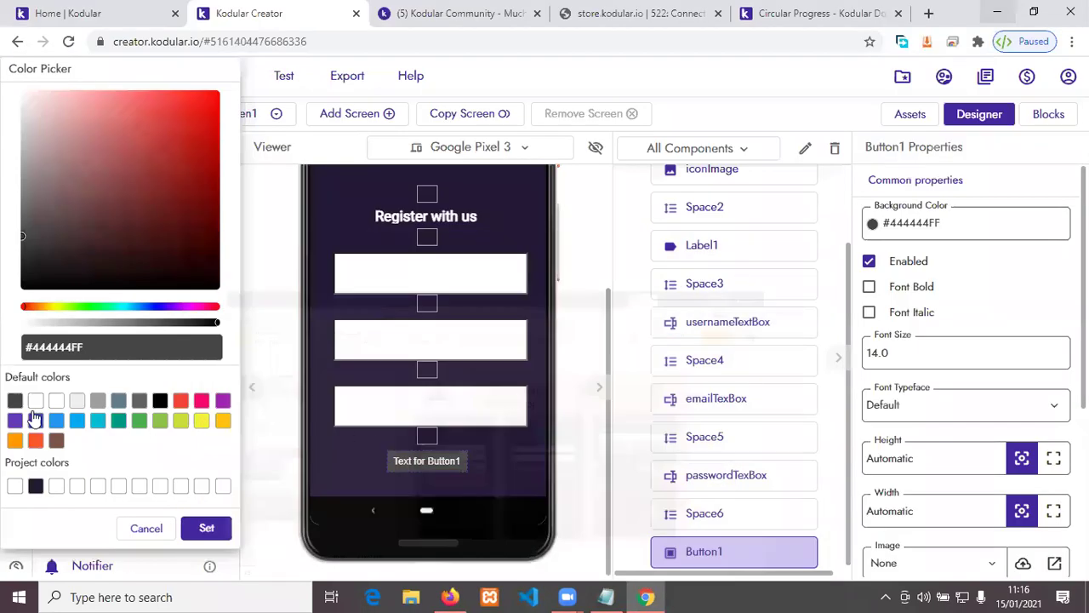
left_click(203, 400)
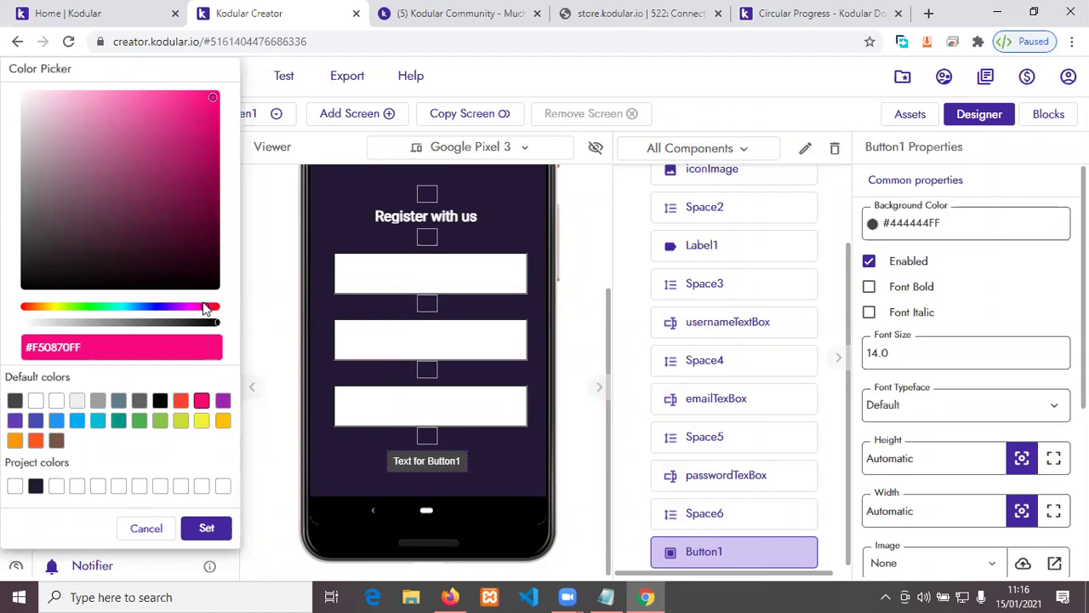
left_click_drag(204, 308, 215, 317)
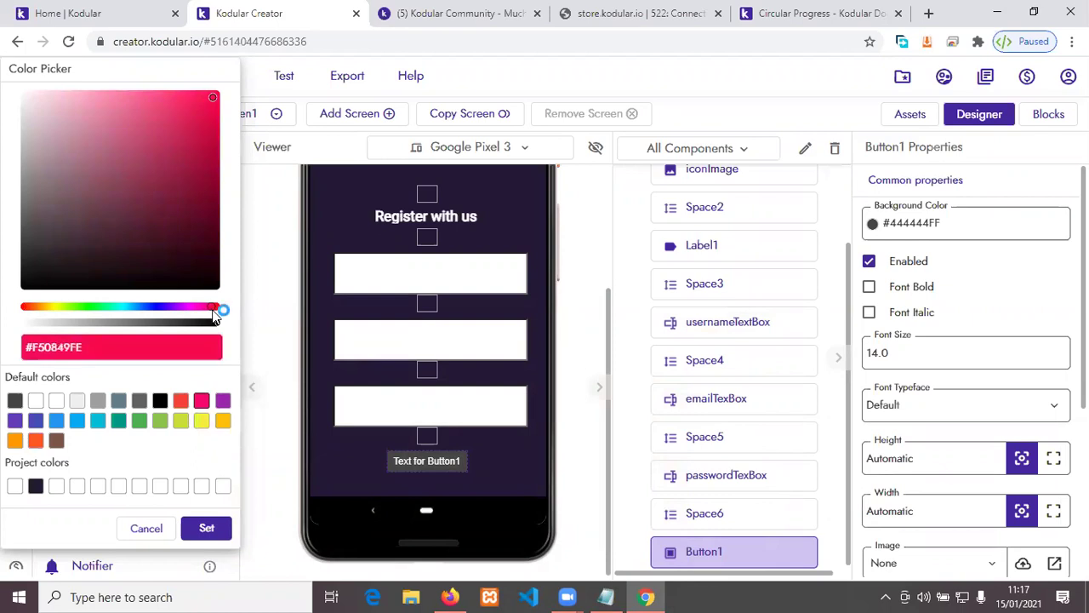
left_click(208, 529)
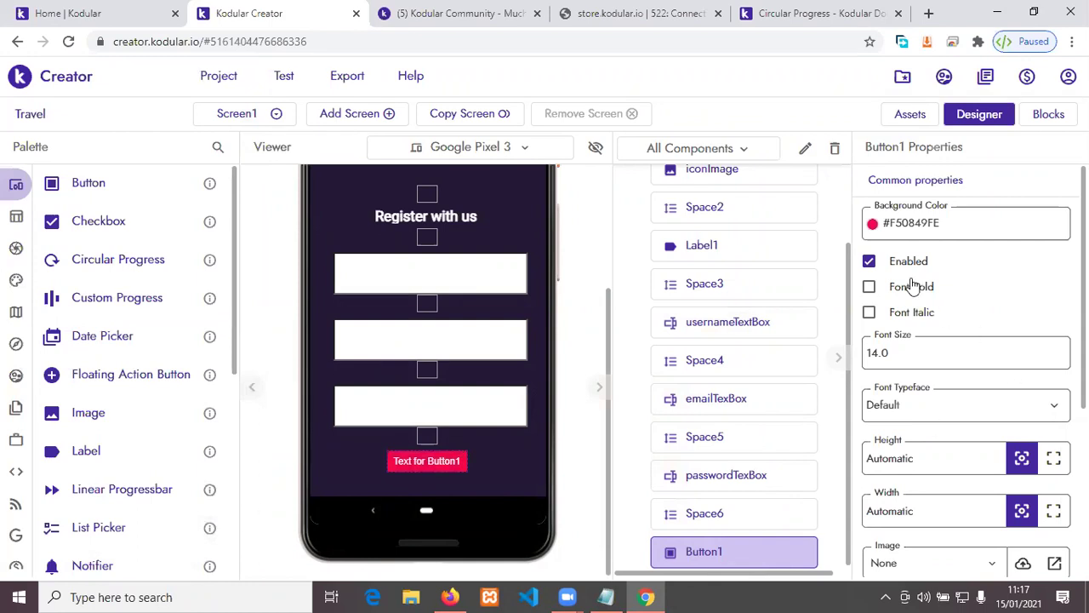
left_click(917, 230)
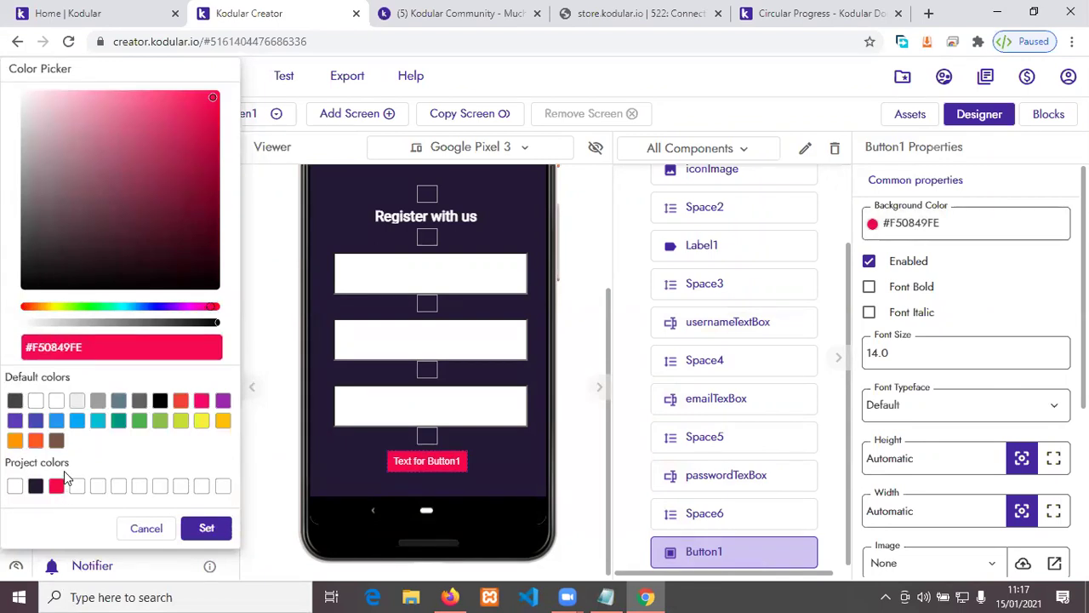
left_click(145, 528)
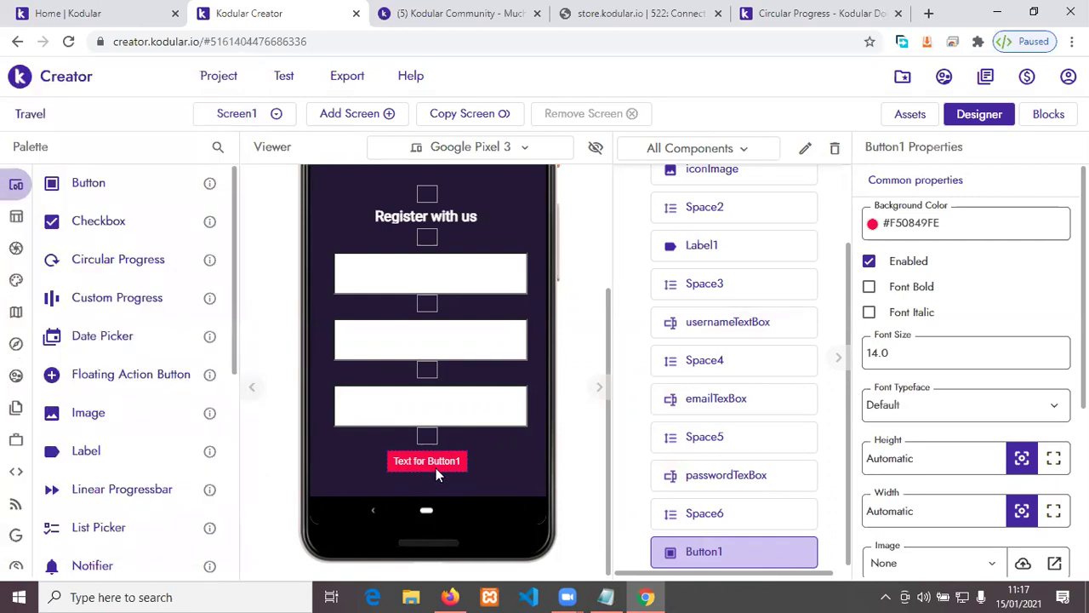
Step: Make the button's text bold and set its font size to 15
left_click(913, 289)
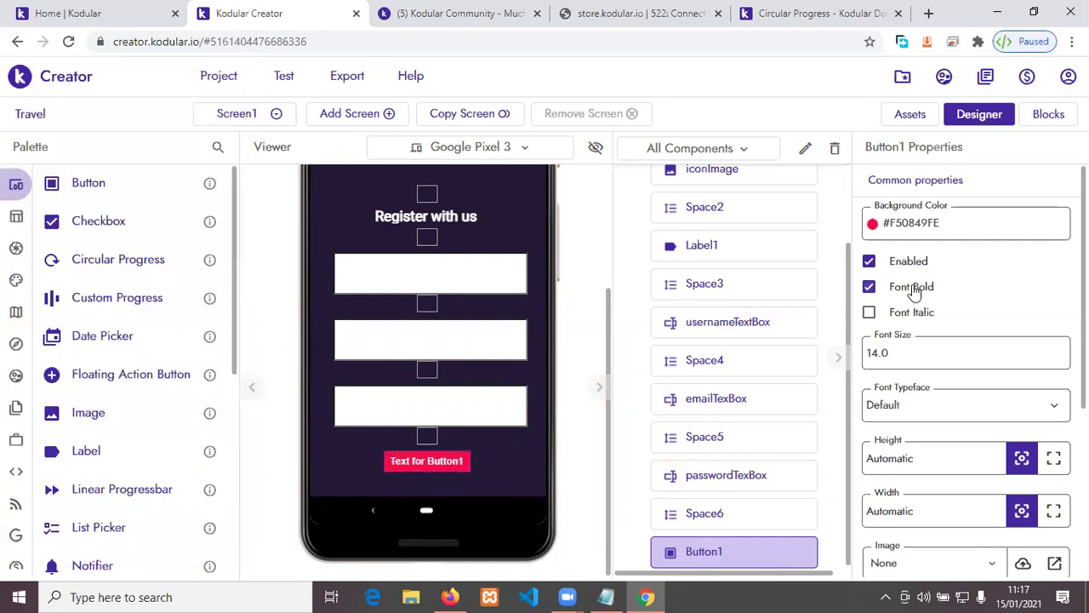
left_click(885, 357)
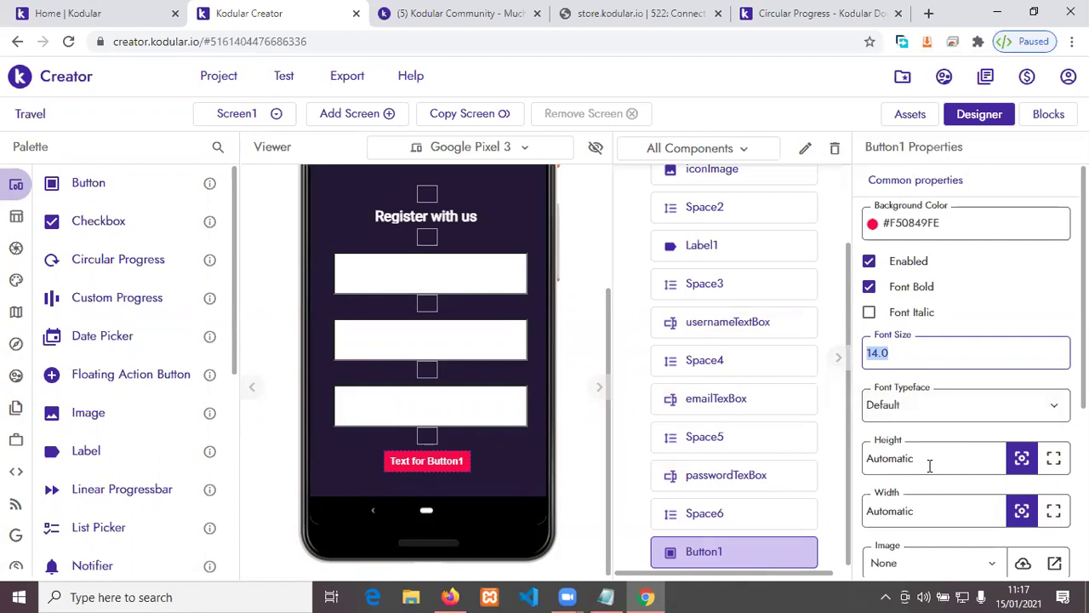
type("15")
left_click(1024, 311)
left_click(1023, 311)
left_click(1022, 309)
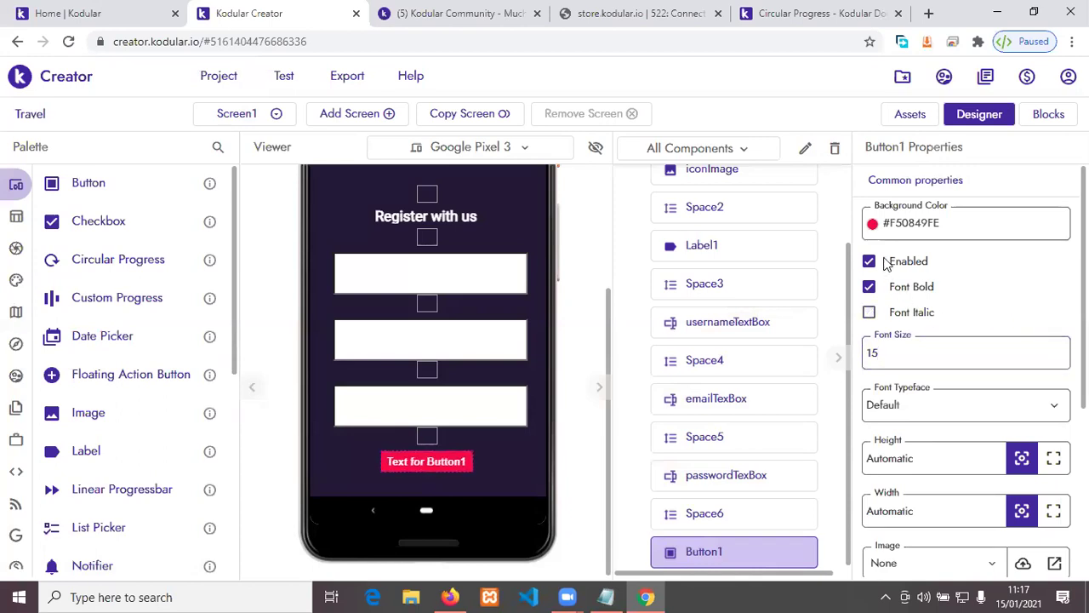
Step: Set the button's font typeface to Font Awesome 5 (Regular)
left_click(1053, 416)
scroll(1052, 417, "down", 1)
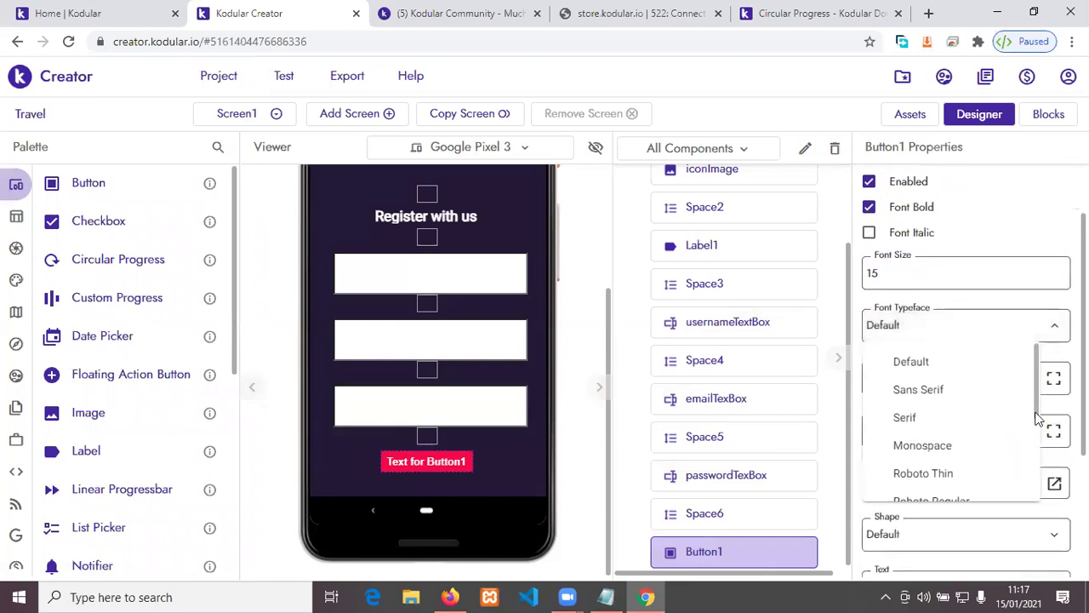
scroll(994, 416, "down", 2)
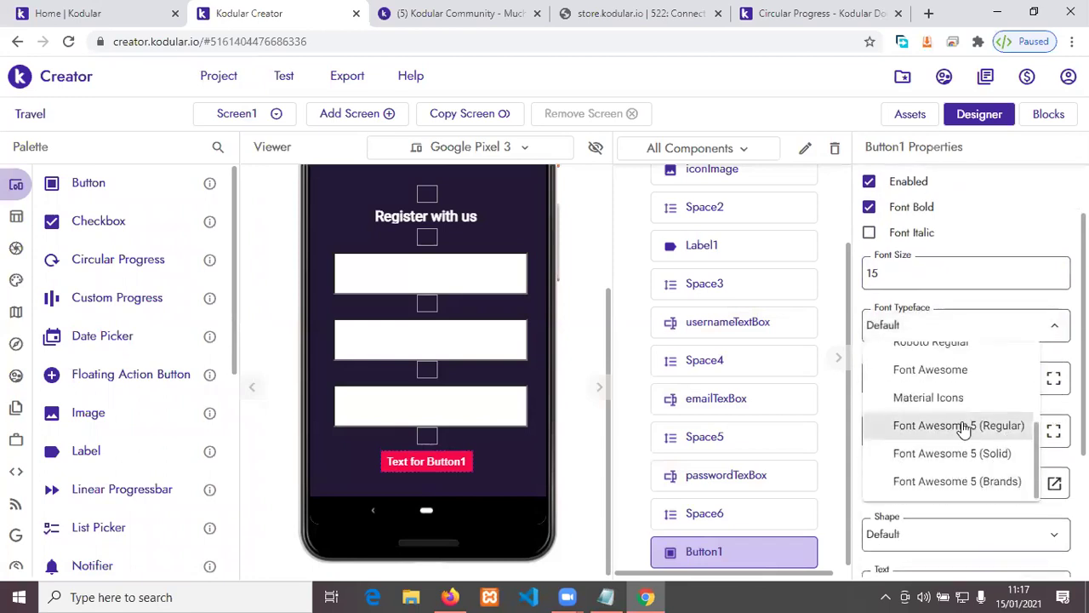
left_click(965, 424)
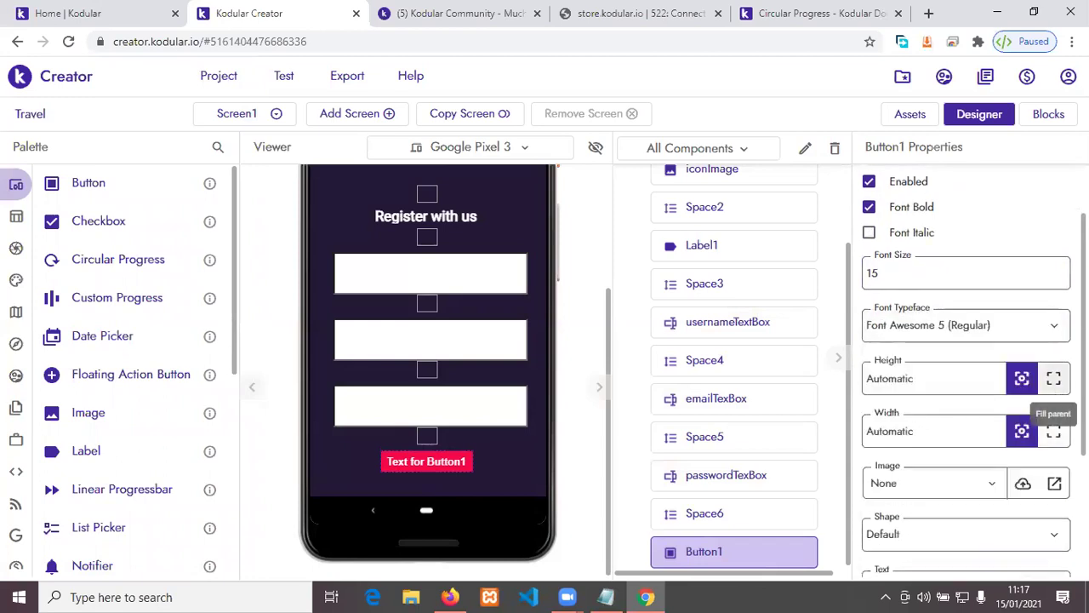
Step: Set the button's width to 80% and its height to 45px
scroll(1021, 322, "down", 2)
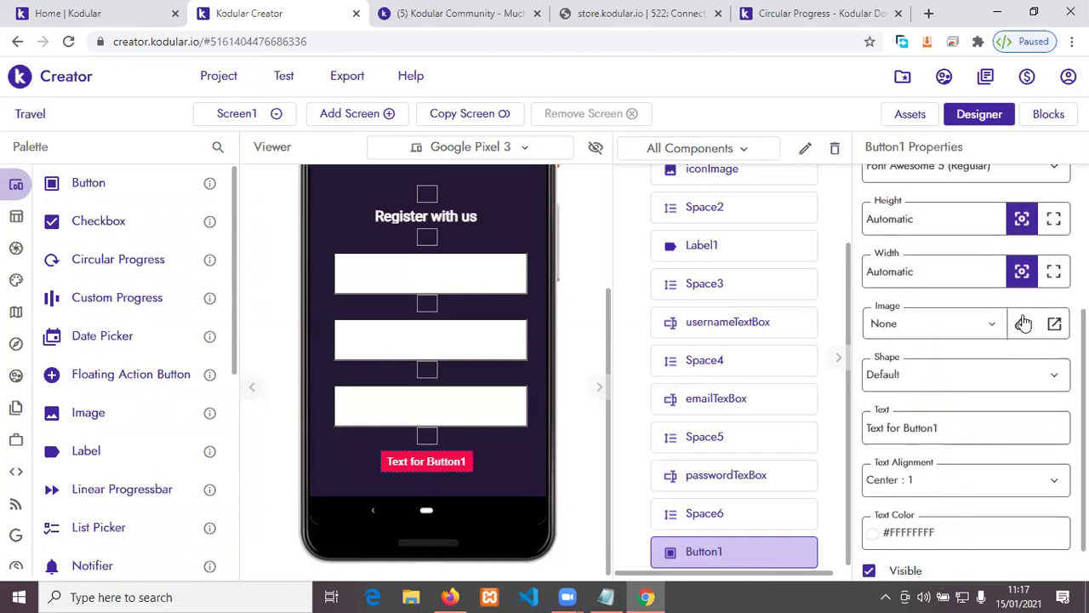
left_click(955, 277)
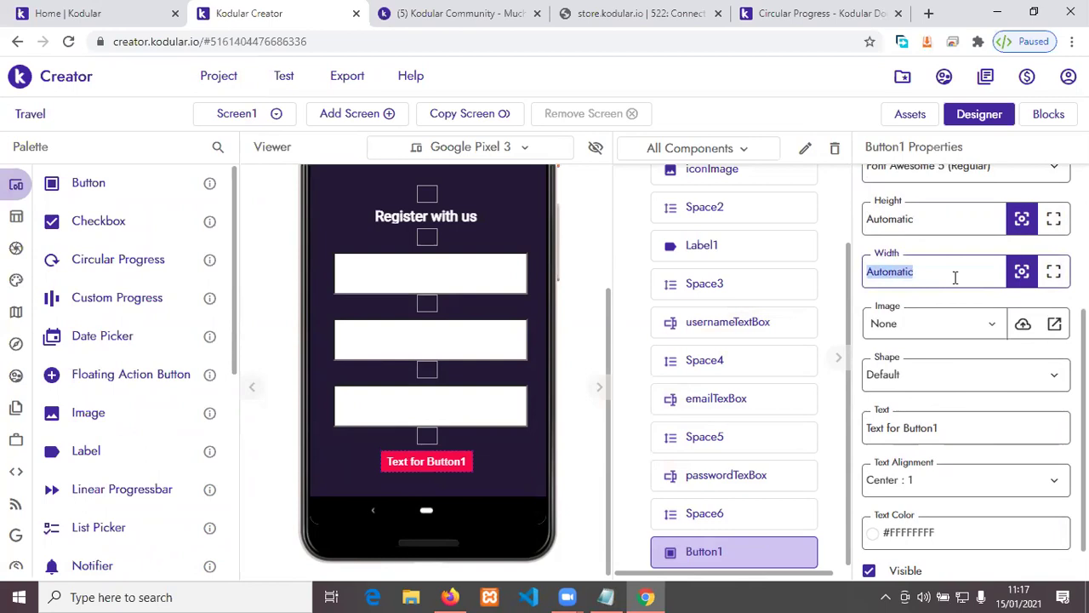
type("80")
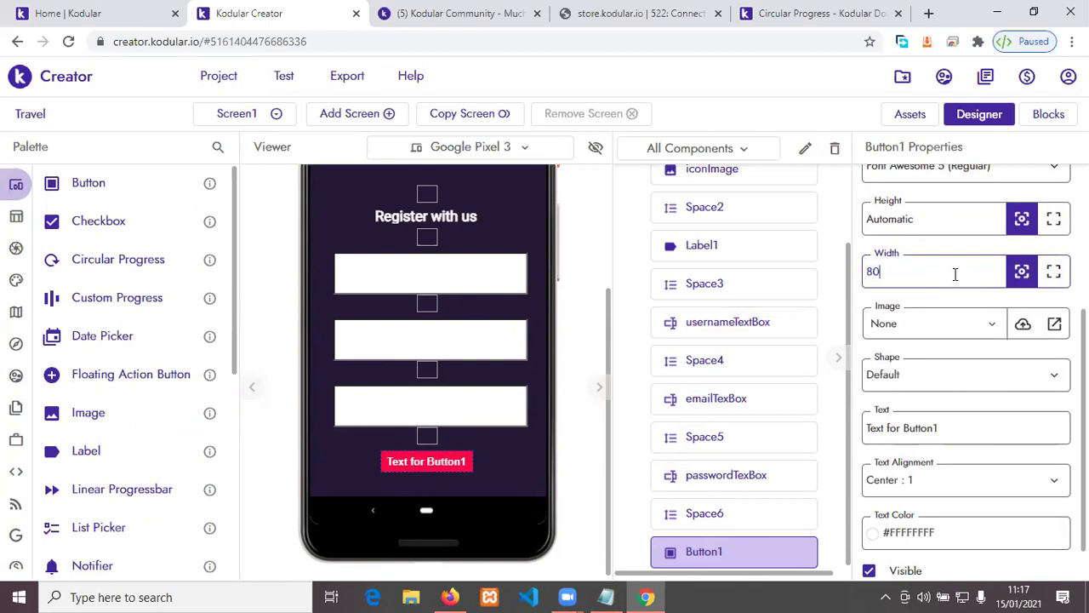
type("%")
left_click(919, 228)
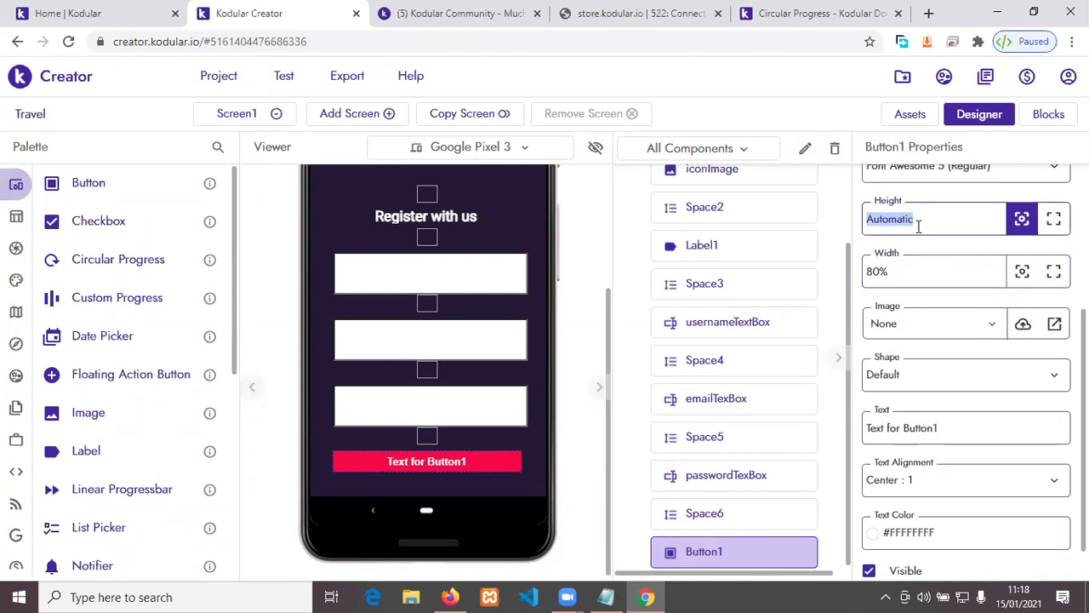
type("45px")
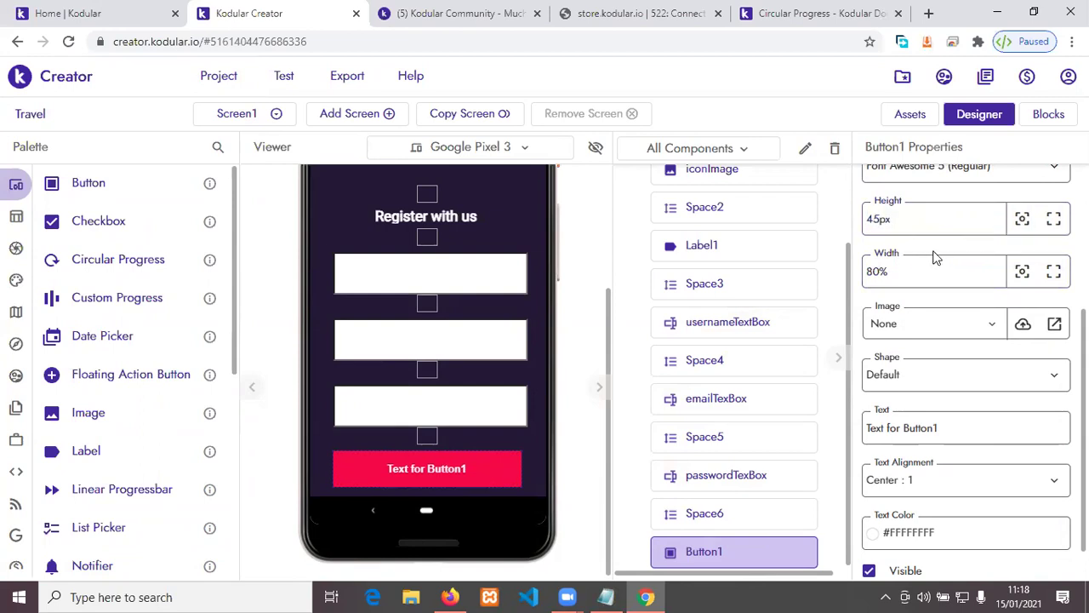
Step: Change the button's shape to Rounded
left_click(1055, 387)
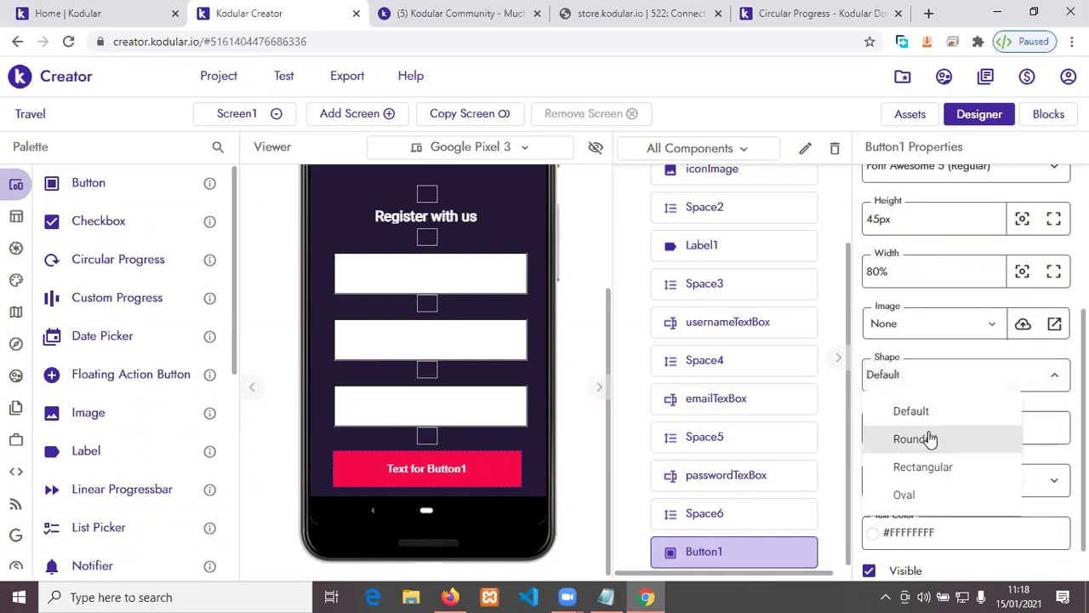
left_click(929, 439)
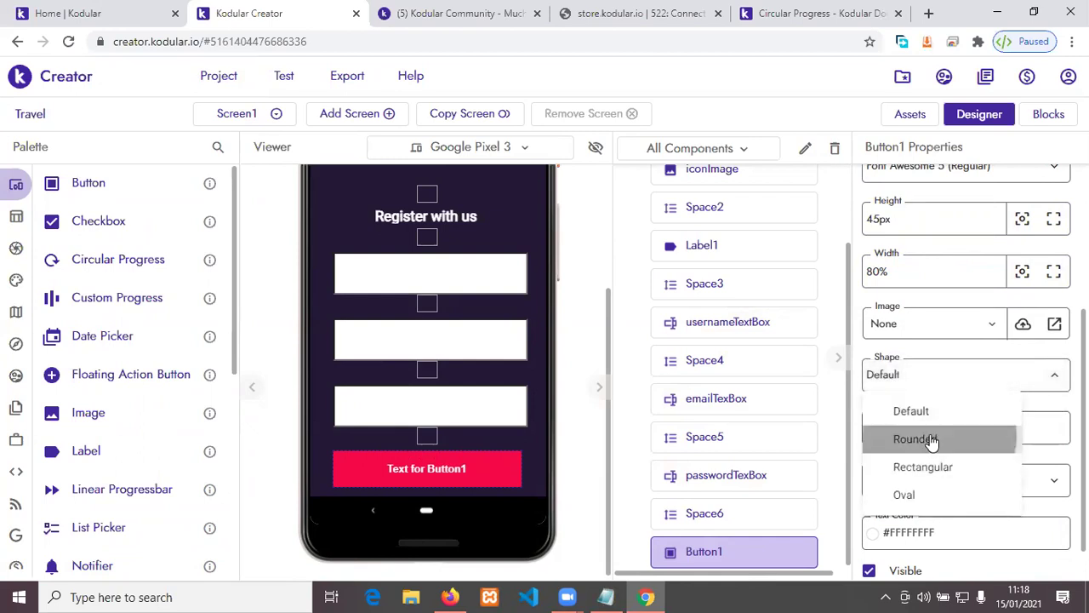
left_click(542, 504)
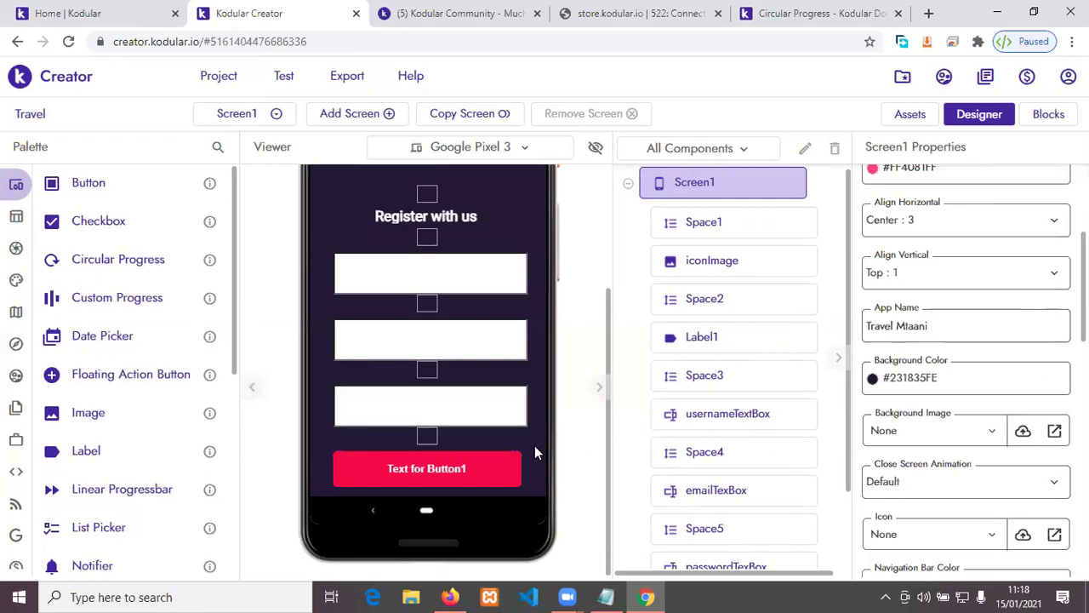
Step: Replace the placeholder text of the button below the password text box with "Register"
left_click(478, 468)
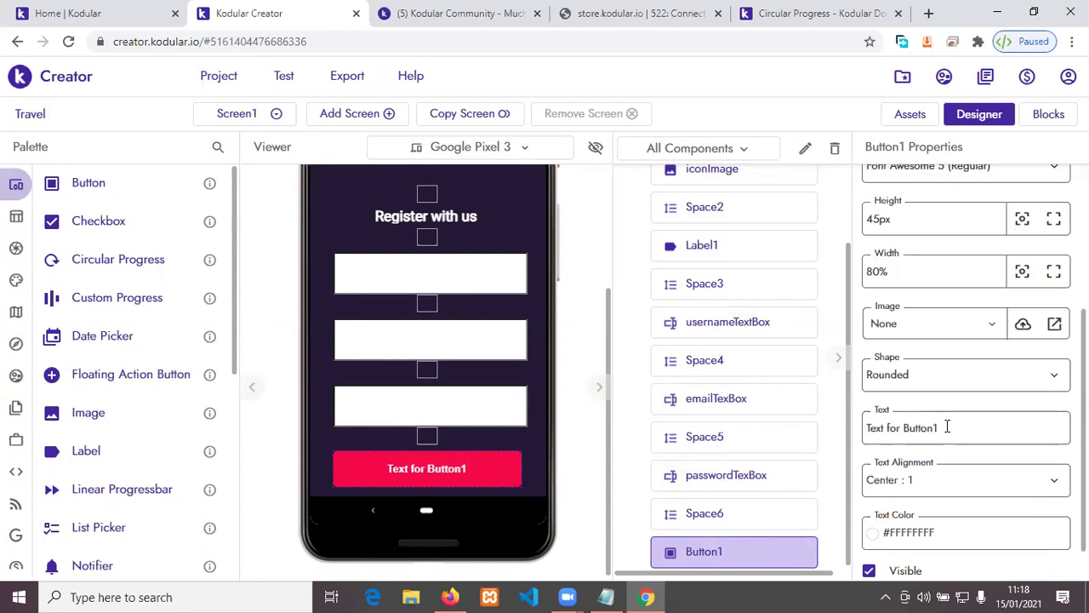
left_click_drag(947, 426, 864, 432)
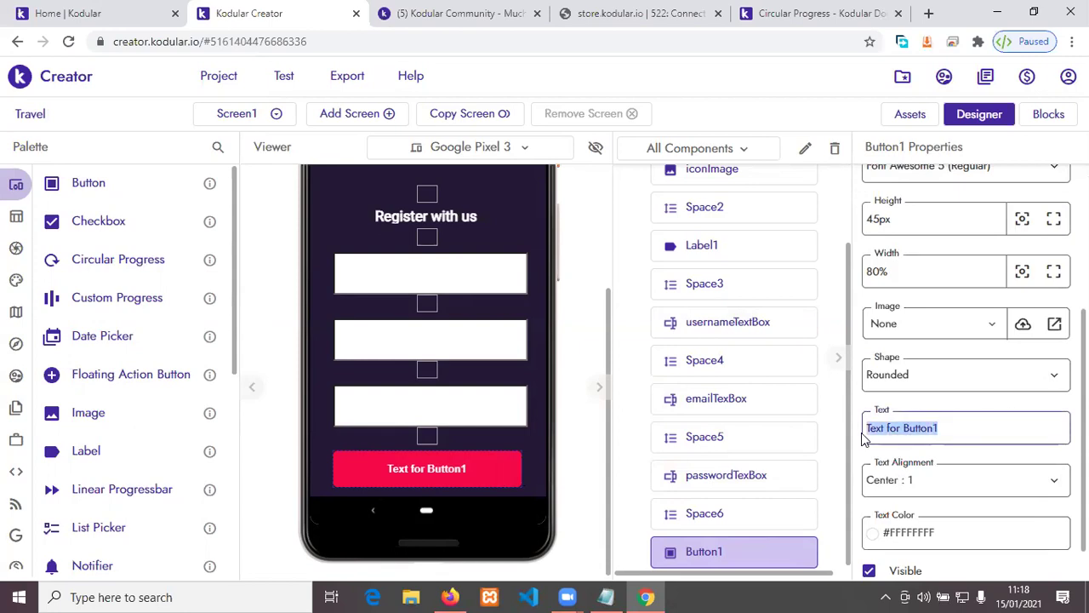
type("Register")
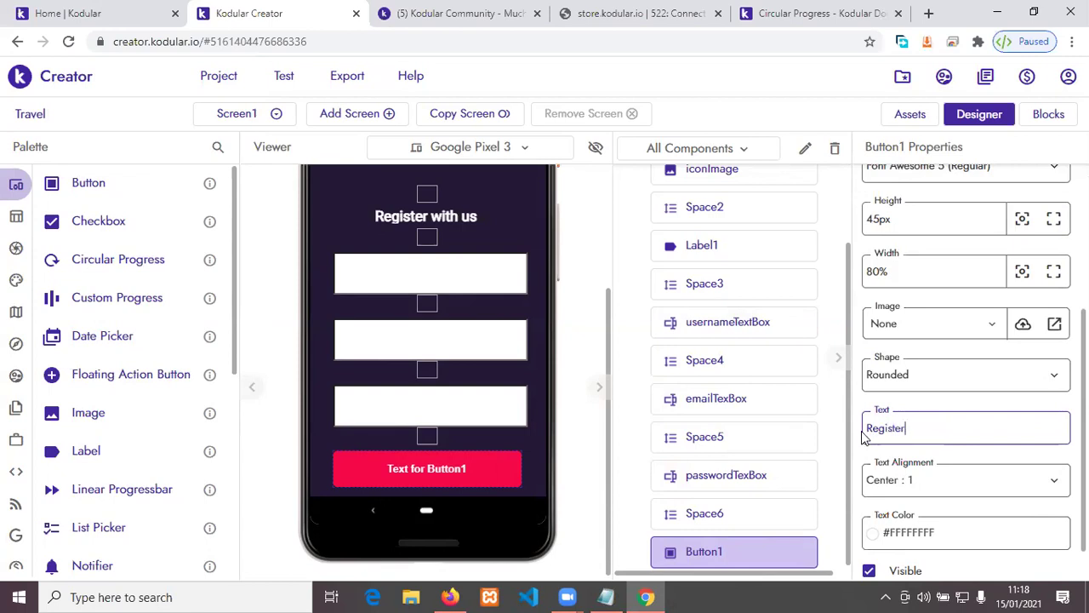
left_click(854, 437)
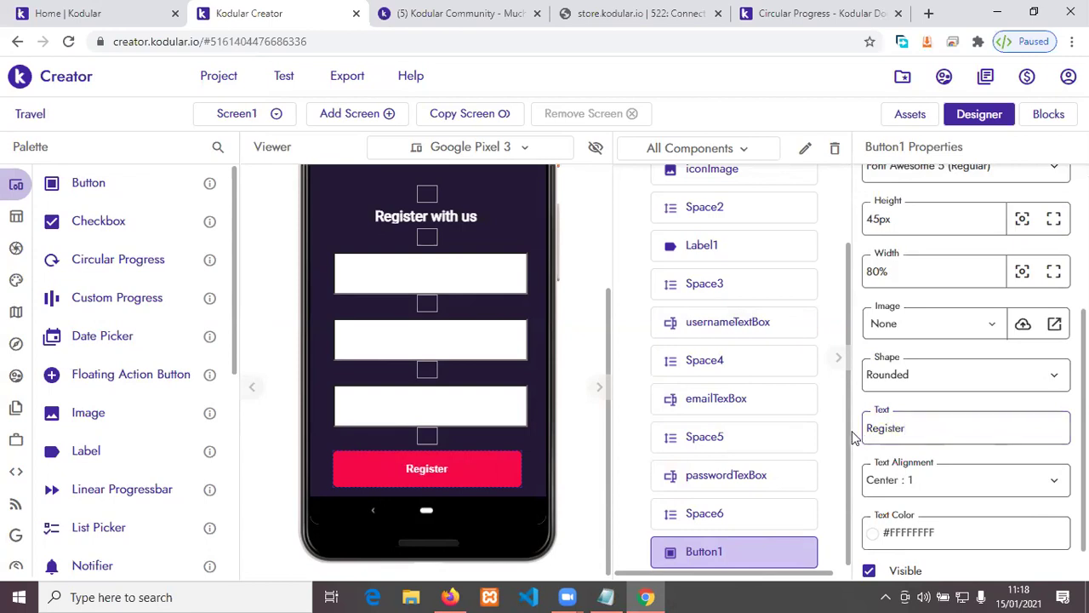
Step: Rename the Button1 component as registerButton
scroll(919, 464, "down", 1)
scroll(919, 471, "up", 3)
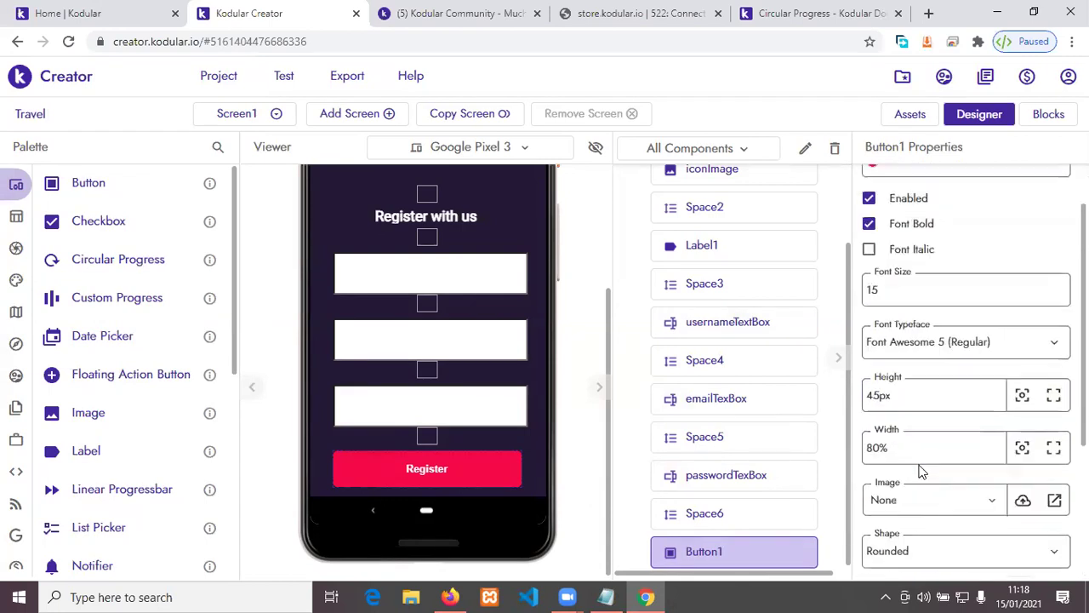
scroll(919, 468, "up", 1)
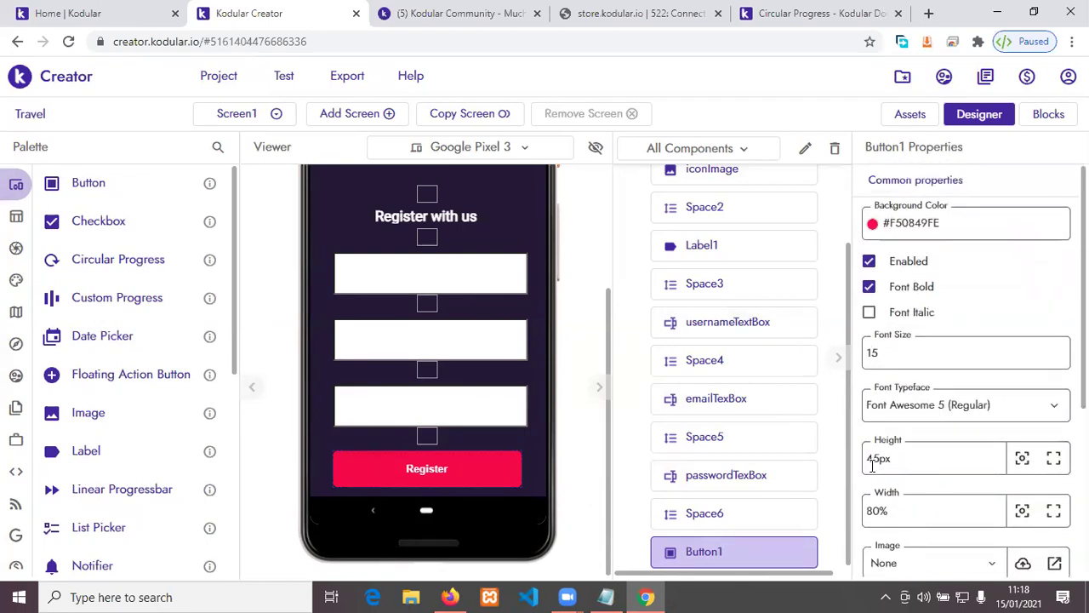
left_click(806, 151)
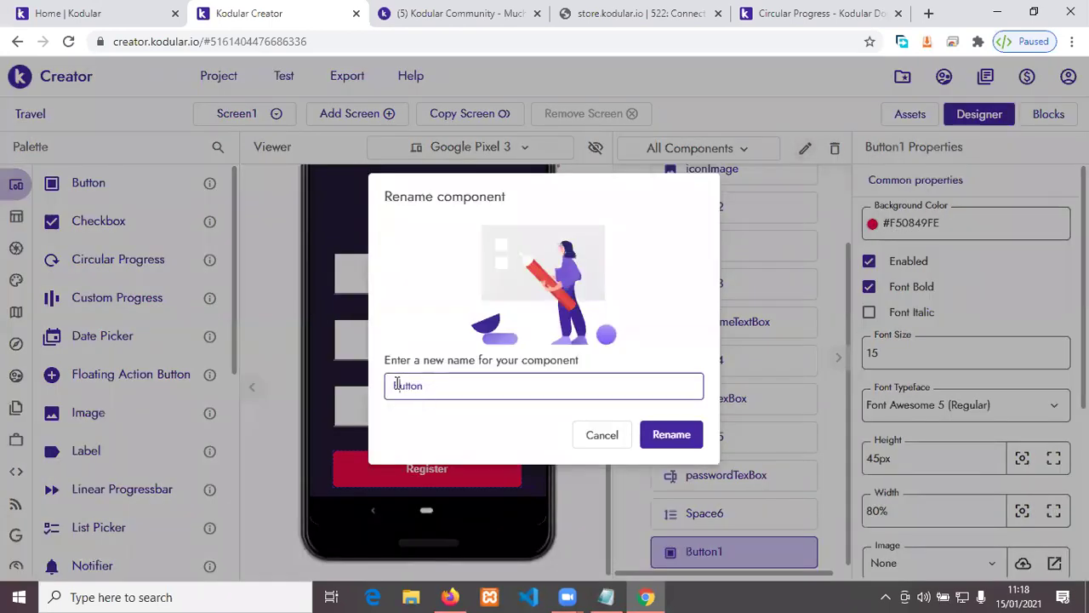
type("regis")
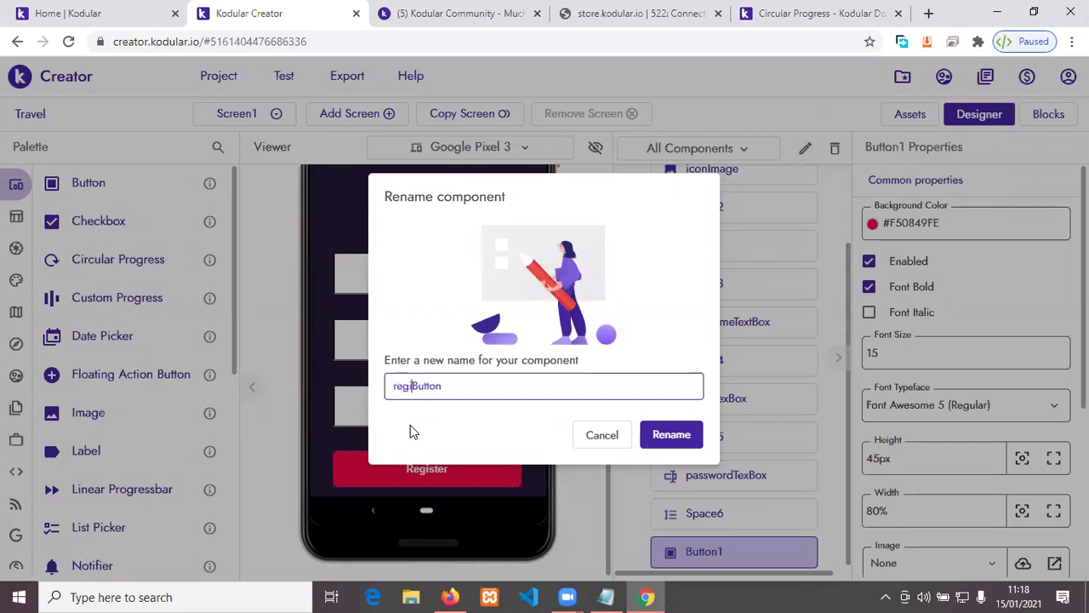
type("ter")
left_click(679, 447)
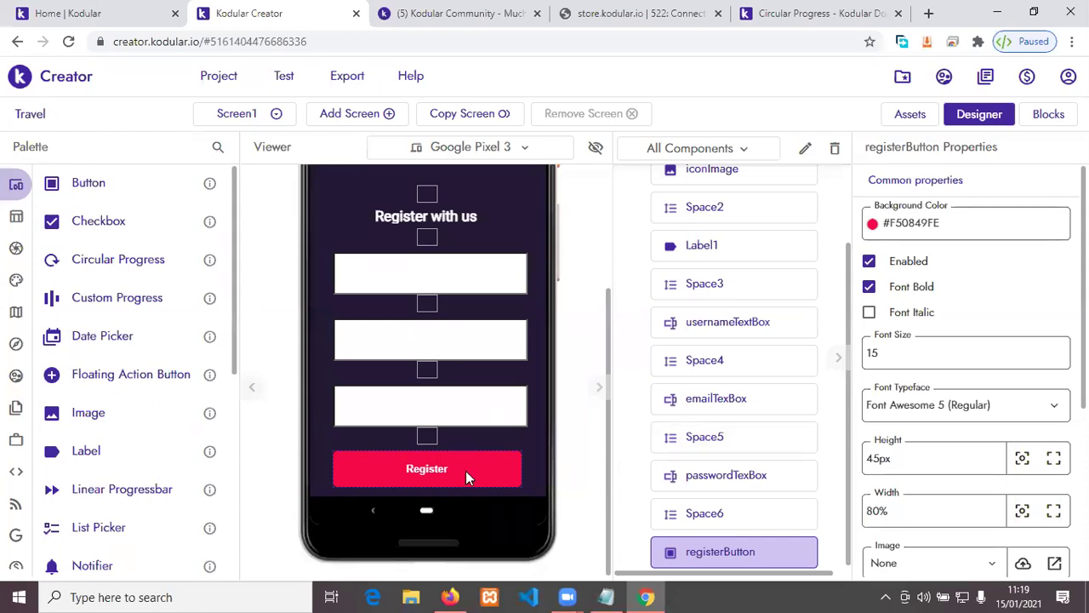
Step: Check the registration mockup in the Google Slides deck, return to Kodular, and duplicate spacer Space6, placing the copy below the Register button
mouse_move(445, 594)
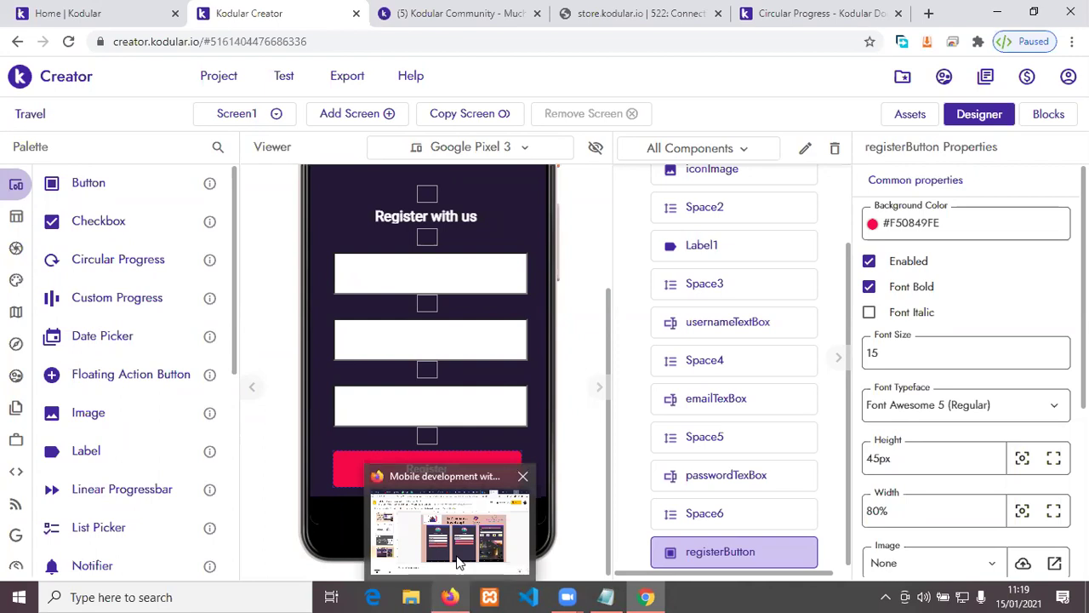
left_click(434, 510)
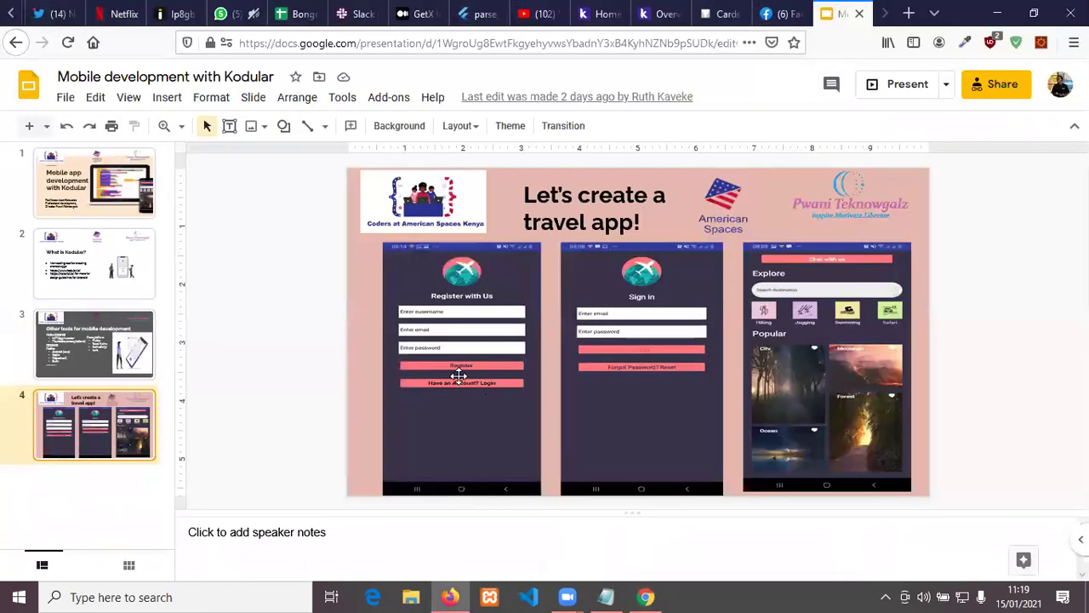
left_click(645, 596)
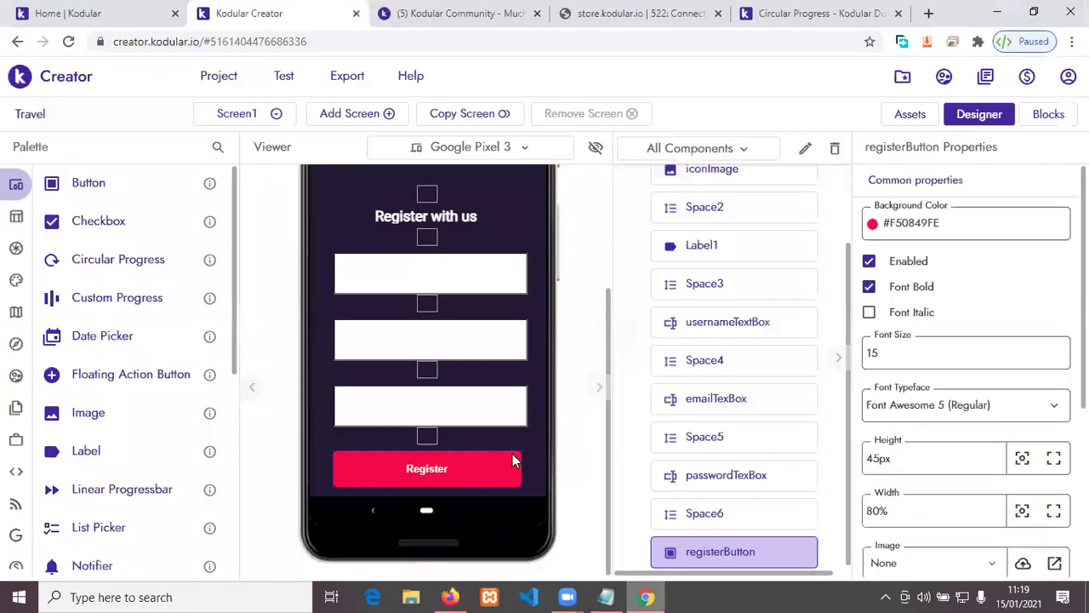
left_click(428, 437)
right_click(427, 434)
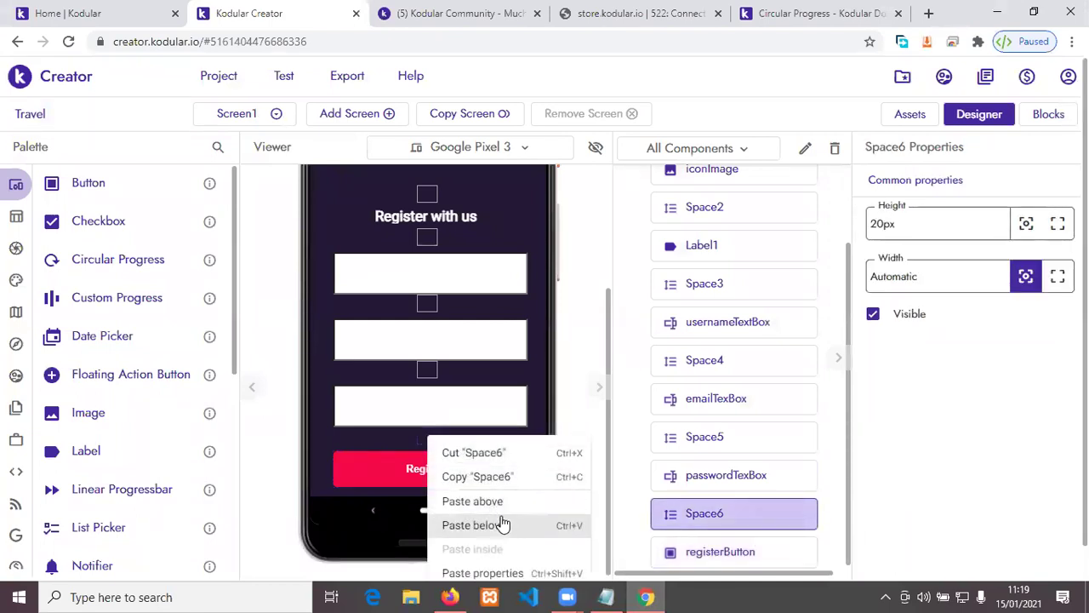
scroll(507, 534, "down", 1)
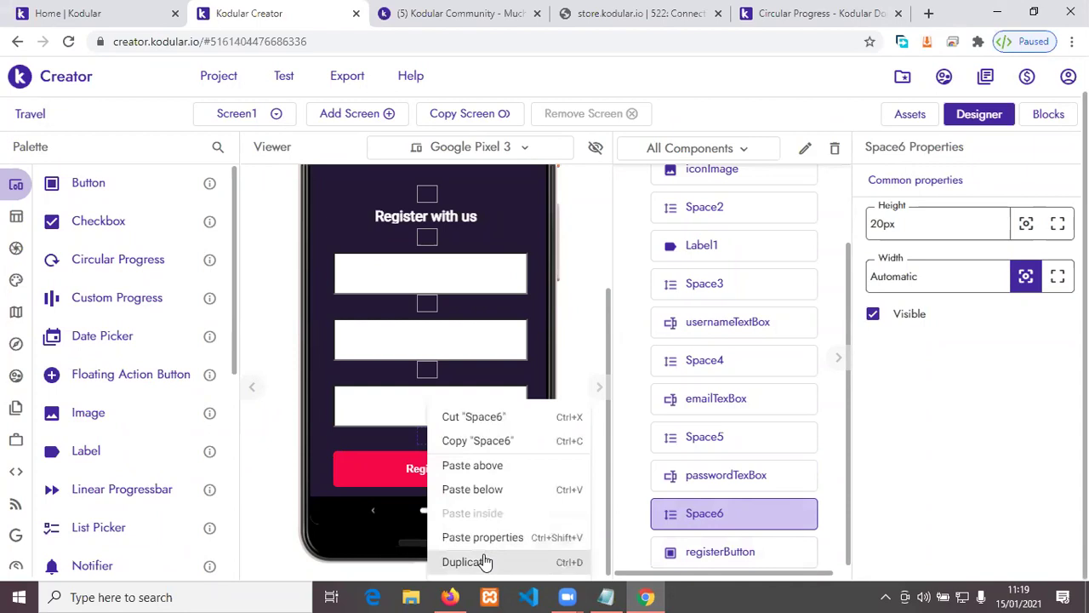
left_click(487, 562)
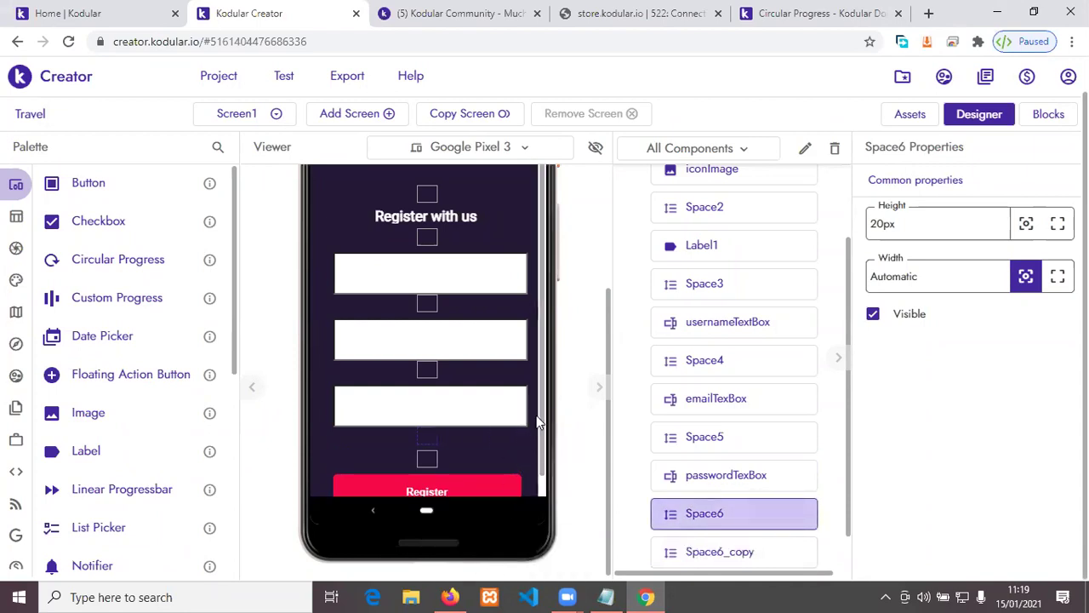
scroll(545, 439, "down", 1)
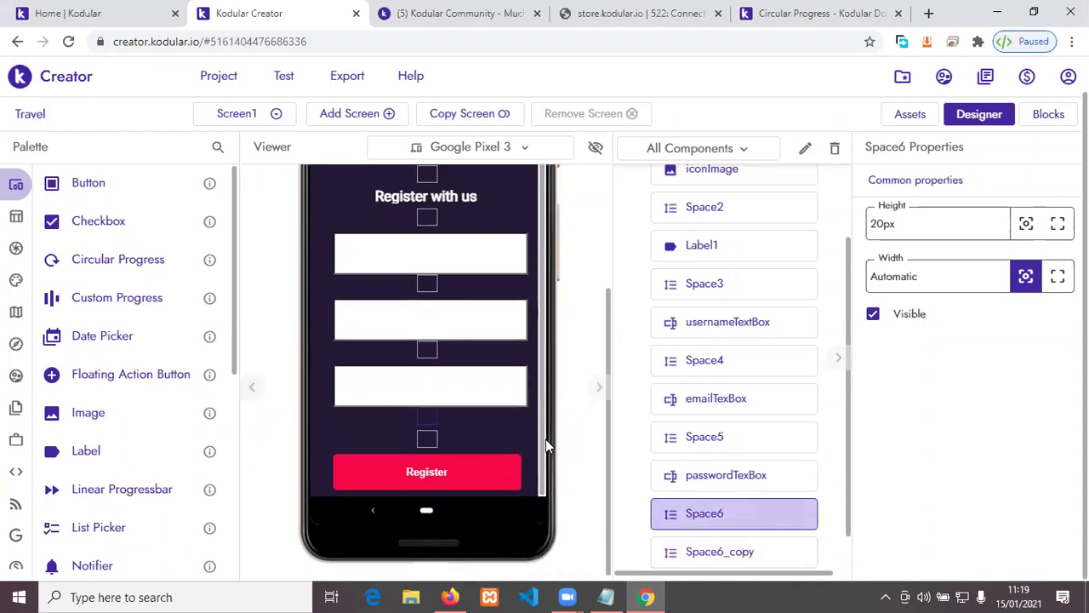
left_click(428, 440)
left_click_drag(430, 443, 446, 489)
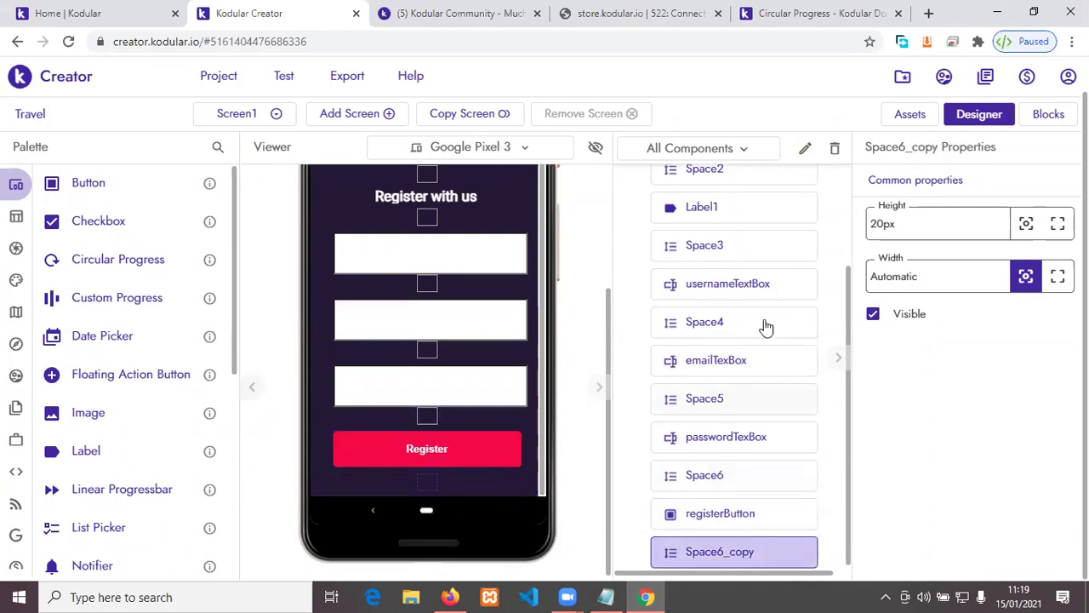
Step: Rename the Space6_copy component as Space7
left_click(805, 149)
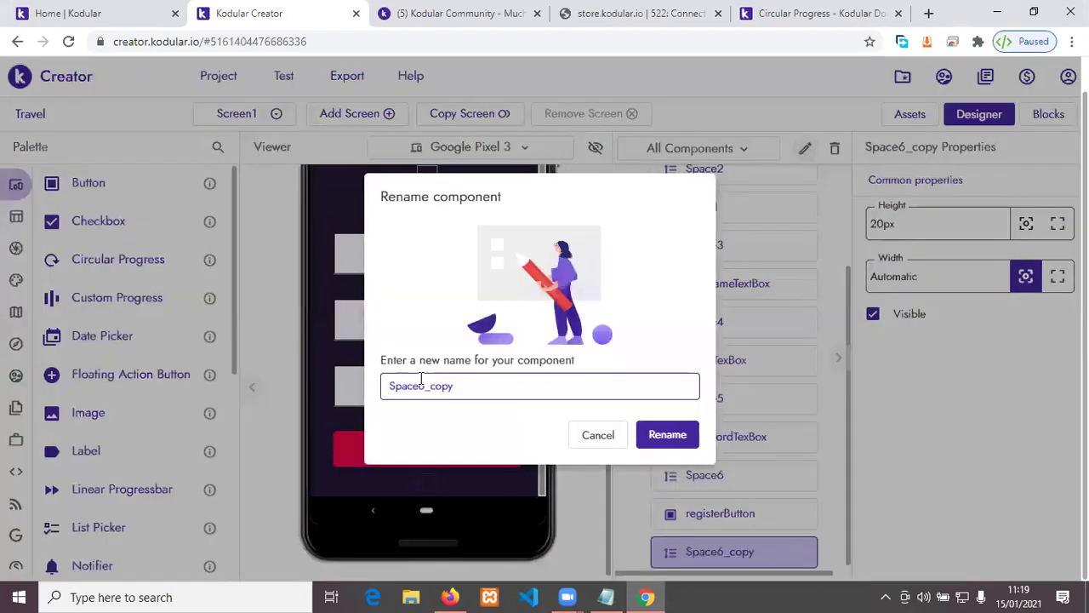
left_click_drag(421, 384, 458, 378)
type("7")
left_click(662, 436)
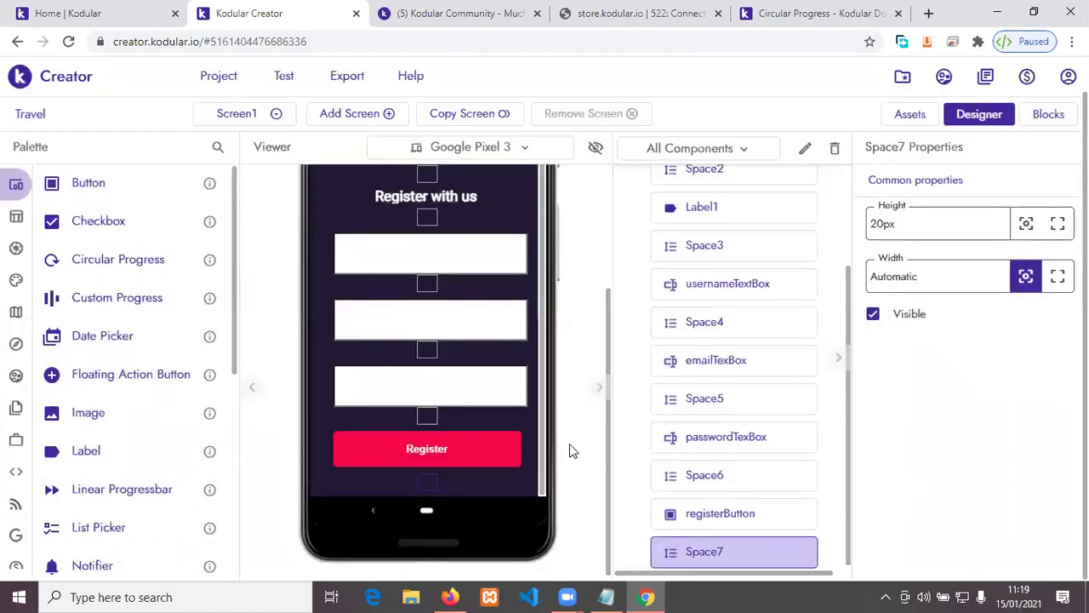
Step: Duplicate the Register button and move Space7 between the two buttons
left_click(506, 445)
right_click(506, 447)
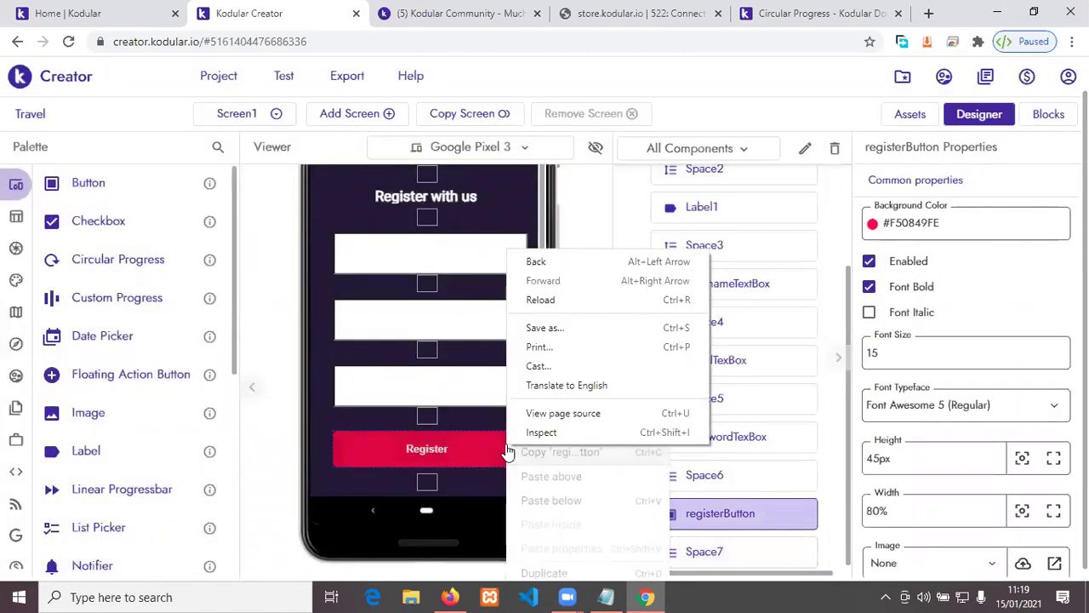
left_click(563, 574)
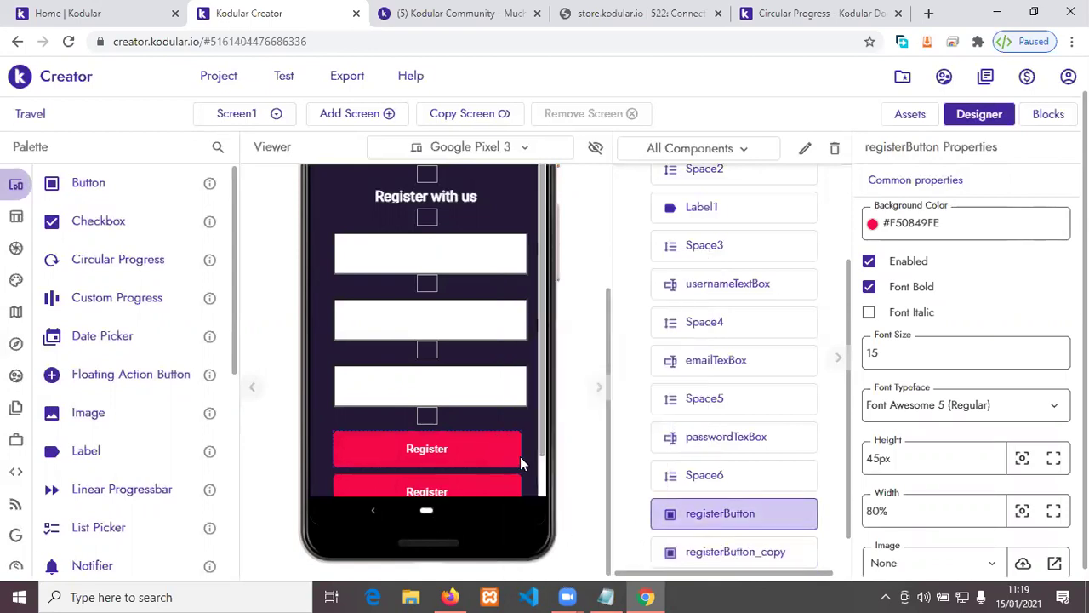
scroll(542, 457, "down", 2)
left_click_drag(467, 455, 473, 506)
left_click_drag(465, 441, 490, 503)
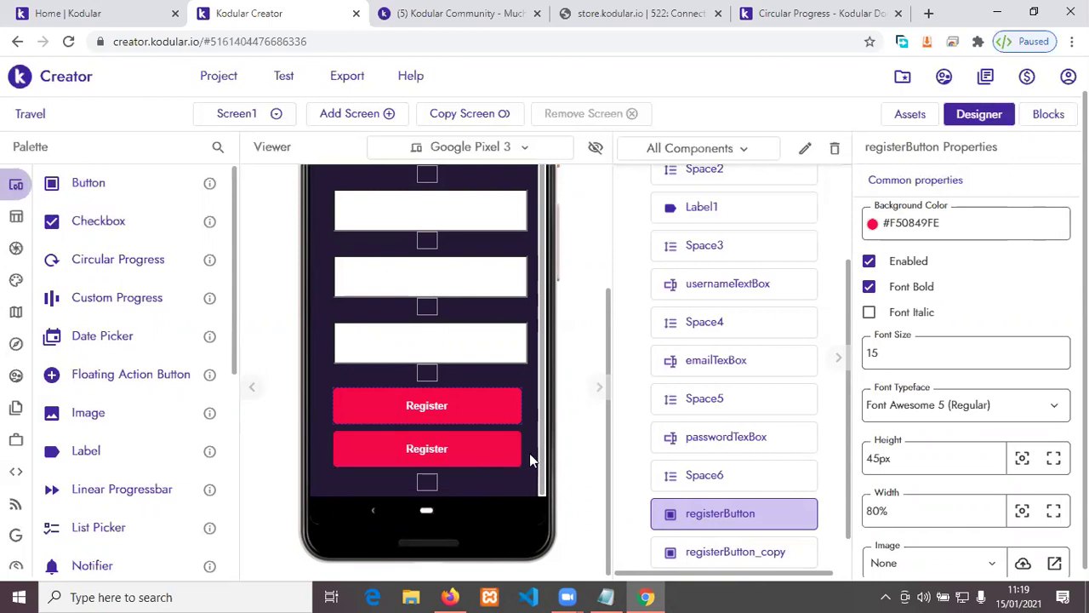
left_click_drag(428, 483, 431, 438)
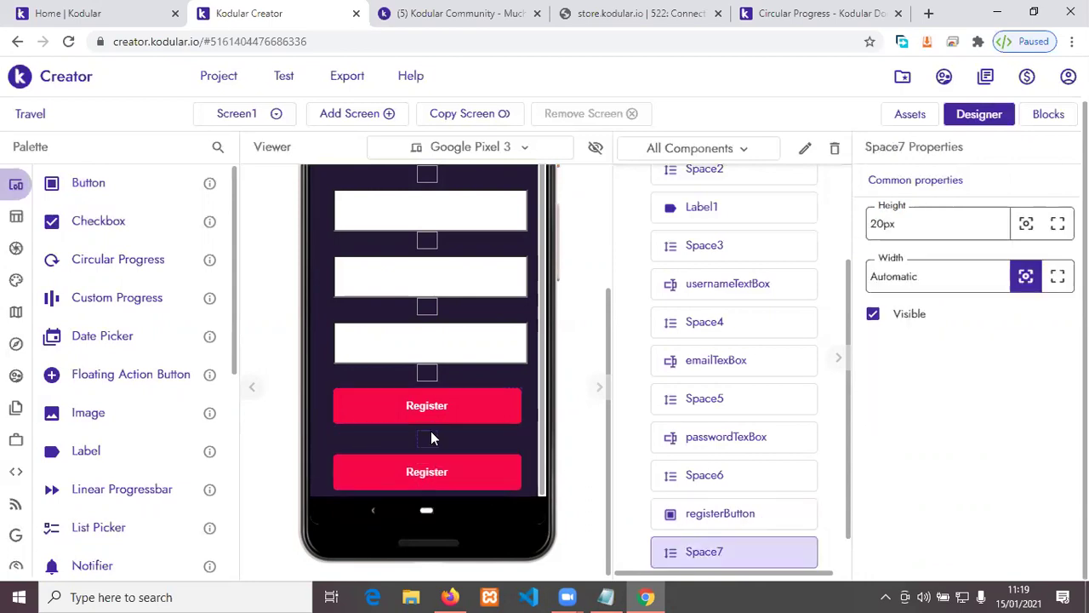
Step: Rename the registerButton_copy component as loginButton
left_click(448, 475)
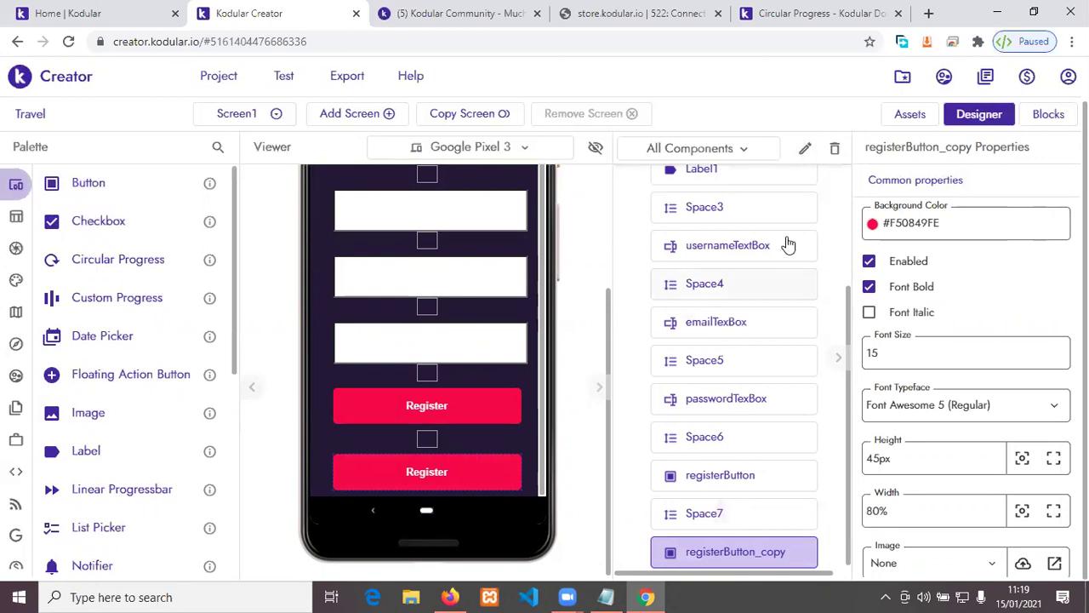
left_click(807, 151)
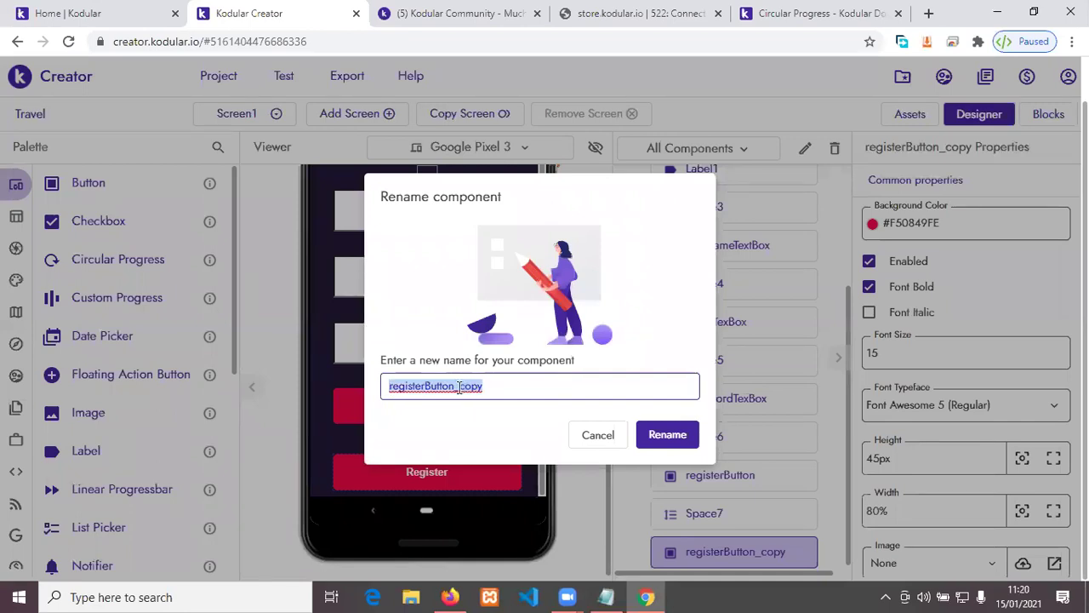
left_click_drag(457, 387, 511, 391)
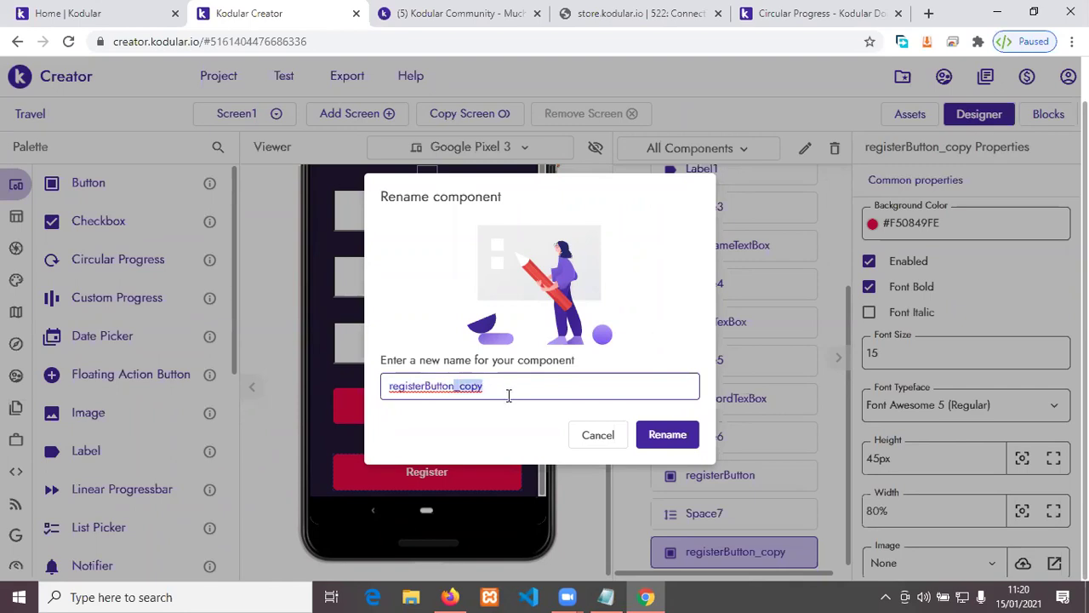
key("BackSpace")
left_click_drag(425, 386, 385, 387)
type("loginButton")
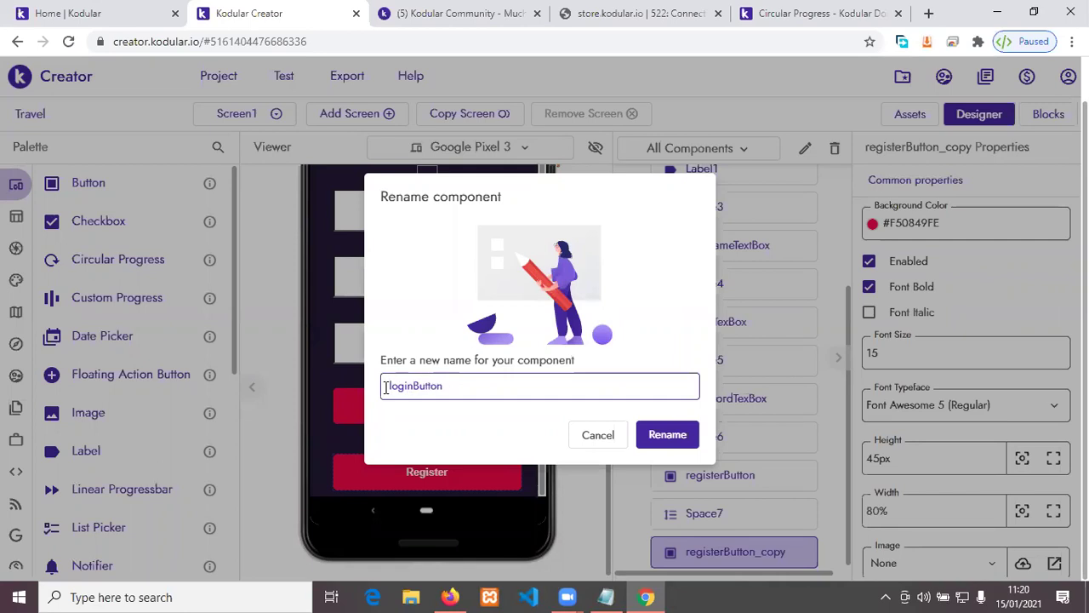
left_click(668, 434)
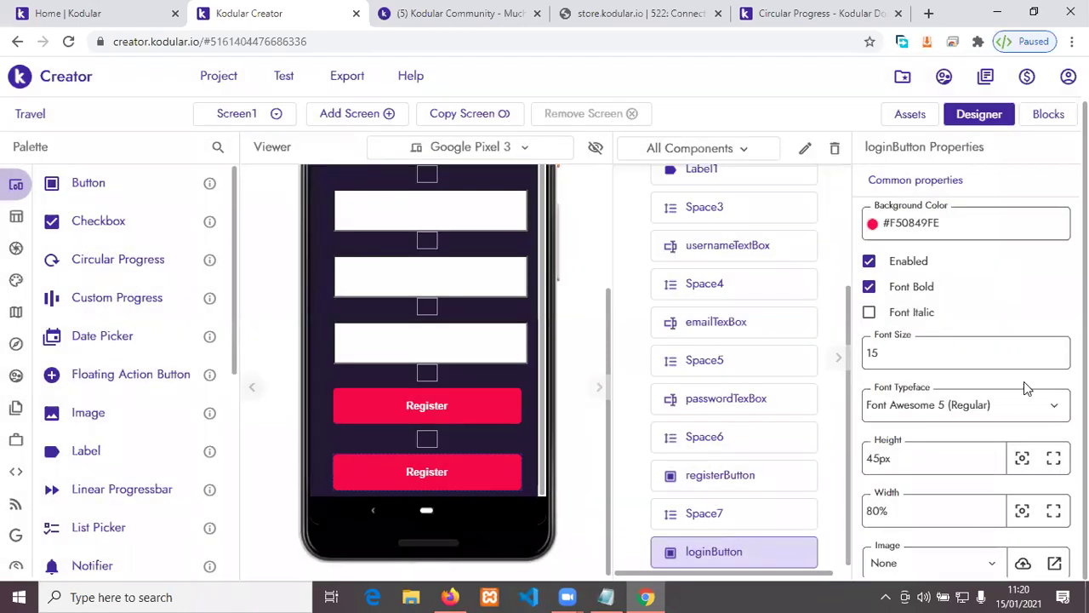
Step: Change the loginButton's text to "Have an account? Login"
scroll(1024, 400, "down", 3)
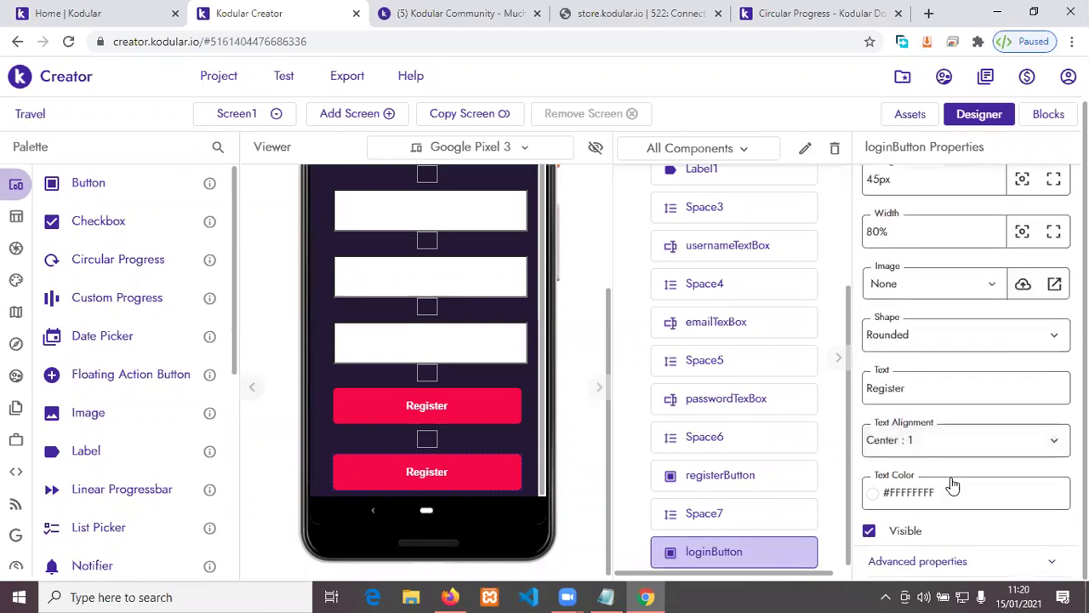
scroll(949, 472, "up", 1)
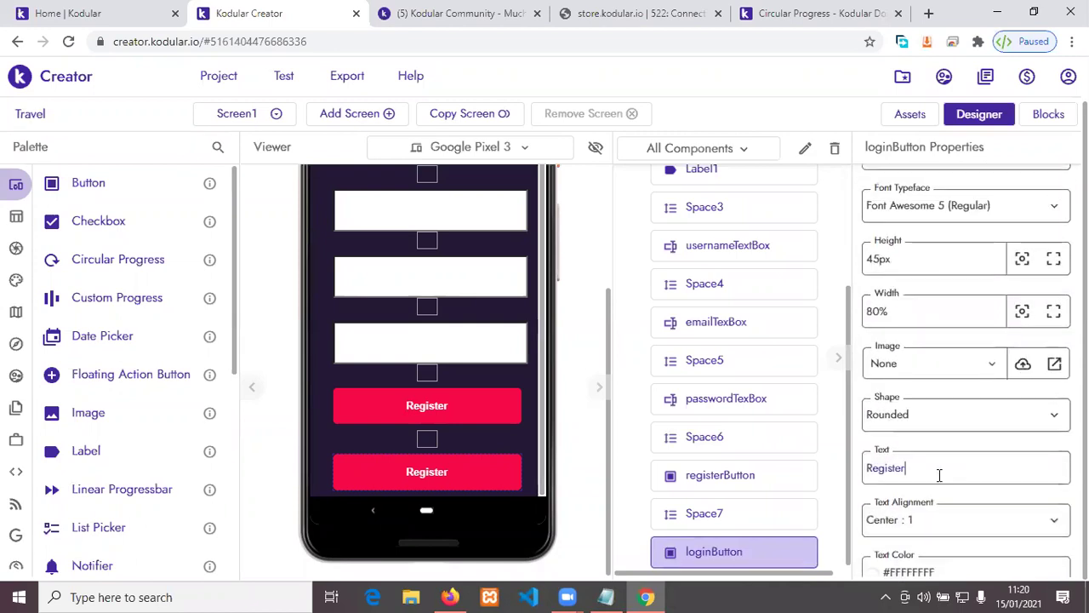
left_click_drag(940, 475, 857, 468)
type("Have")
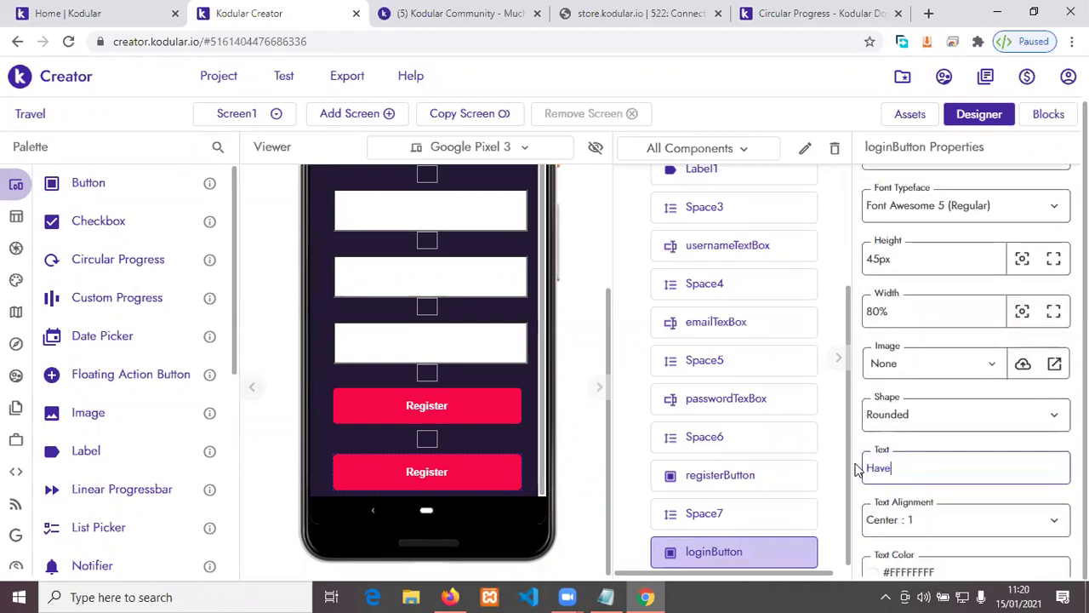
type(" an account? Login")
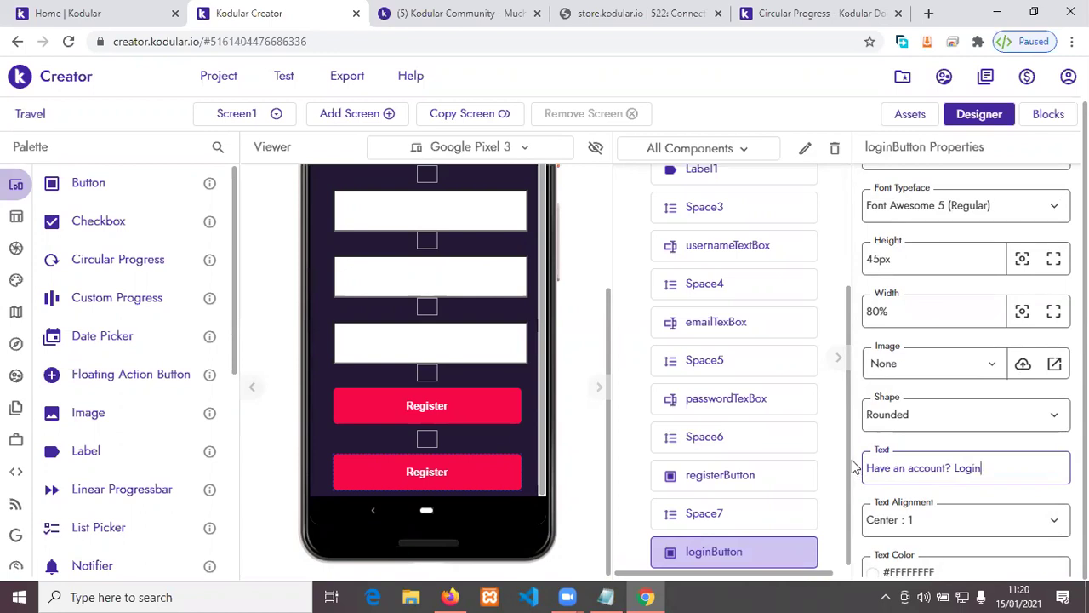
left_click(531, 430)
Step: Set the loginButton's background color to the transparent default color #FFFFFF00
left_click(498, 513)
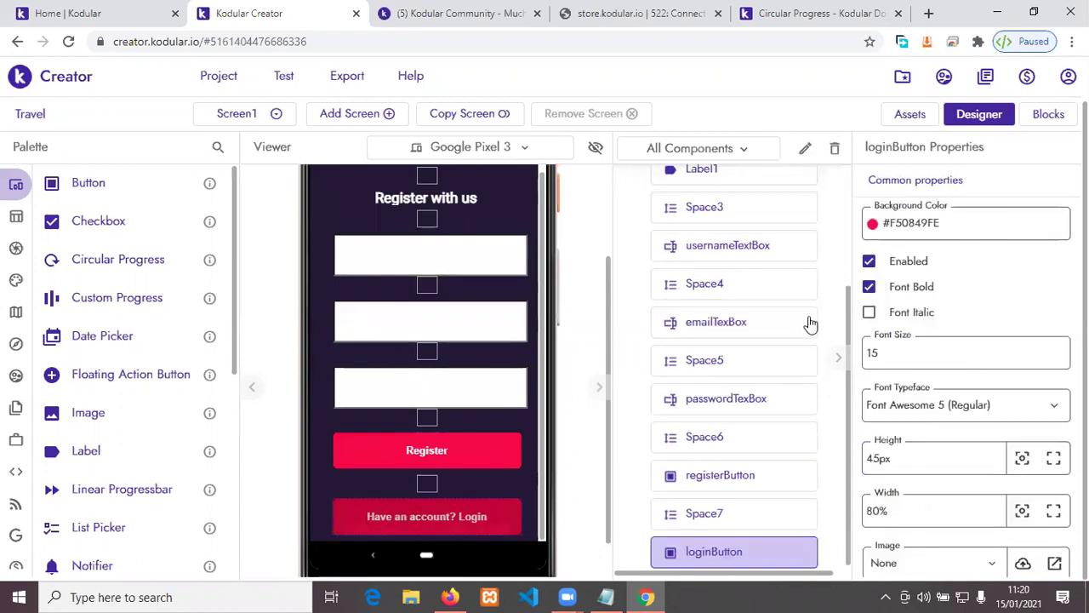
left_click(894, 239)
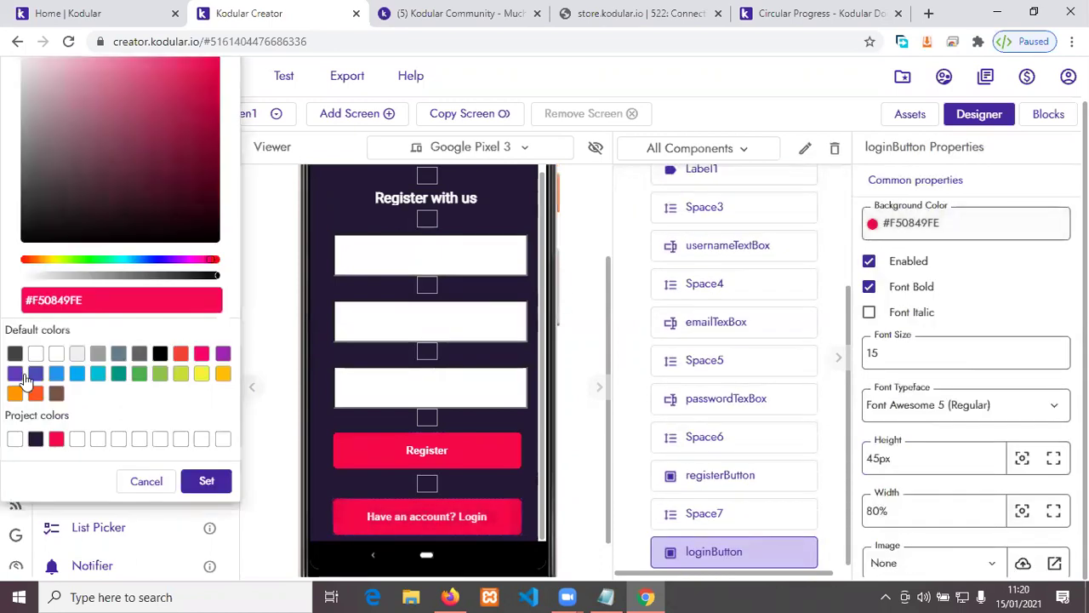
left_click(56, 353)
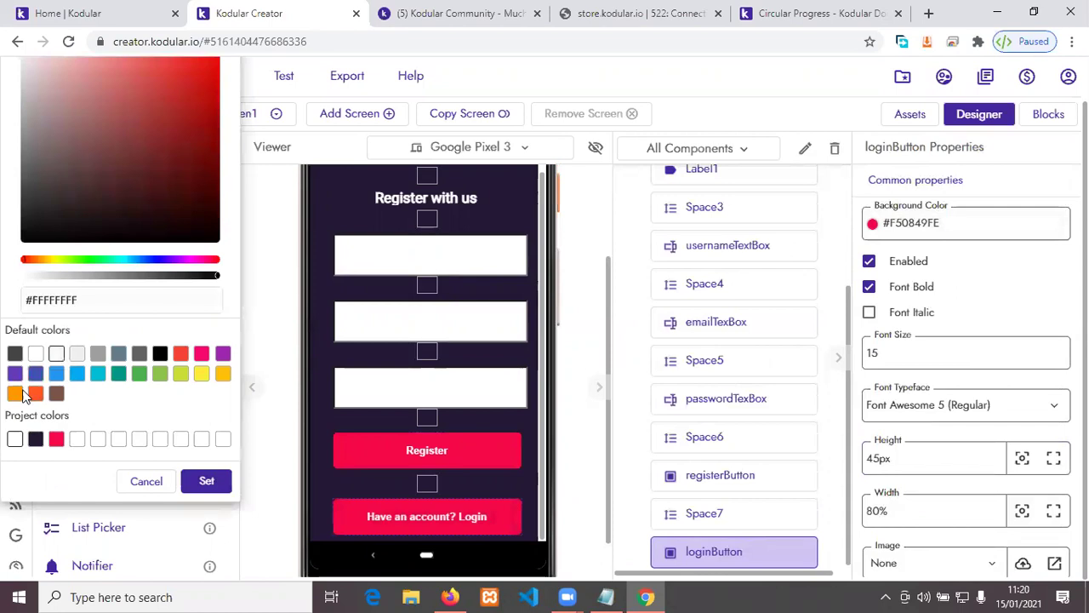
left_click(35, 353)
left_click(205, 482)
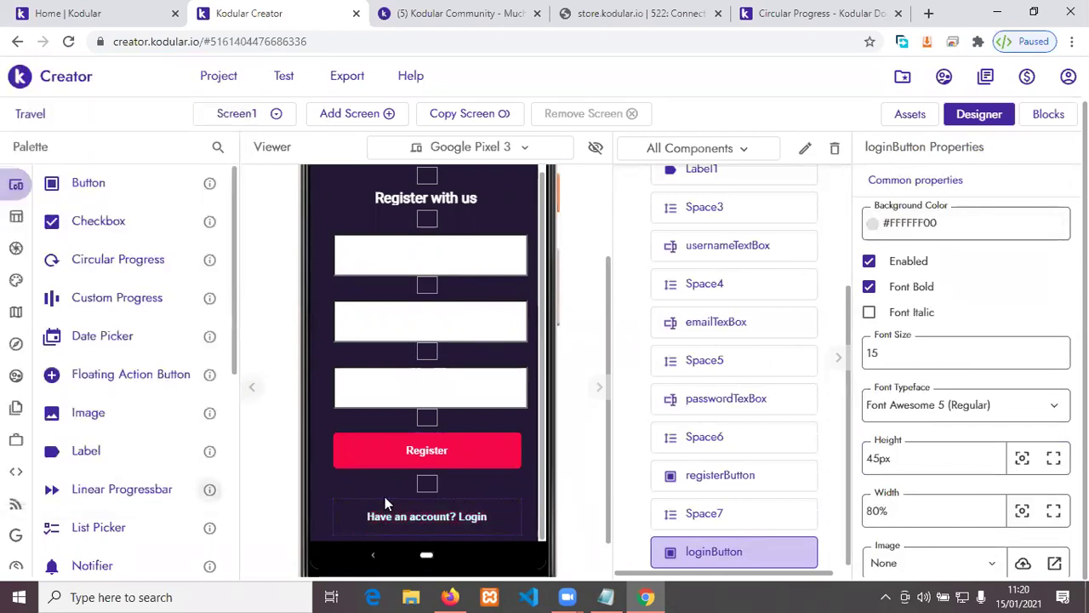
left_click(452, 558)
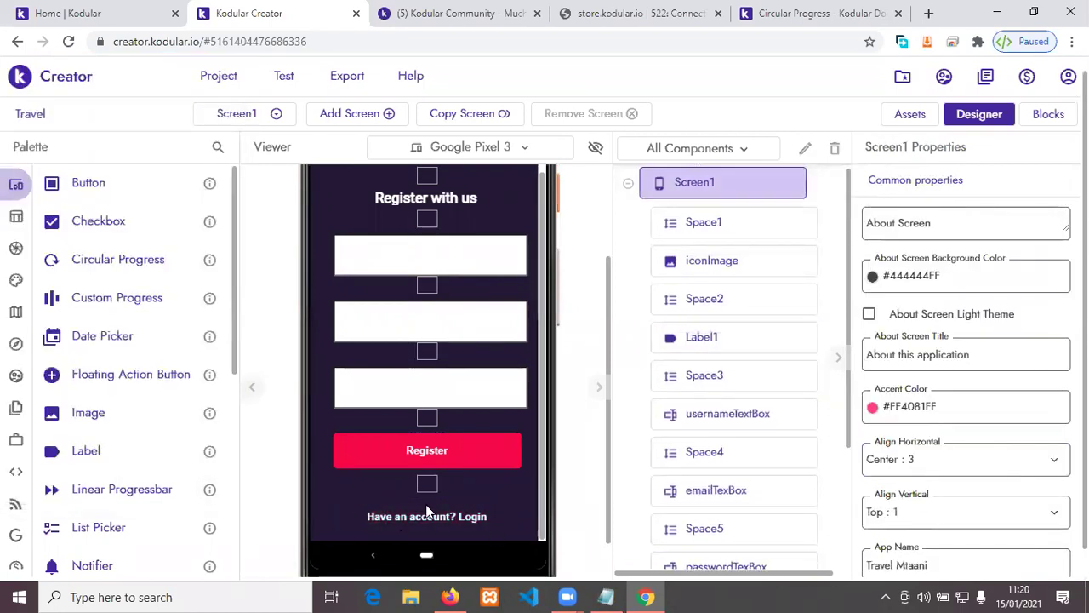
scroll(421, 521, "down", 1)
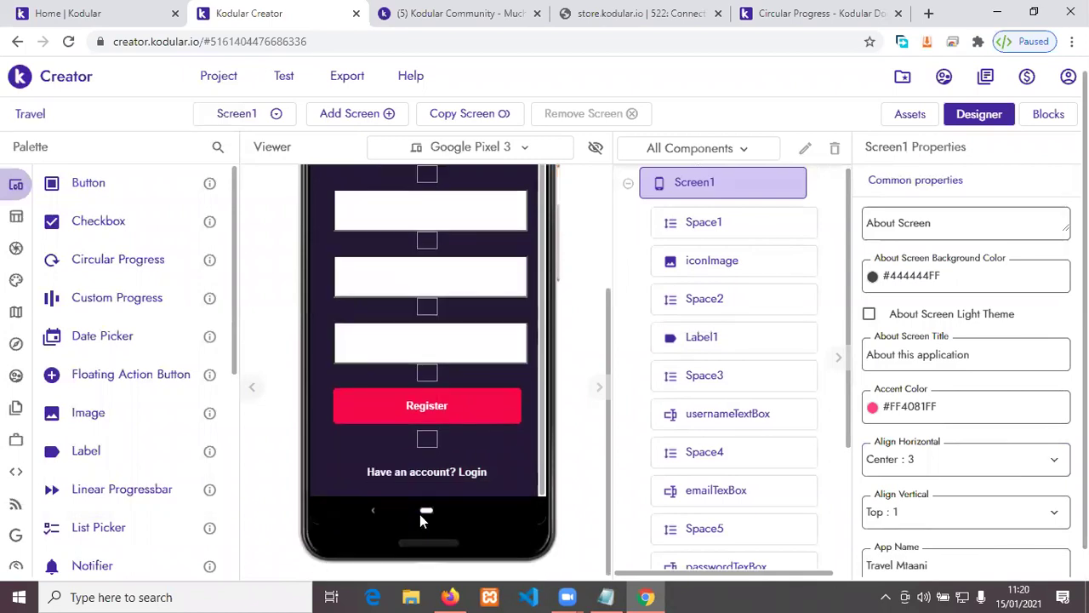
left_click(444, 472)
left_click(929, 234)
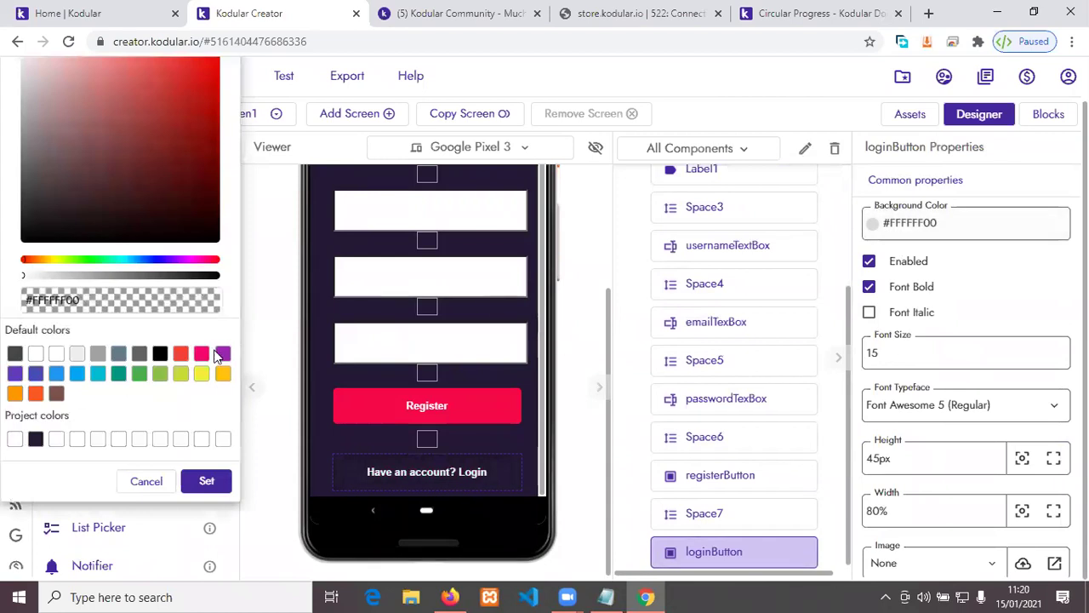
left_click(146, 481)
Step: Copy the background color code of the registerButton, leaving its color as it is
left_click(470, 413)
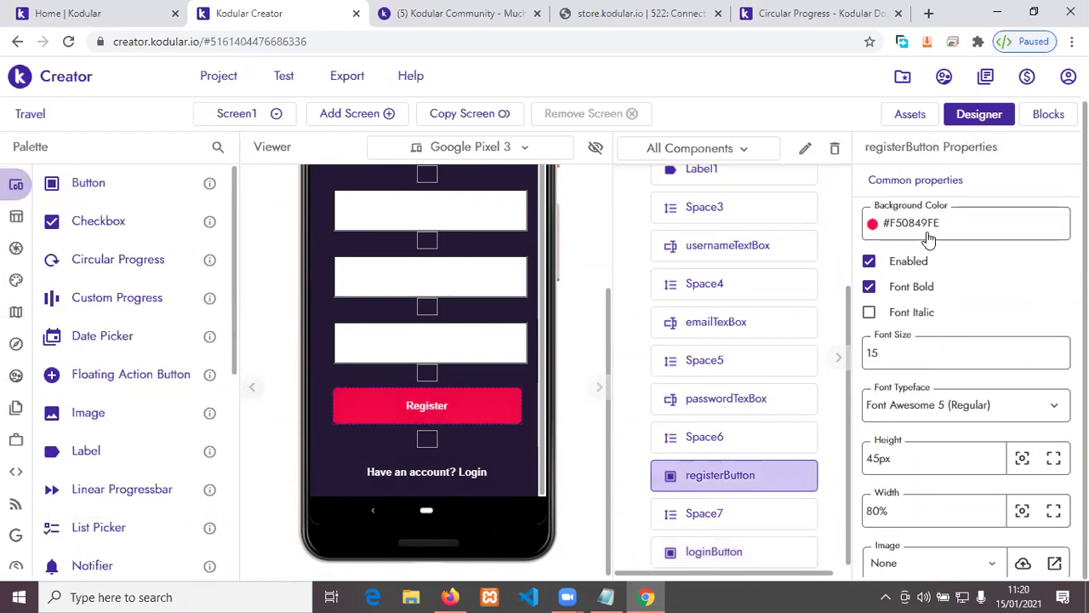
left_click(928, 235)
double_click(116, 303)
key("ctrl+c")
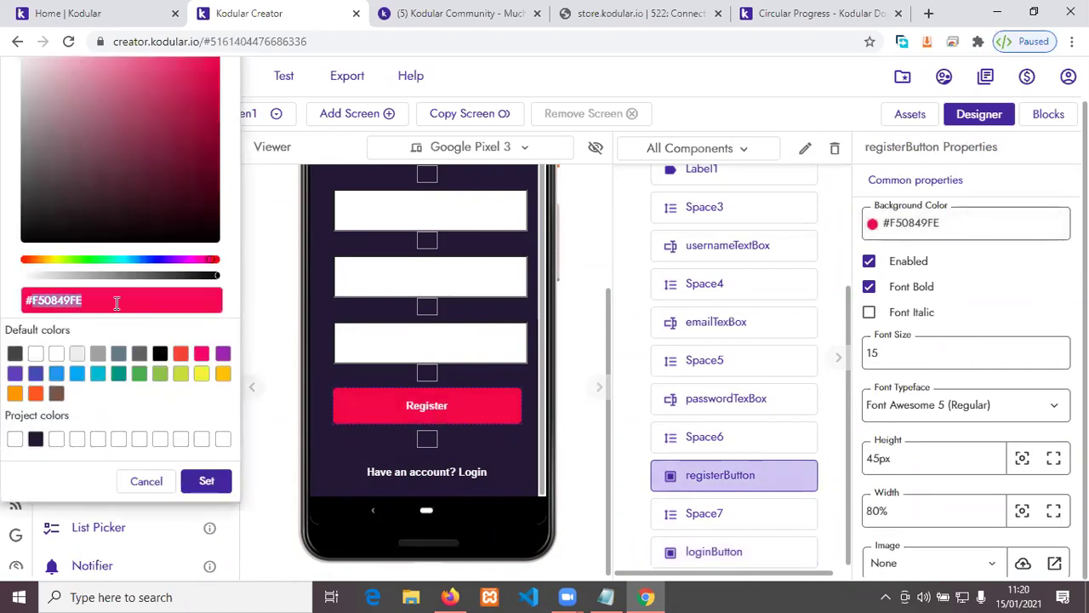
left_click(148, 481)
Step: Set the loginButton's background color to #F50849FE
left_click(392, 470)
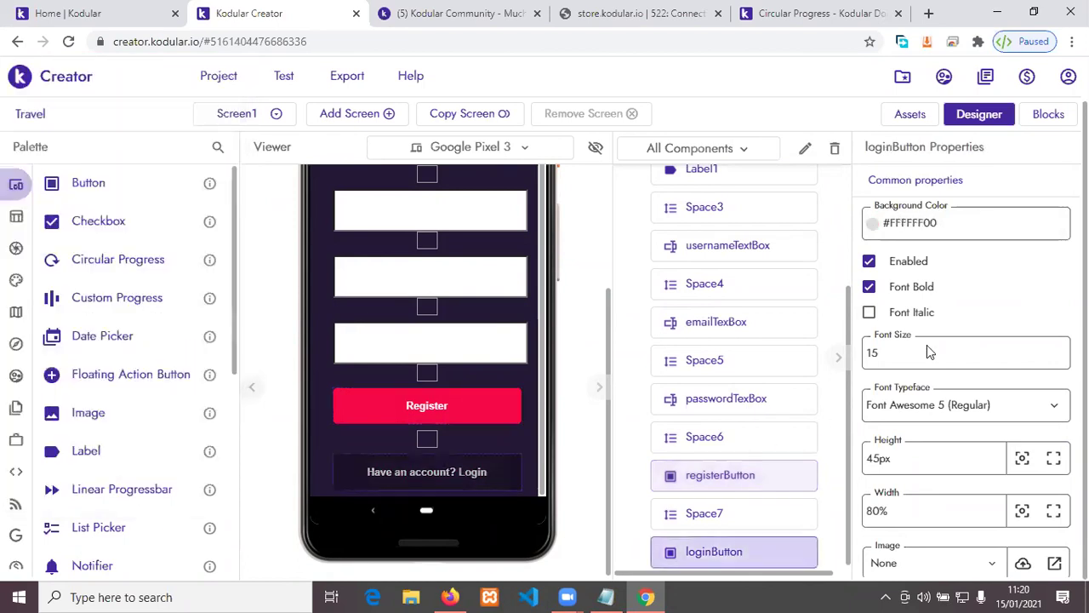
left_click(961, 238)
double_click(87, 302)
key("ctrl+v")
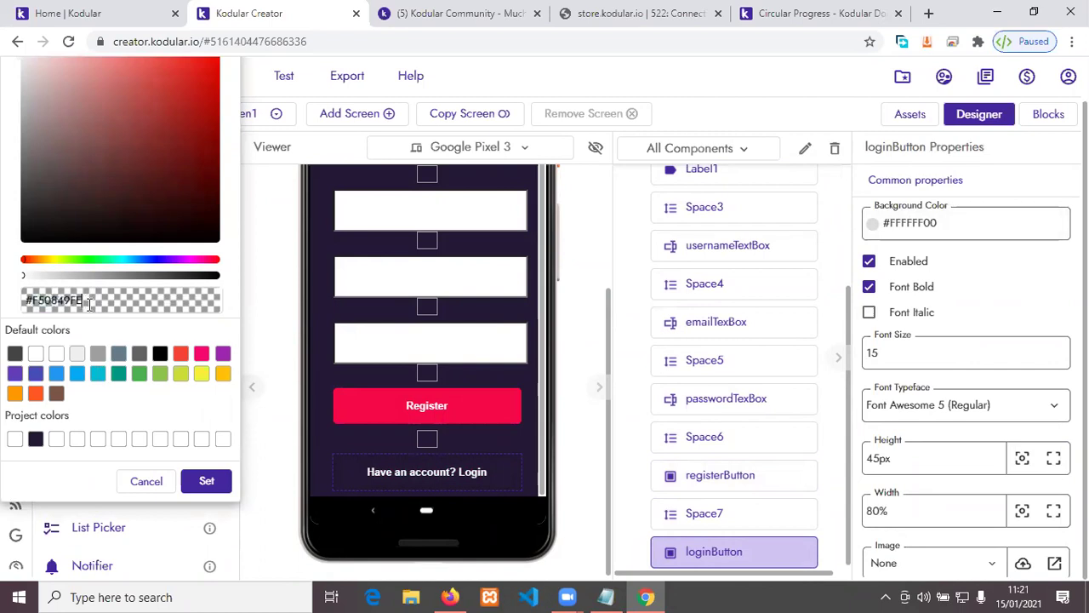
left_click(209, 482)
left_click(486, 442)
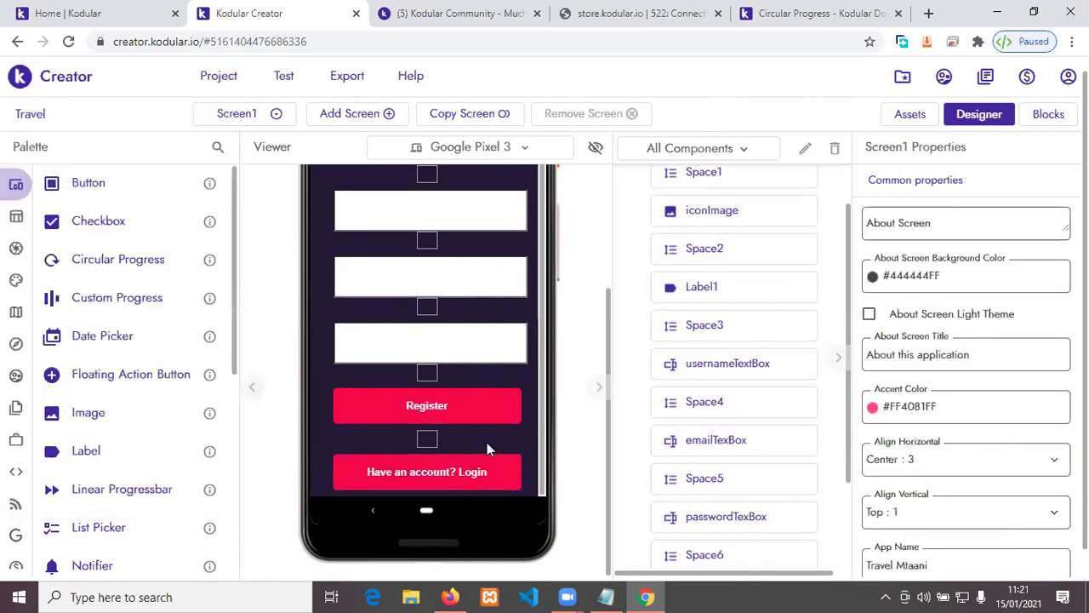
Step: Duplicate the spacer between the register and login buttons and place the copy below the loginButton
left_click(427, 443)
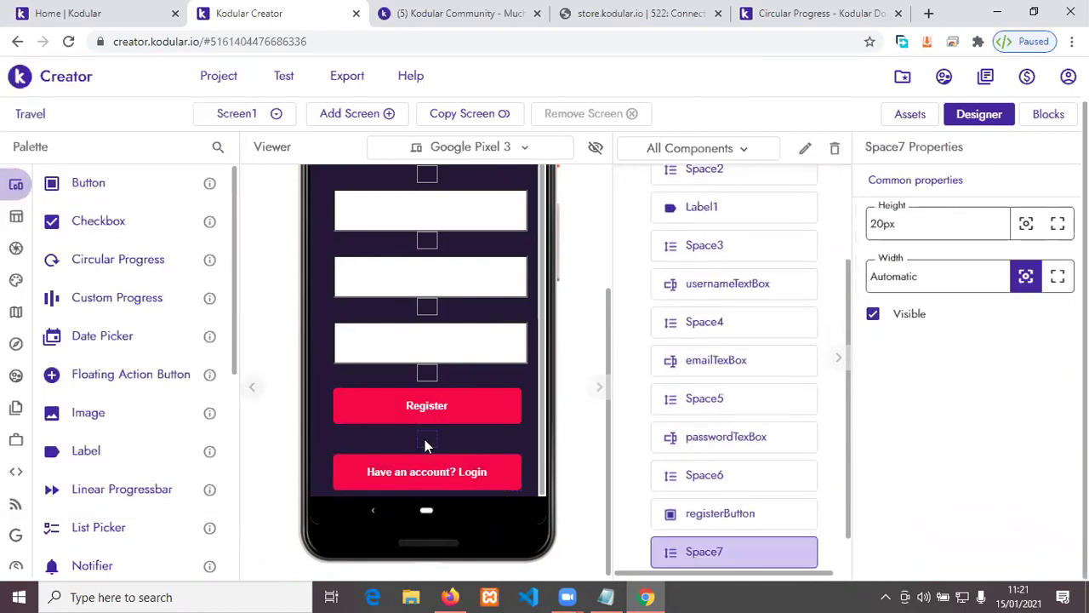
right_click(427, 443)
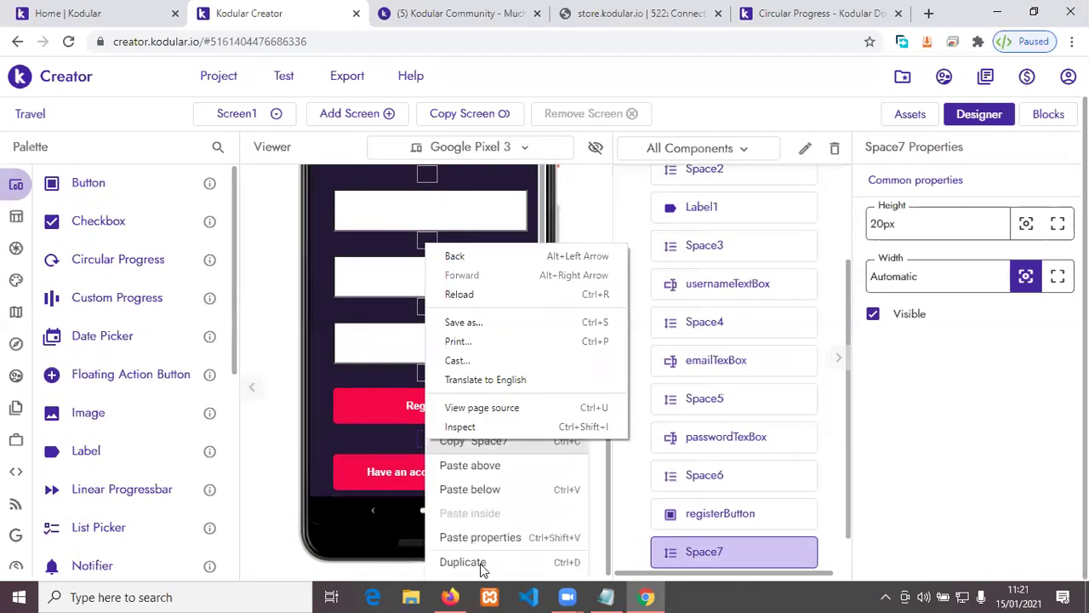
left_click(429, 530)
left_click_drag(428, 451, 432, 500)
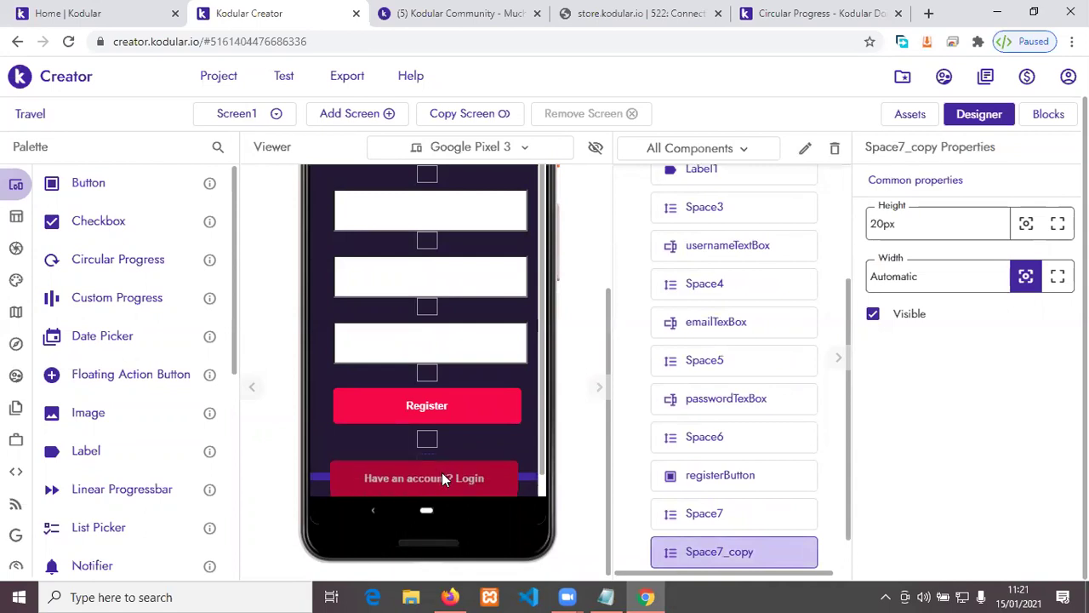
left_click(440, 451)
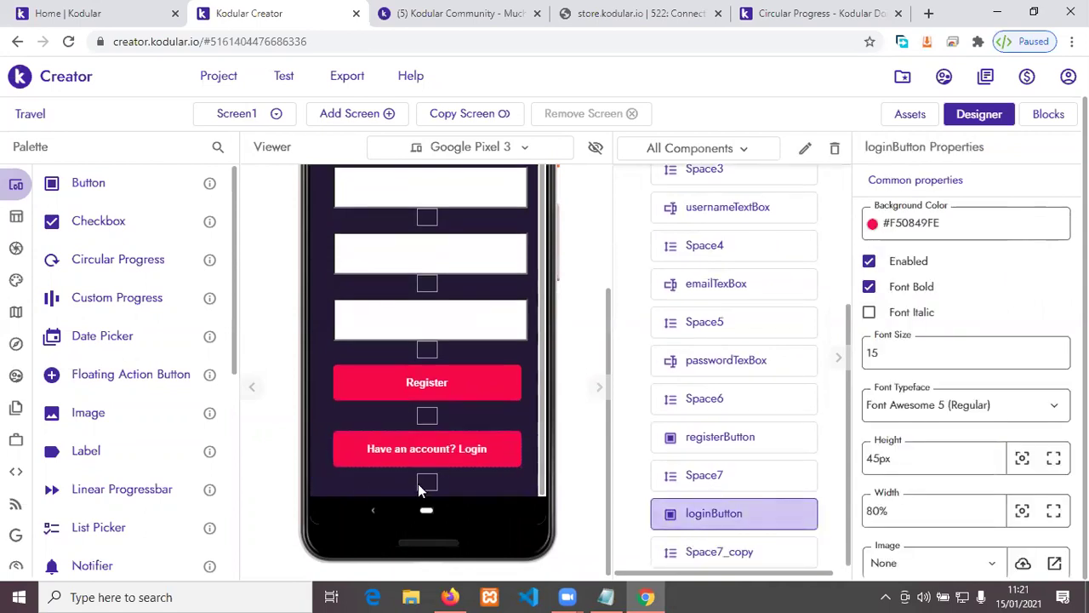
Step: Rename the duplicated spacer below the loginButton to Space8
left_click(418, 484)
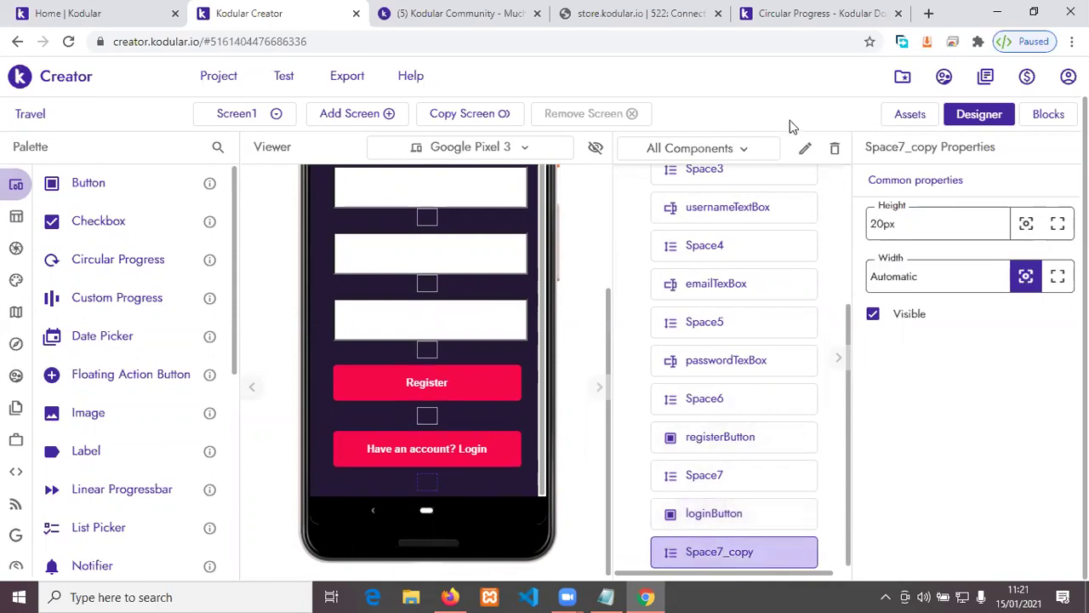
left_click(805, 148)
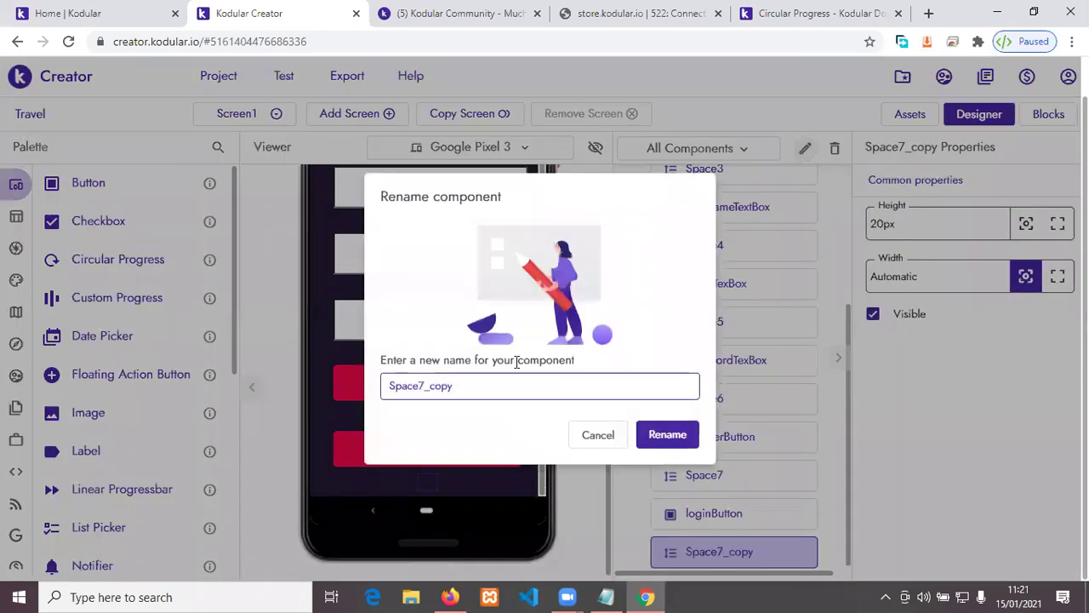
left_click_drag(417, 387, 465, 382)
type("8")
left_click(652, 438)
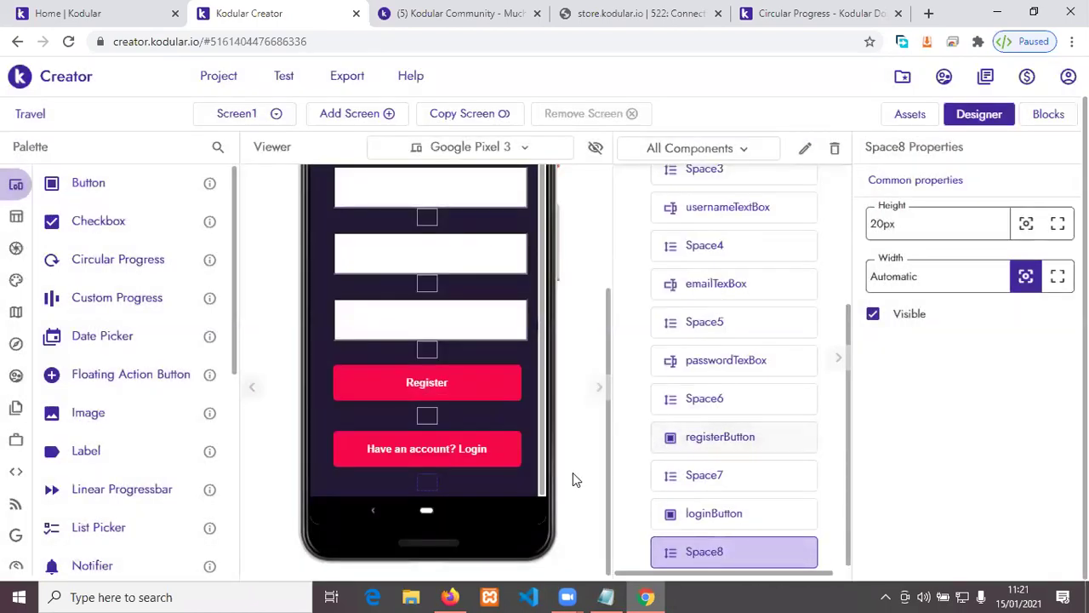
Step: Review the whole registration screen layout from the icon and heading down to the login button
left_click(530, 424)
scroll(529, 423, "up", 3)
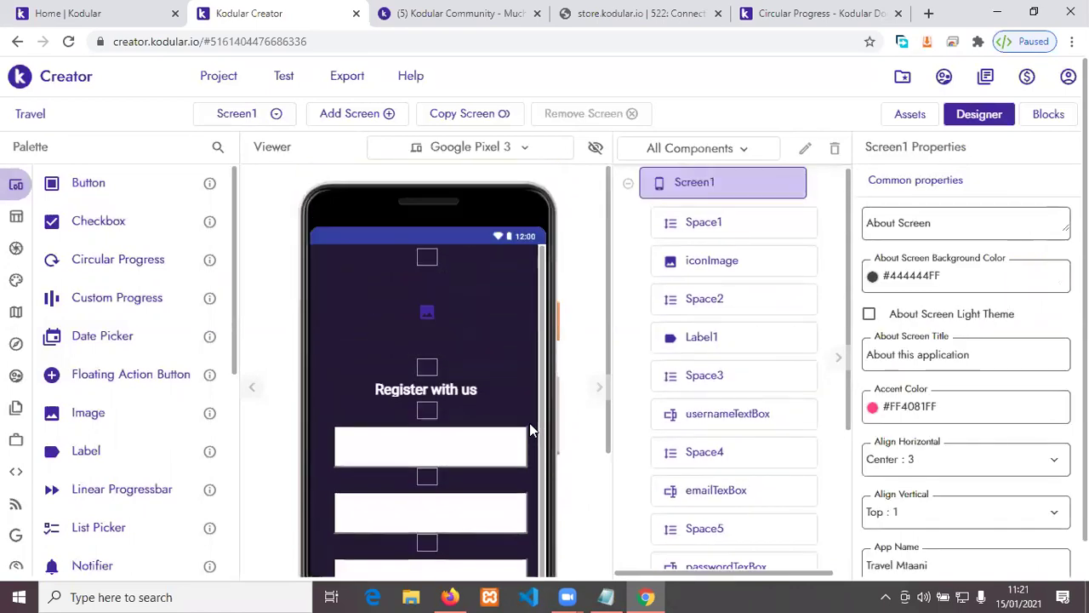
scroll(529, 430, "down", 3)
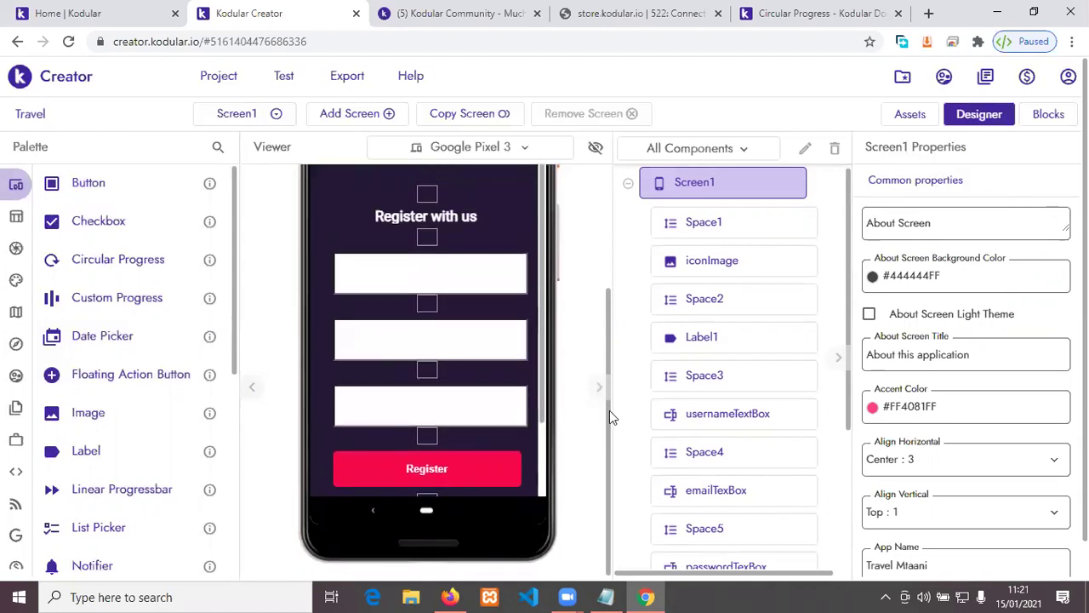
scroll(588, 456, "up", 3)
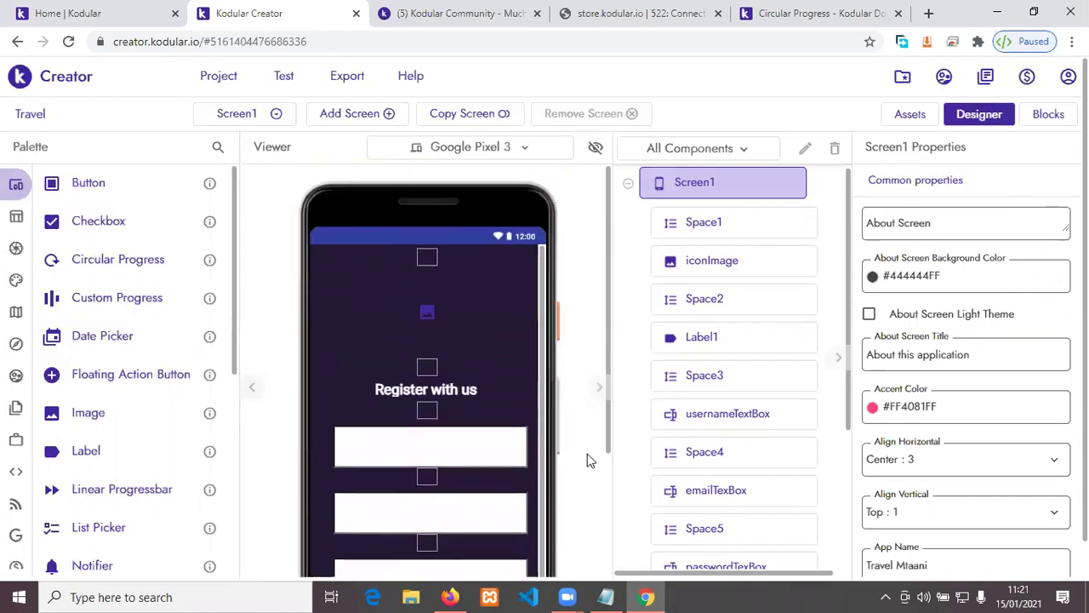
scroll(587, 457, "down", 3)
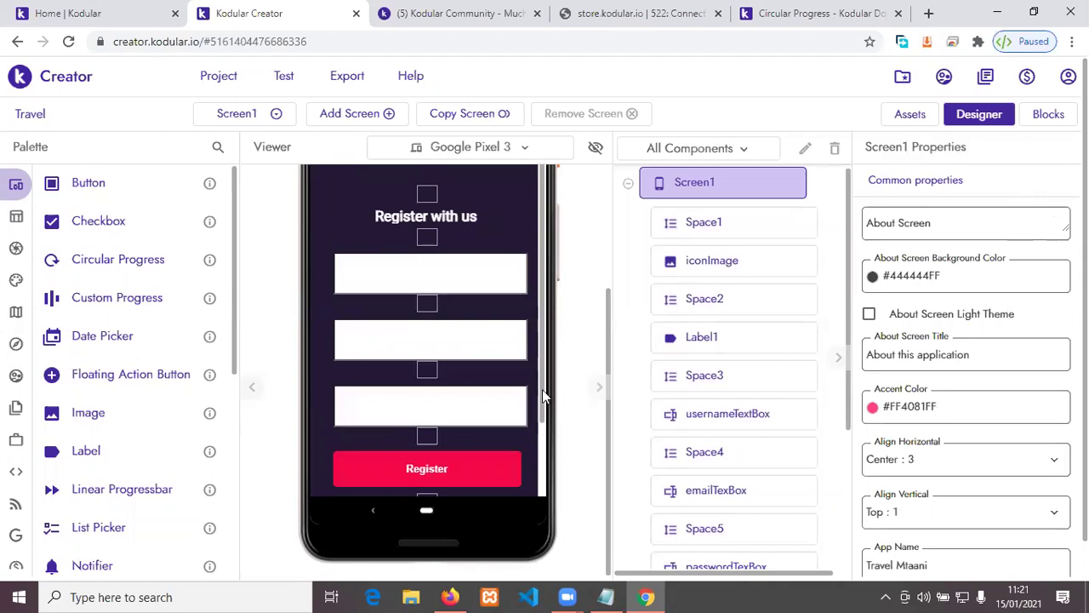
scroll(542, 389, "down", 3)
scroll(542, 391, "up", 3)
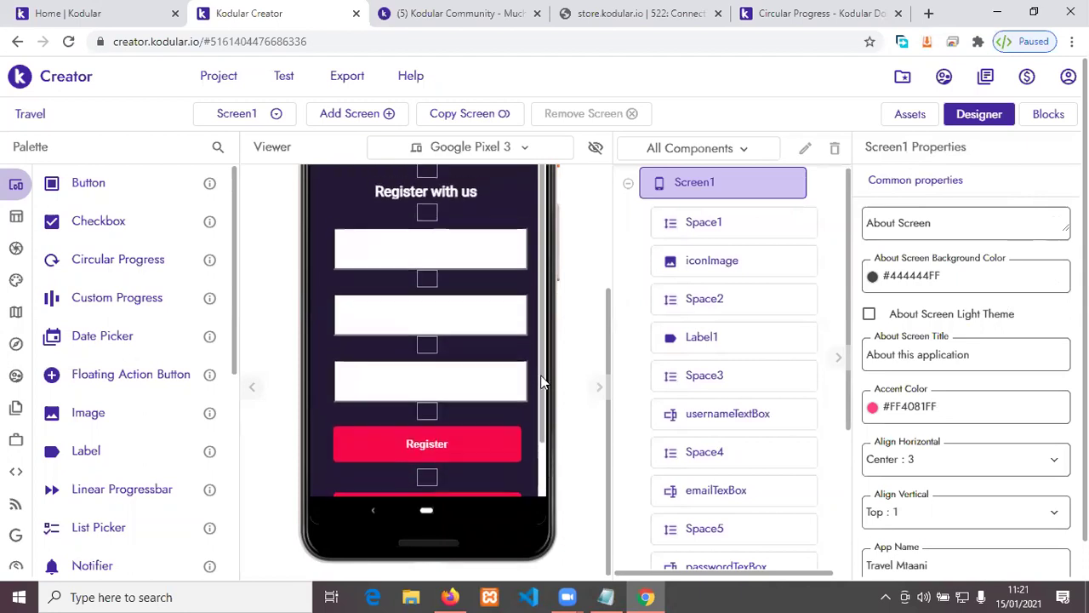
scroll(542, 319, "down", 3)
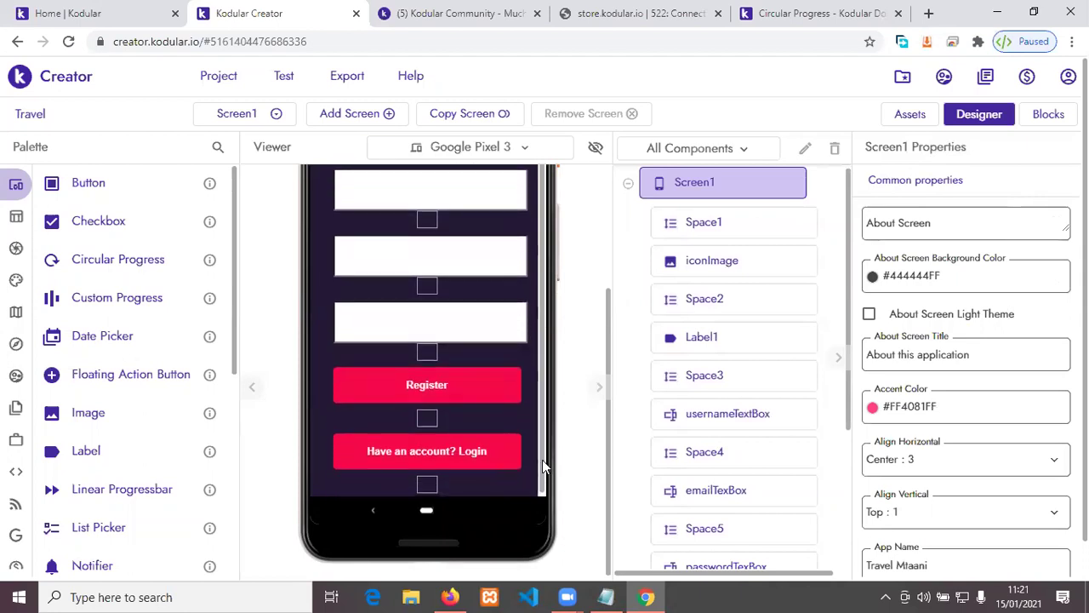
scroll(445, 333, "up", 3)
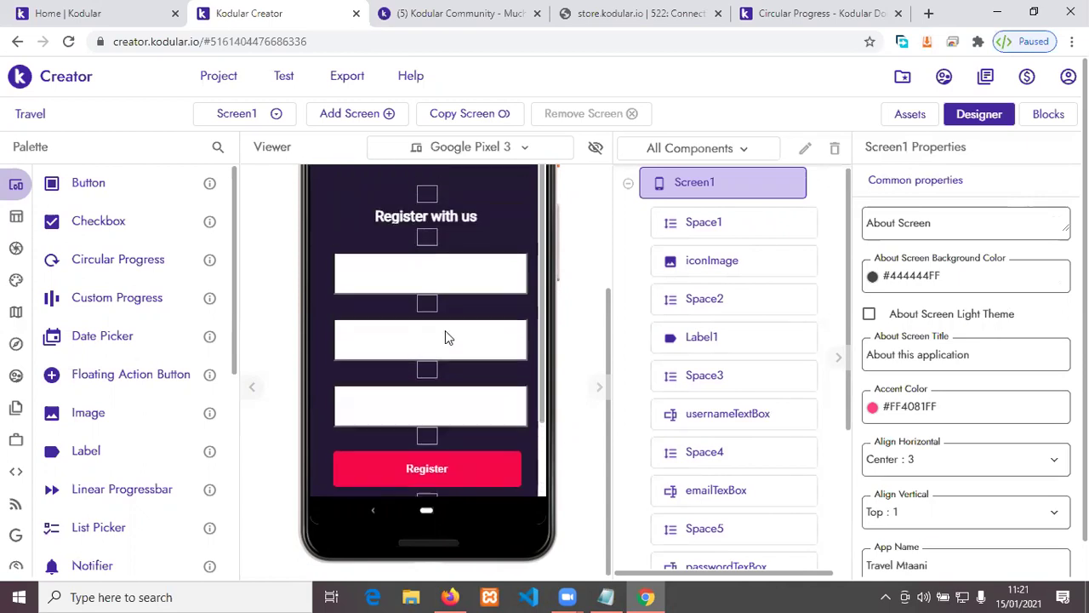
scroll(563, 389, "up", 3)
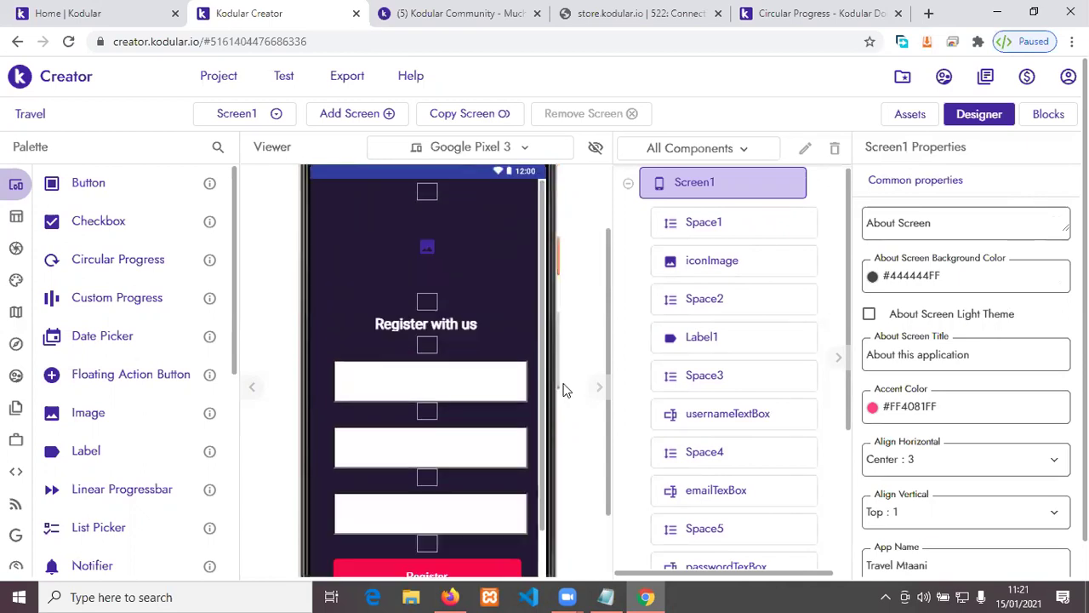
scroll(563, 389, "up", 3)
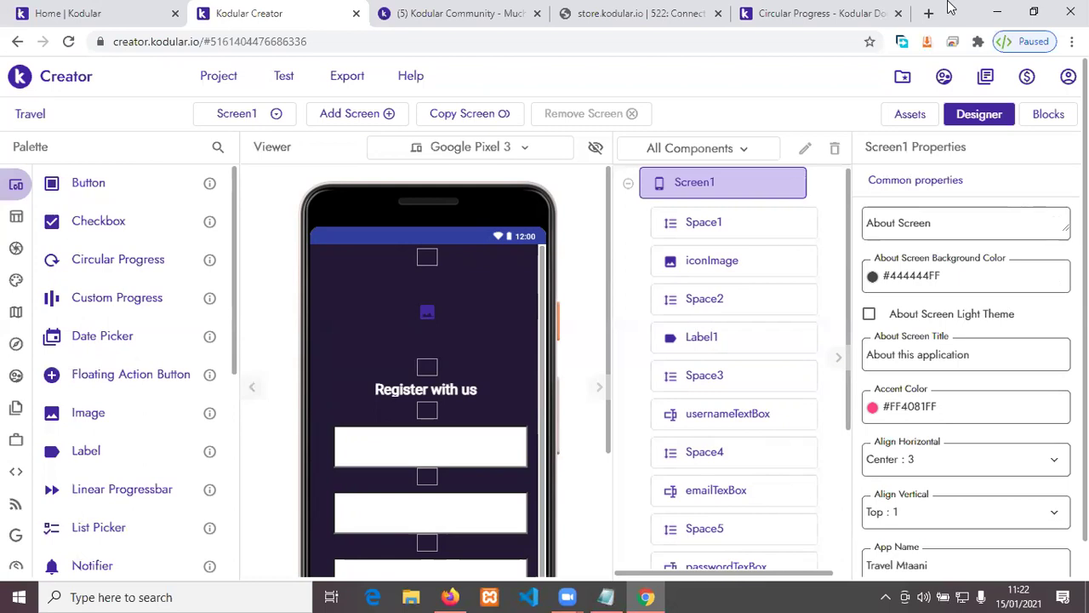
Step: Select the iconImage component, then open flaticon.com in a new browser tab
left_click(417, 335)
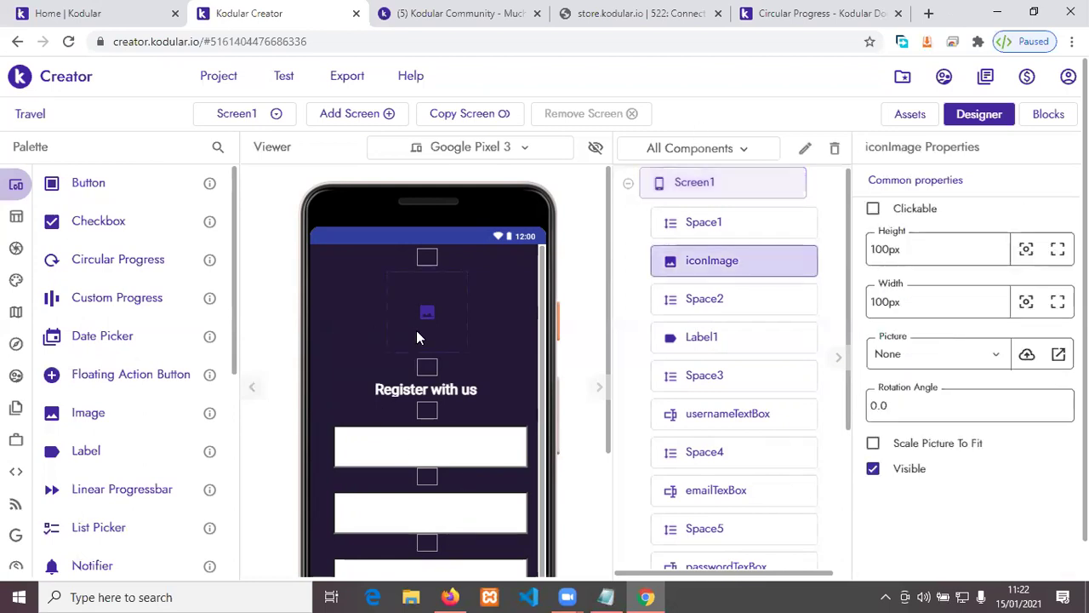
left_click(928, 14)
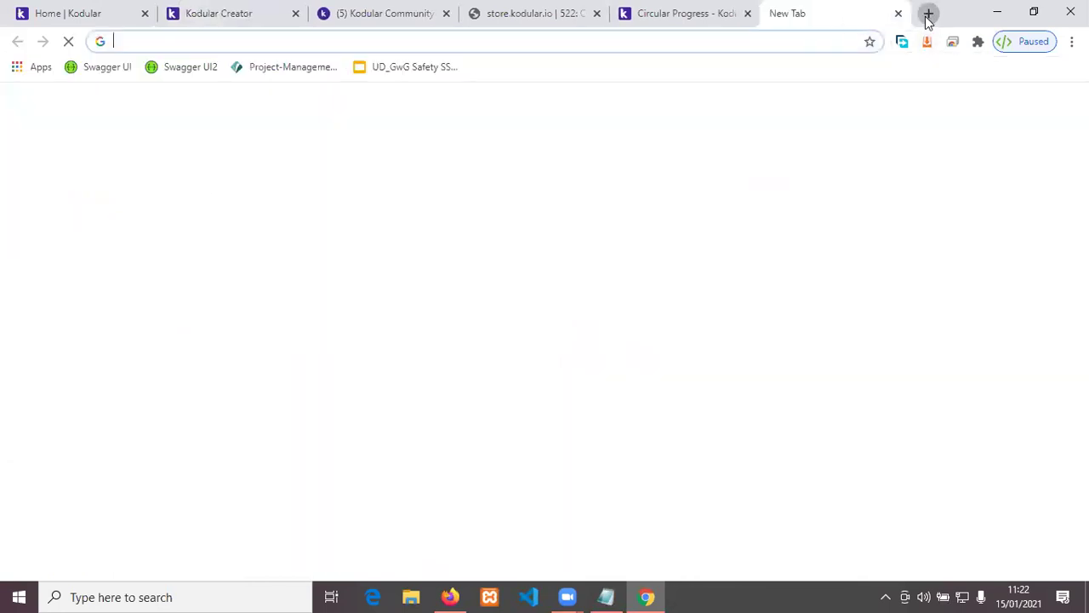
left_click(799, 43)
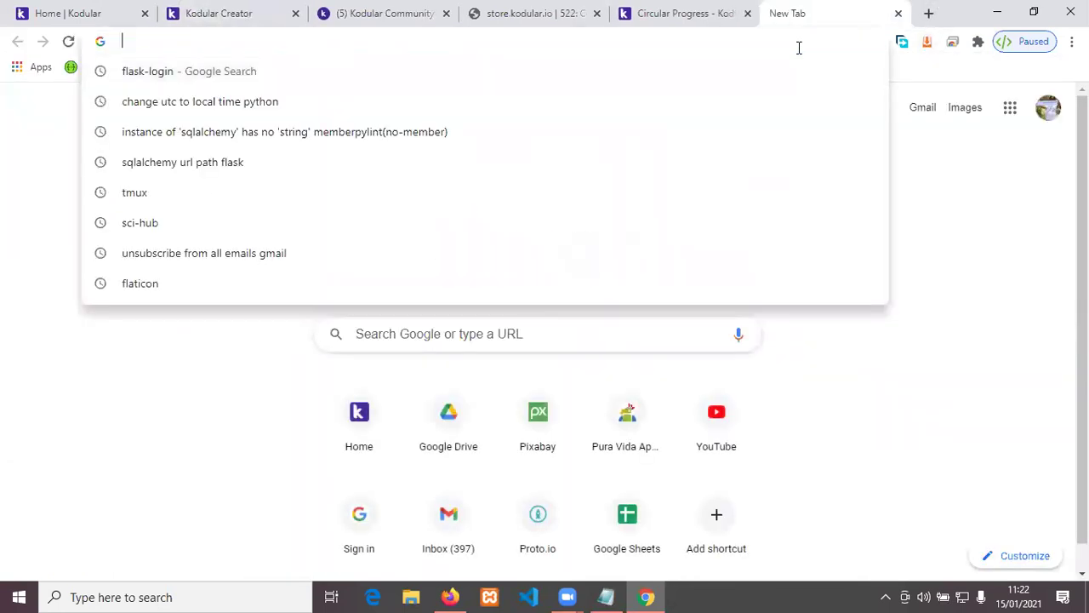
type("flaticon.com")
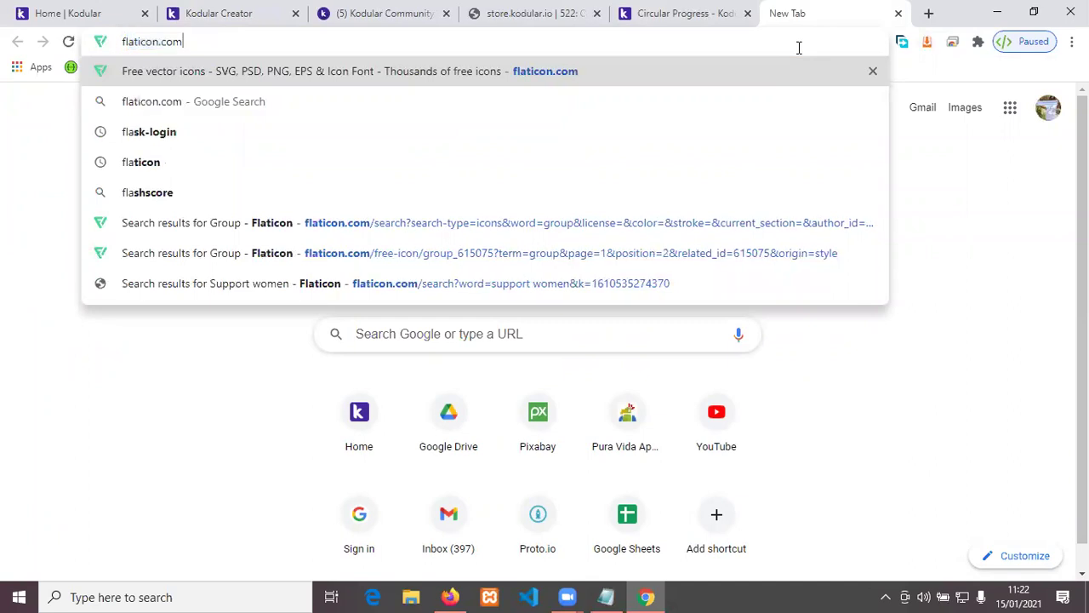
key("Return")
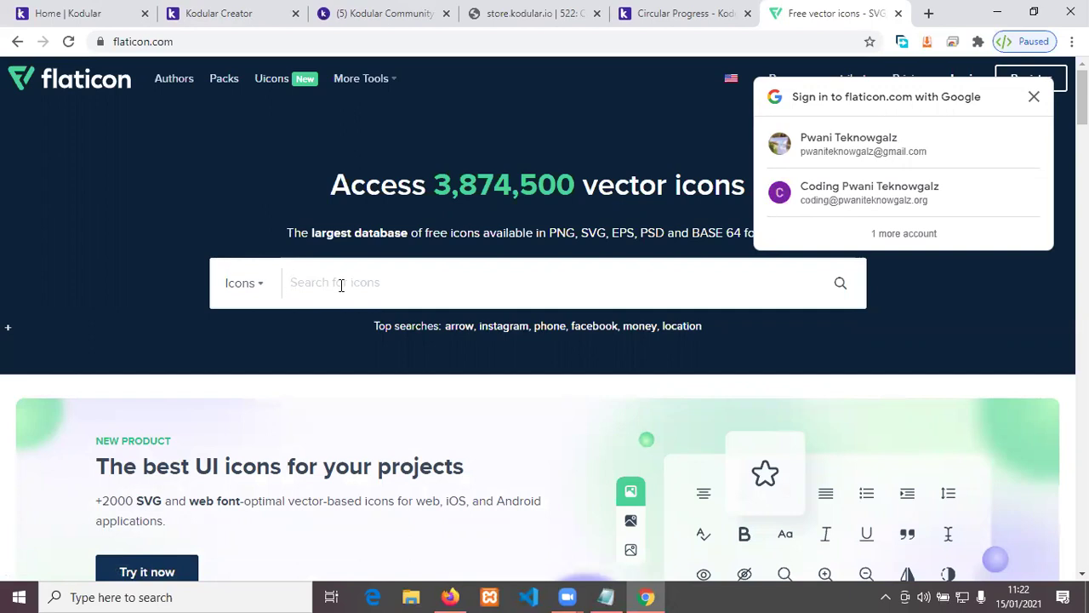
Step: Search Flaticon's icons for "travel"
type("TR")
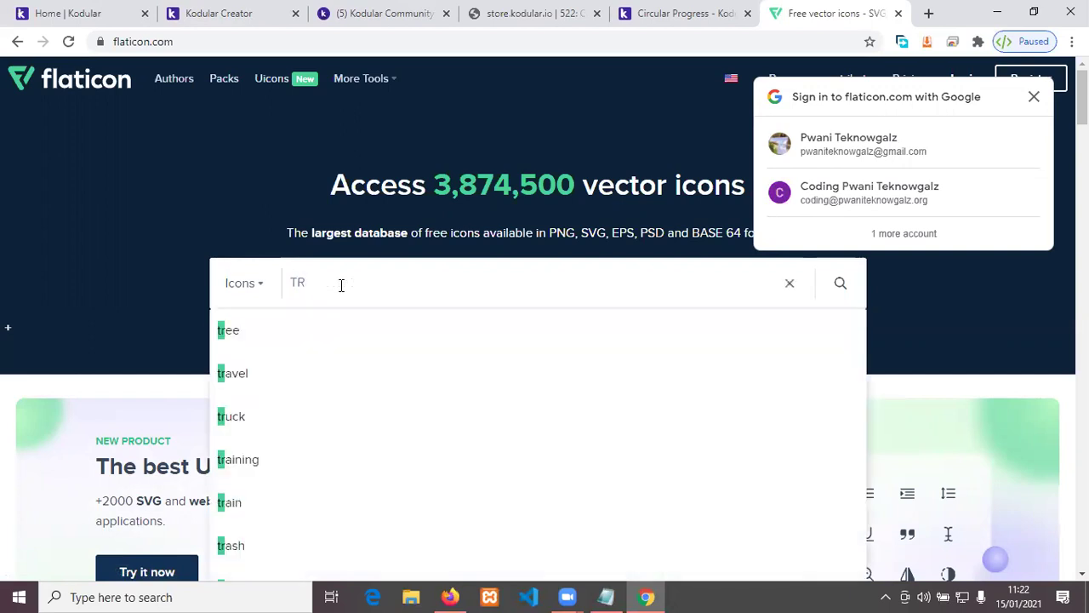
key("BackSpace")
key("BackSpace")
type("tra")
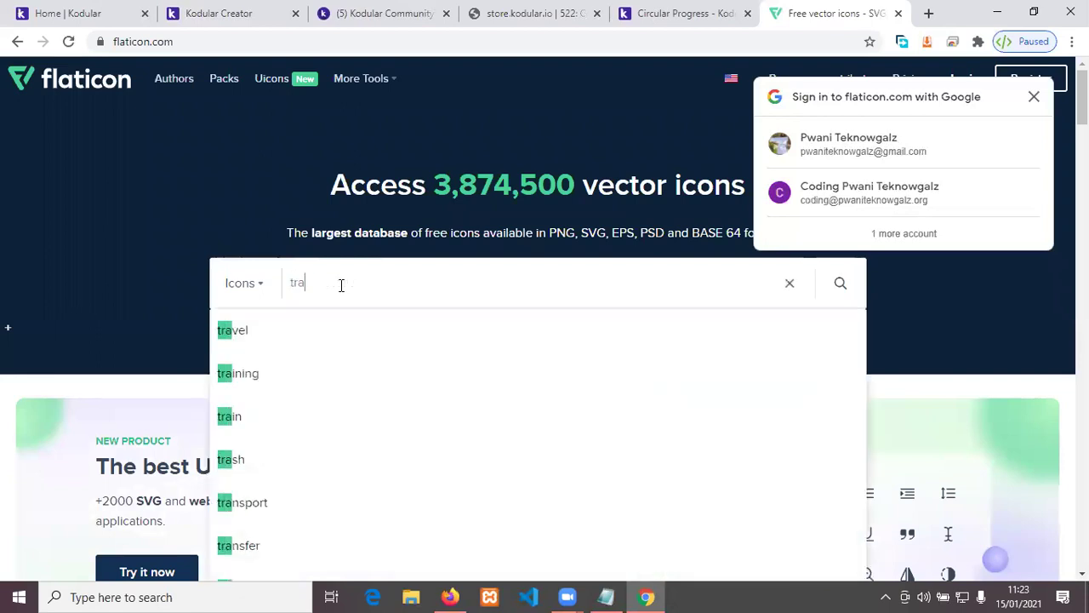
left_click(292, 329)
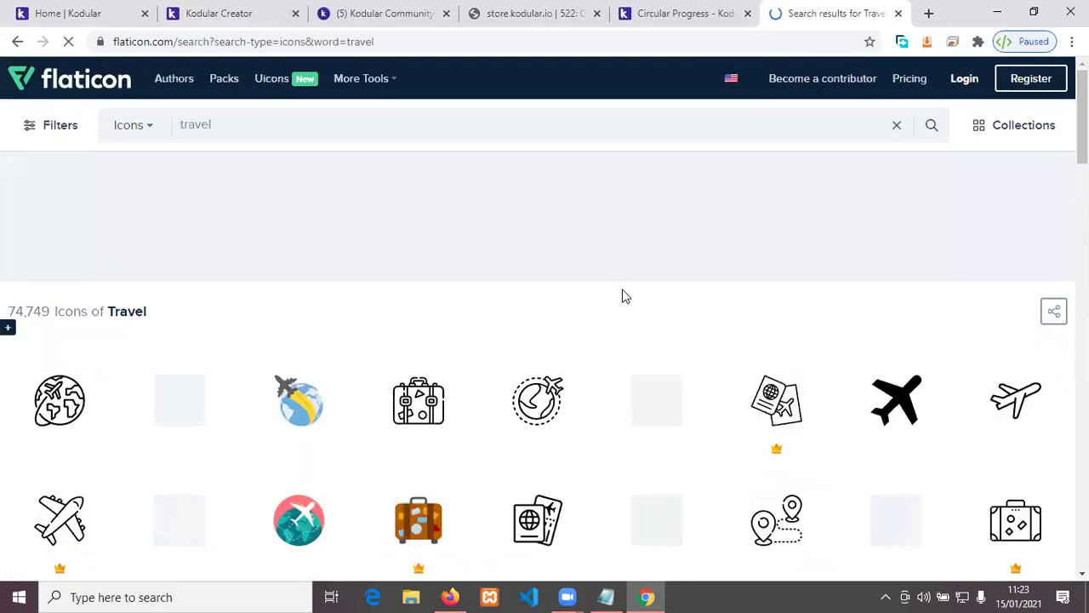
Step: Open the colored globe icon with the airplane from the travel results and dismiss the Google sign-in popup
scroll(622, 297, "down", 2)
mouse_move(656, 346)
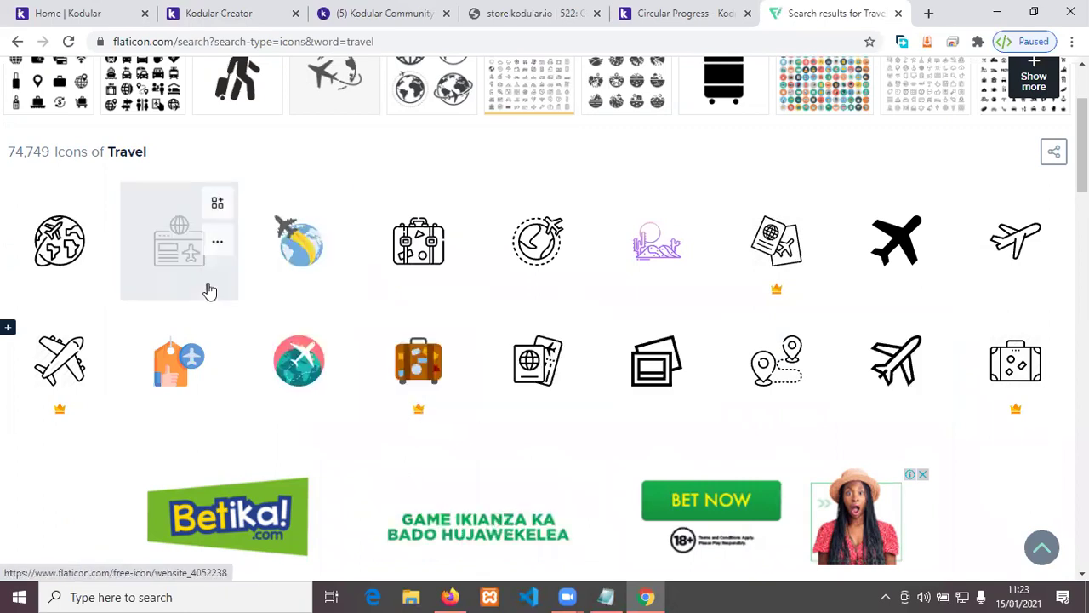
left_click(277, 247)
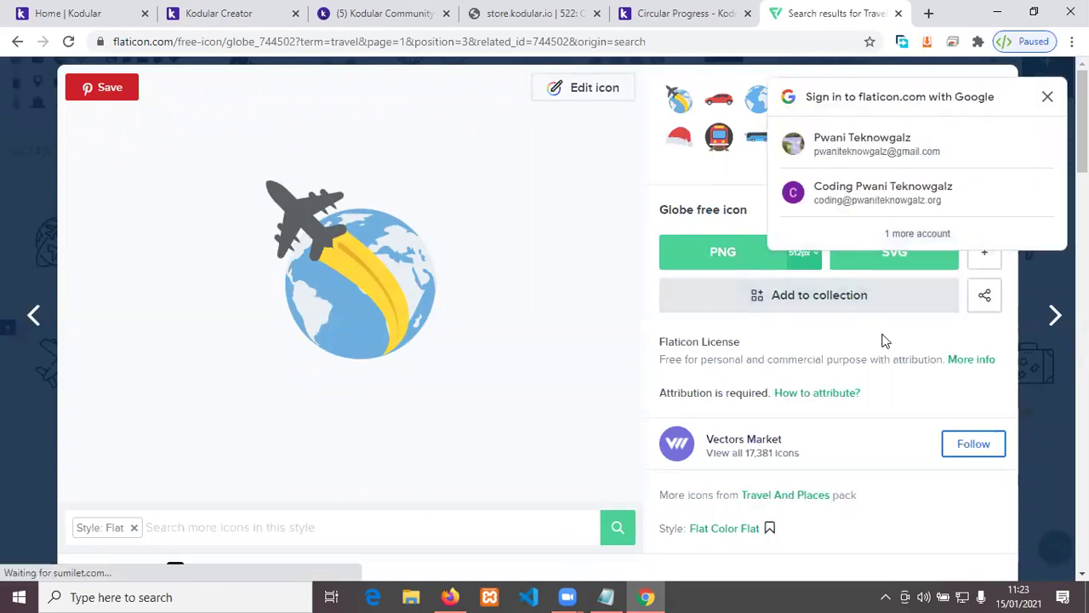
left_click(1047, 97)
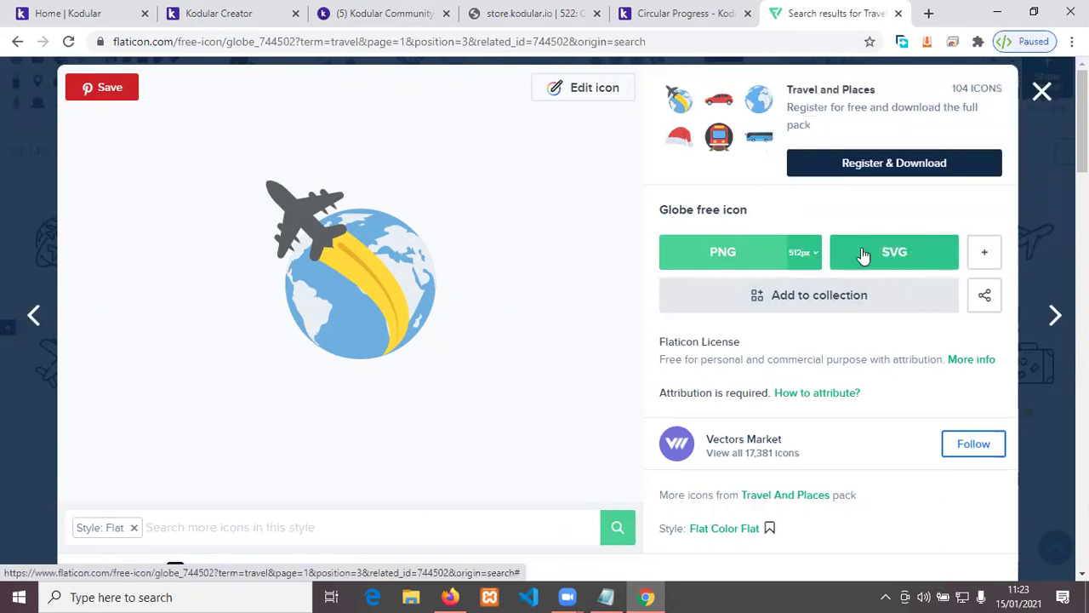
Step: Try to download the globe icon as a 512px PNG
left_click(809, 257)
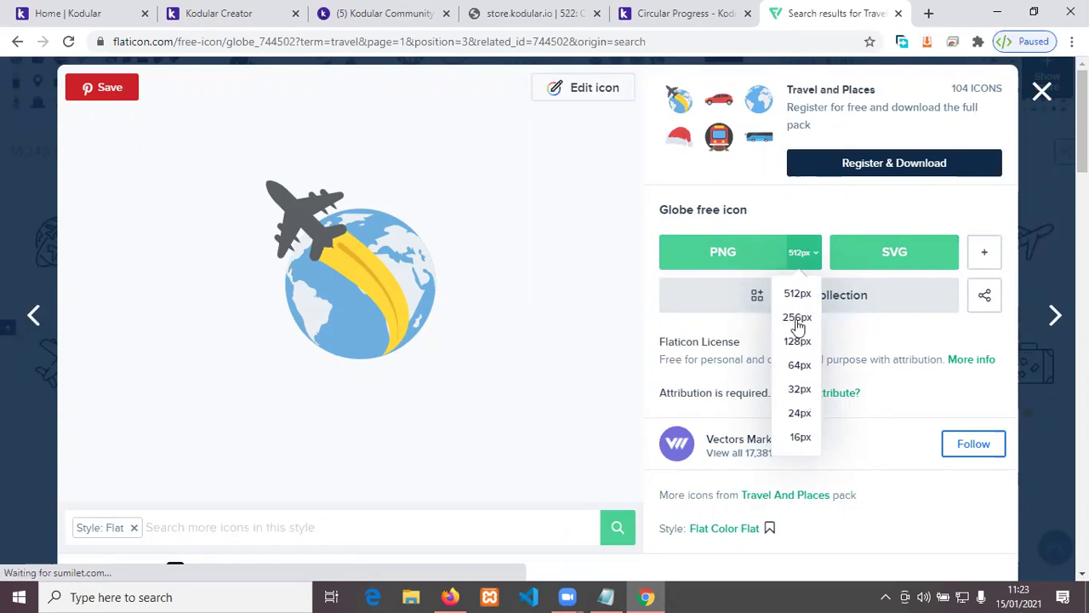
left_click(726, 259)
left_click(765, 317)
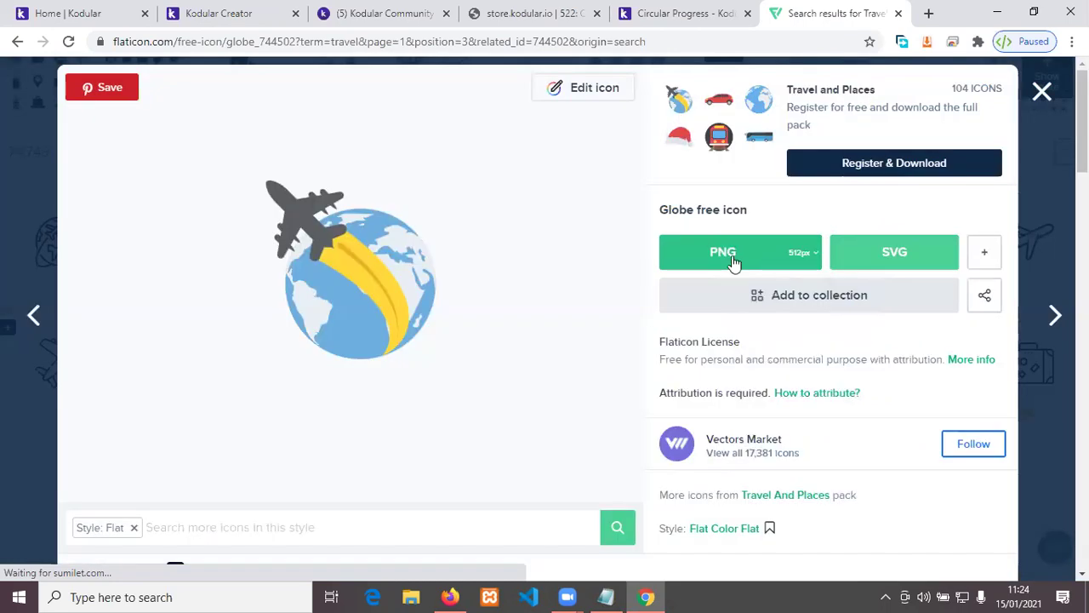
left_click(733, 263)
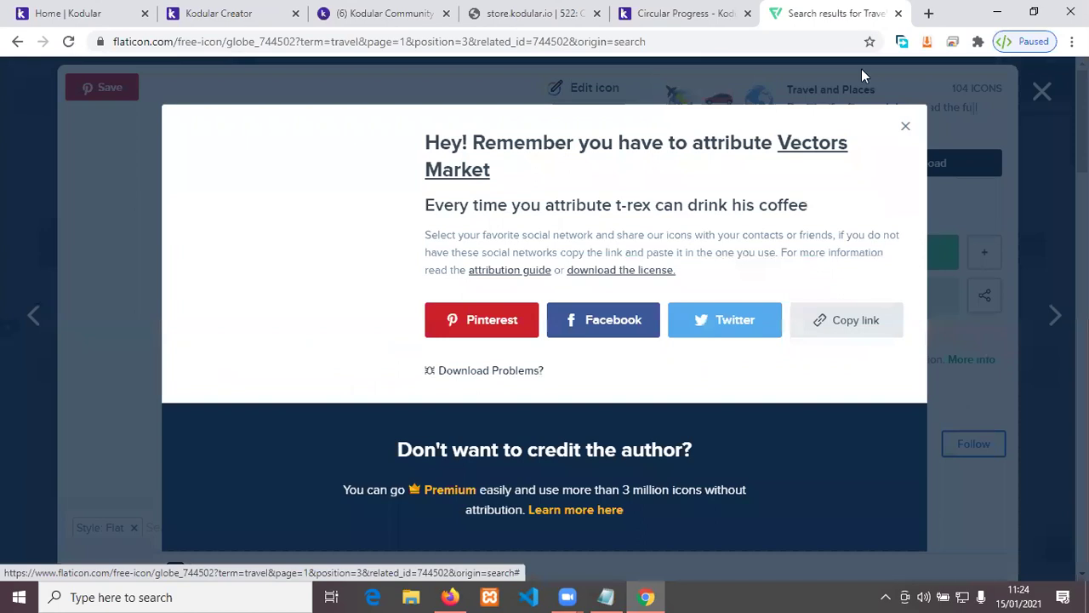
left_click(75, 146)
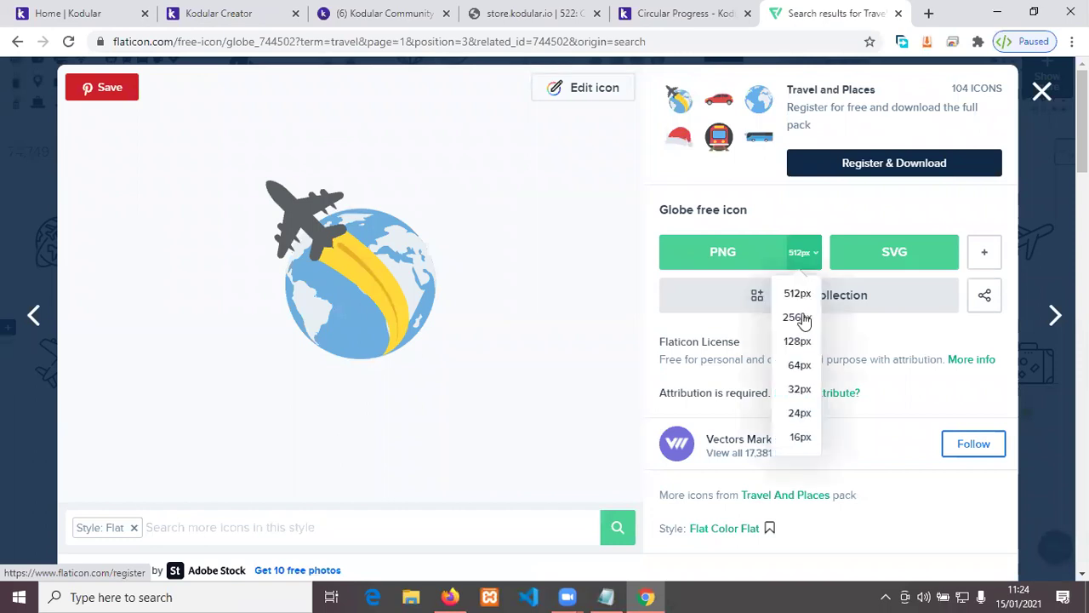
Step: Download the globe icon for free as a 256px PNG and save it as globe in the Downloads folder
left_click(803, 318)
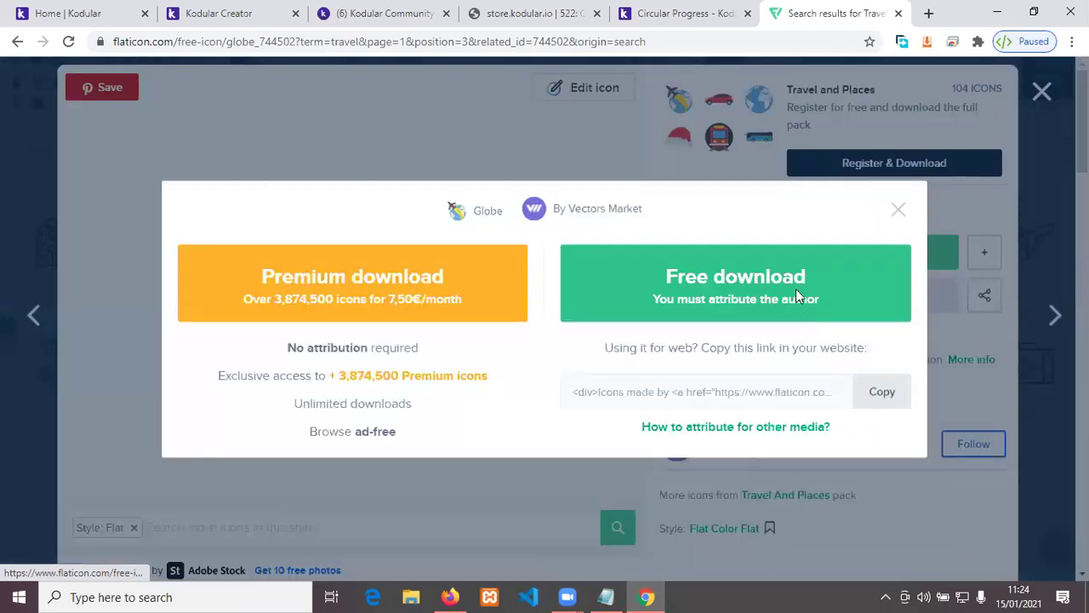
left_click(796, 288)
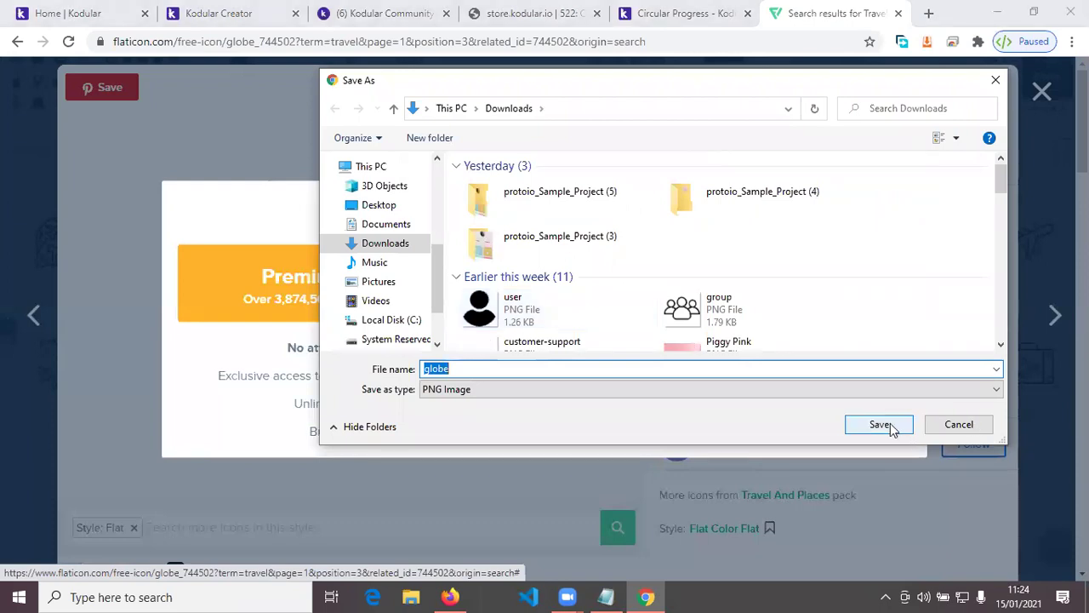
left_click(880, 424)
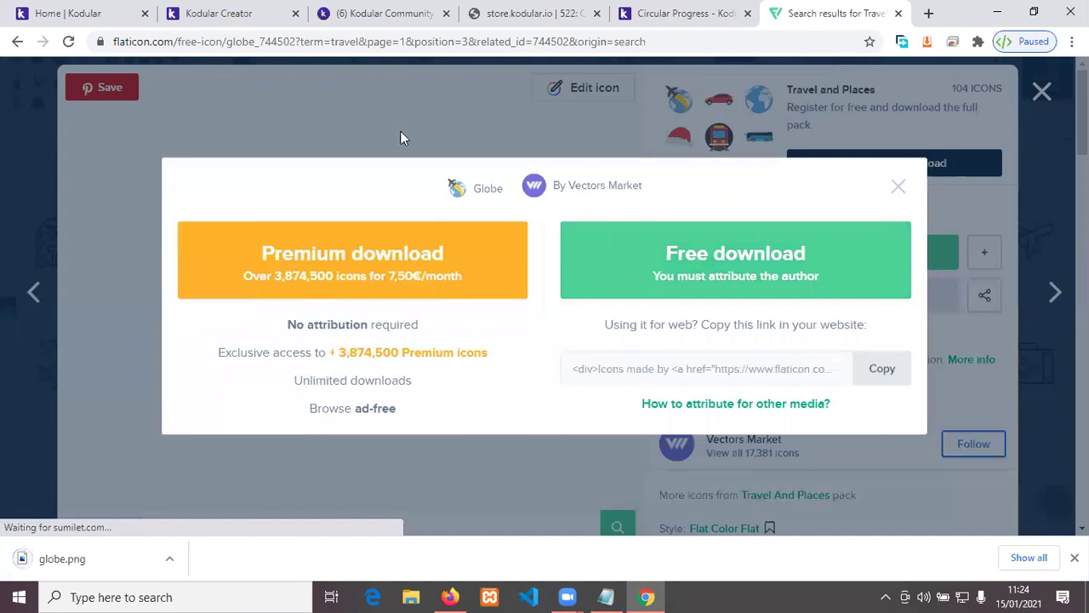
left_click(451, 156)
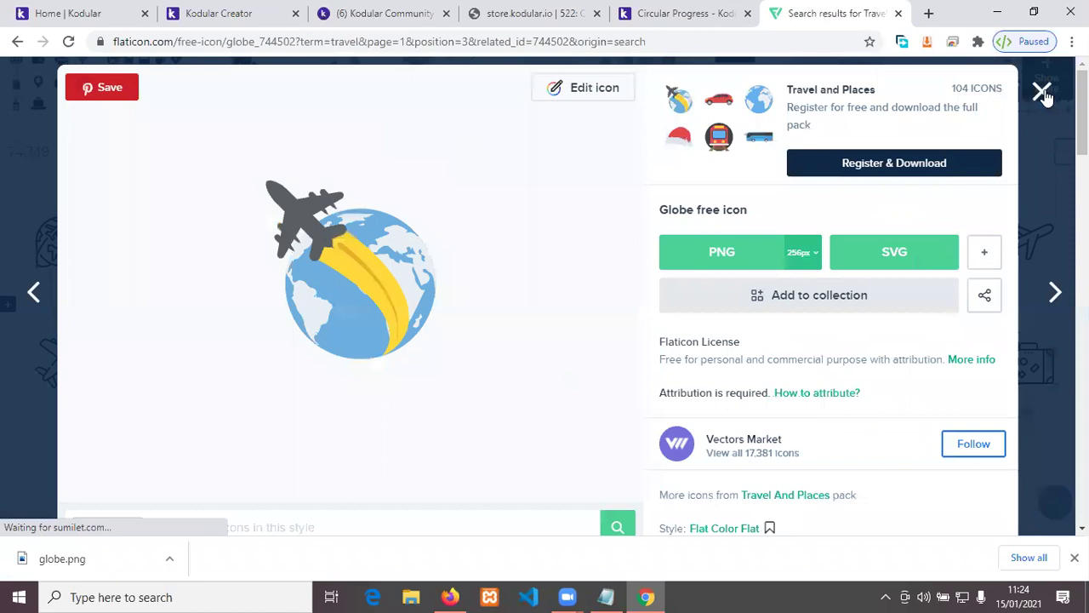
Step: Close the globe icon's detail view and switch back to the Travel project in Kodular Creator
left_click(724, 63)
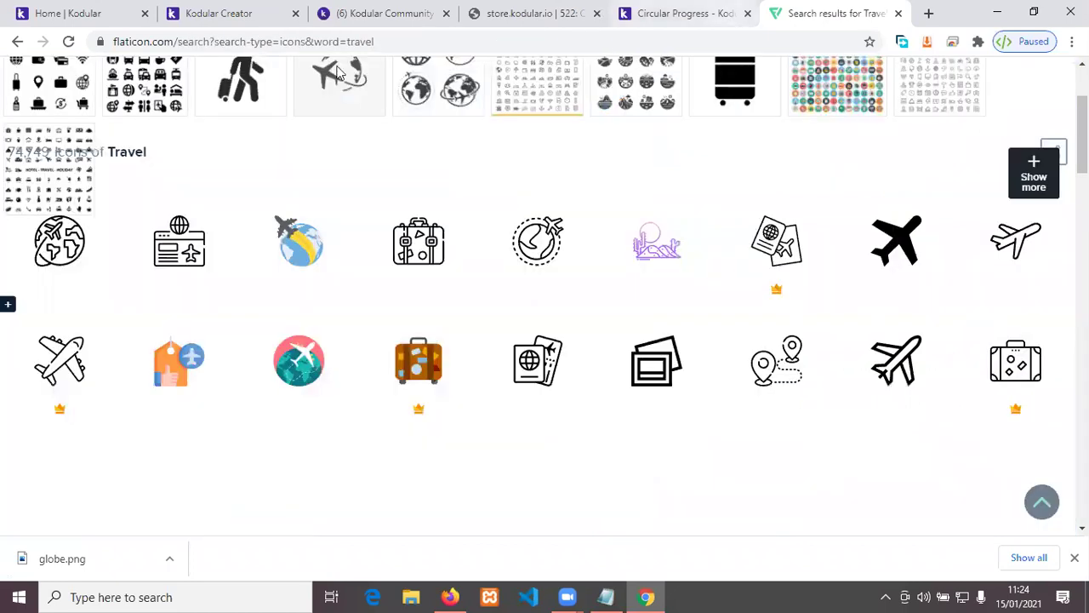
key("ctrl+shift+Tab")
key("ctrl+shift+Tab")
key("ctrl+shift+Tab")
key("ctrl+shift+Tab")
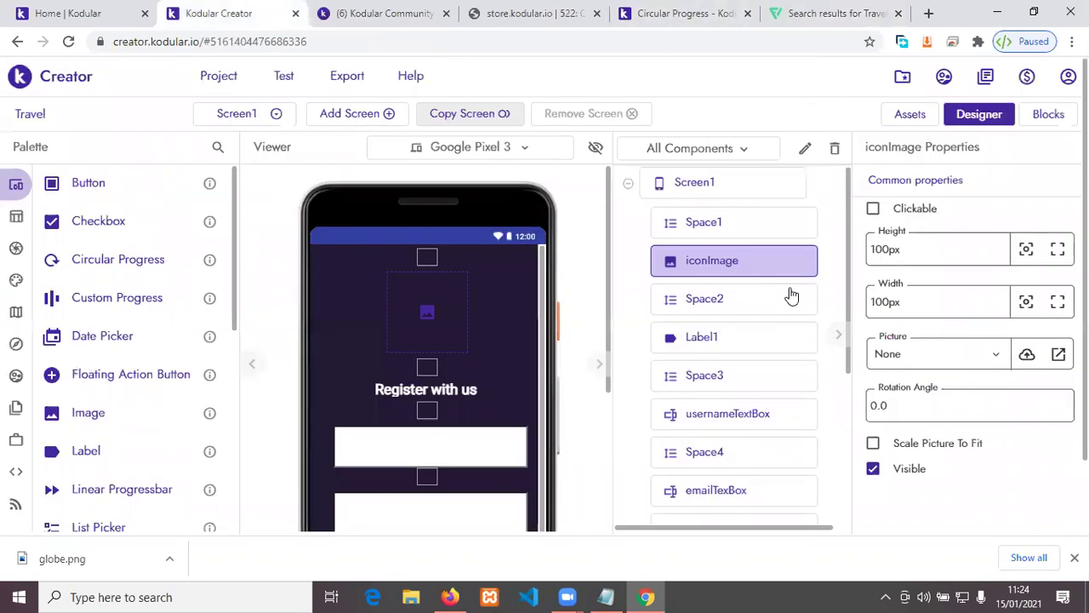
Step: Upload globe.png from the Downloads folder as a project asset and assign it as iconImage's picture
left_click(910, 114)
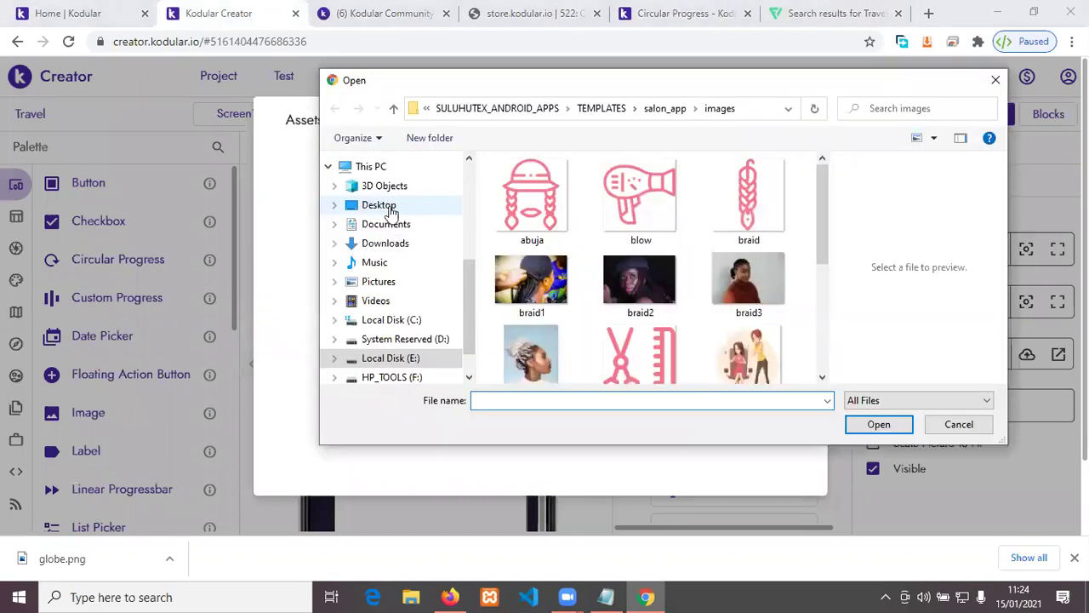
left_click(395, 243)
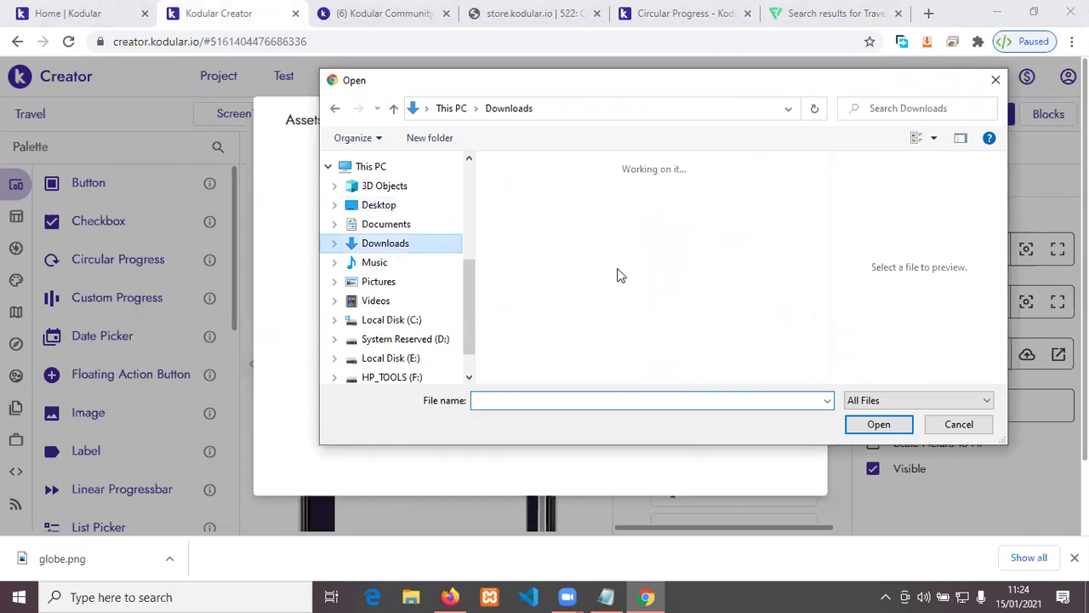
left_click(581, 212)
left_click(877, 425)
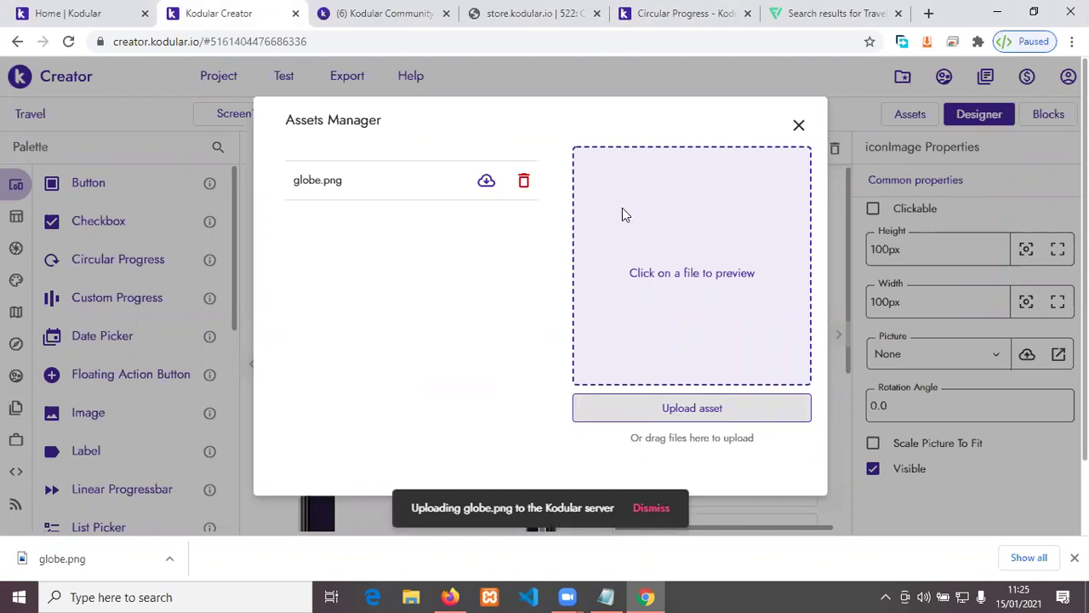
left_click(1002, 357)
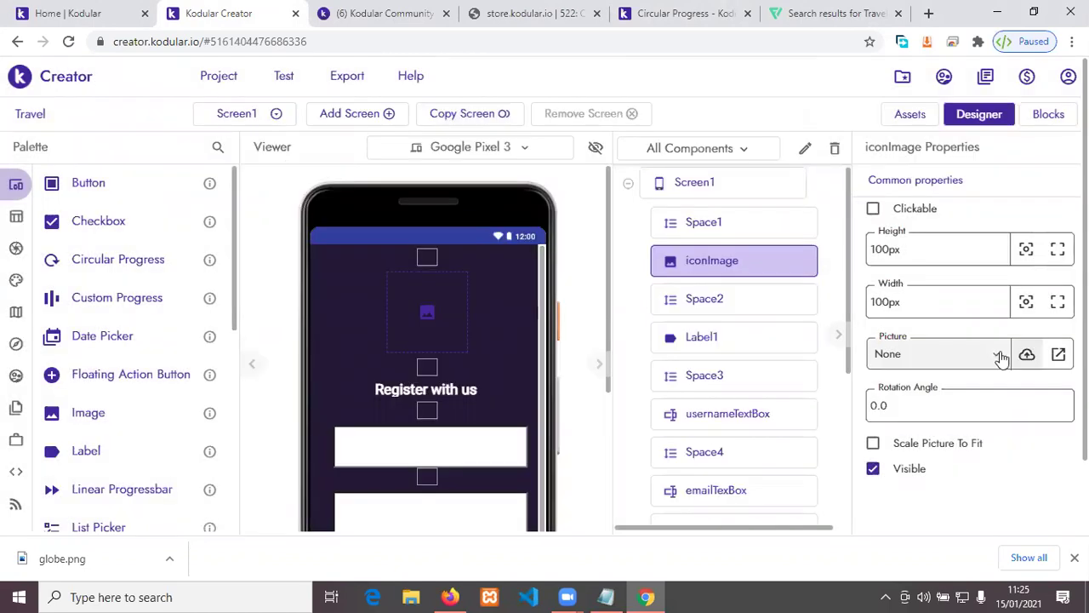
left_click(921, 418)
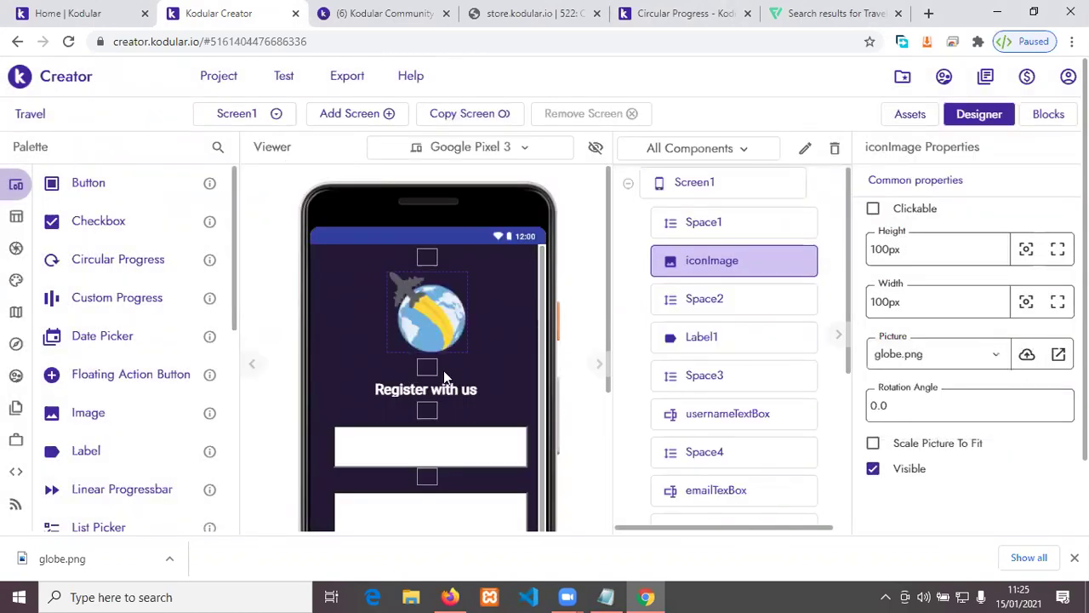
Step: Select Screen1 and review the registration layout from the icon down to the Register button
left_click(519, 362)
scroll(519, 362, "down", 1)
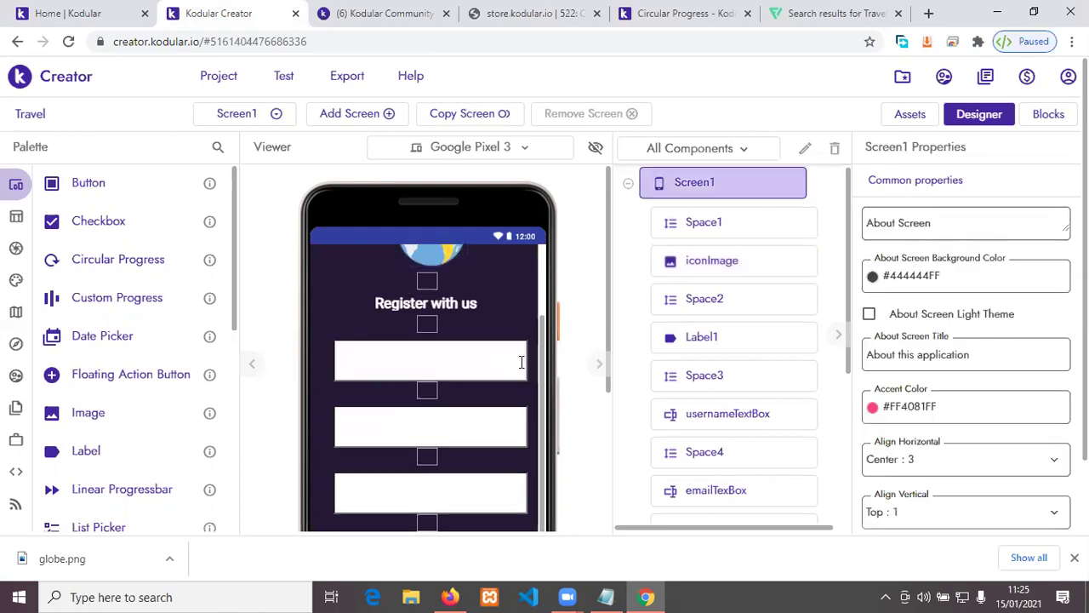
scroll(521, 371, "down", 1)
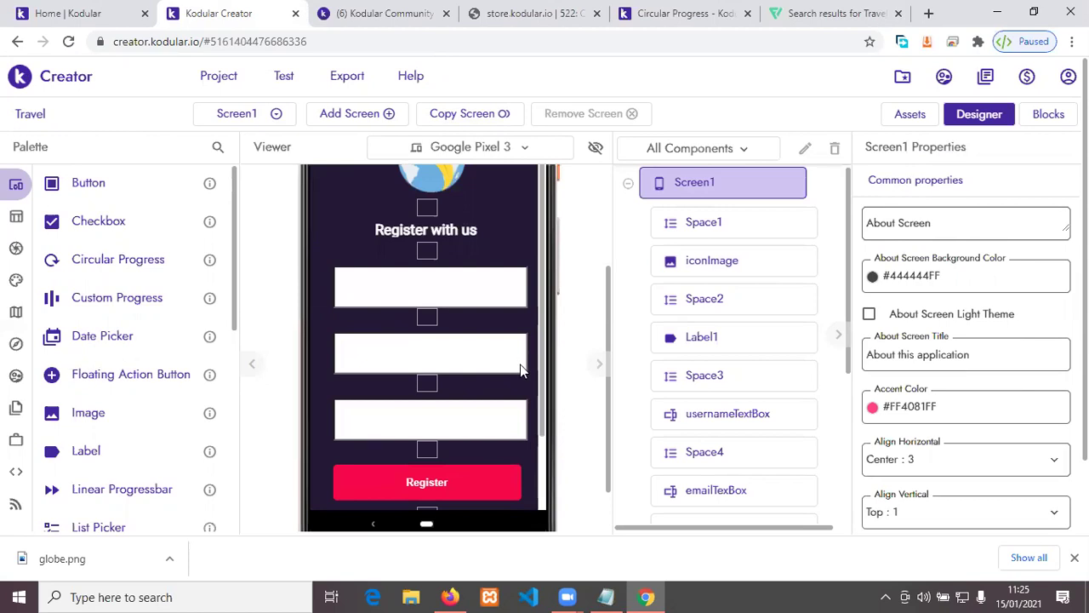
scroll(520, 364, "down", 1)
scroll(563, 339, "up", 1)
scroll(573, 343, "up", 1)
scroll(573, 348, "up", 1)
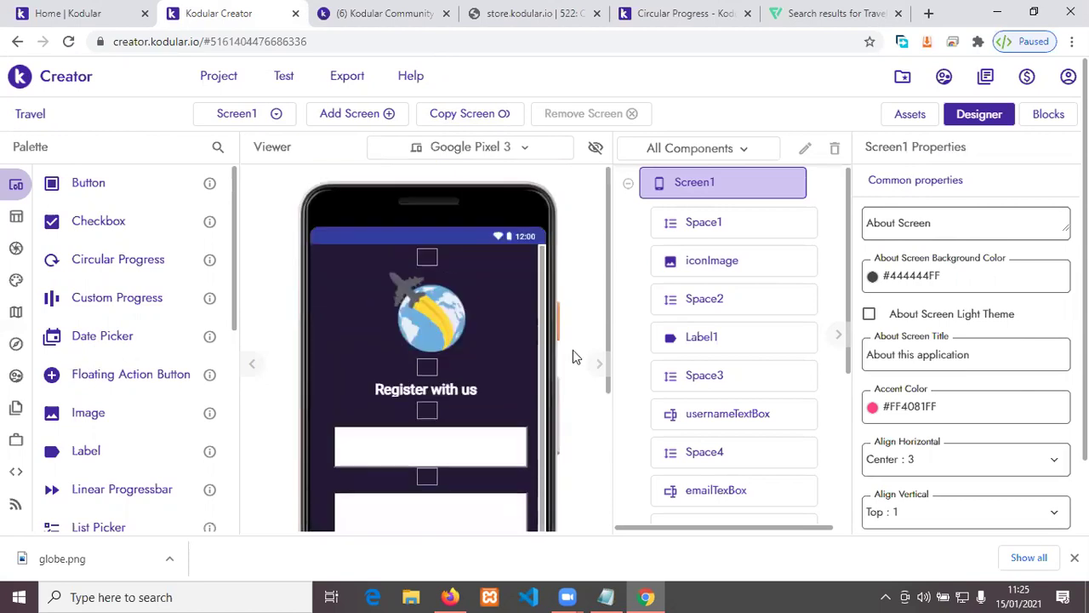
scroll(573, 350, "down", 1)
scroll(366, 362, "up", 1)
Step: Set Screen1's dark primary / status bar color to the dark navy #151F48FE
scroll(992, 366, "down", 2)
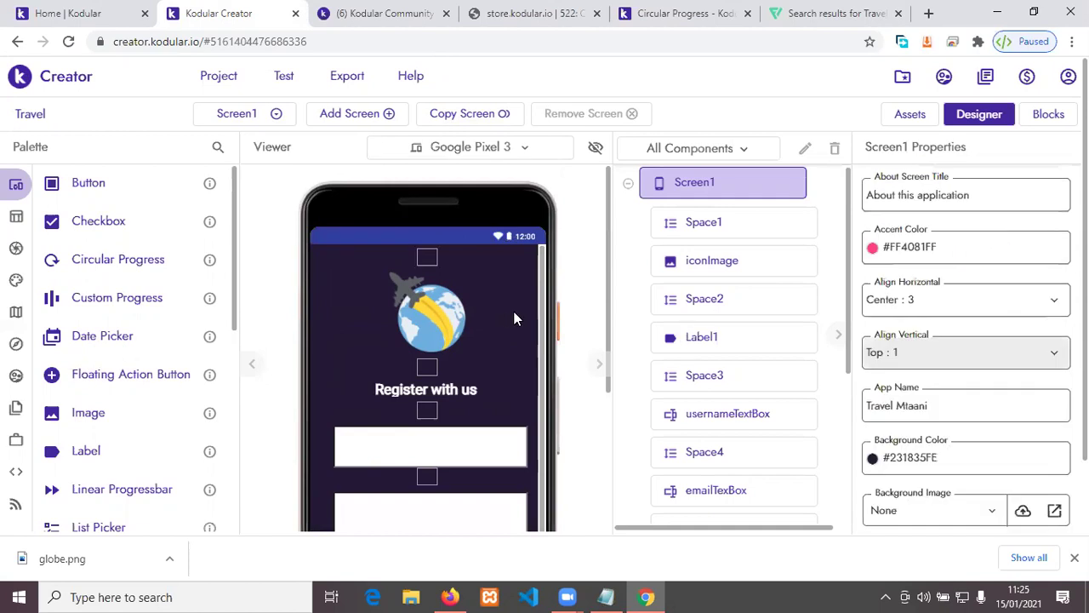
scroll(885, 434, "down", 1)
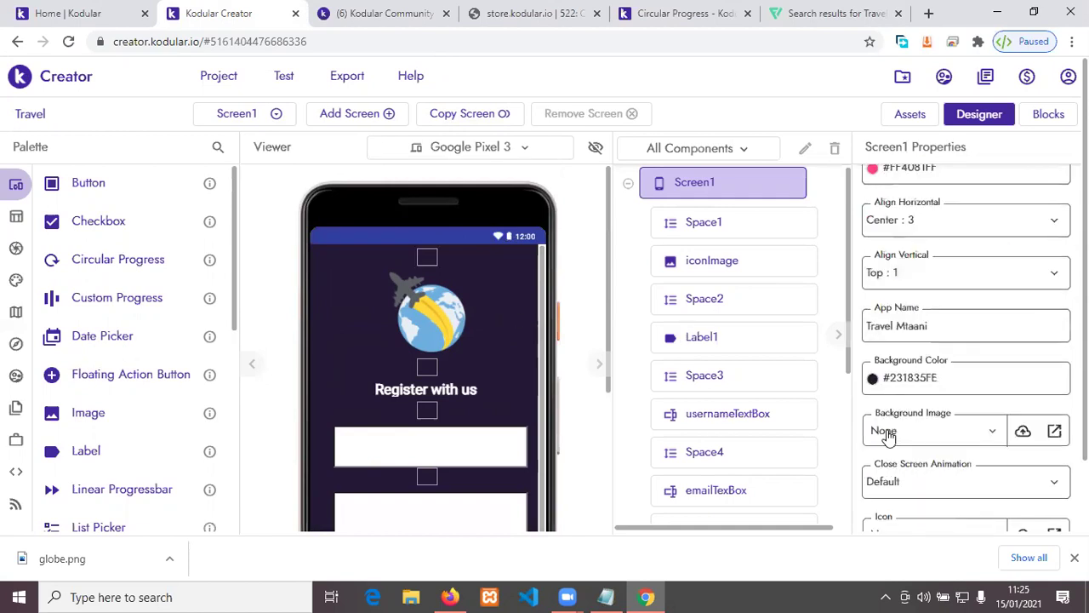
scroll(885, 432, "down", 2)
scroll(888, 436, "down", 3)
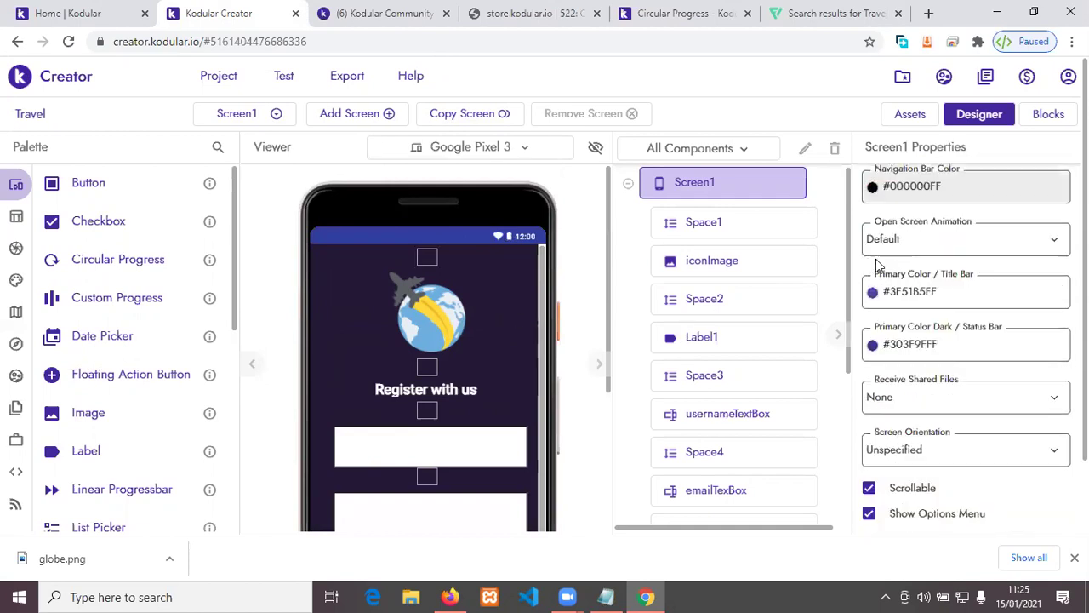
left_click(942, 349)
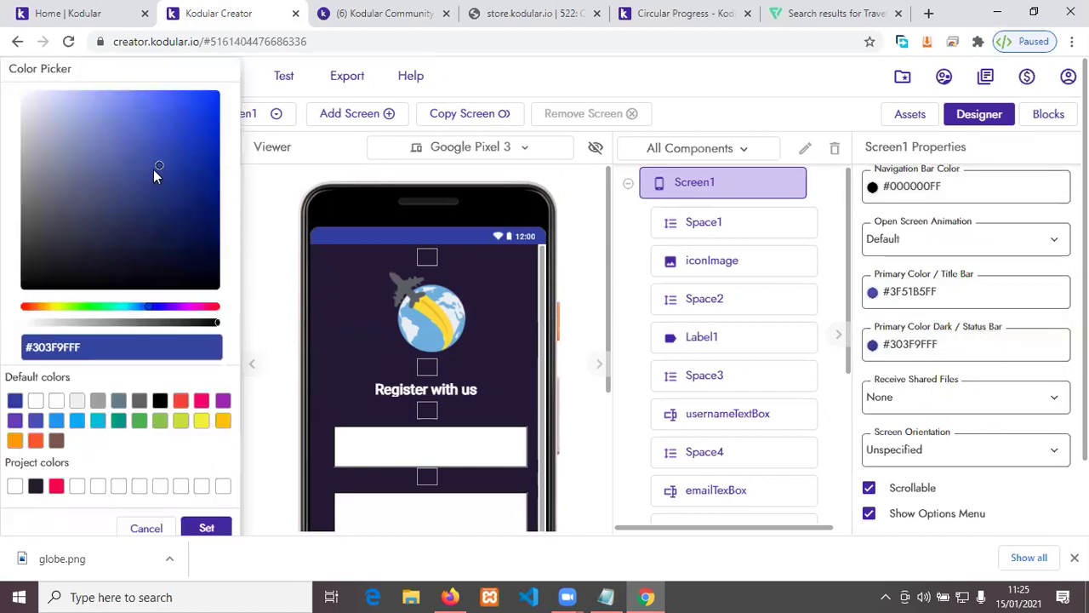
left_click_drag(158, 166, 159, 232)
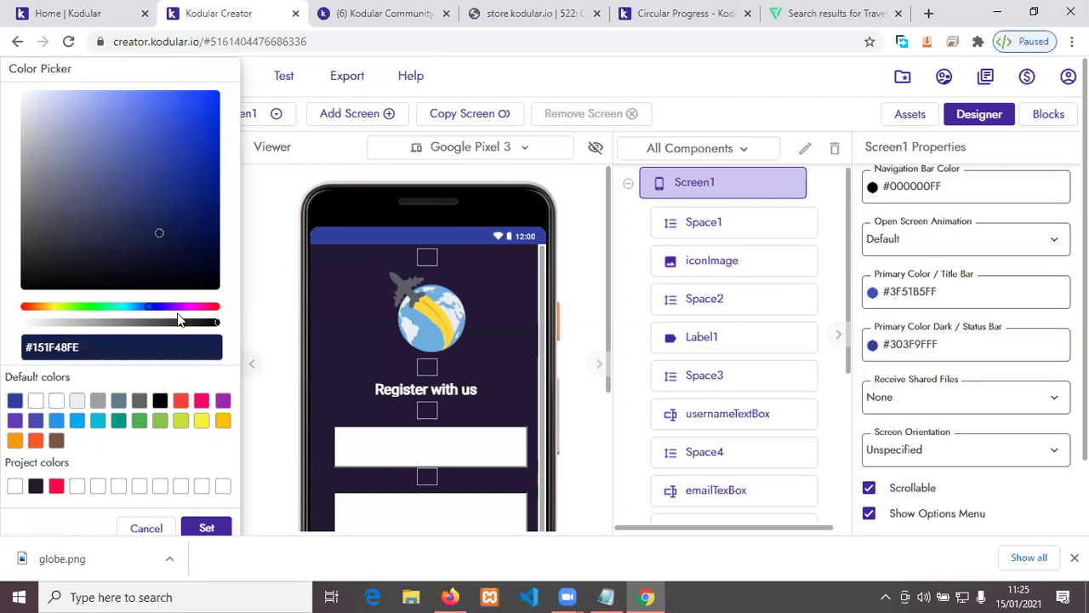
left_click(208, 529)
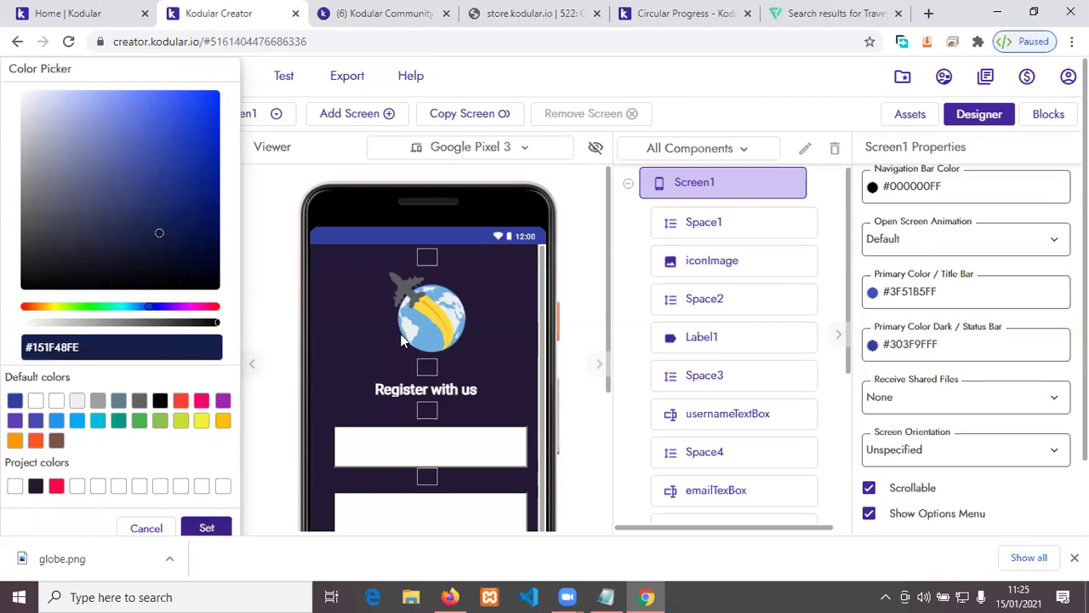
Step: Change Screen1's dark primary / status bar color to the lighter blue #21397CFE
left_click(954, 345)
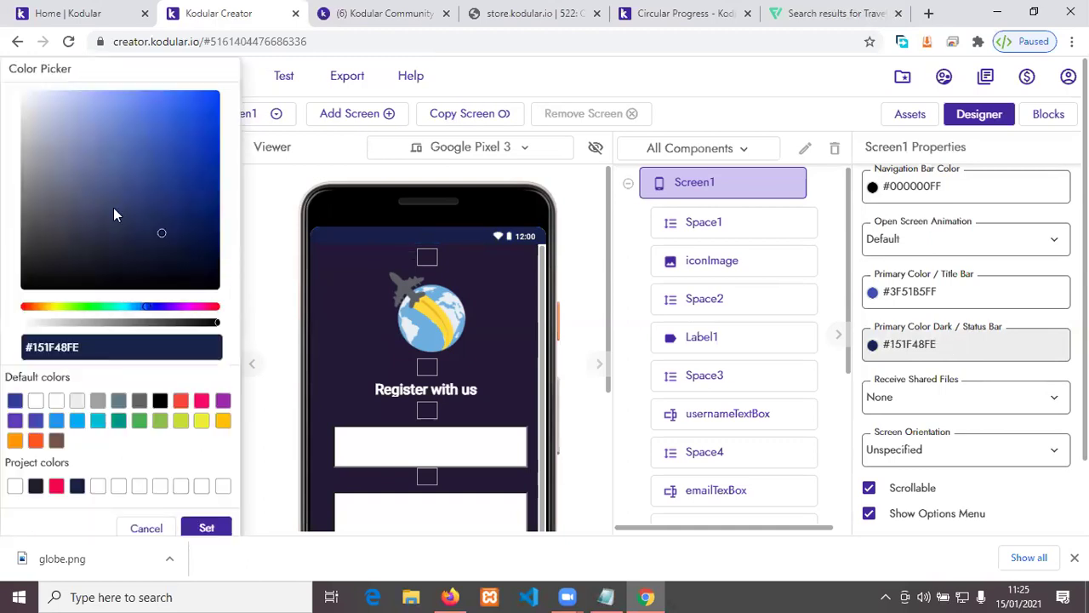
left_click(150, 197)
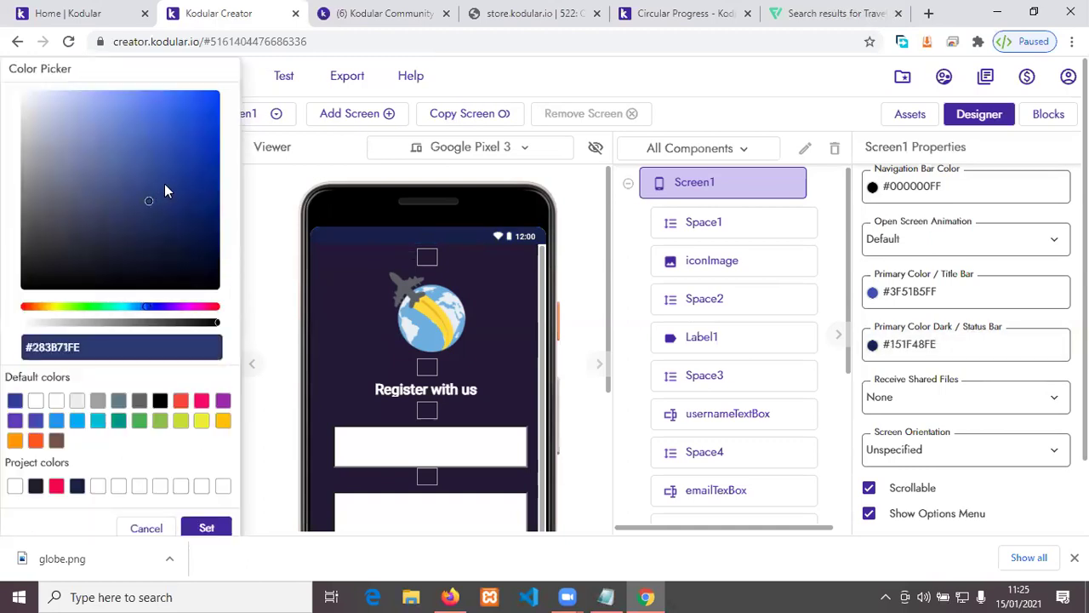
left_click(165, 192)
left_click(211, 526)
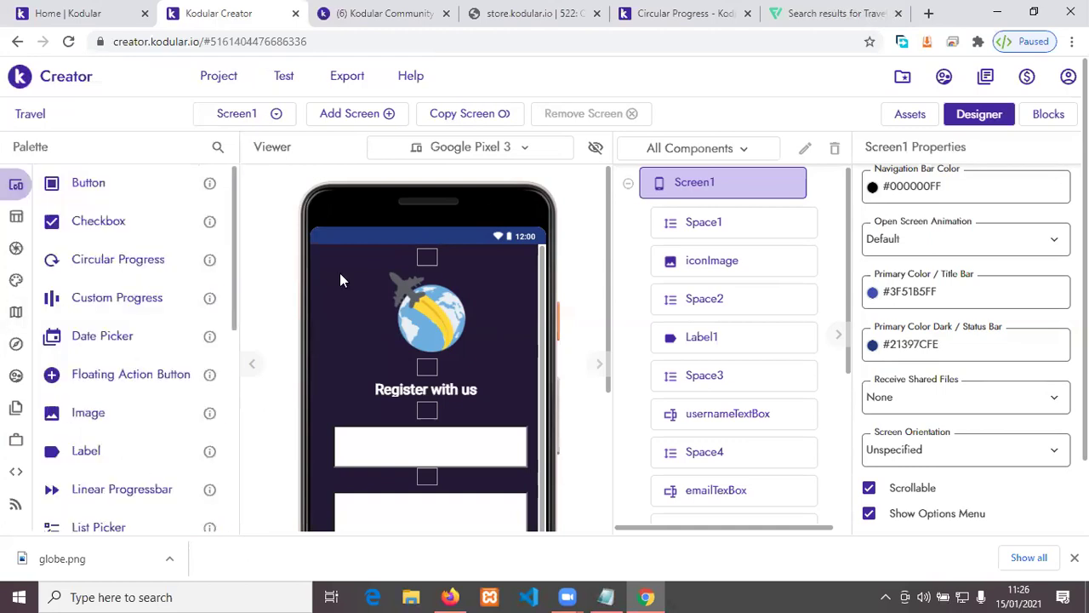
scroll(506, 317, "down", 2)
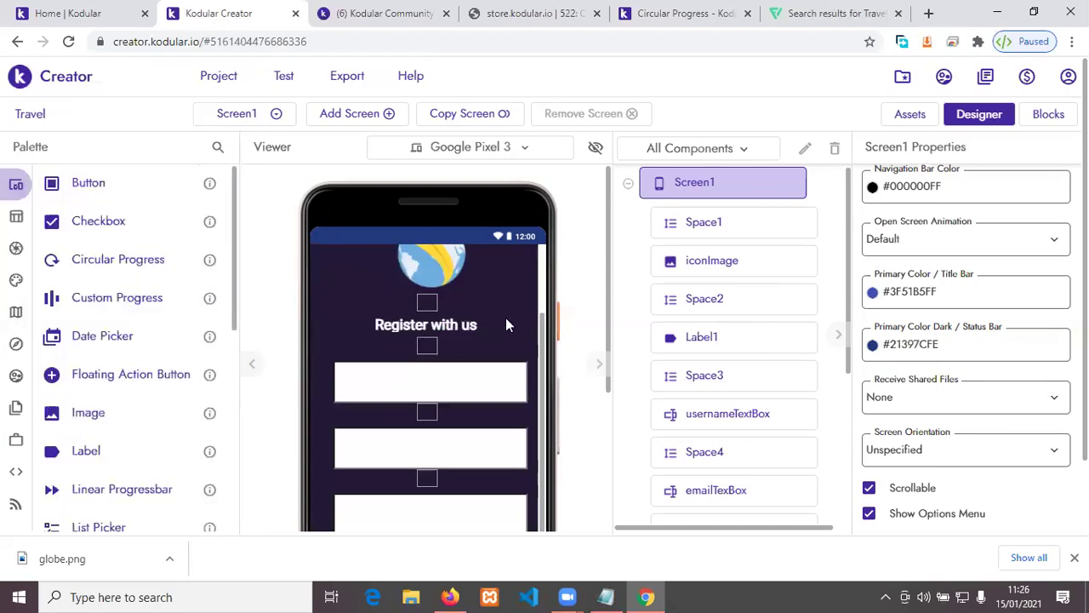
scroll(502, 313, "up", 2)
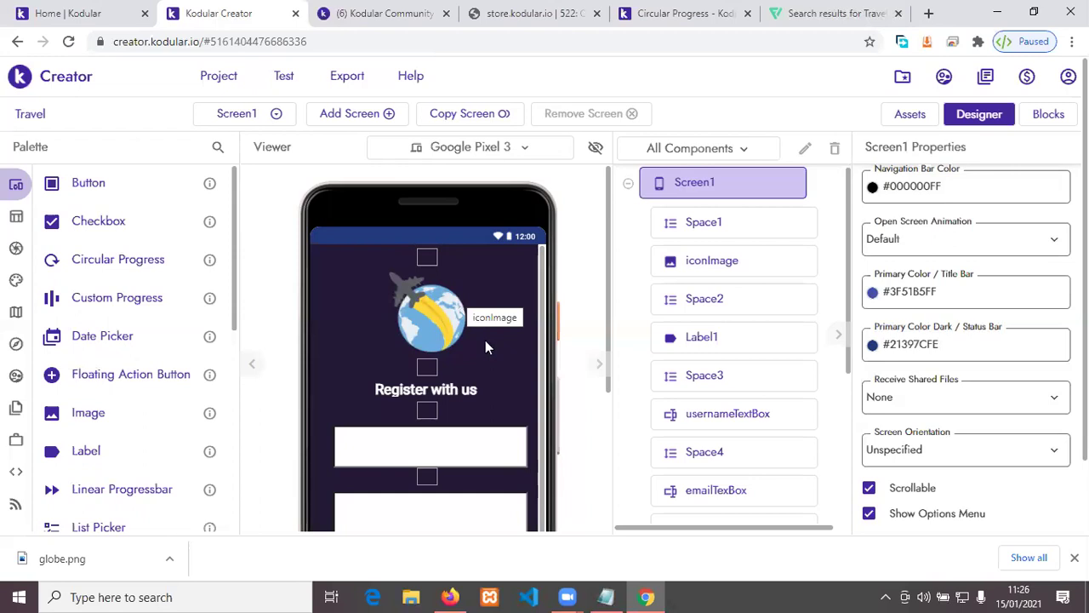
scroll(485, 340, "down", 1)
scroll(485, 343, "up", 1)
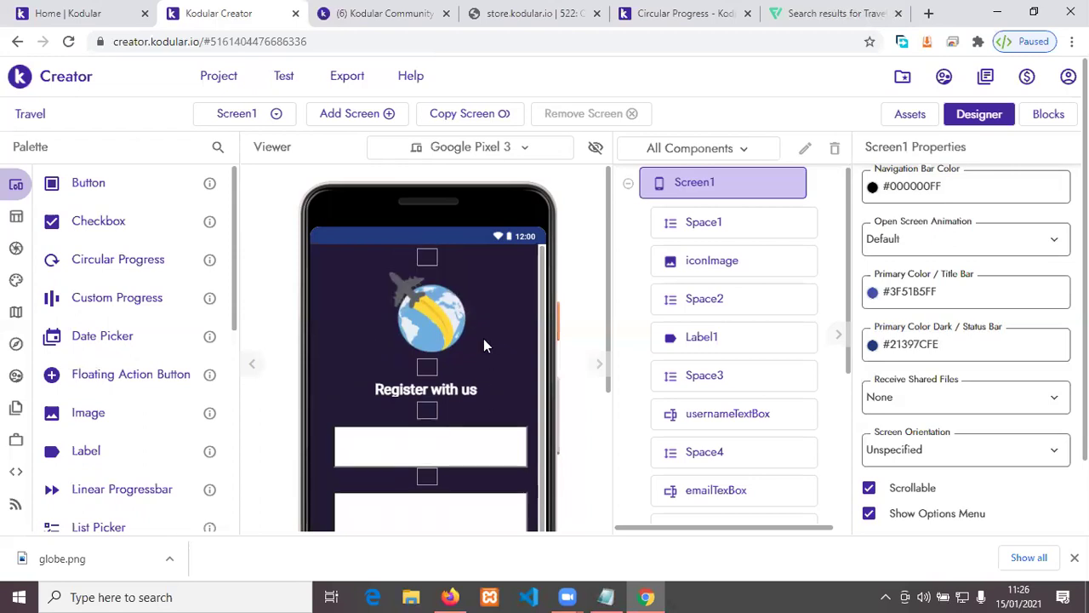
left_click(418, 305)
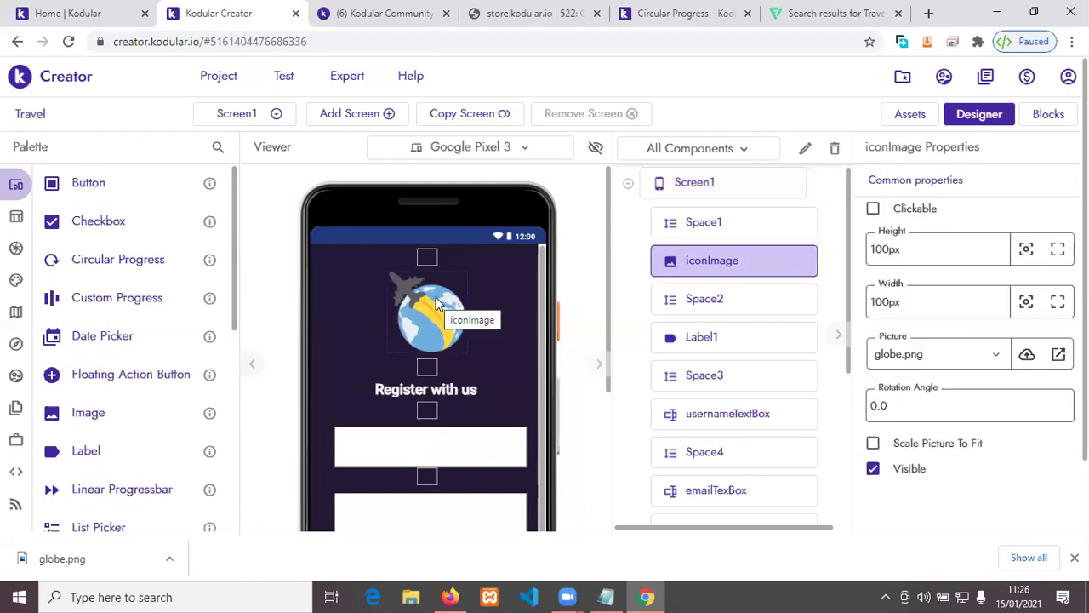
Step: Preview the screen as LG Nexus 5X, Samsung Galaxy S9 and Microsoft Surface 3, and return to Google Pixel 3
left_click(515, 150)
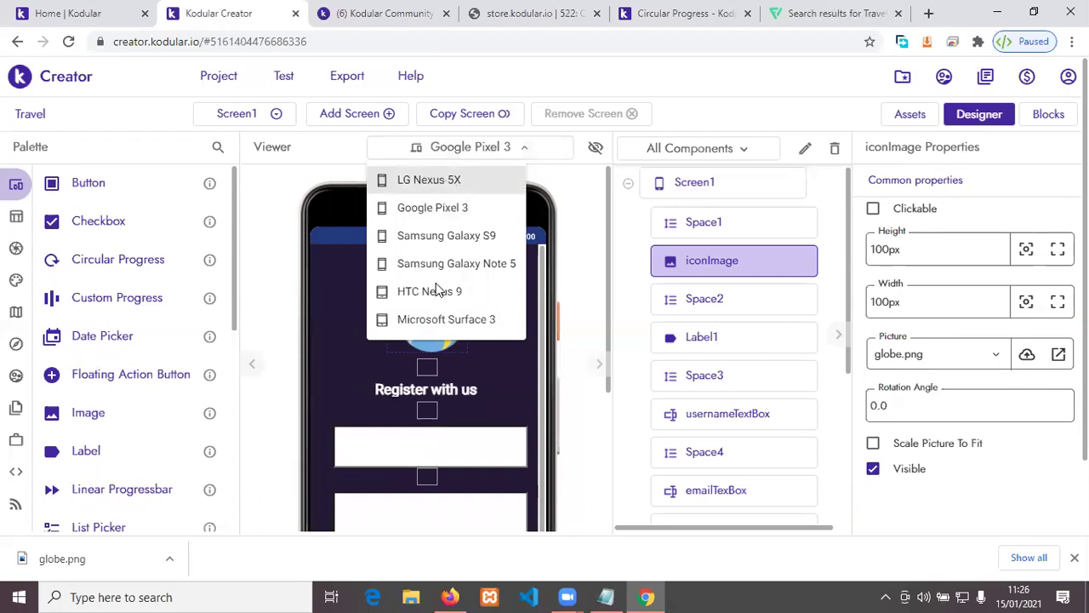
left_click(456, 179)
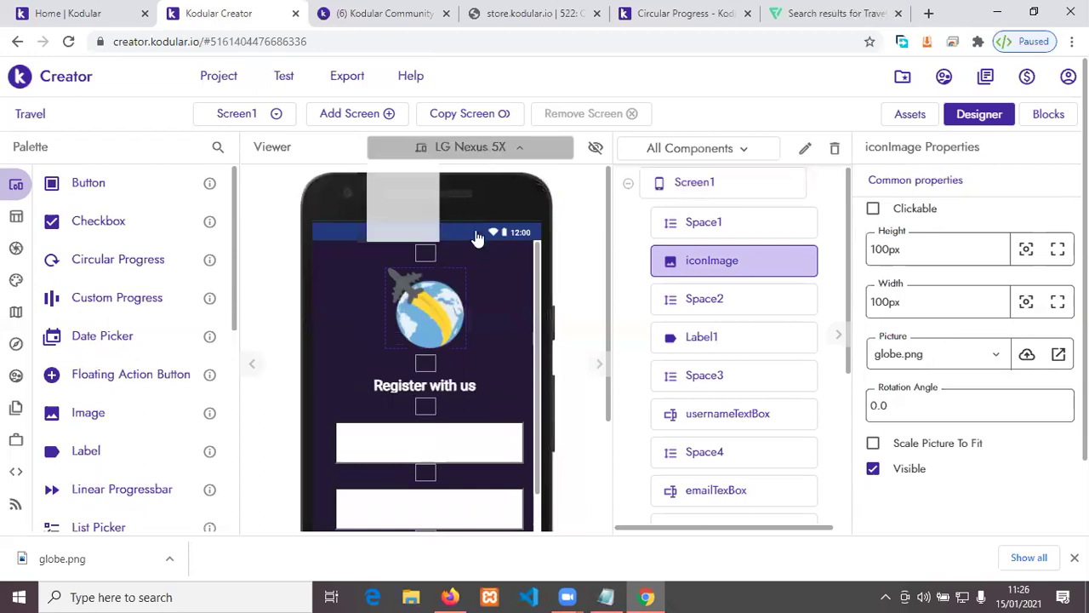
left_click(481, 150)
left_click(451, 235)
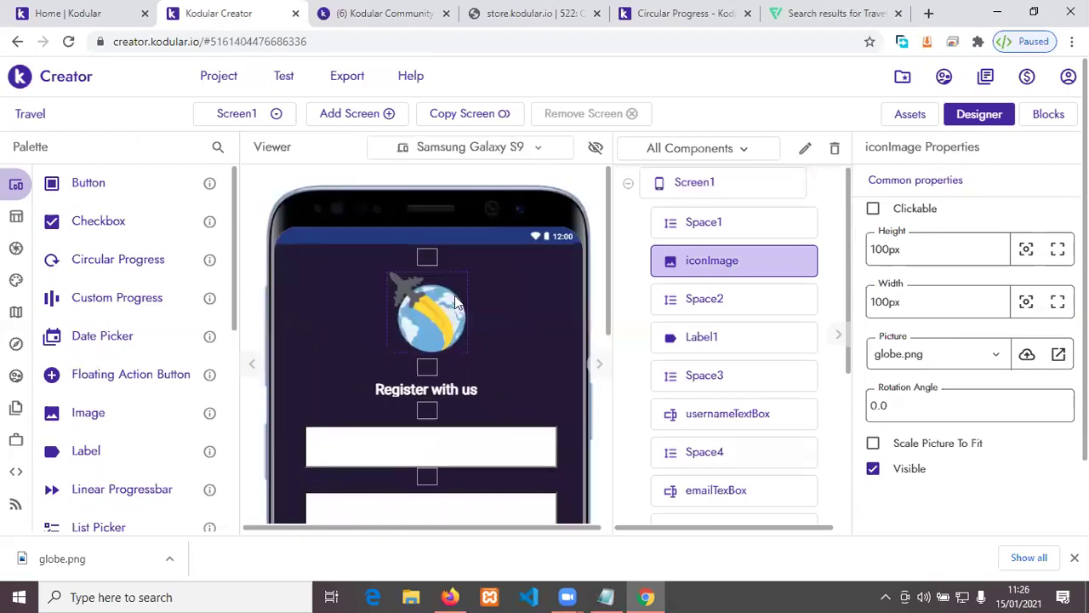
left_click(542, 153)
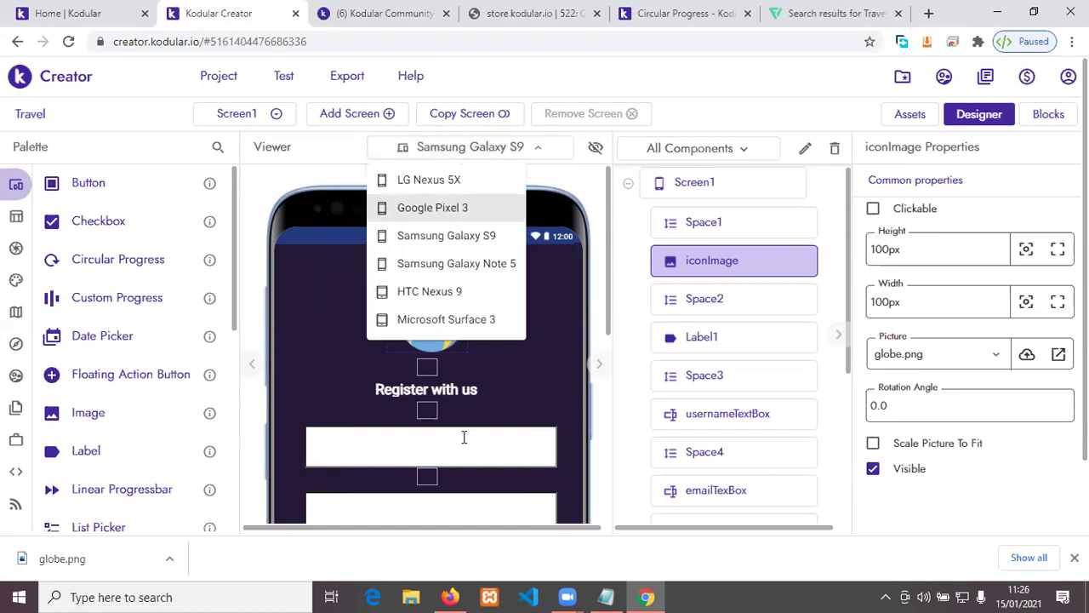
left_click(445, 319)
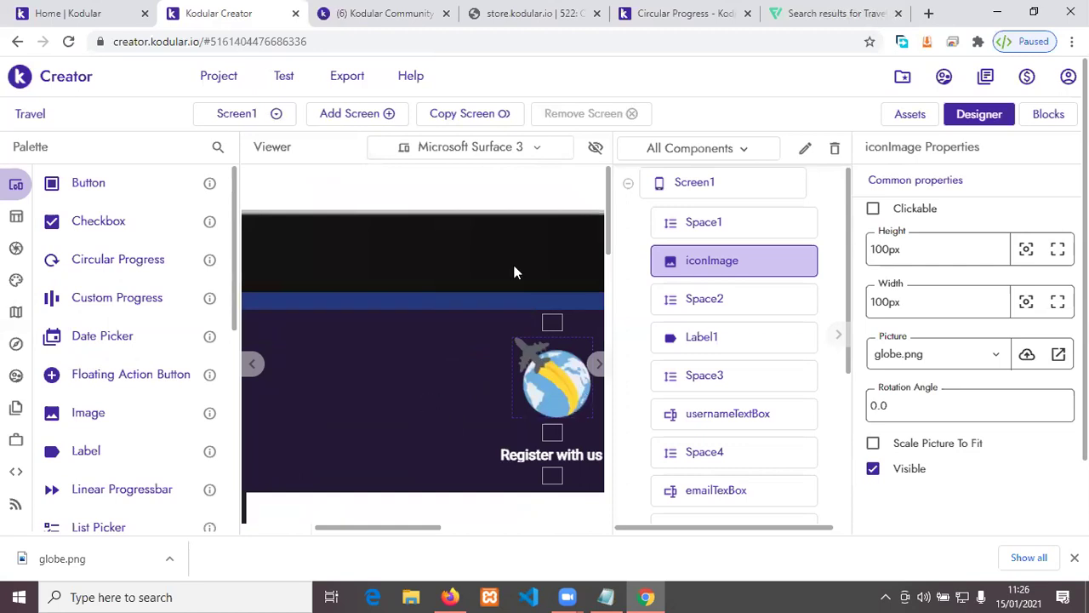
left_click(511, 148)
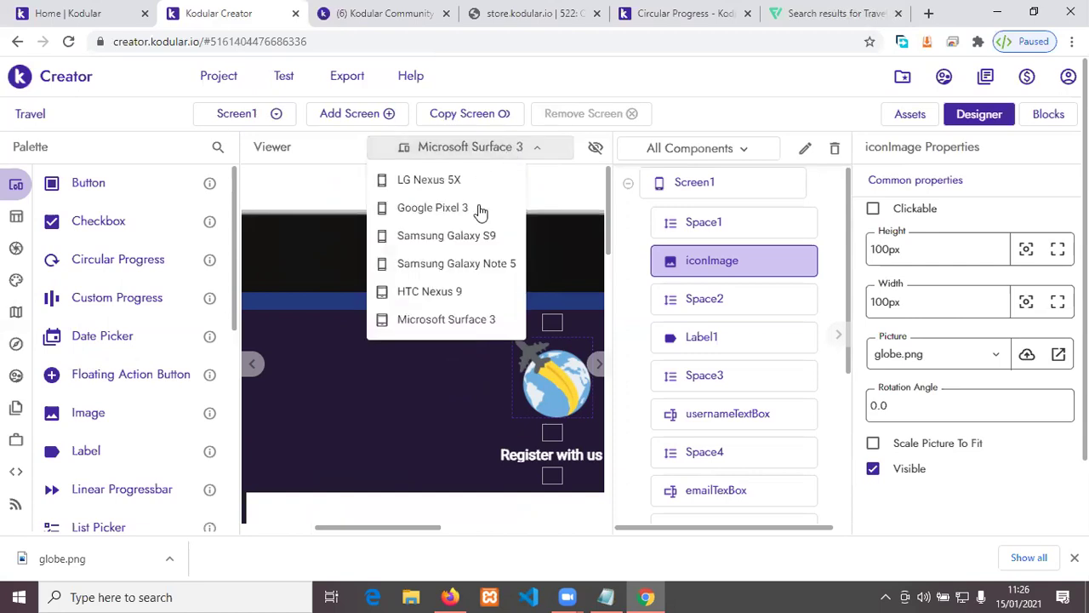
left_click(478, 208)
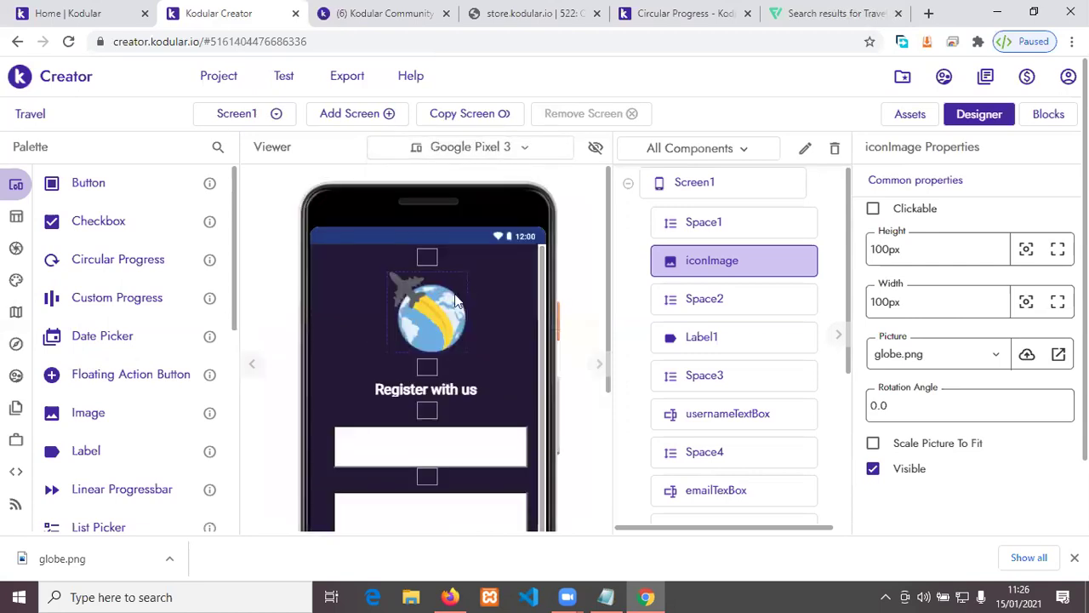
Step: Select usernameTextBox and examine its font, size and hint properties
scroll(455, 299, "down", 1)
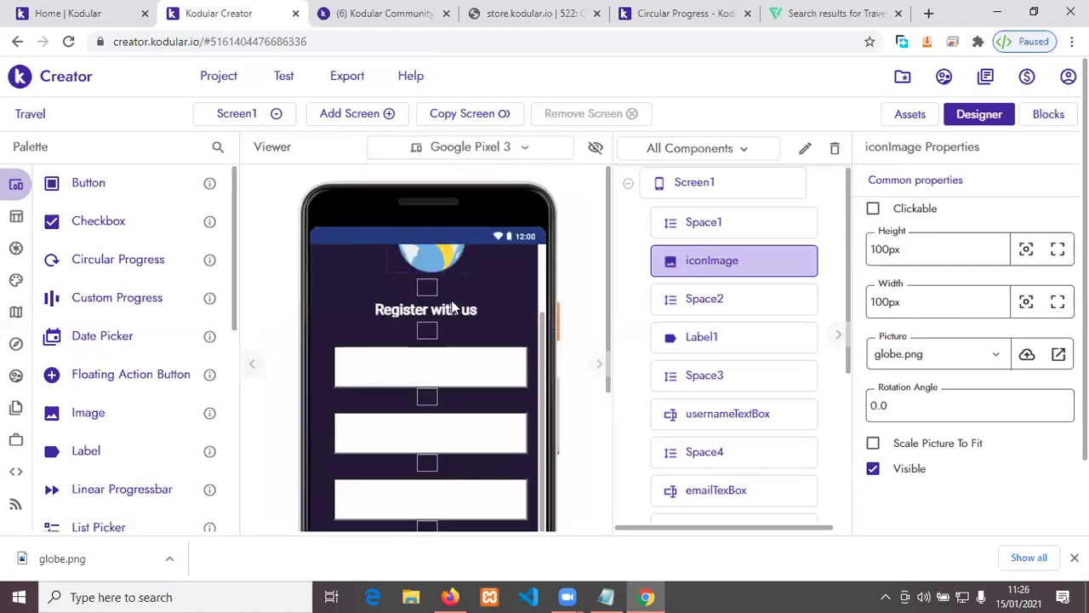
left_click(468, 369)
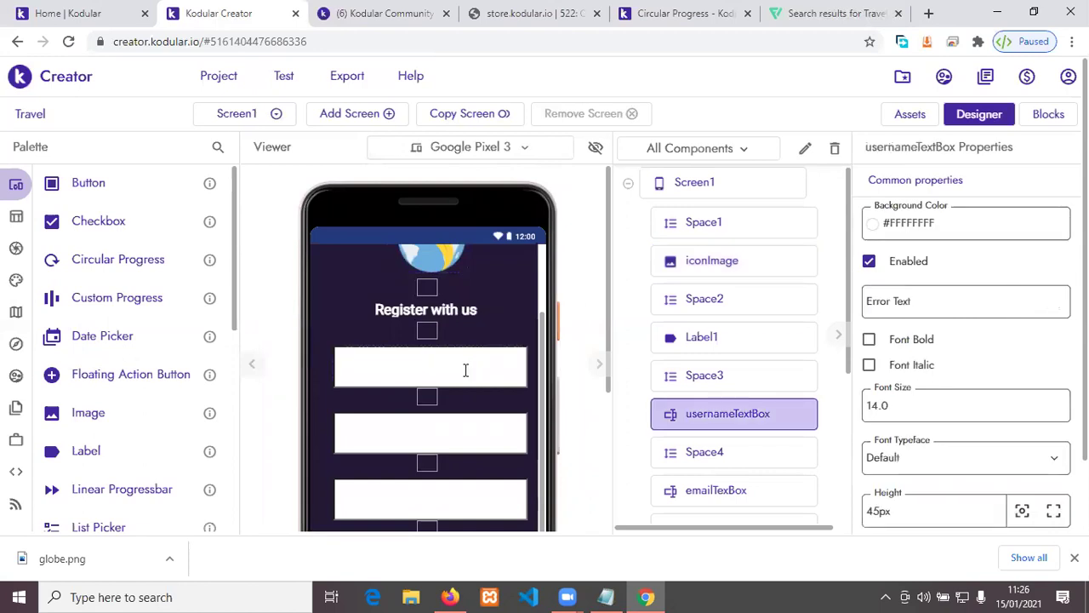
scroll(958, 365, "down", 1)
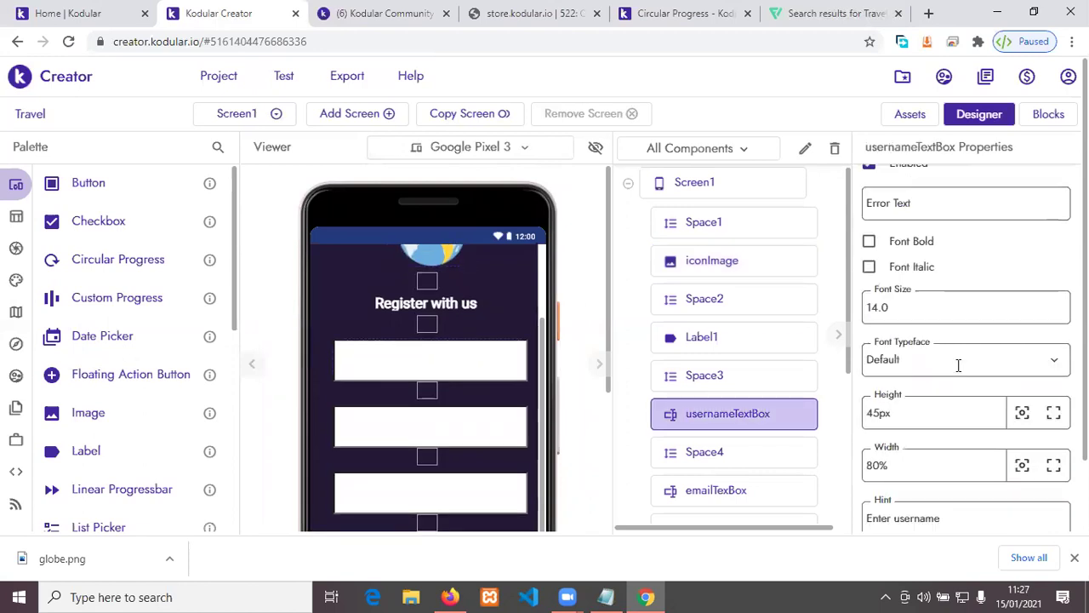
scroll(958, 365, "down", 1)
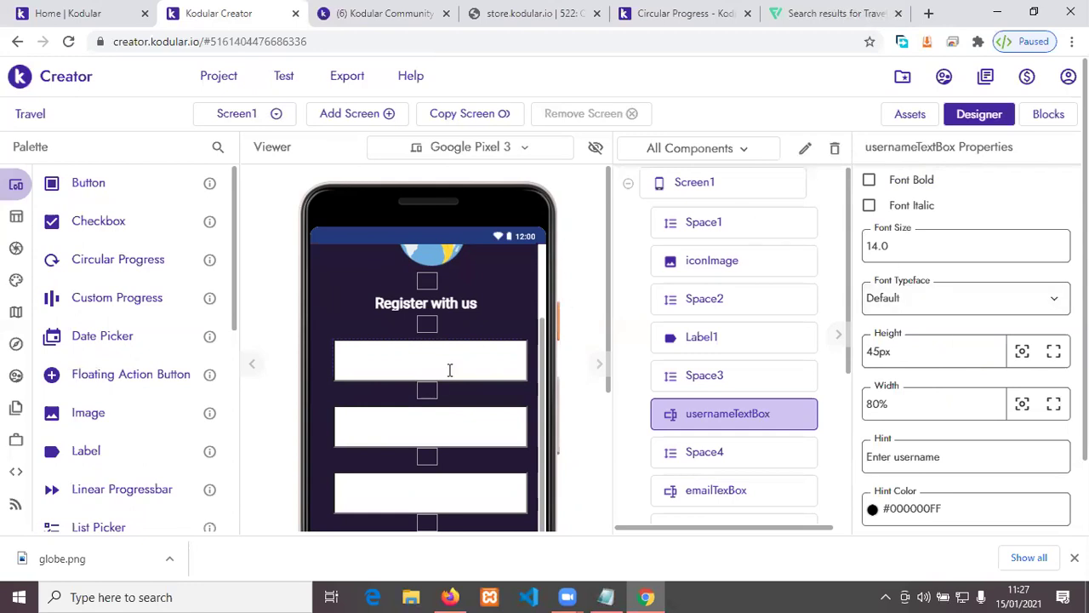
Step: Preview the registration screen as Samsung Galaxy S9 and look over its layout down to the login button
left_click(464, 146)
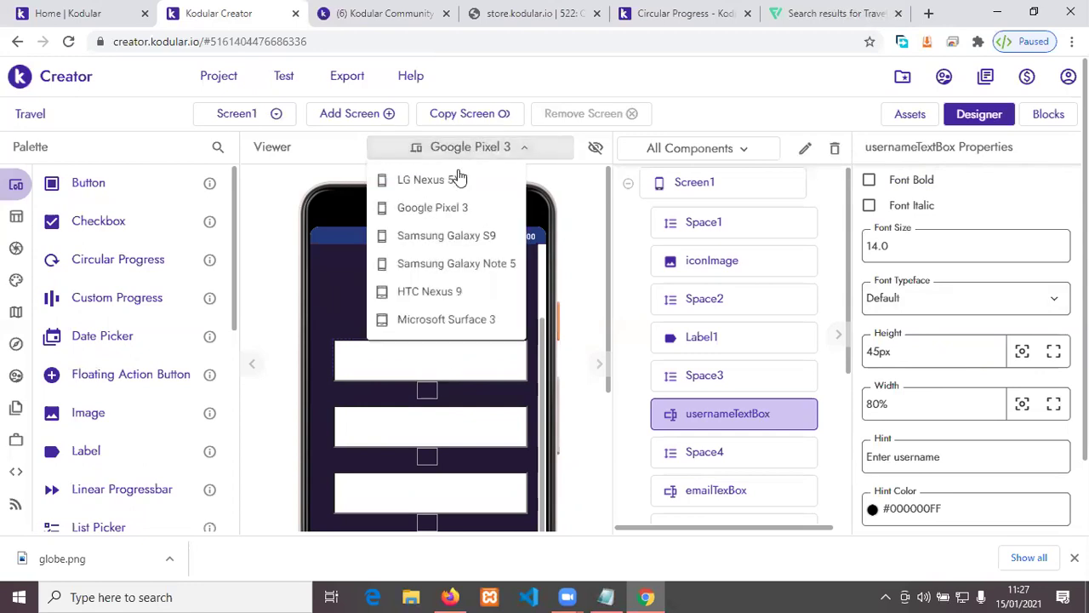
left_click(454, 236)
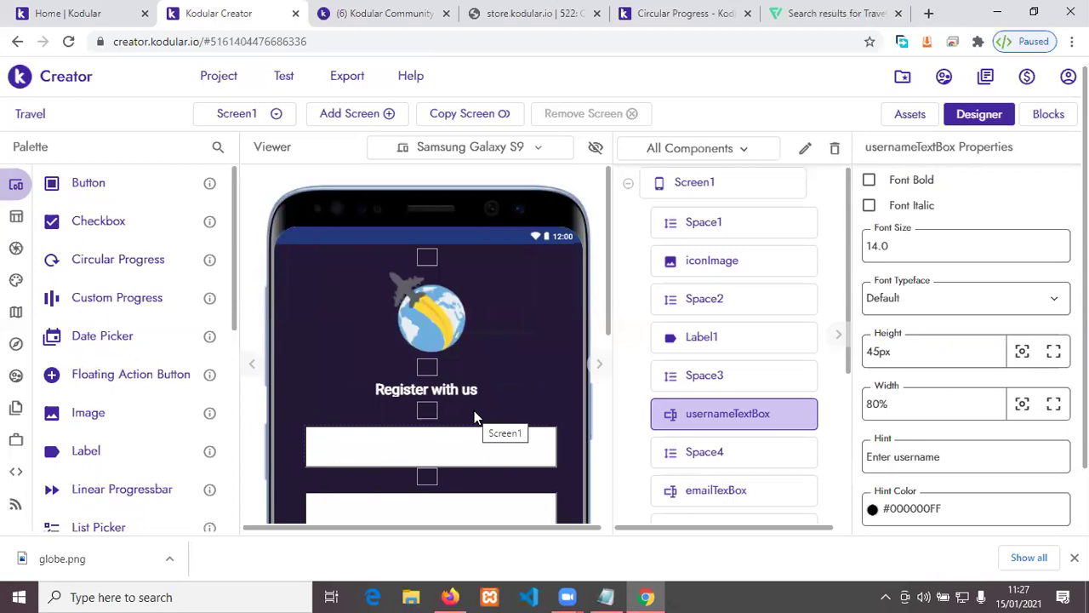
scroll(625, 306, "down", 2)
left_click(502, 150)
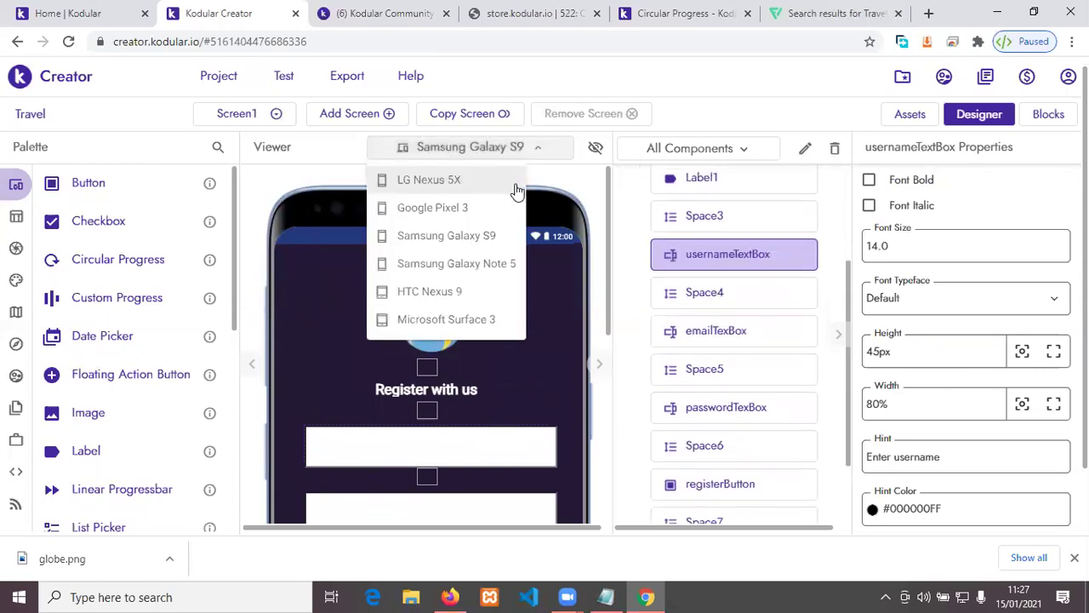
scroll(549, 350, "down", 3)
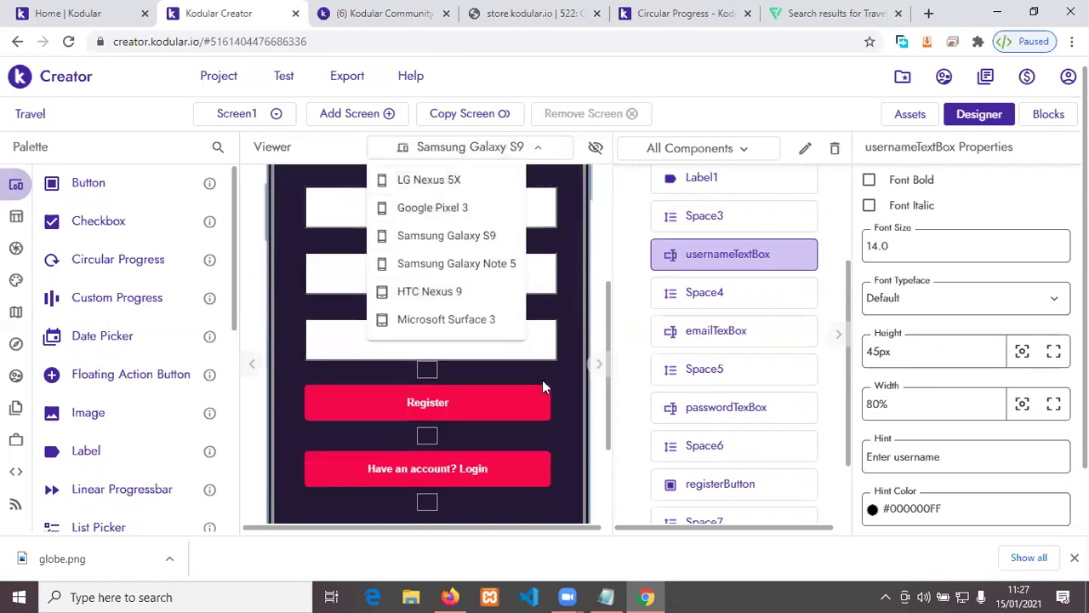
Step: Preview the screen as HTC Nexus 9, examine the layout from the globe icon to the login button, and return to Google Pixel 3
left_click(440, 291)
scroll(496, 365, "down", 3)
scroll(494, 361, "up", 4)
scroll(495, 362, "up", 2)
scroll(495, 361, "down", 6)
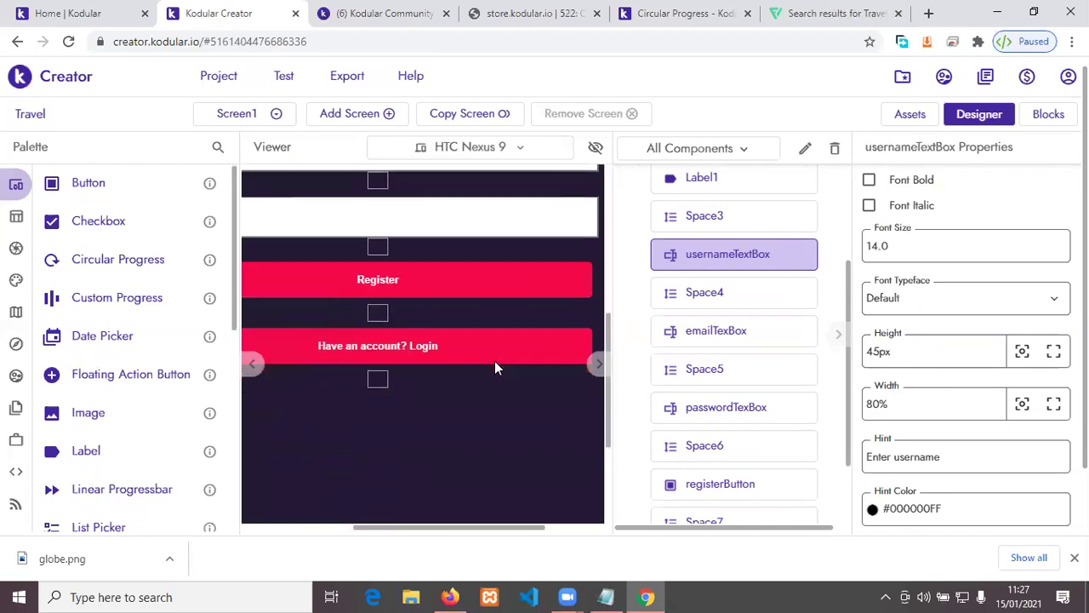
scroll(497, 367, "up", 7)
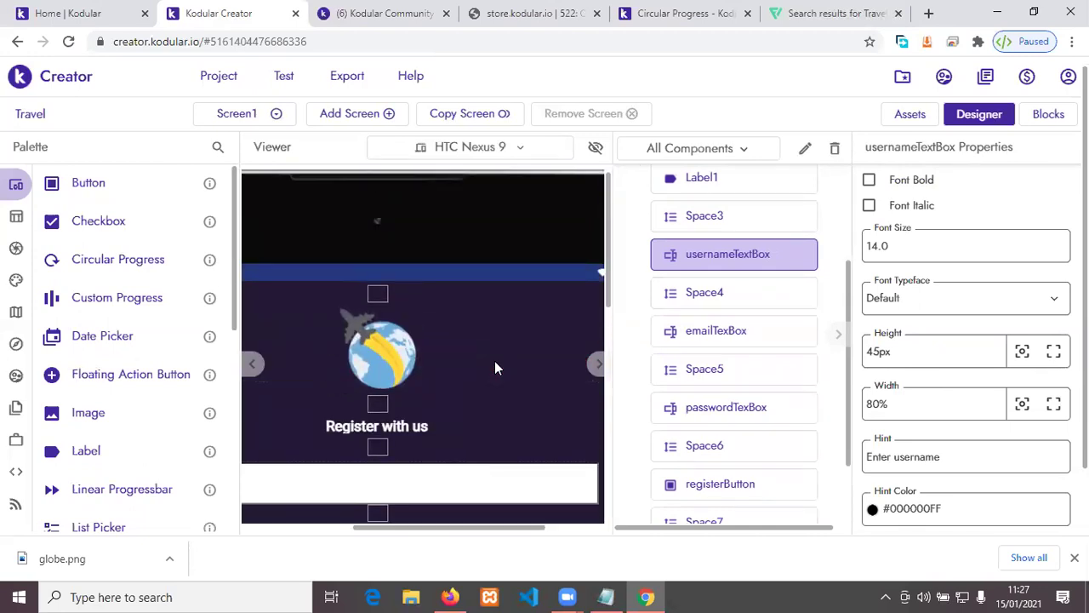
scroll(495, 361, "down", 2)
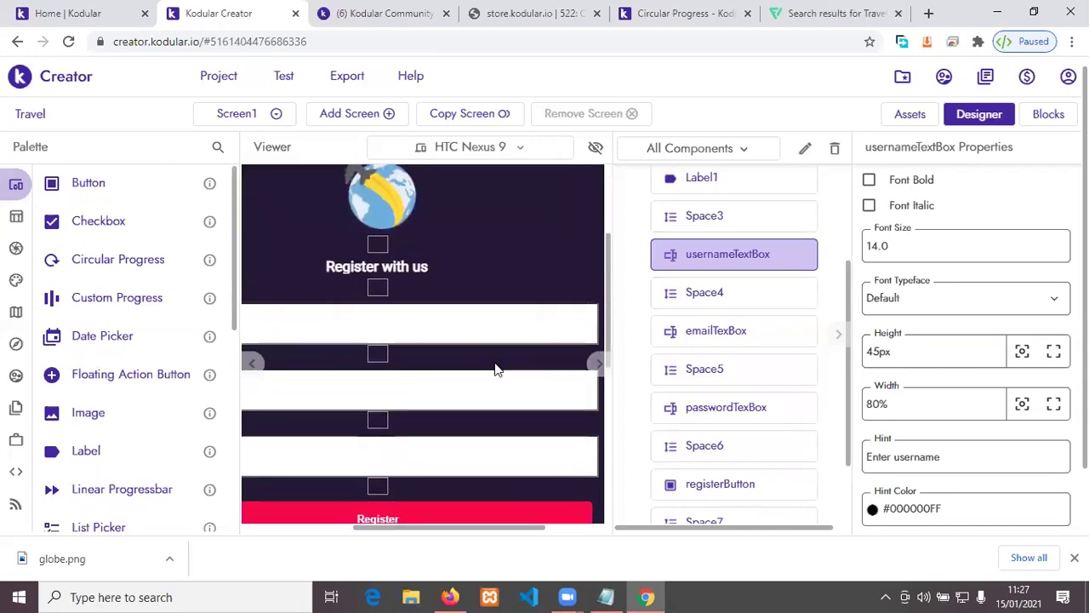
scroll(497, 367, "up", 3)
scroll(496, 367, "down", 2)
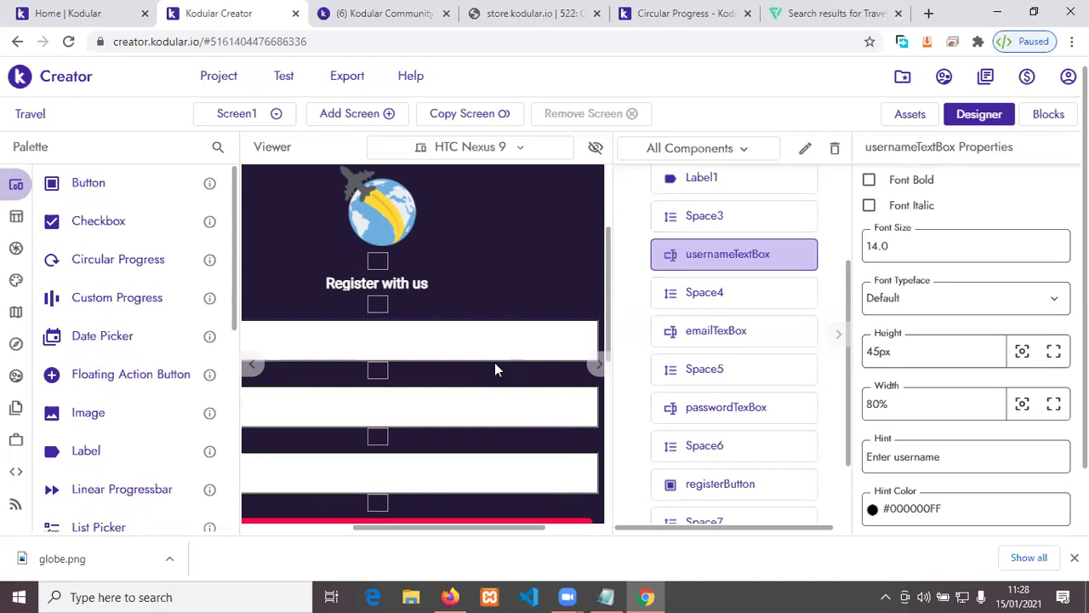
left_click(448, 163)
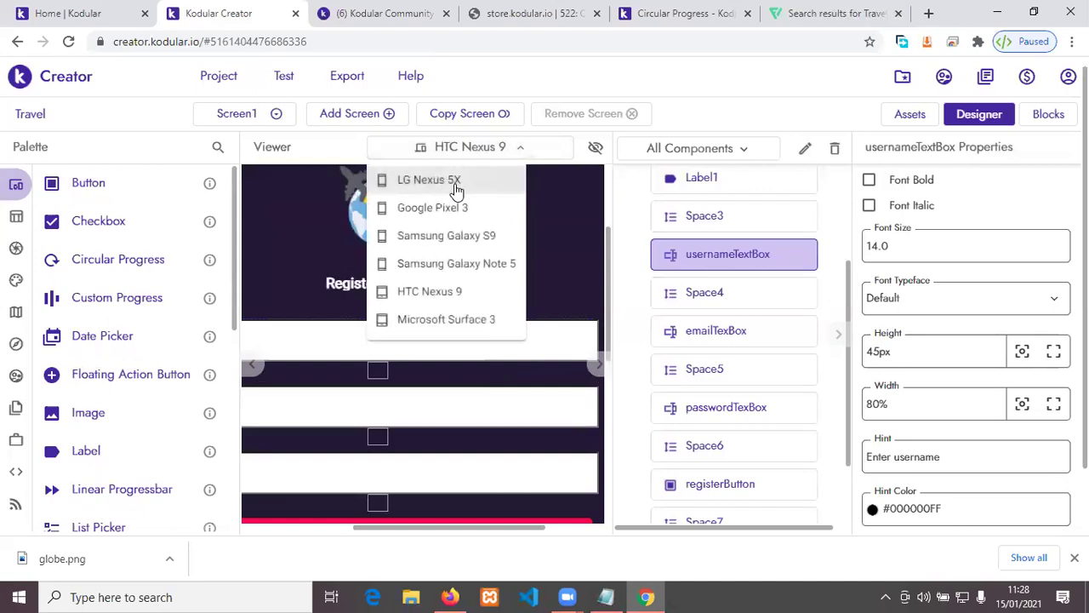
left_click(452, 206)
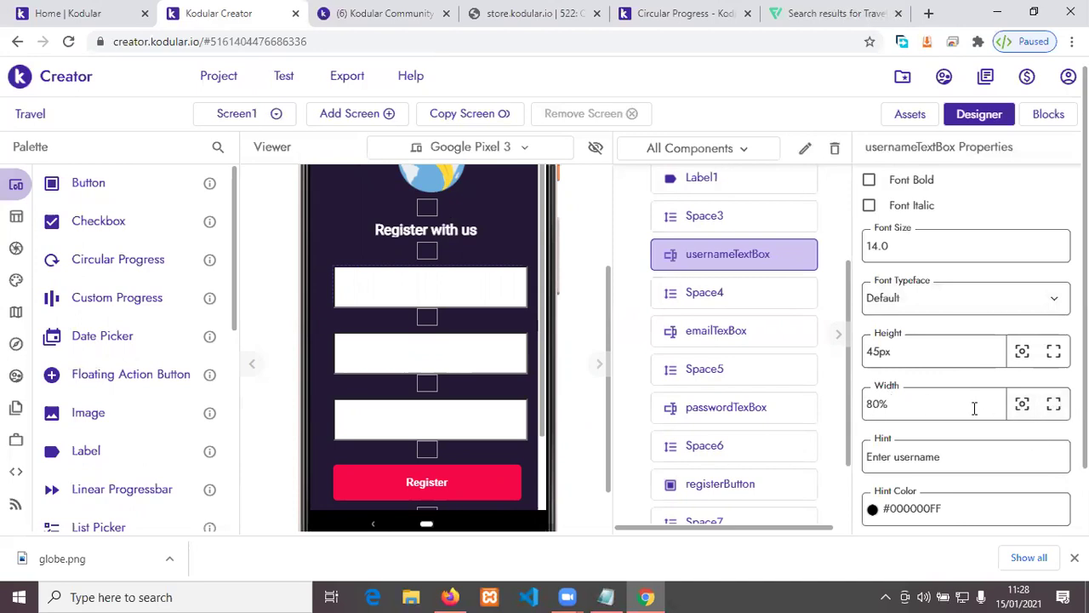
Step: Try the Fill parent width on usernameTextBox, and set its width back to 80%
left_click(1055, 406)
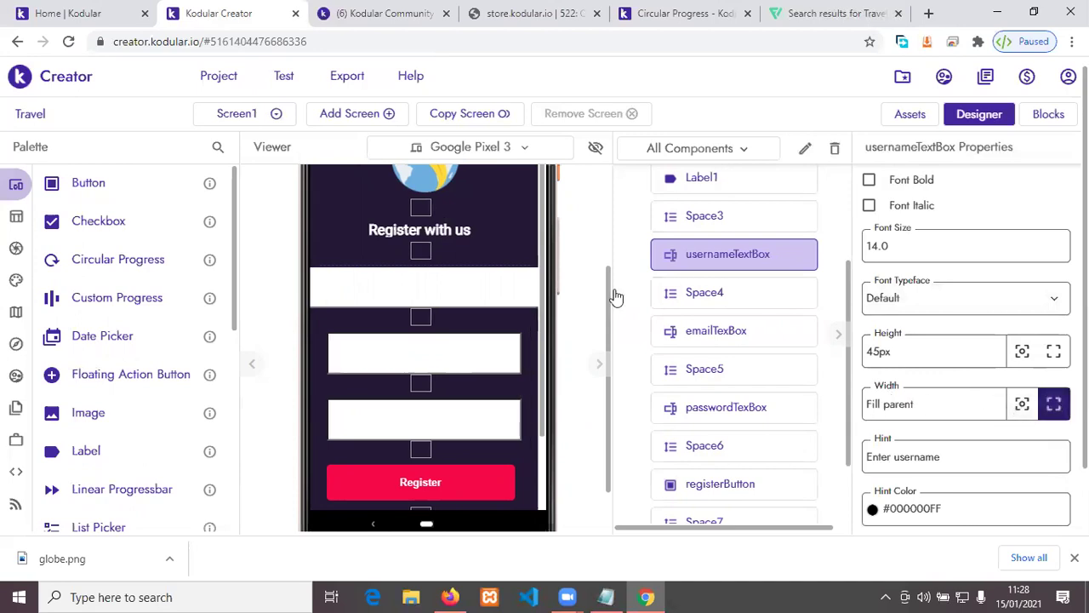
left_click(955, 403)
type("80%")
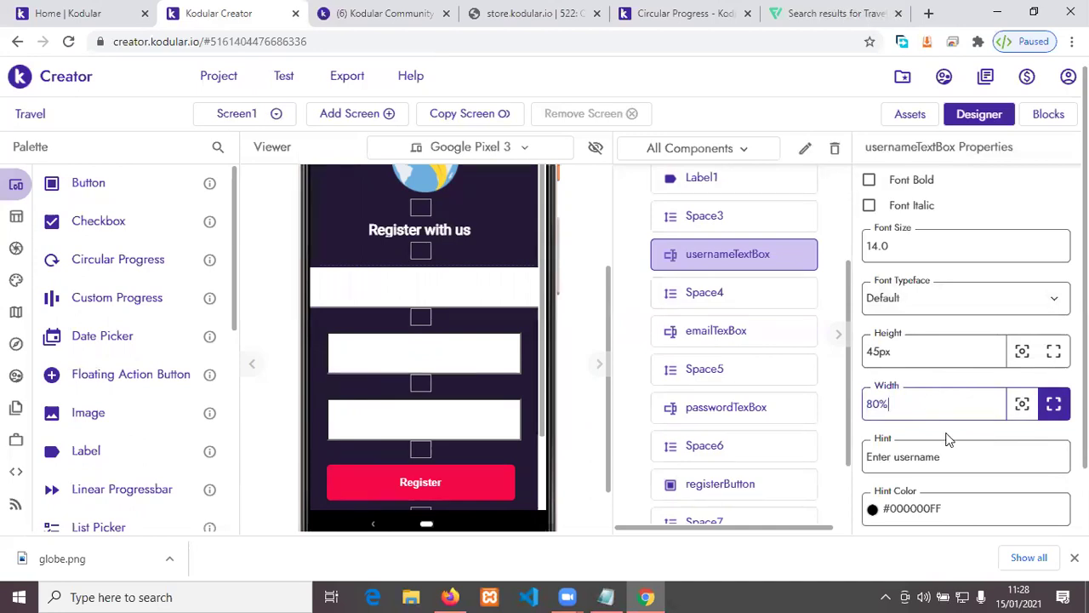
left_click(952, 434)
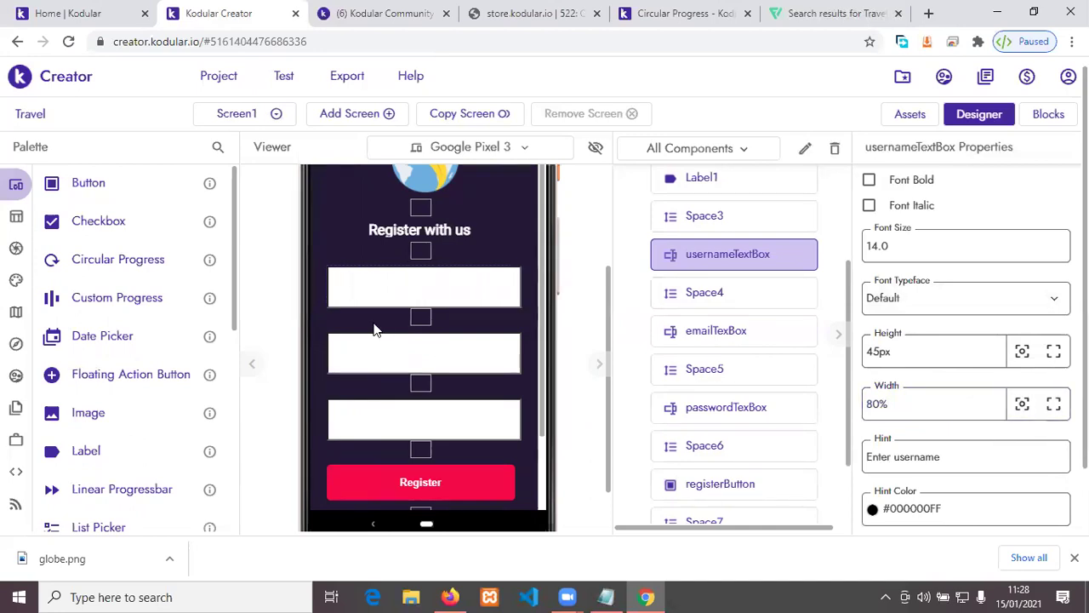
Step: Select Screen1 and review the registration layout from the heading and text boxes to the Register and login buttons
scroll(506, 383, "down", 2)
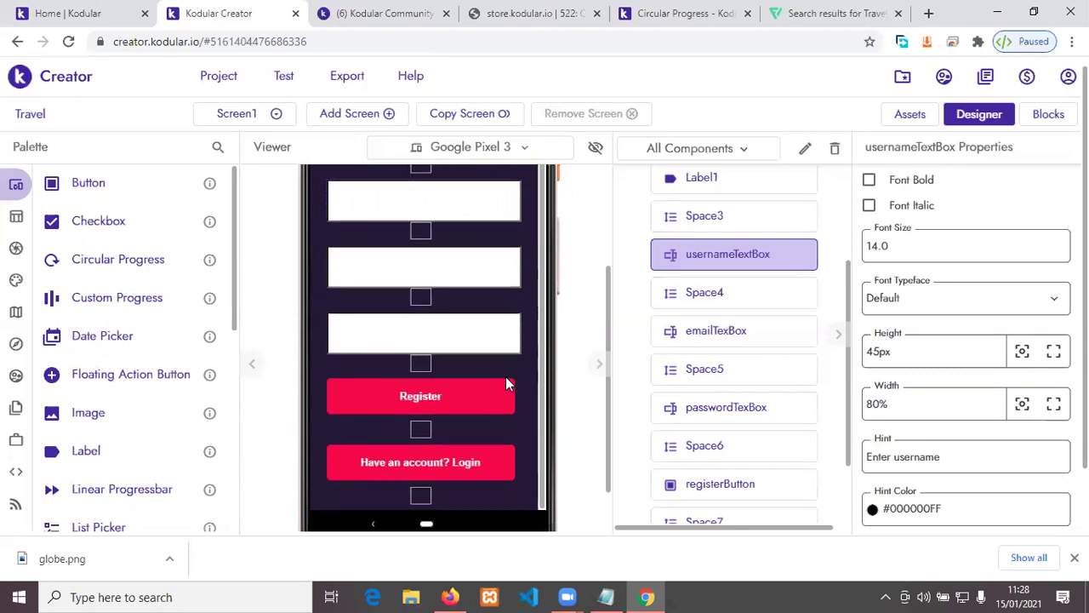
scroll(505, 383, "up", 2)
scroll(505, 383, "down", 2)
left_click(512, 370)
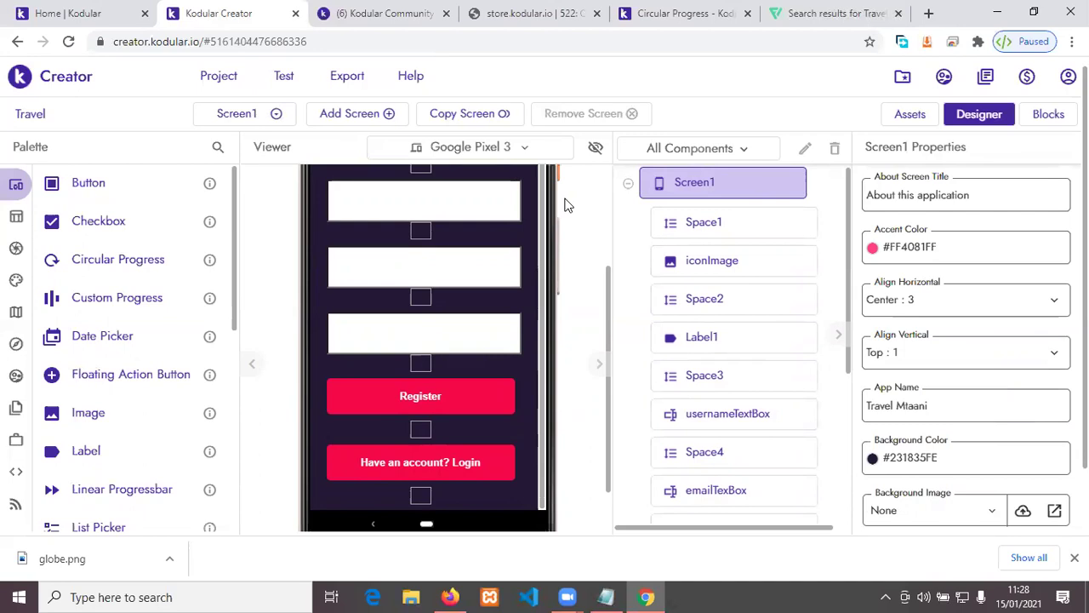
mouse_move(576, 596)
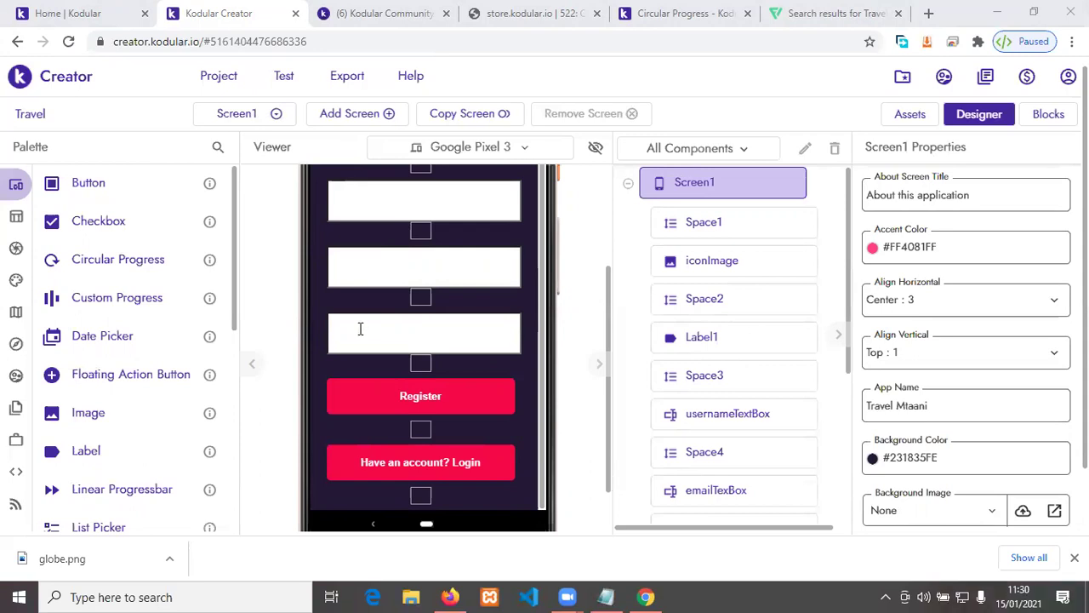
scroll(360, 328, "up", 2)
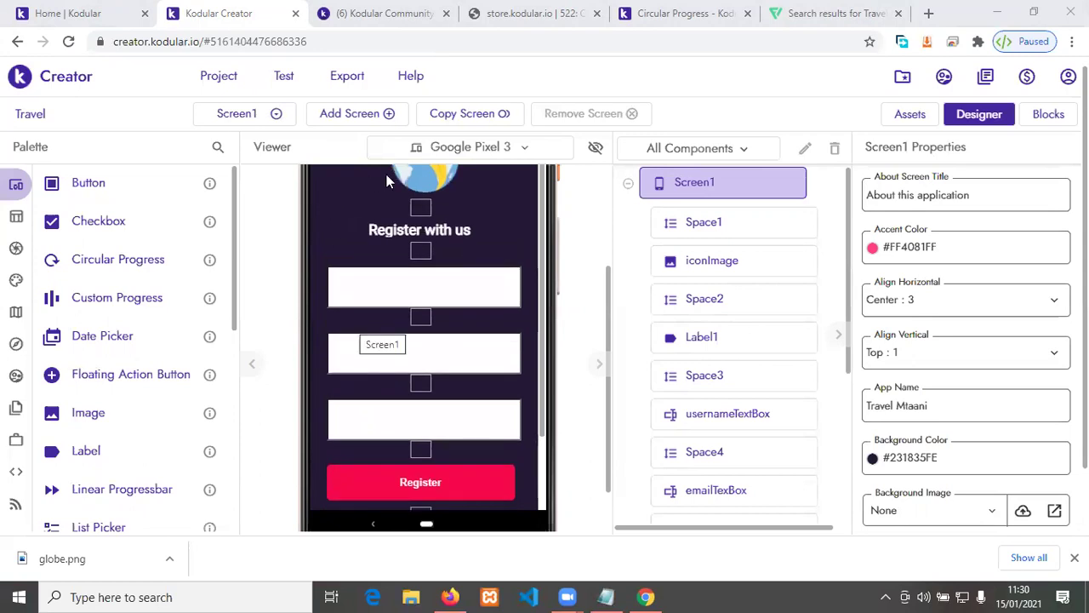